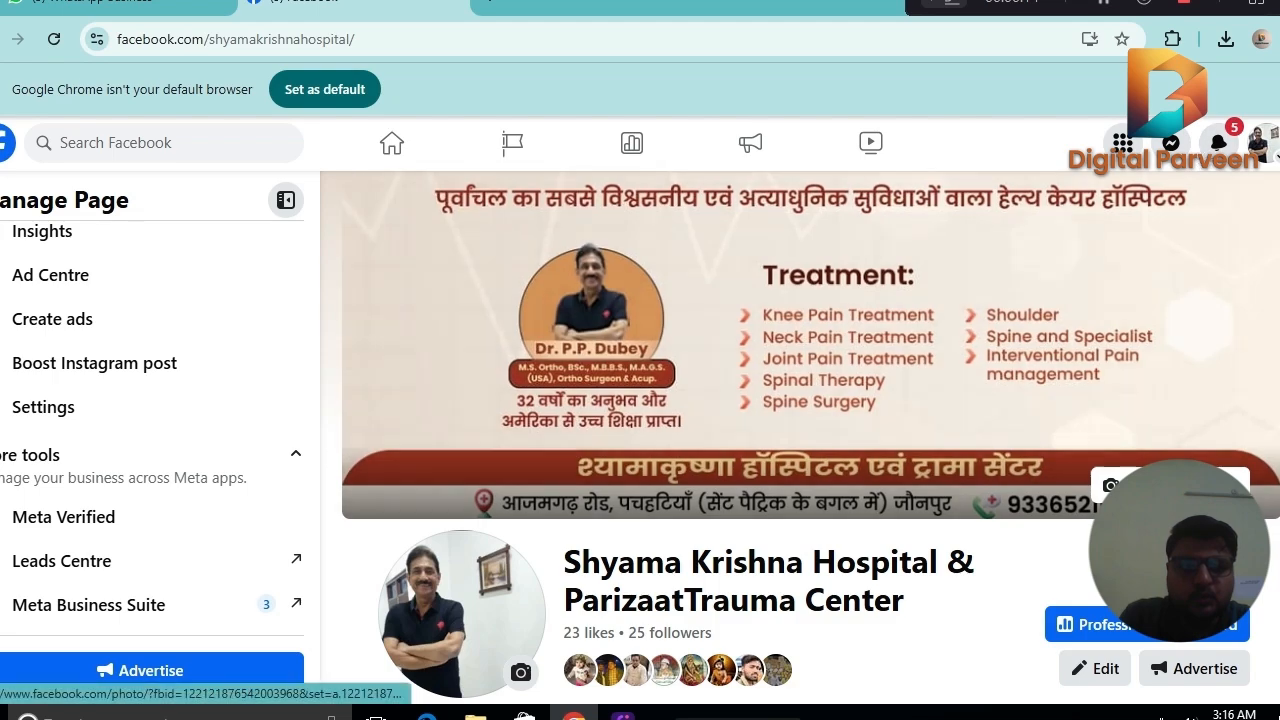
Look over the hospital's Facebook page and open its Meta Business Suite.
scroll(800, 437, down, 5)
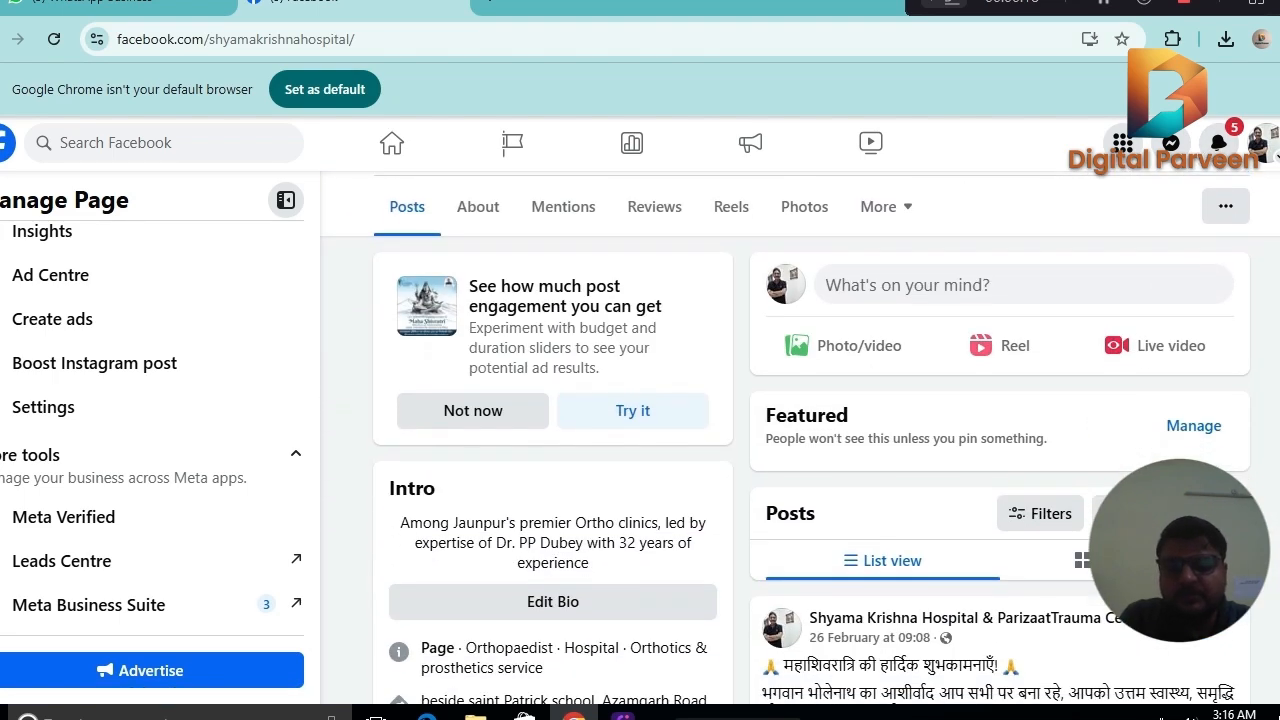
scroll(800, 437, down, 8)
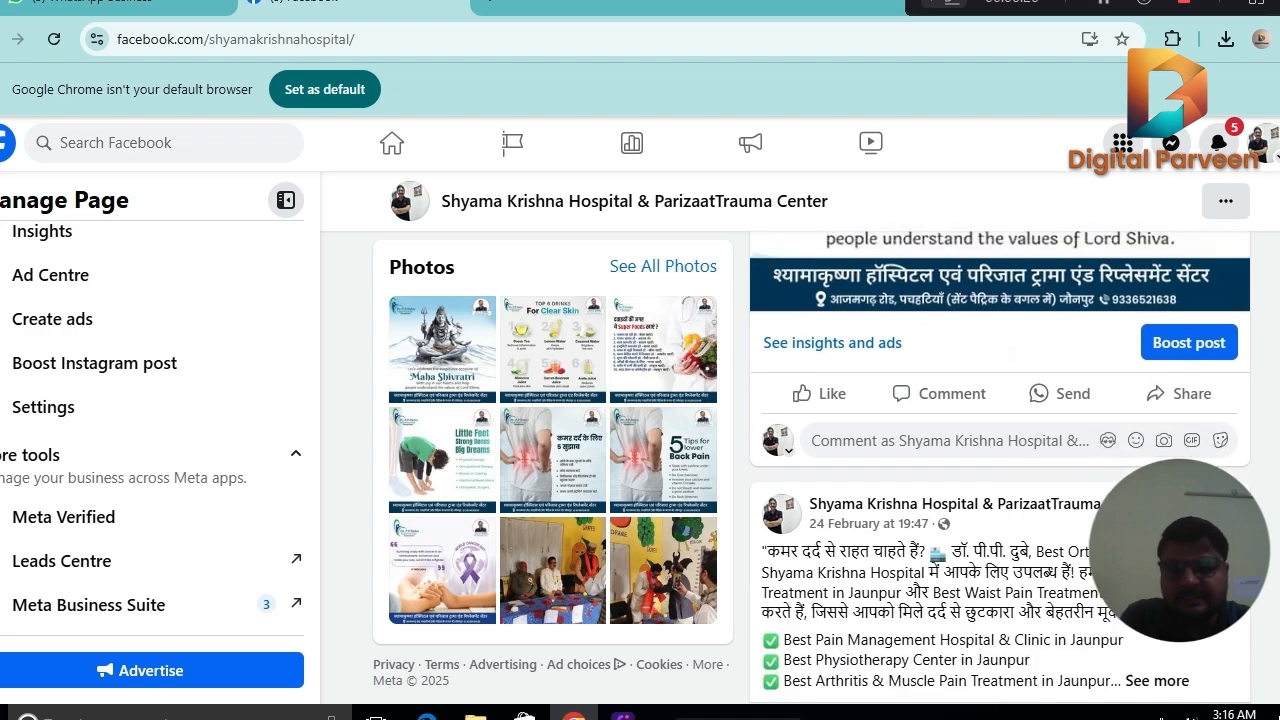
scroll(800, 437, up, 6)
scroll(800, 437, up, 2)
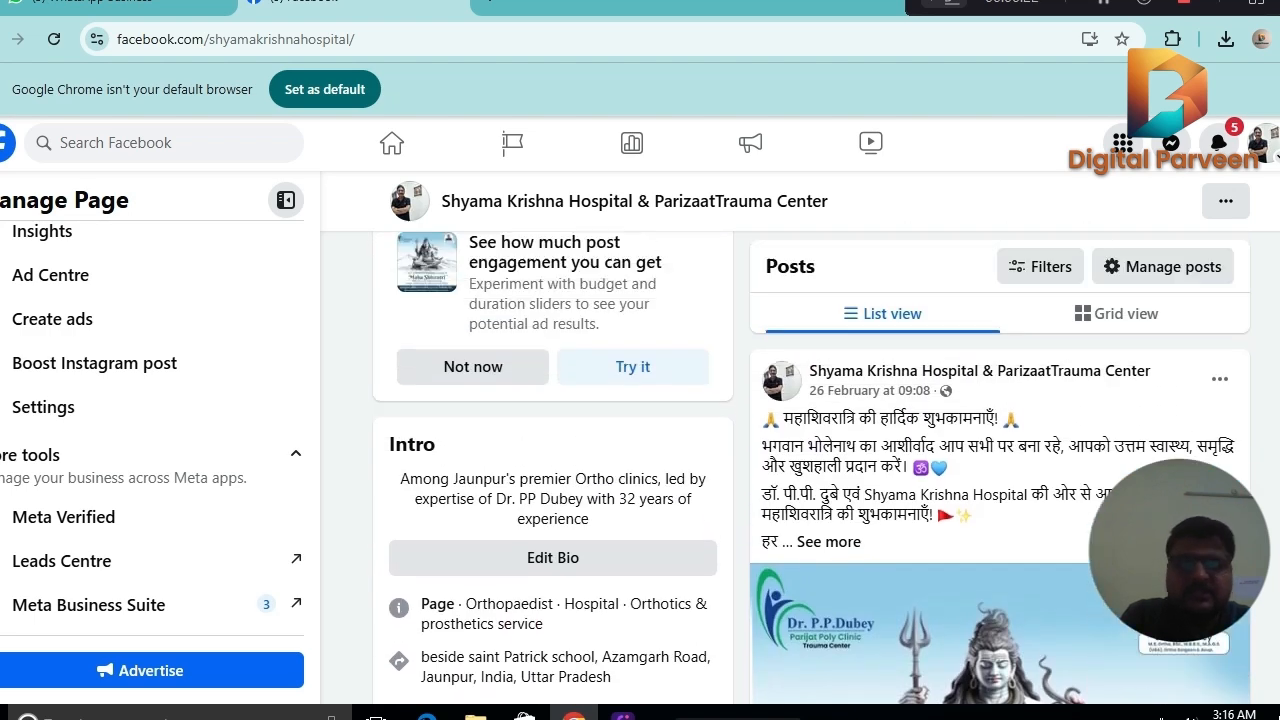
scroll(800, 437, down, 3)
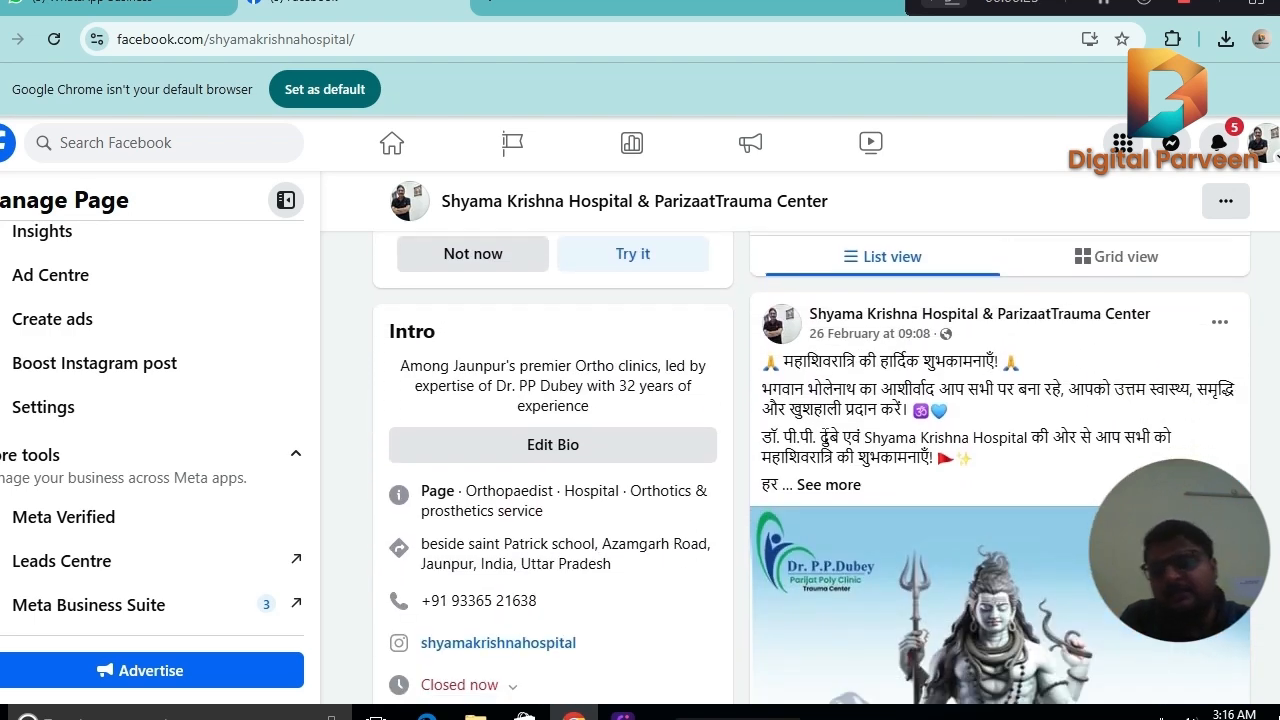
click(279, 609)
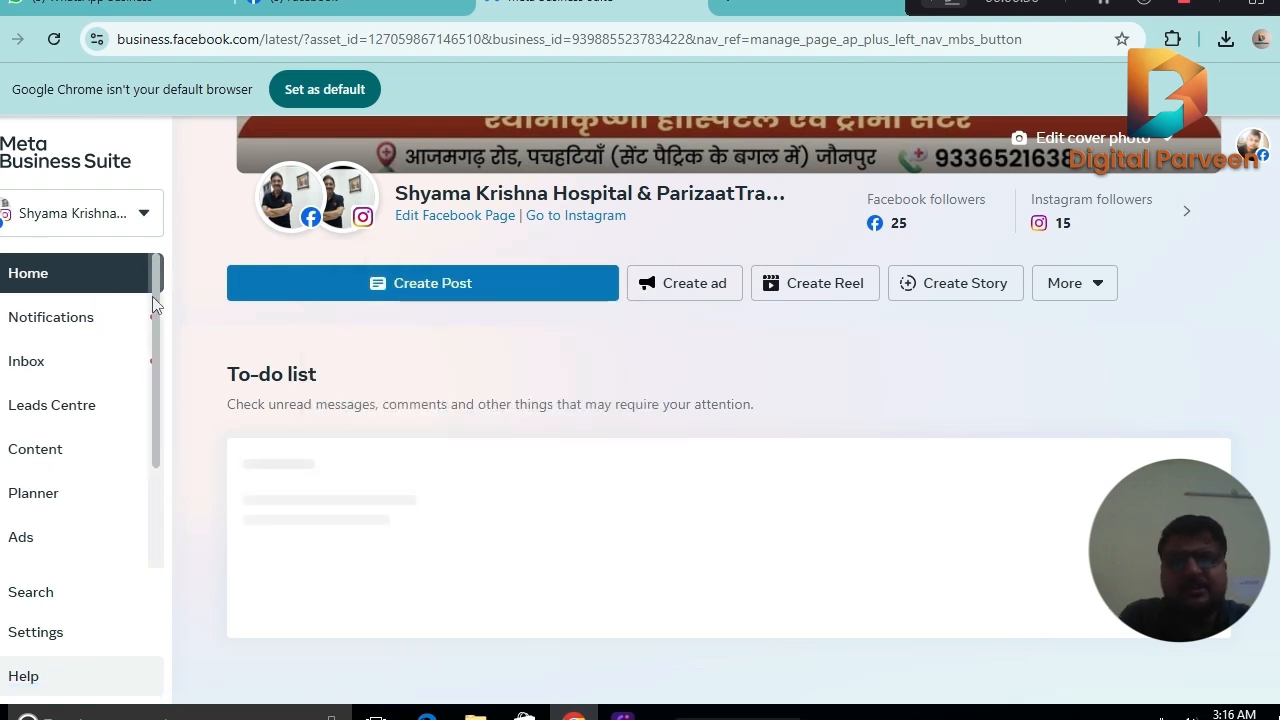
Open the content Planner for the hospital page in Meta Business Suite.
drag(153, 297, 153, 369)
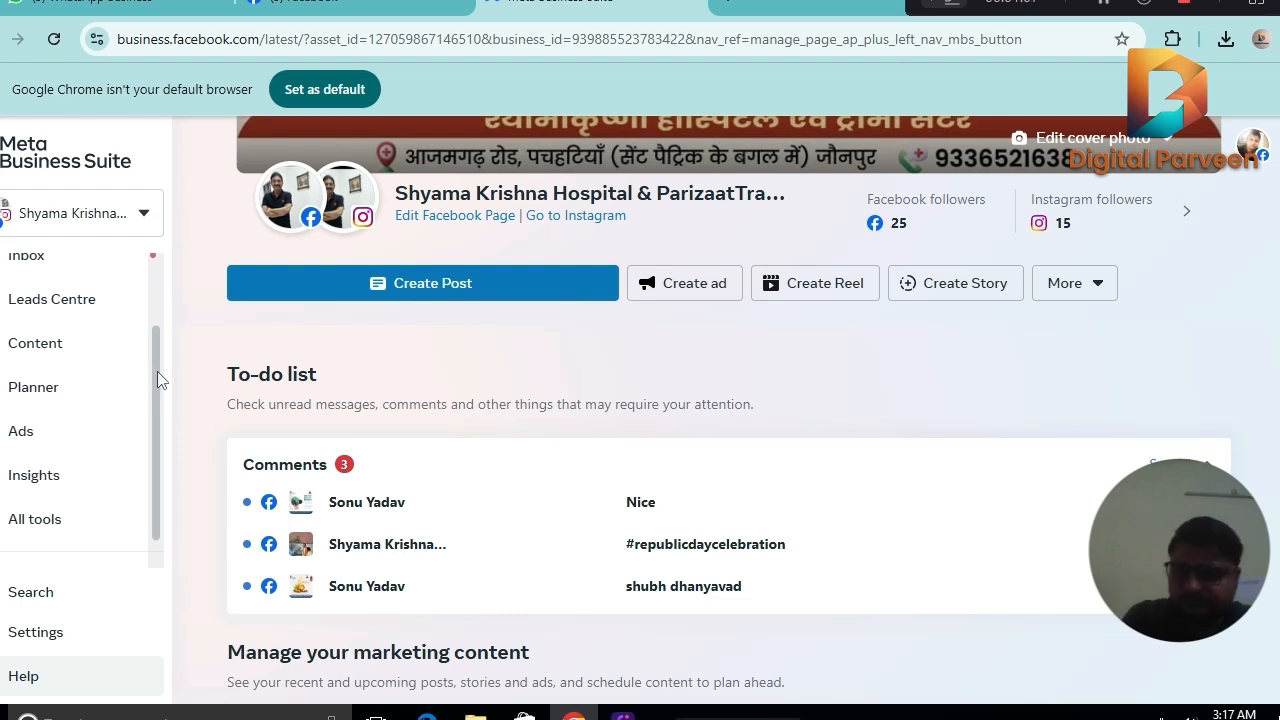
drag(158, 373, 160, 443)
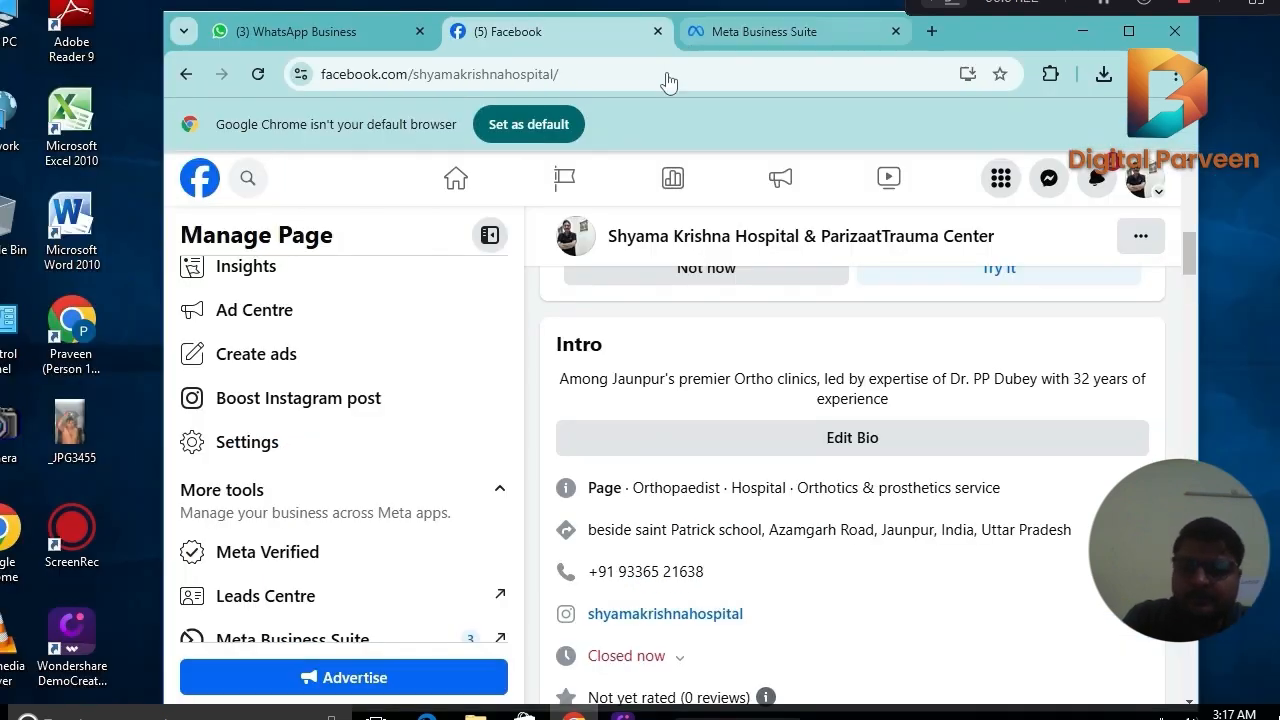
drag(512, 369, 494, 429)
click(756, 34)
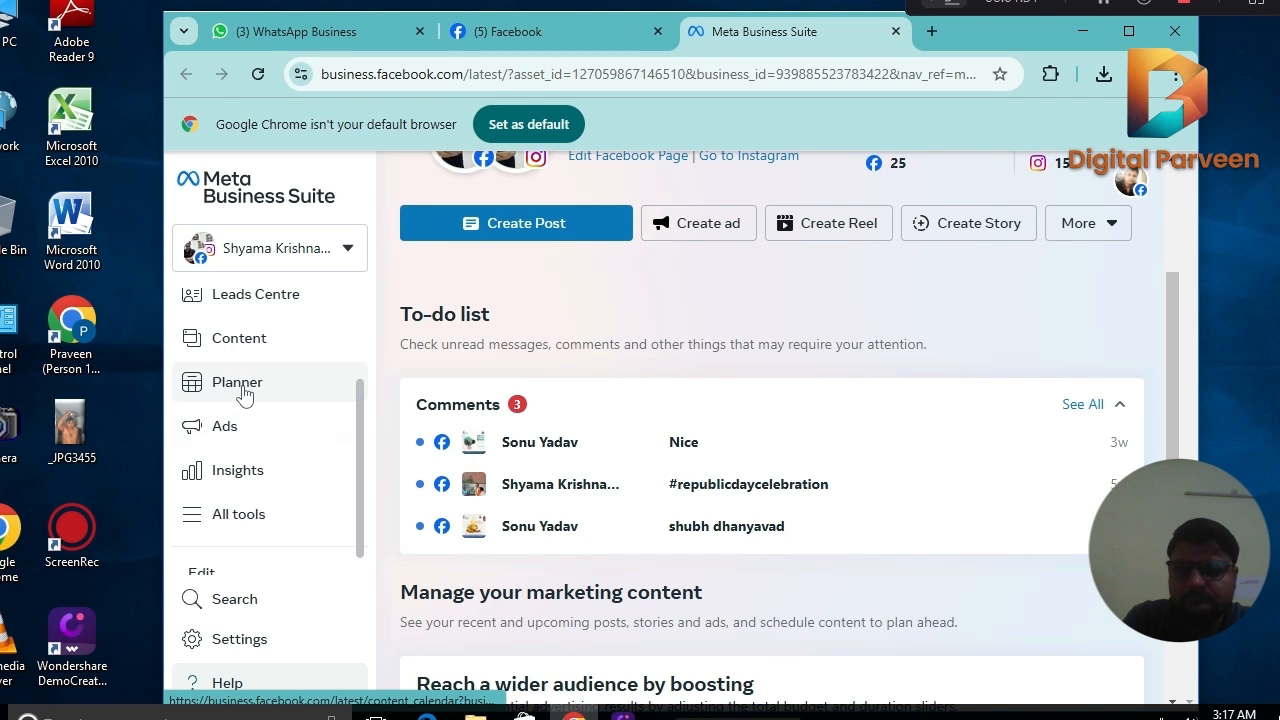
click(244, 393)
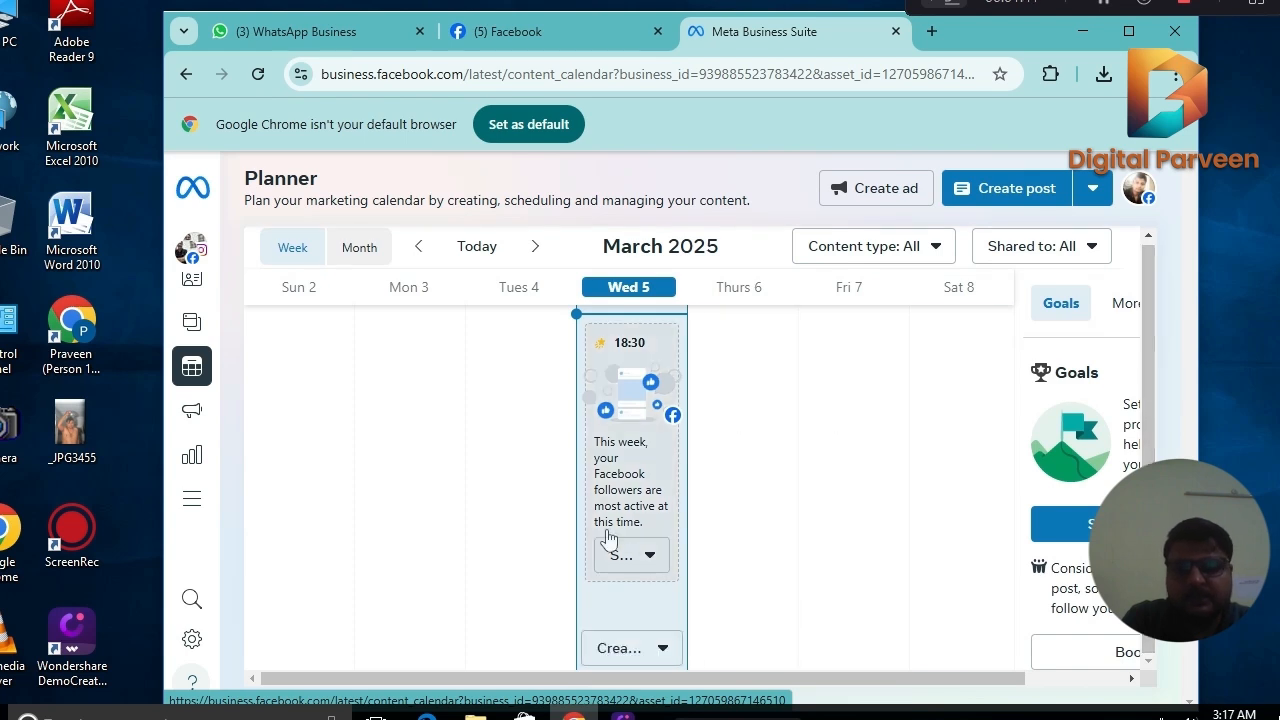
Create a new post on Wed 5 March and check that both the Facebook page and Instagram account are selected.
click(626, 650)
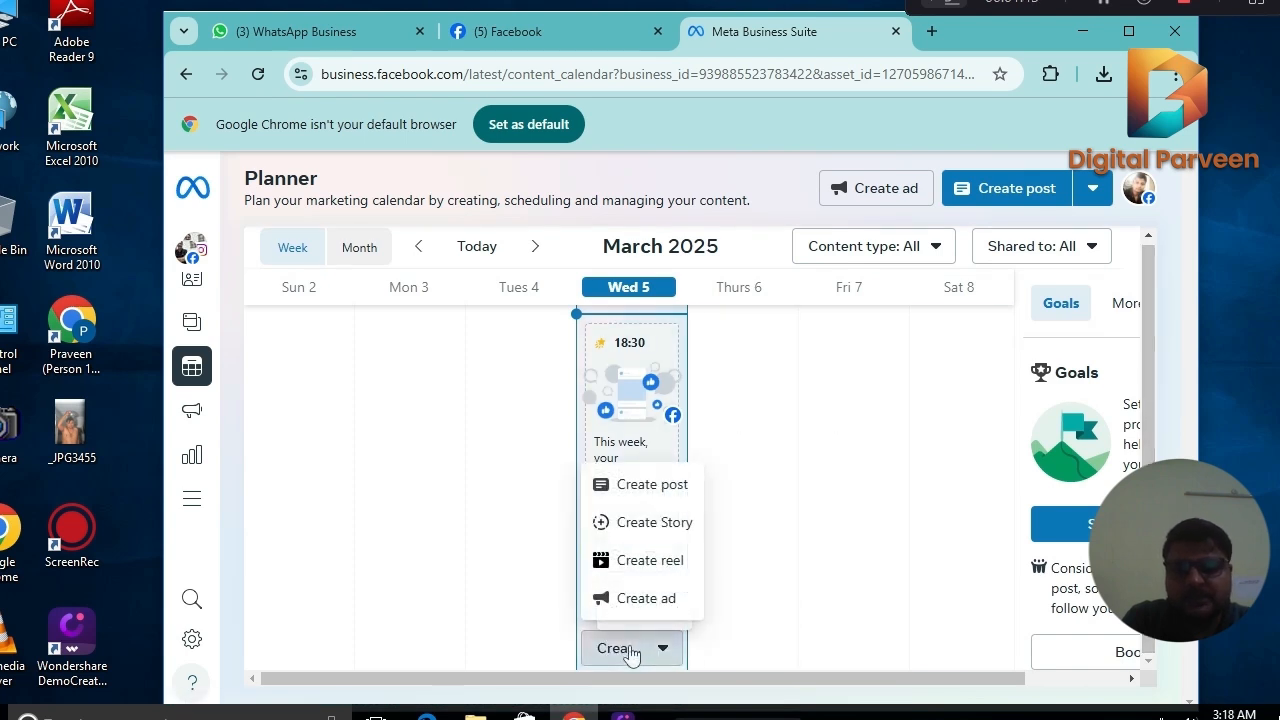
click(656, 484)
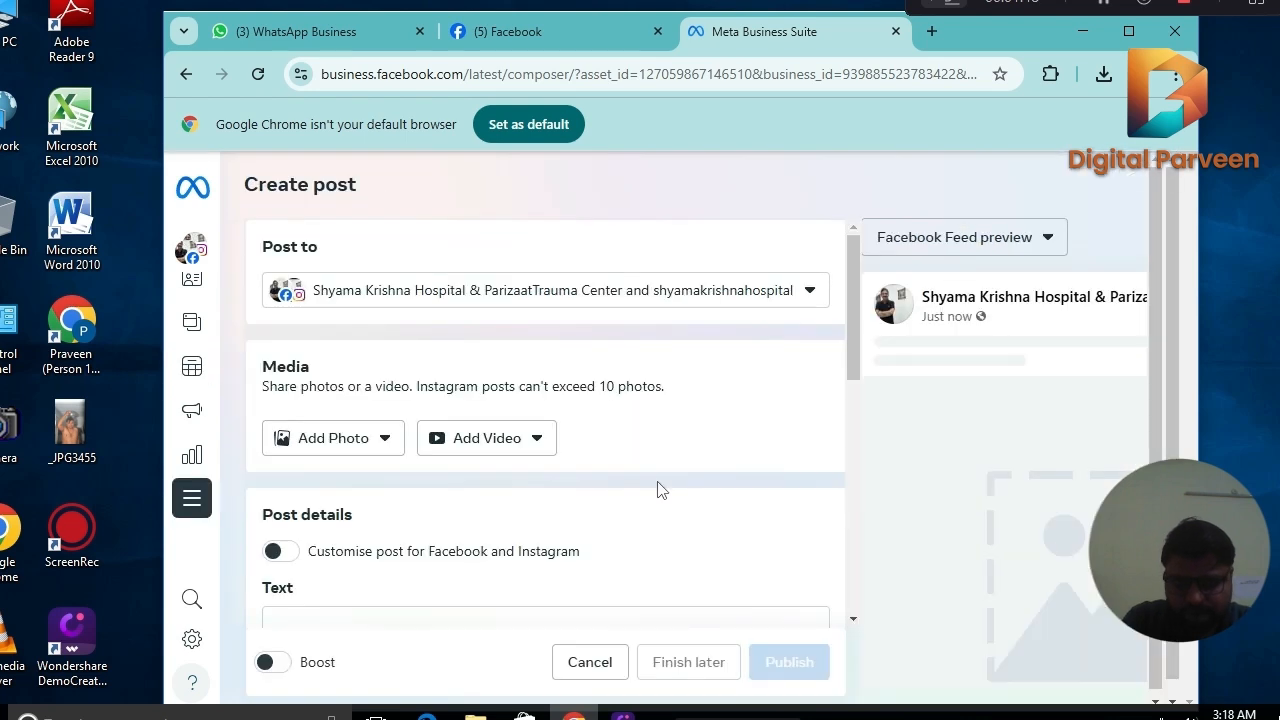
click(461, 292)
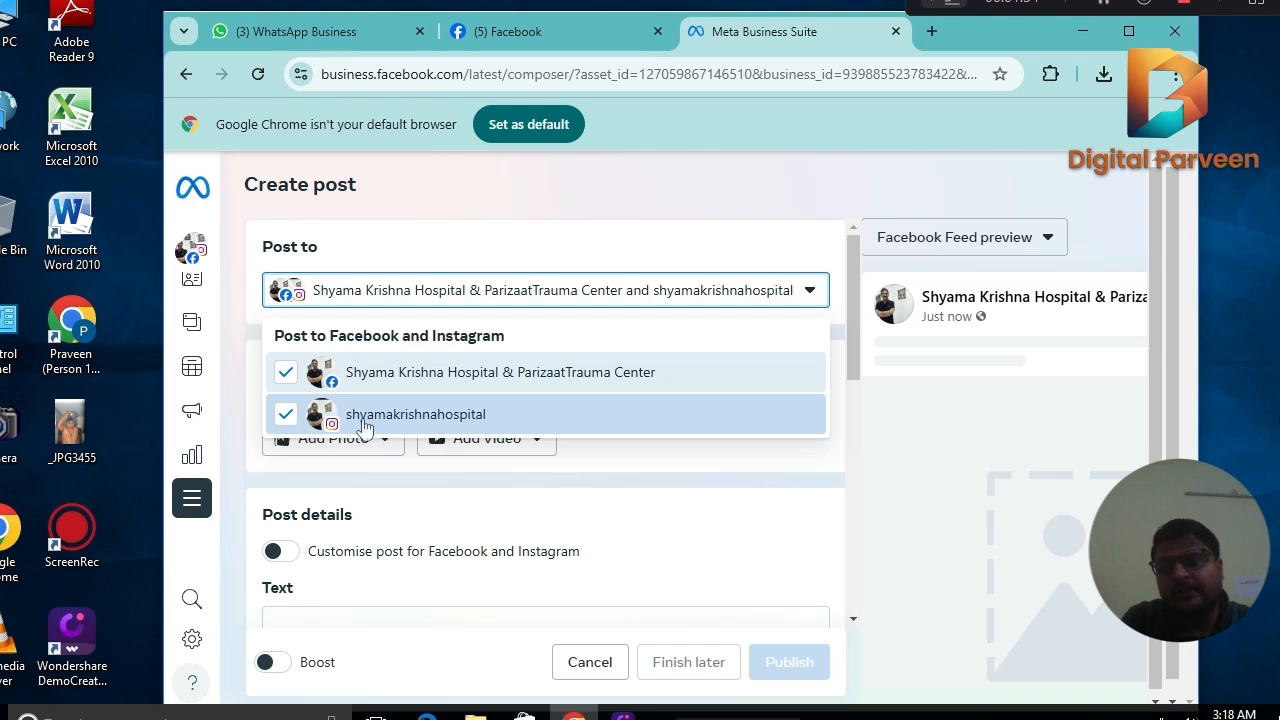
click(530, 219)
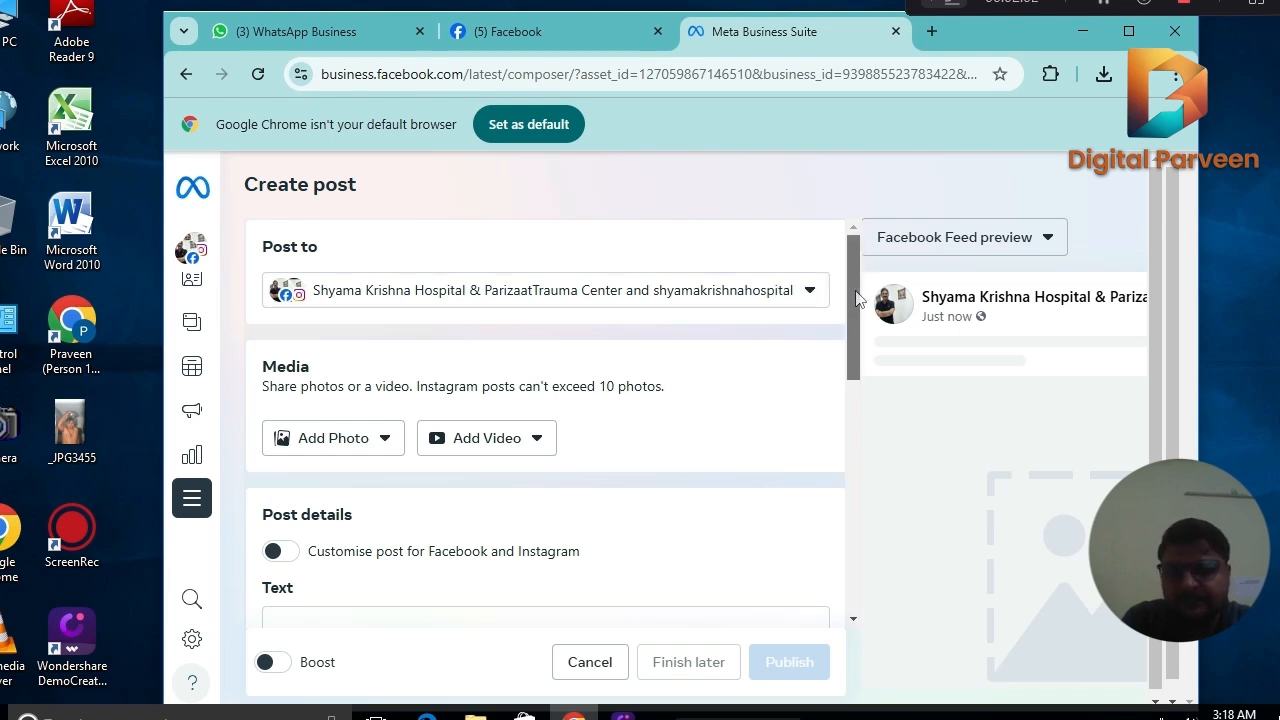
Upload the photo "WhatsApp Image 2025-03-04 at 00.24.13" from Downloads to the post and maximize the browser window to view the preview.
drag(856, 300, 837, 346)
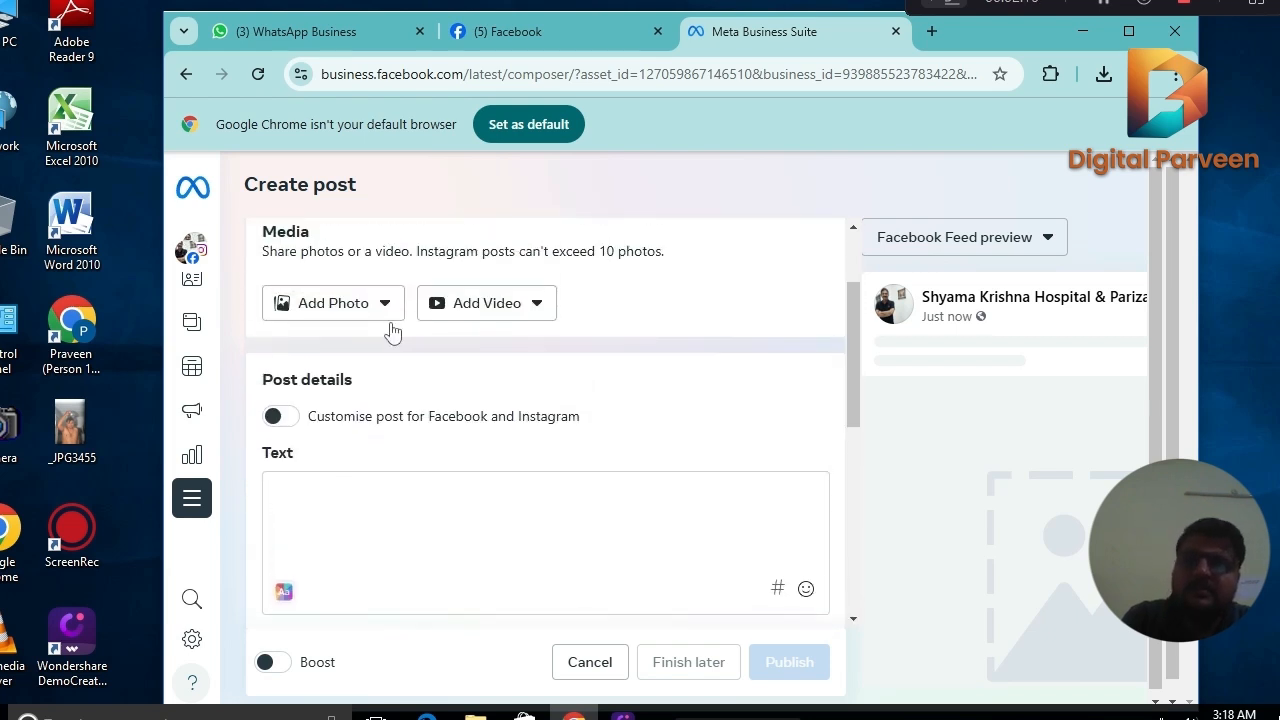
click(344, 311)
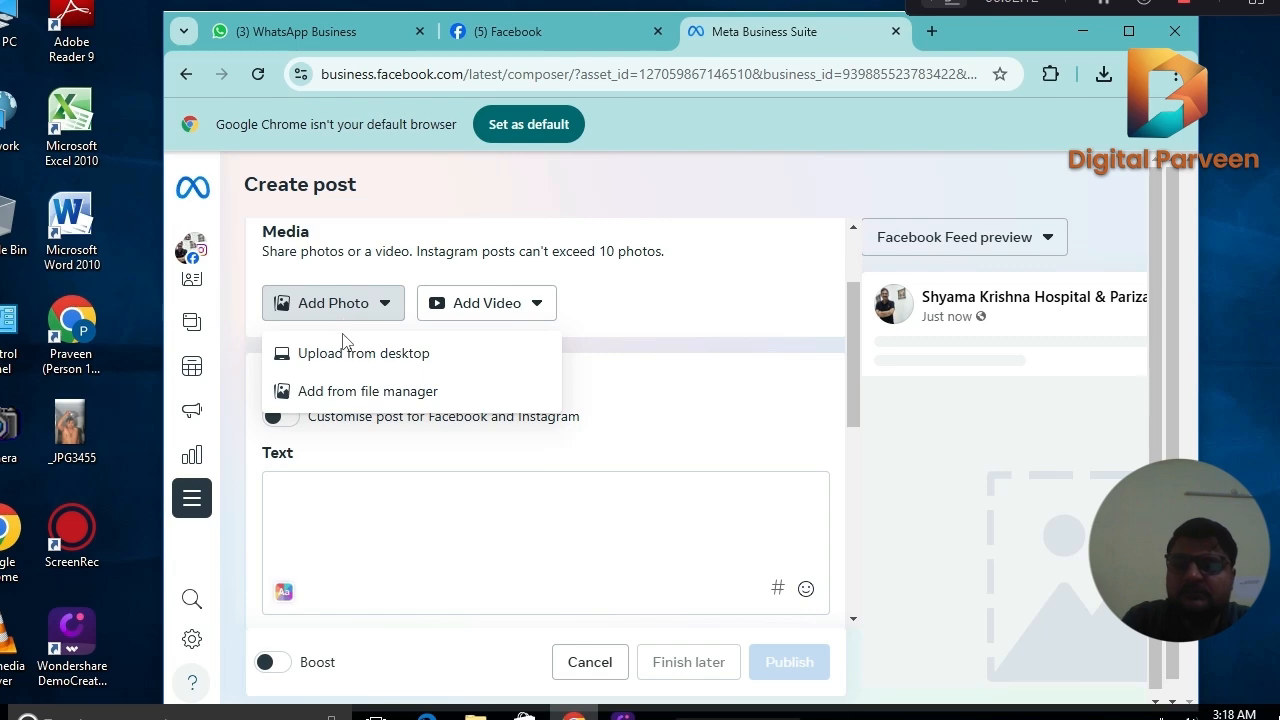
click(343, 352)
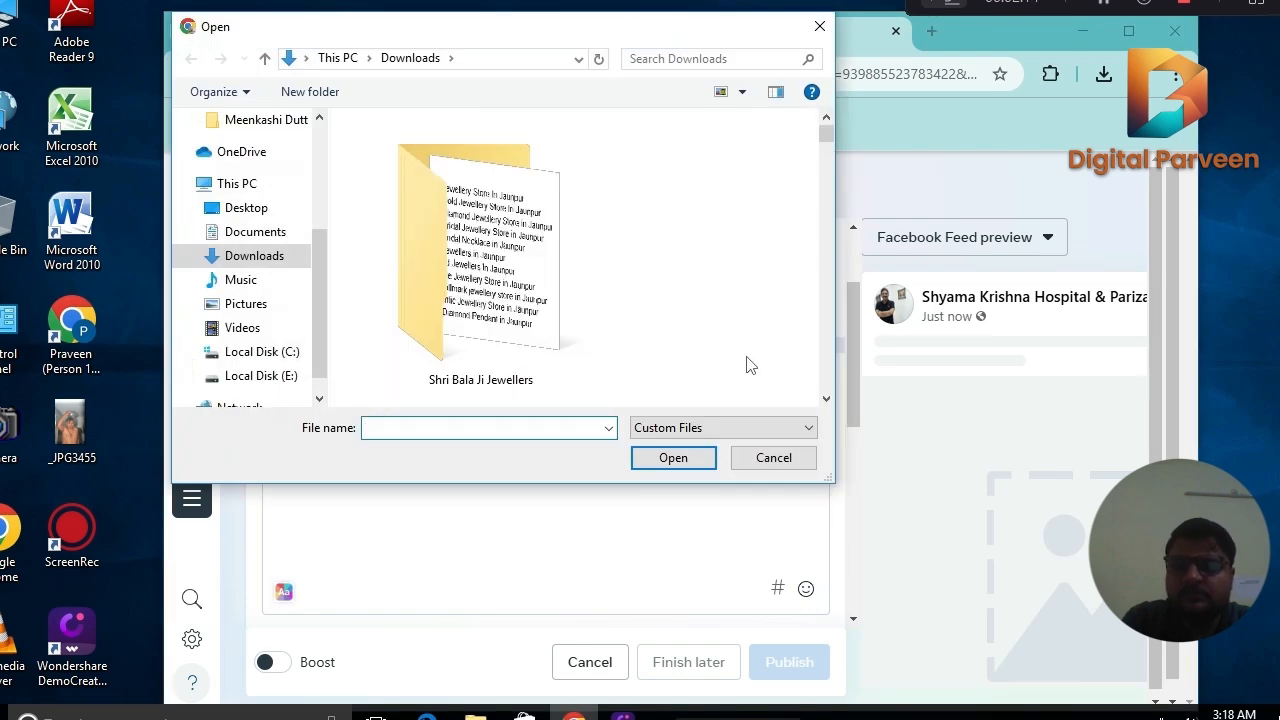
click(826, 398)
click(826, 398)
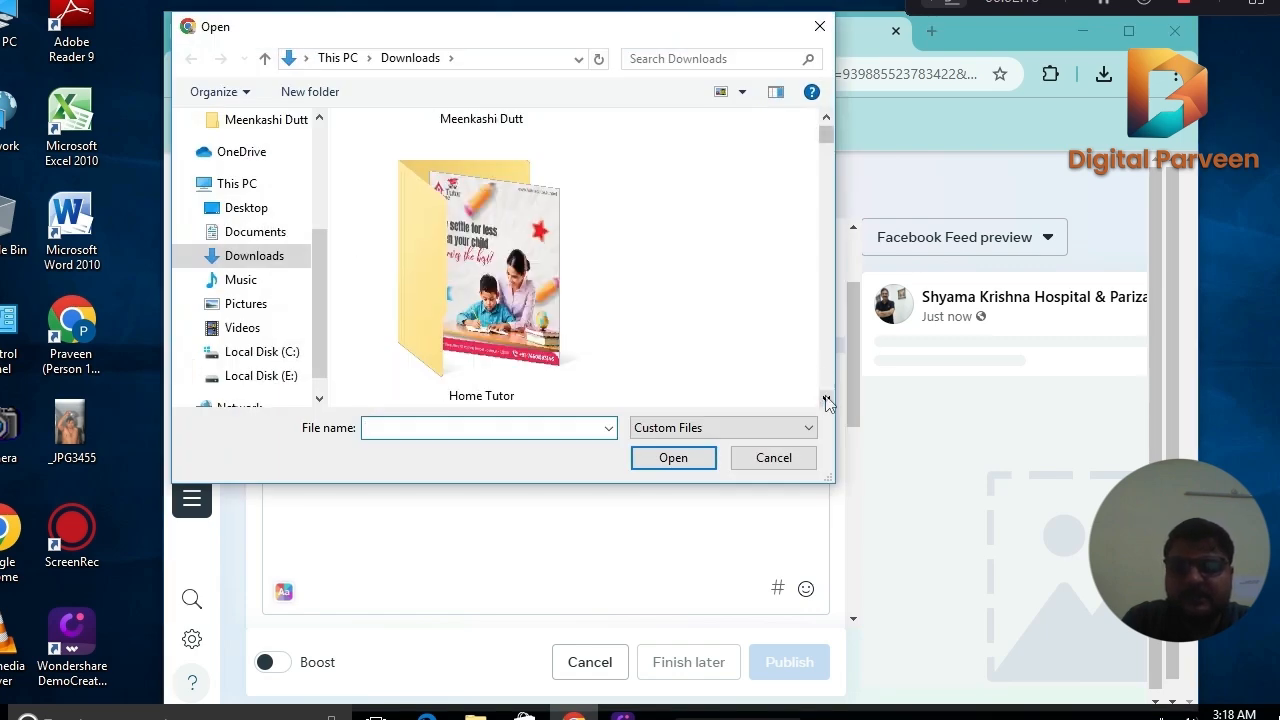
click(826, 398)
click(826, 398)
click(826, 398)
click(826, 398)
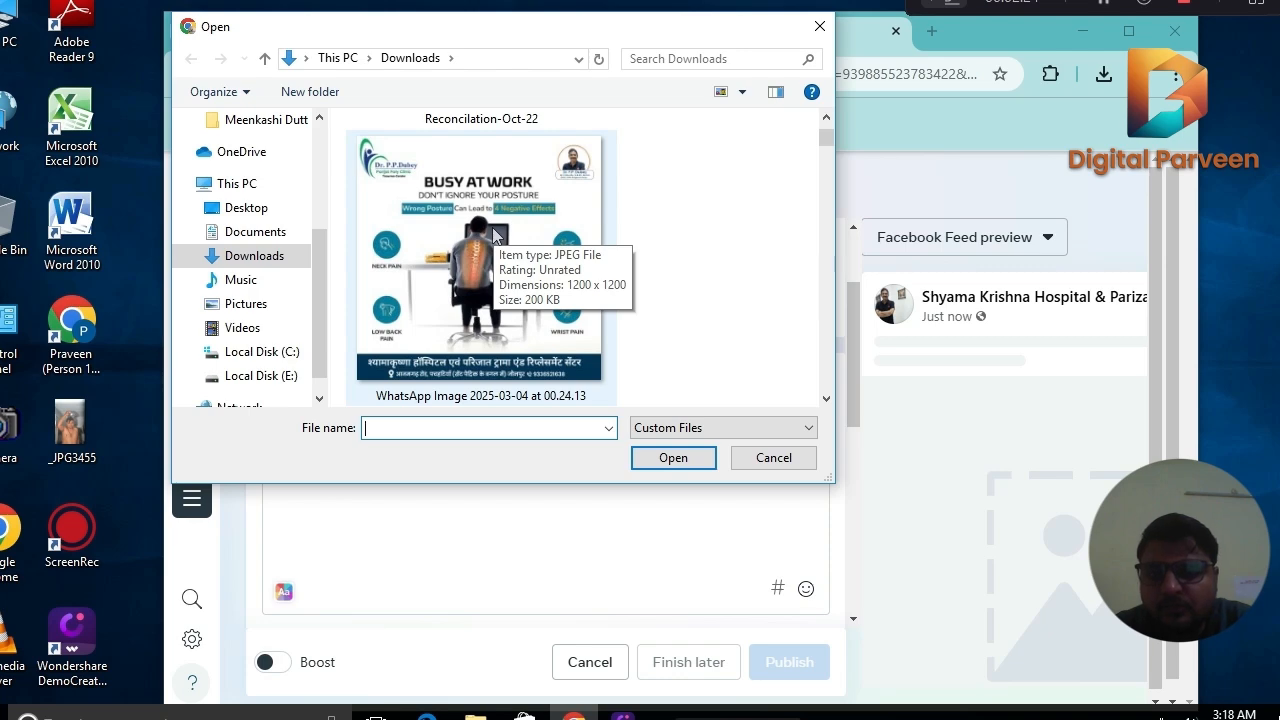
double_click(492, 235)
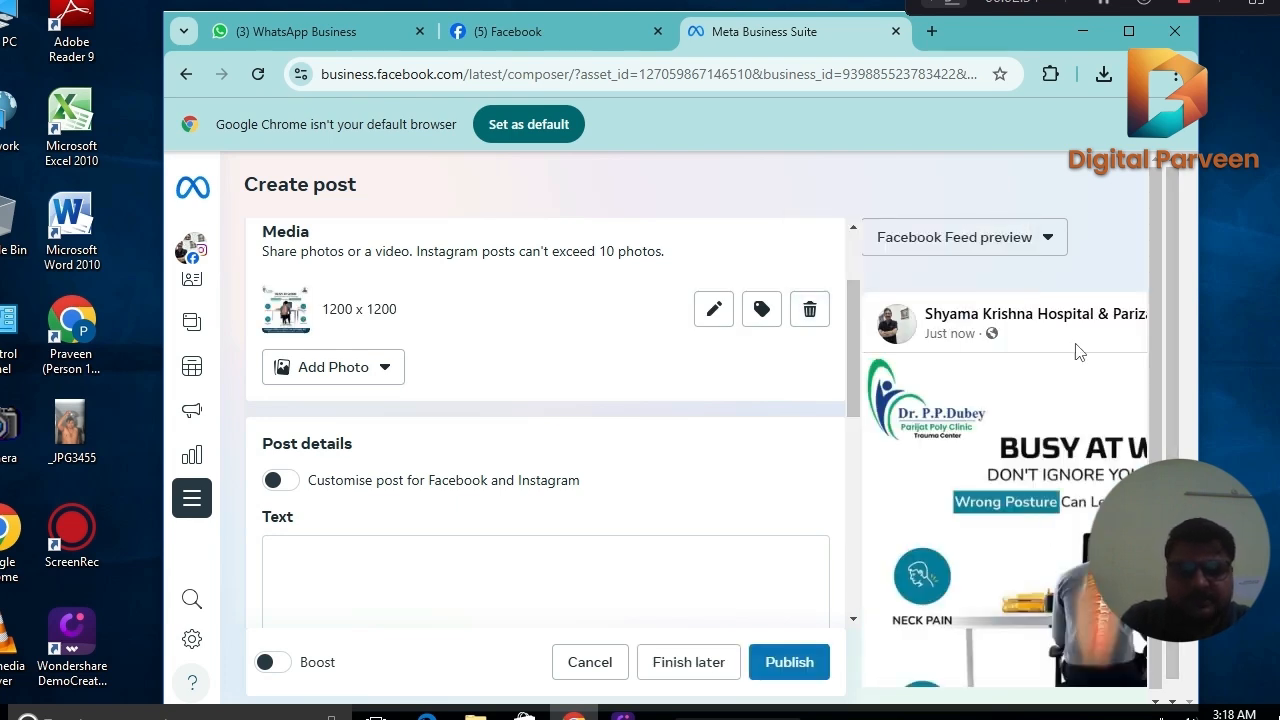
click(1128, 31)
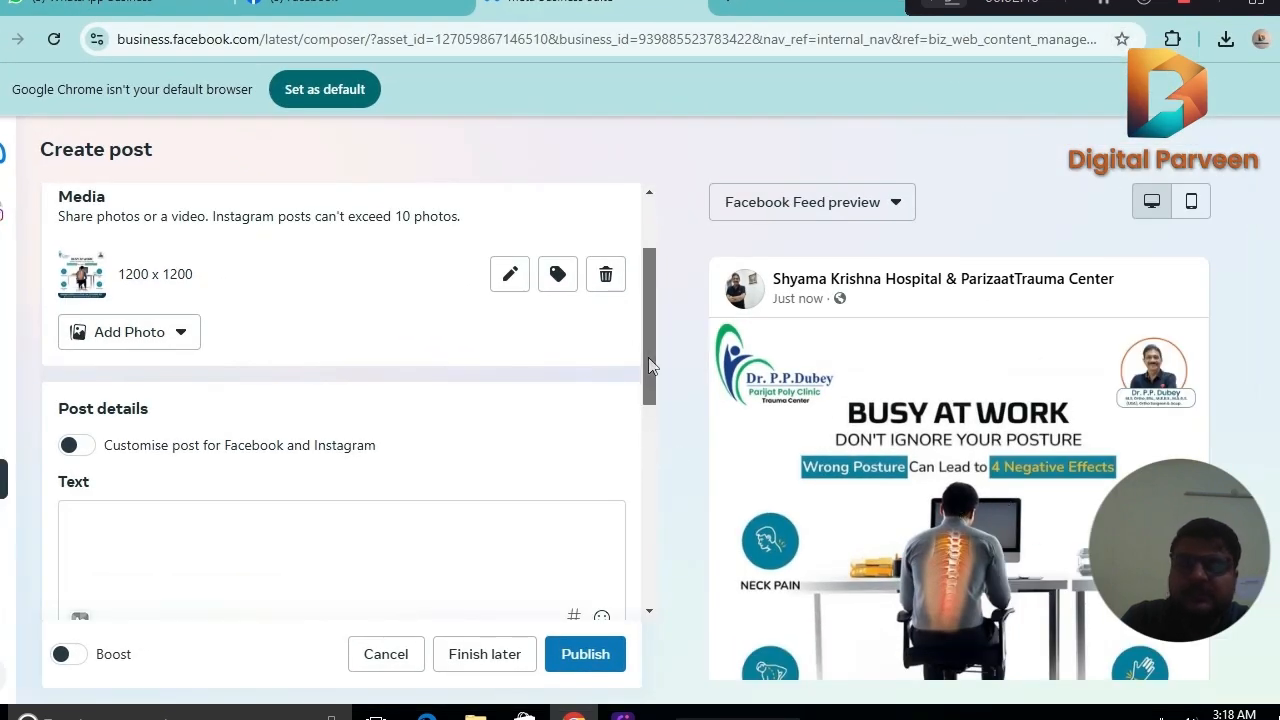
drag(648, 365, 653, 318)
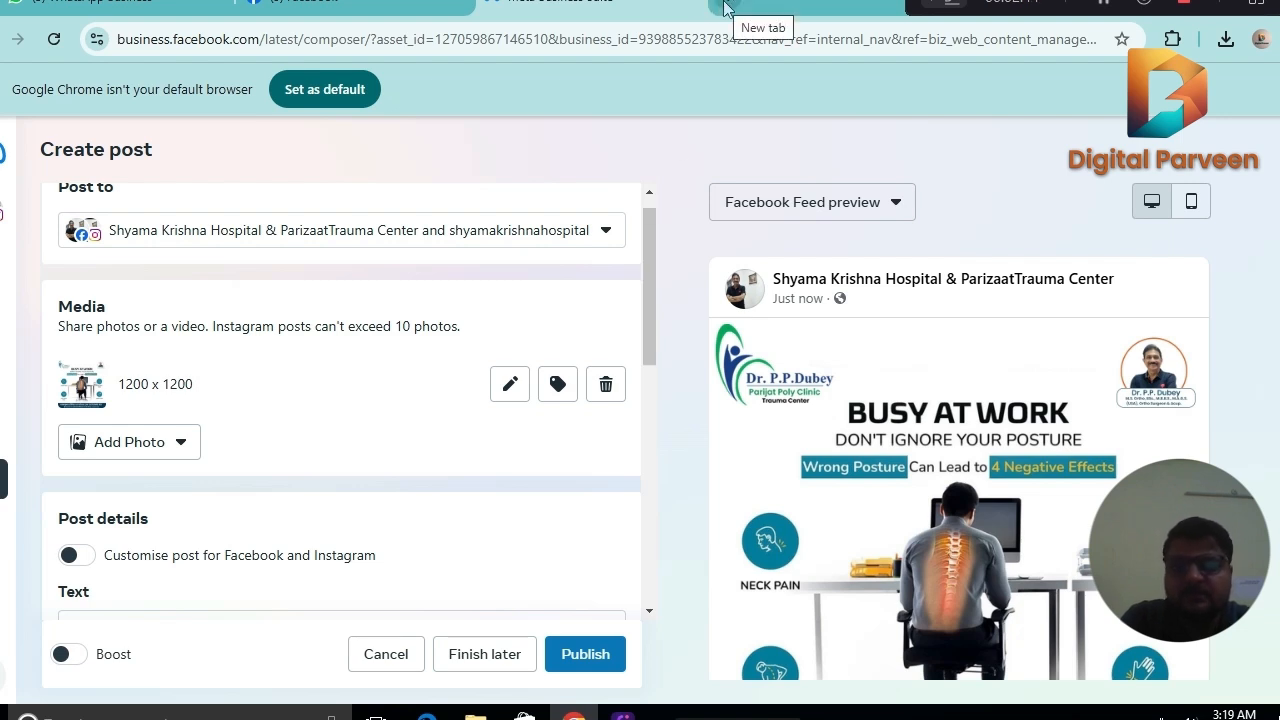
Open ChatGPT at chatgpt.com in a new browser tab.
click(726, 8)
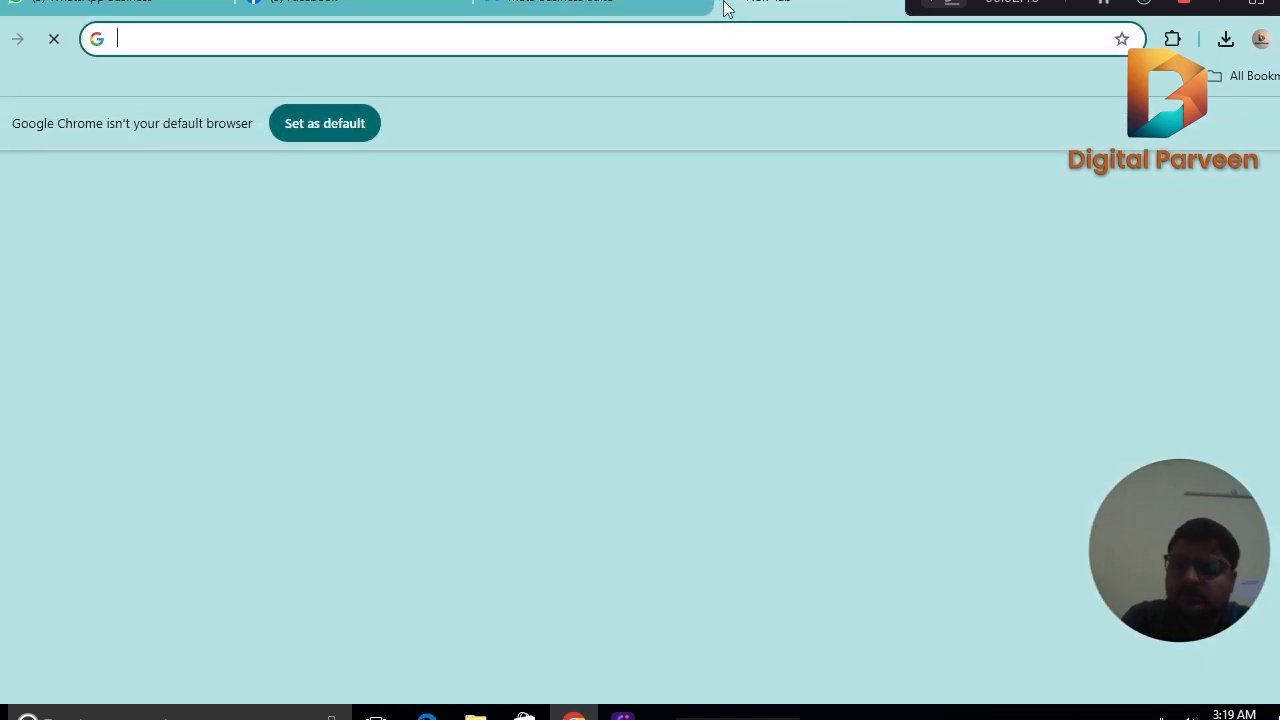
click(669, 42)
text(ch)
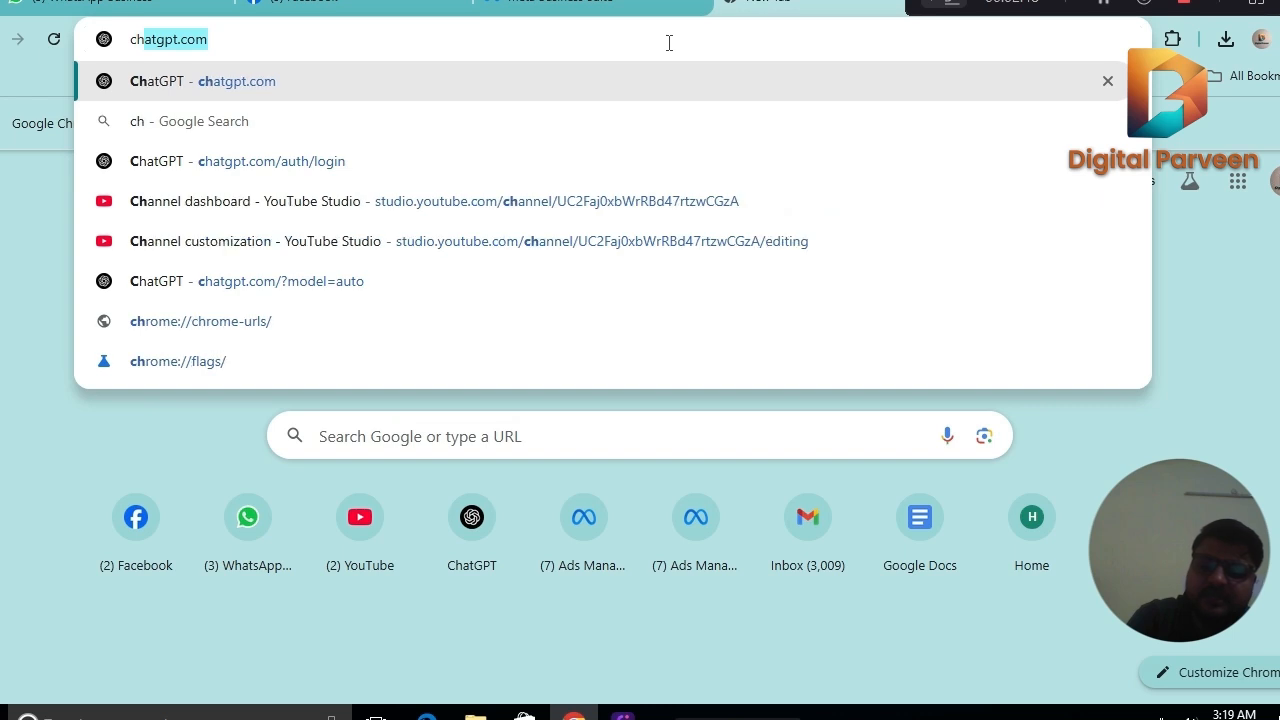
text(at)
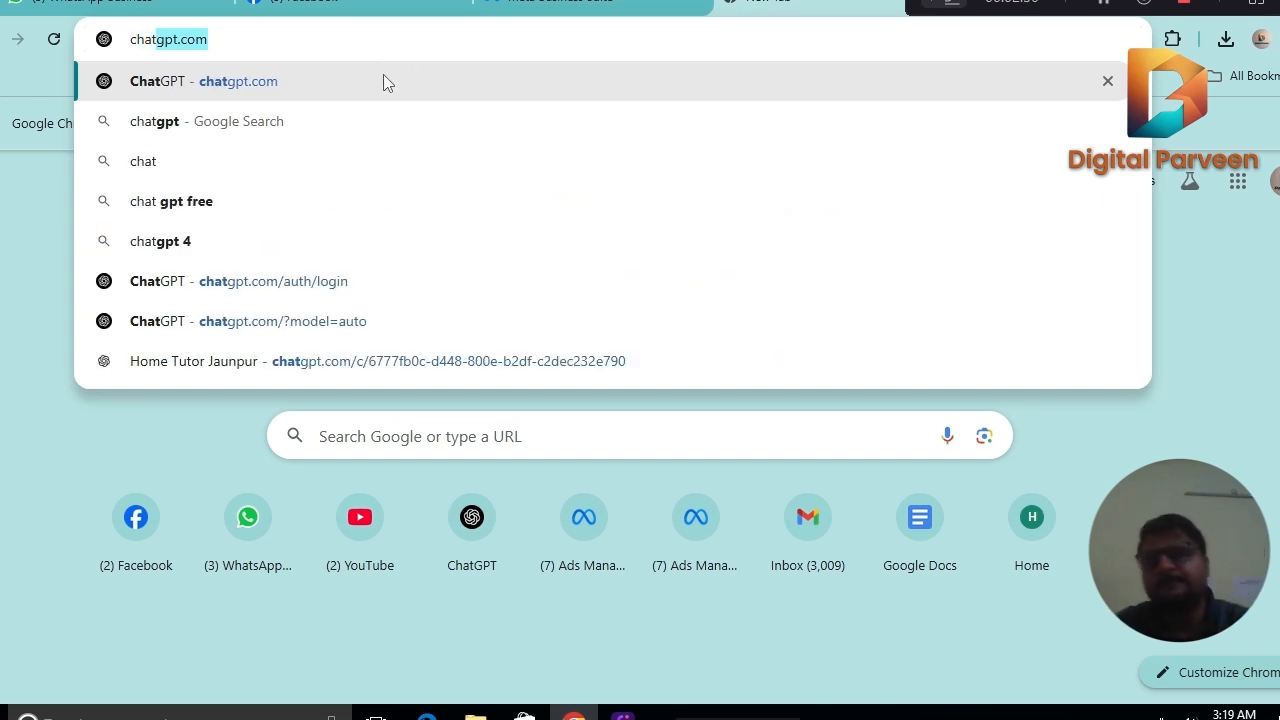
click(383, 76)
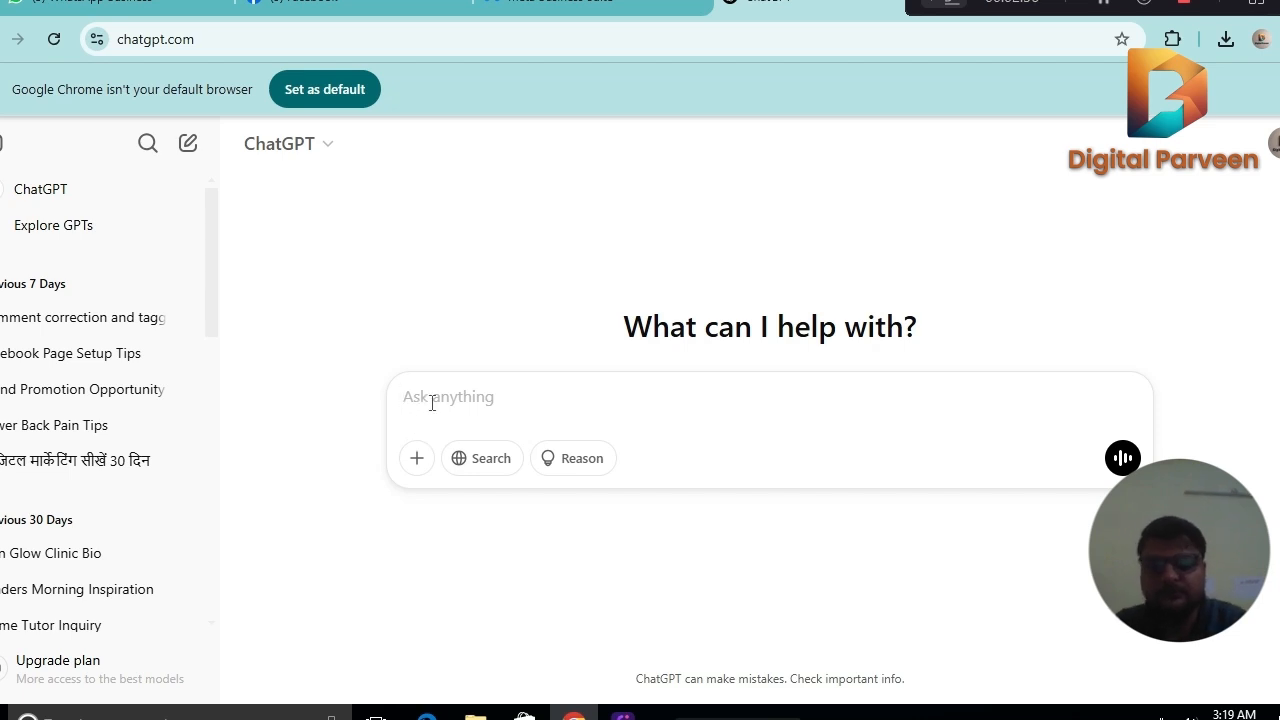
Start the prompt with "Please provide a insta caption for Ortho Surgeon", followed by the surgeon's name and "- Shyama Krishna Hospital.".
text(Ple)
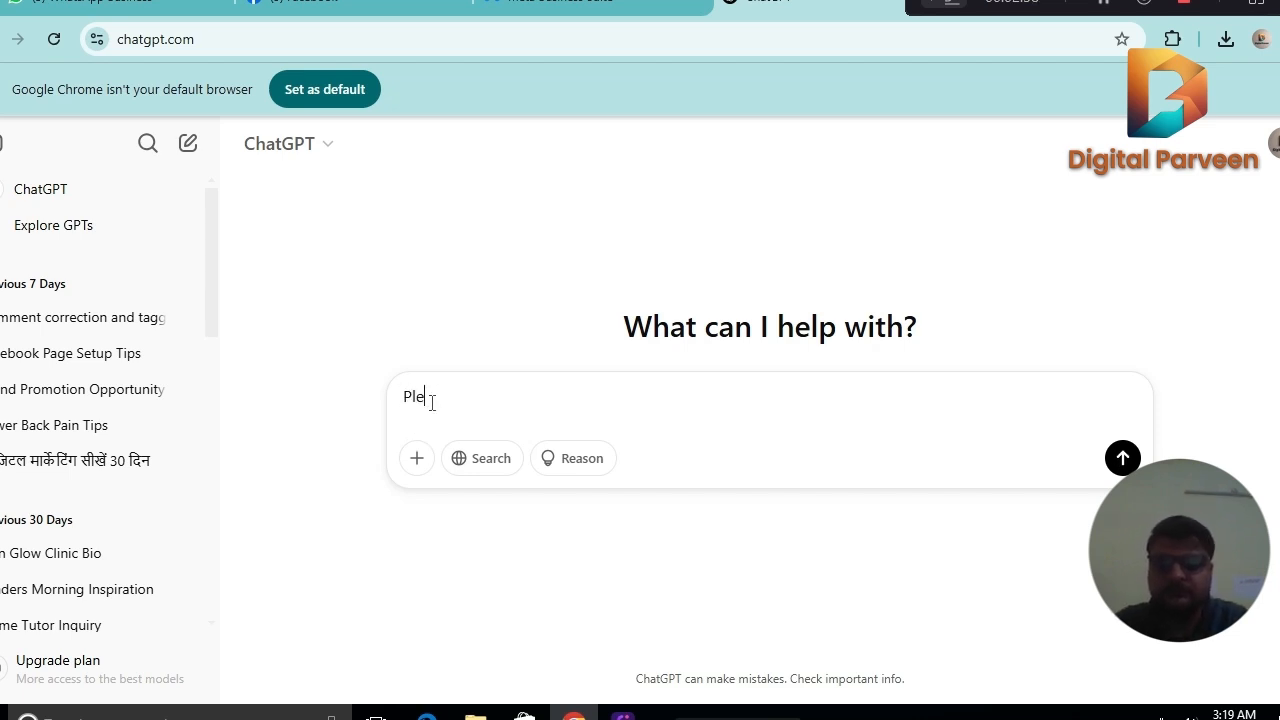
text(ase pr)
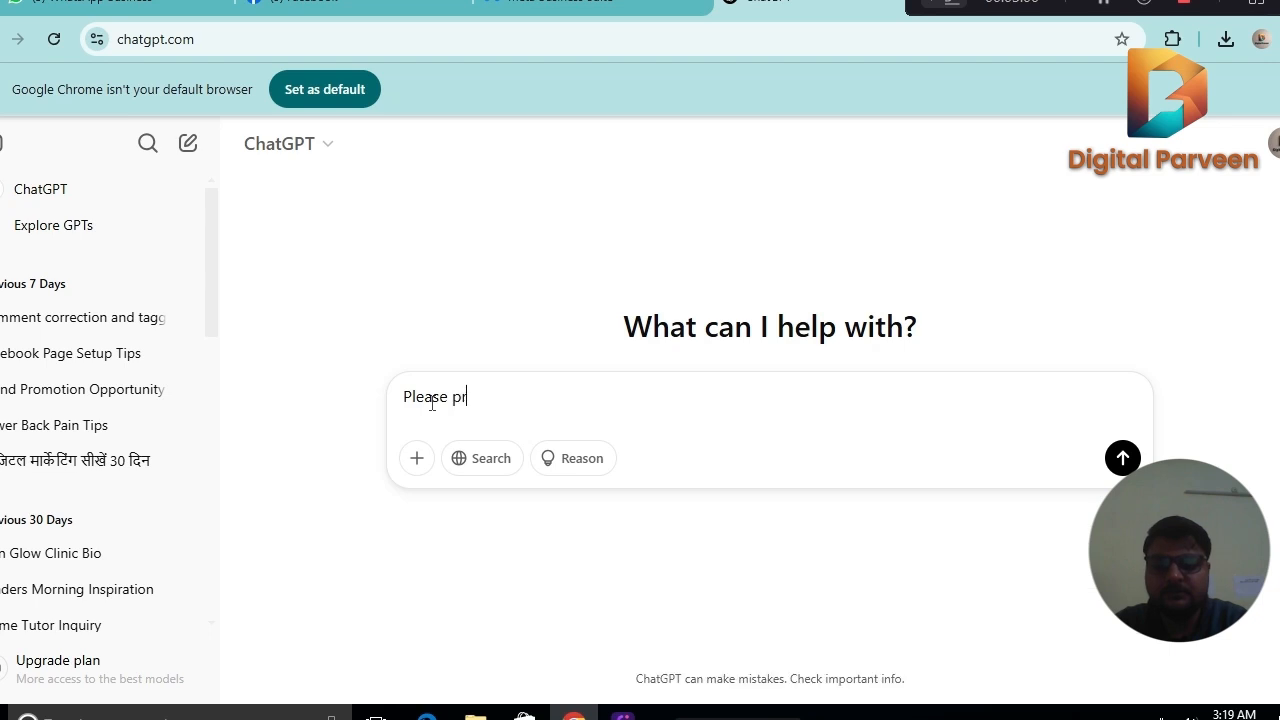
text(ovide)
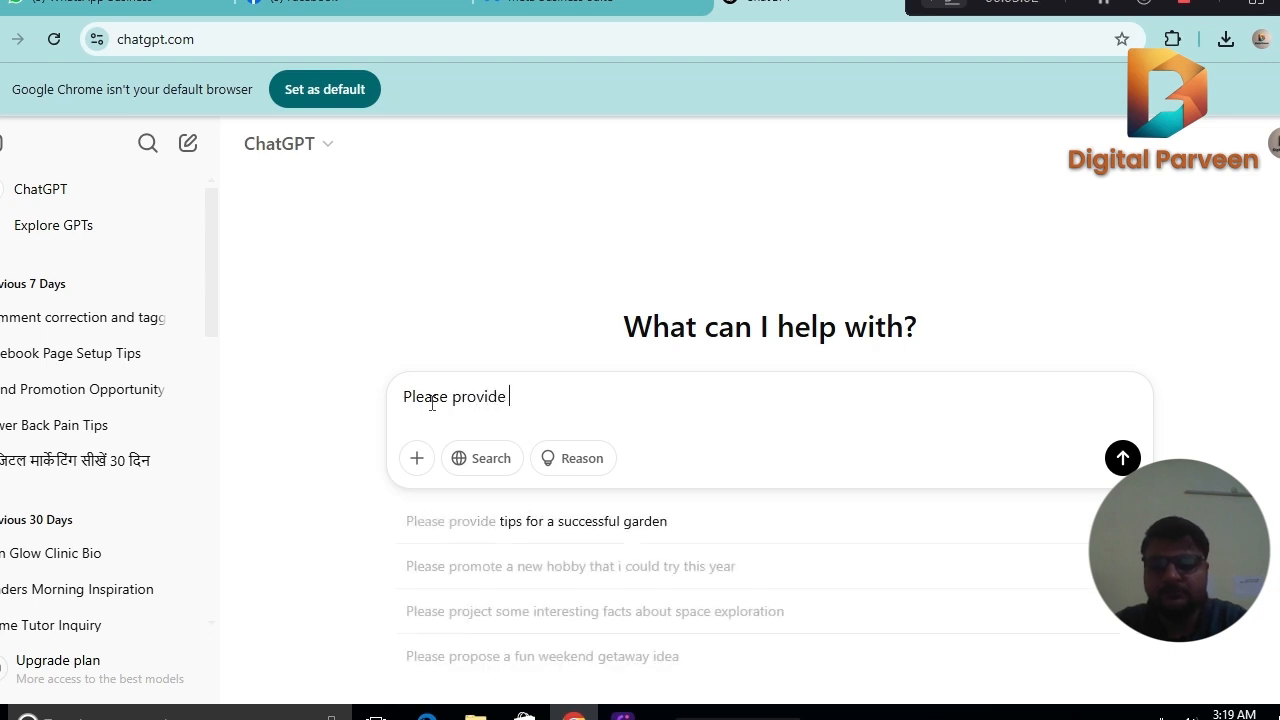
text( a )
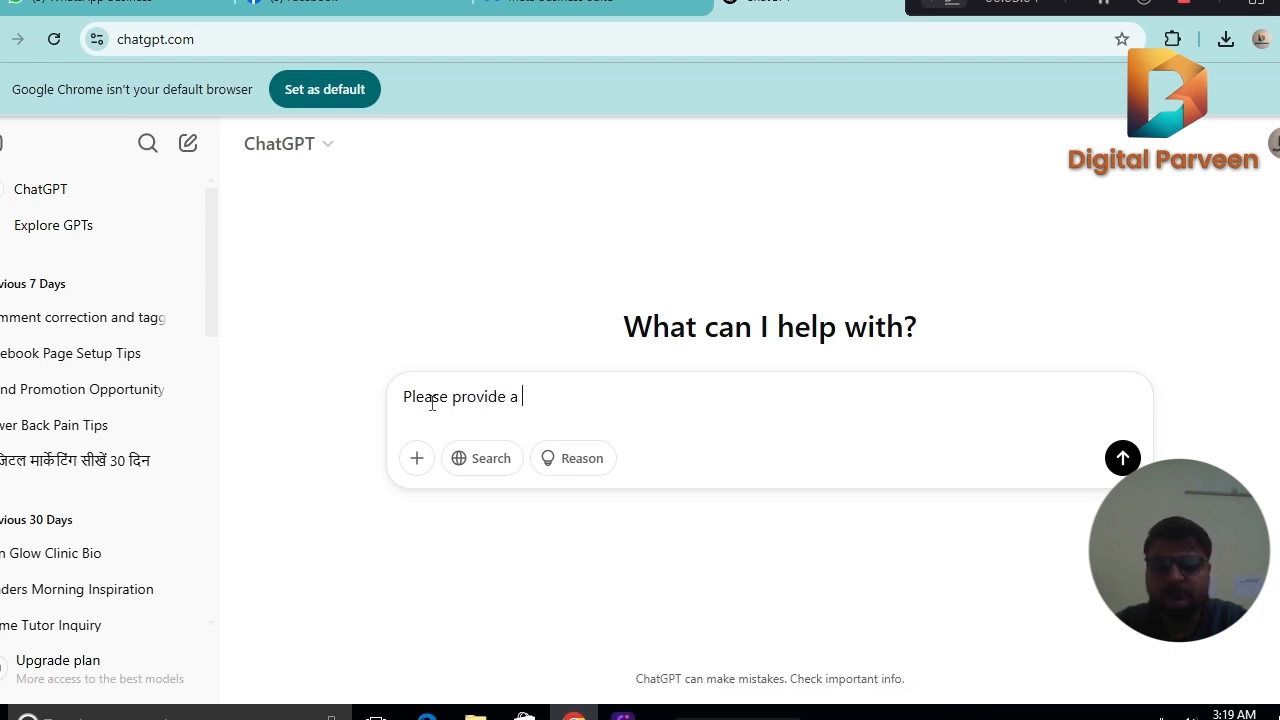
text(insta )
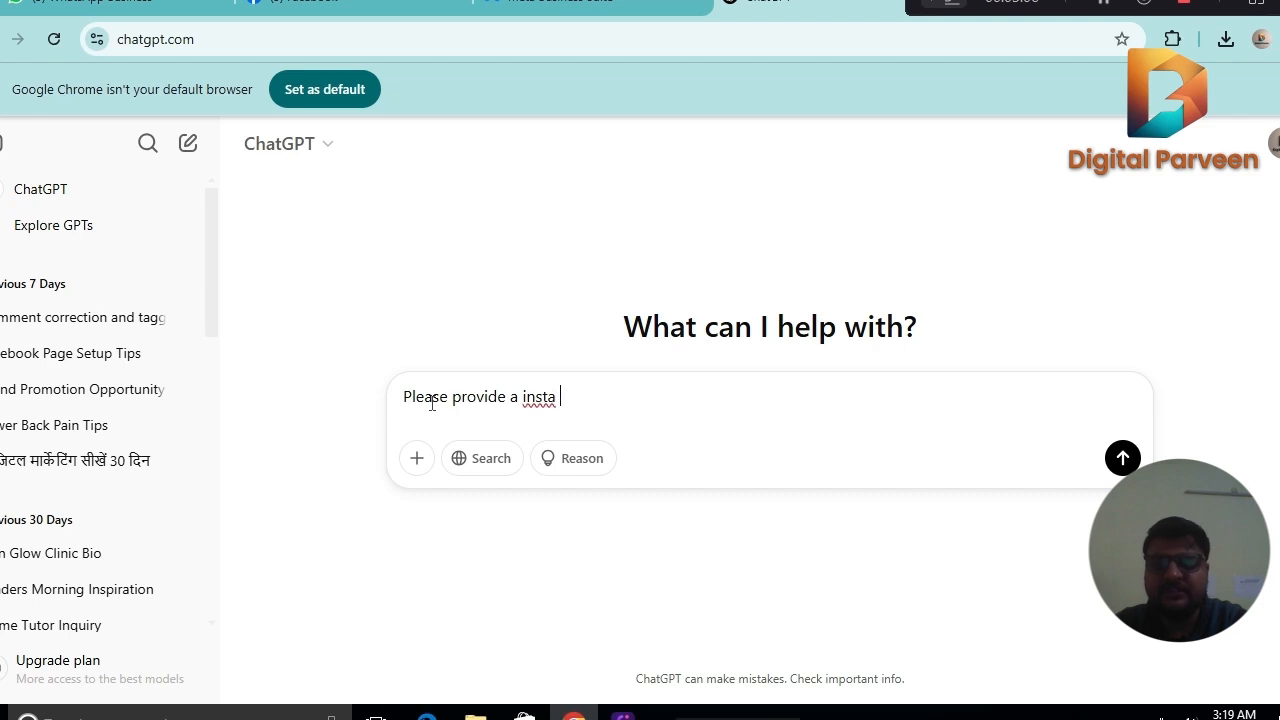
text(cap)
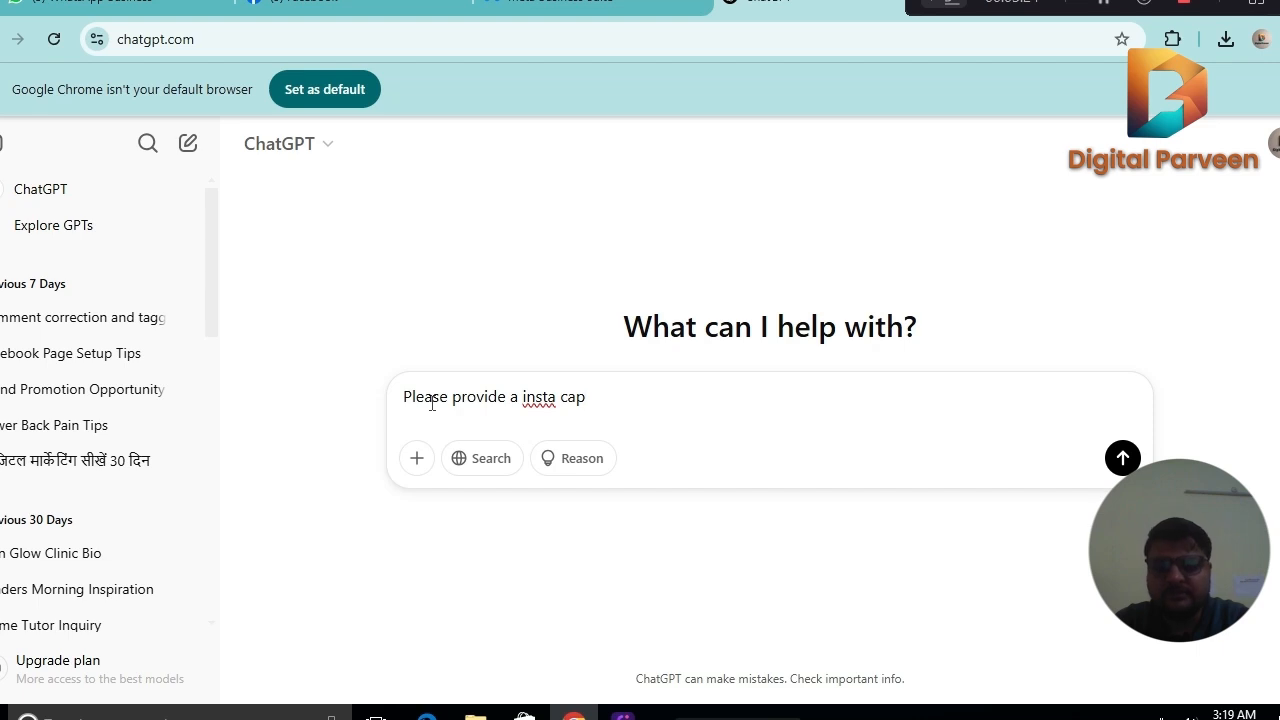
text(tion fo)
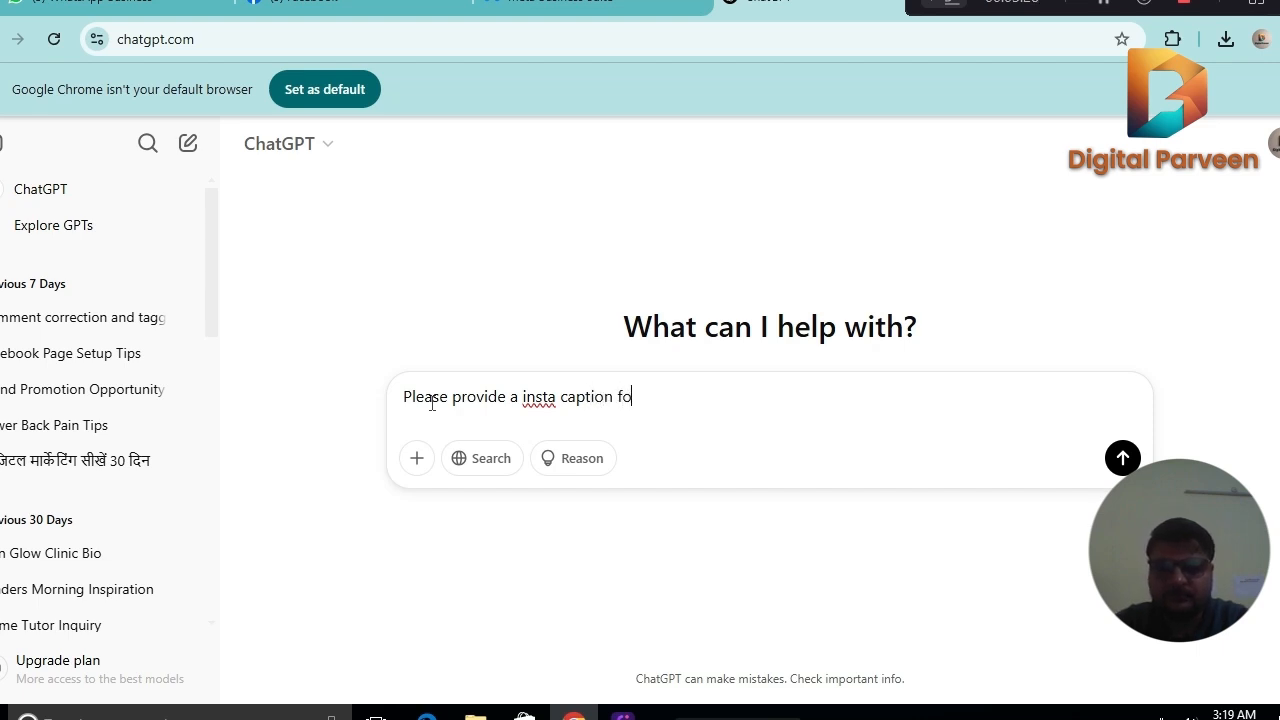
text(r Ortho S)
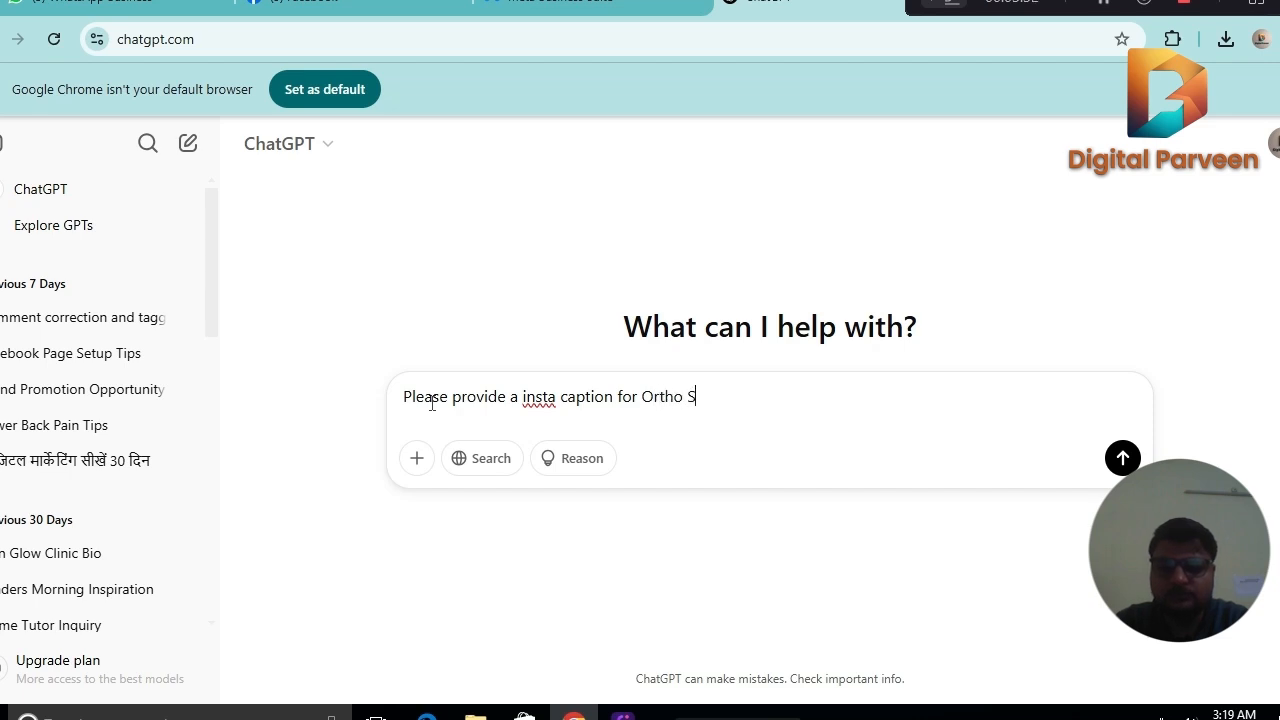
text(urgeon)
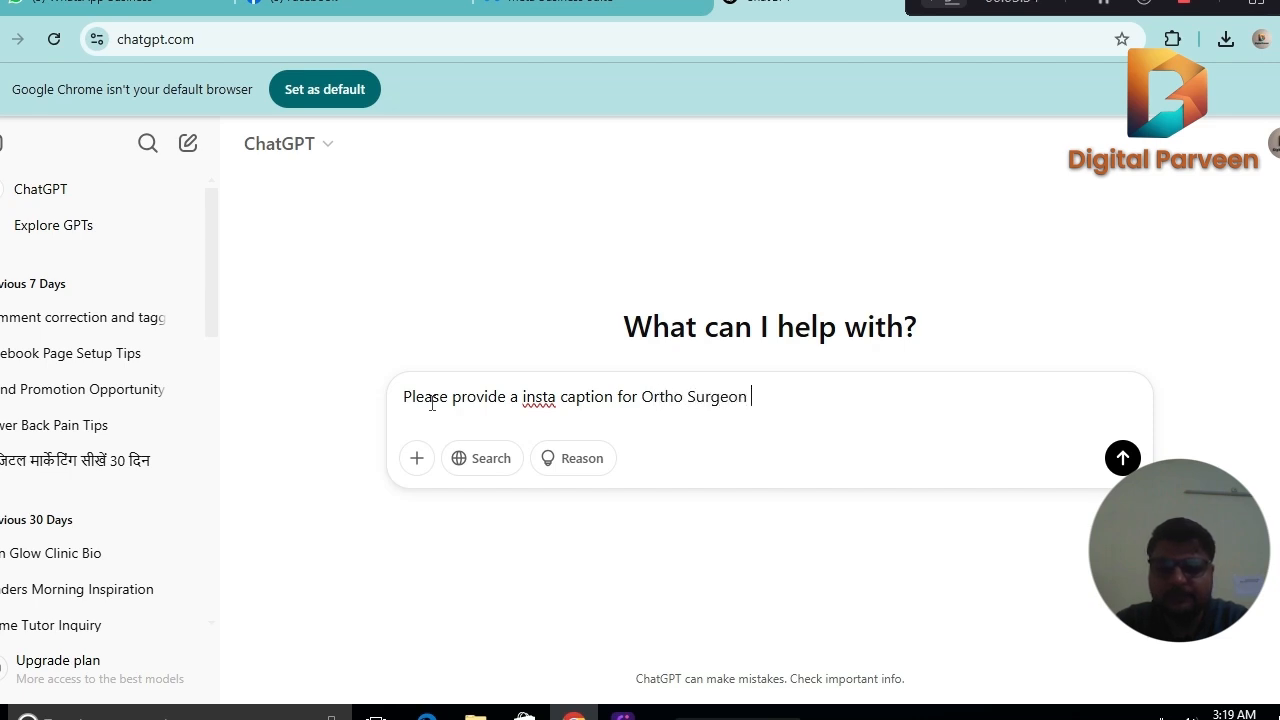
text( Dr PP Dubey- )
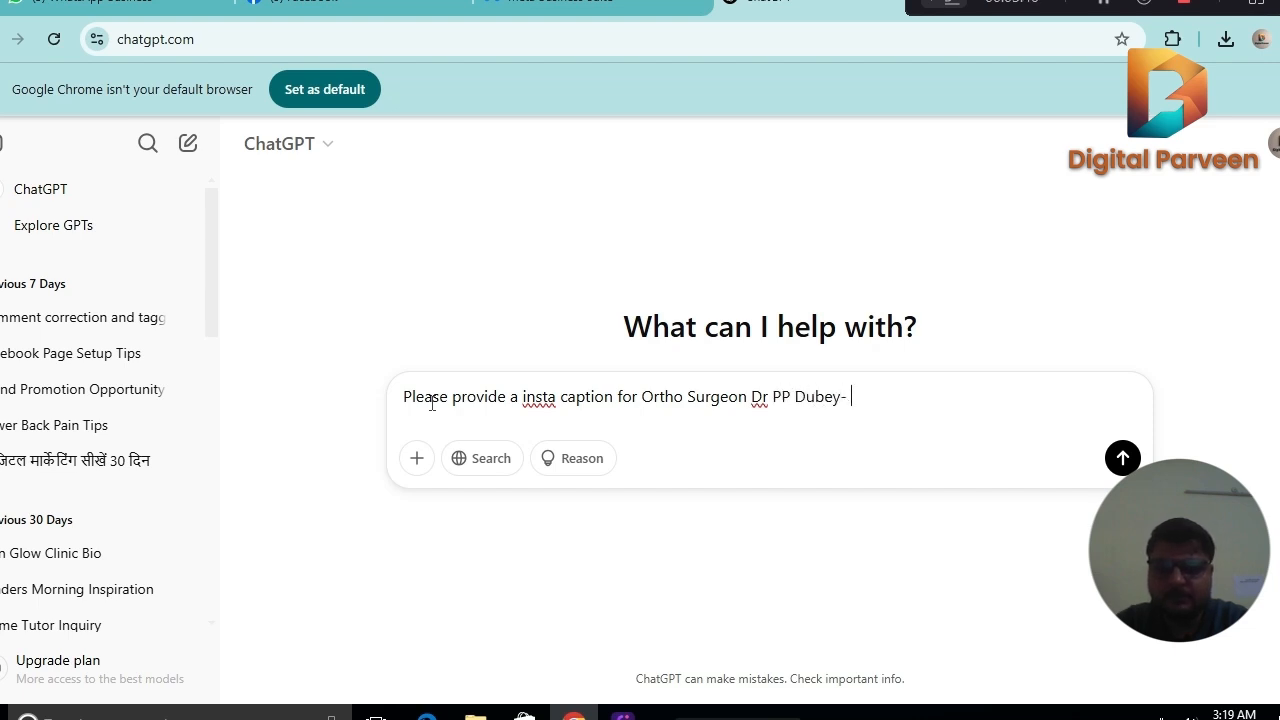
text(SHy)
key(BackSpace)
key(BackSpace)
text(hy)
text(Krishna)
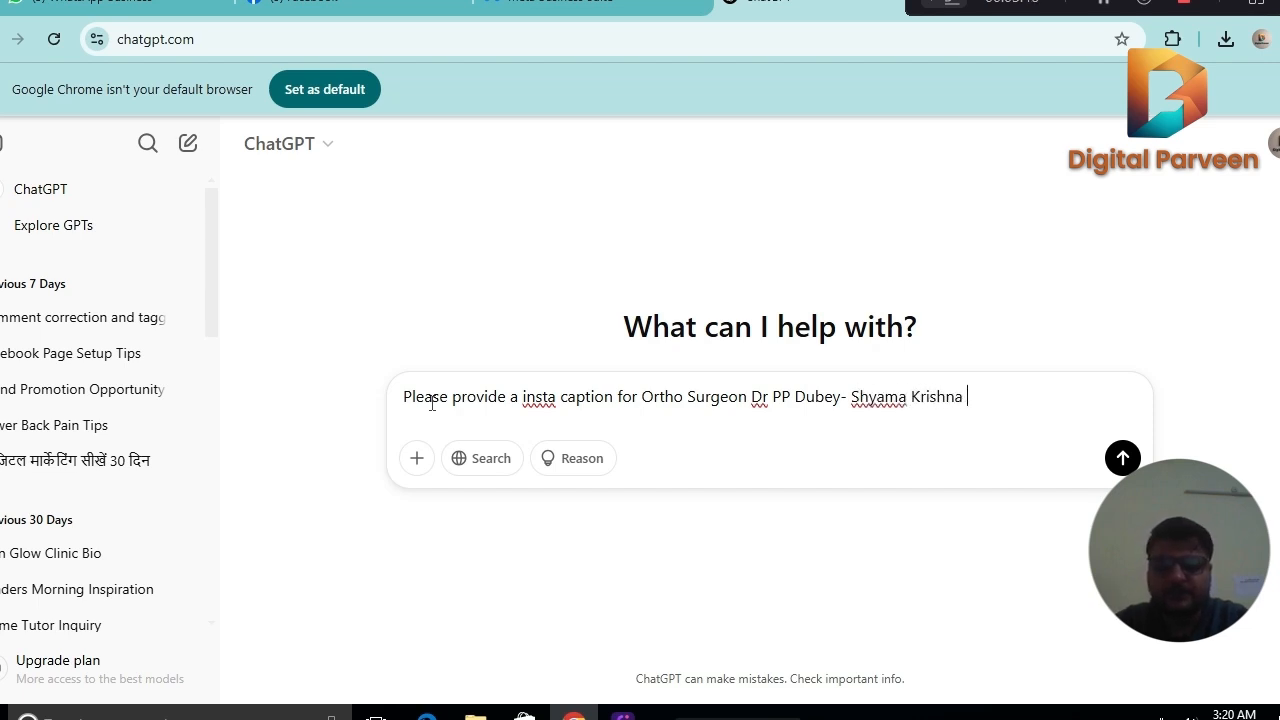
text( Hospital)
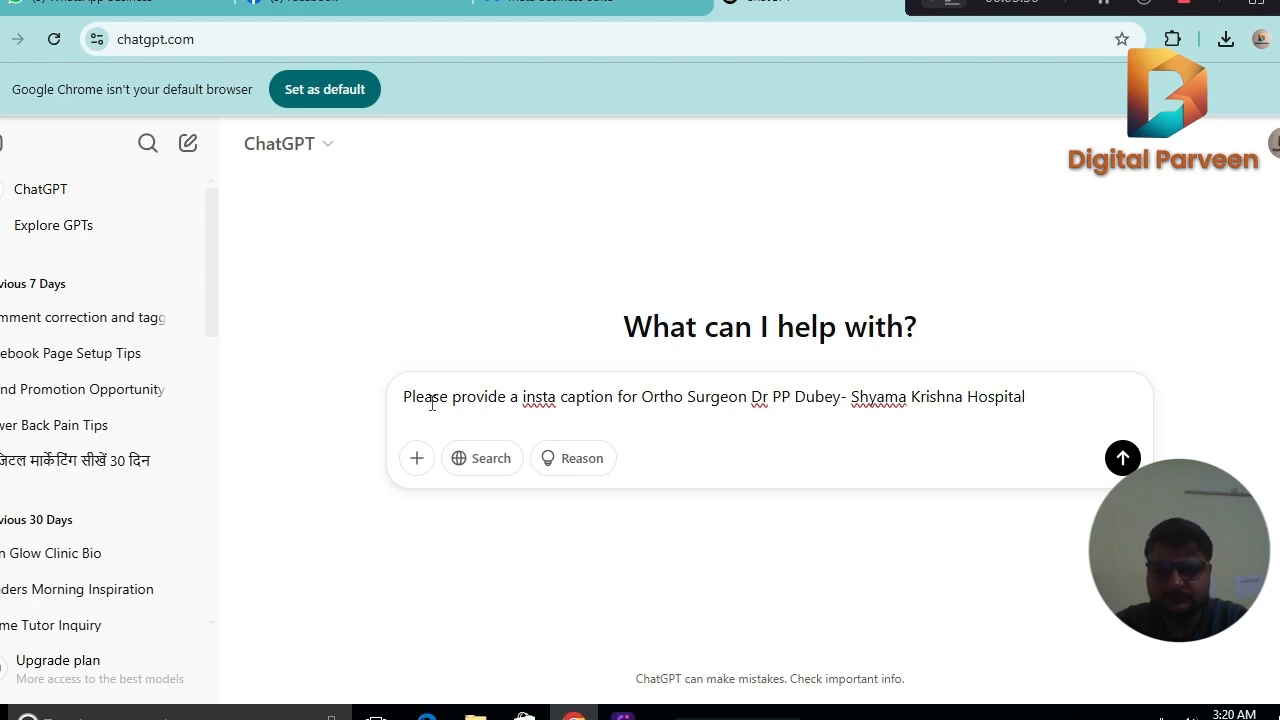
text(. Ba)
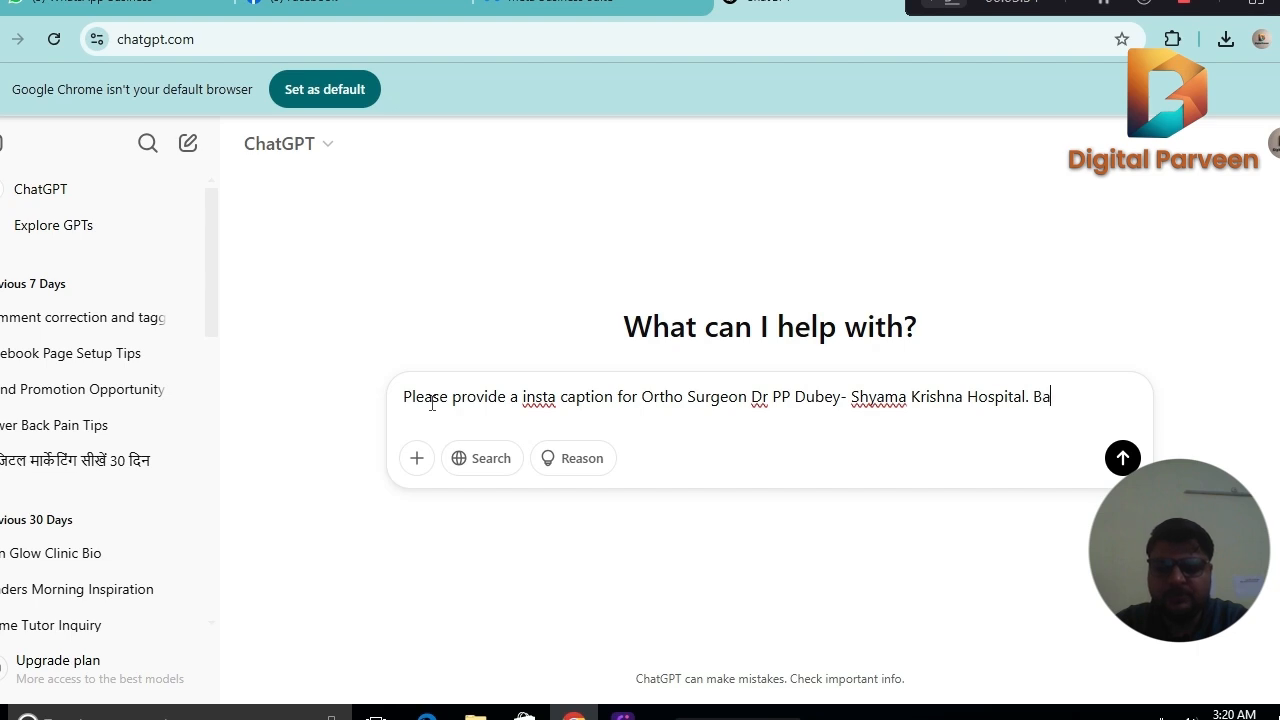
text(sed on )
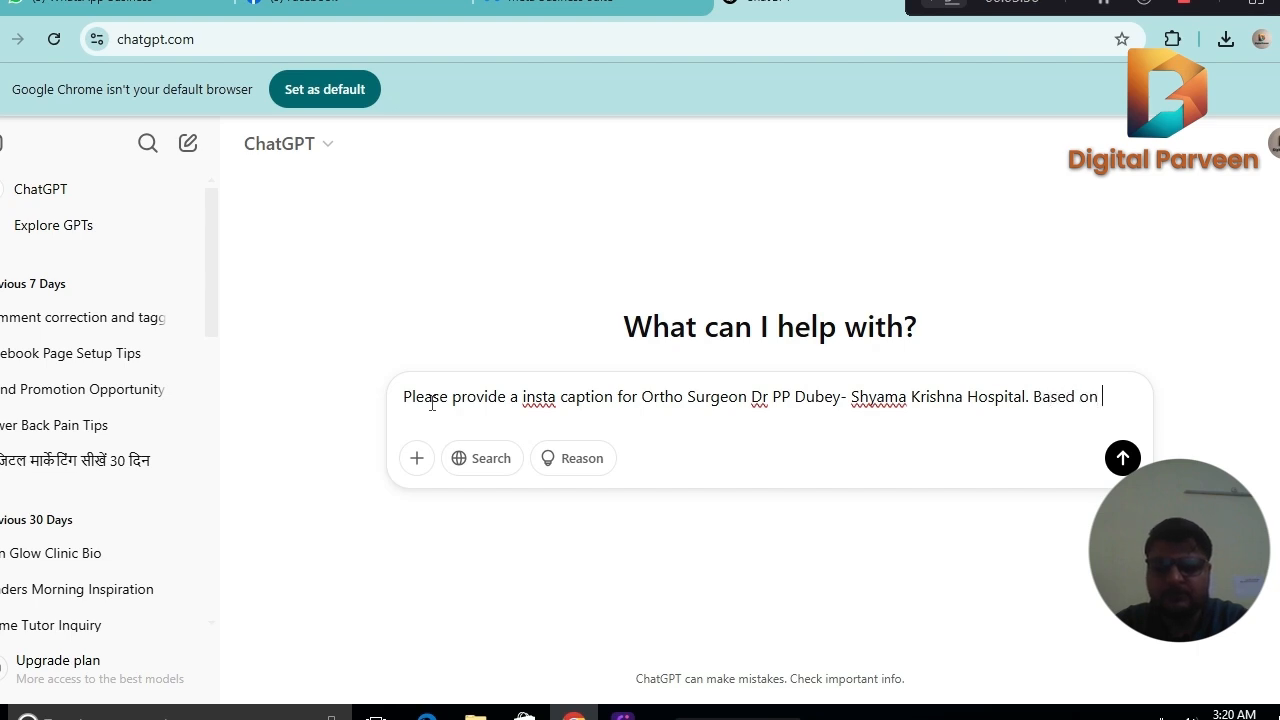
text(POsture)
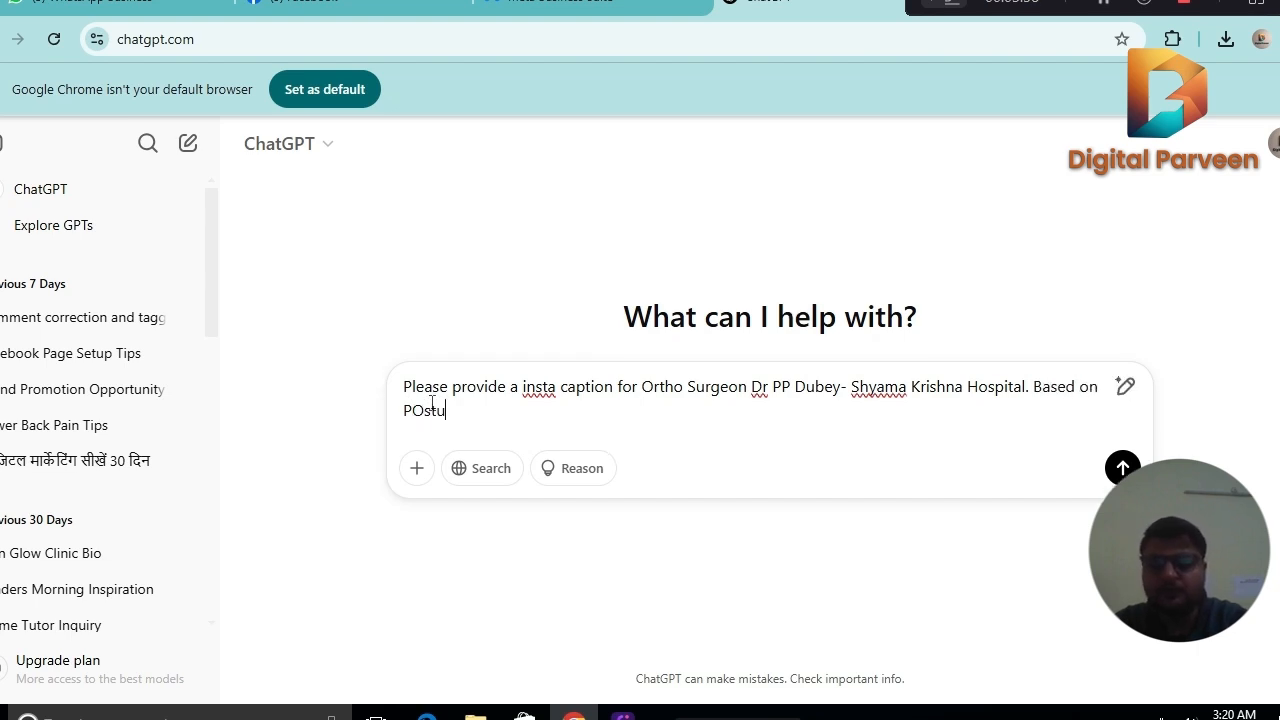
Complete the prompt with "Based on Posture correction in Long Sitting or in Office." and submit it.
key(BackSpace)
key(BackSpace)
key(BackSpace)
key(BackSpace)
key(BackSpace)
key(BackSpace)
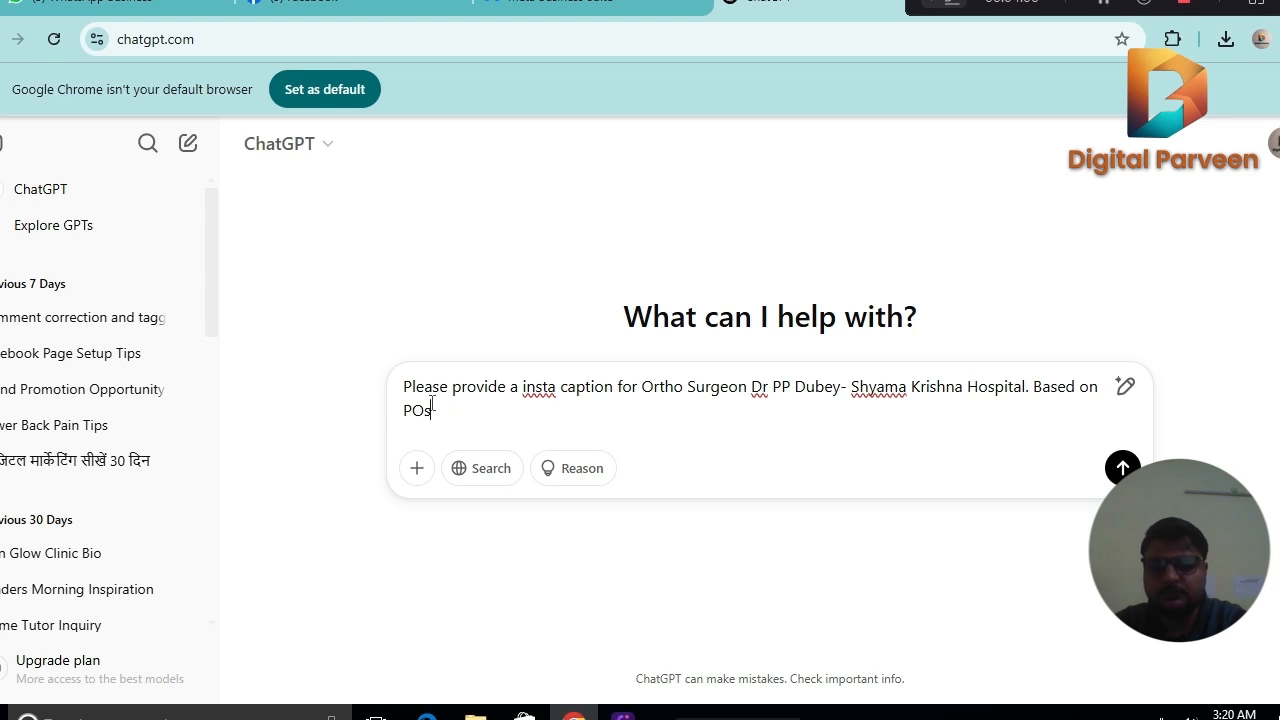
text(osture co)
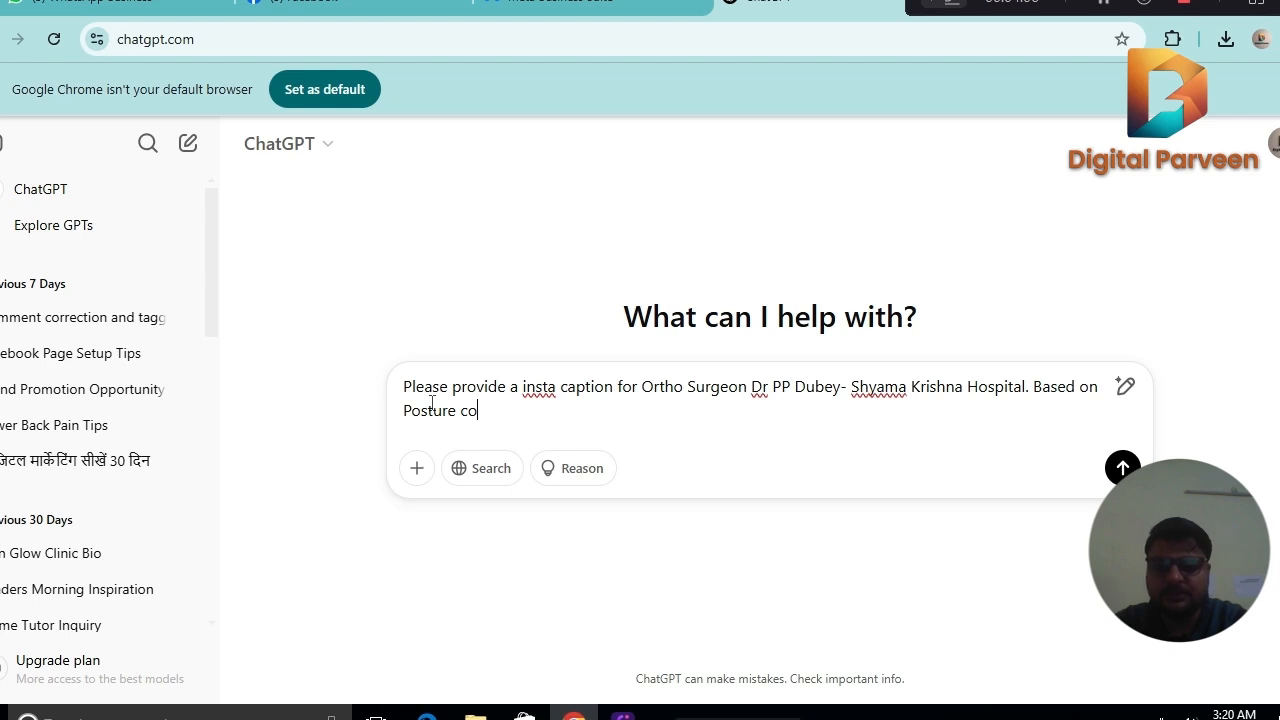
text(rrectio)
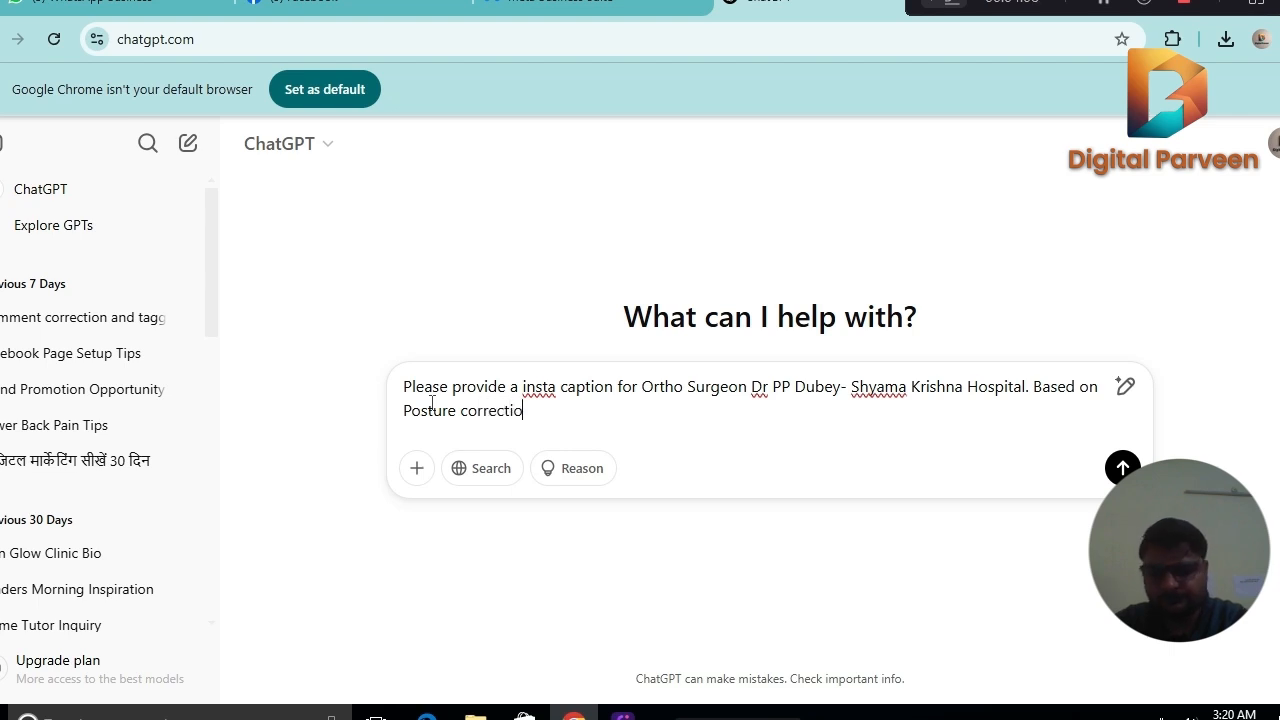
text(n in Long)
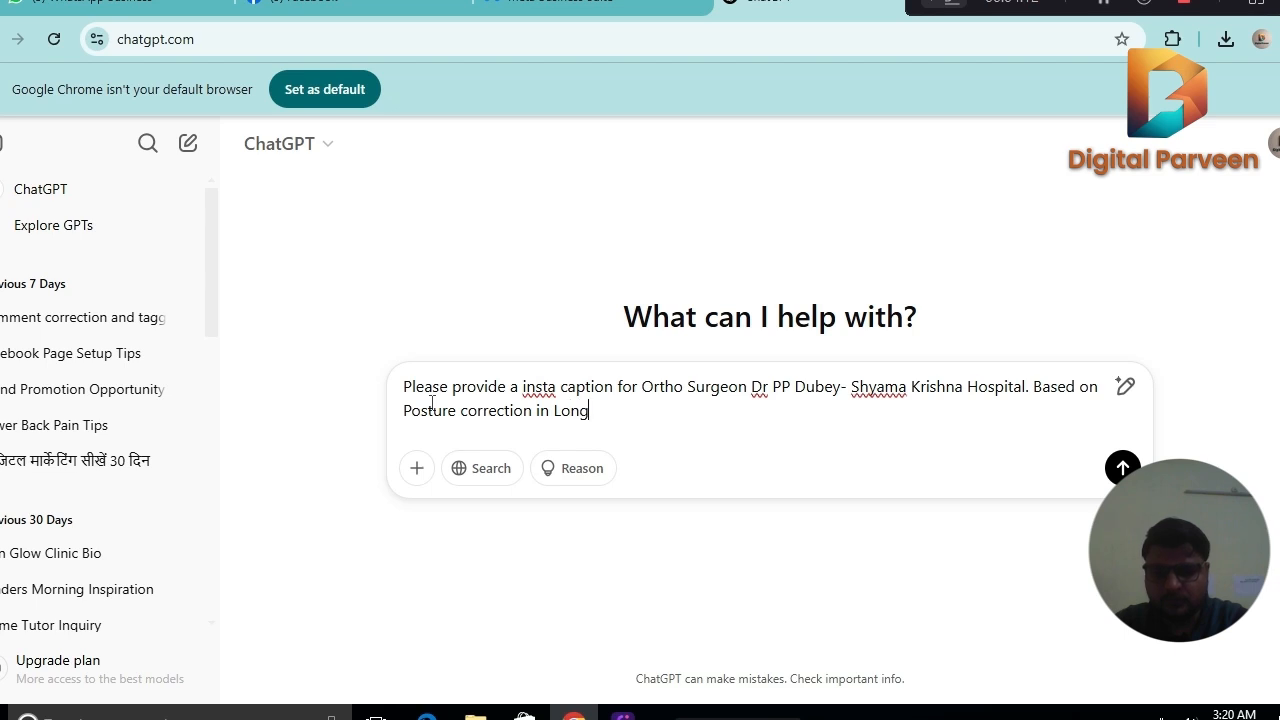
text( n)
key(BackSpace)
text(Sitting or in Offic)
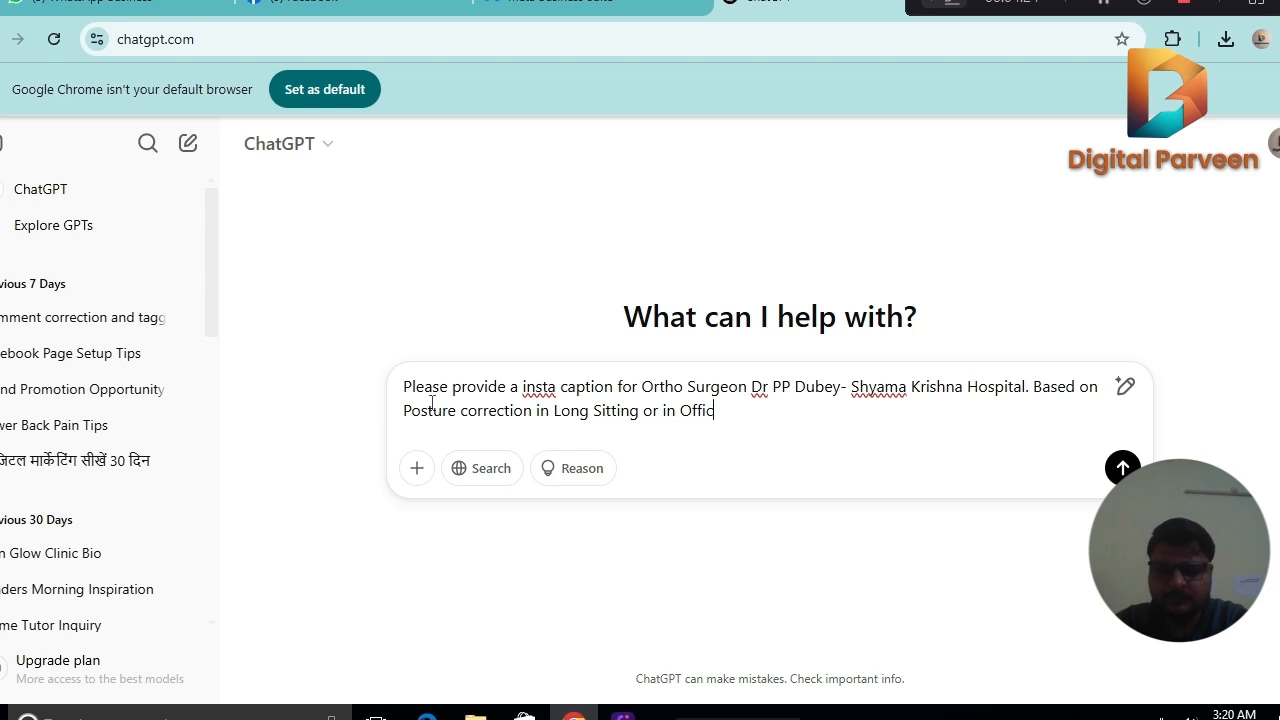
text(e.)
key(Return)
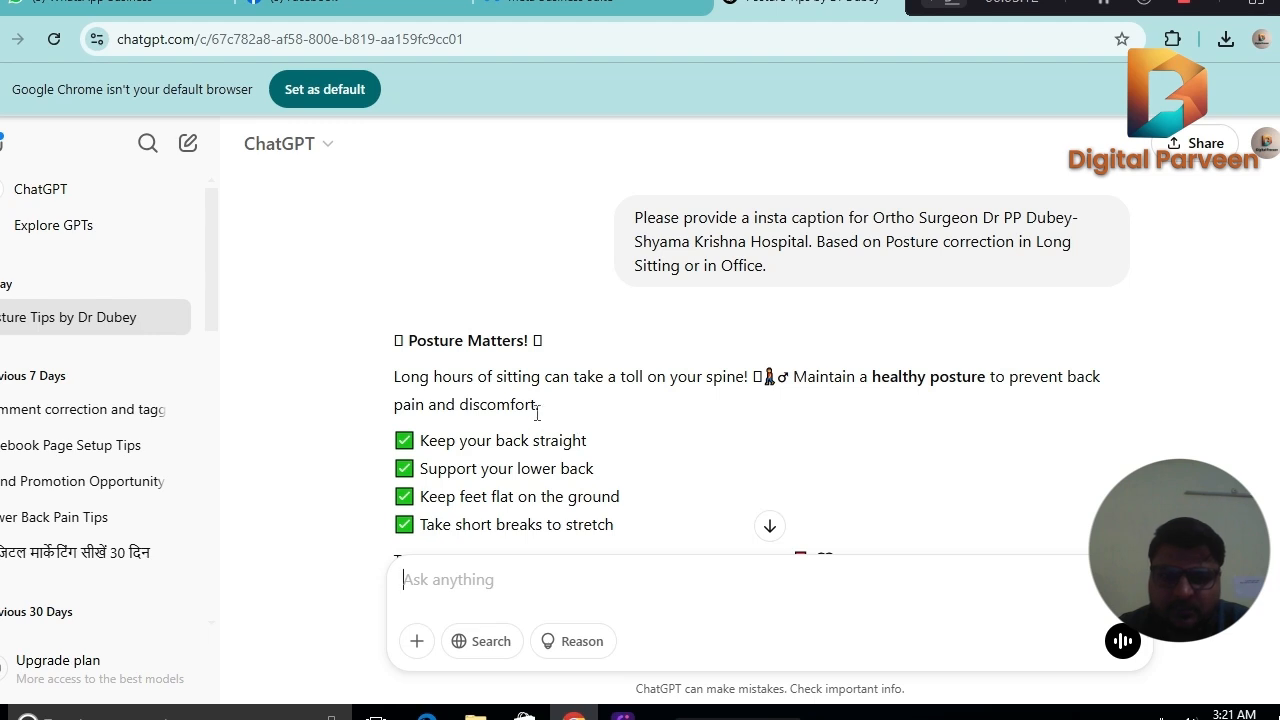
Copy the whole generated posture caption with its hashtags and paste it into the post text in Meta Business Suite.
scroll(531, 413, down, 1)
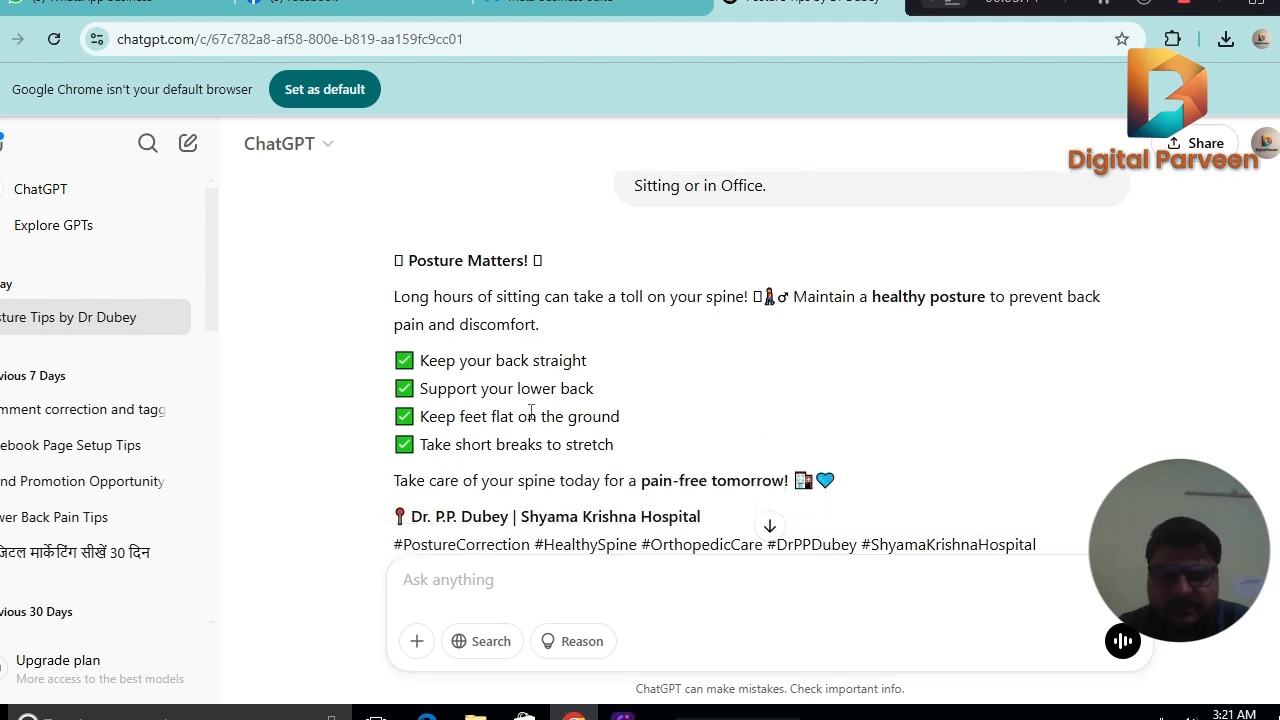
scroll(531, 414, down, 1)
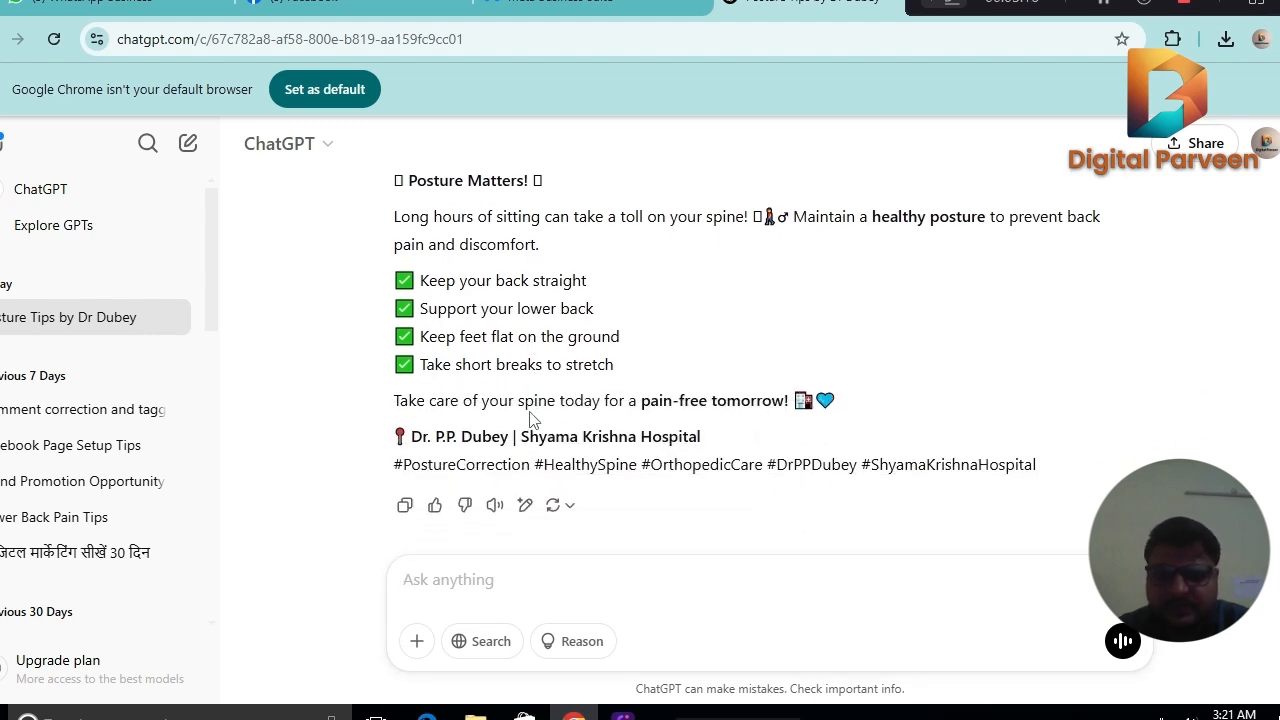
drag(1065, 468, 412, 208)
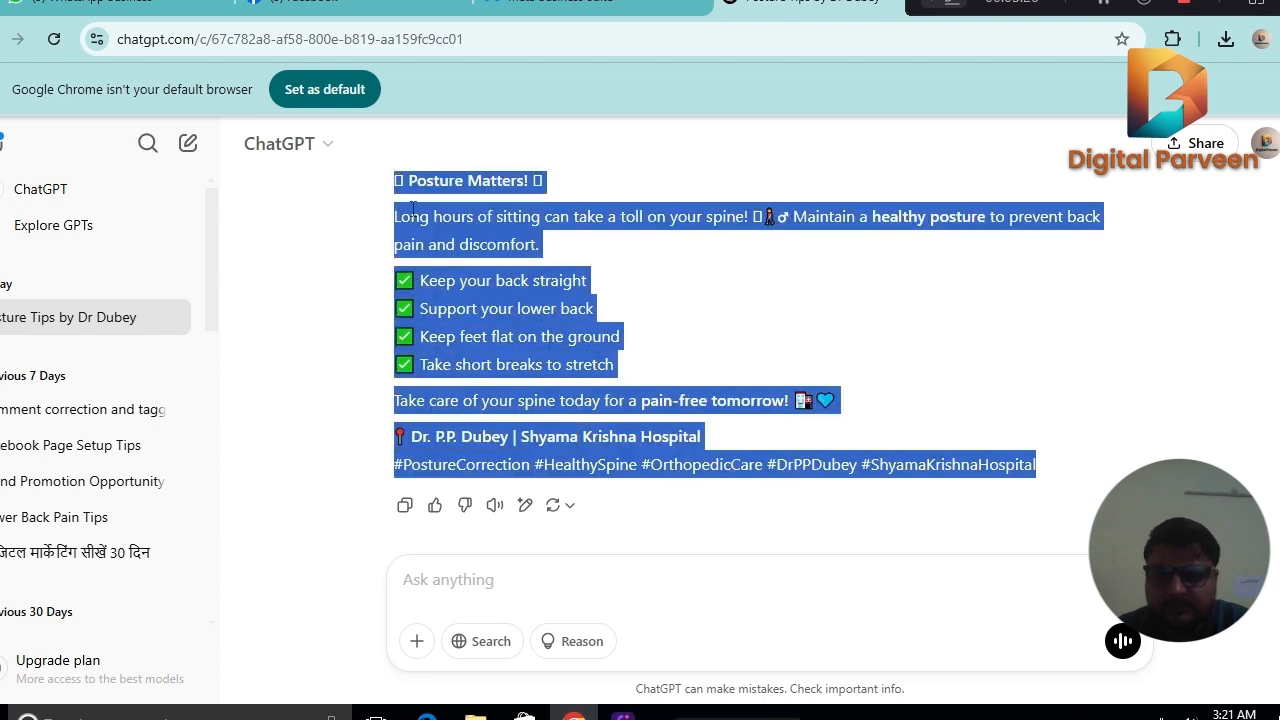
right_click(412, 208)
click(445, 236)
click(560, 8)
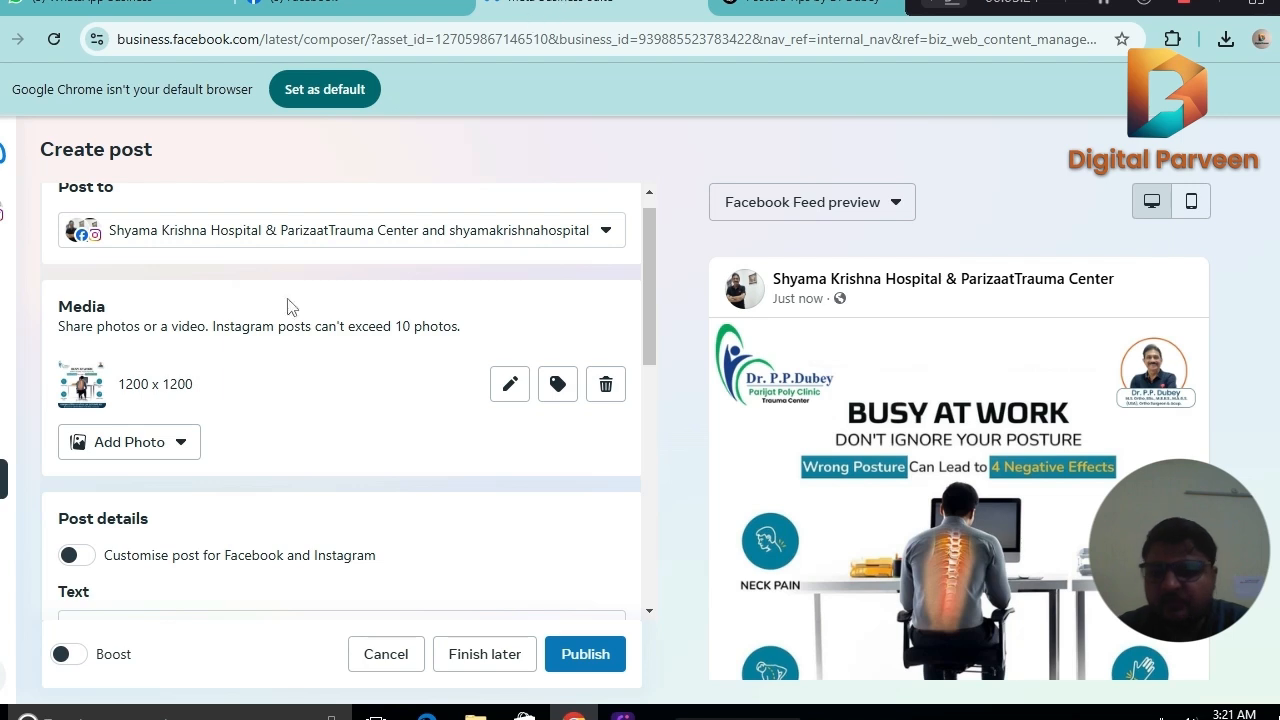
click(100, 620)
key(ctrl+v)
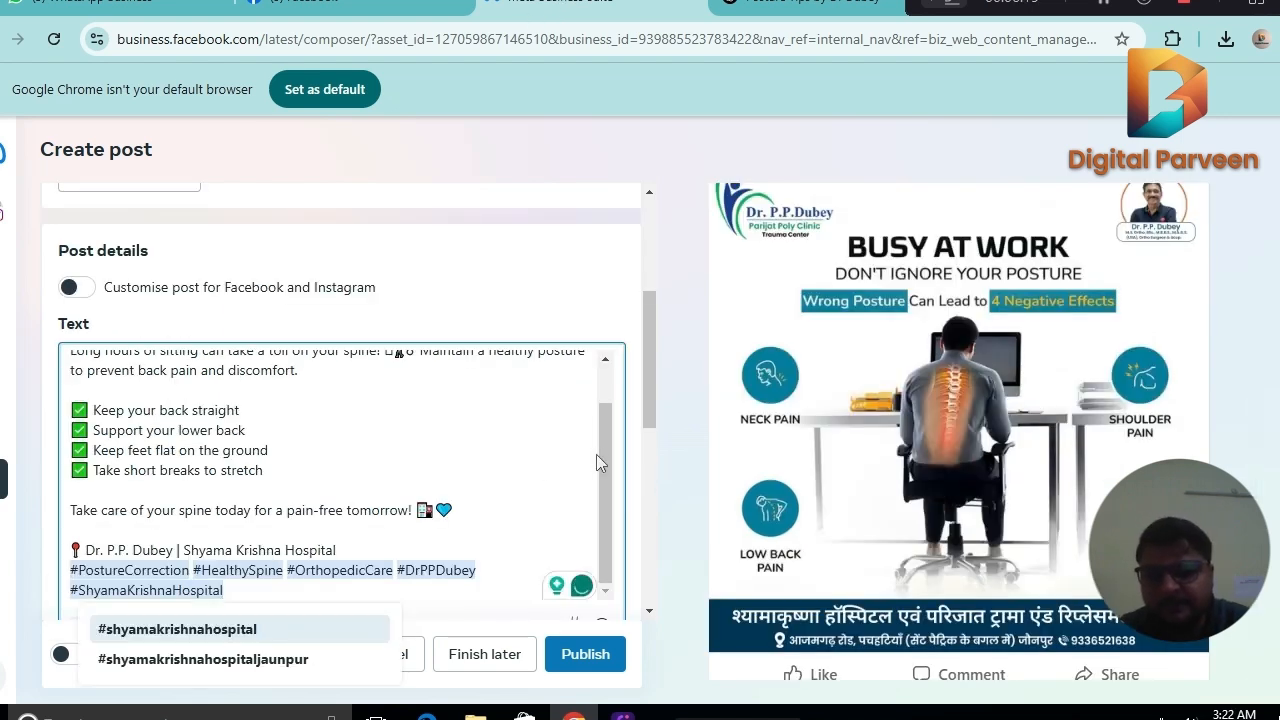
Delete the unreadable symbols before and after the "Posture Matters!" heading in the post text.
drag(598, 454, 614, 370)
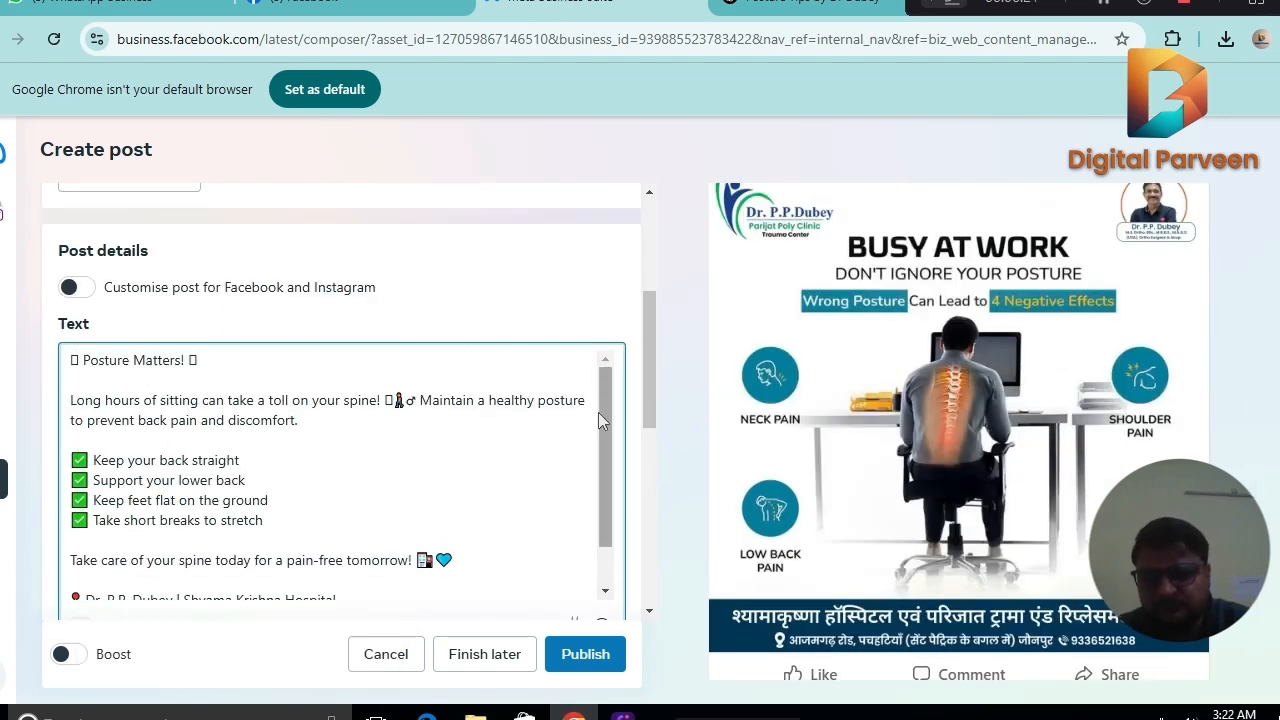
click(209, 360)
key(BackSpace)
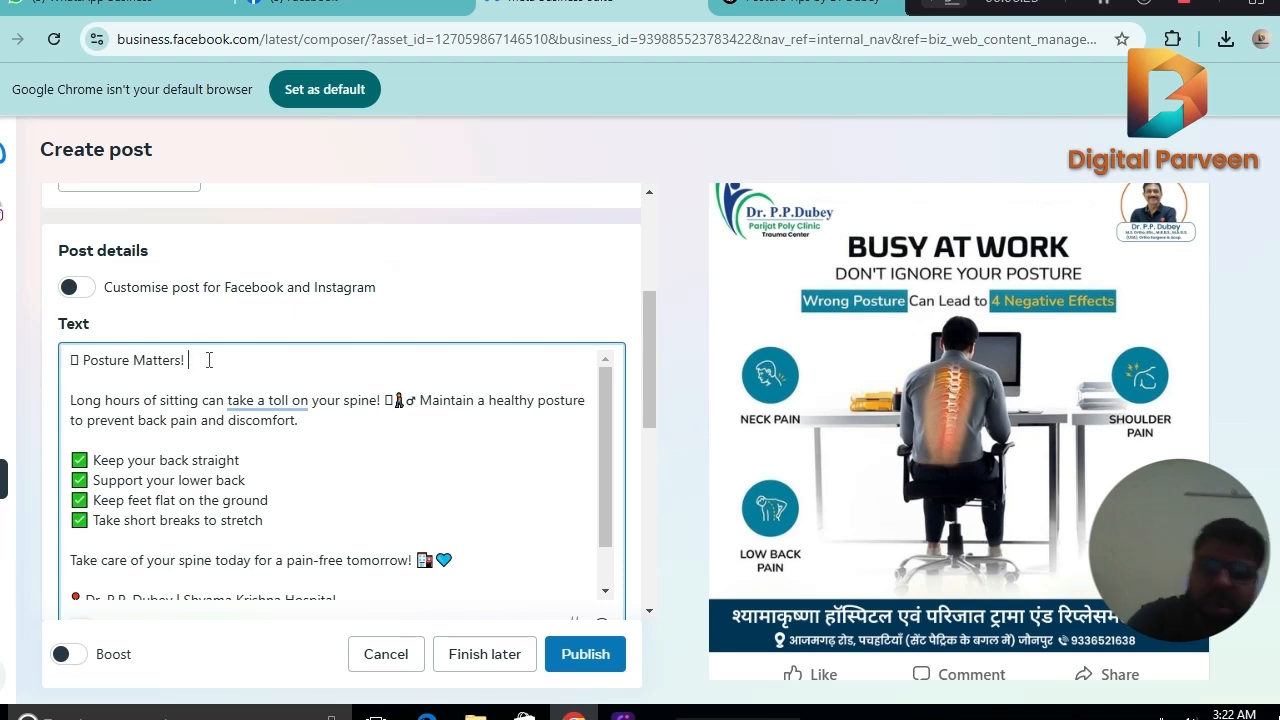
click(79, 360)
key(BackSpace)
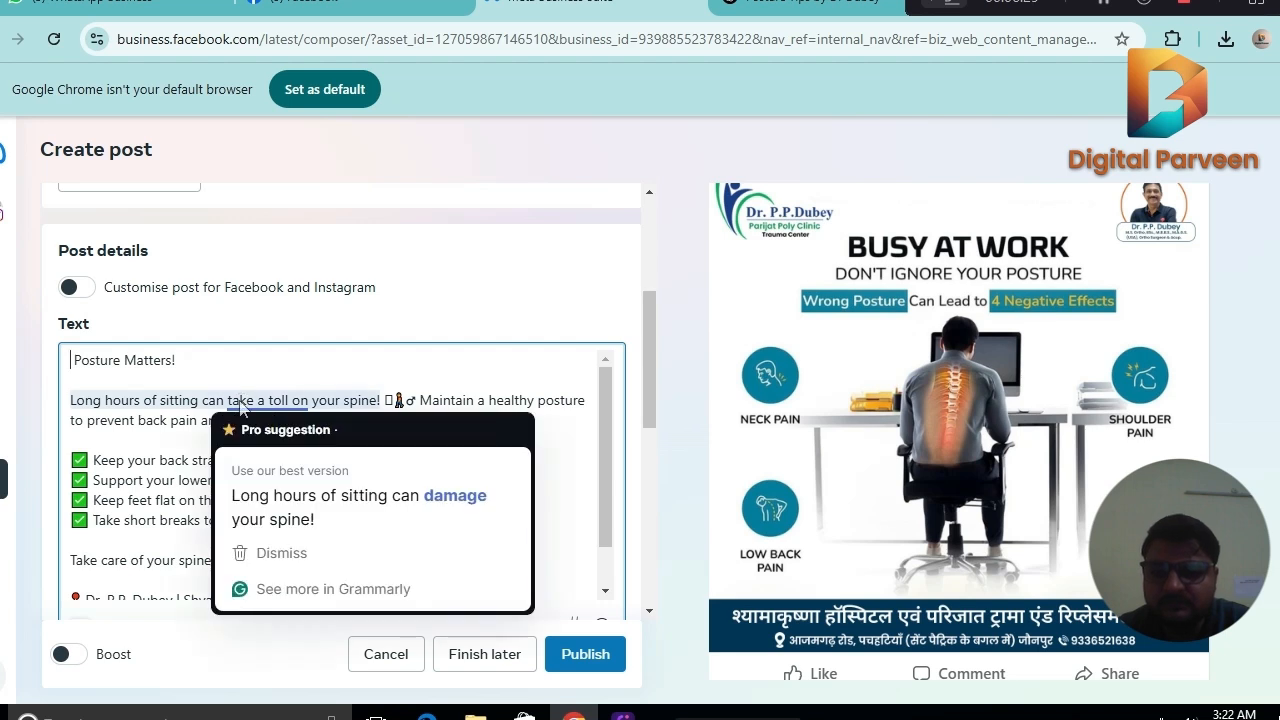
Insert three line breaks after the surgeon and hospital name line, above the hashtags, in the post text.
scroll(601, 401, down, 1)
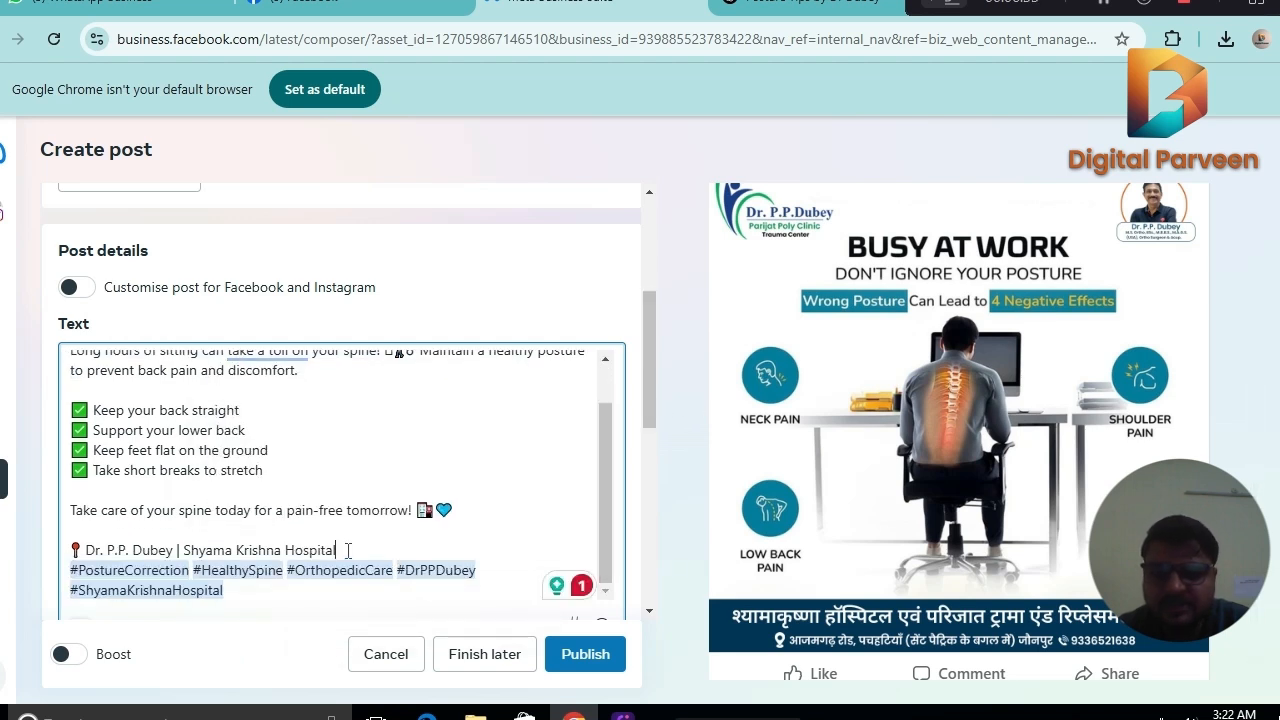
key(Return)
key(Return)
key(Return)
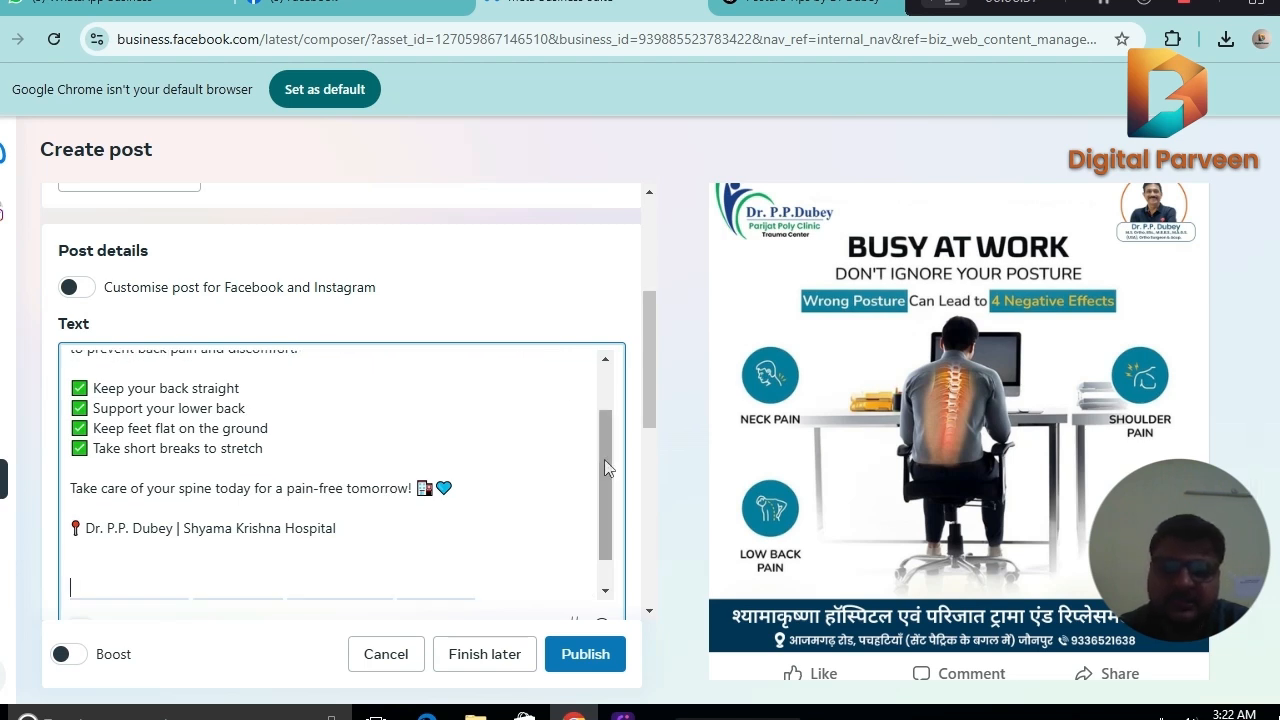
scroll(607, 480, down, 1)
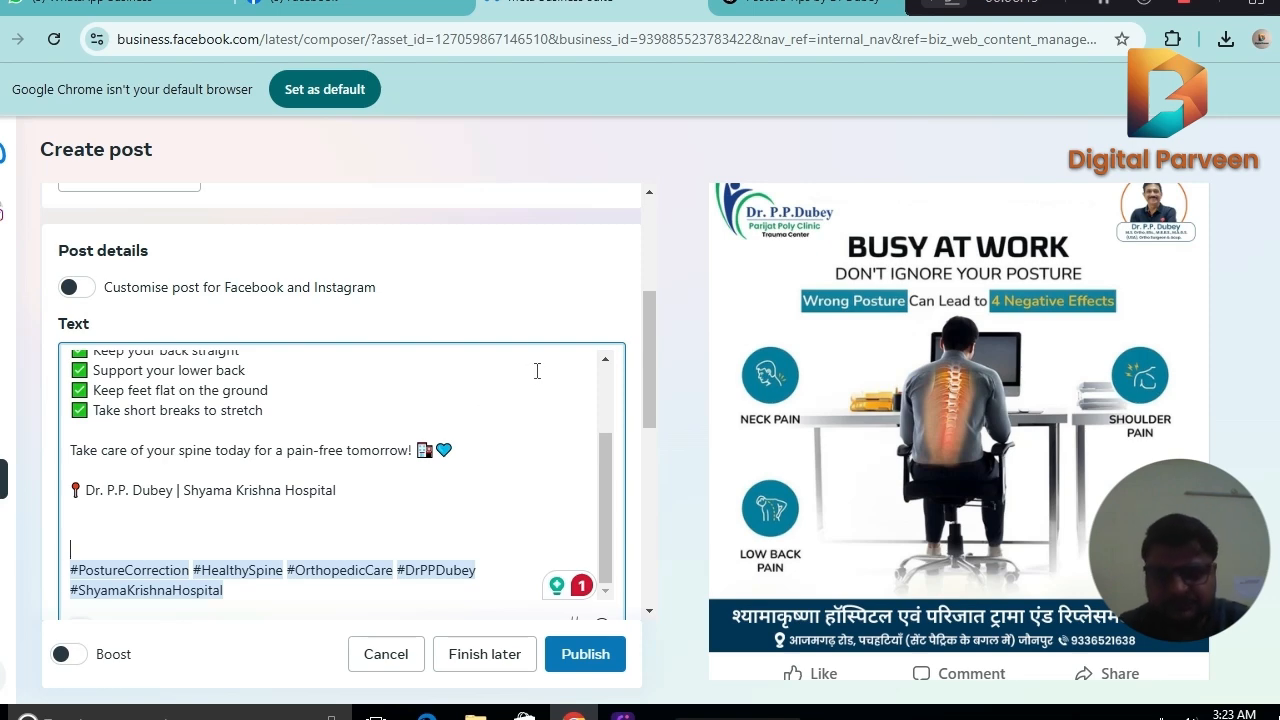
Switch to the hospital's Facebook page and expand the full captions of the Mahashivratri post and the 24 February post.
click(390, 12)
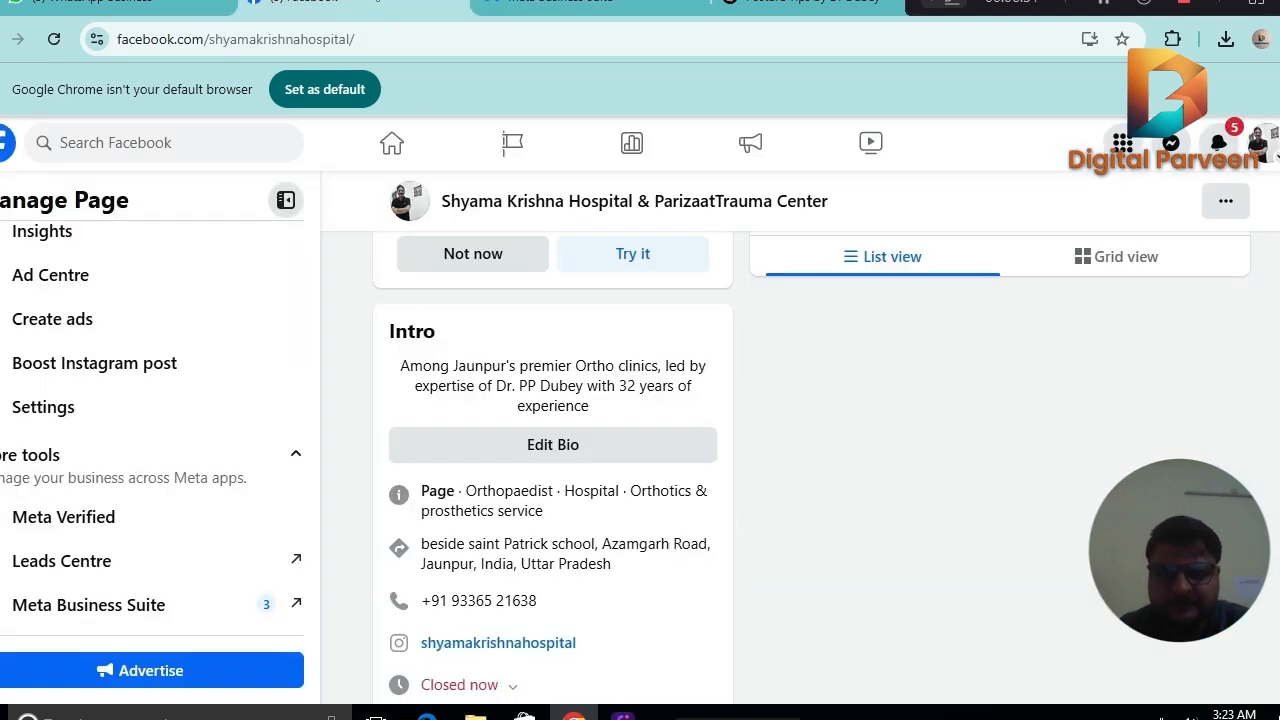
scroll(900, 400, down, 2)
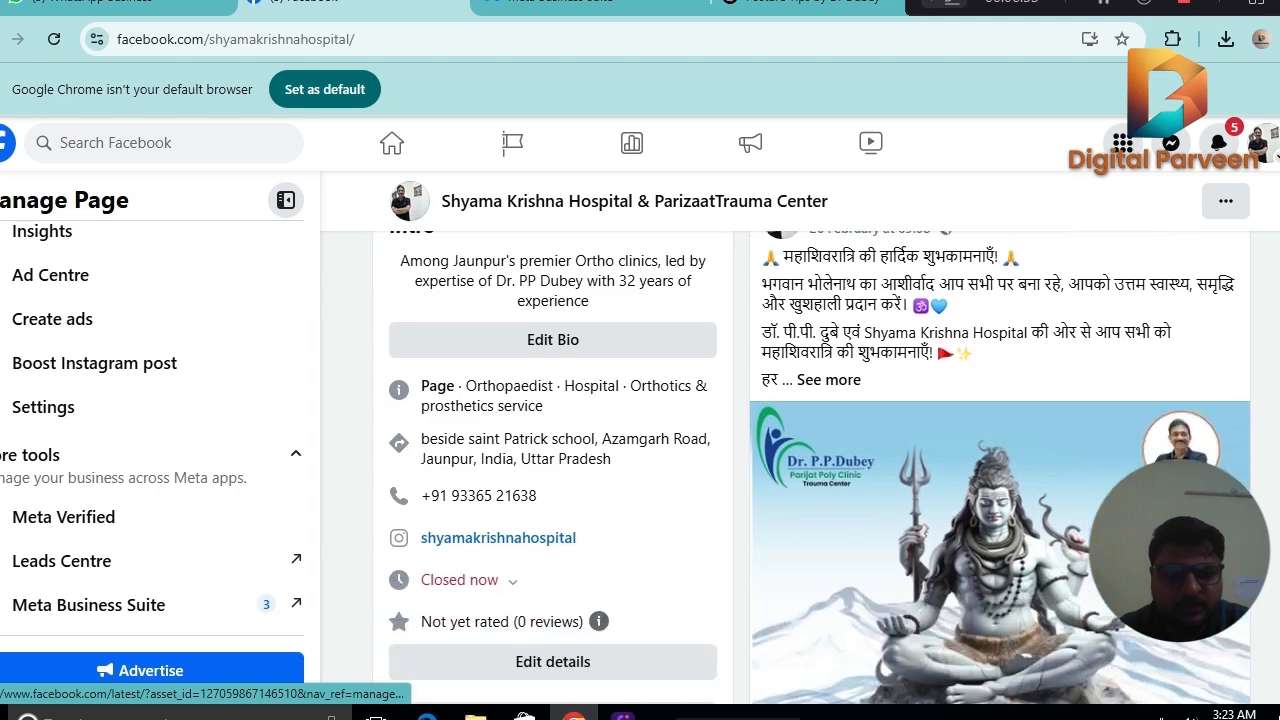
click(840, 370)
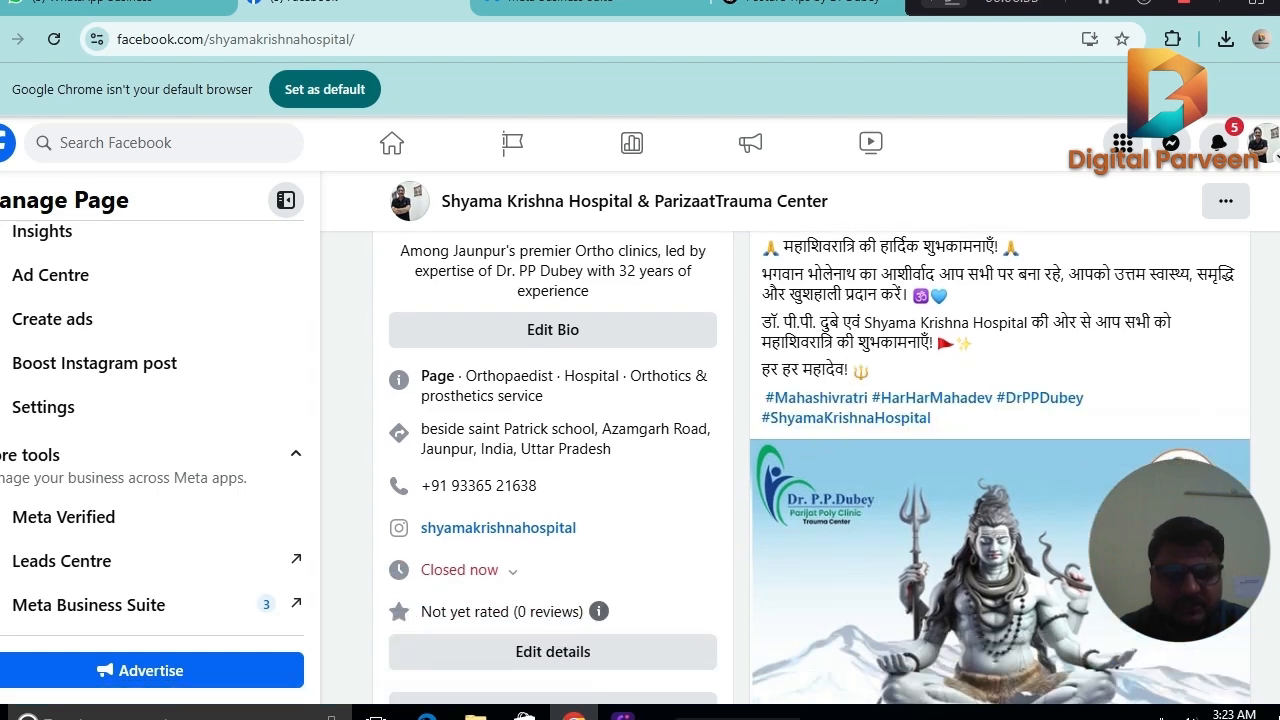
scroll(1172, 455, down, 10)
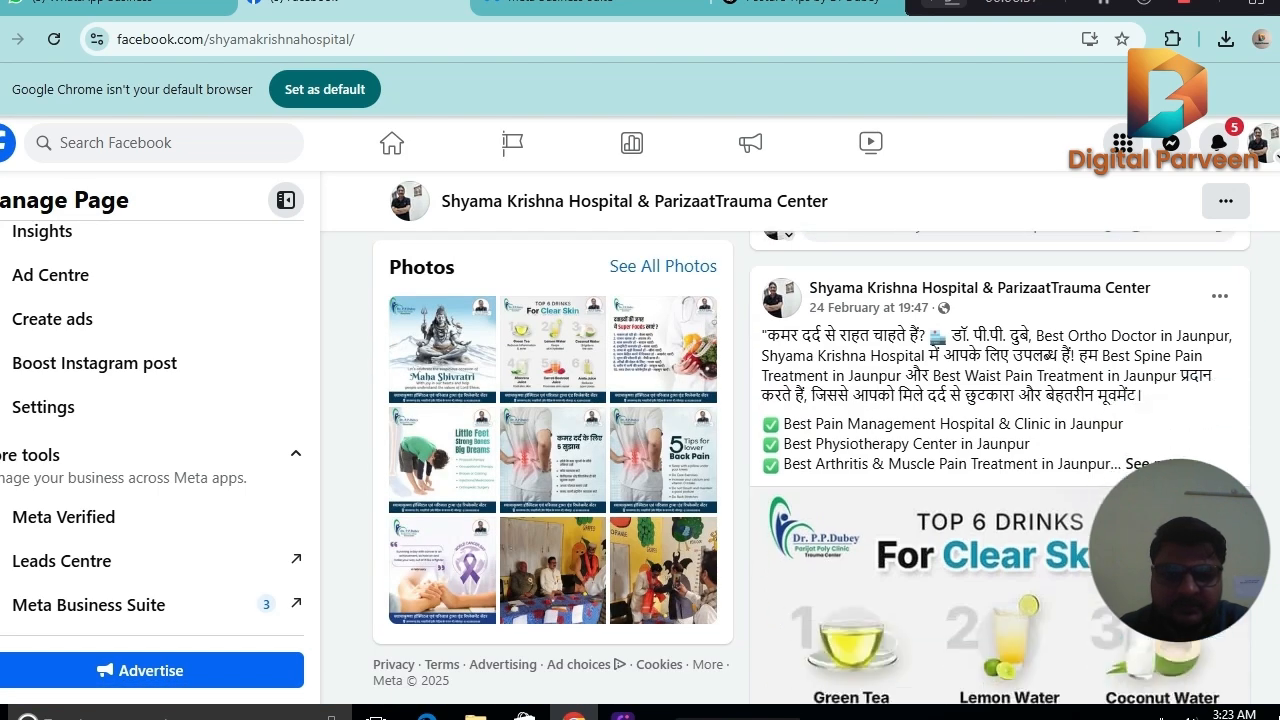
click(1166, 398)
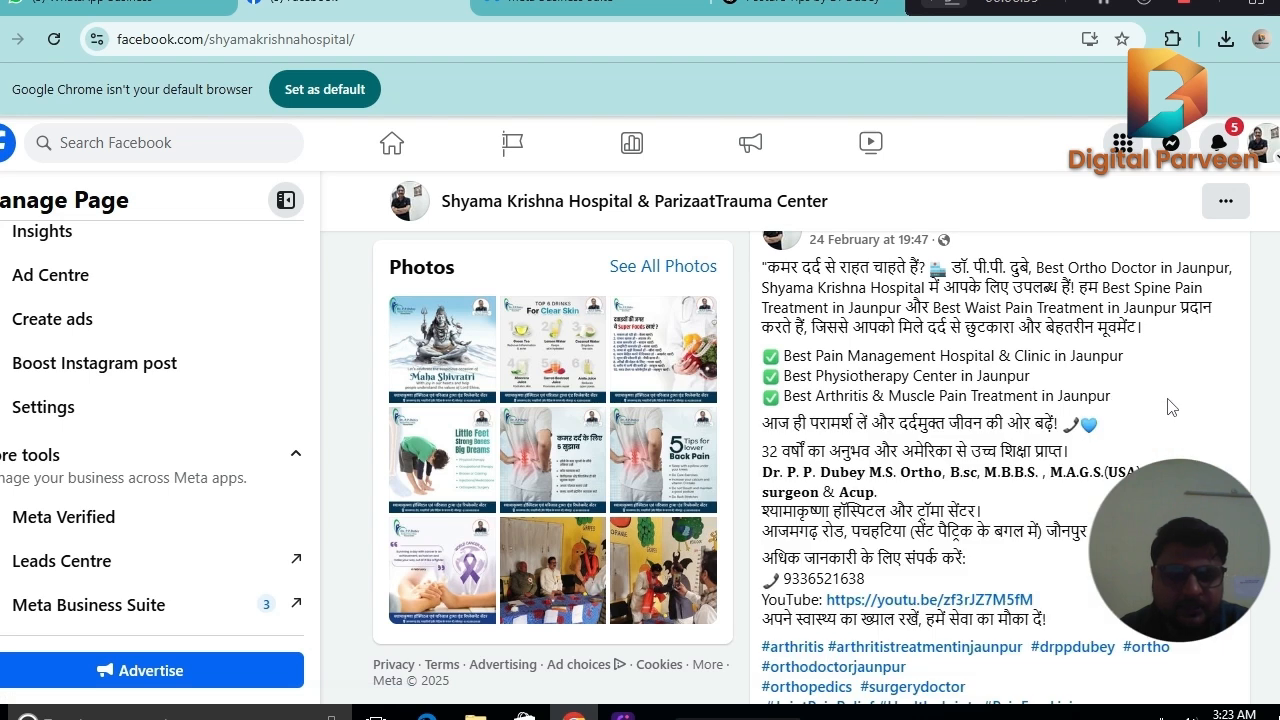
scroll(1274, 406, down, 2)
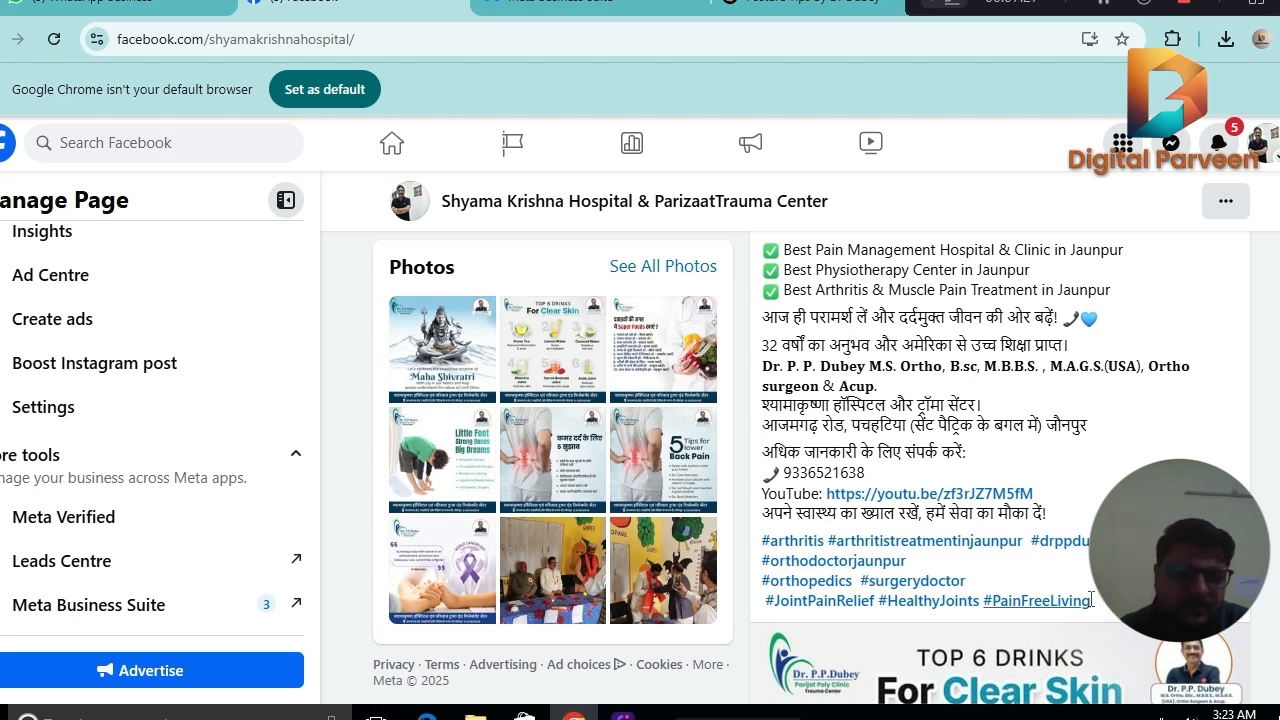
Copy the Hindi consultation, doctor credentials and contact block above the hashtags in the 24 February post.
drag(1090, 604, 922, 520)
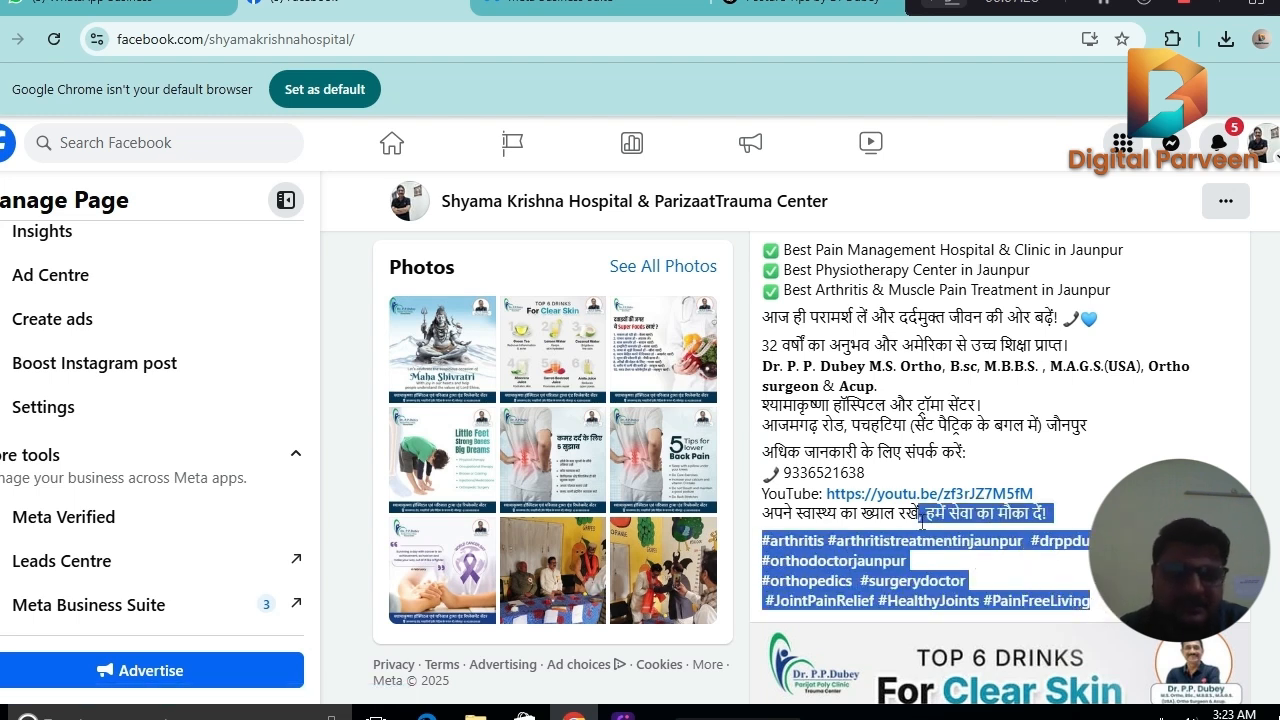
click(1084, 475)
drag(1064, 513, 766, 322)
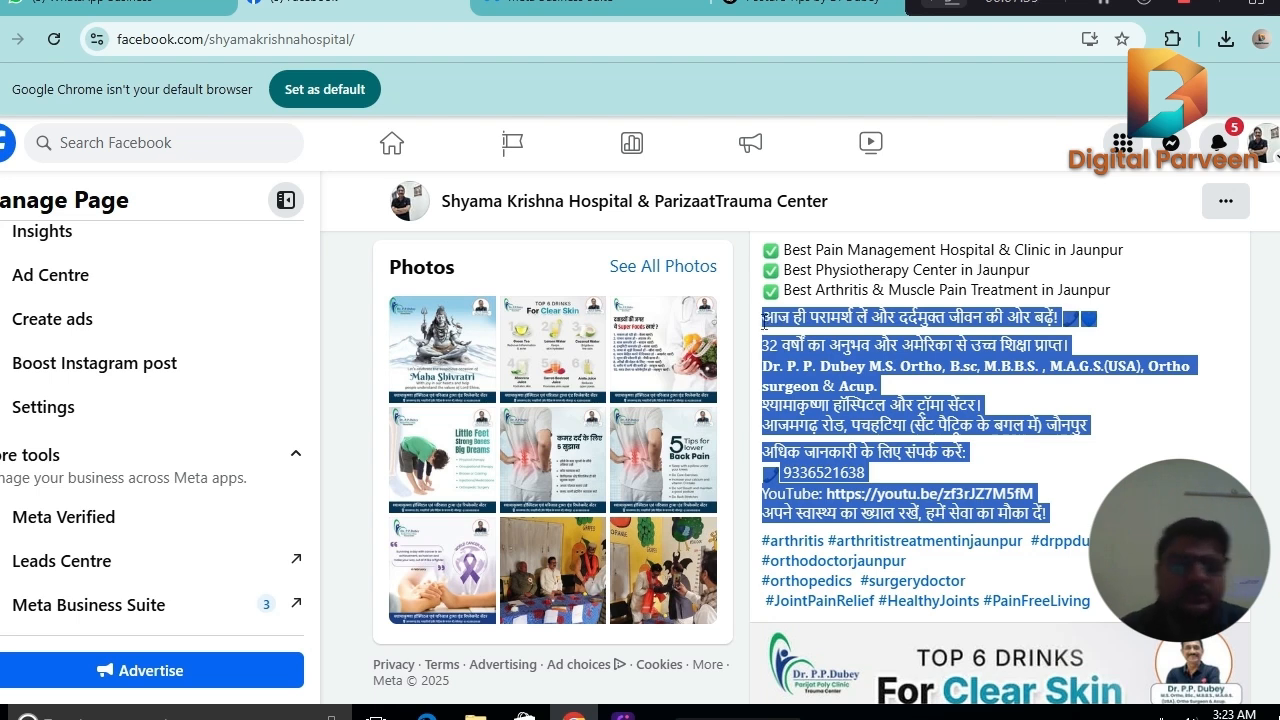
right_click(825, 365)
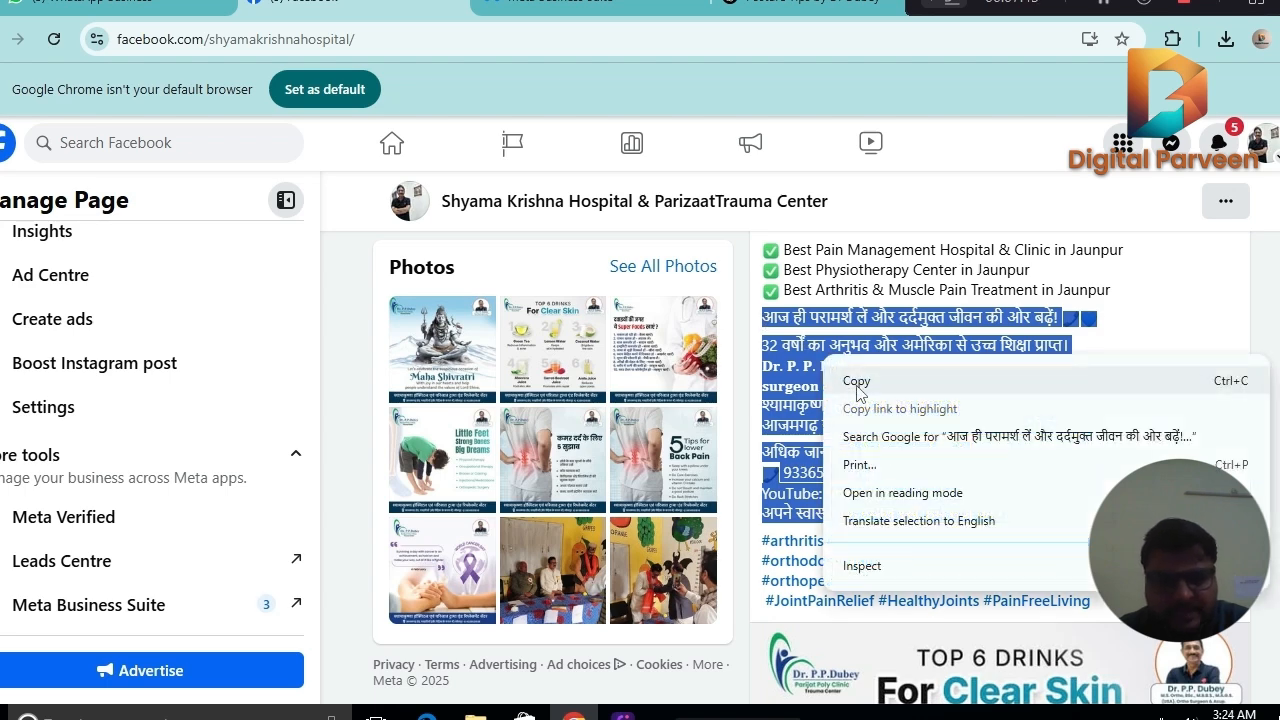
click(858, 382)
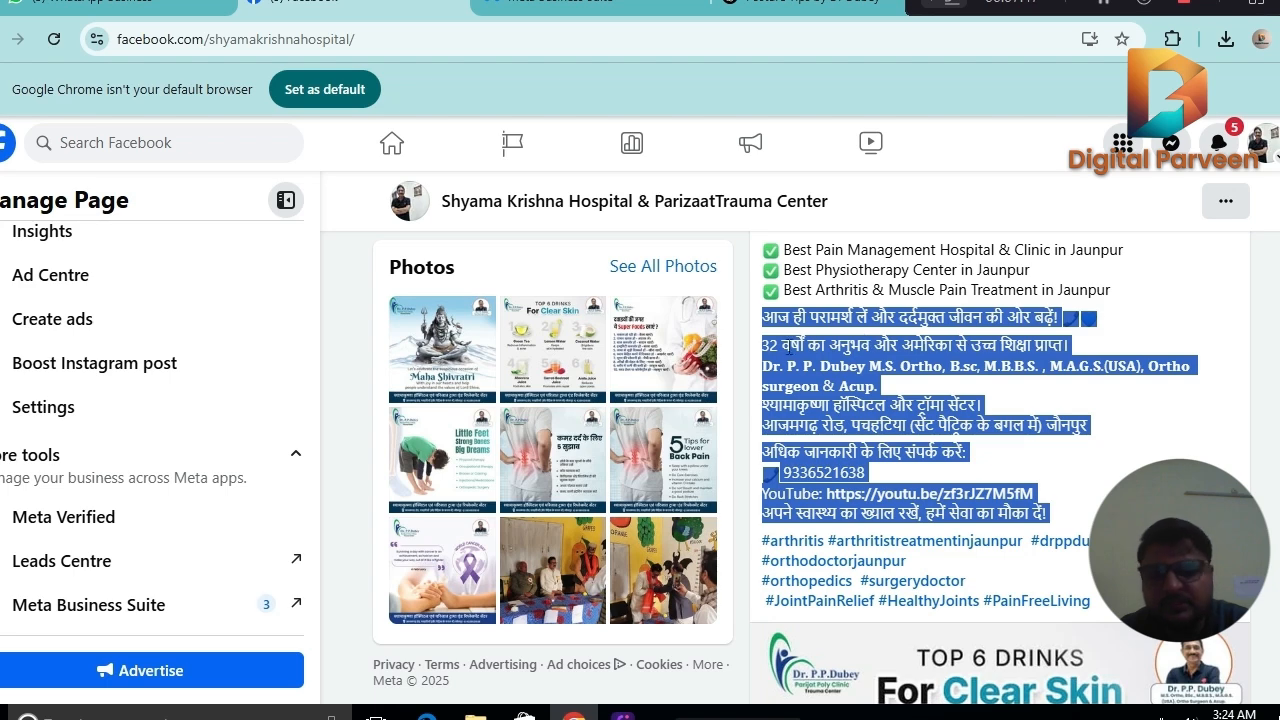
Paste the copied contact block into the Meta Business Suite post text, between the surgeon and hospital name line and the hashtags.
click(560, 6)
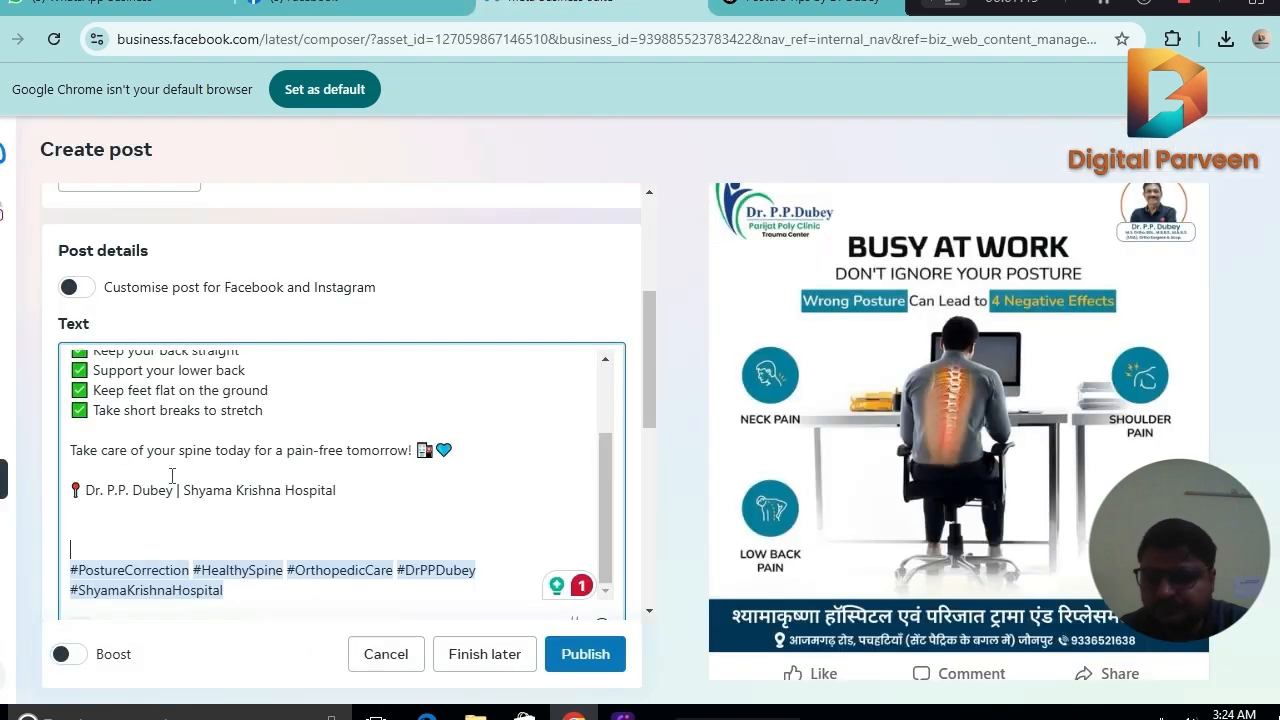
click(112, 523)
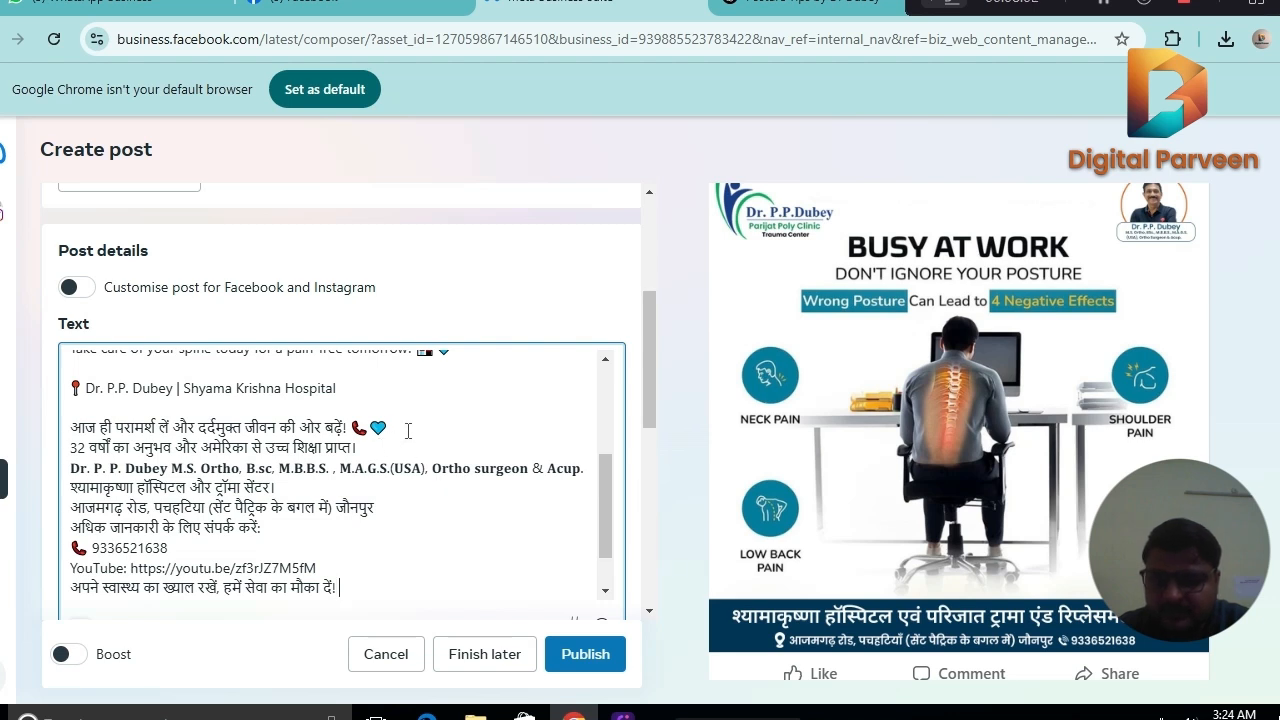
key(Return)
key(BackSpace)
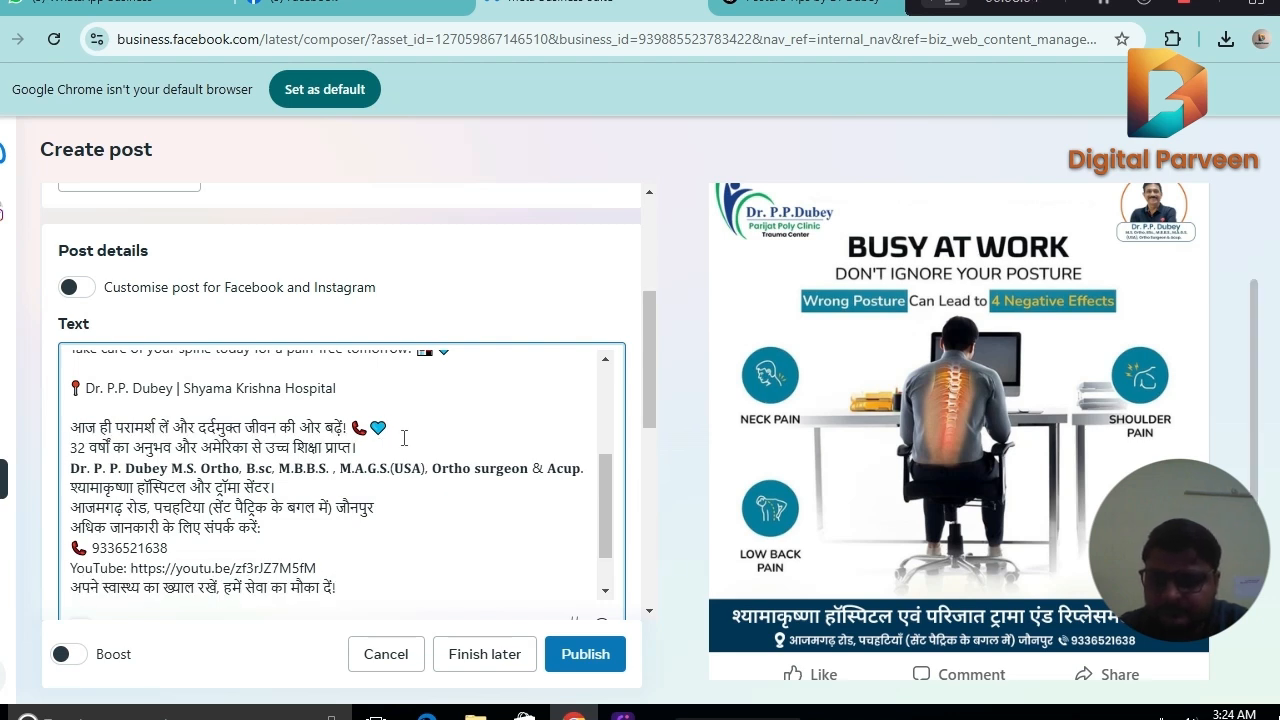
Insert blank lines above the 32-years experience line, after the Hindi hospital name line and after the address line in the post text.
click(395, 450)
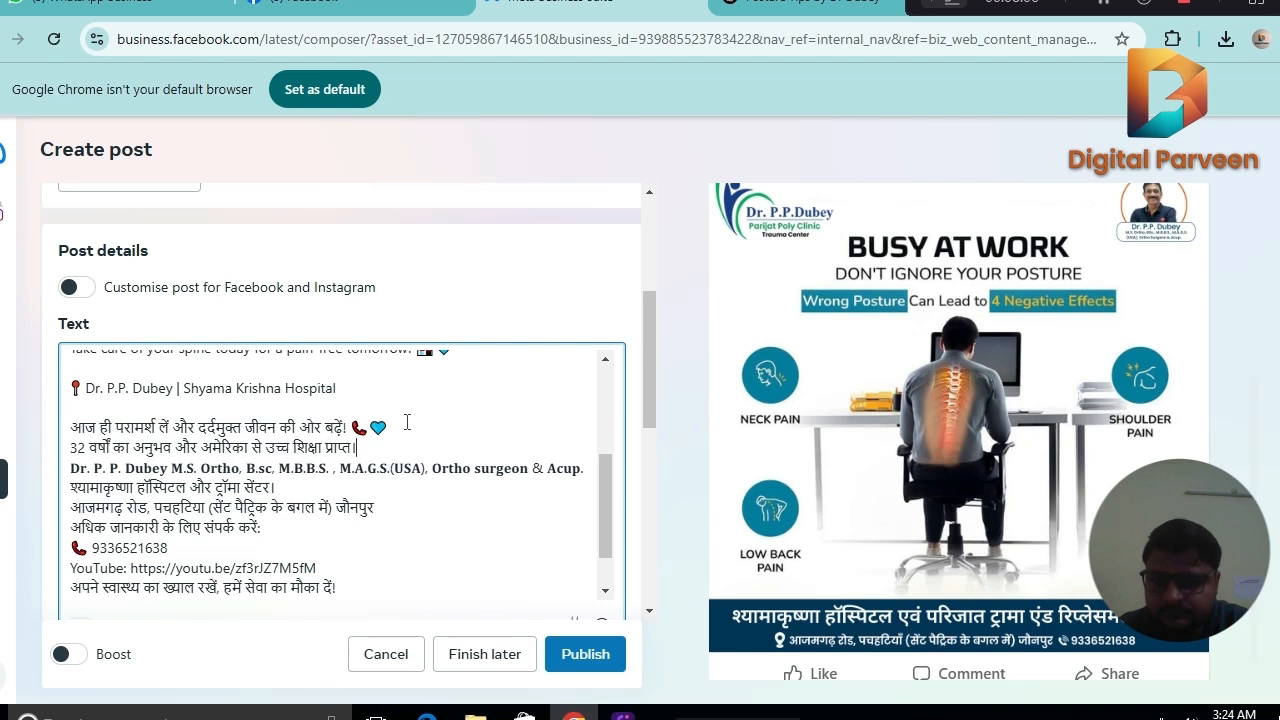
key(Return)
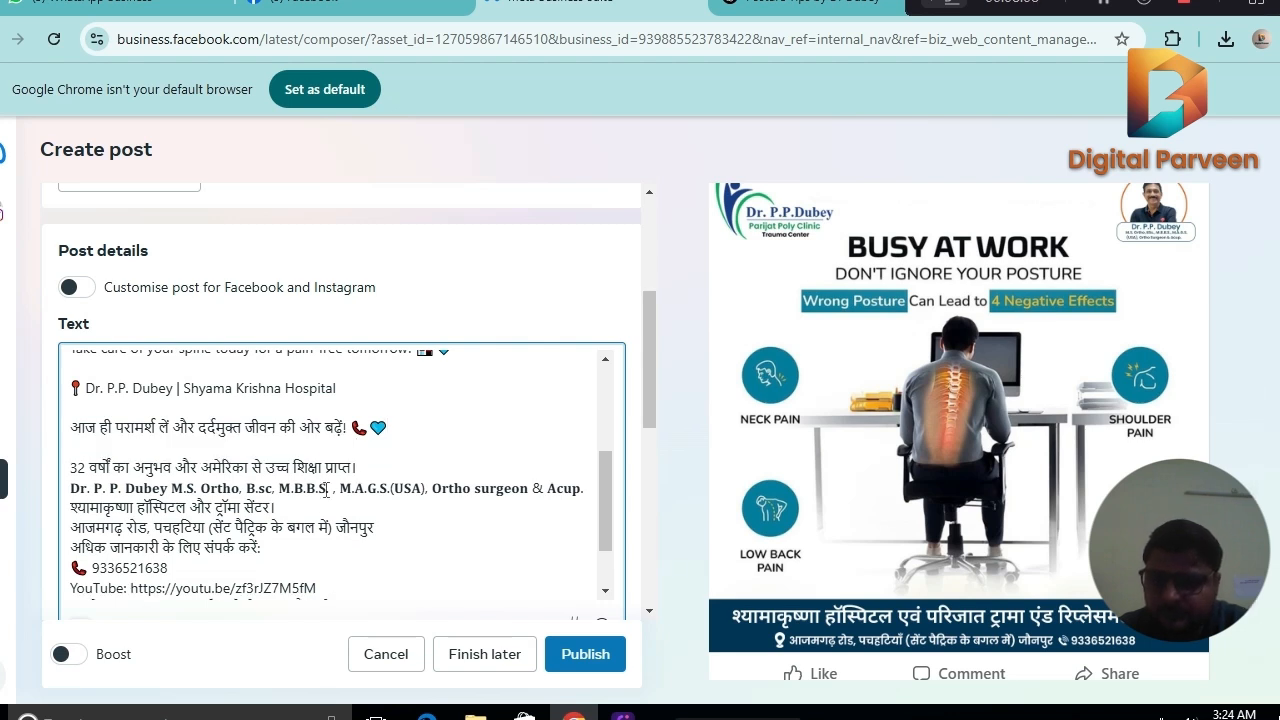
click(300, 507)
key(Return)
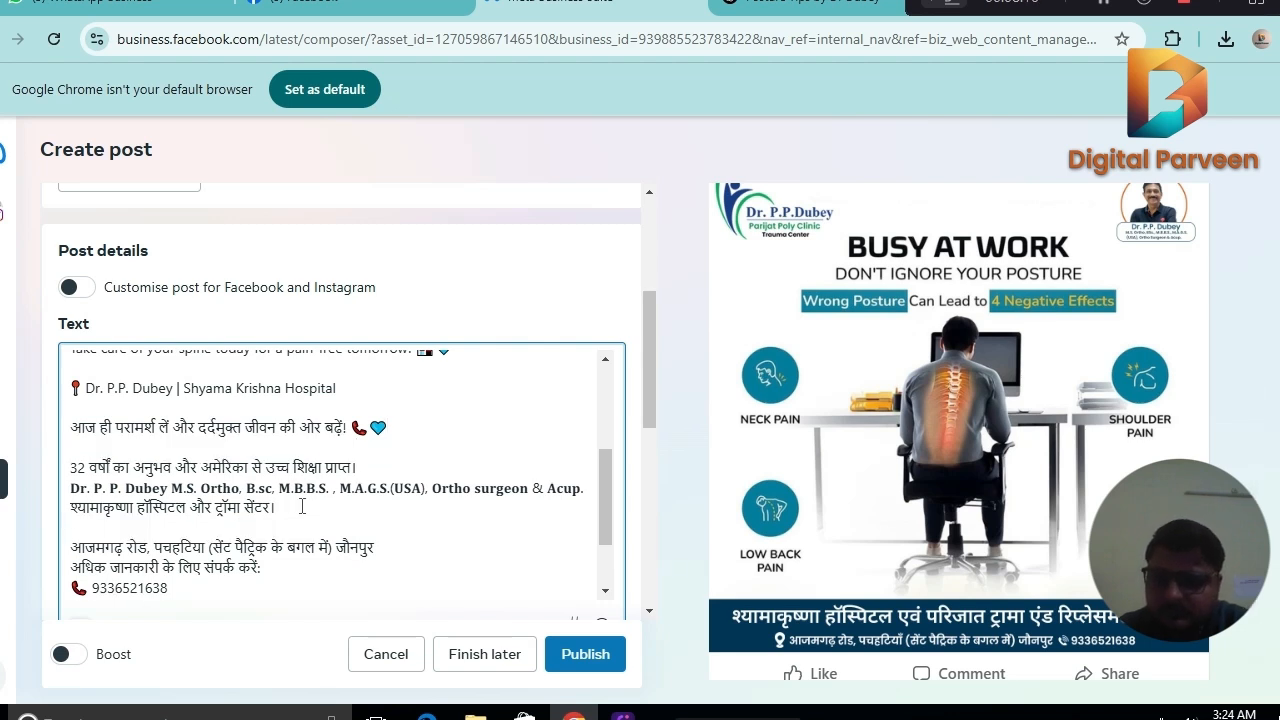
click(389, 546)
key(Return)
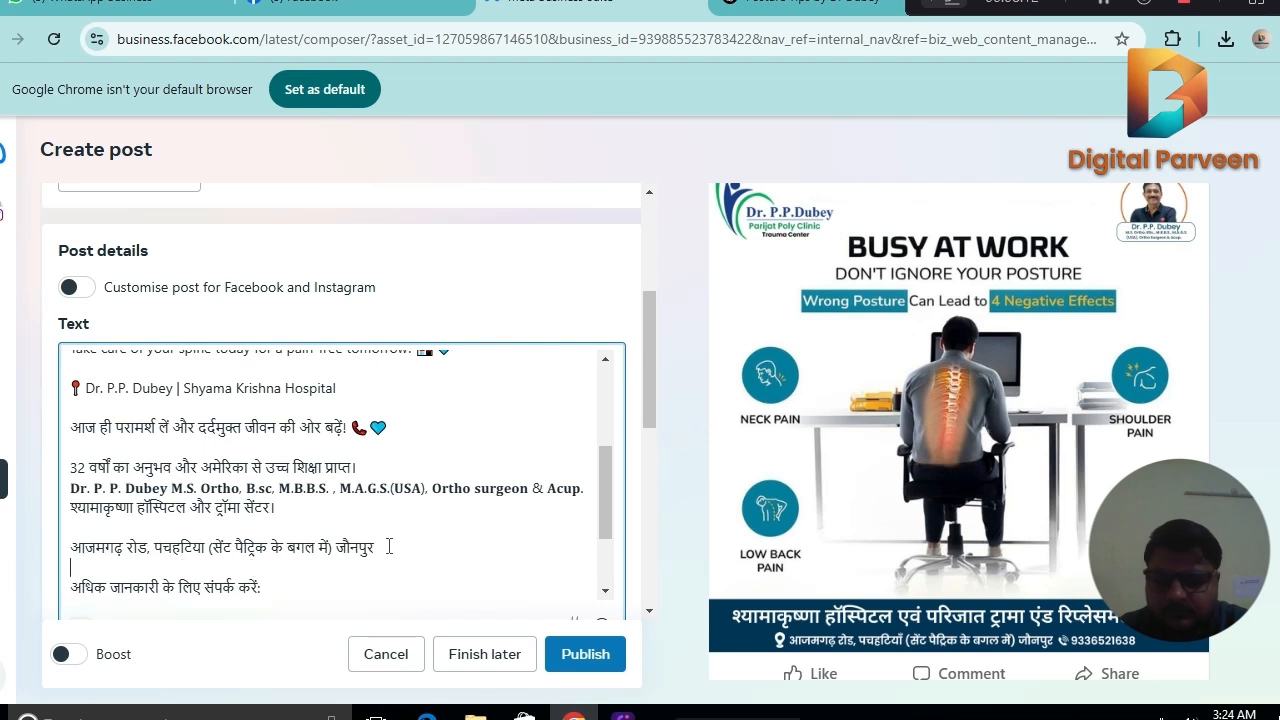
Copy the hashtags from #arthritis to #PainFreeLiving in the 24 February Facebook post and append them to the hashtags in the new post's text.
drag(608, 491, 605, 545)
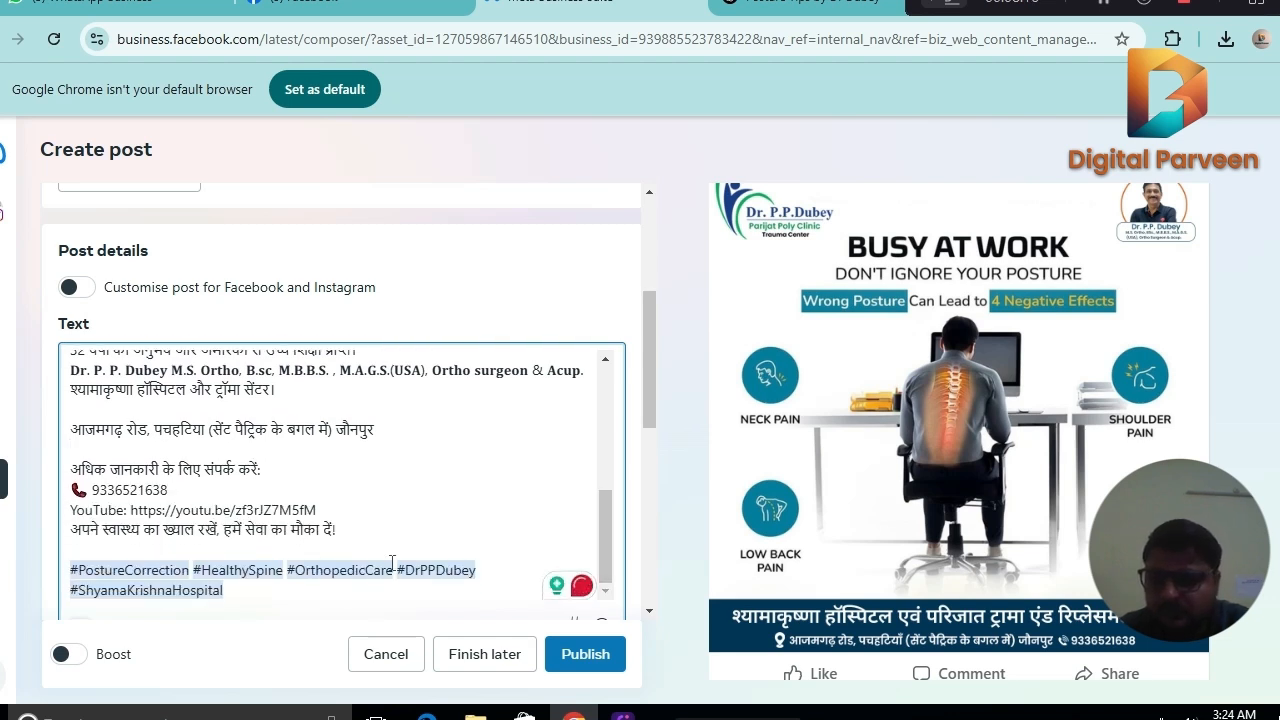
click(420, 3)
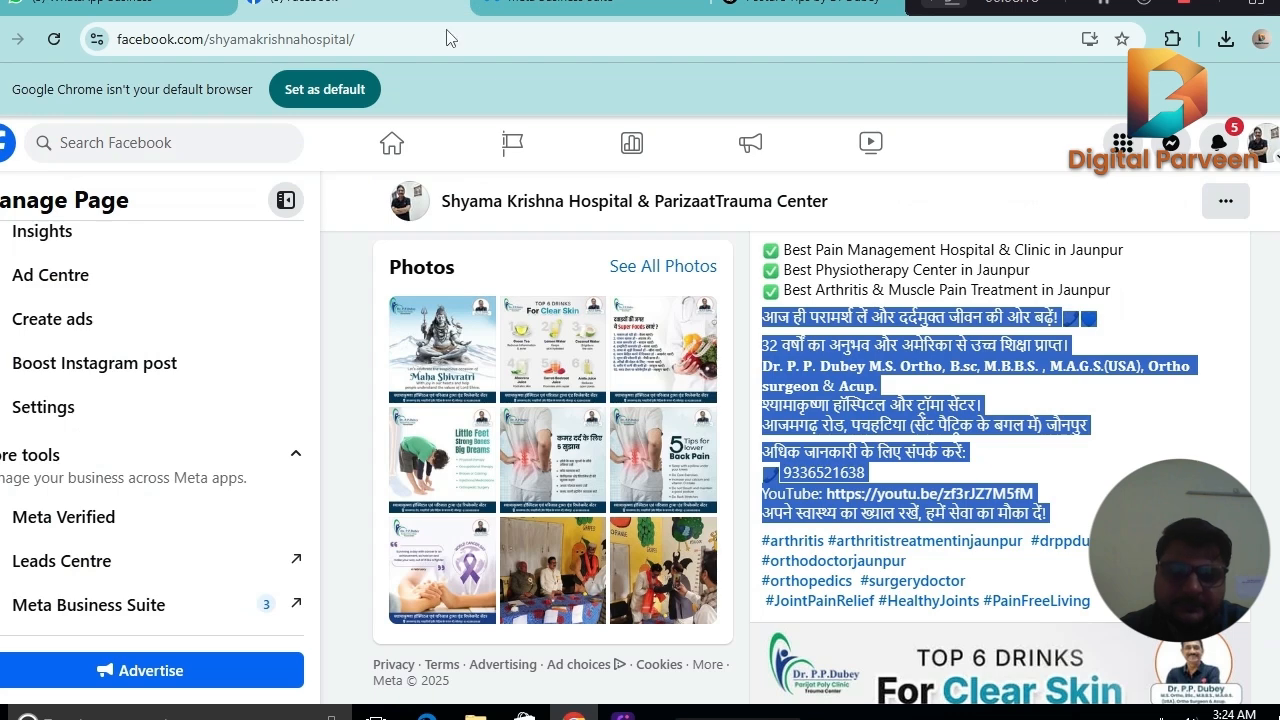
drag(761, 541, 1090, 602)
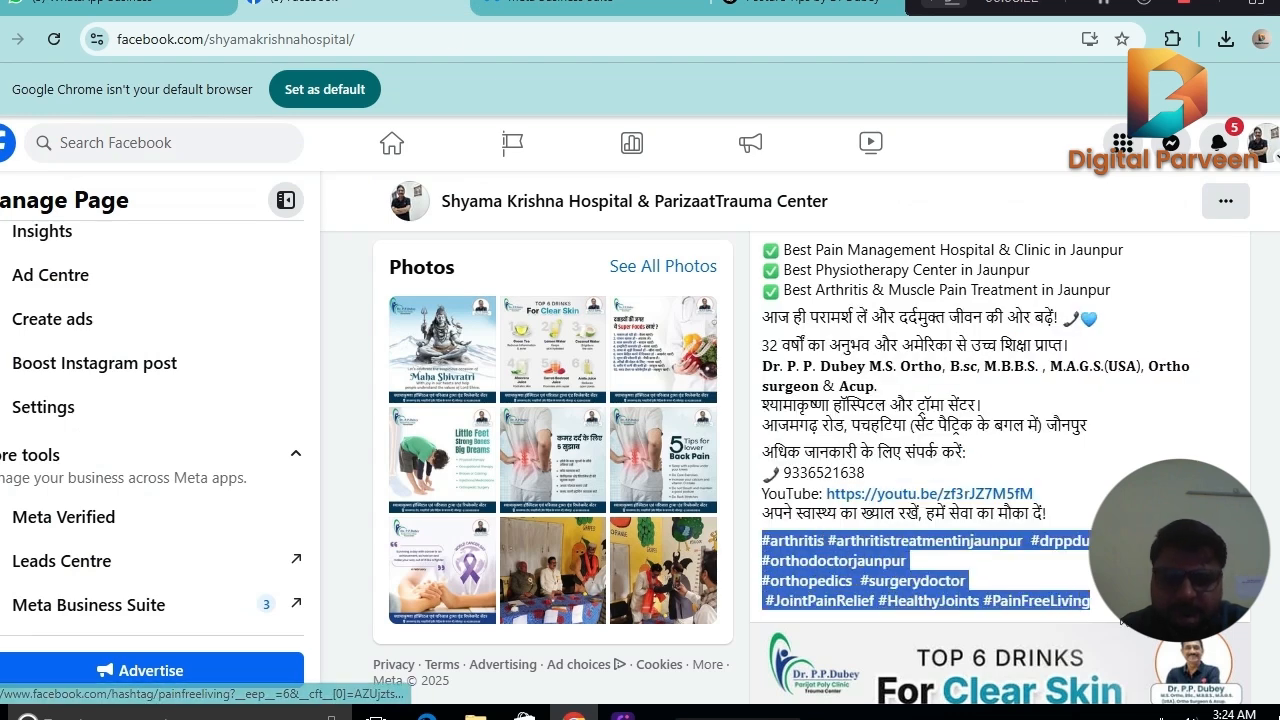
right_click(866, 566)
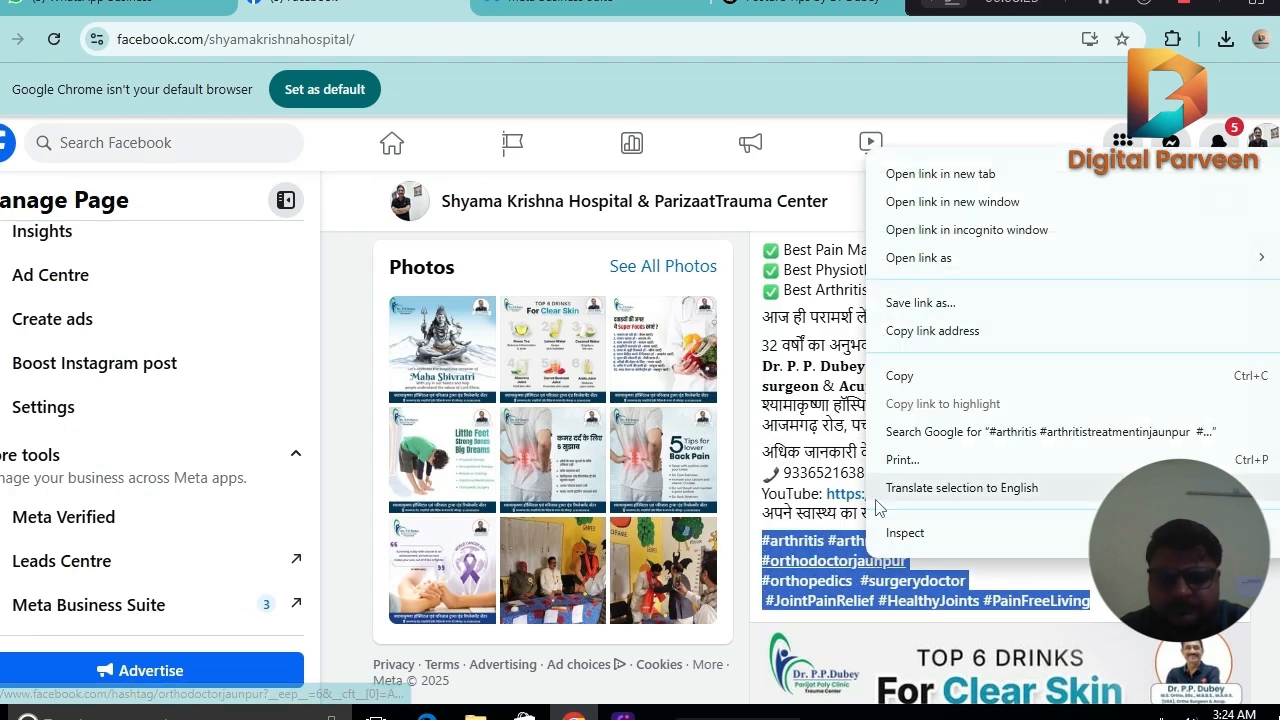
click(905, 375)
click(530, 6)
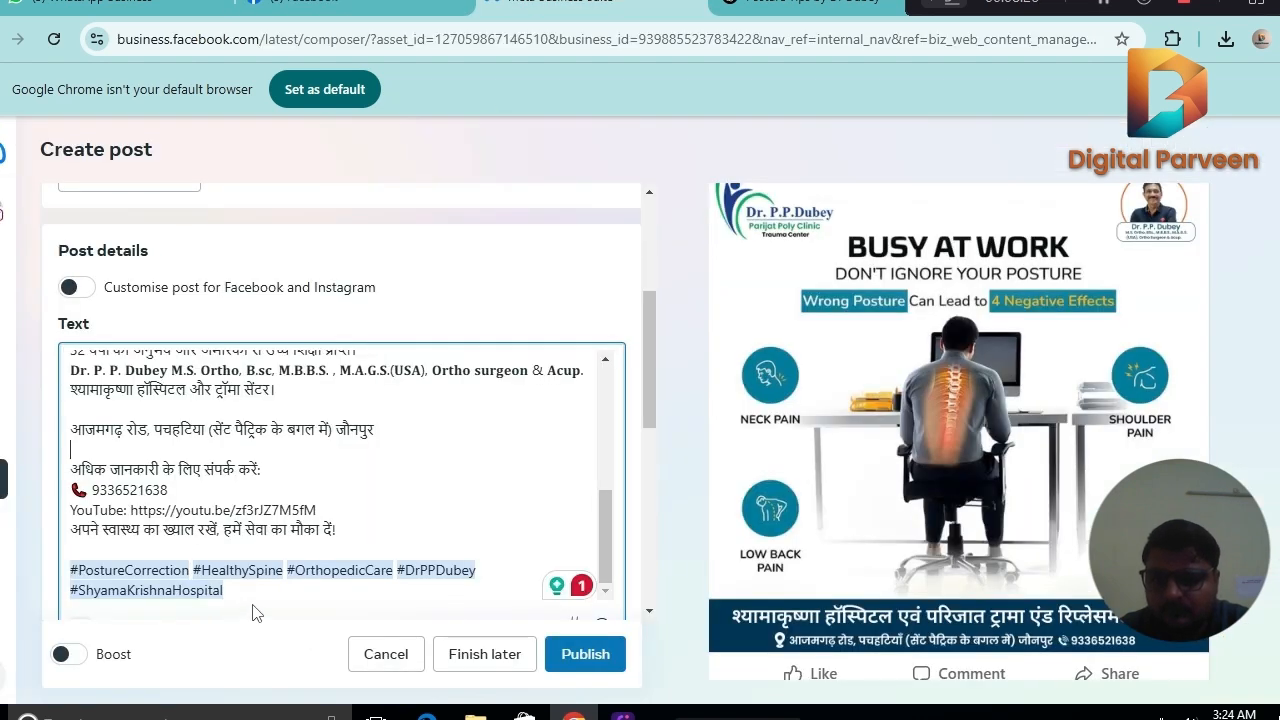
key(ctrl+v)
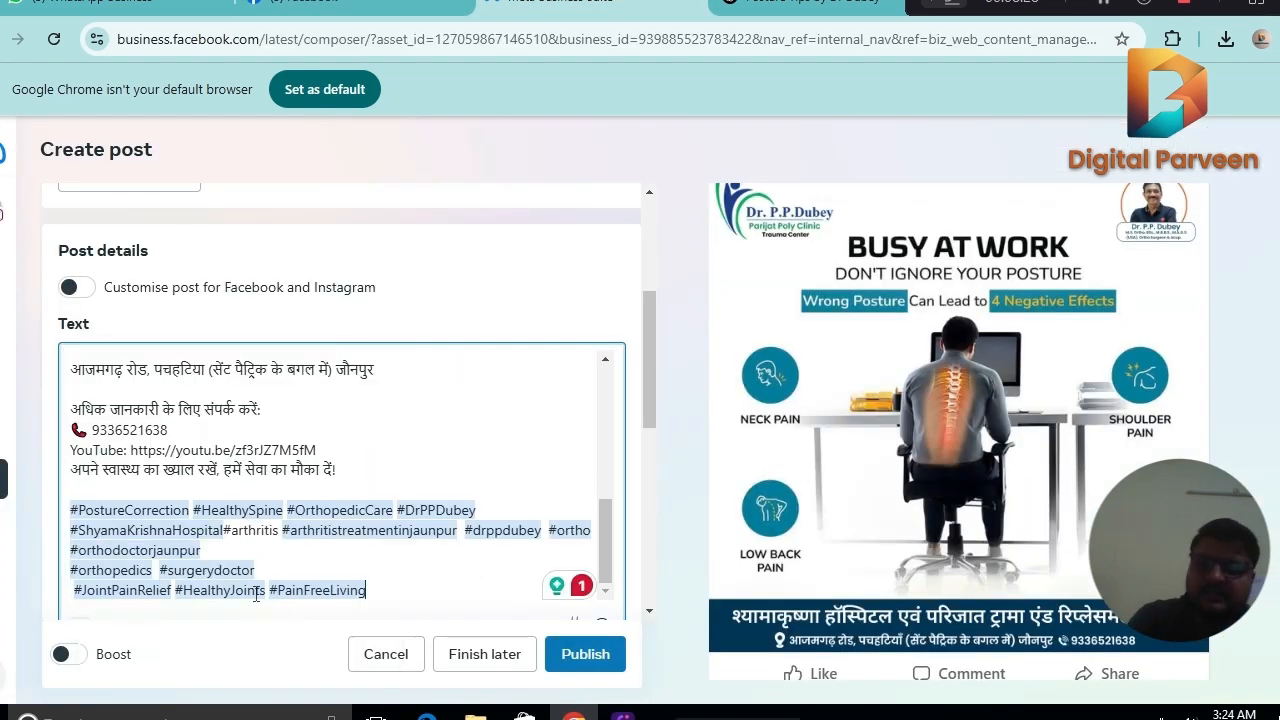
Add the doctor's name as a hashtag after #orthodoctorjaunpur and separate #ShyamaKrishnaHospital from #arthritis with a space.
click(298, 559)
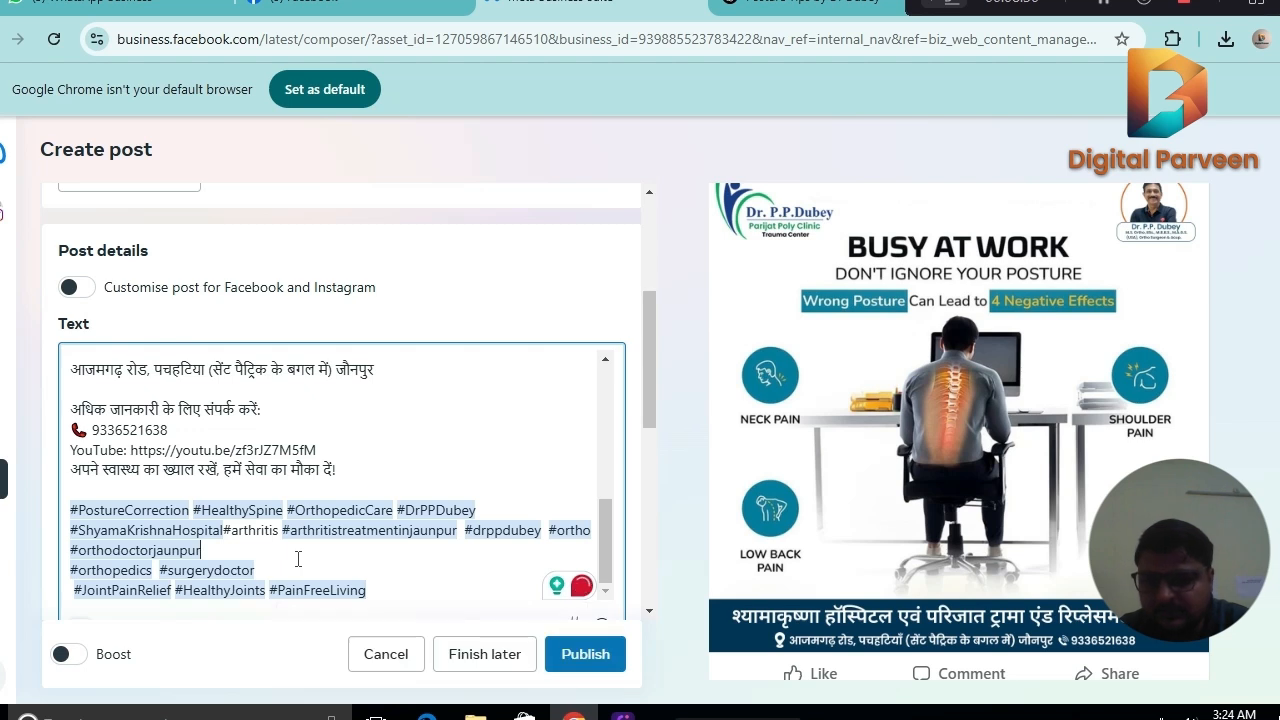
text(#)
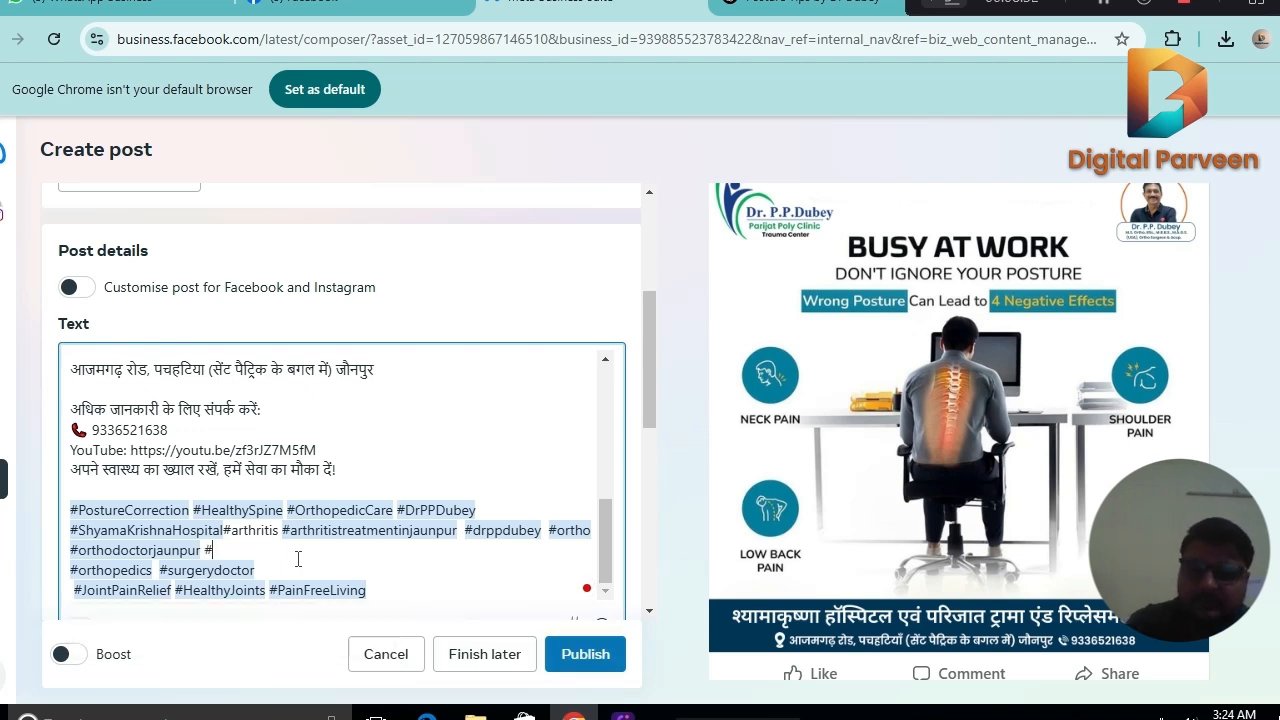
text(dr)
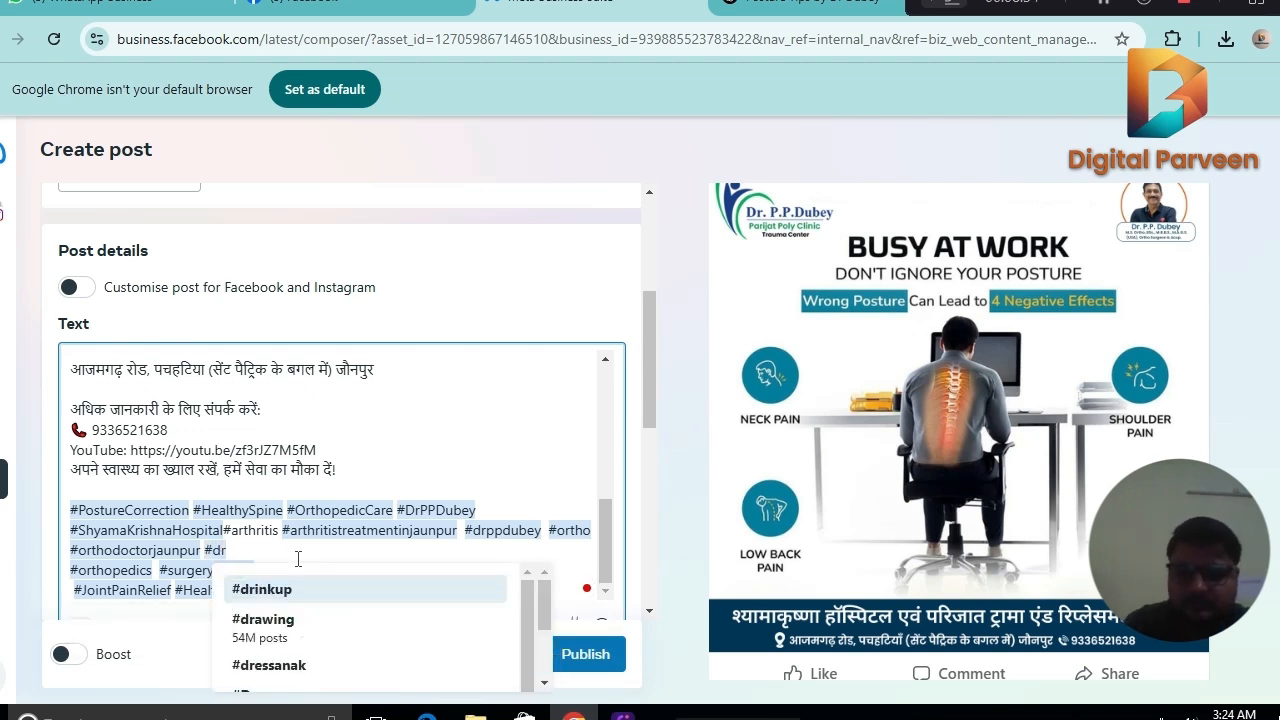
text(pp)
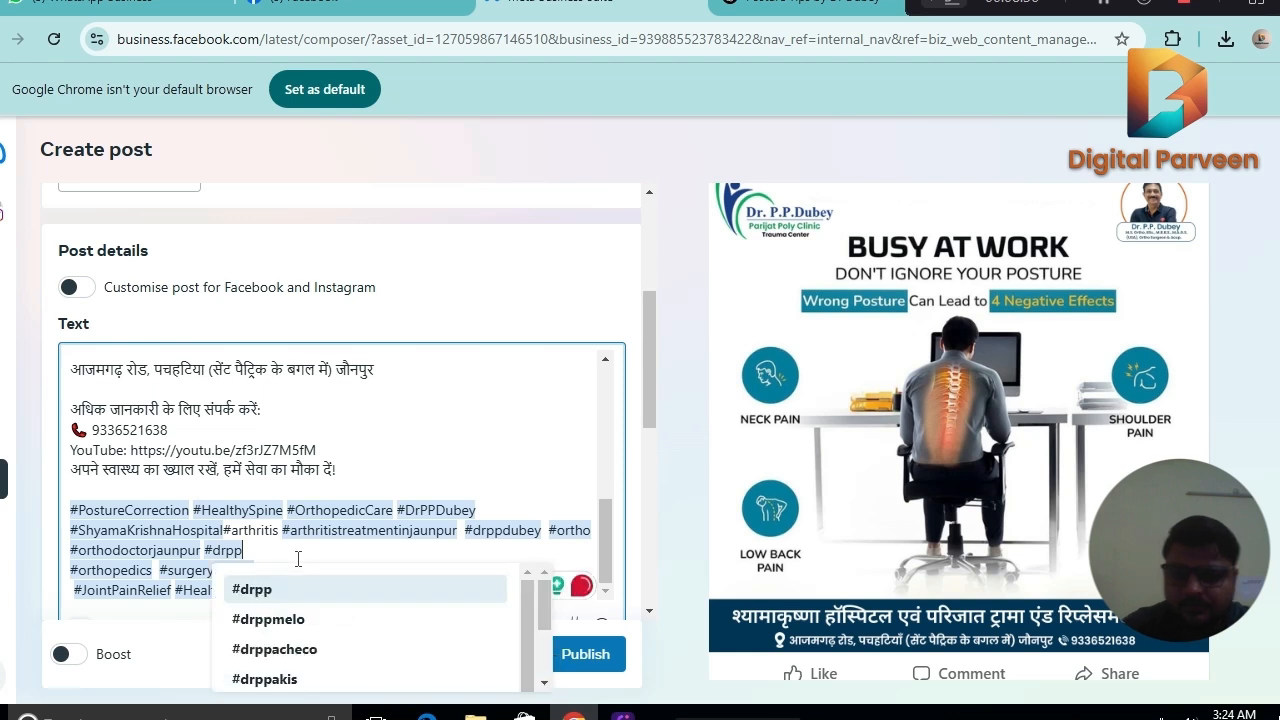
text(d)
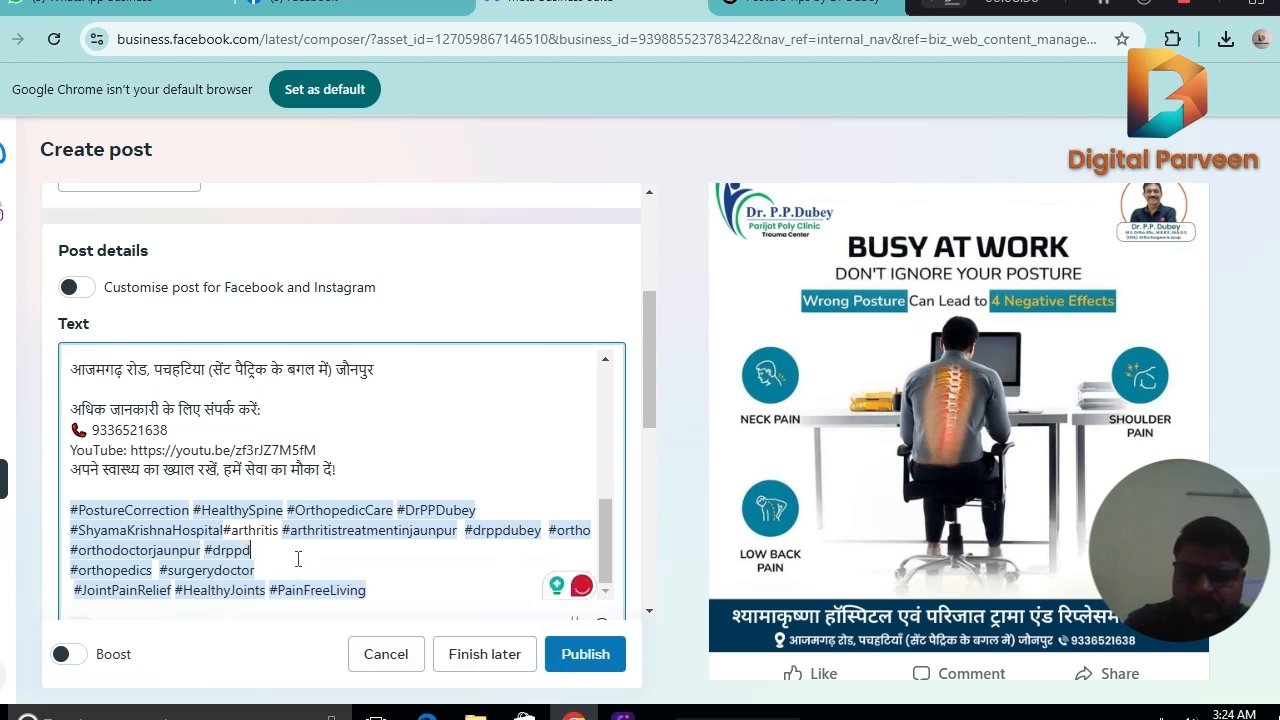
text(ubey)
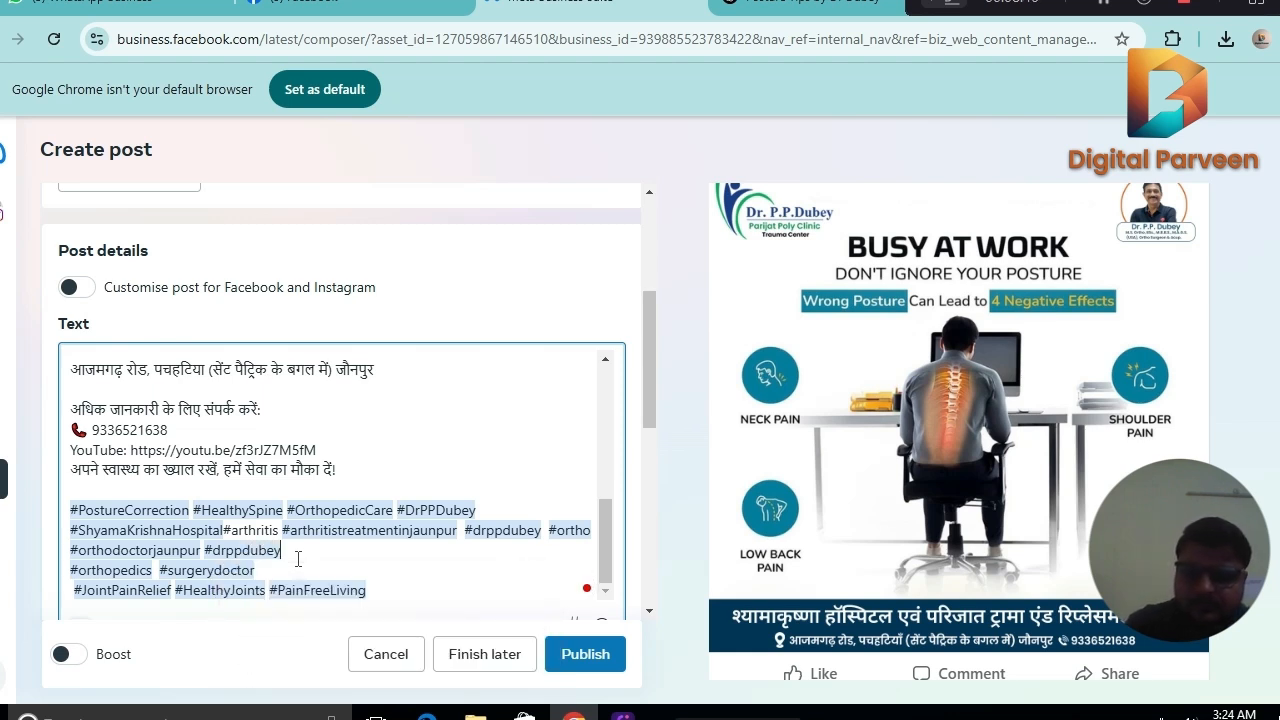
click(280, 591)
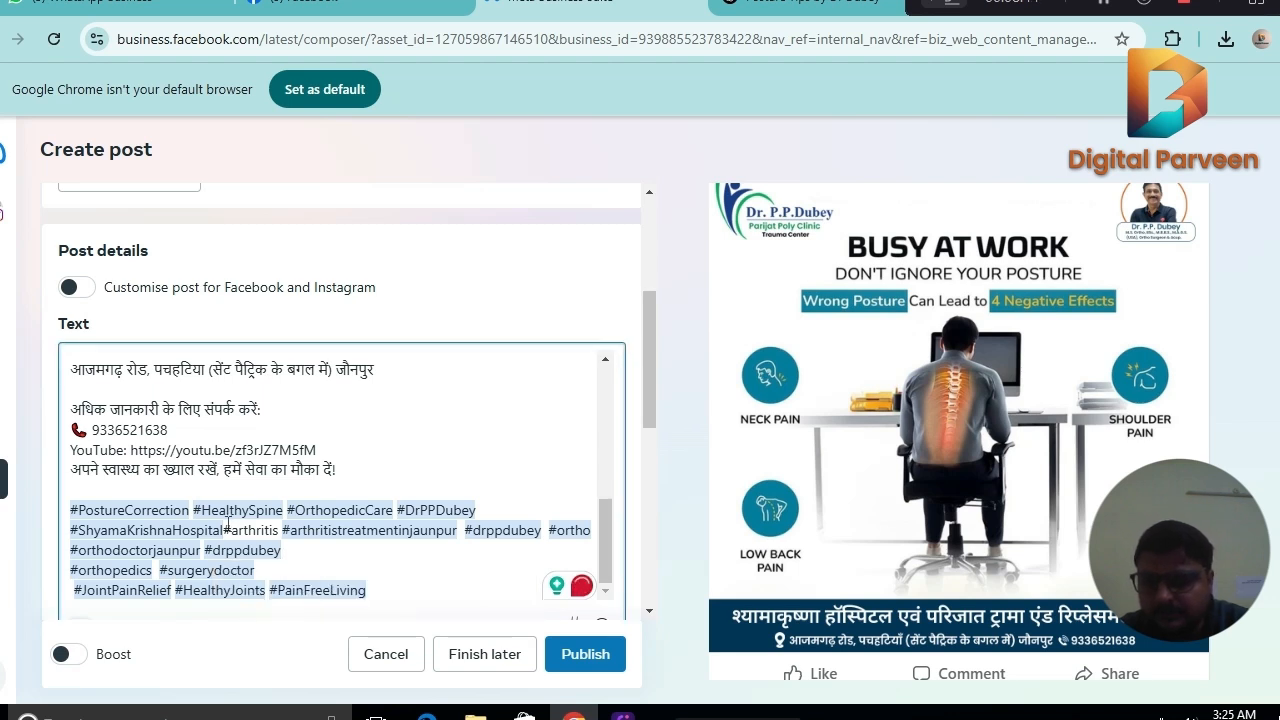
click(332, 568)
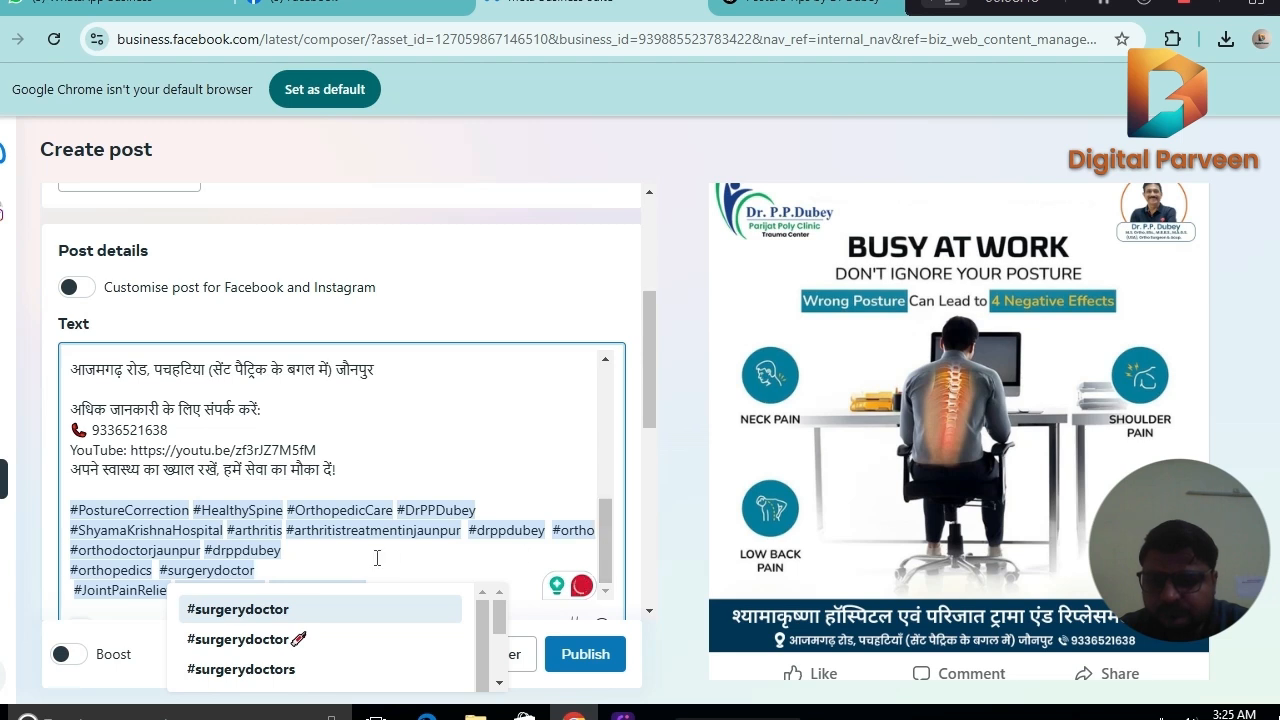
Add the hashtag #kneepaintreatment at the end of the line containing #orthodoctorjaunpur in the post text.
click(376, 558)
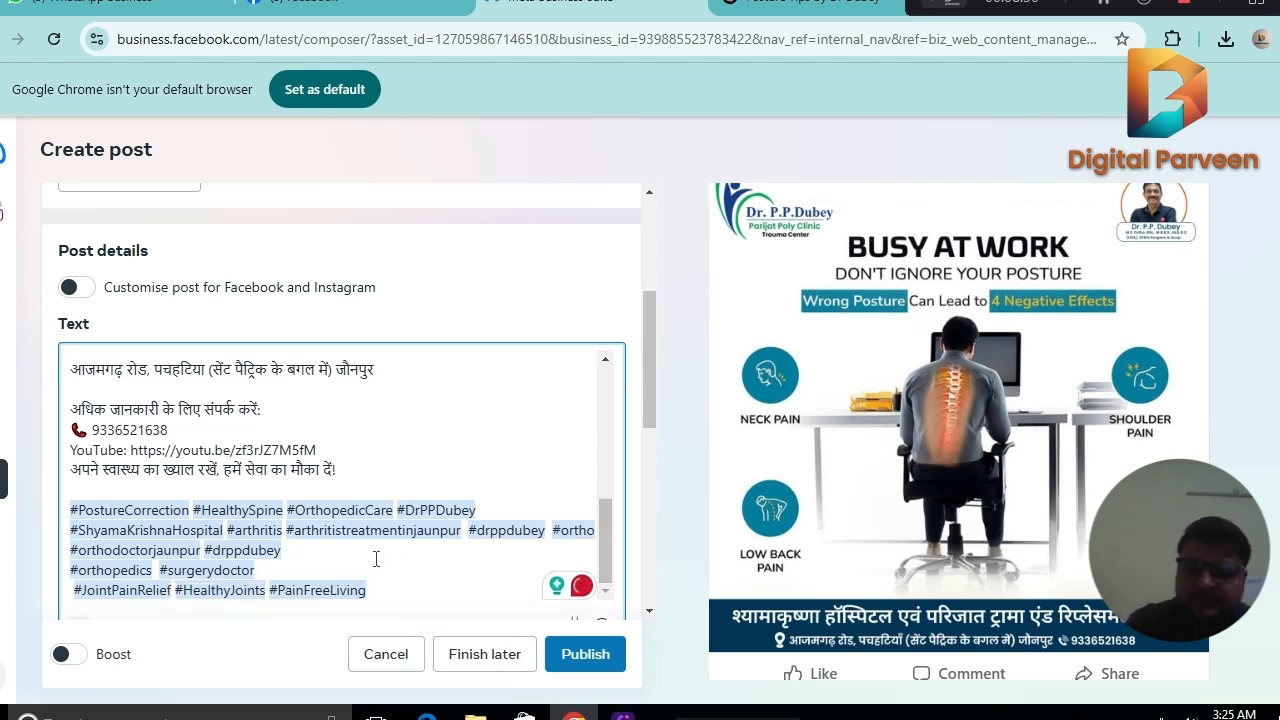
text(#kn)
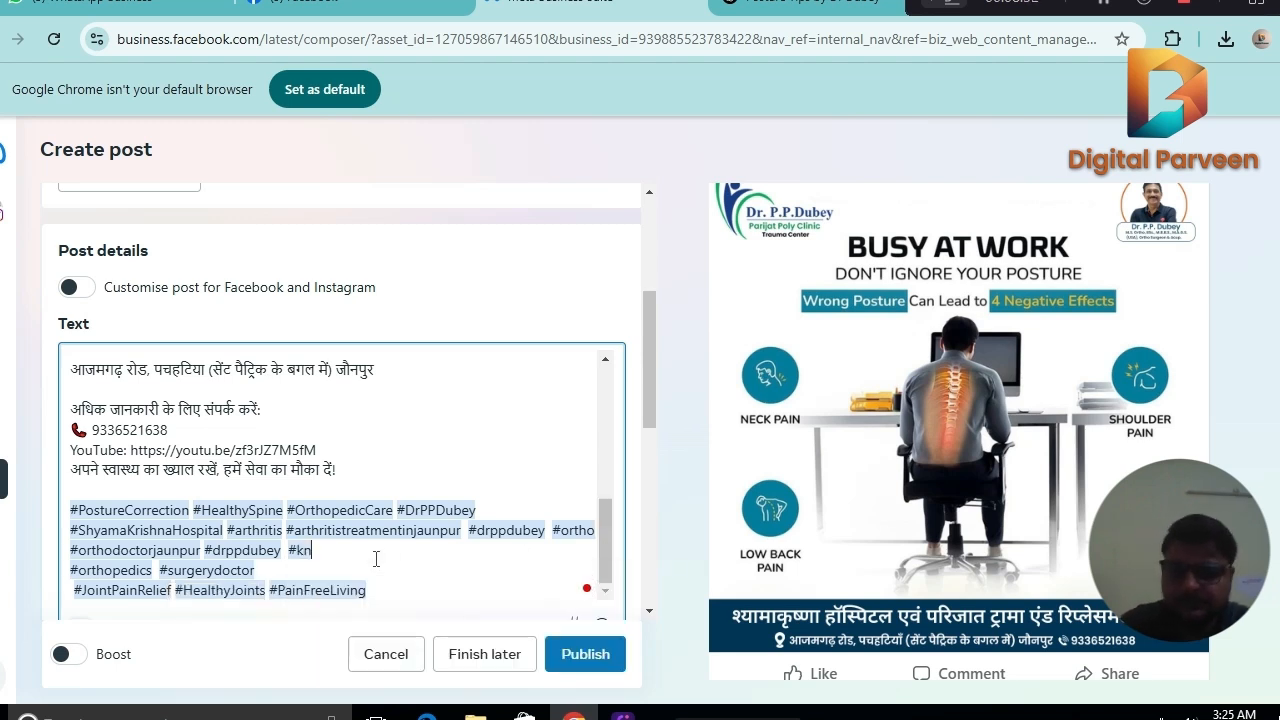
text(eepaintreat)
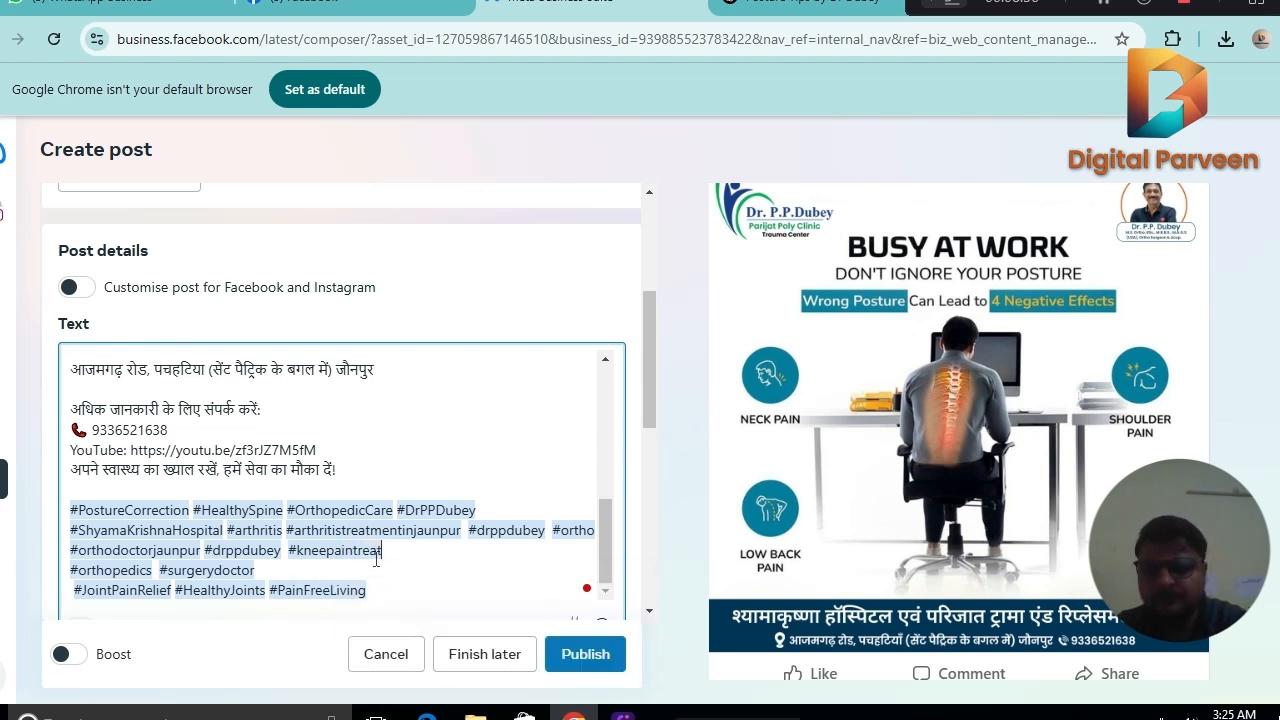
text(ment)
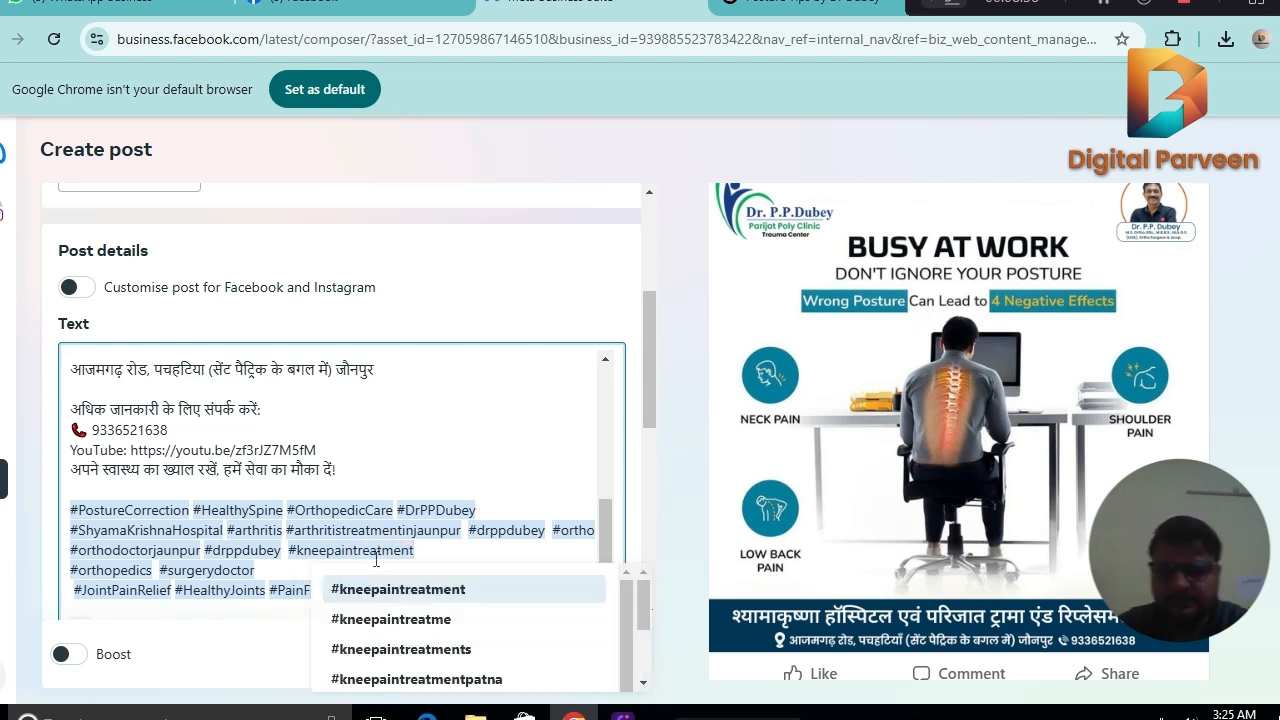
text( #)
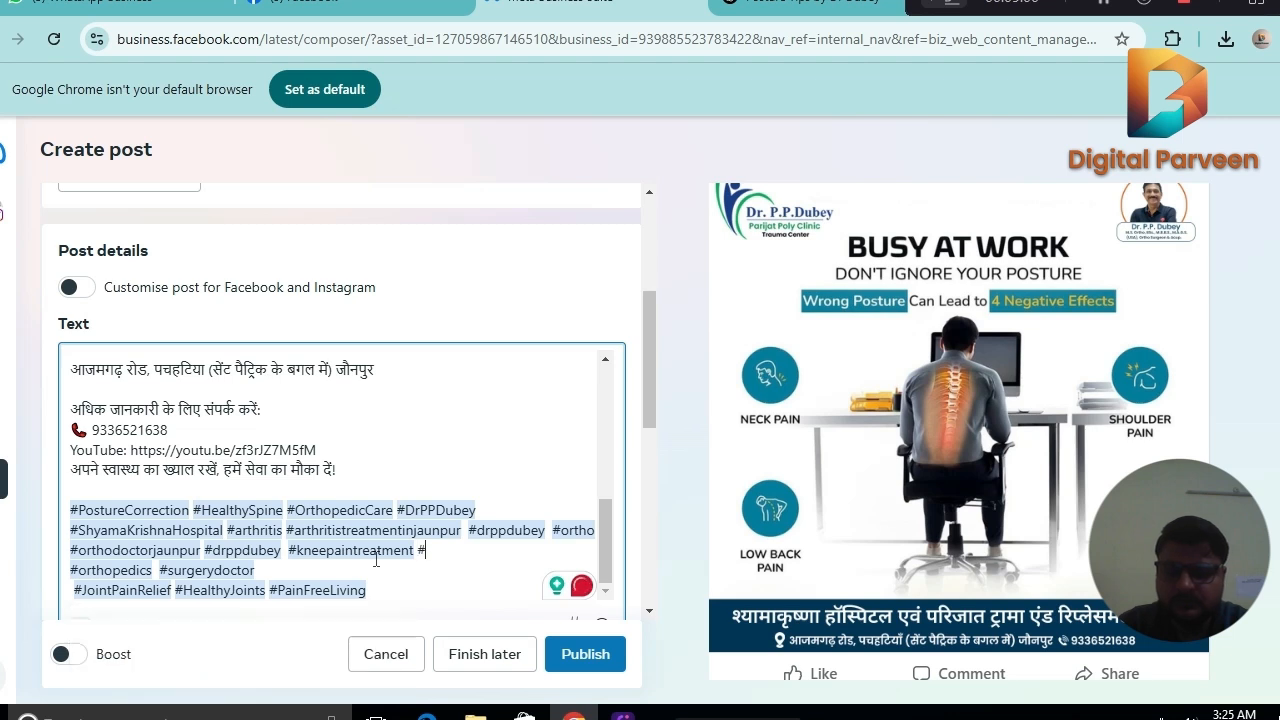
text(neck)
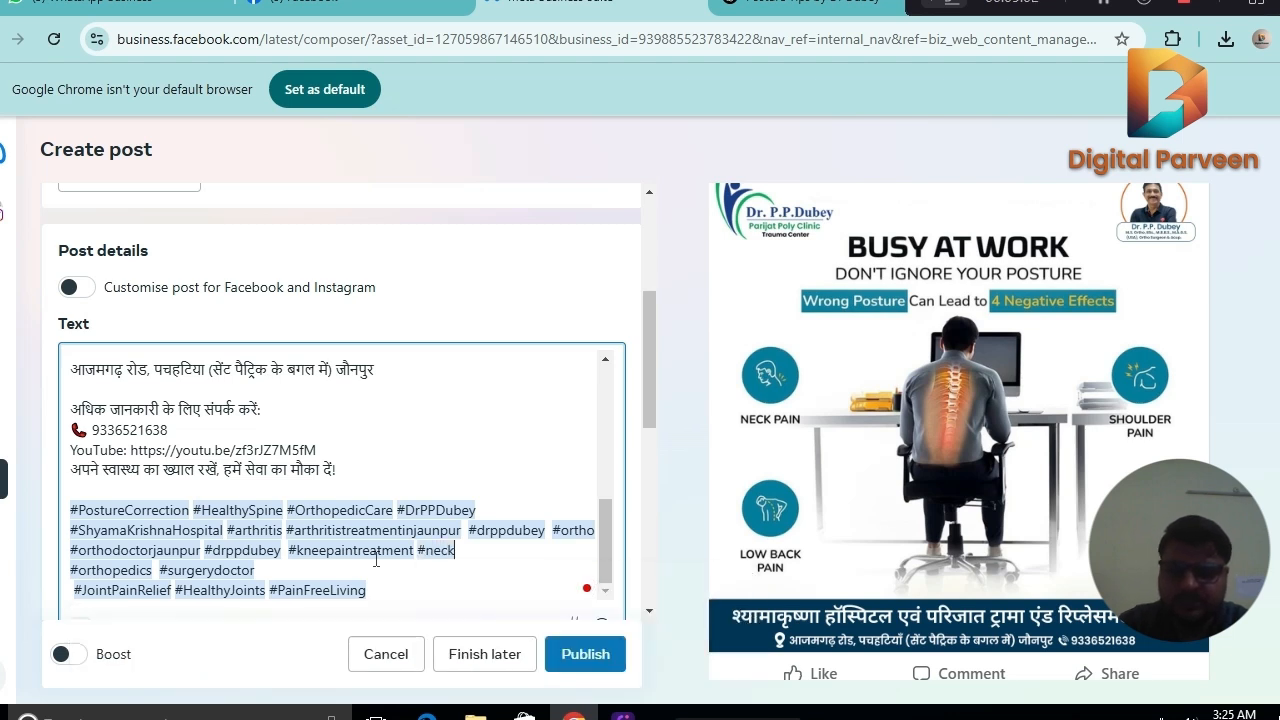
text(paintrea)
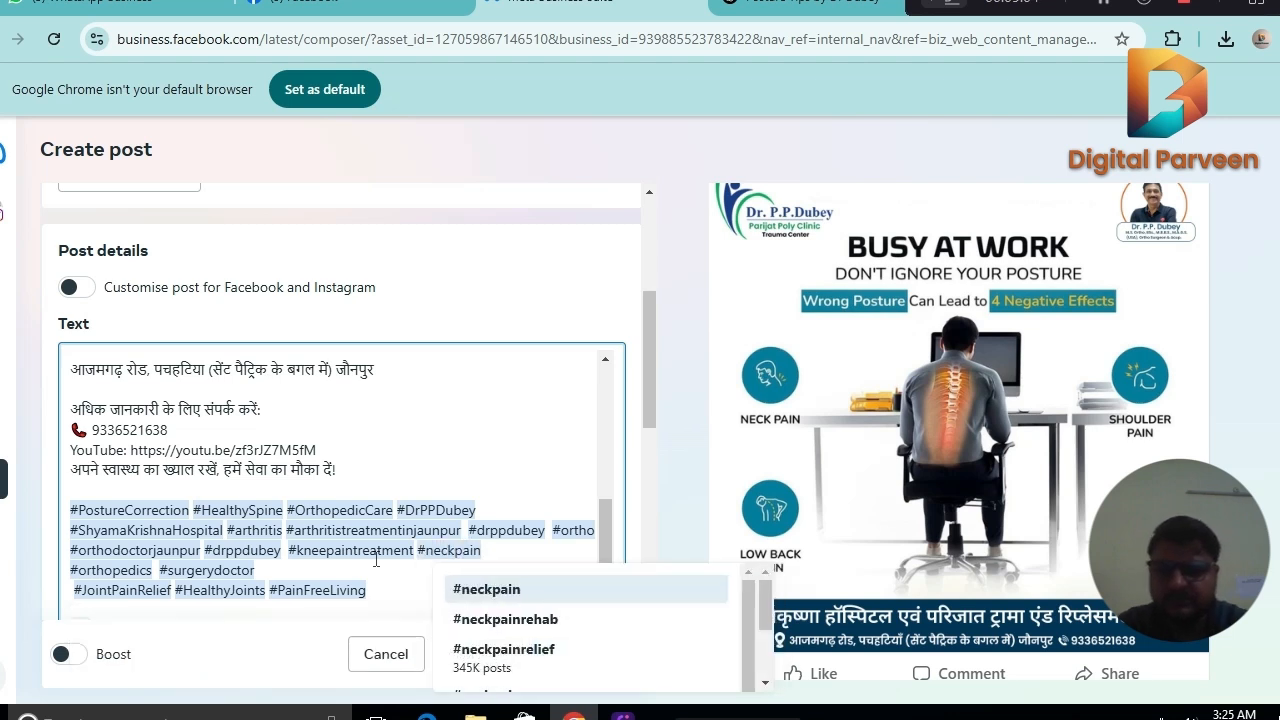
text(tment)
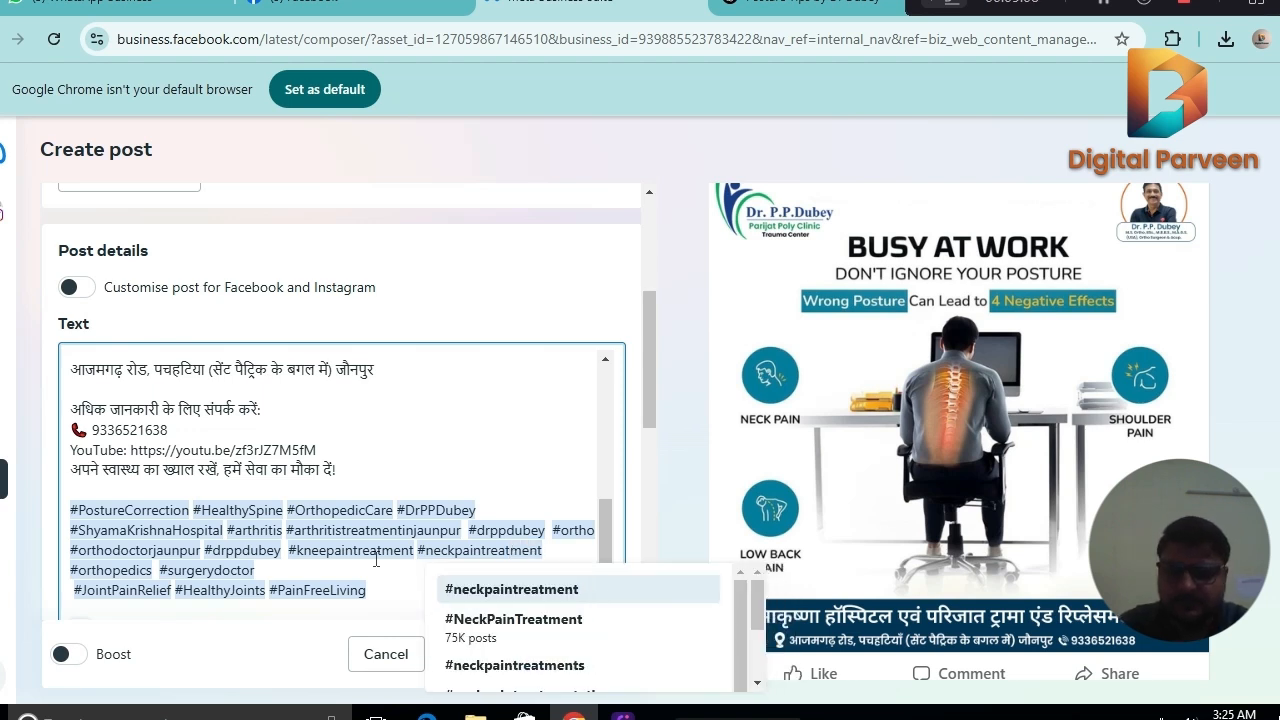
text( #jo)
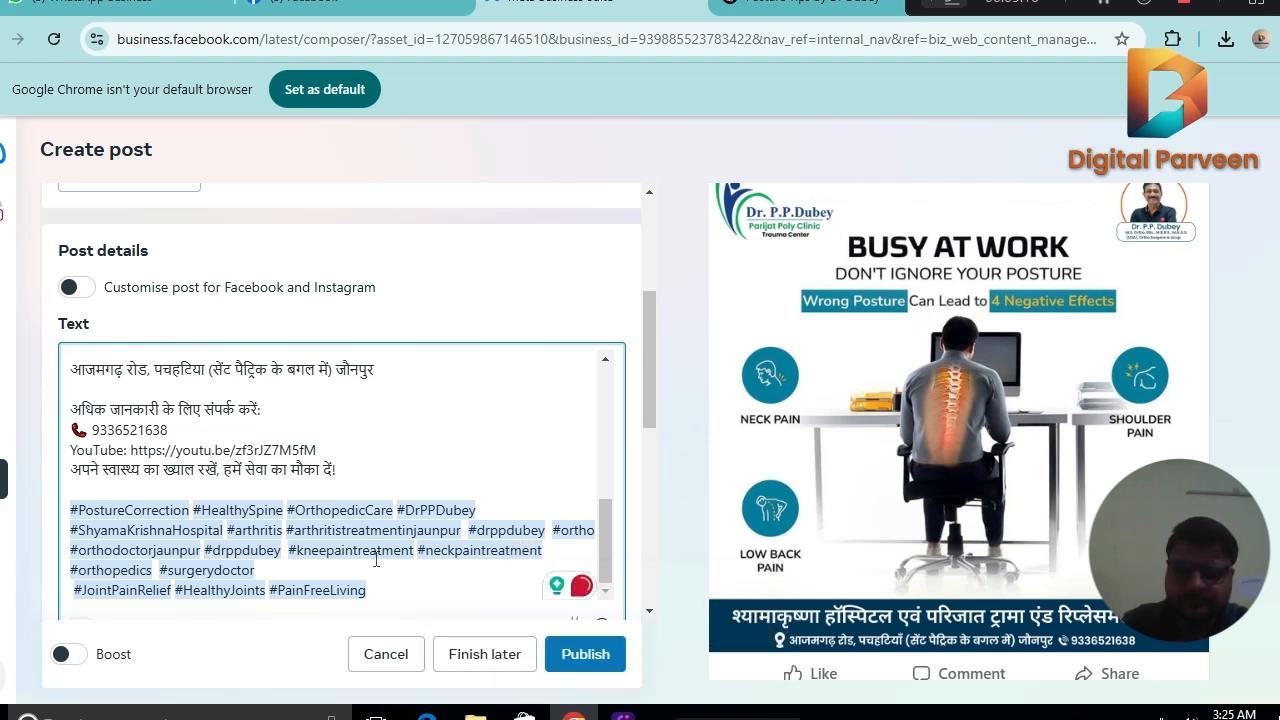
text(int)
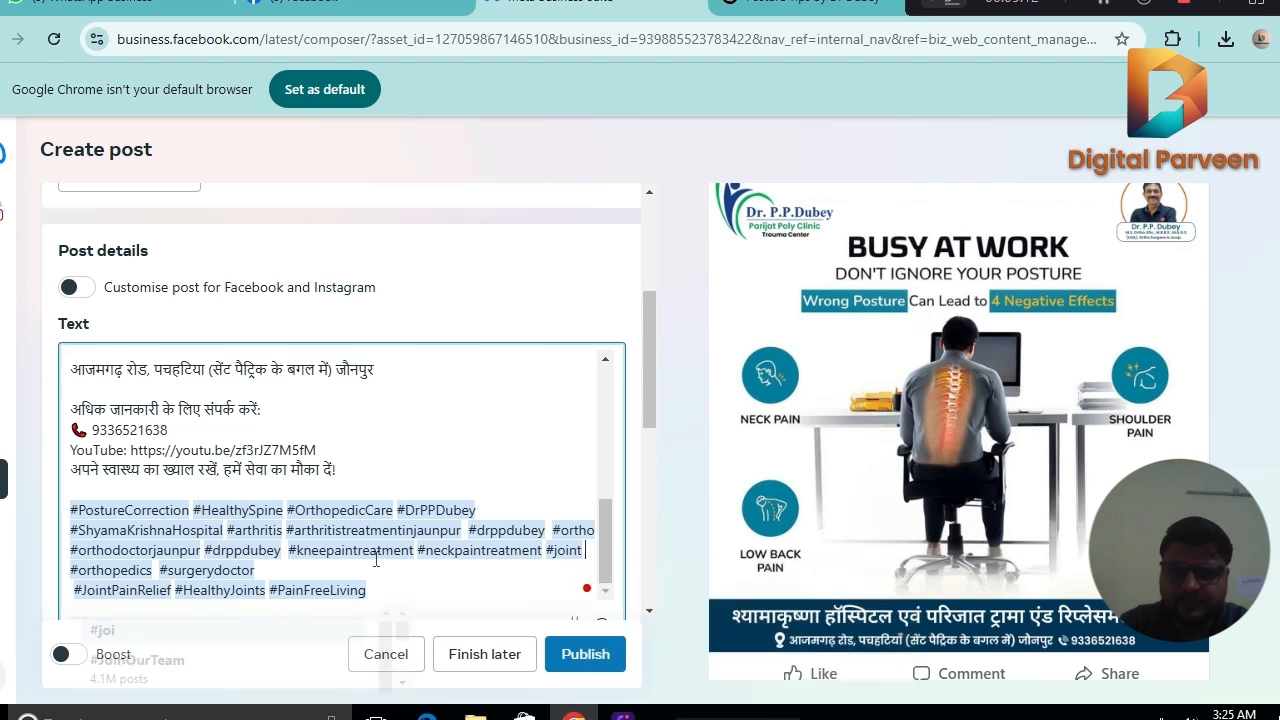
text(pain)
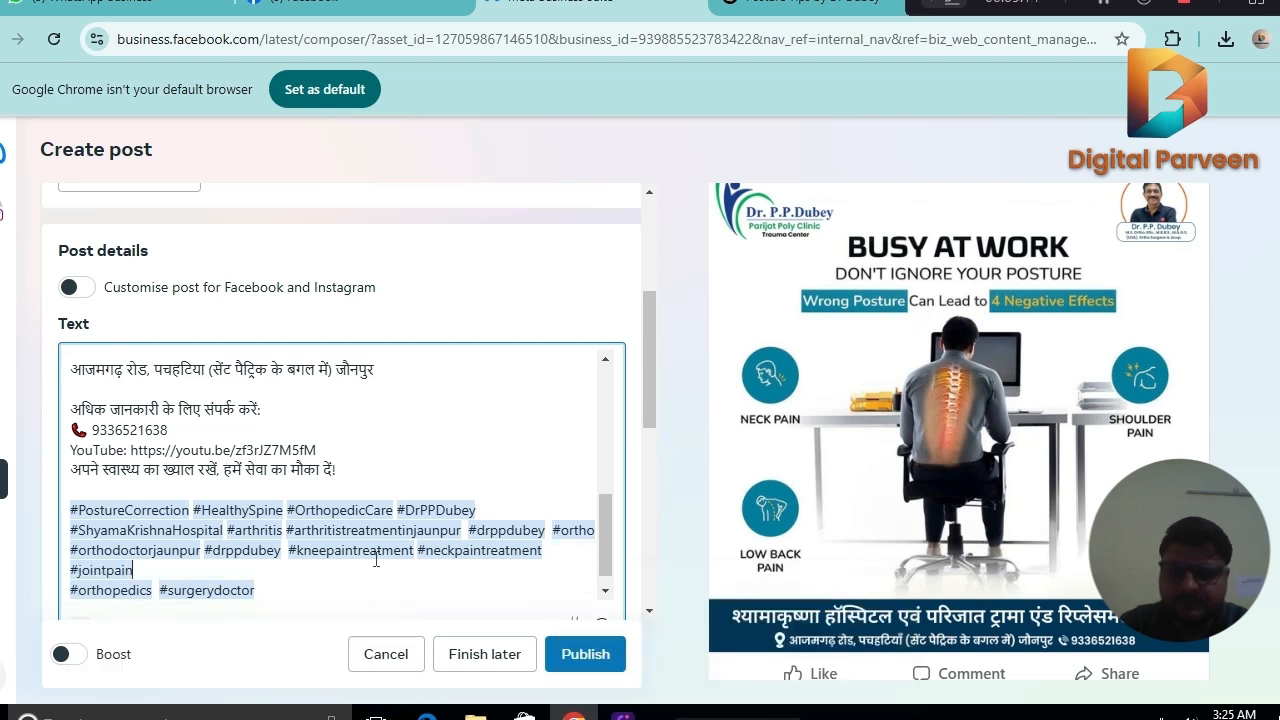
text(treat)
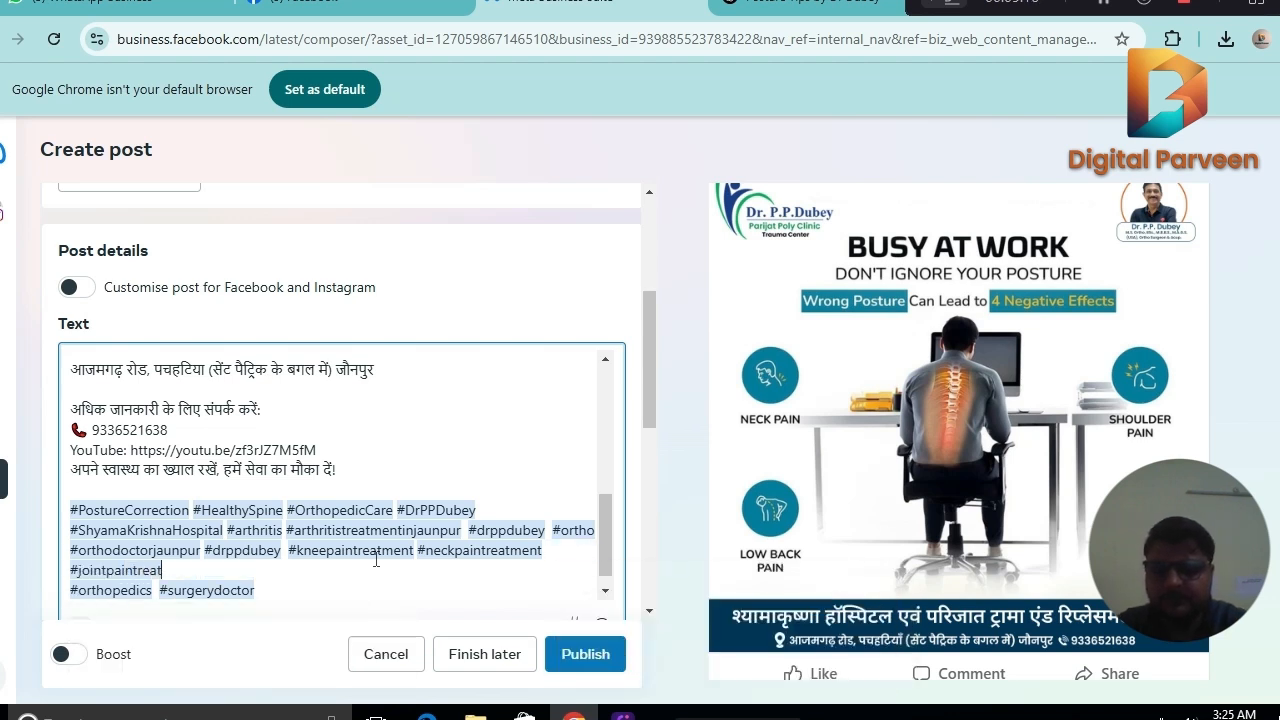
text(ment #)
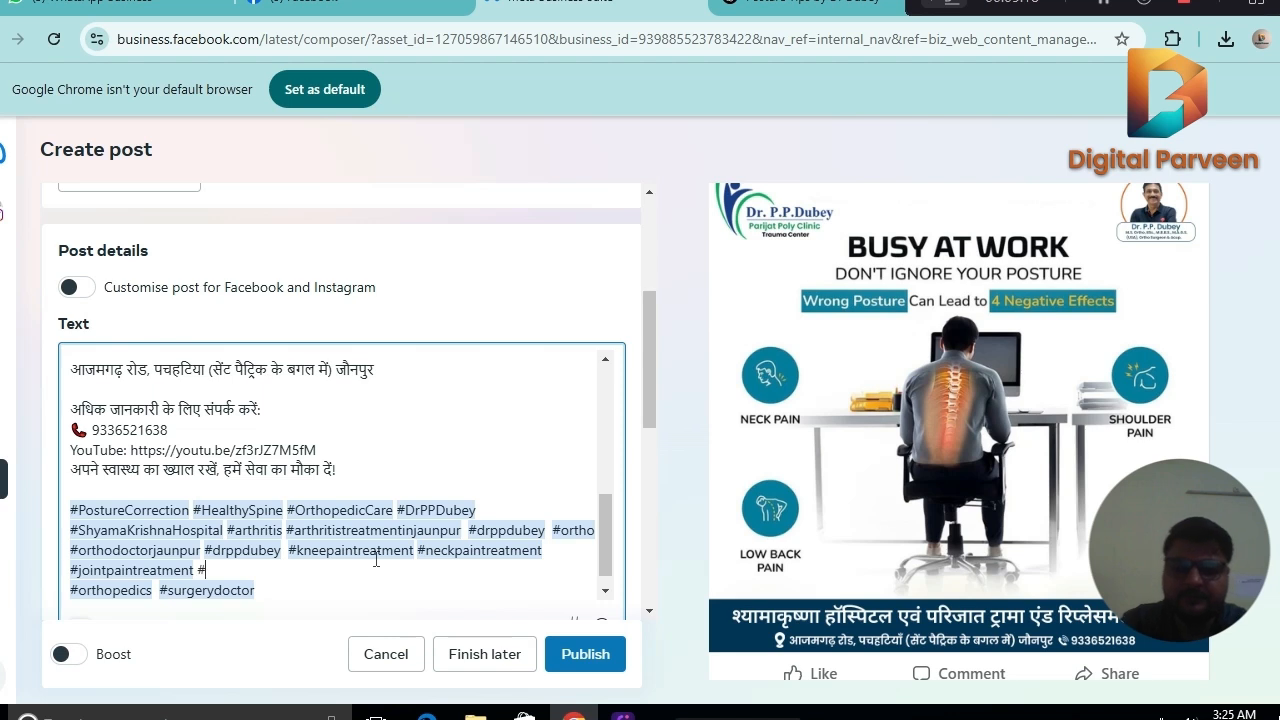
text(wri)
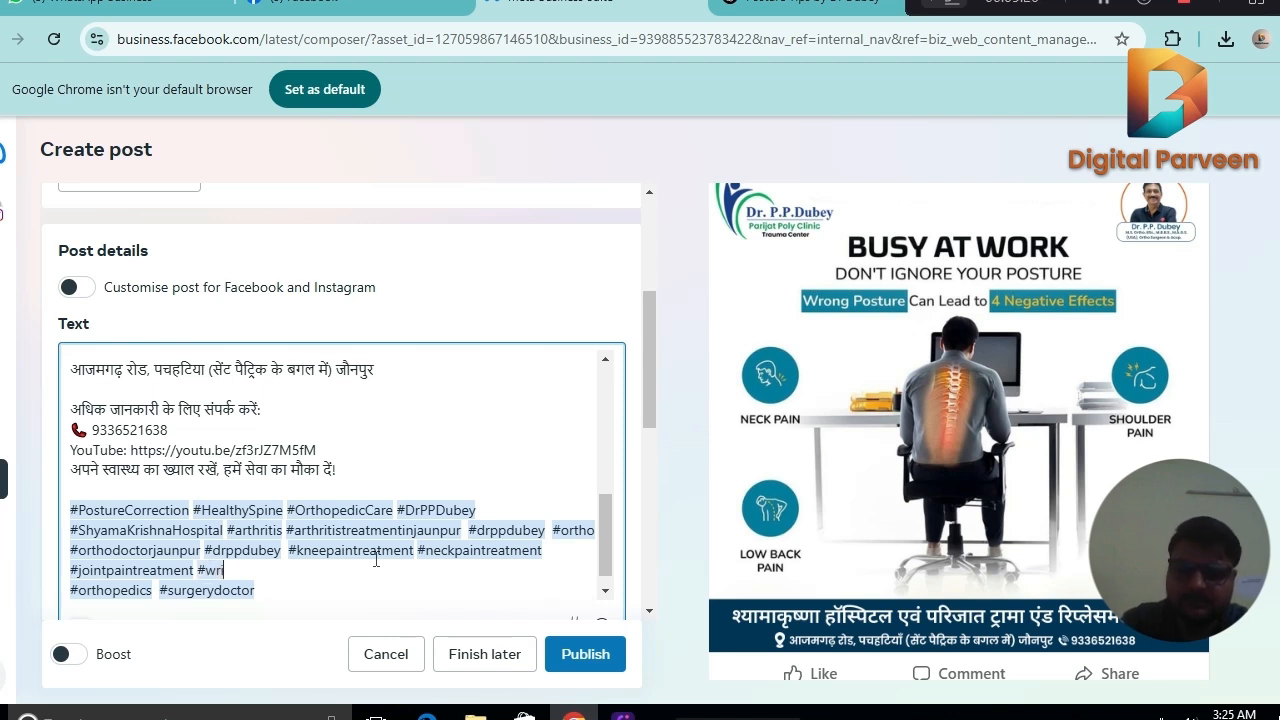
text(stpain)
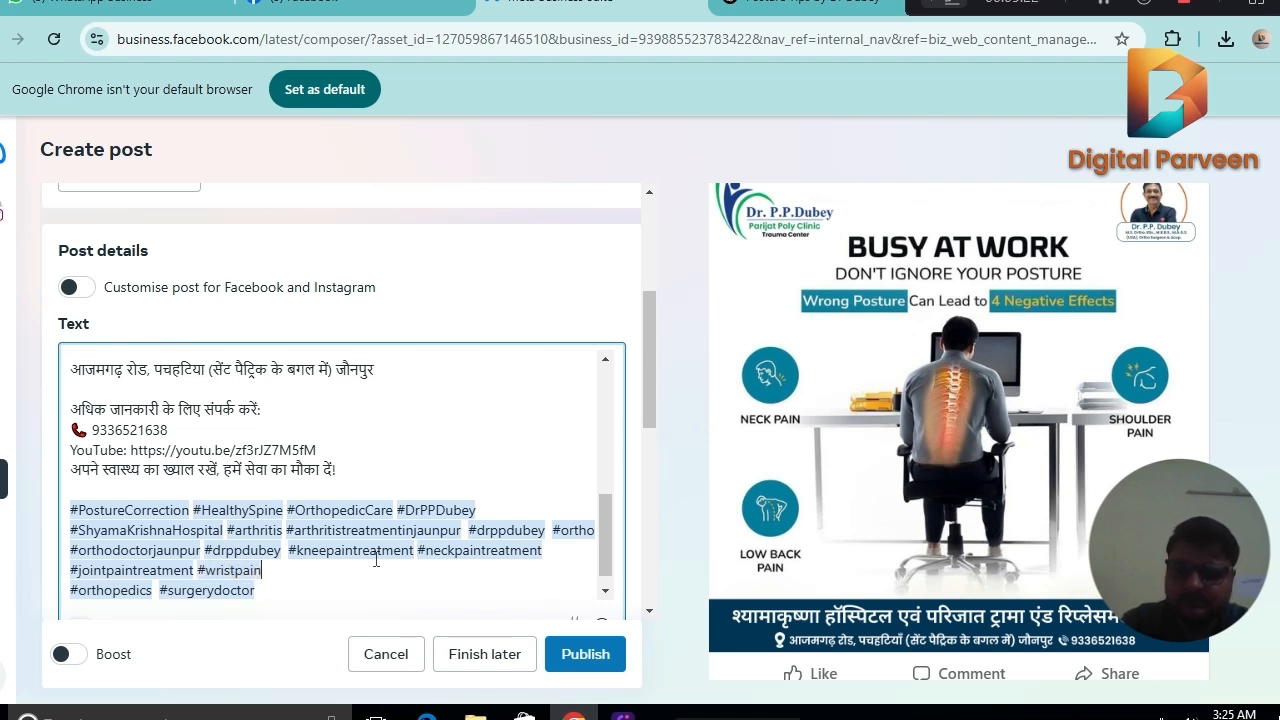
text(treat)
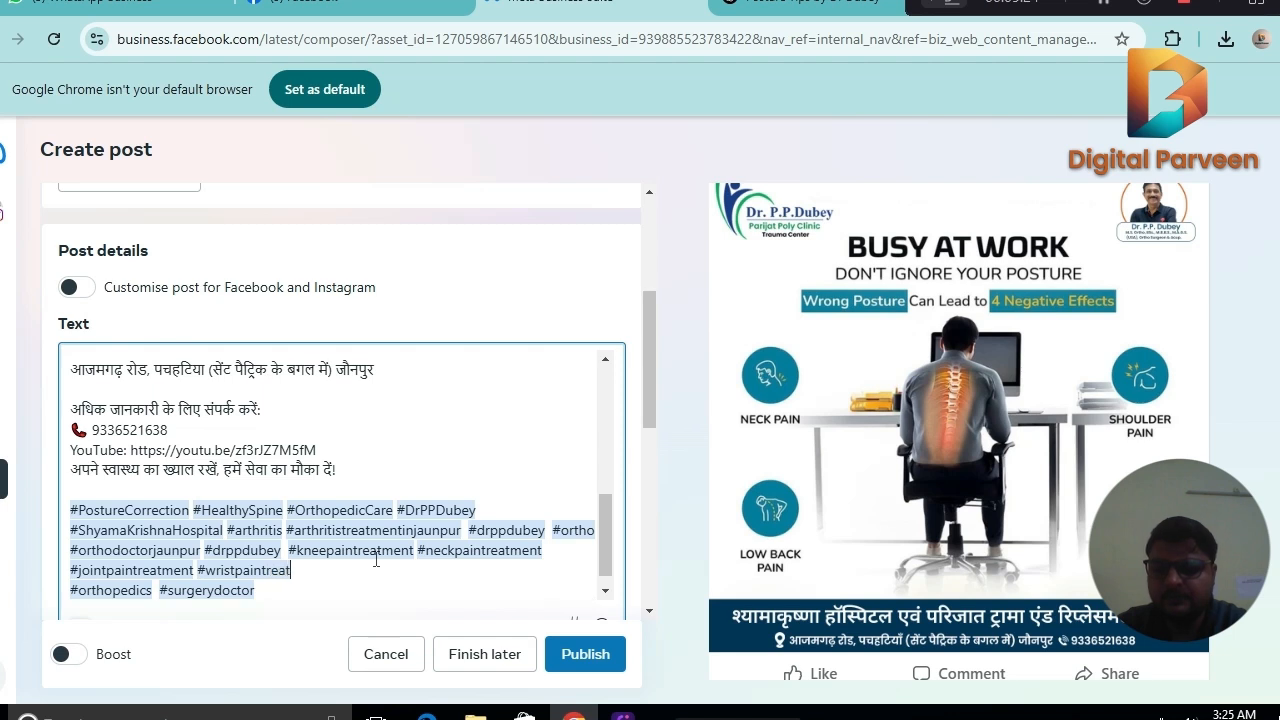
text(ment)
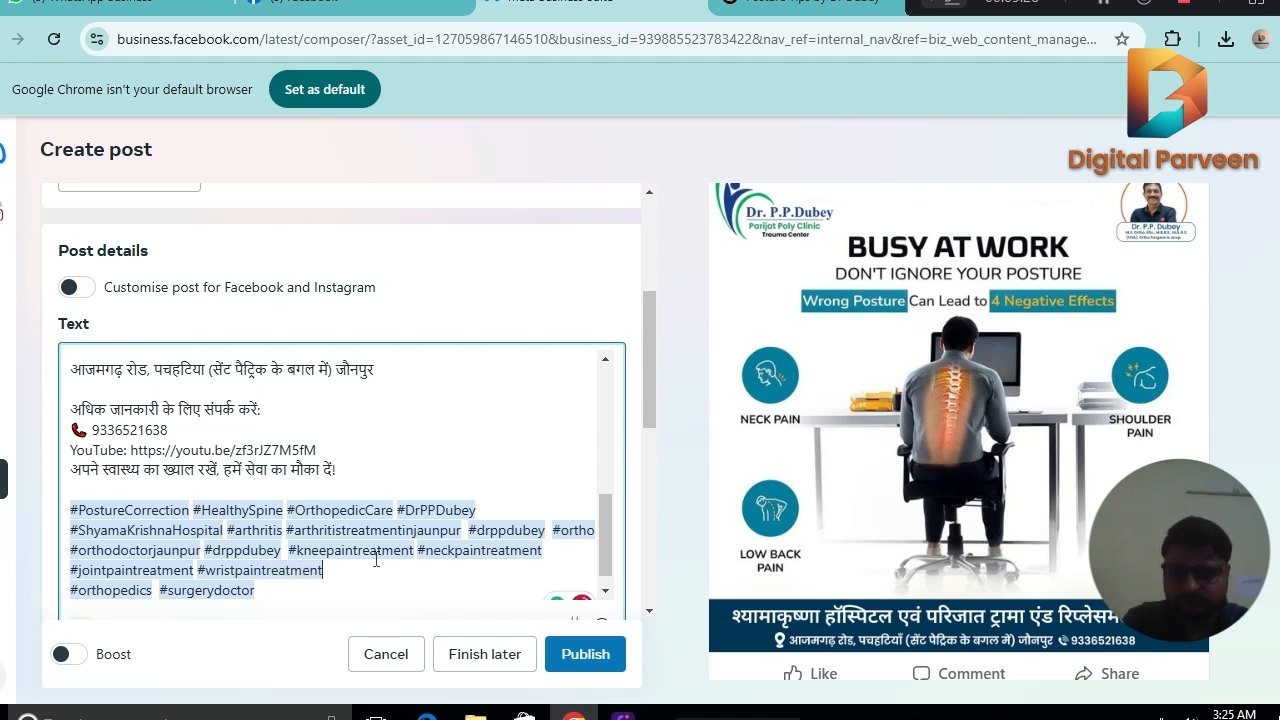
Insert a long run of spacer lines containing dots between the closing Hindi line and the hashtag block in the post text.
click(373, 469)
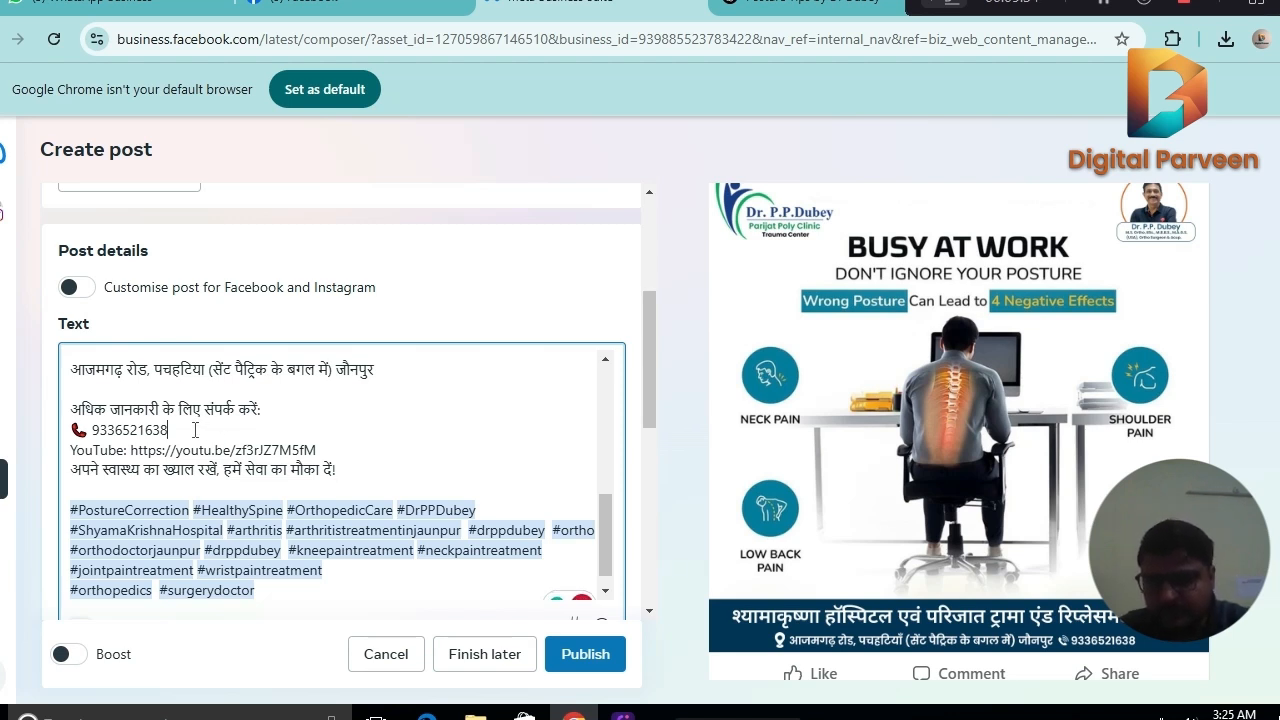
scroll(612, 510, up, 1)
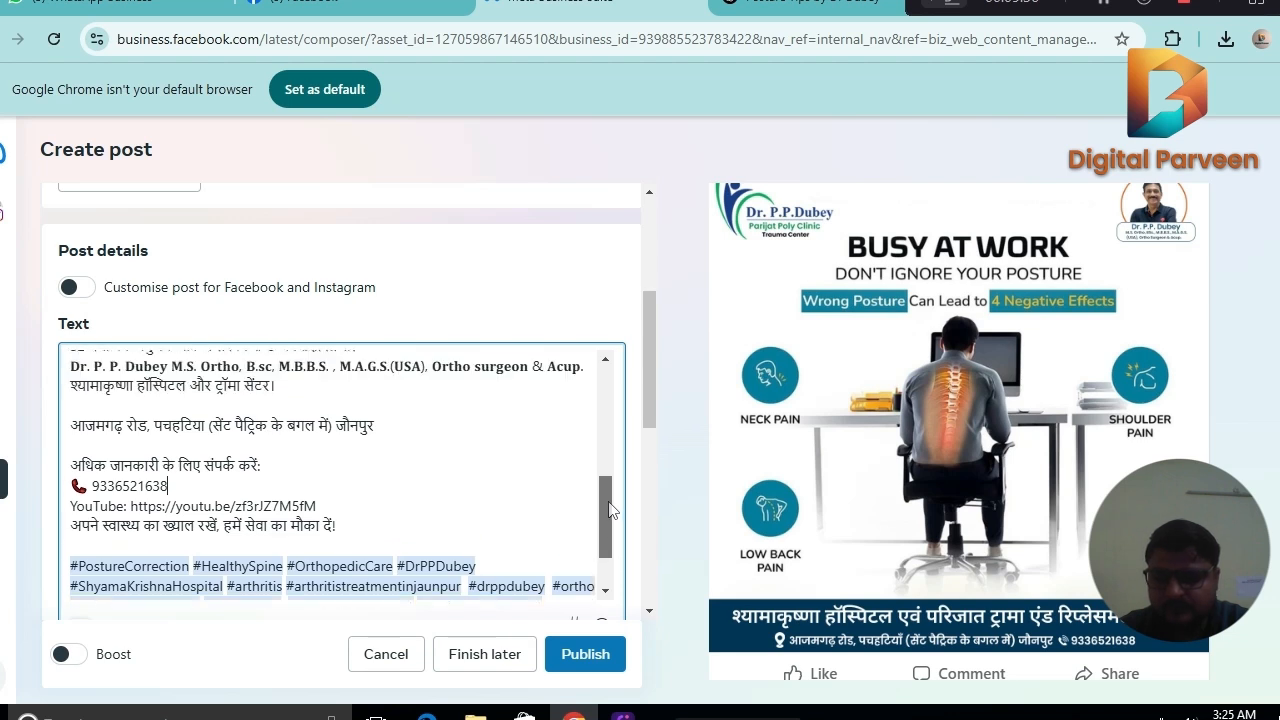
drag(612, 510, 615, 545)
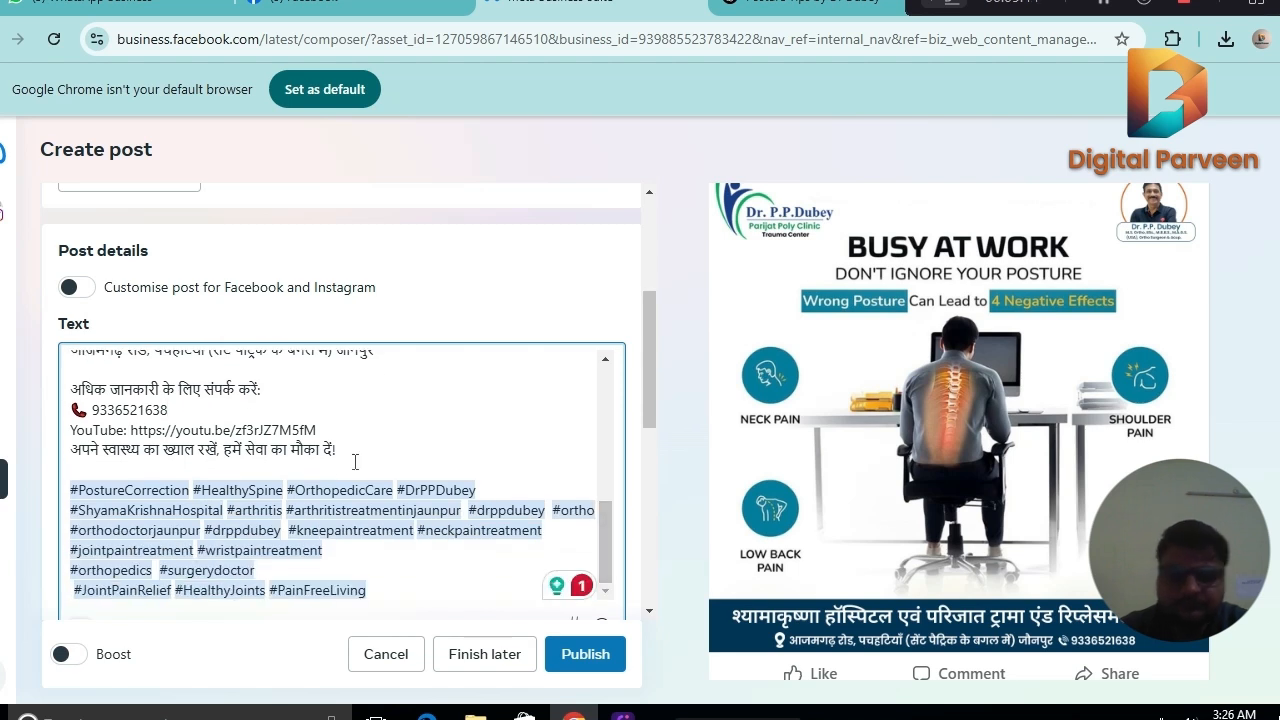
key(BackSpace)
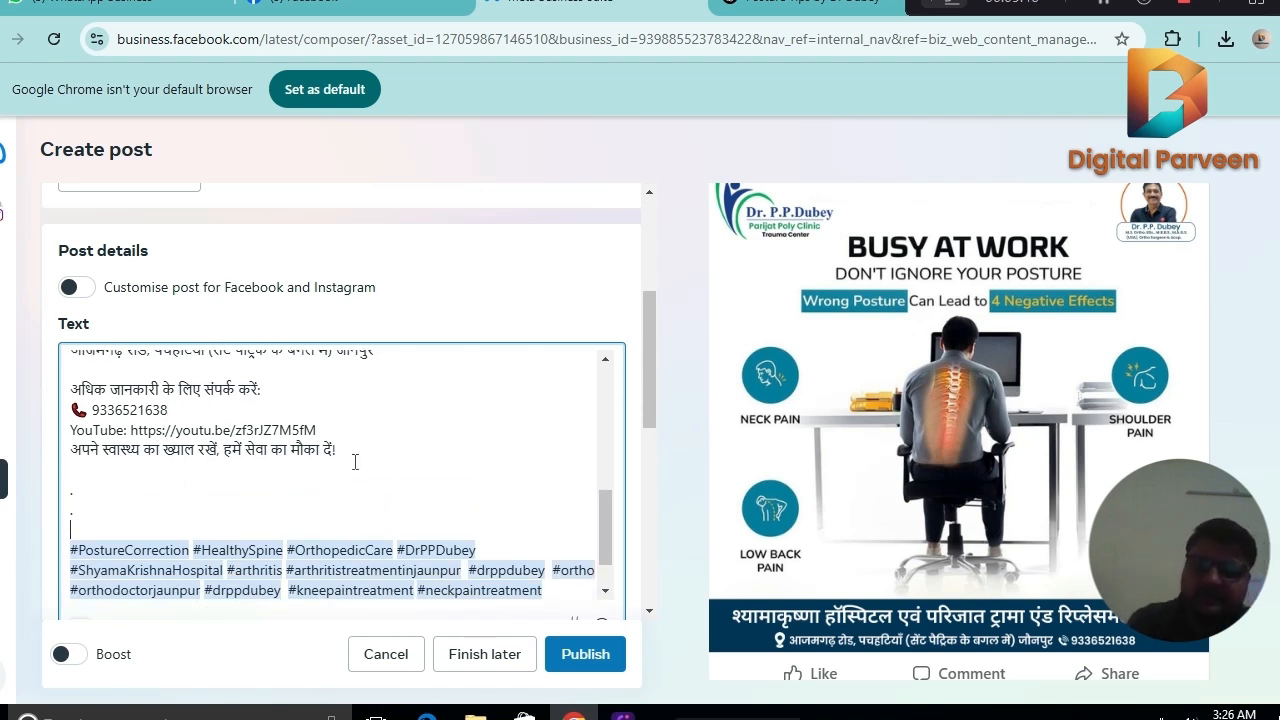
text(.)
key(Return)
text(.)
key(Return)
text(.)
key(Return)
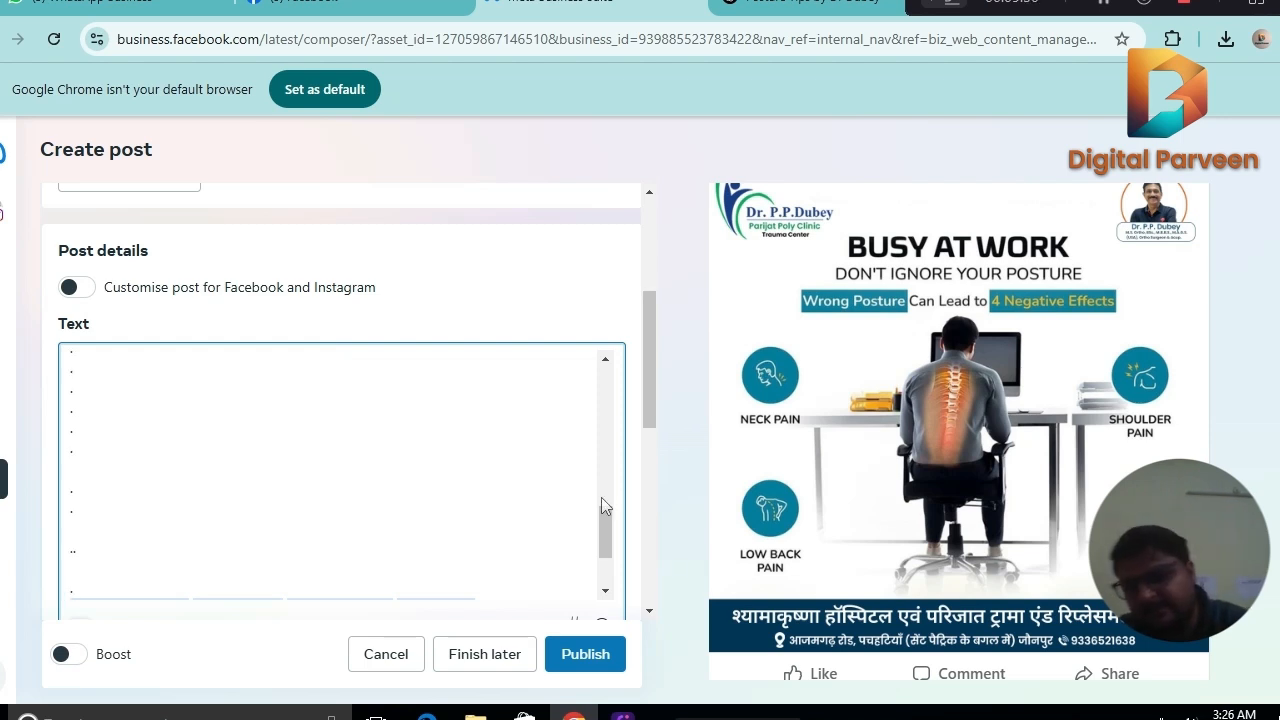
key(ctrl+v)
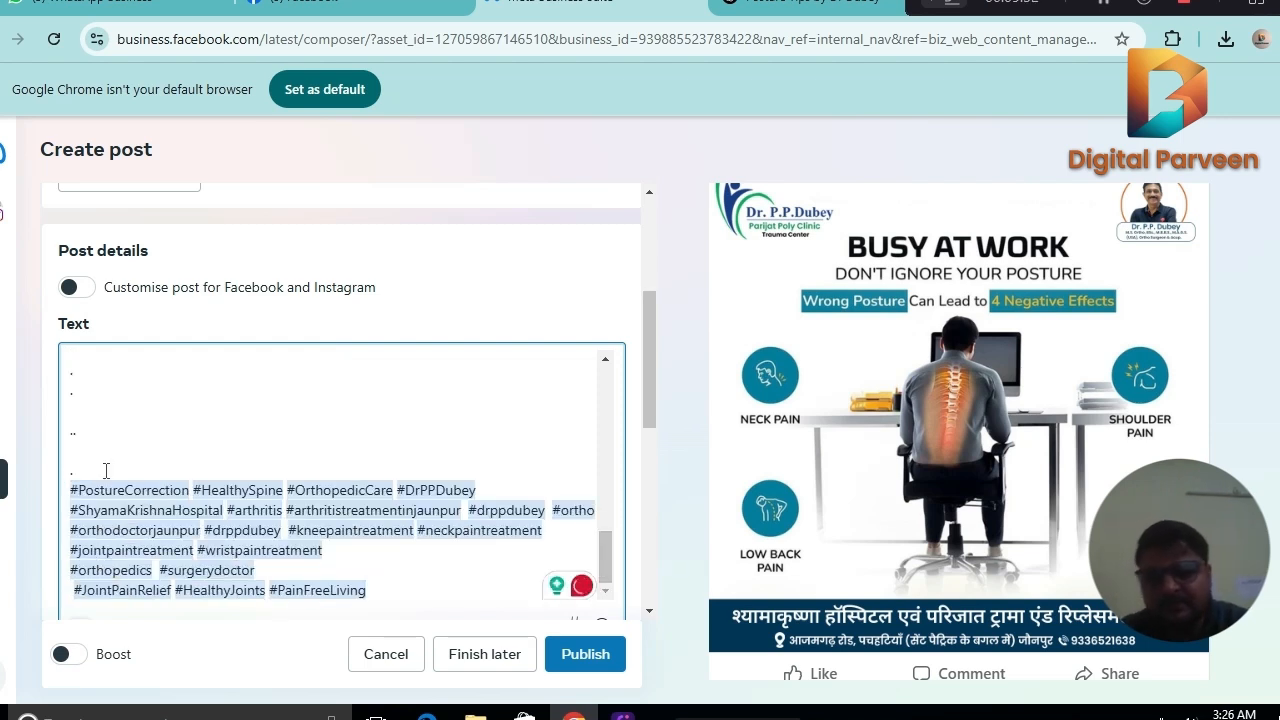
Start a bracketed keyword list after the last dot above the hashtags with "[Knee pain treatment in jaunpur".
click(106, 471)
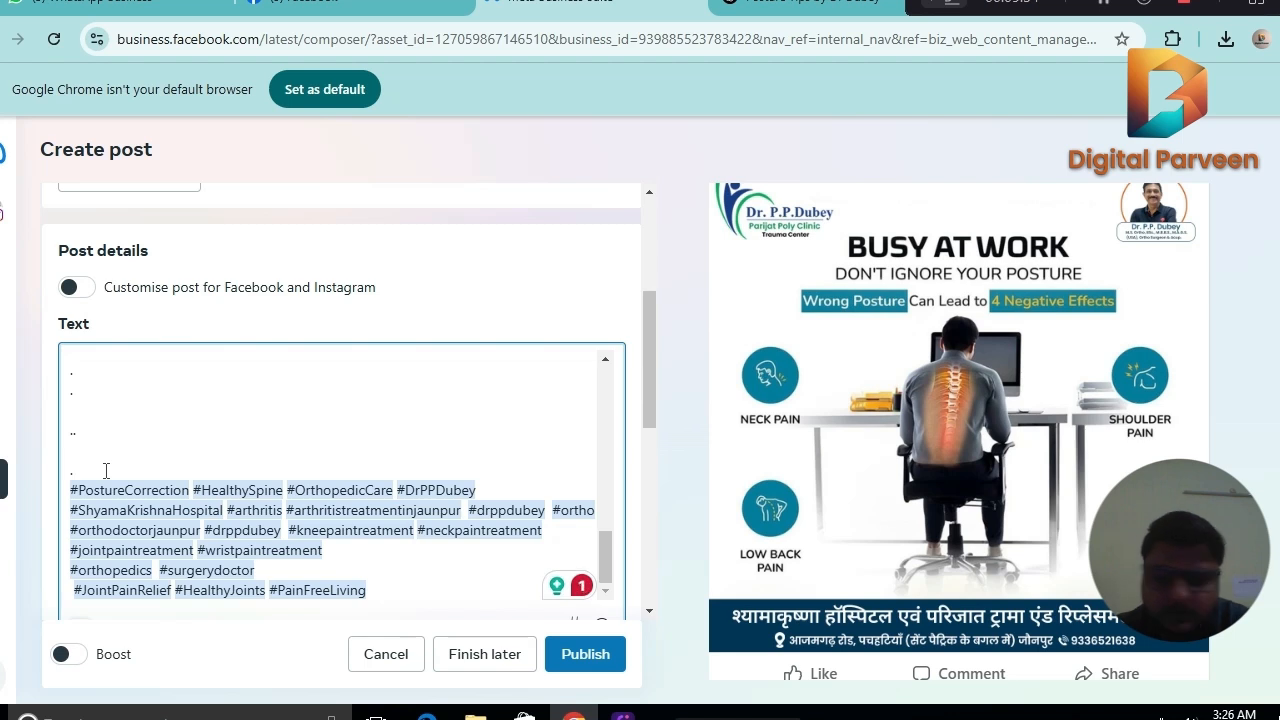
text({)
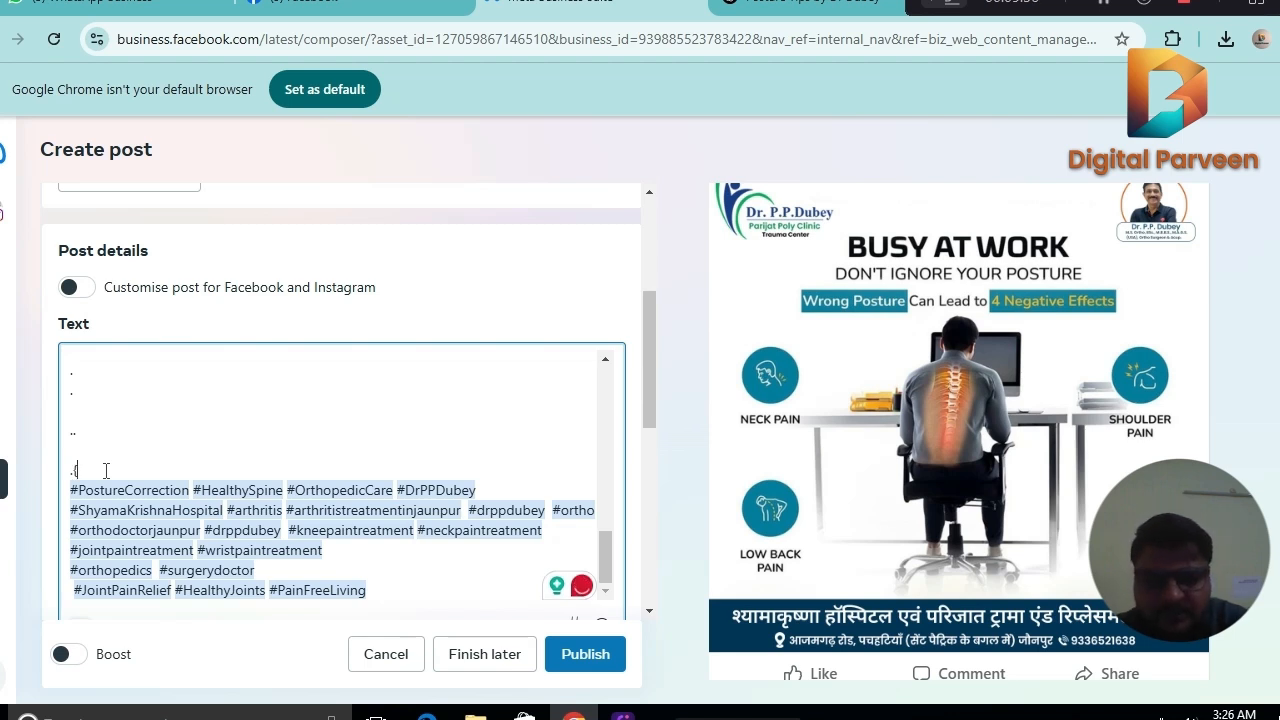
key(BackSpace)
text([)
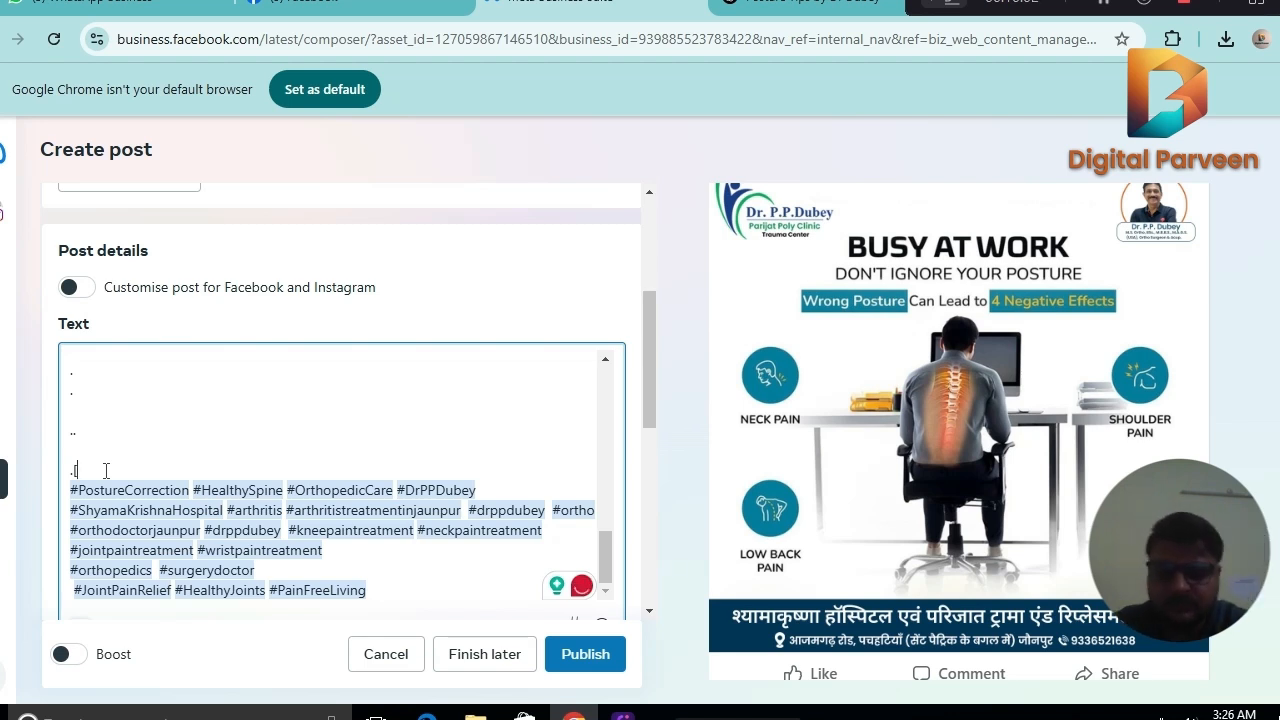
text(Knee)
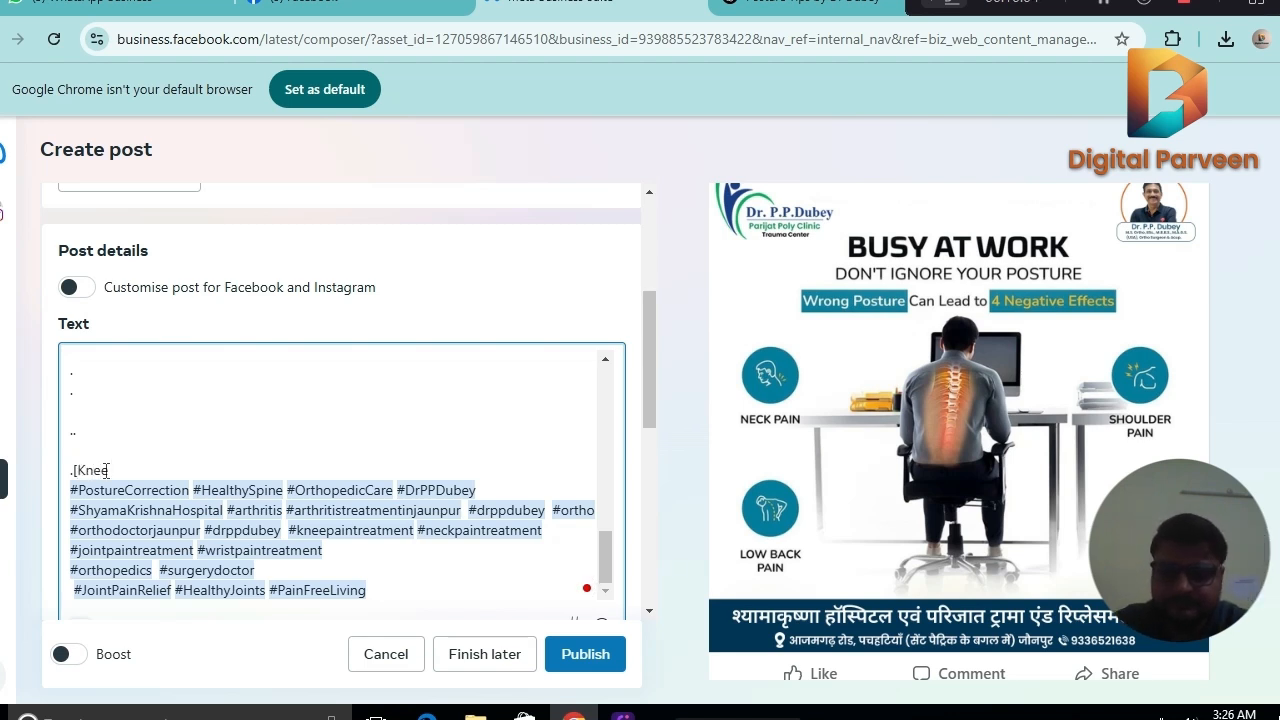
text( pain t)
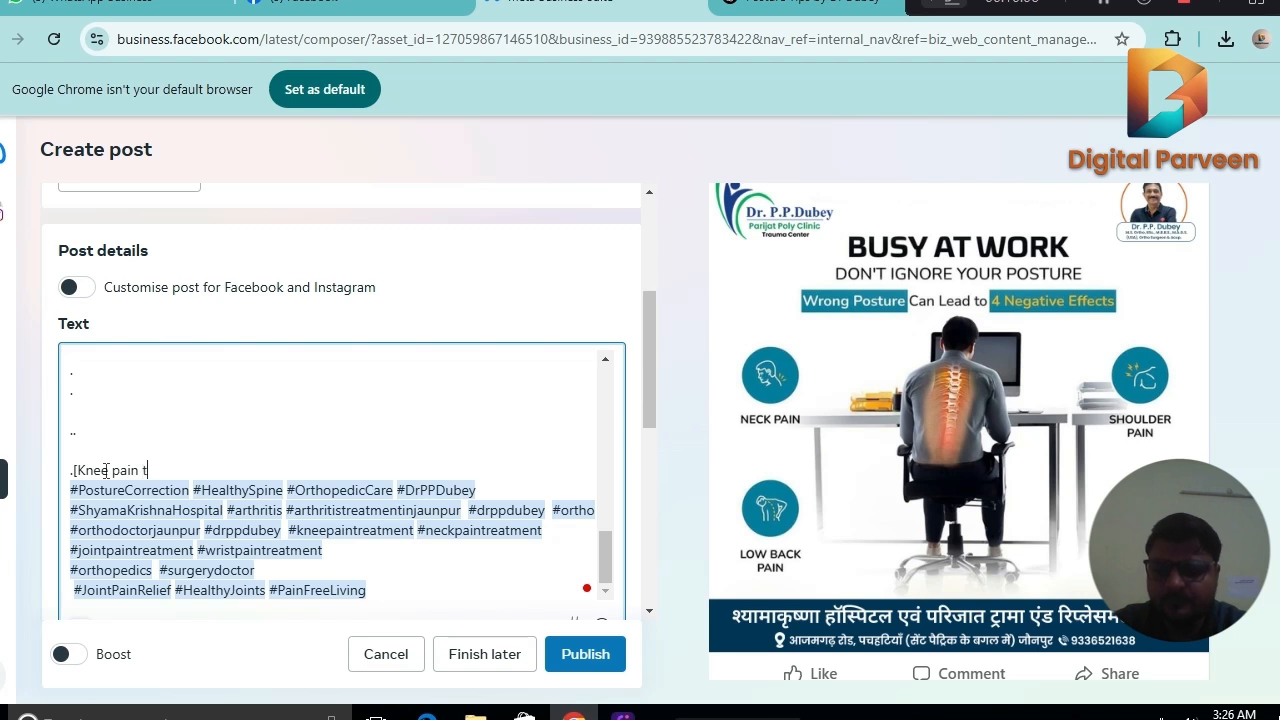
text(reatmen)
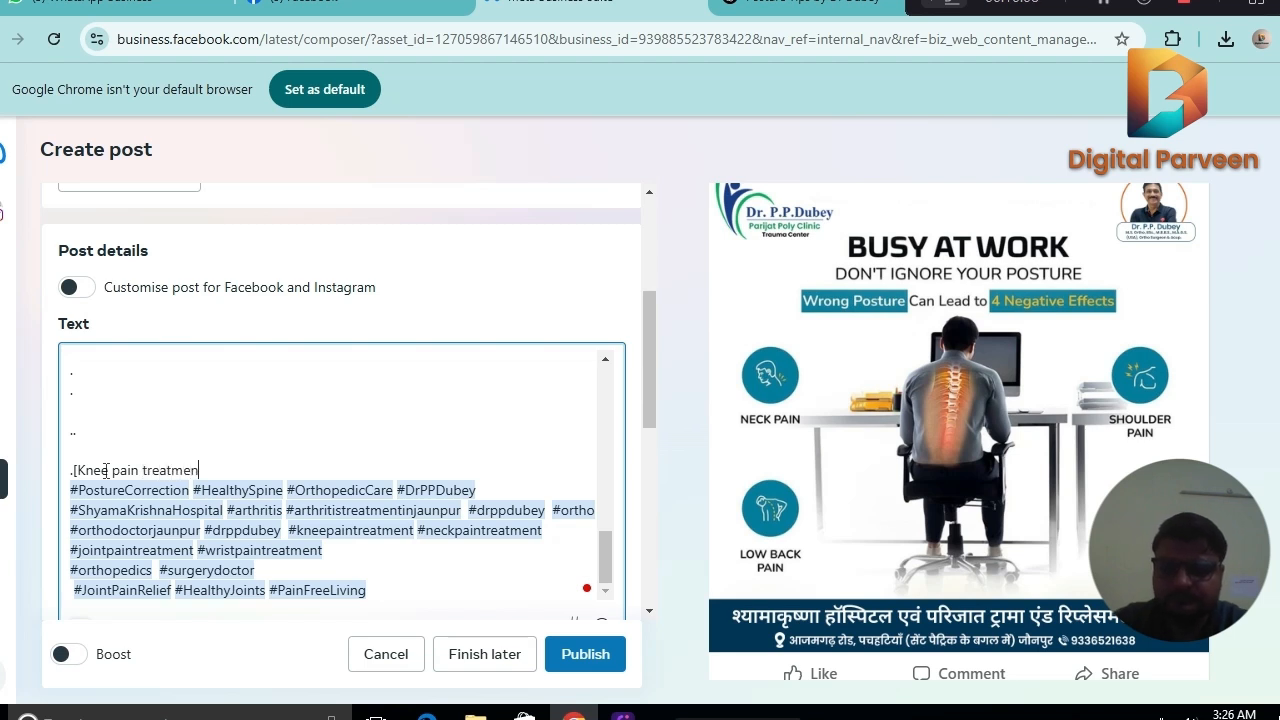
text(t in)
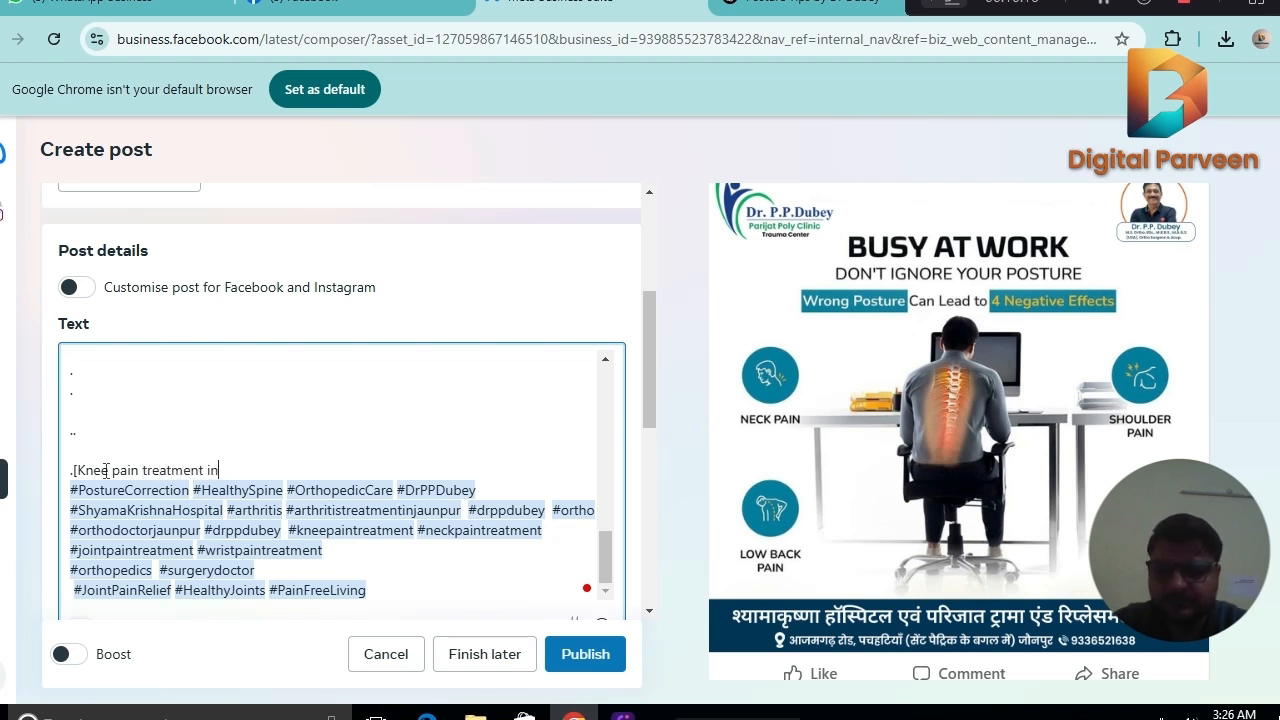
text( jaunpur)
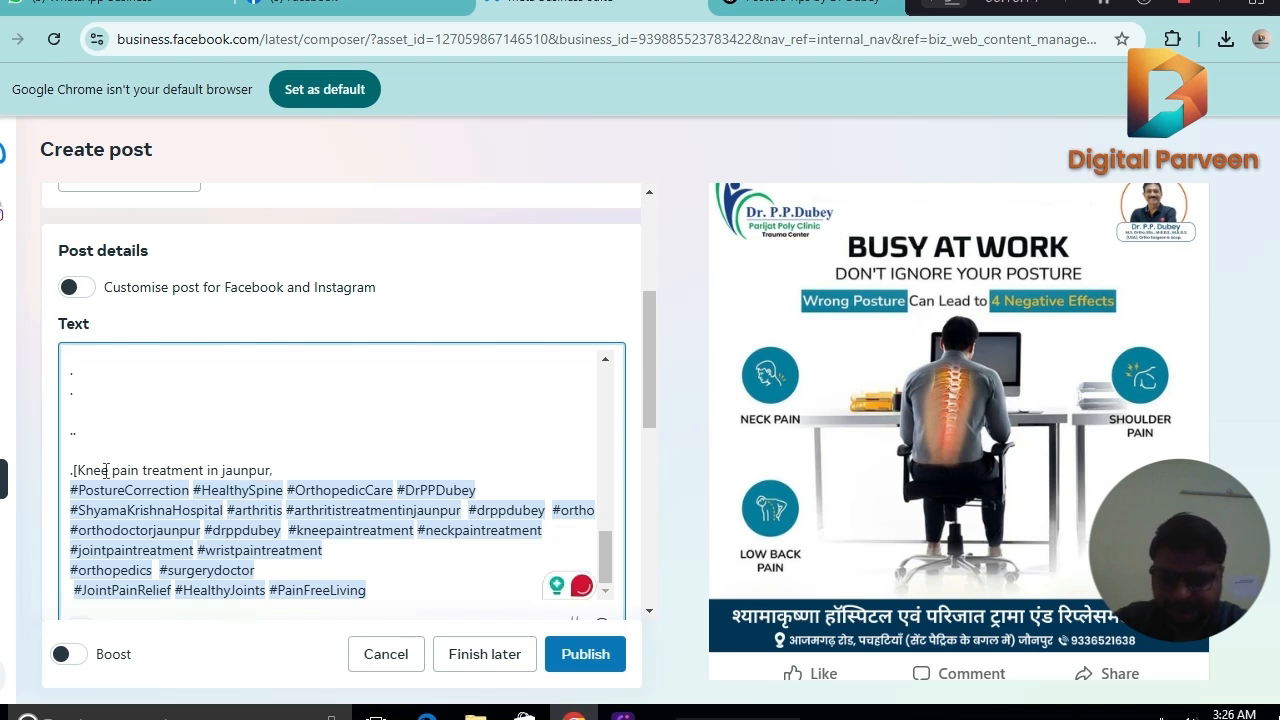
text(, Joint)
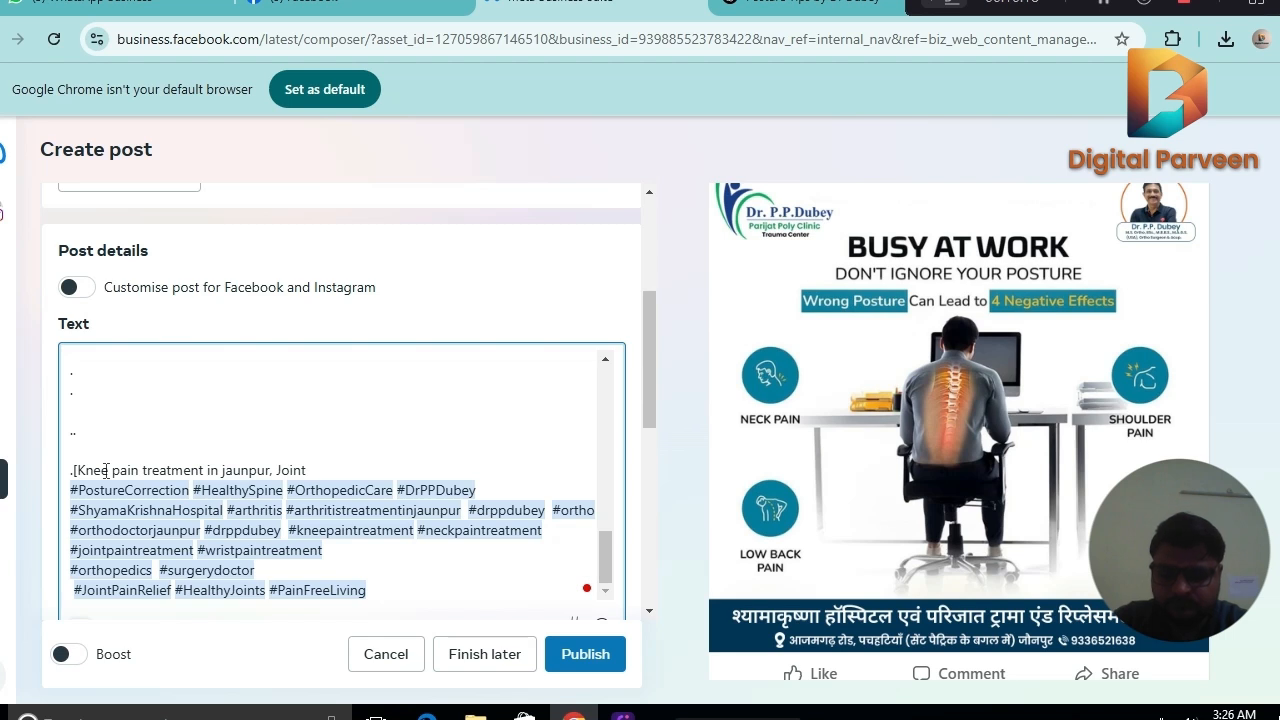
text( pain treatme)
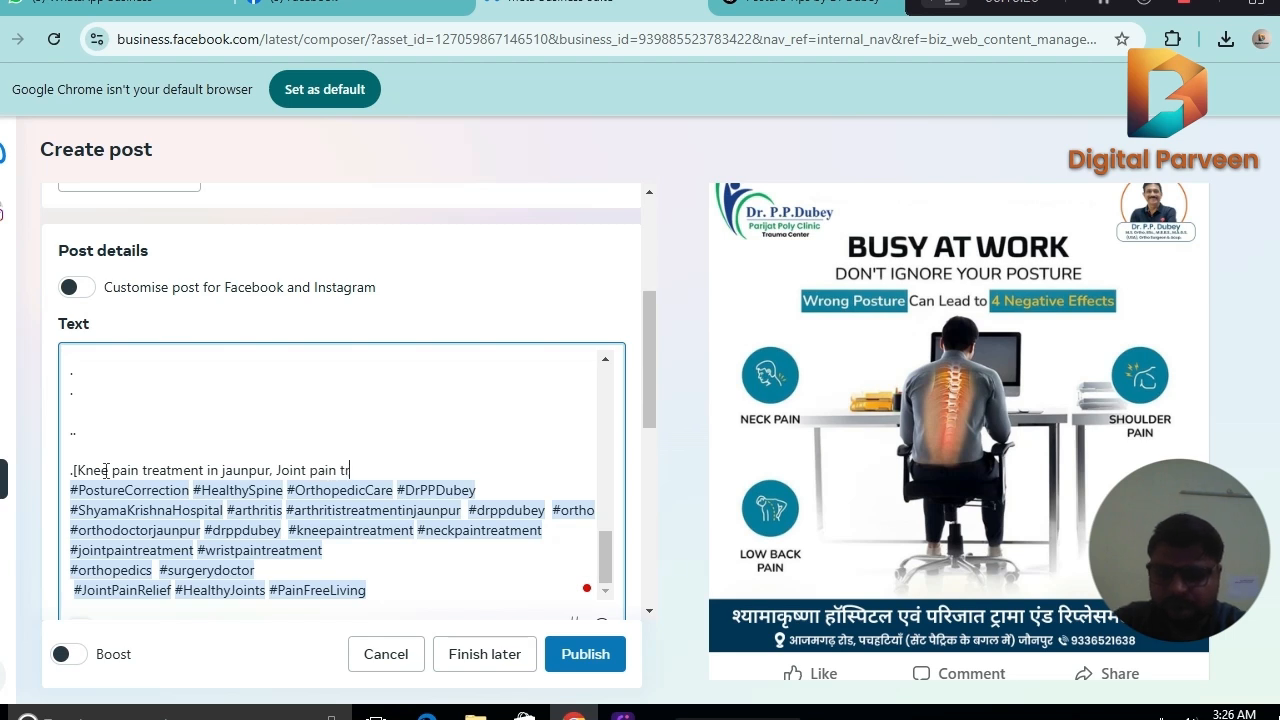
text(nt )
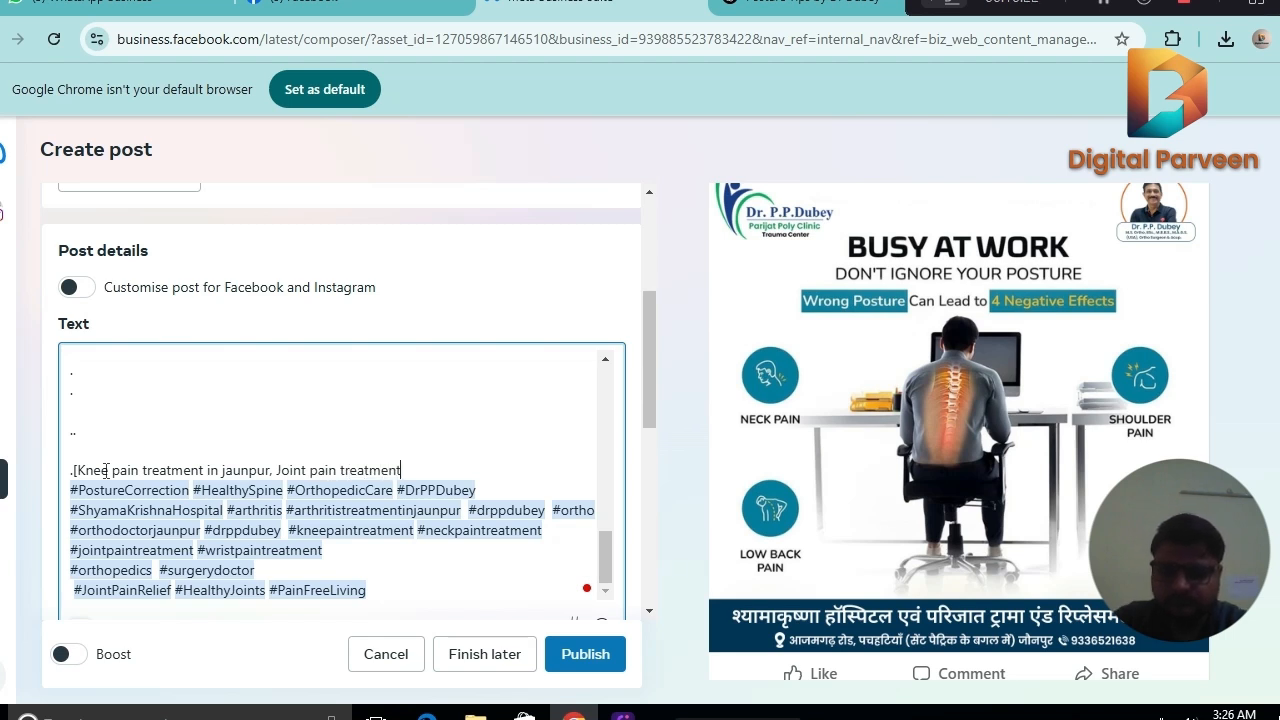
text(in jaunp)
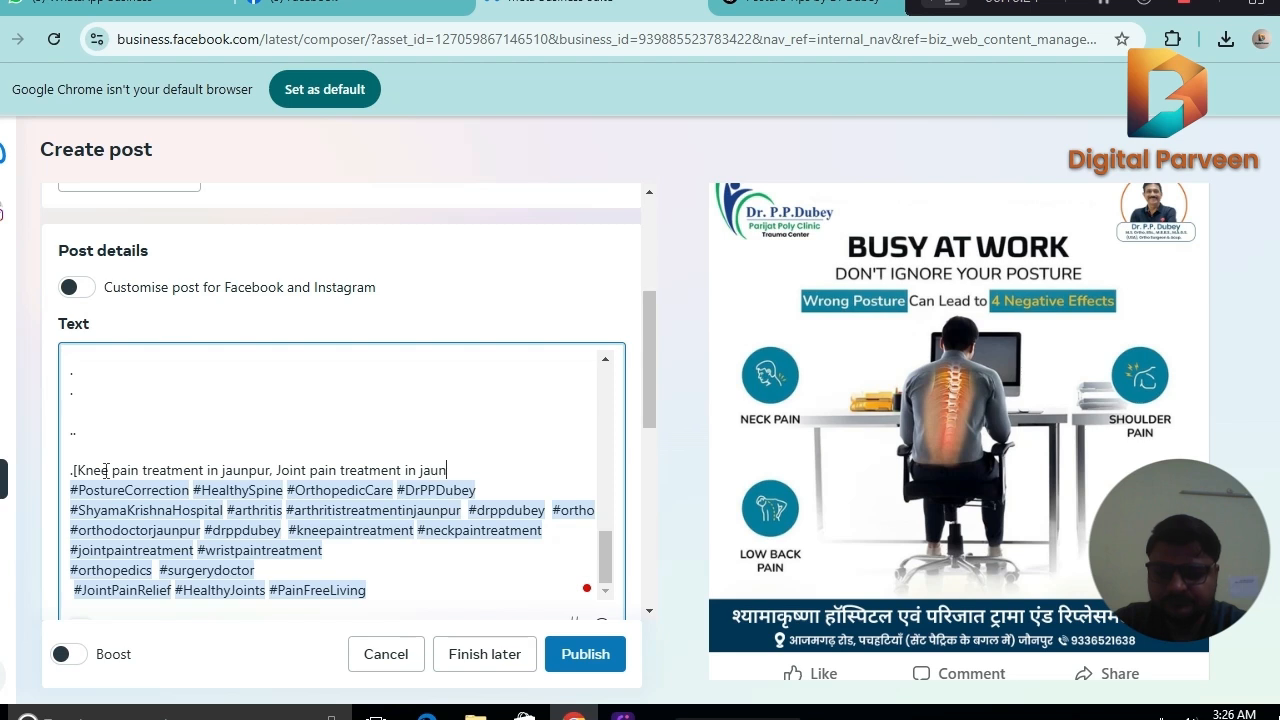
text(ur)
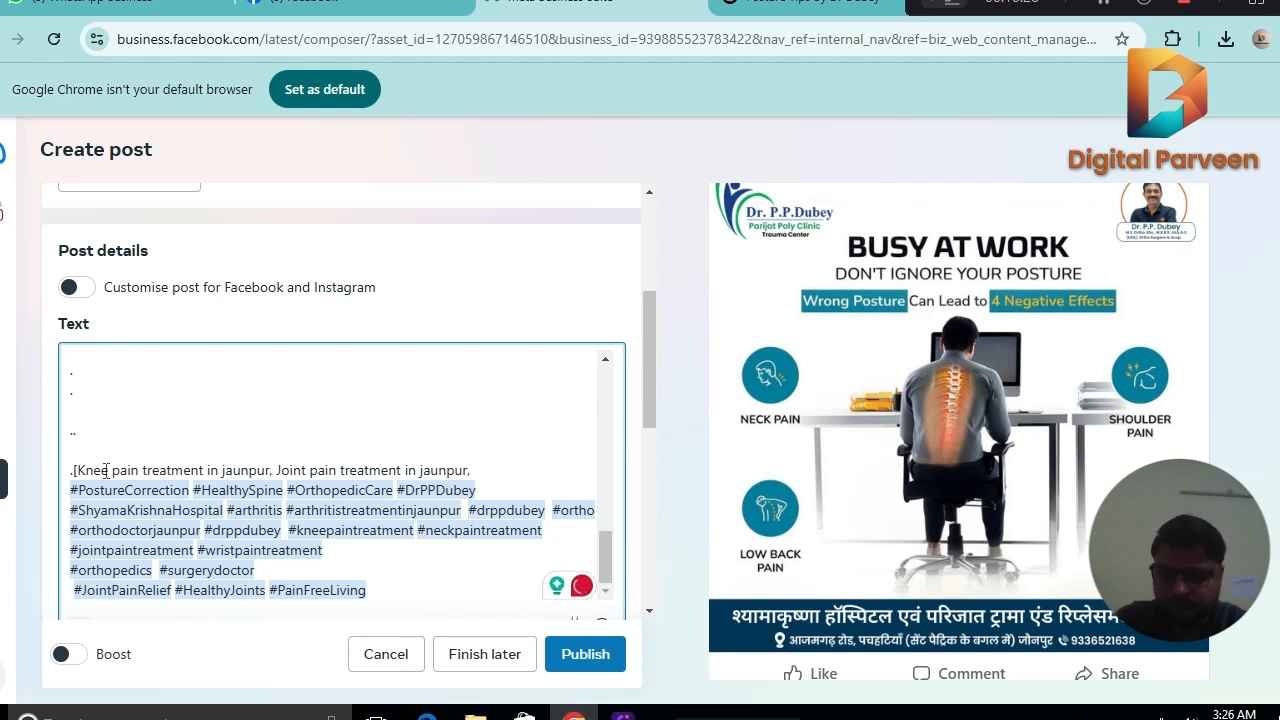
text(, Best )
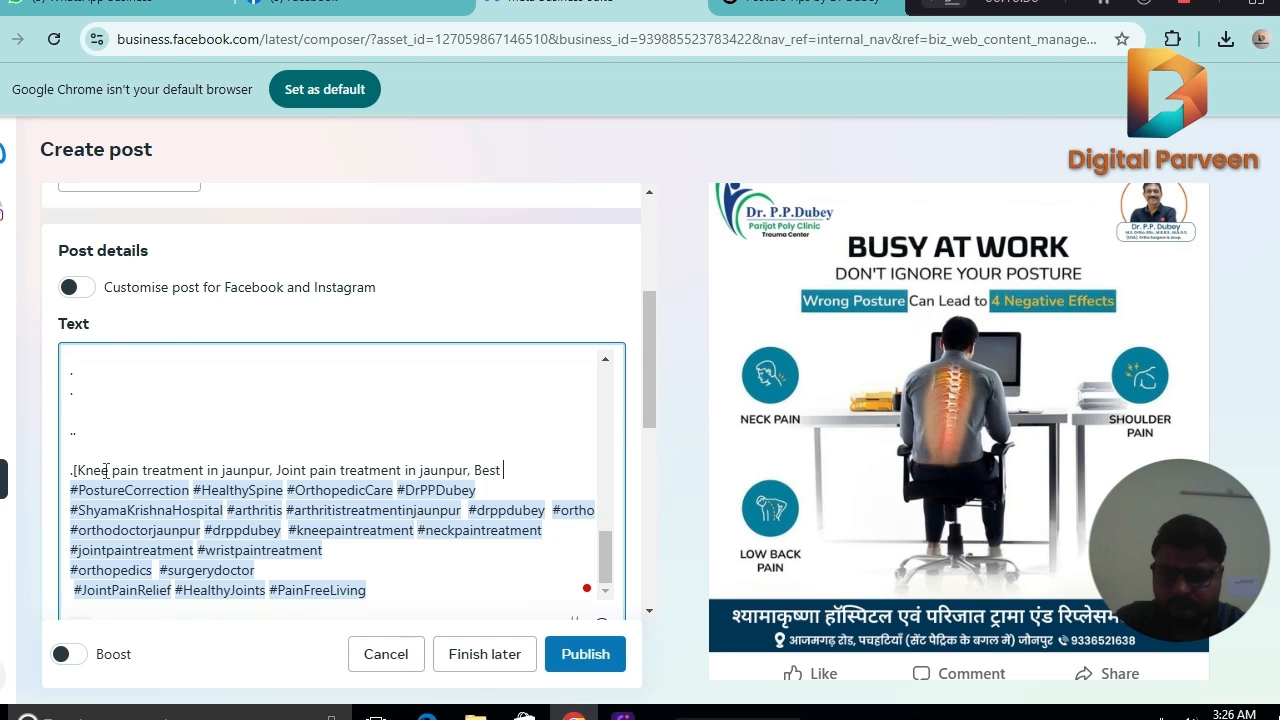
text(ortho)
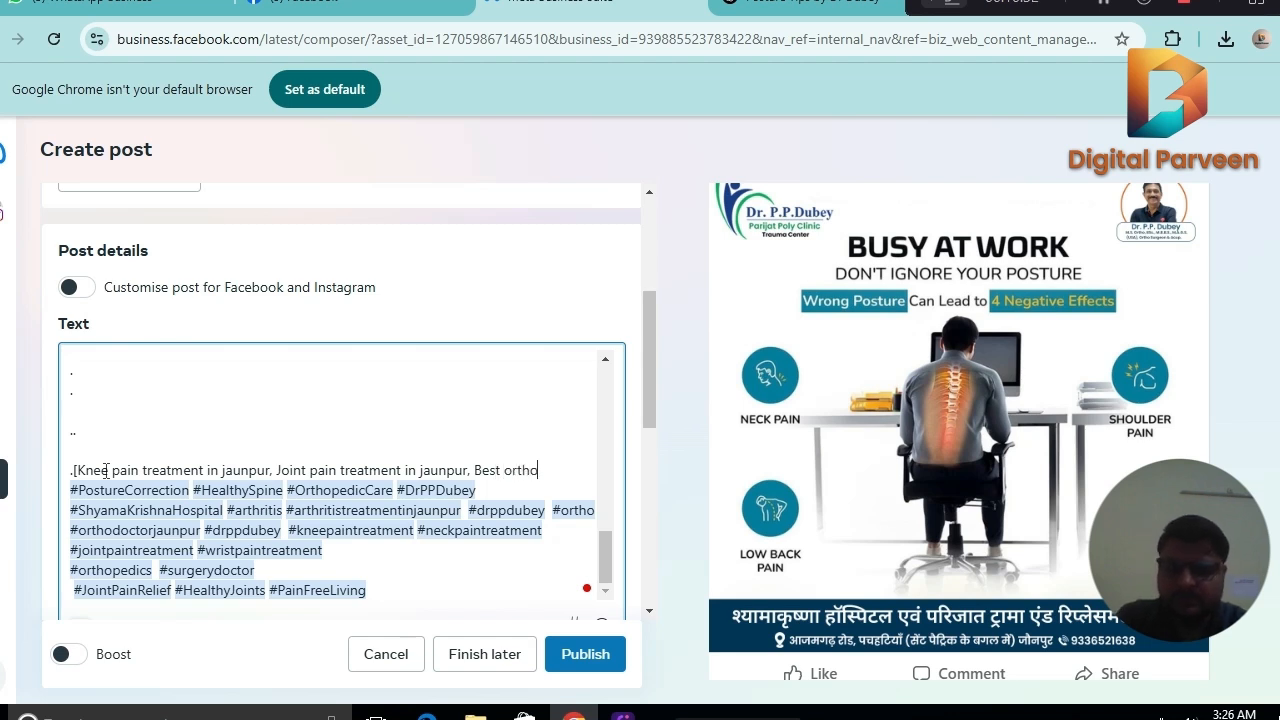
text( doctor in Jaun)
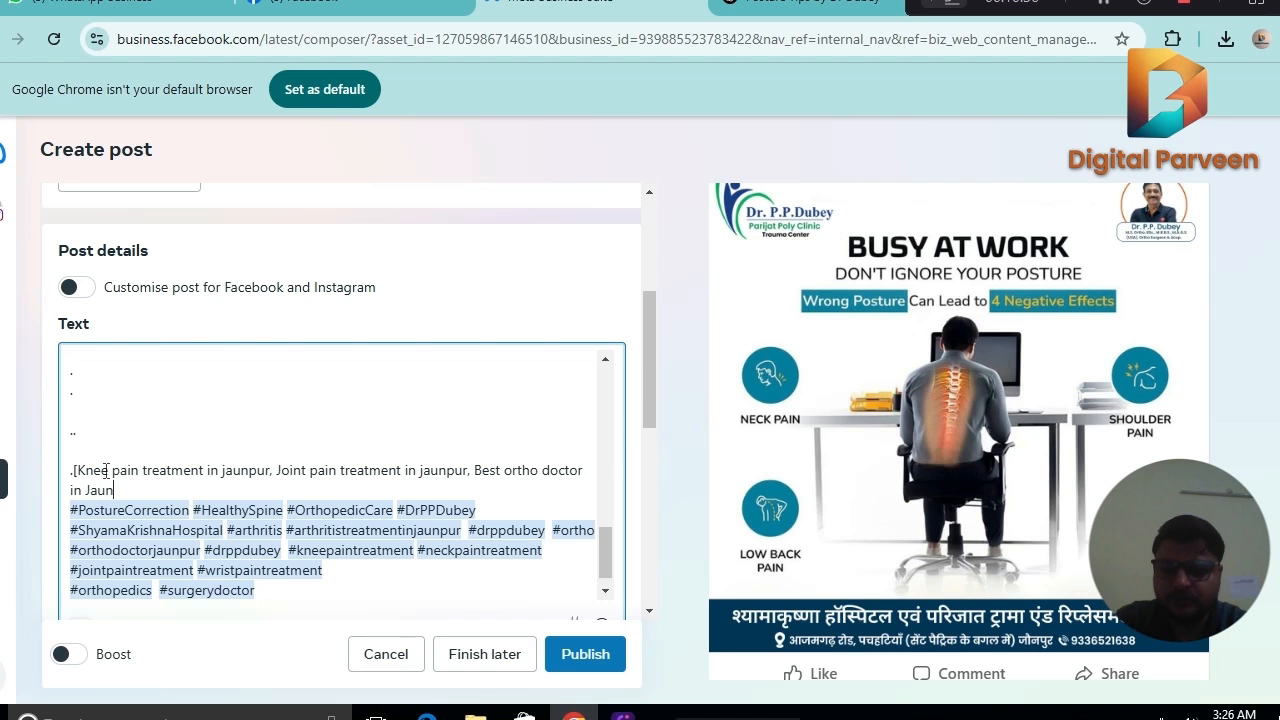
text(pur)
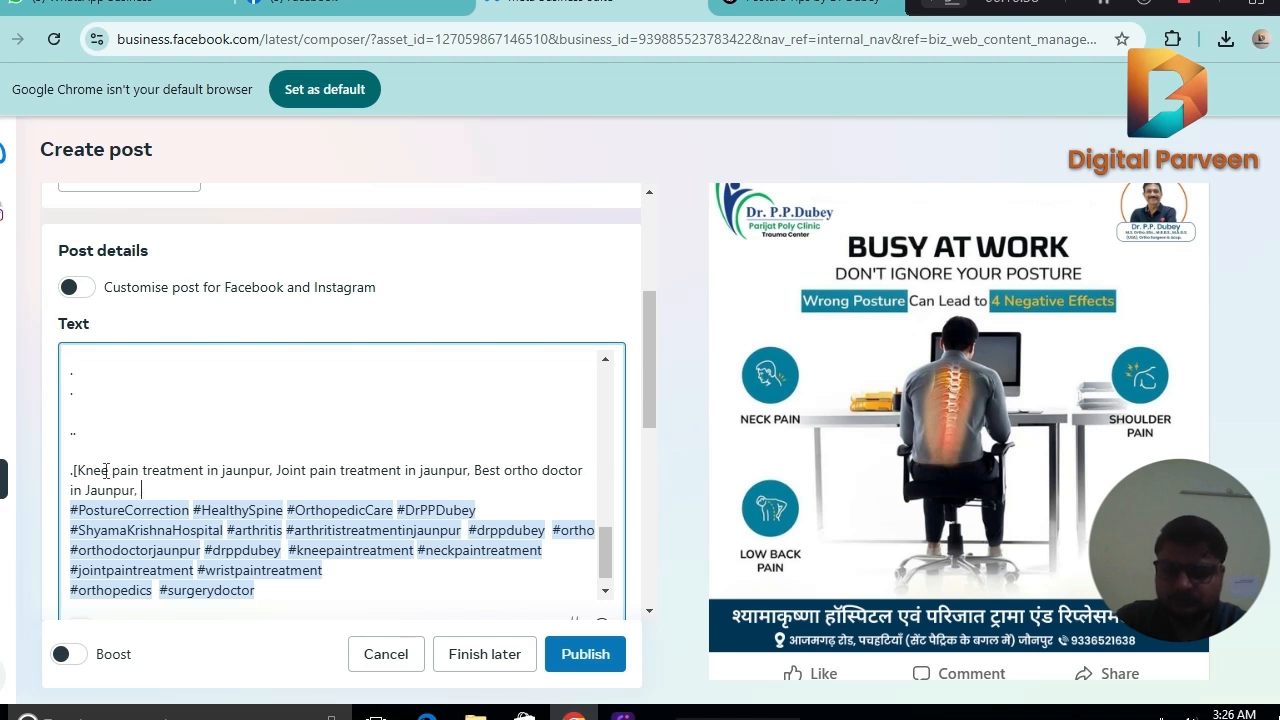
text(, Best)
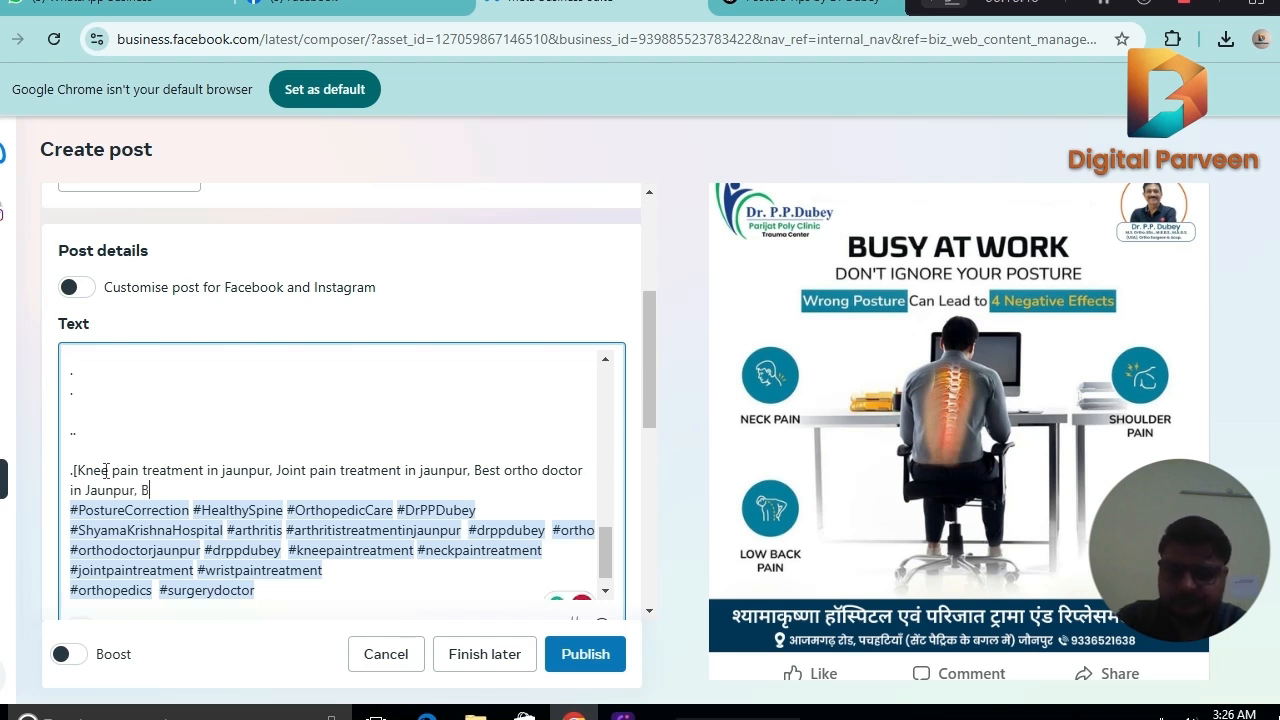
text( lower bac)
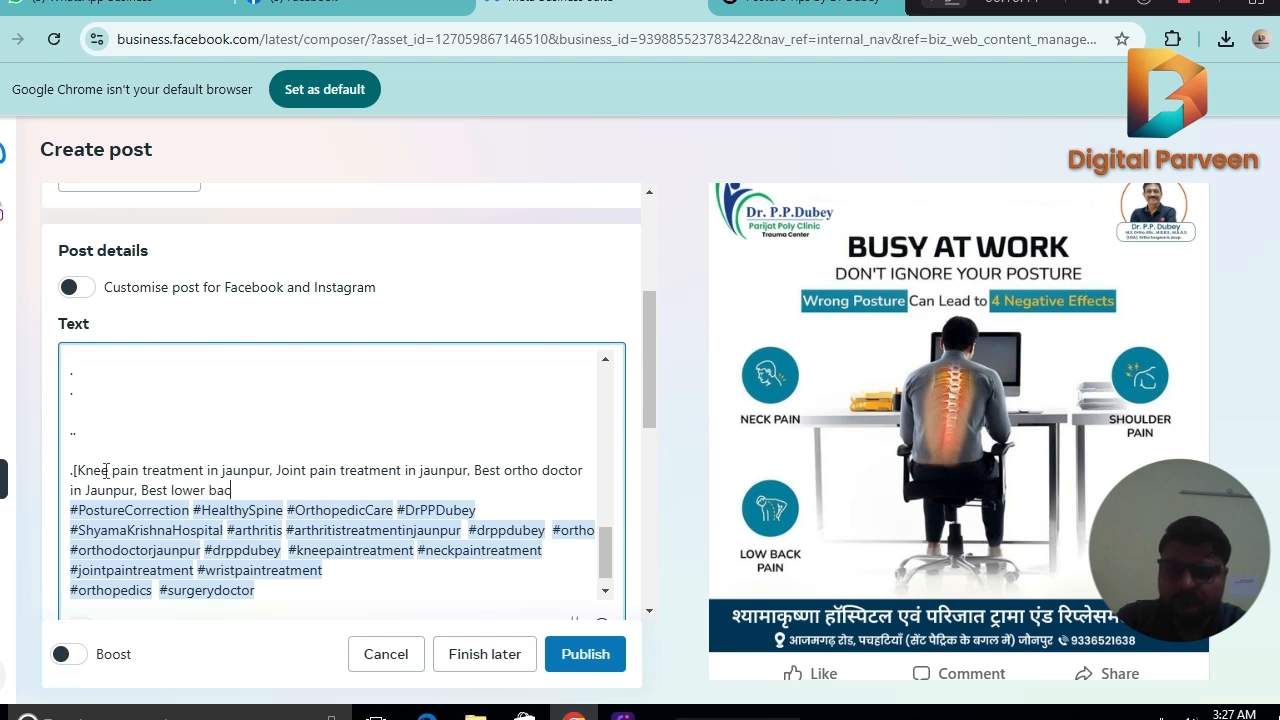
text(k treatment)
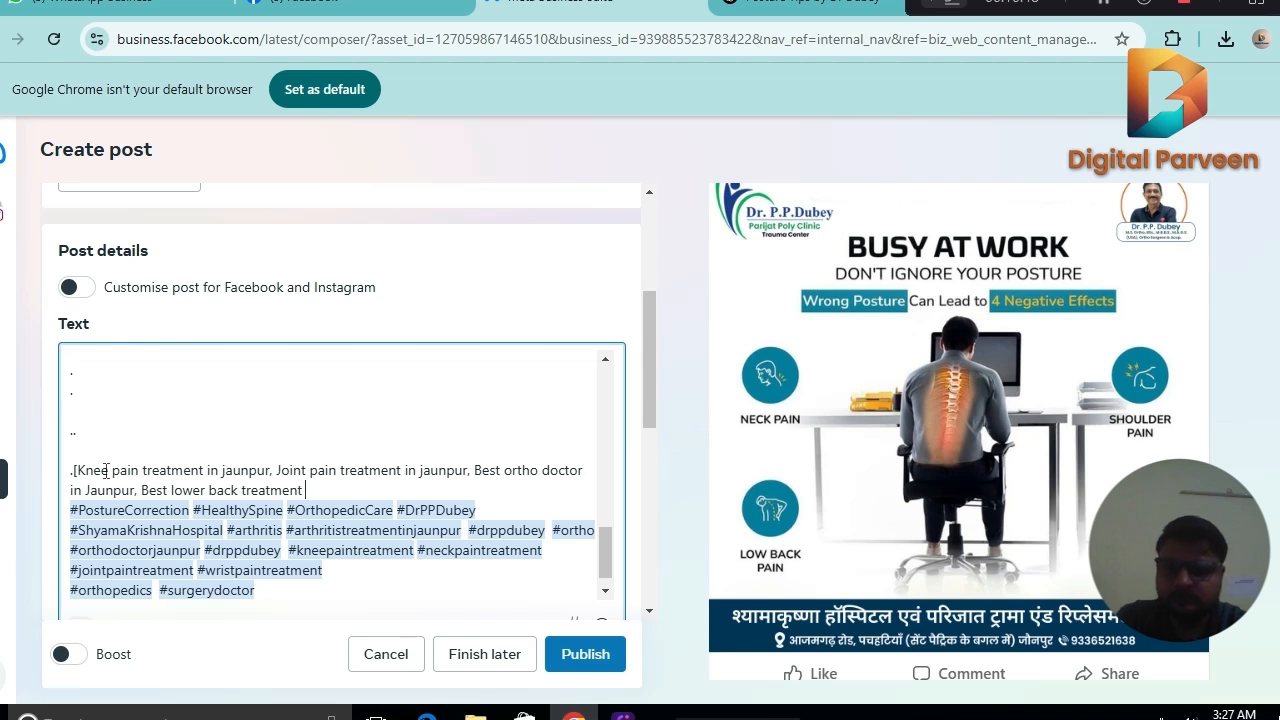
text( in jaun)
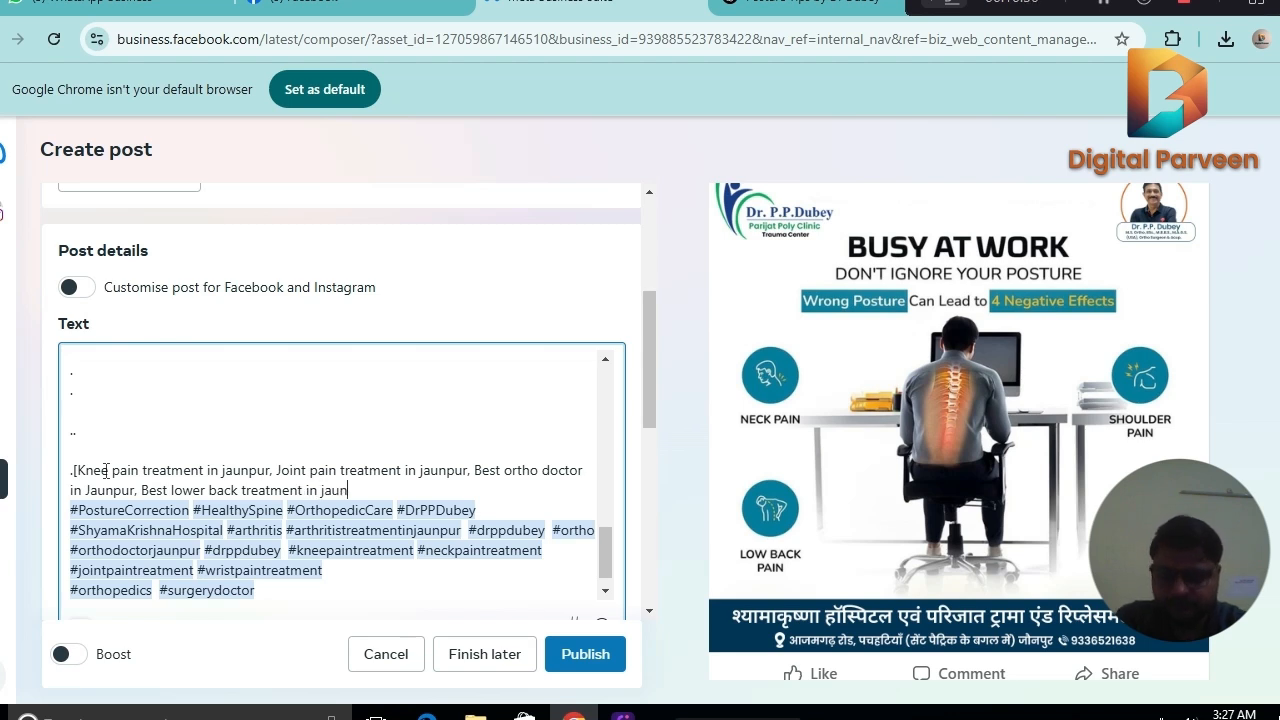
text(pur)
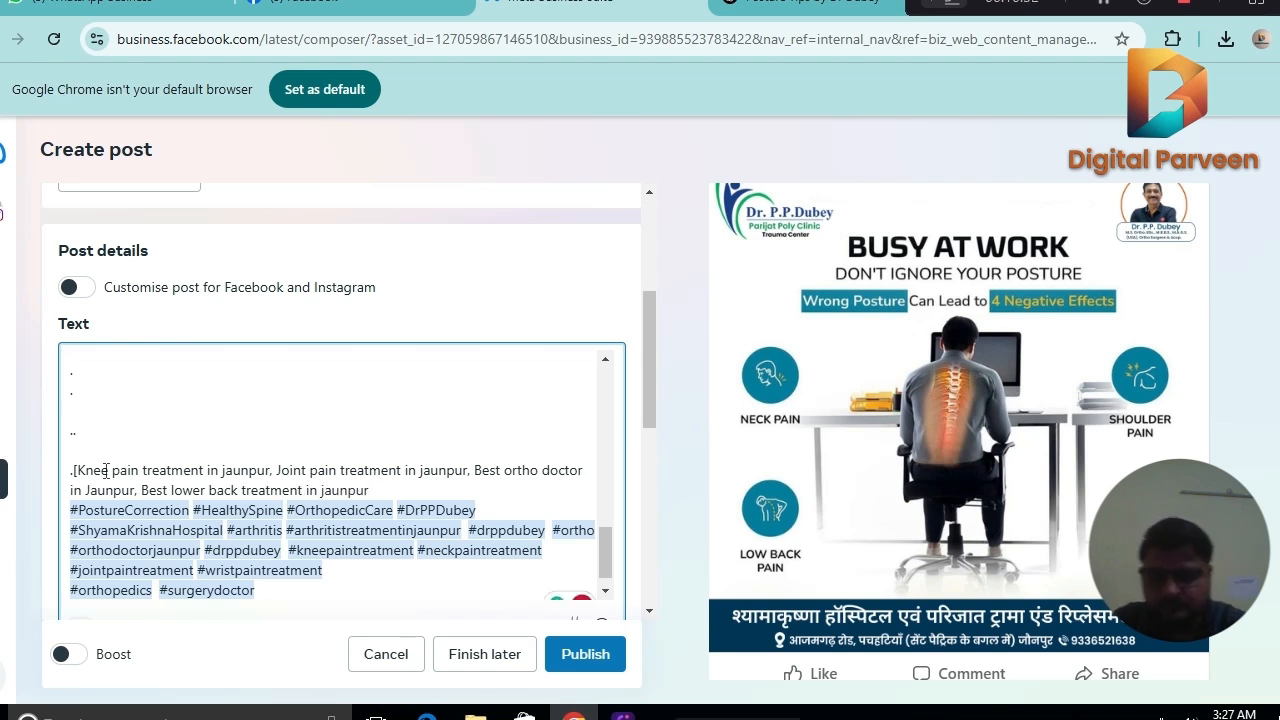
text(,)
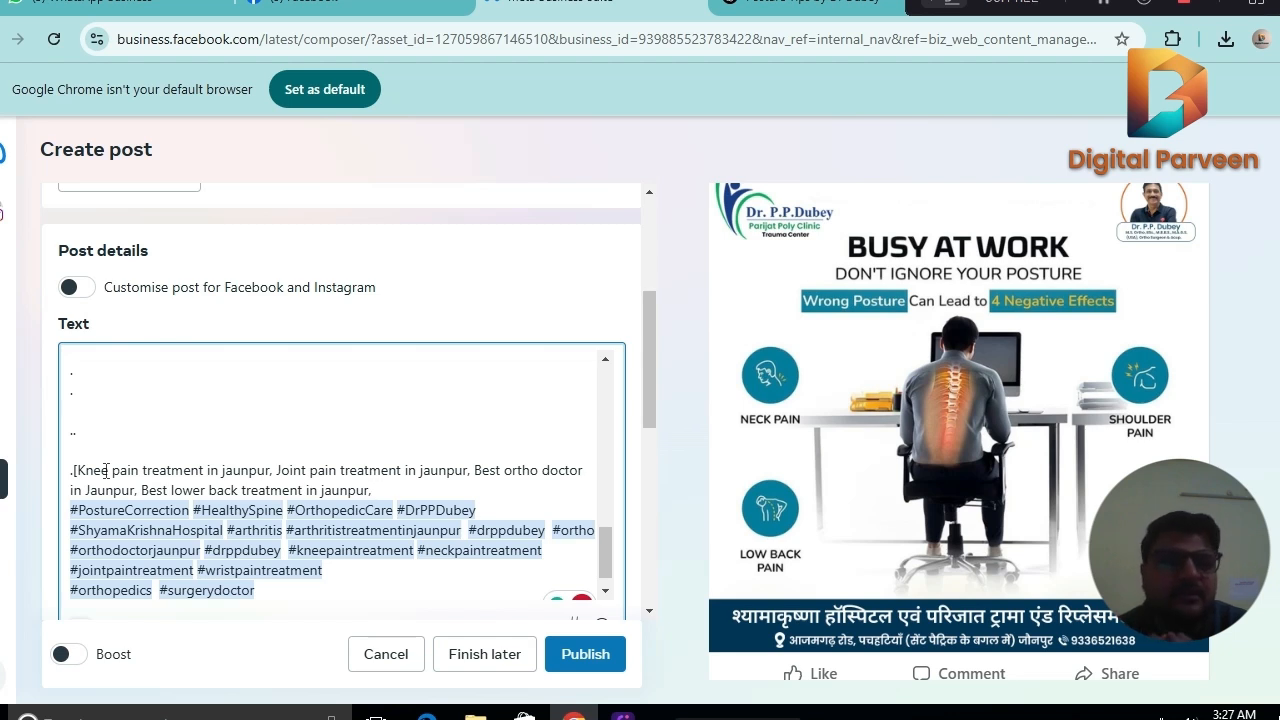
Close the keyword list with "Neck pain treatment in jaunpur]" and separate it from the hashtag block with blank lines.
text(Neck pain treatment in)
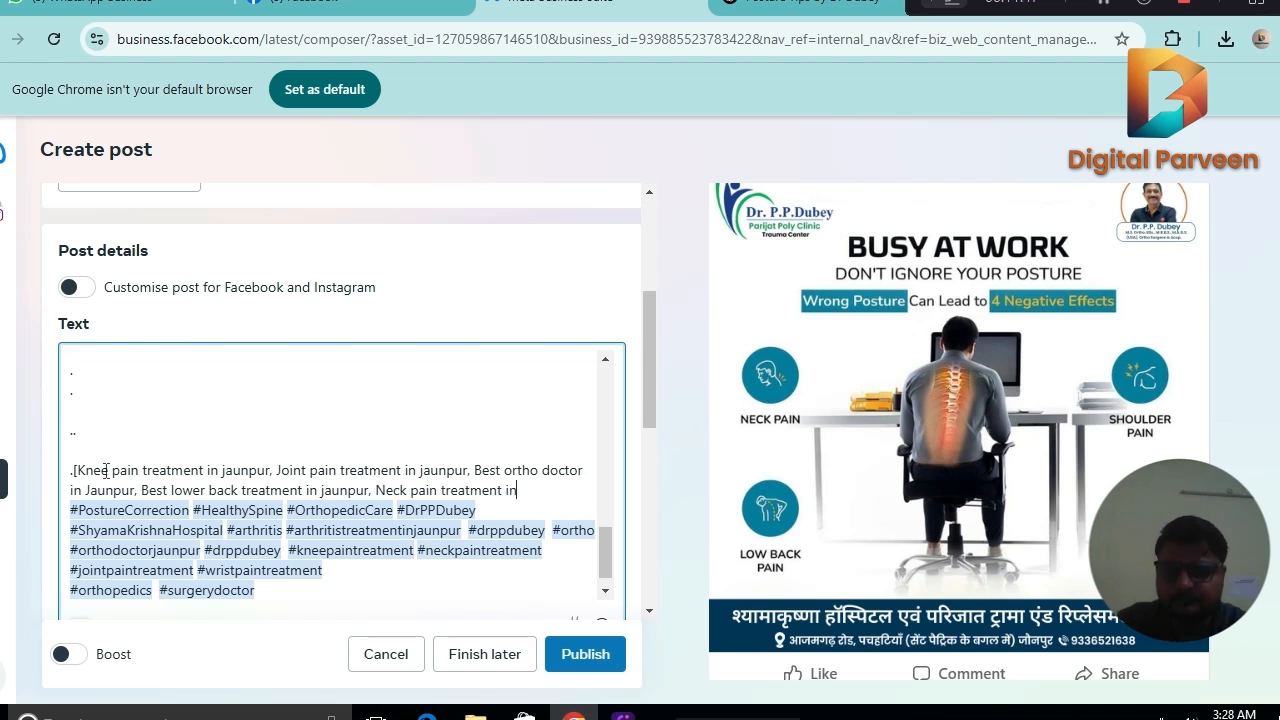
text( jaunpur)
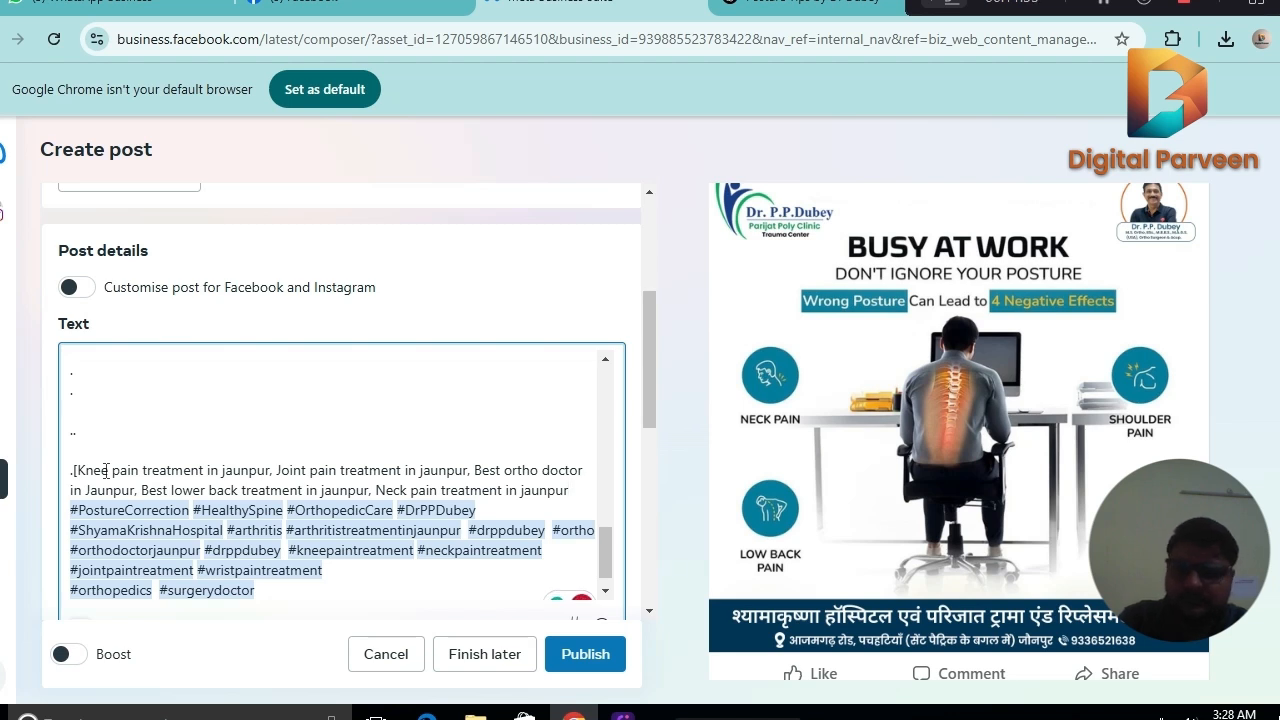
key(Return)
key(Return)
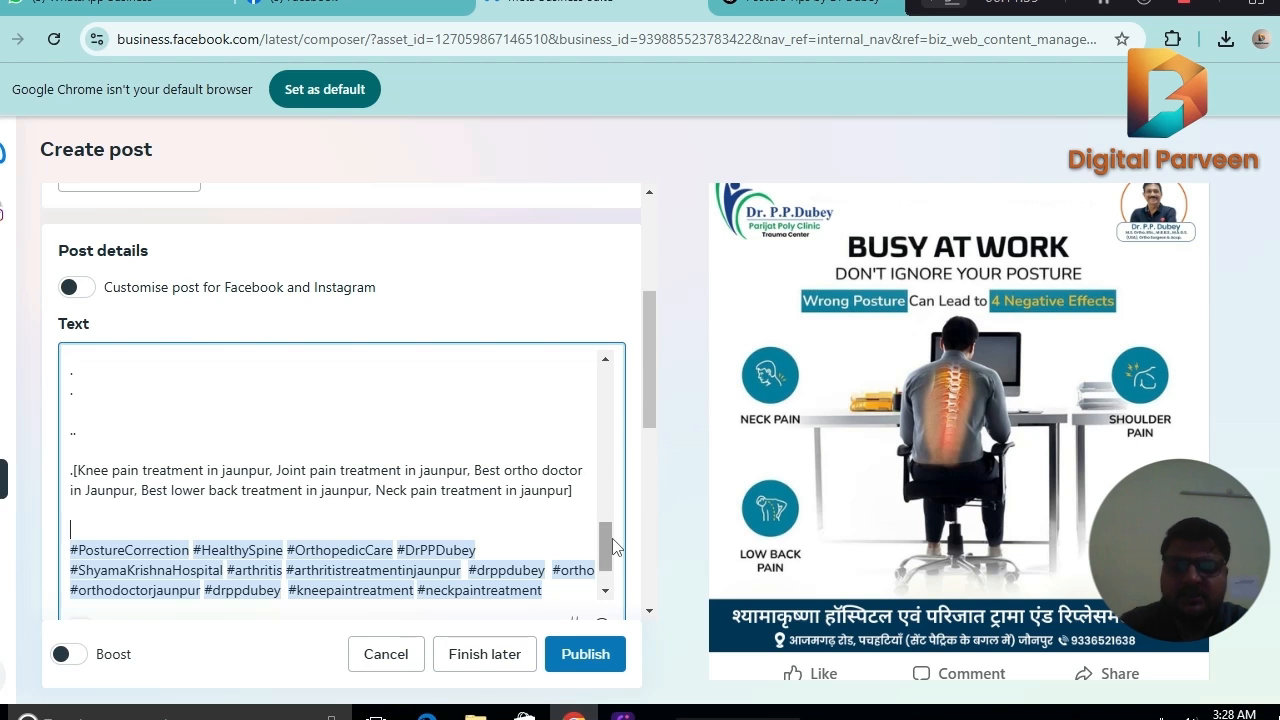
Insert a blank line between the phone number and the YouTube link, and two more empty lines below the Hindi hospital name.
drag(603, 545, 606, 455)
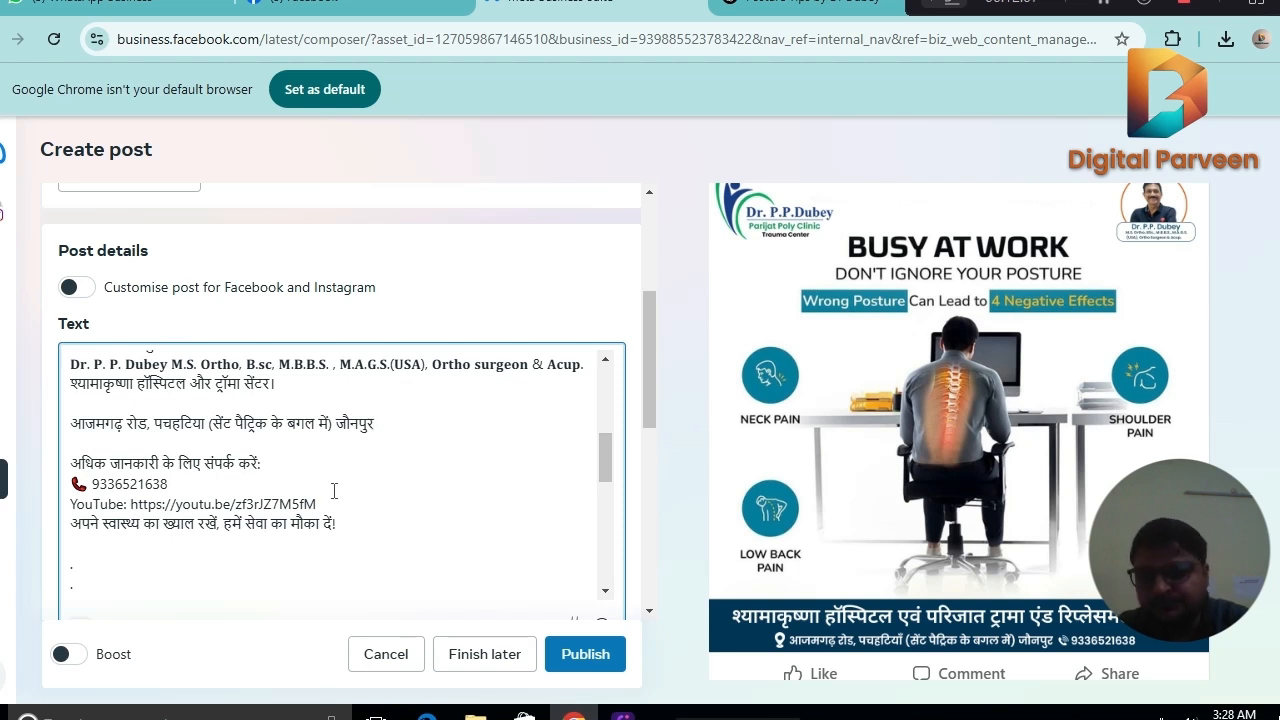
drag(606, 458, 610, 450)
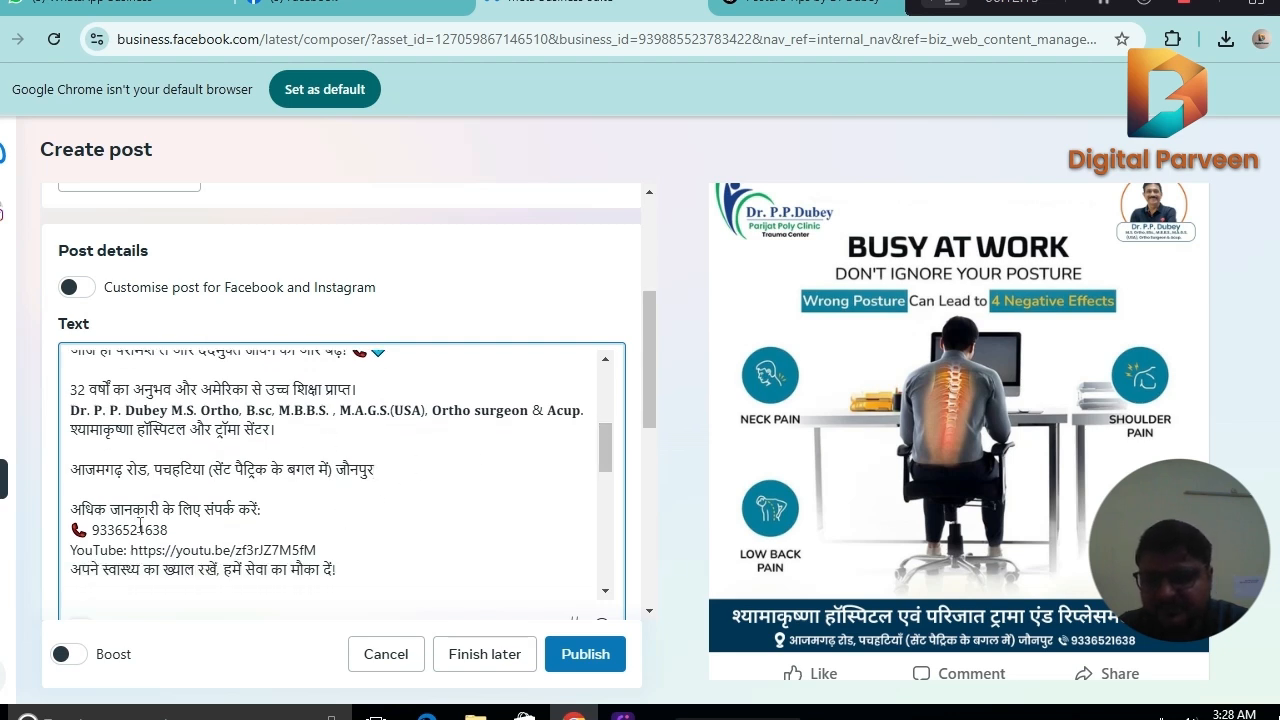
click(173, 529)
key(Return)
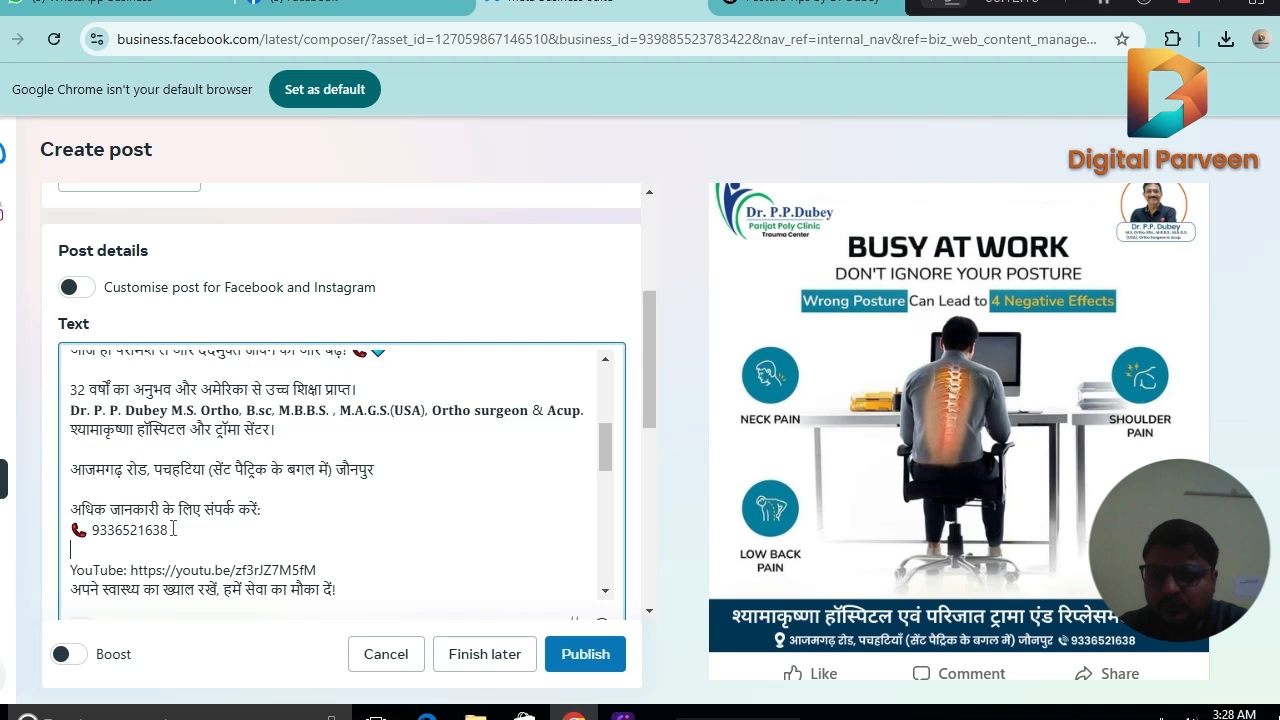
click(302, 432)
key(Return)
key(Return)
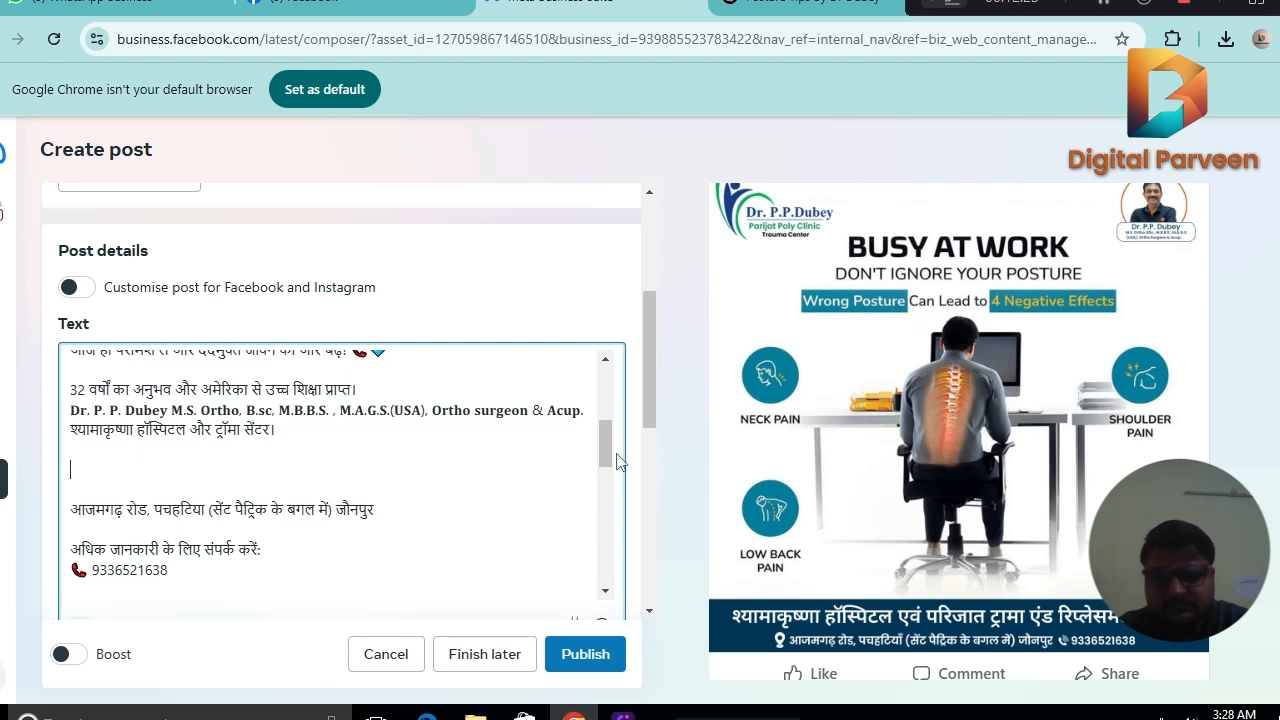
drag(606, 443, 632, 595)
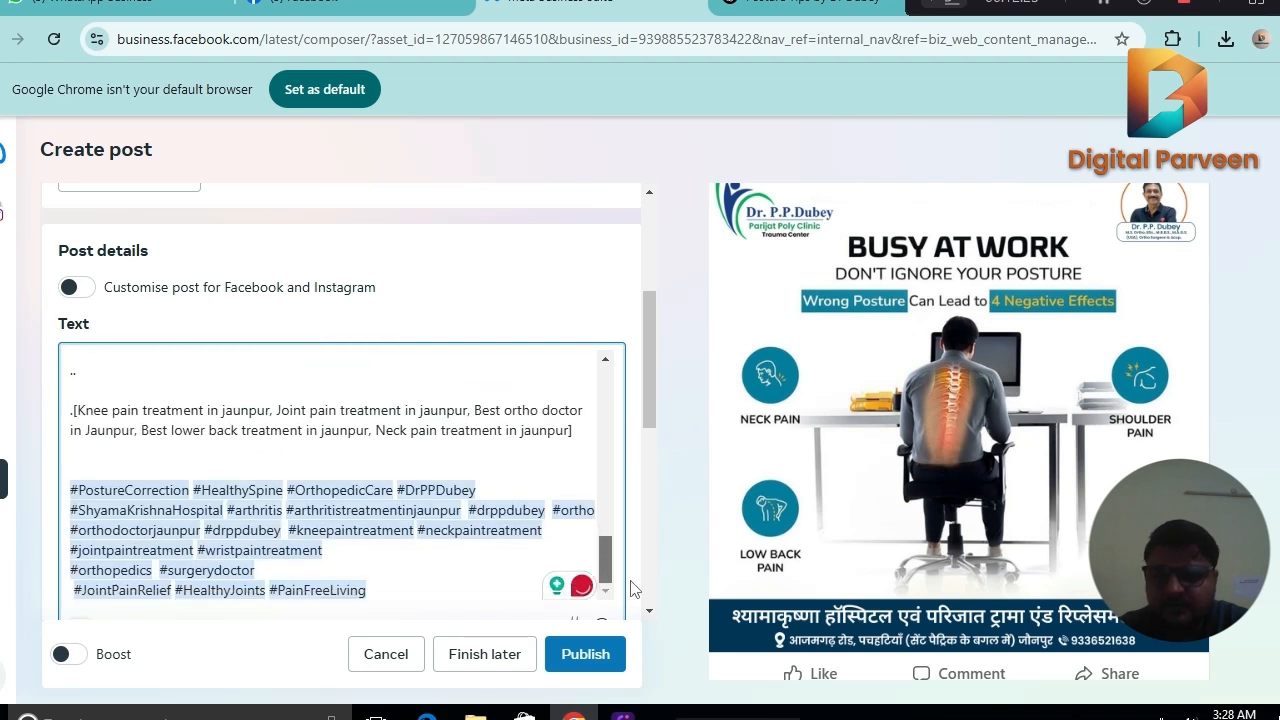
key(Delete)
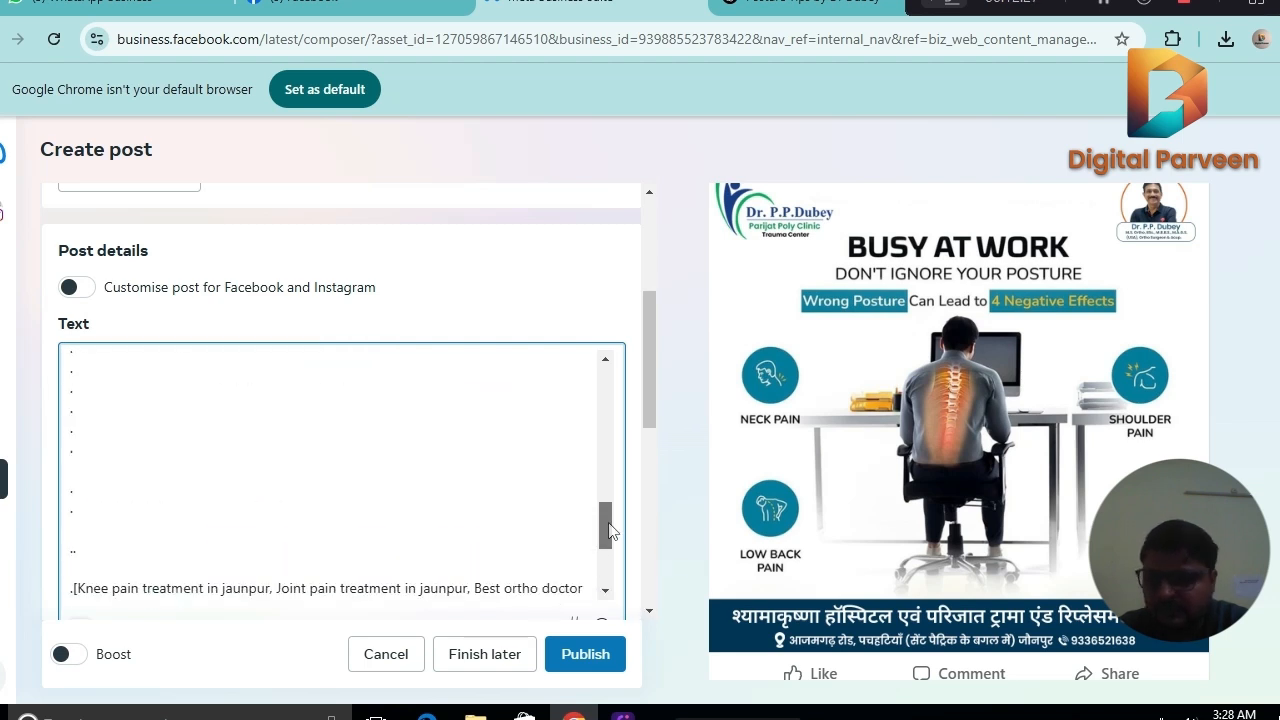
drag(608, 525, 605, 457)
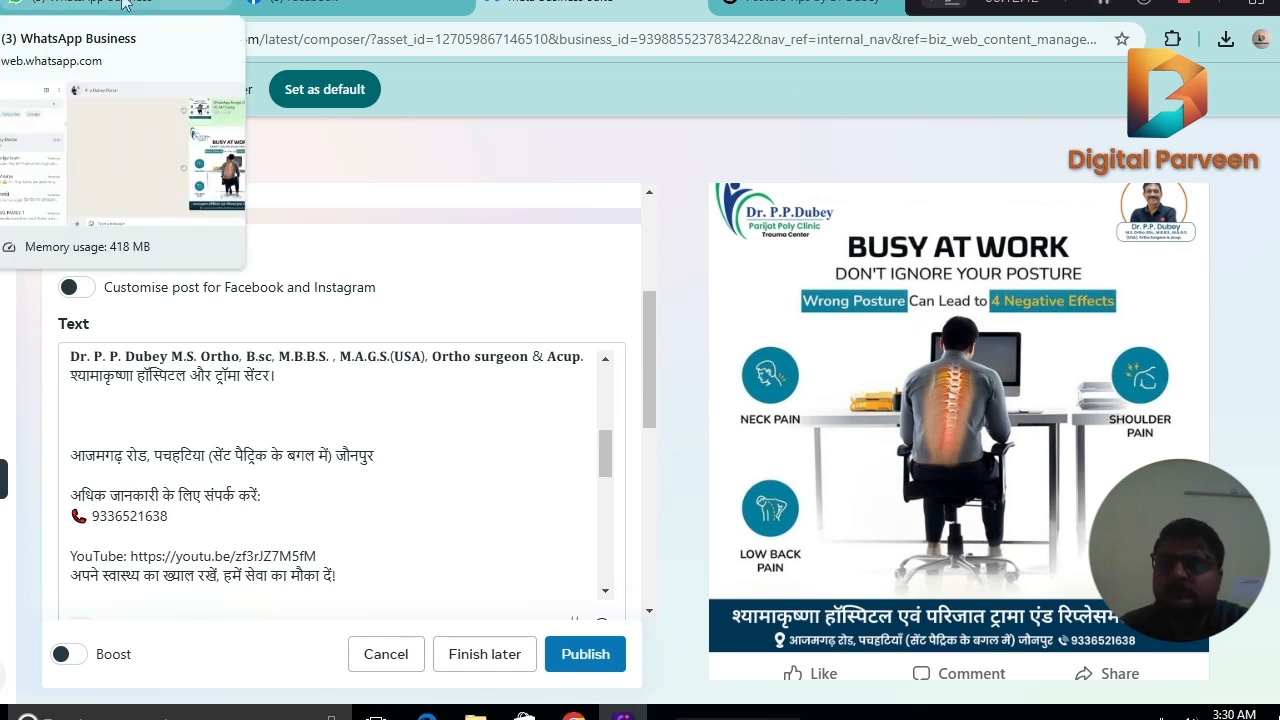
click(122, 4)
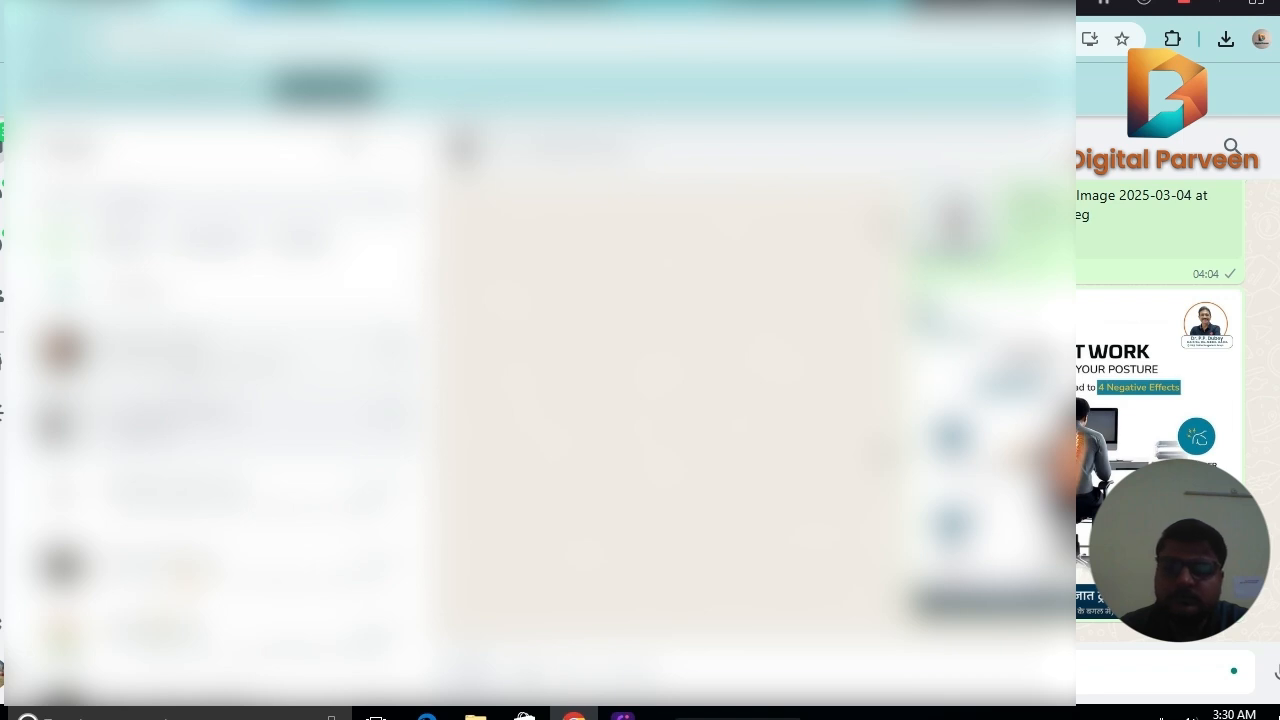
click(240, 350)
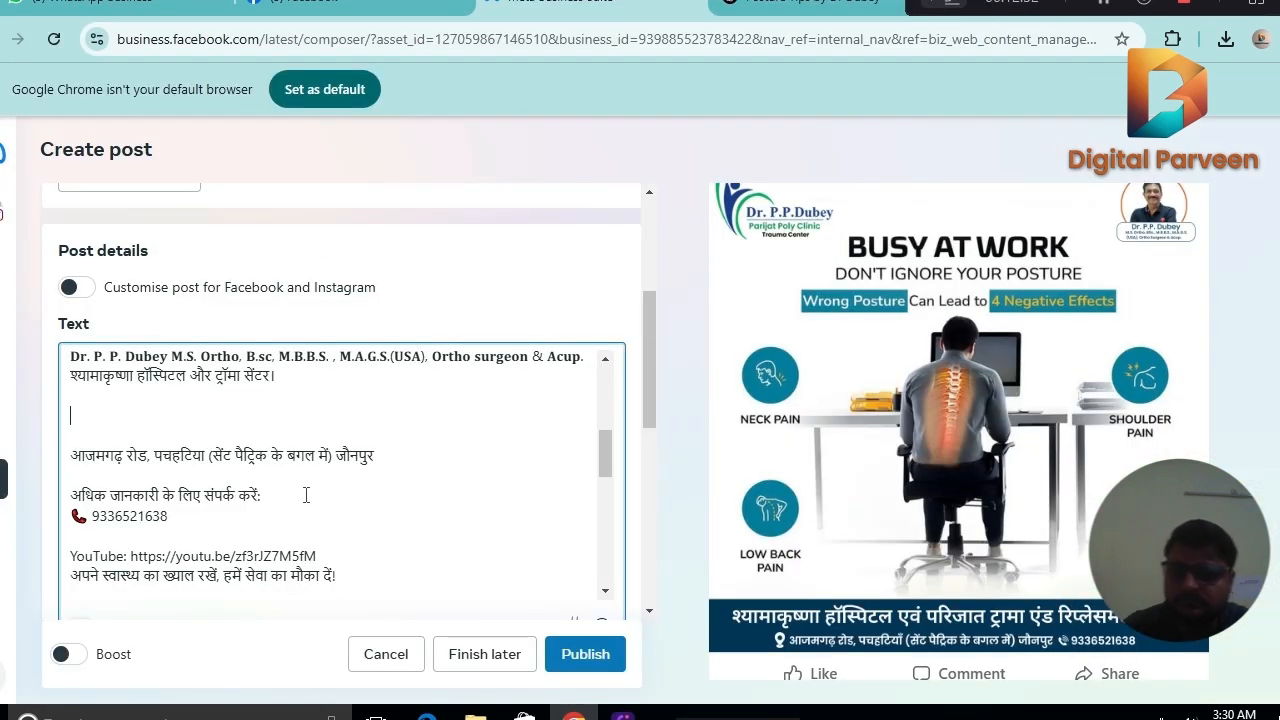
text(📍hh)
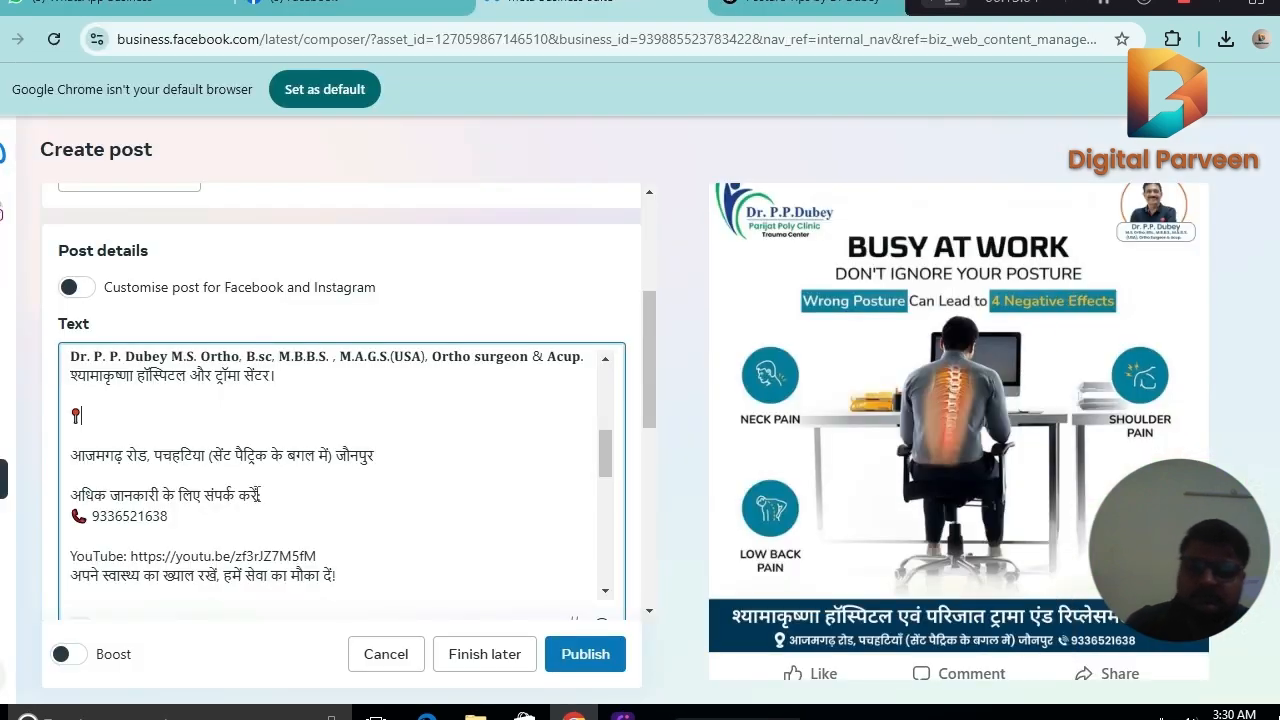
text(https://g.co/kgs/1UUeG7w)
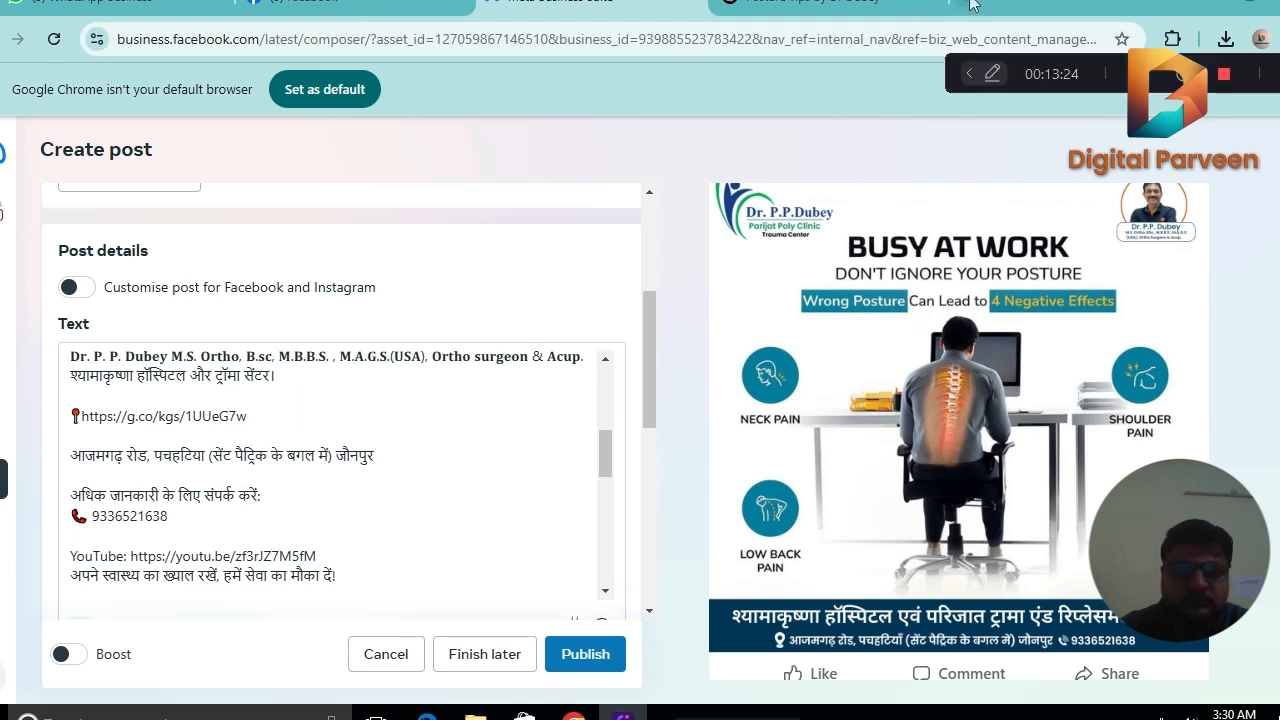
Search Google in a new tab for the doctor's name together with "shyama krishna hospital".
click(967, 5)
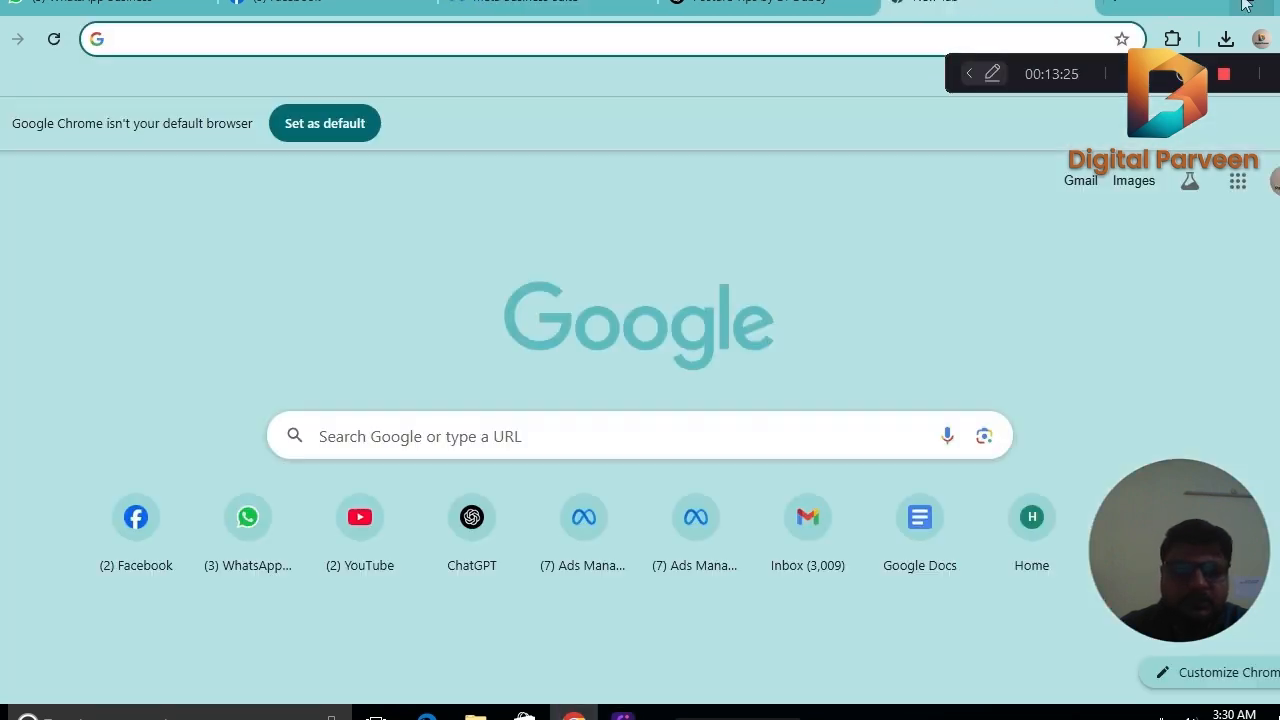
click(660, 38)
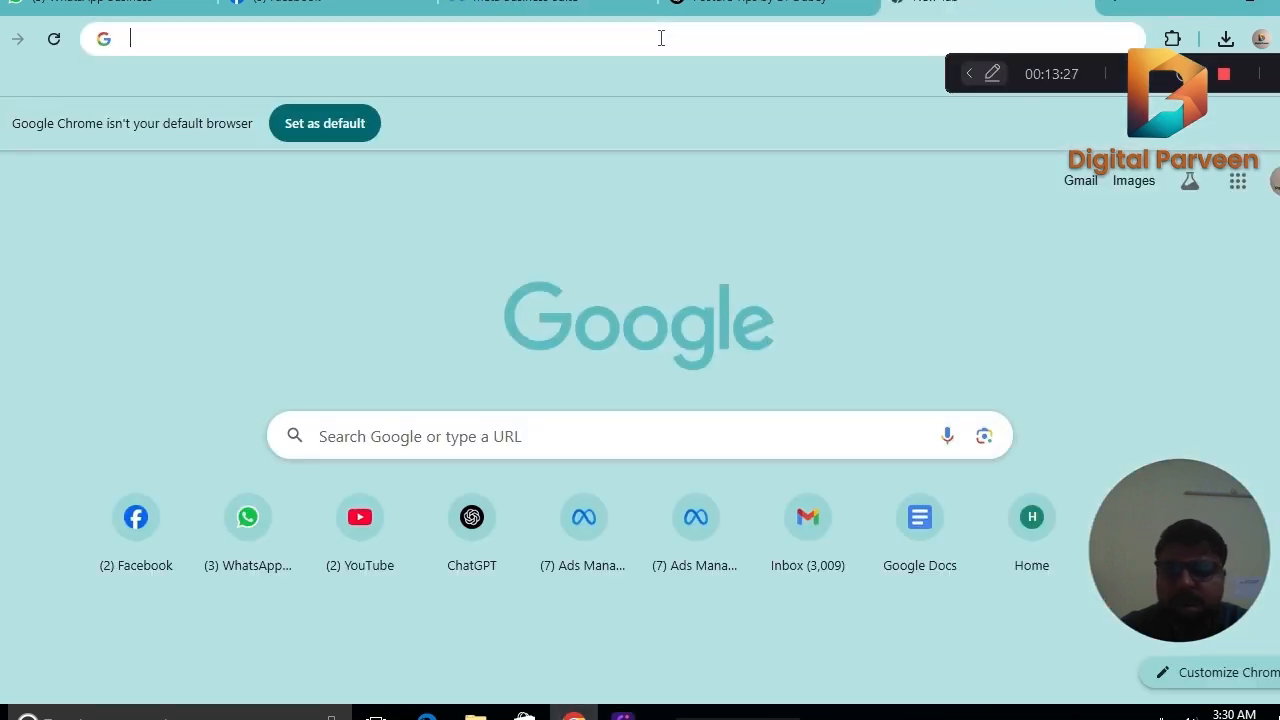
text(d)
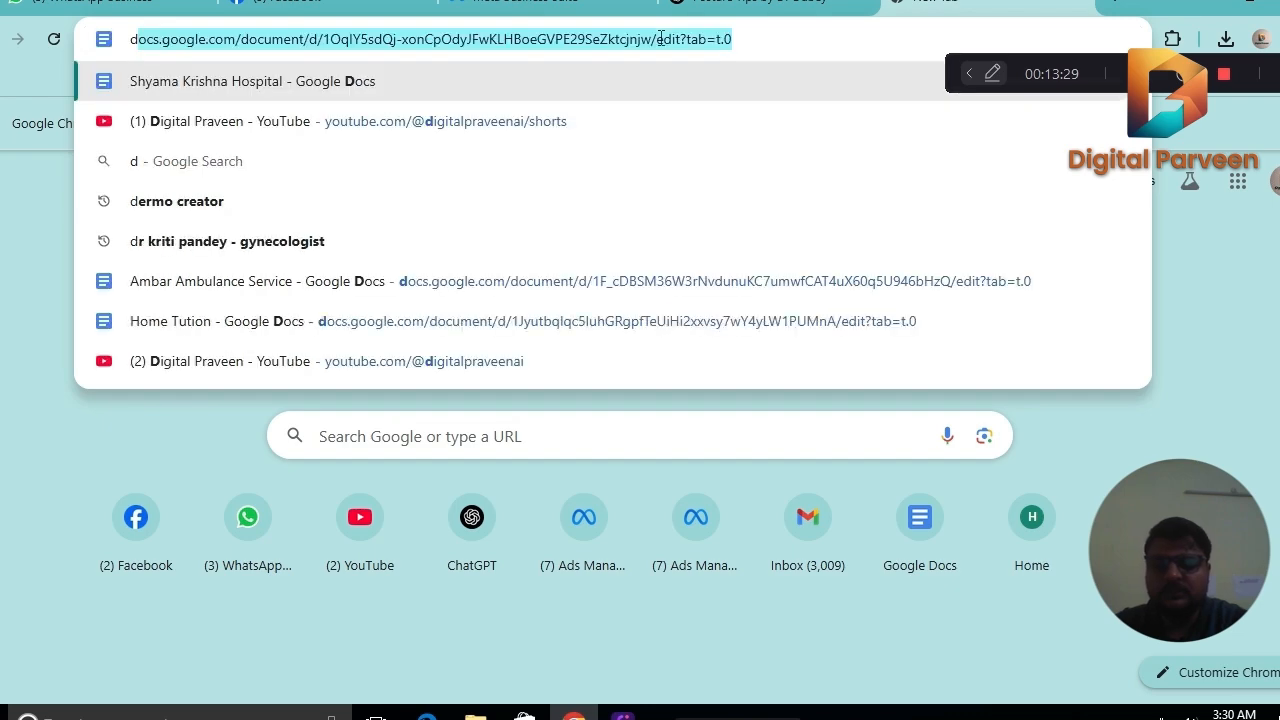
text(r pp)
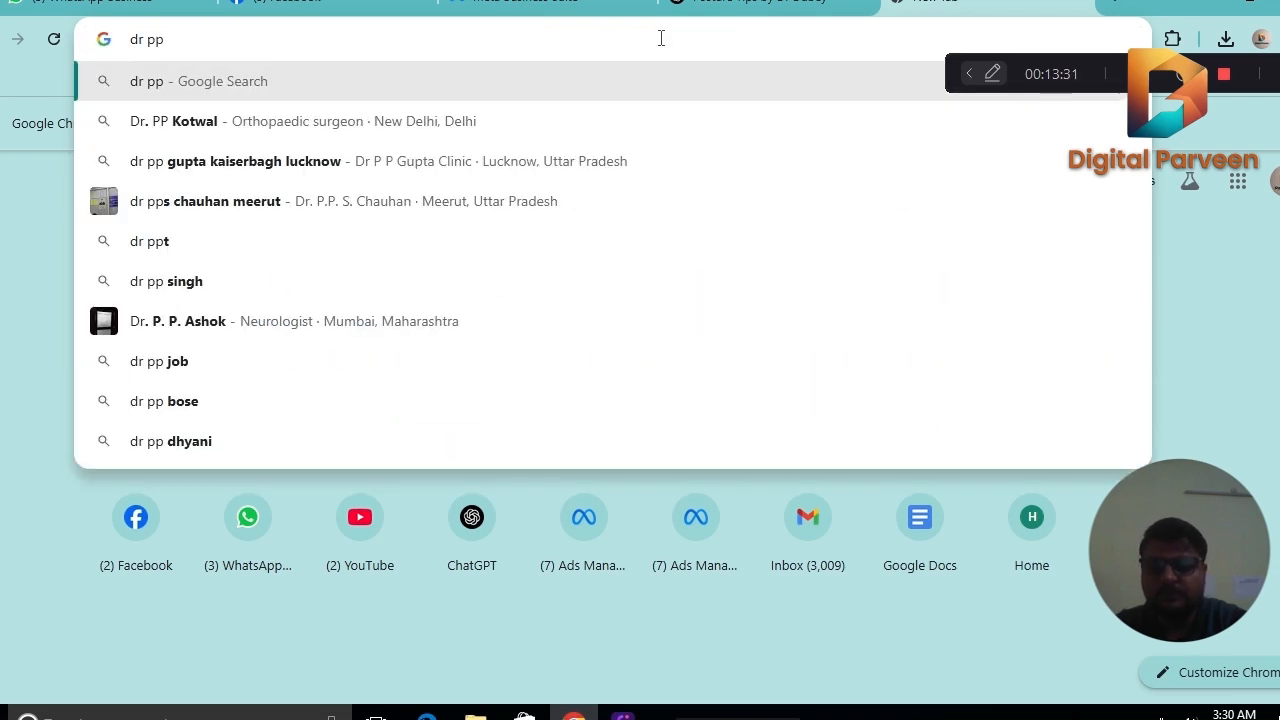
text( dubey)
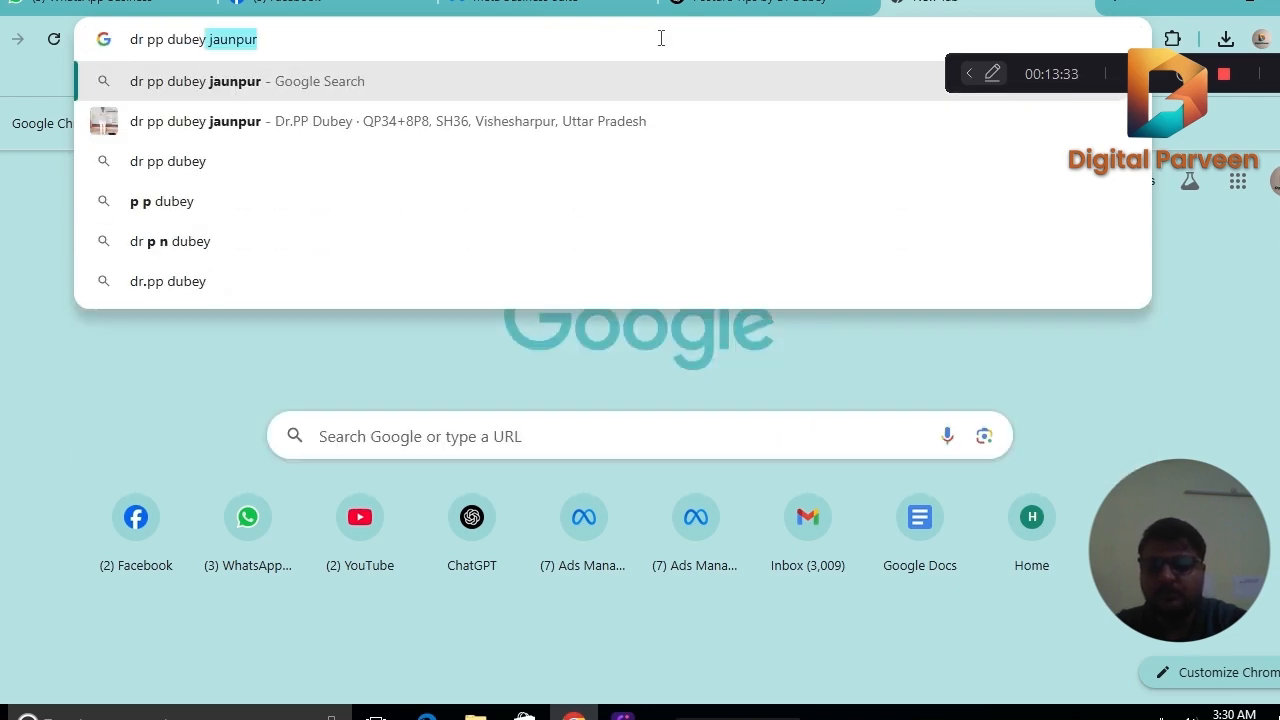
text( shy)
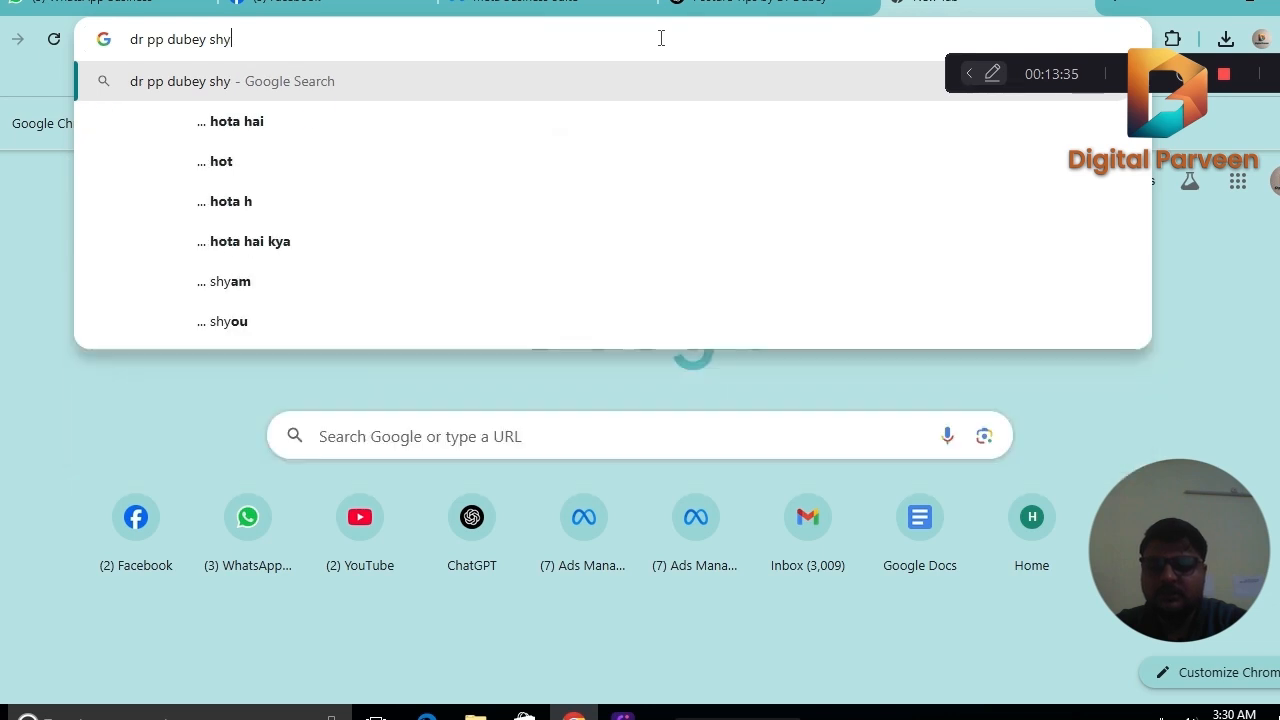
text(ama krishna)
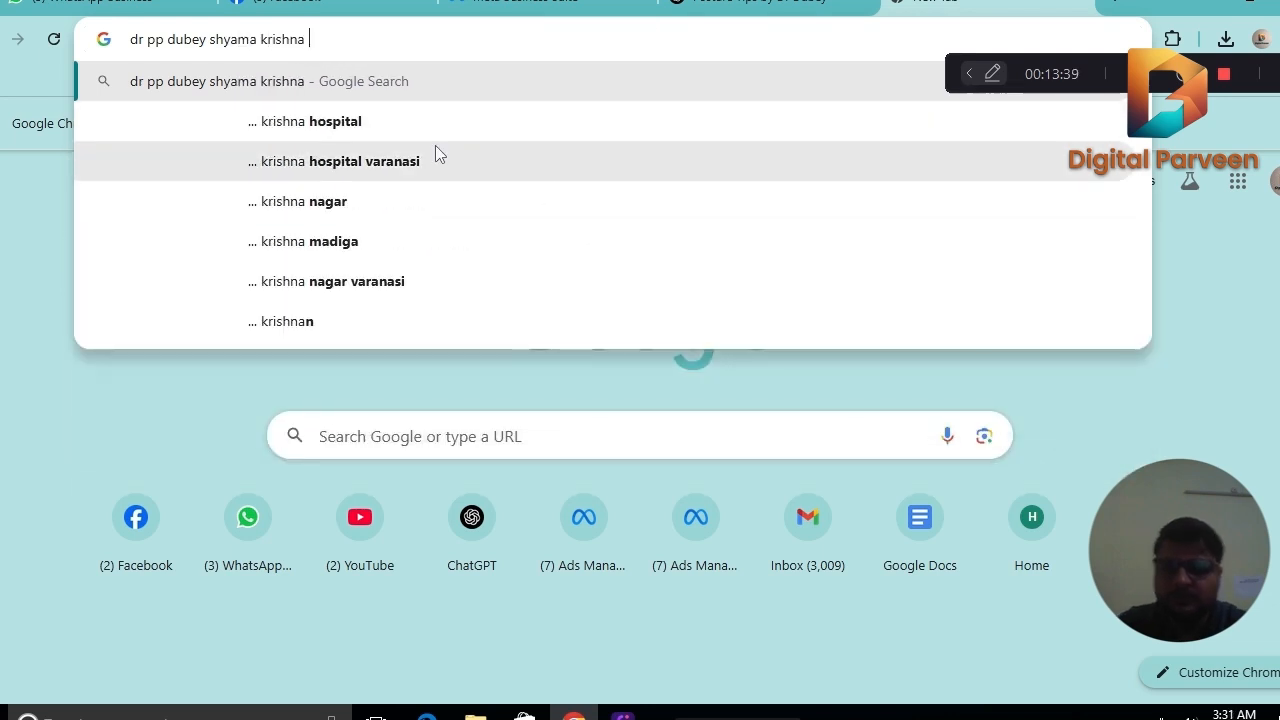
click(405, 130)
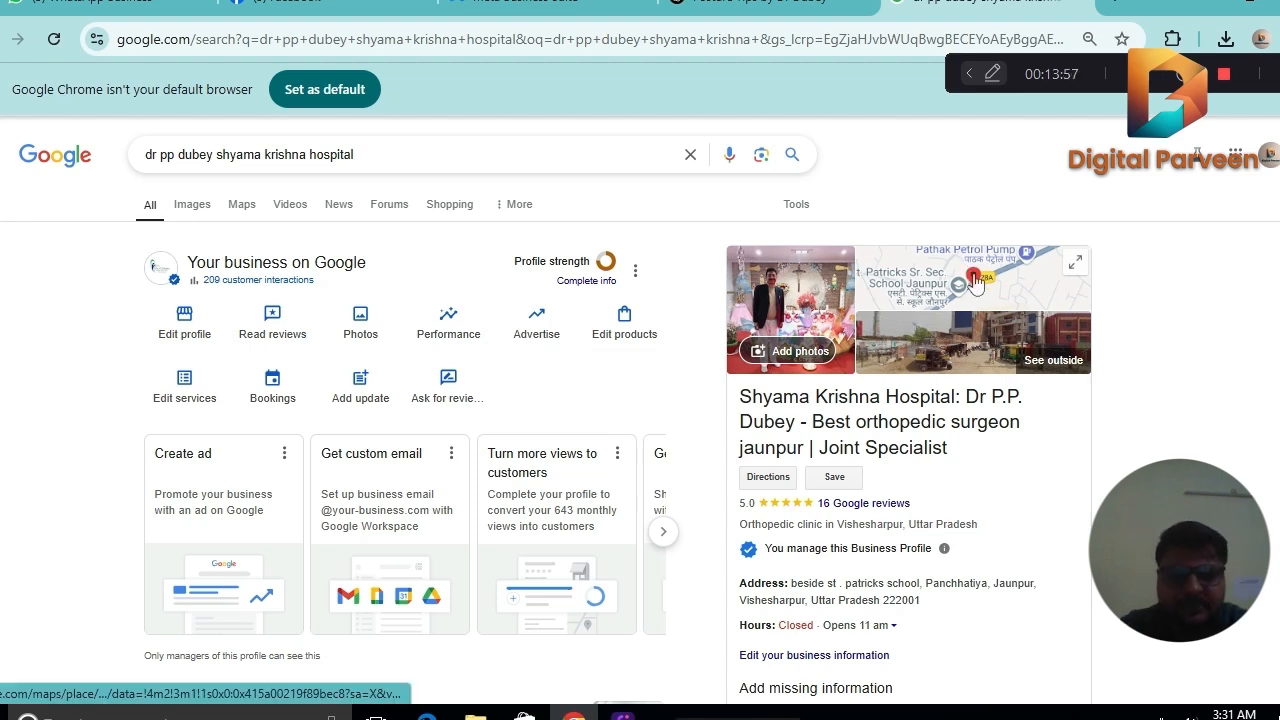
Open the hospital's location in Google Maps and copy its share link to the clipboard.
click(975, 283)
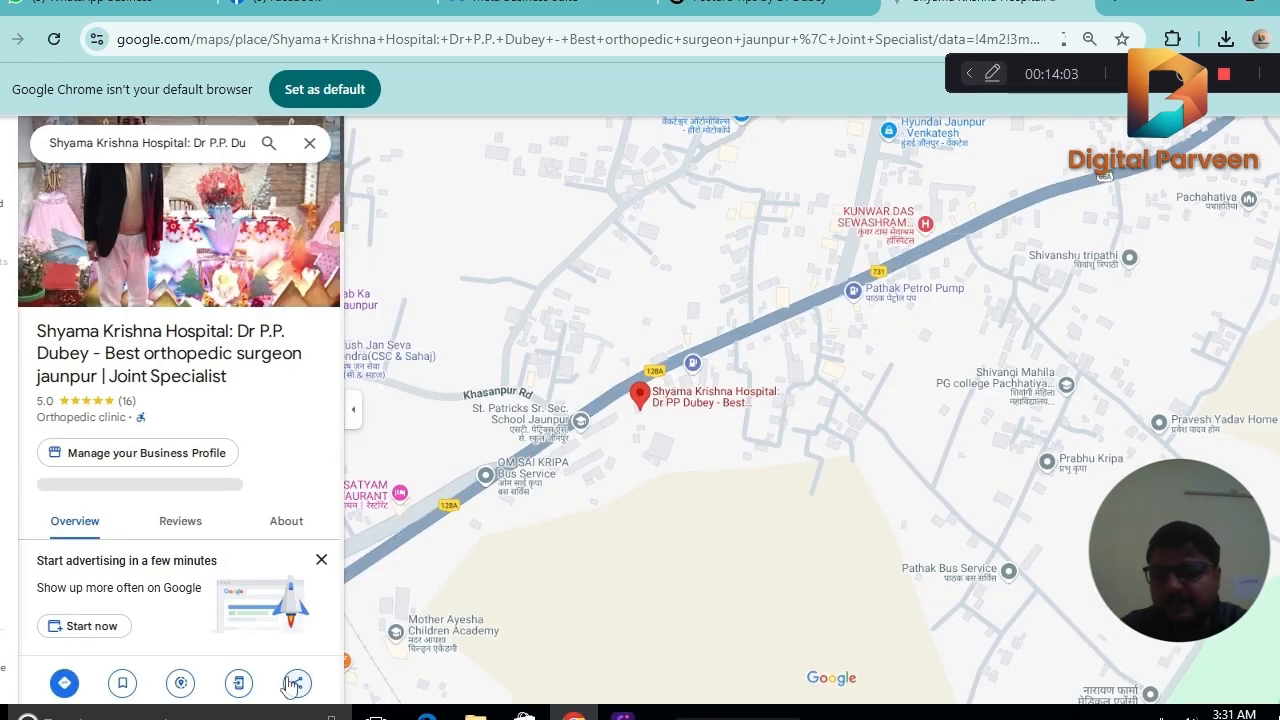
click(296, 683)
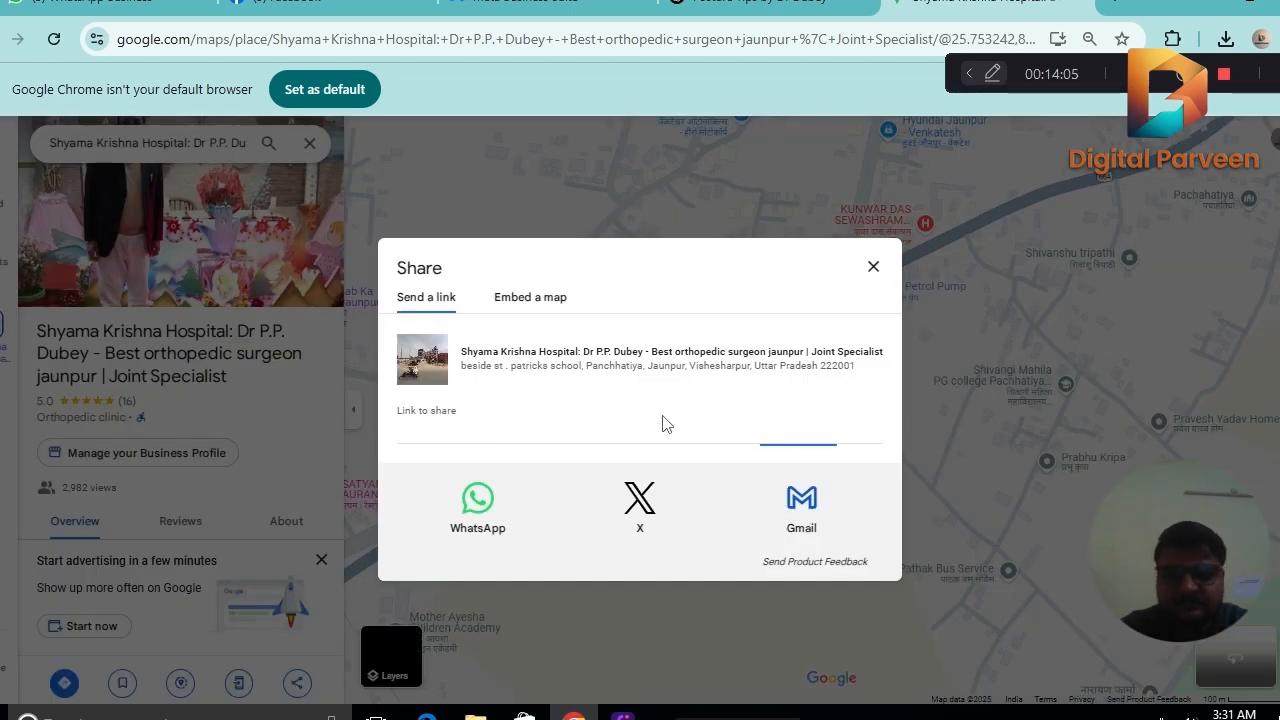
click(829, 438)
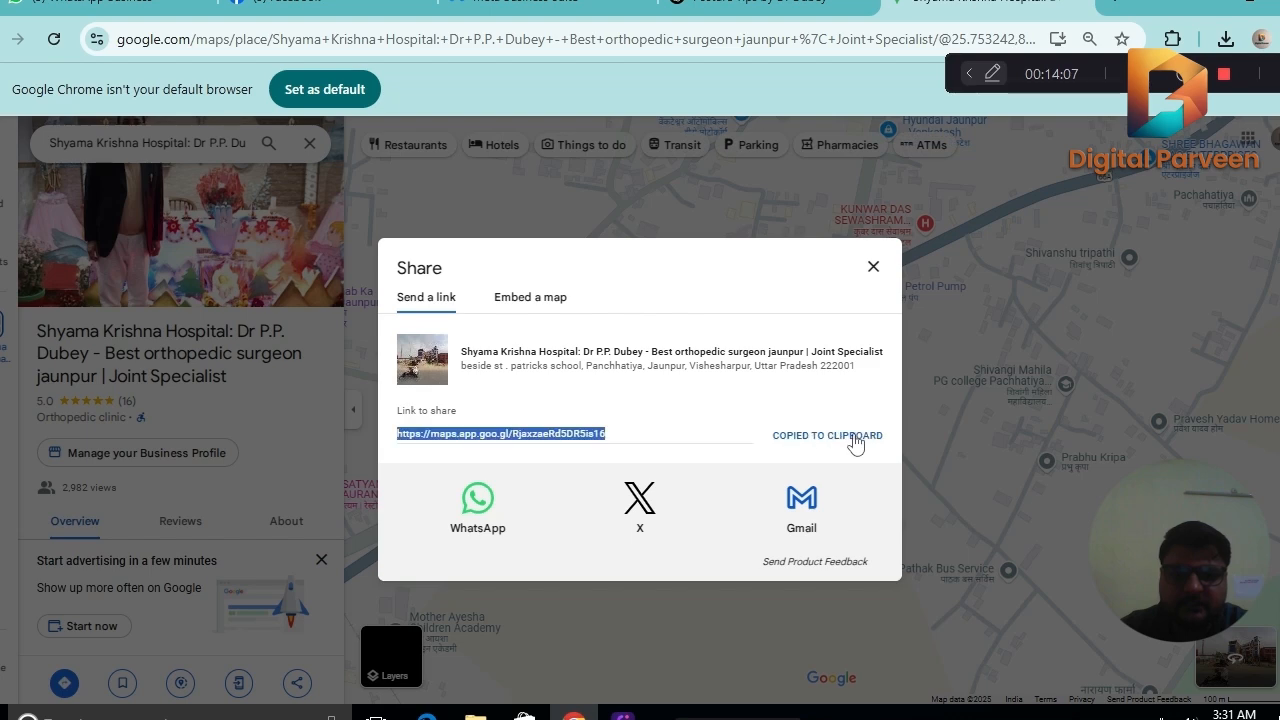
Close the map's share window, return to the post in Meta Business Suite, and enable a set date and time for publishing.
click(873, 268)
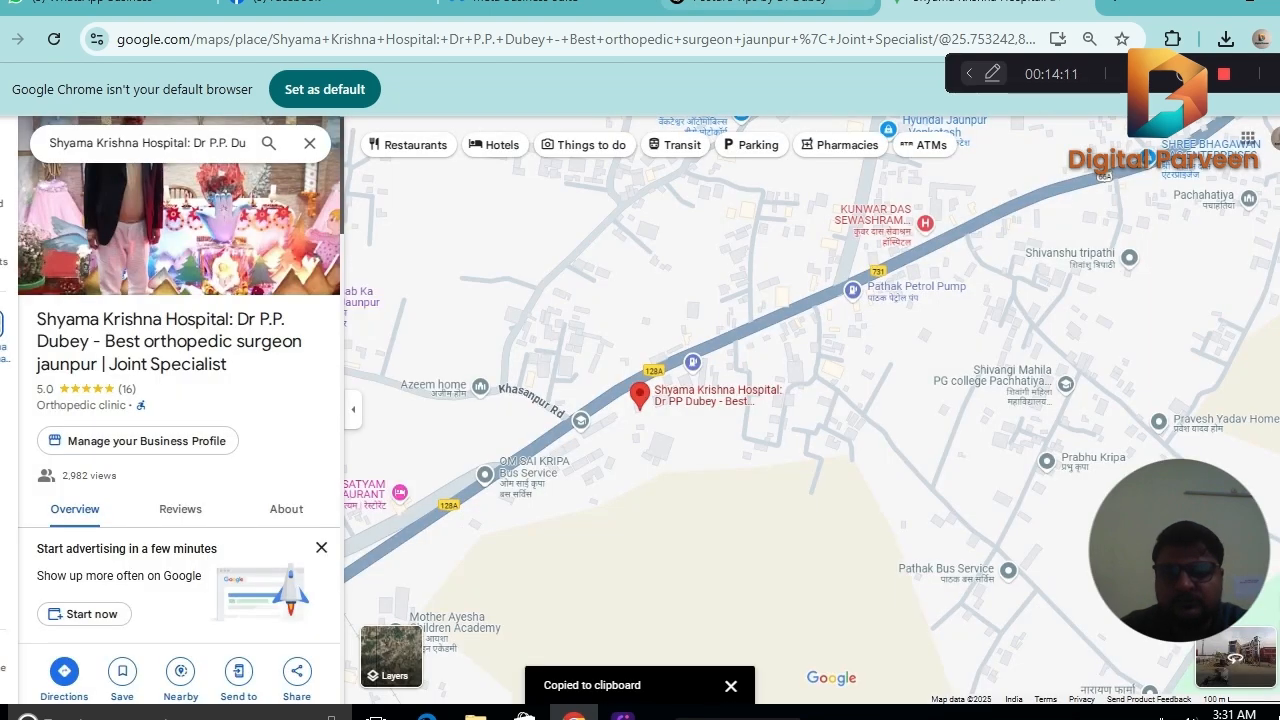
click(520, 3)
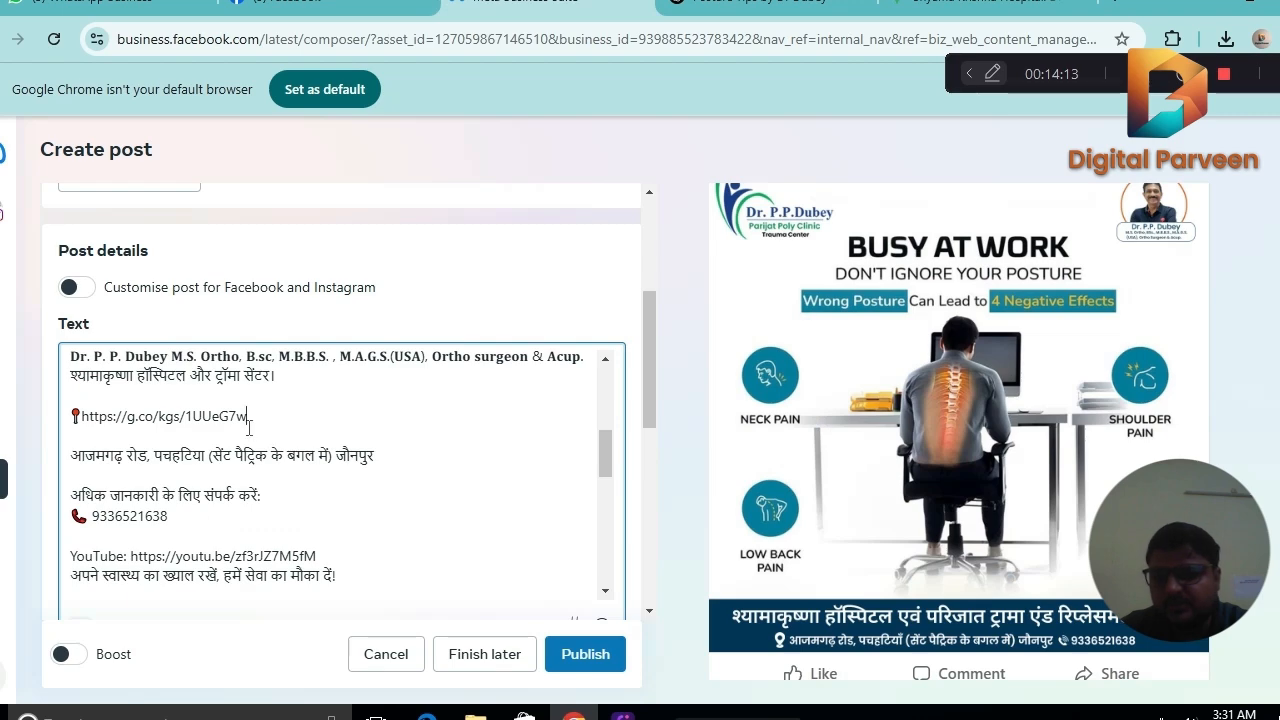
drag(603, 458, 615, 585)
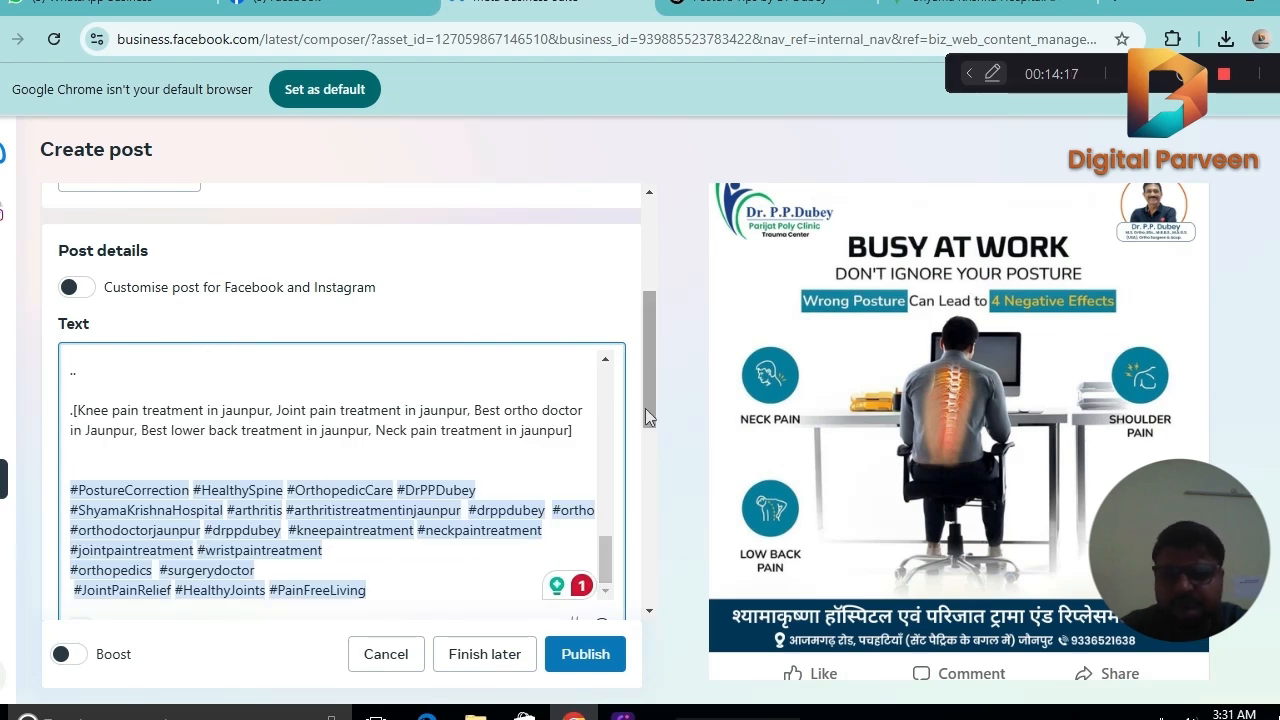
drag(648, 387, 671, 515)
click(606, 494)
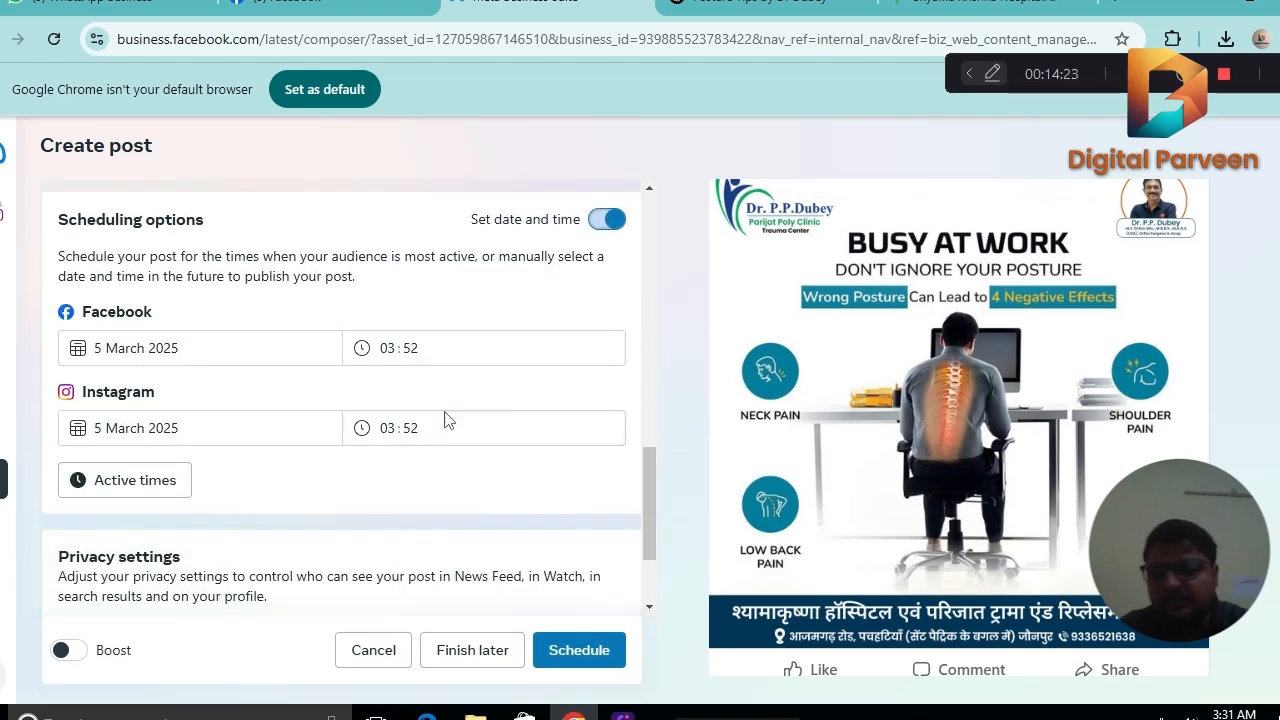
Keep 5 March 2025 as the Facebook publishing date and set its time to 04:30.
click(222, 347)
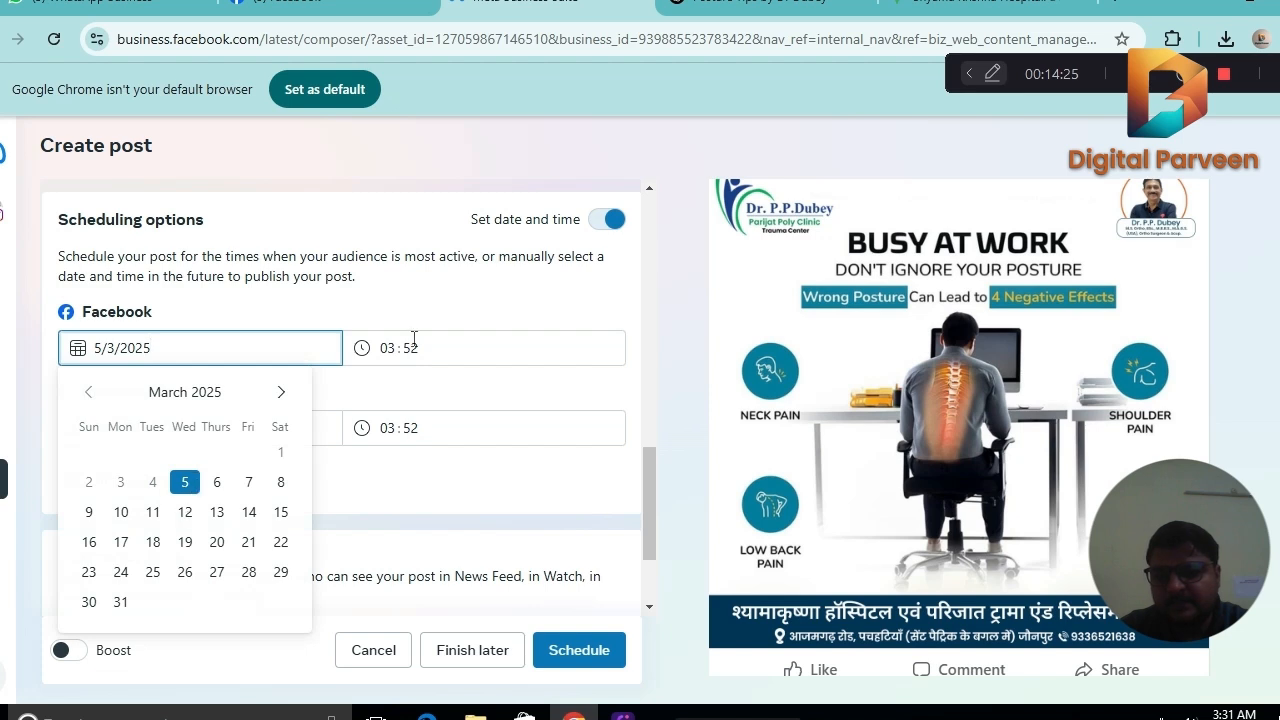
click(440, 362)
click(386, 347)
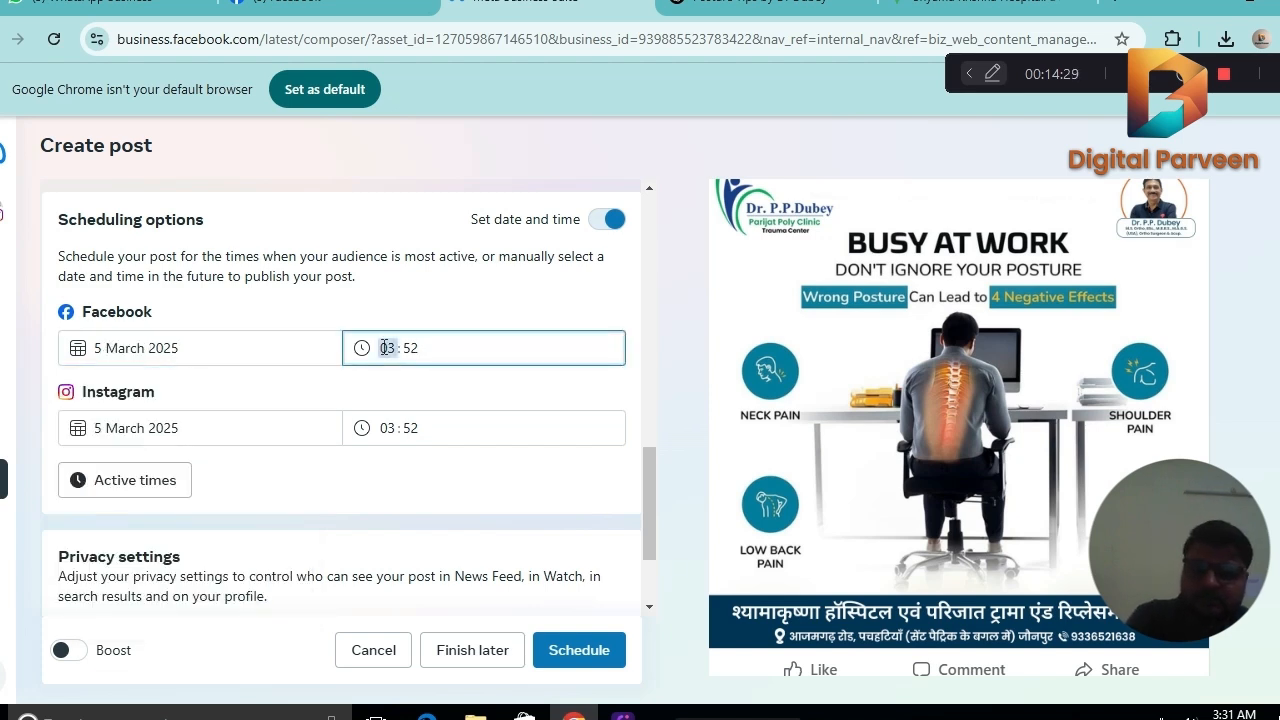
text(04)
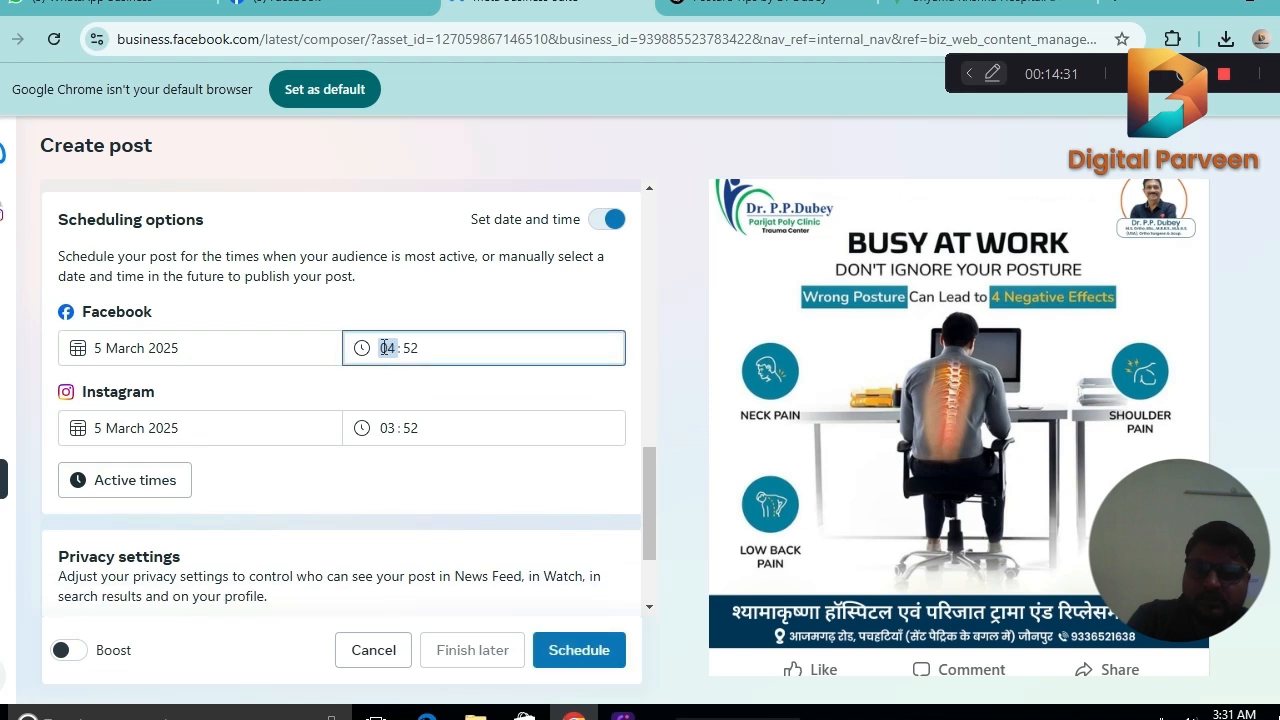
click(411, 348)
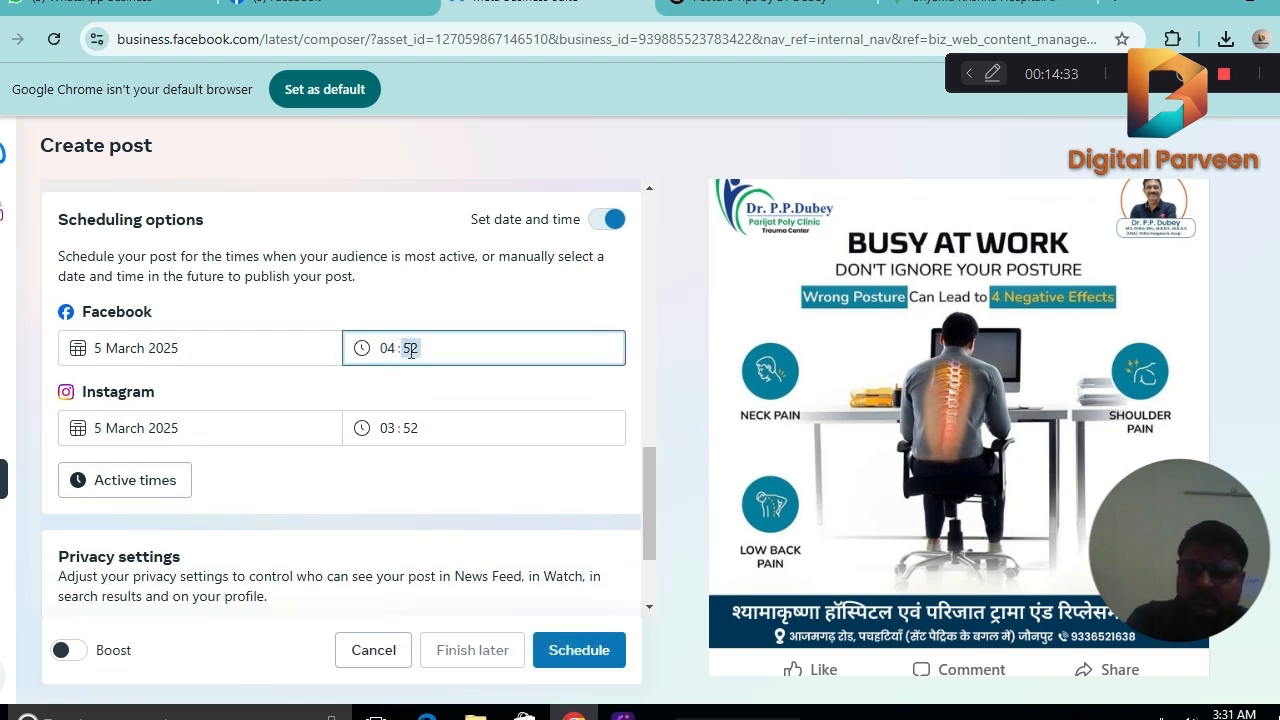
text(30)
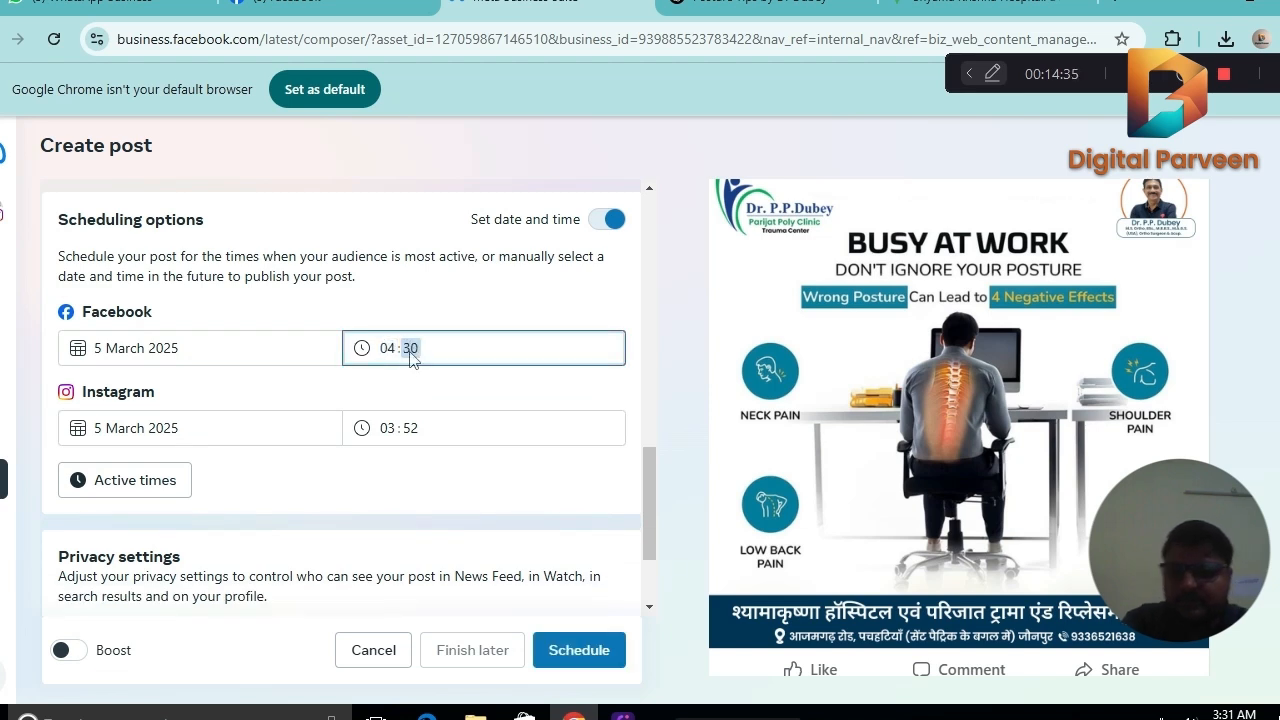
Set the Instagram publishing time to 04:30.
click(392, 430)
text(04)
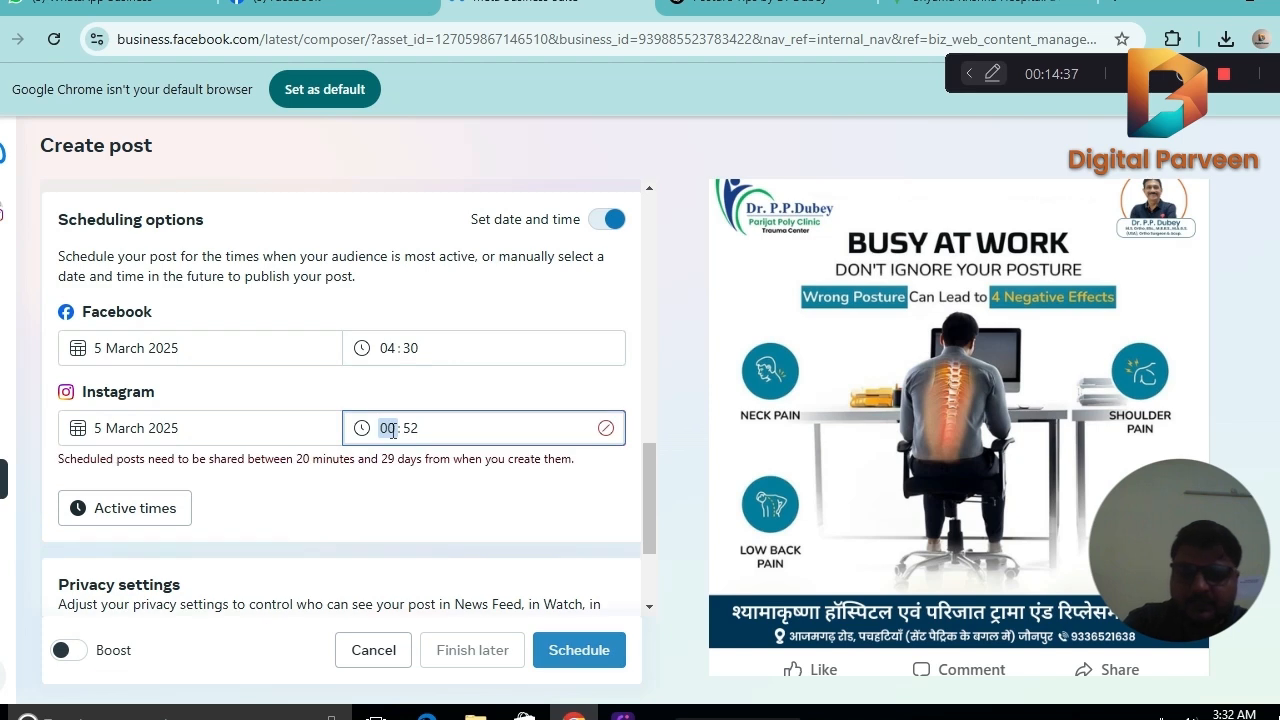
click(411, 429)
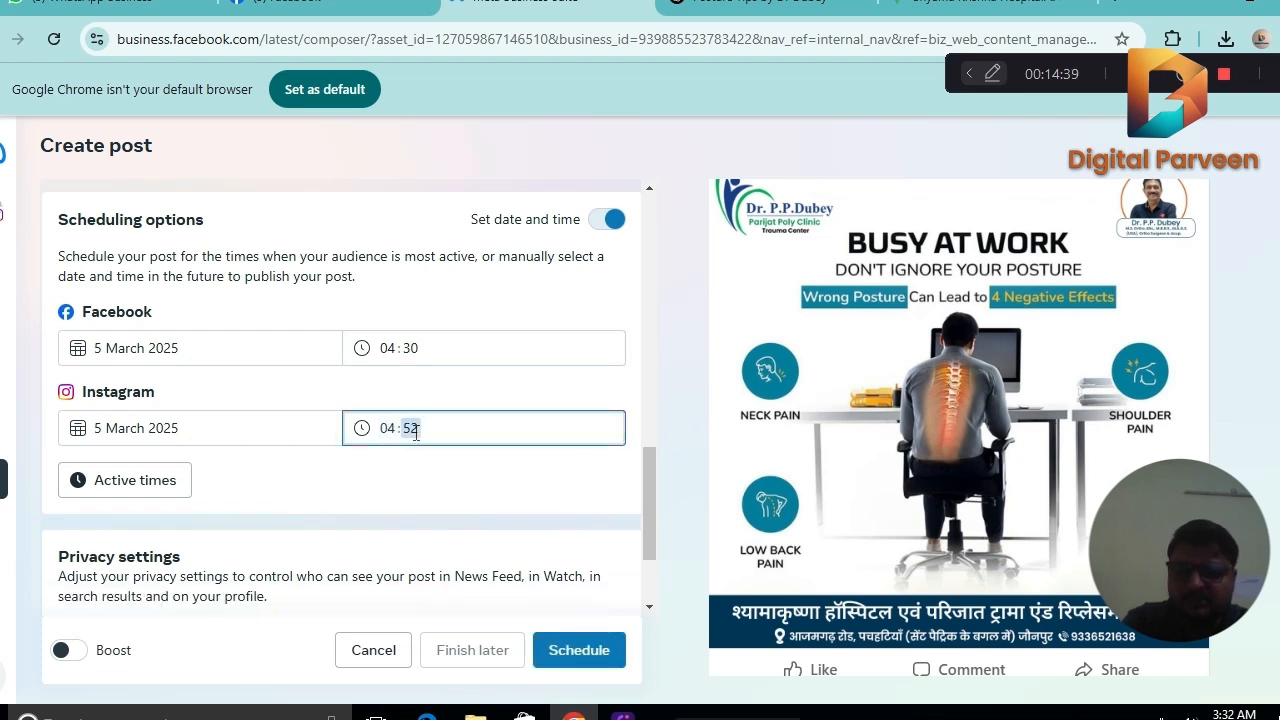
text(0330)
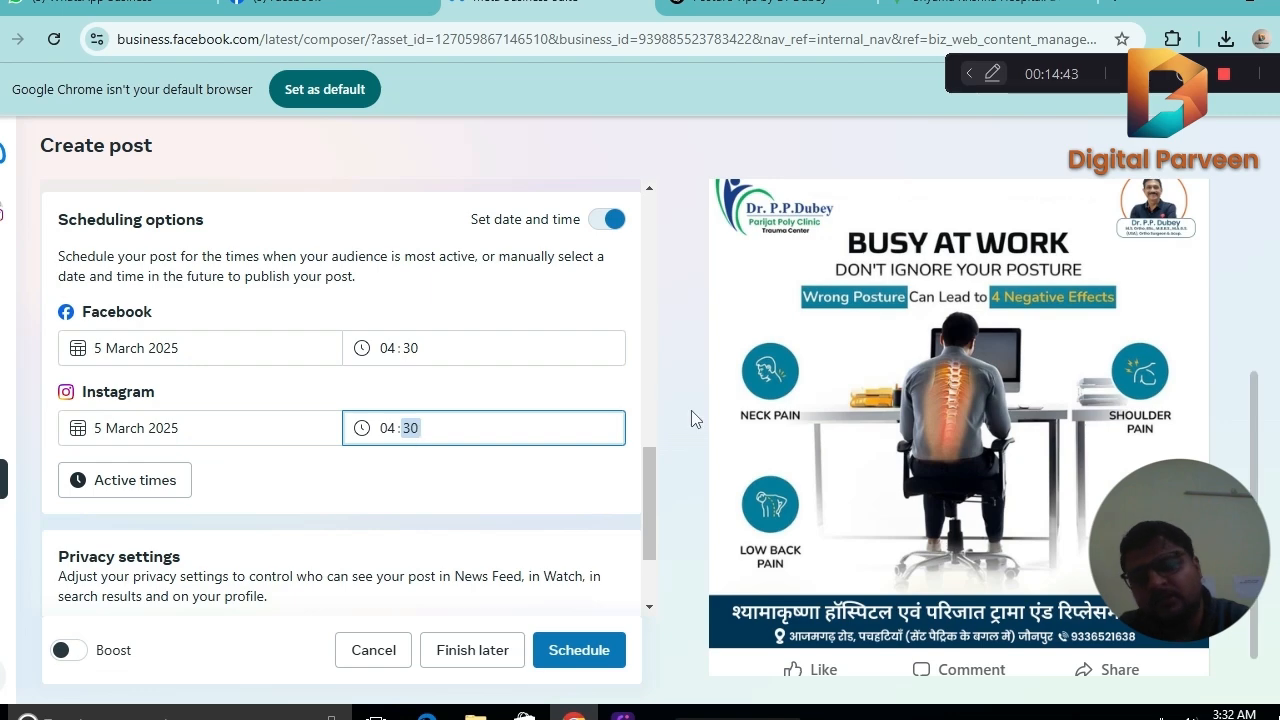
Review the caption and settings, and schedule the posture post for Facebook and Instagram.
drag(652, 464, 613, 172)
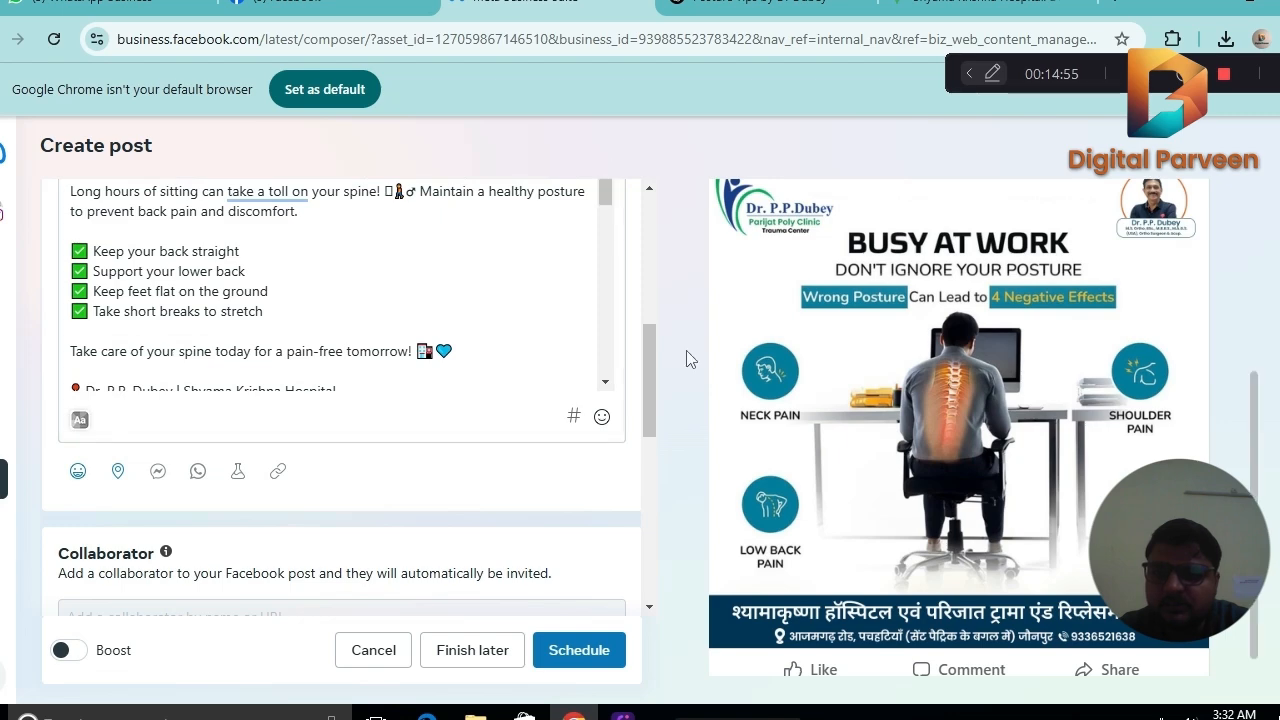
scroll(662, 357, up, 2)
scroll(658, 366, down, 5)
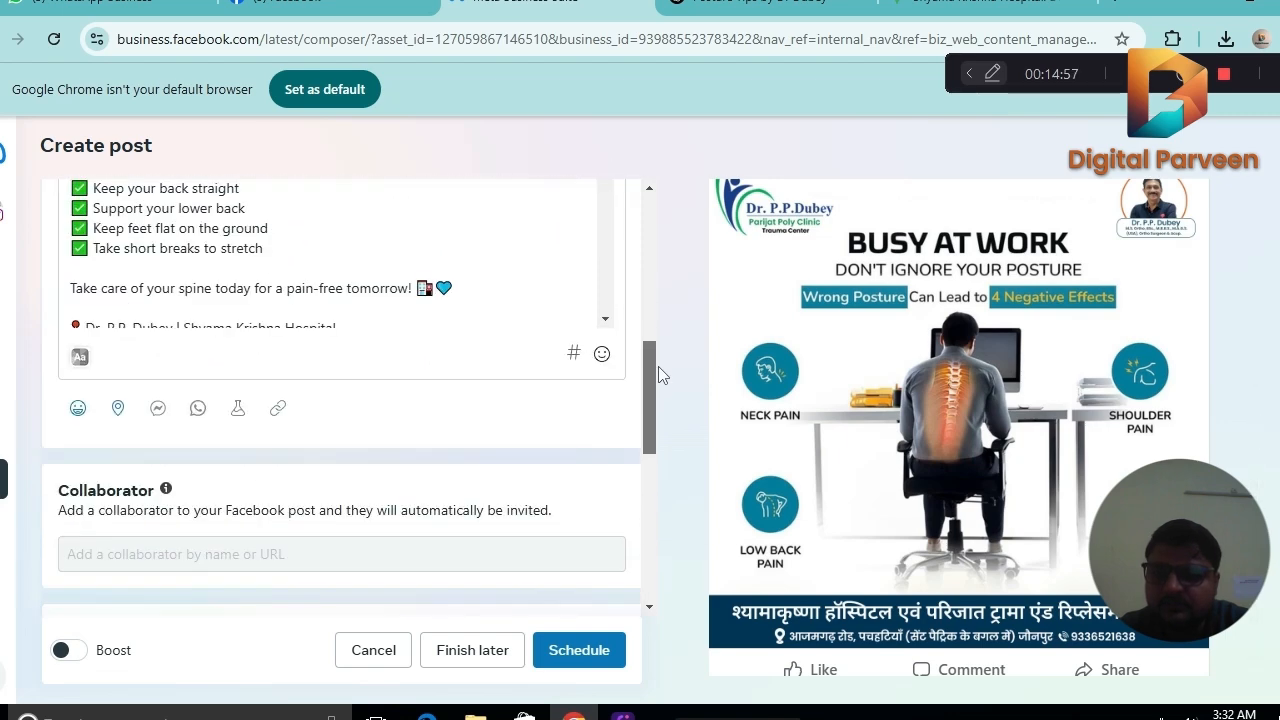
scroll(657, 448, down, 3)
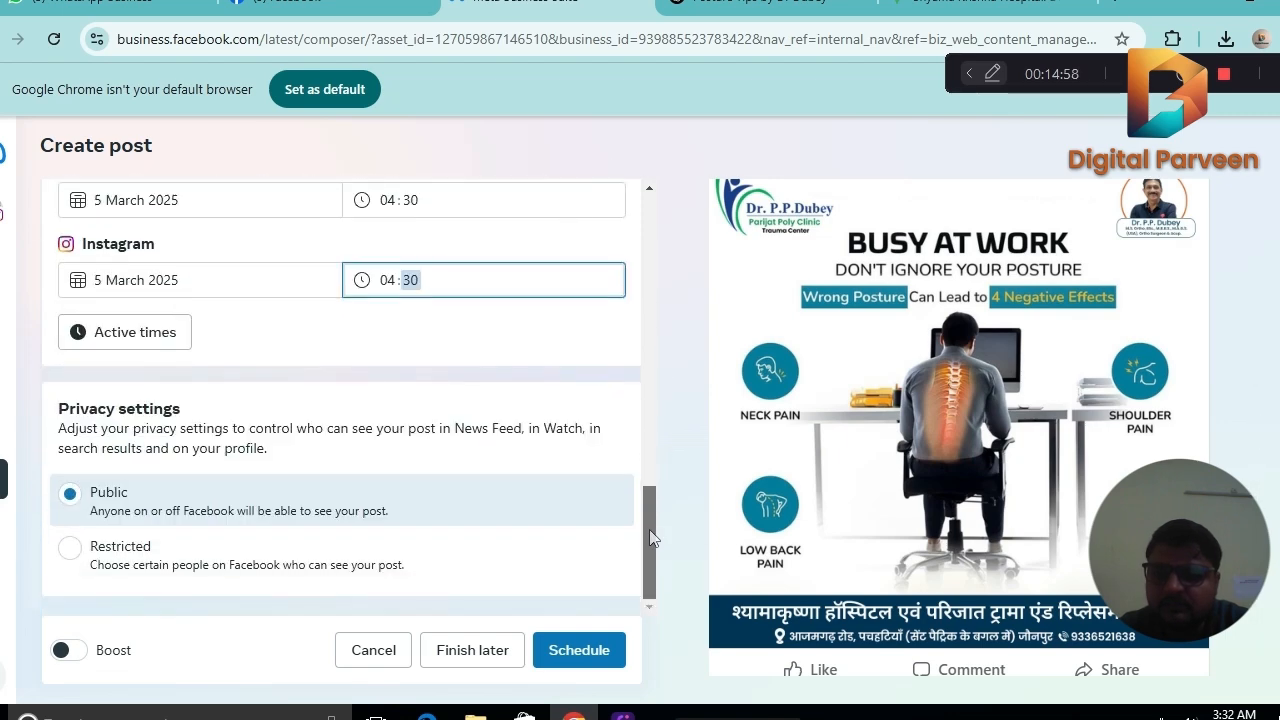
click(586, 648)
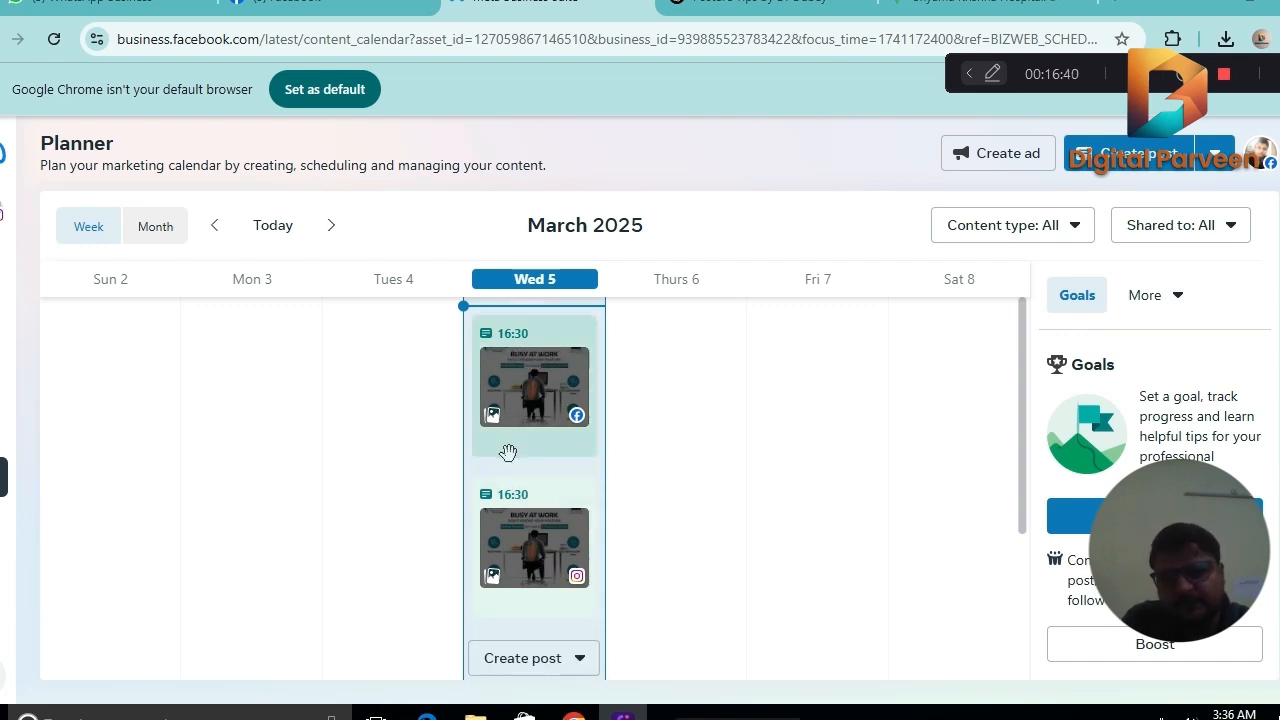
click(513, 490)
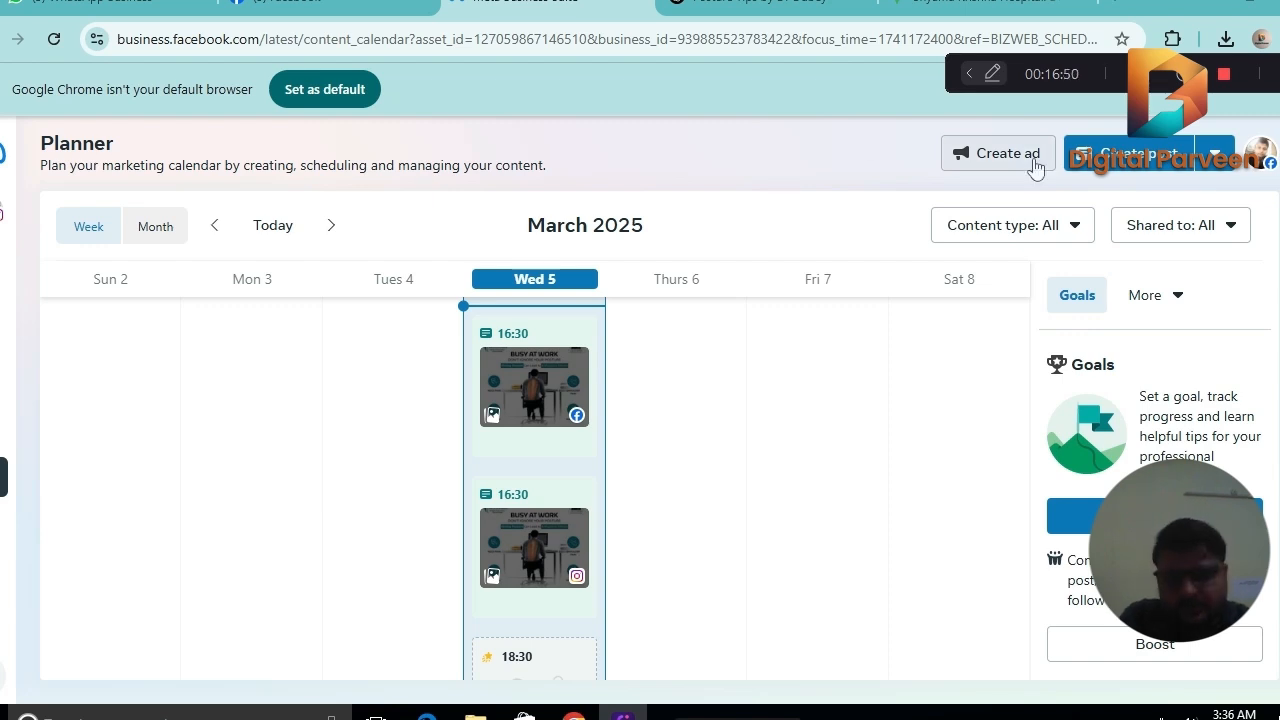
Start a new post and upload the Ramadan Mubarak photo "WhatsApp Image 2025-03-03 at 18.22.19" from the Downloads folder.
click(1093, 164)
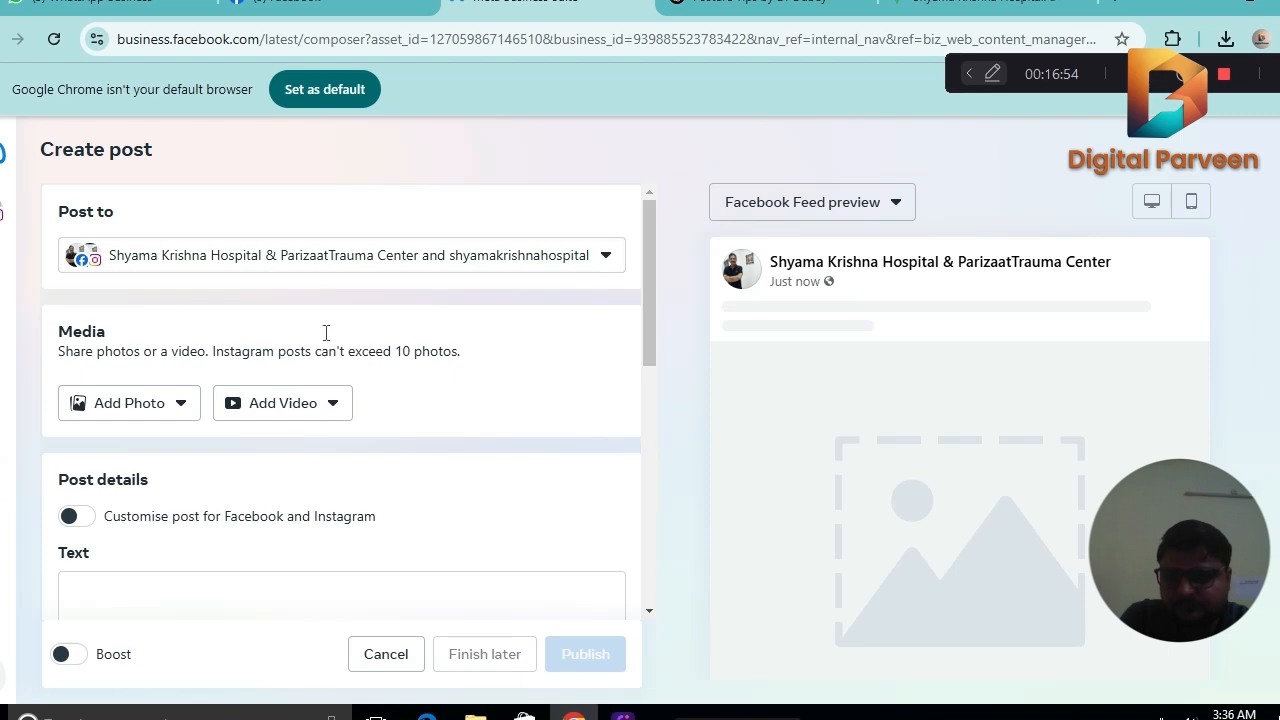
click(163, 403)
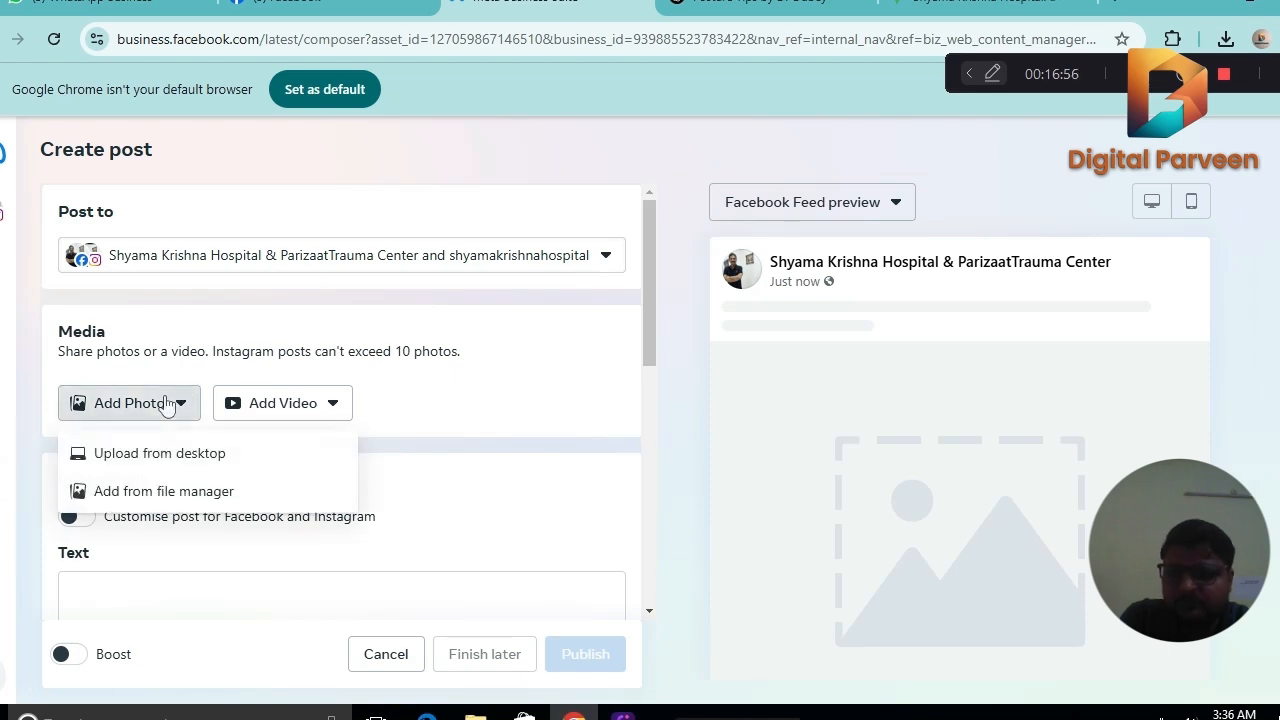
click(160, 453)
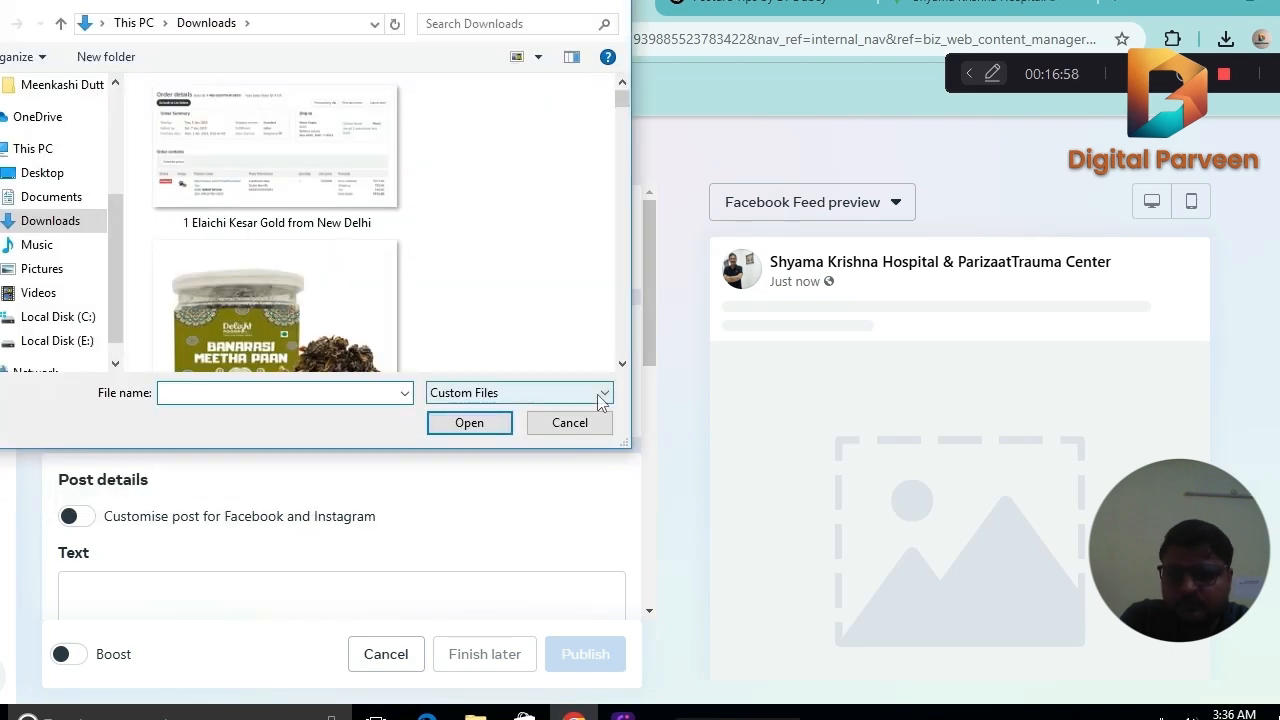
click(622, 366)
click(622, 366)
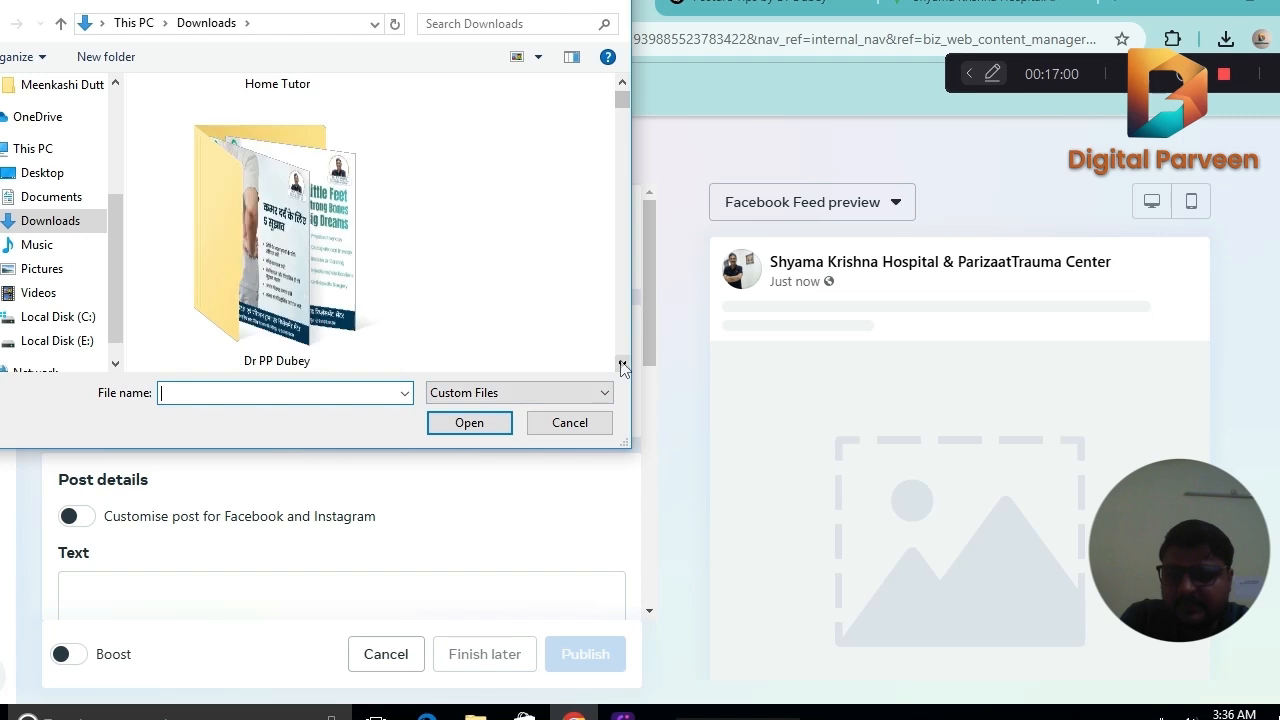
click(622, 366)
click(622, 366)
click(622, 366)
click(622, 366)
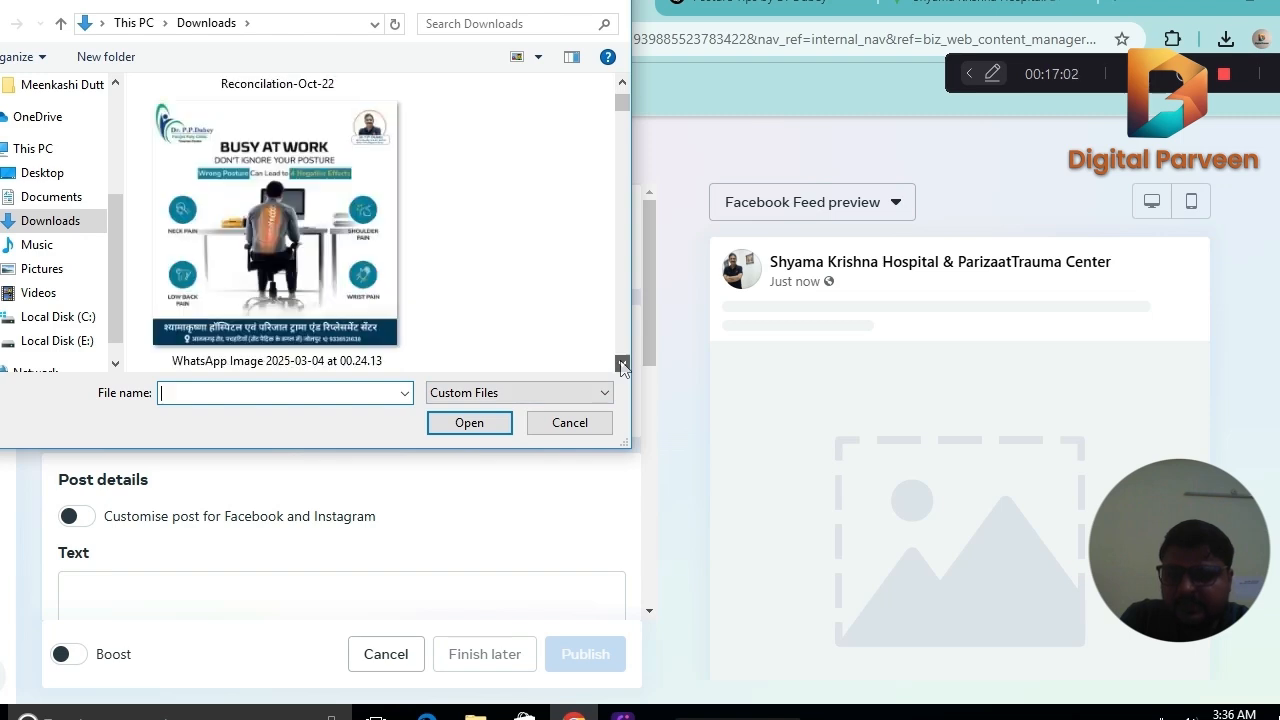
click(622, 366)
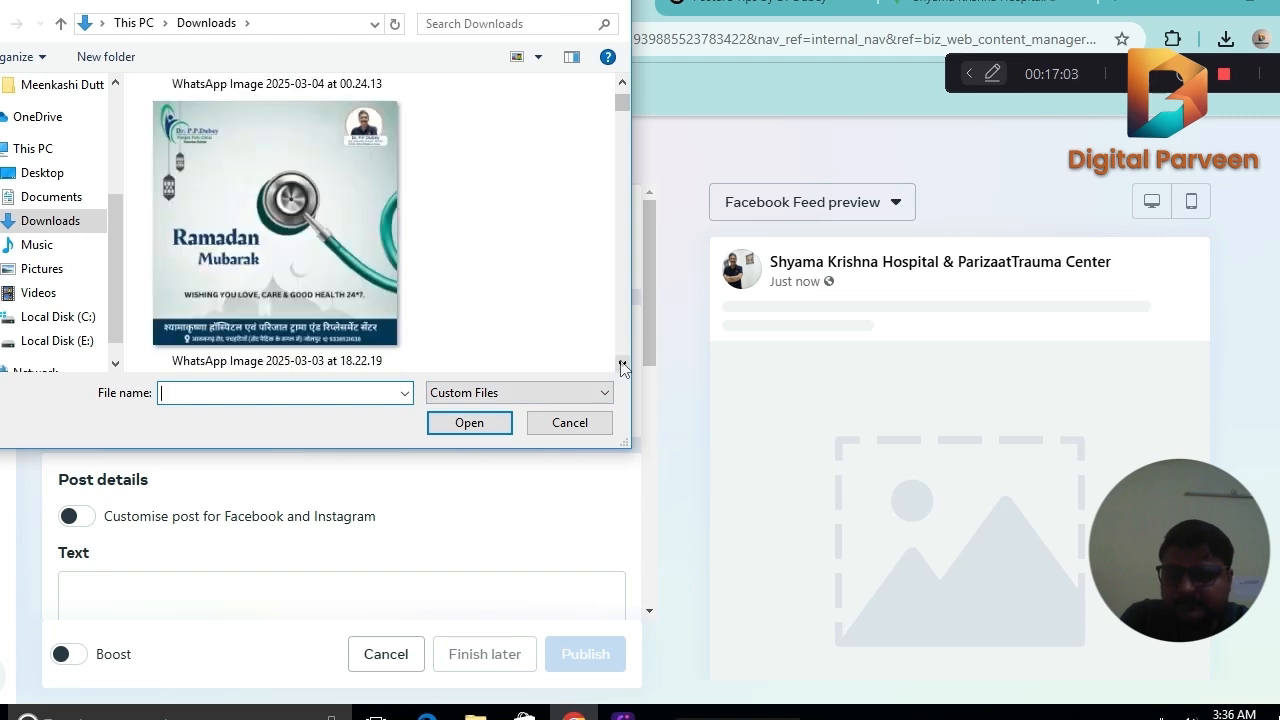
double_click(248, 262)
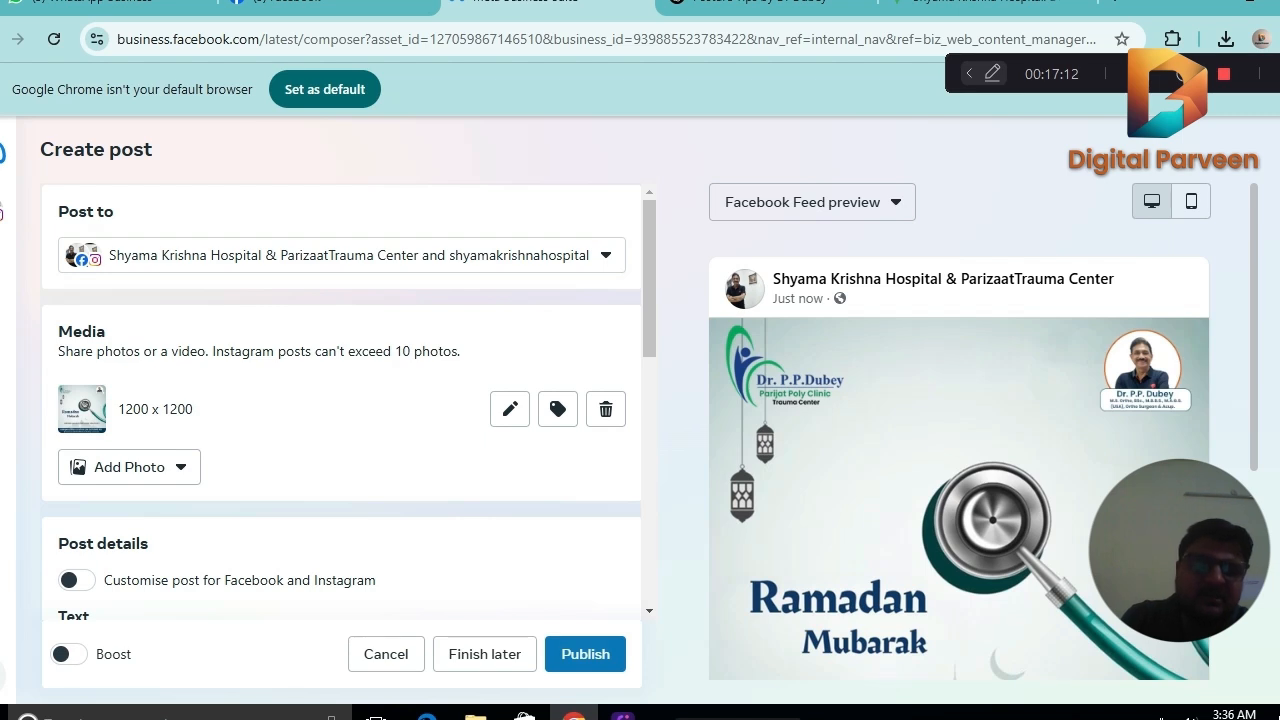
drag(1257, 357, 1259, 447)
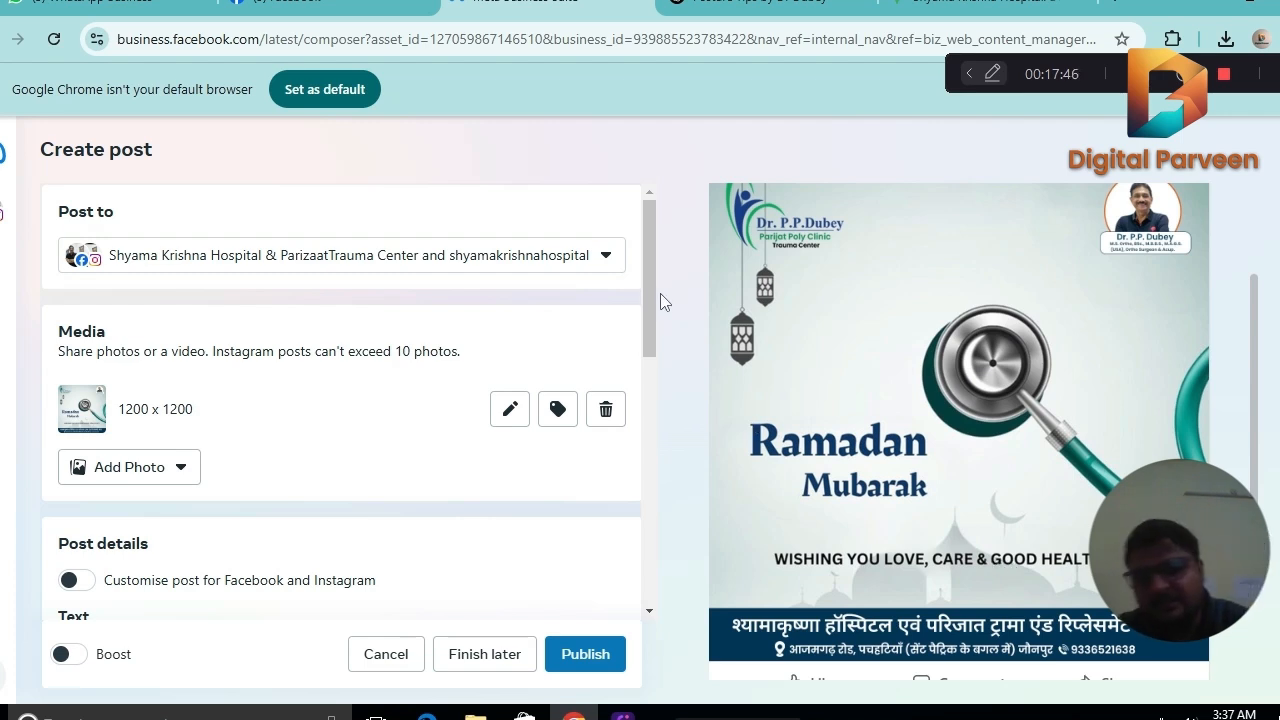
Switch to ChatGPT and submit the prompt "Please provide a wish insta caption for Ramadan Mobarak" in the posture caption chat.
drag(651, 300, 652, 367)
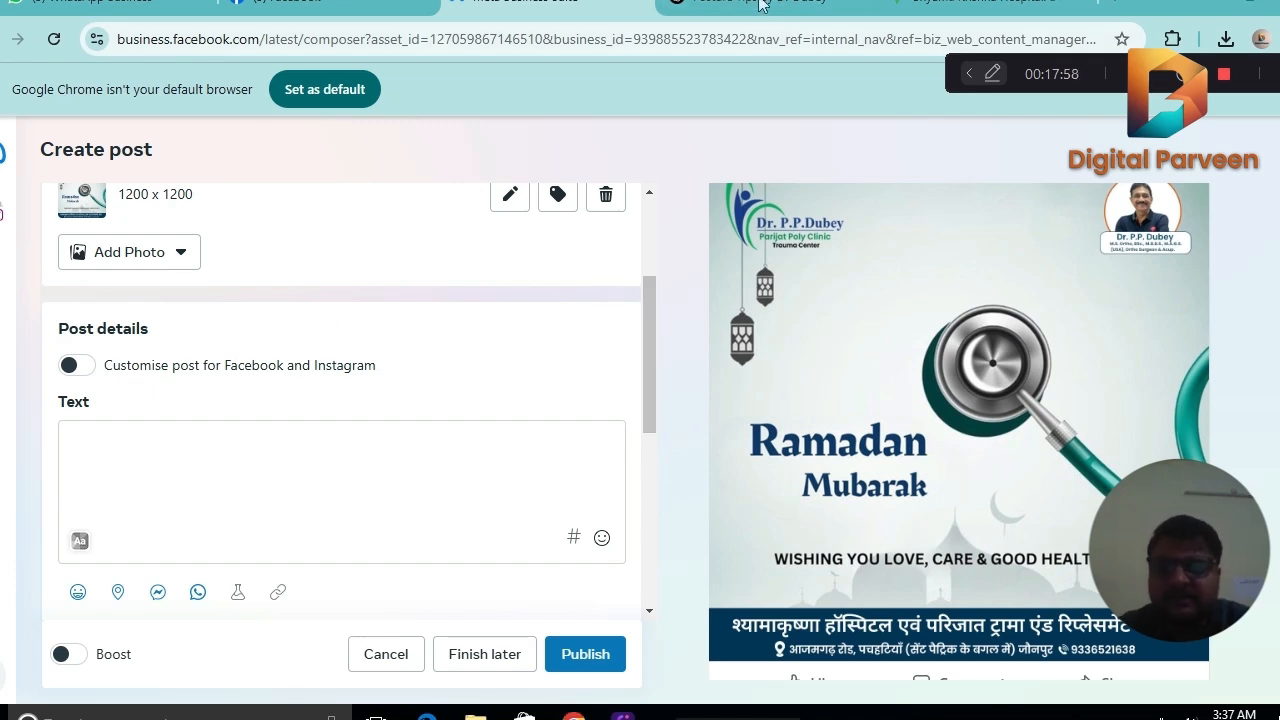
click(701, 12)
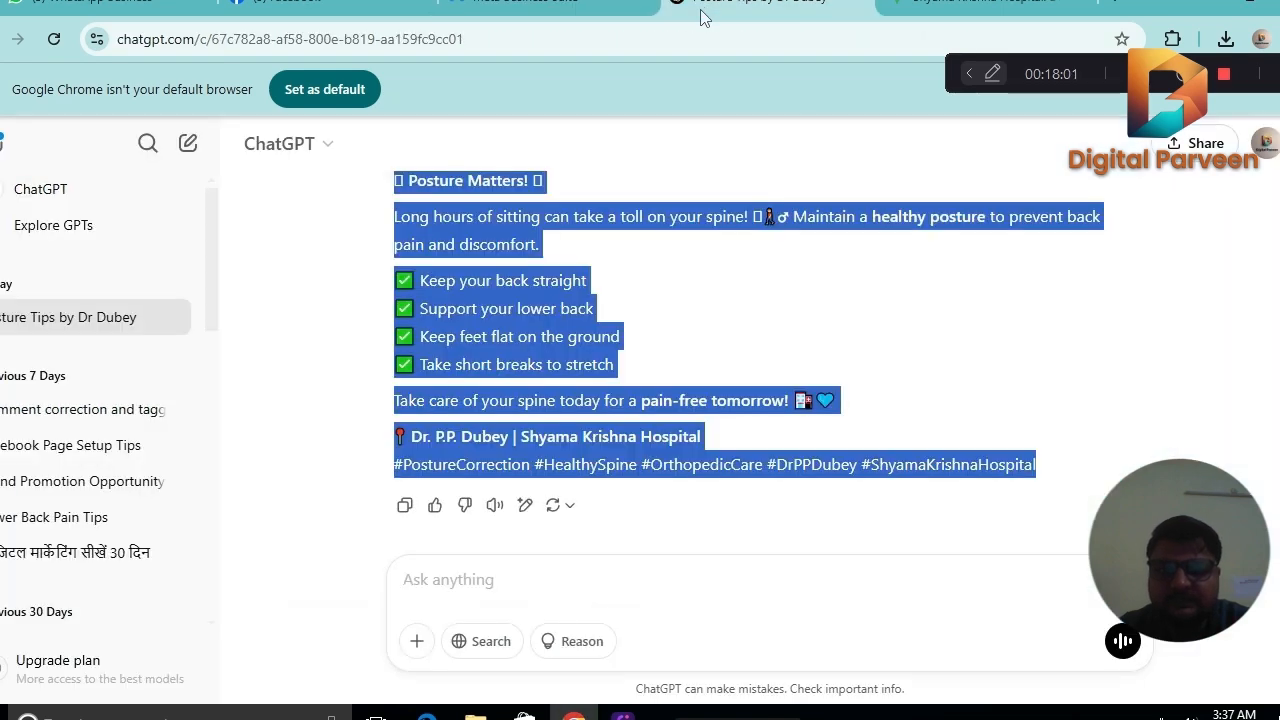
click(446, 579)
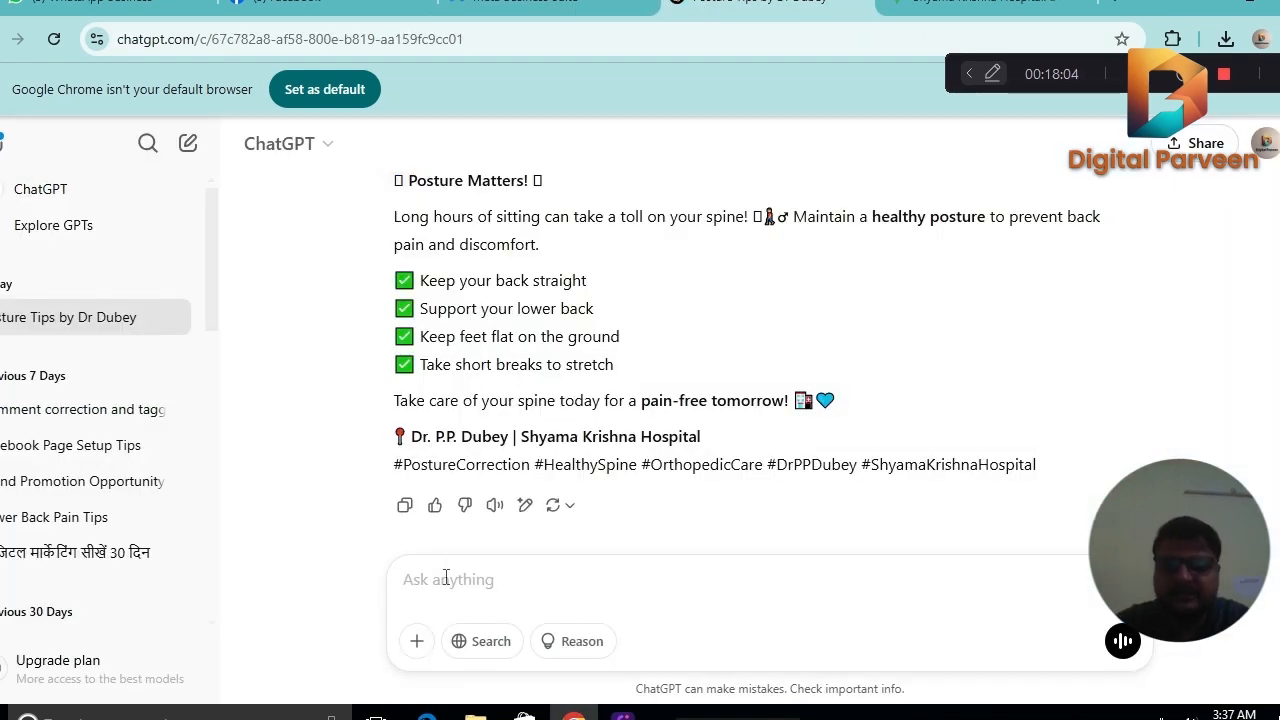
text(Please)
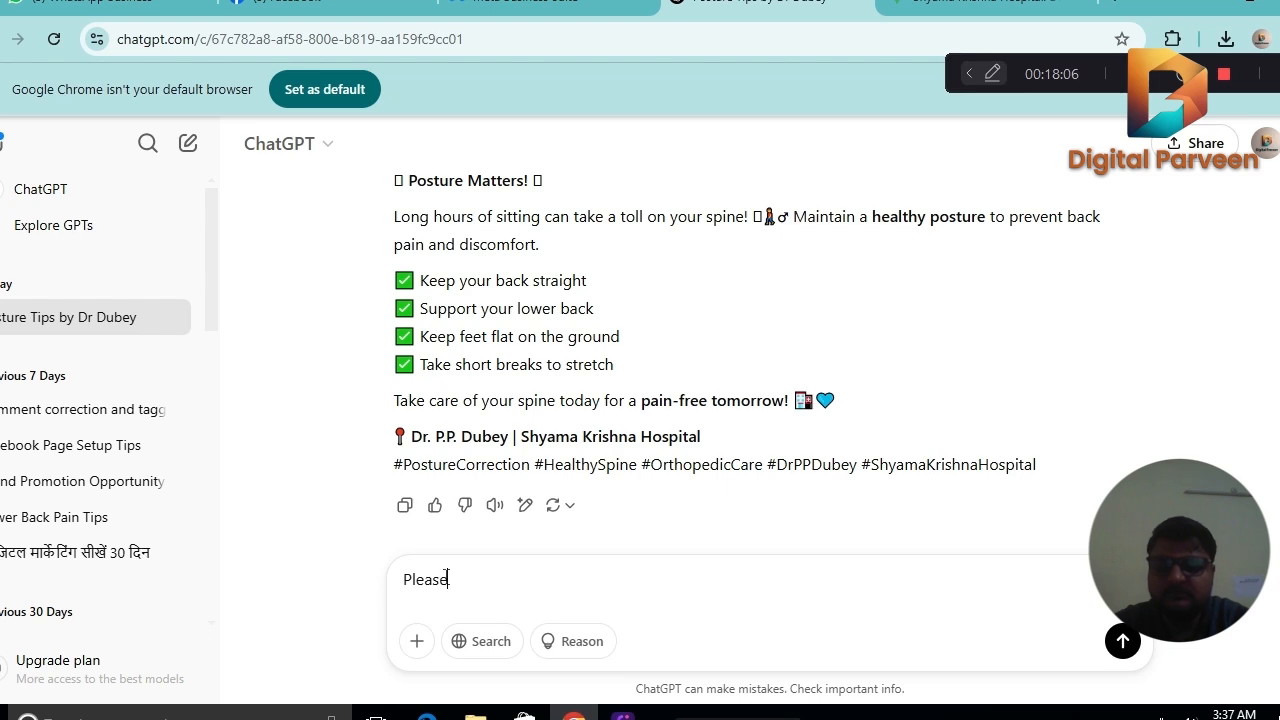
text( provi)
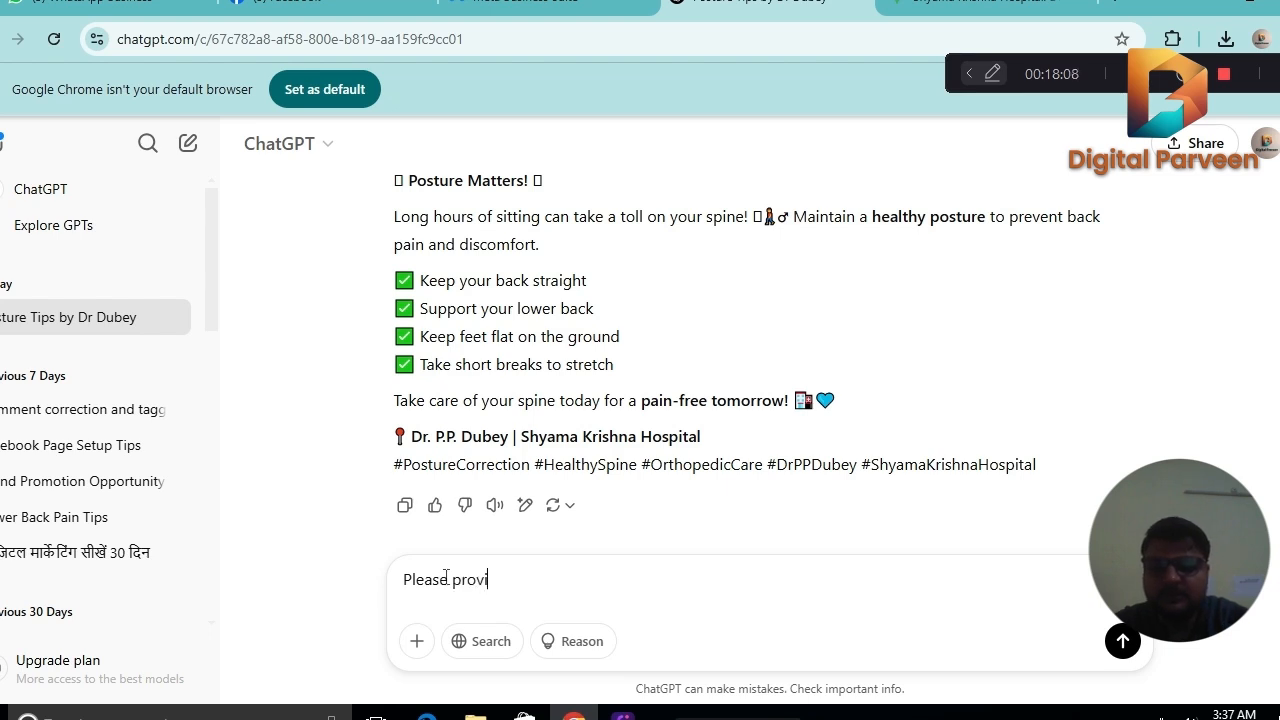
text(de a wish)
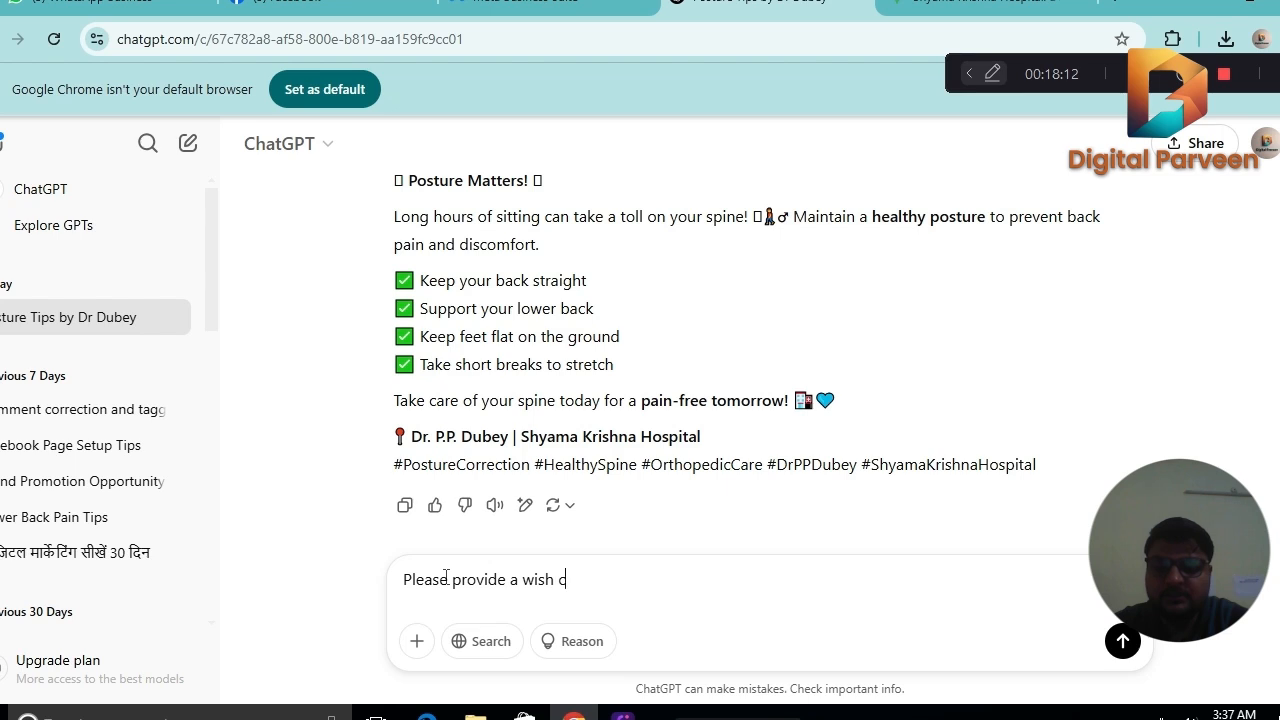
text( insta )
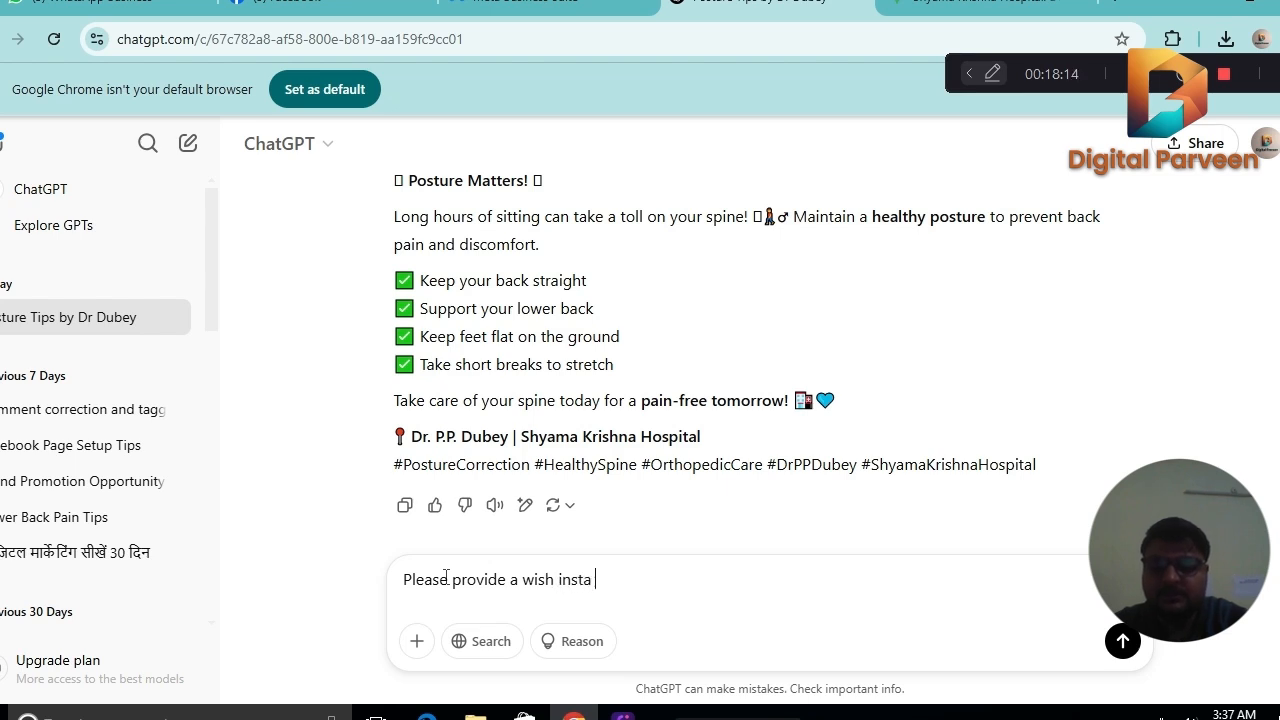
text(caption)
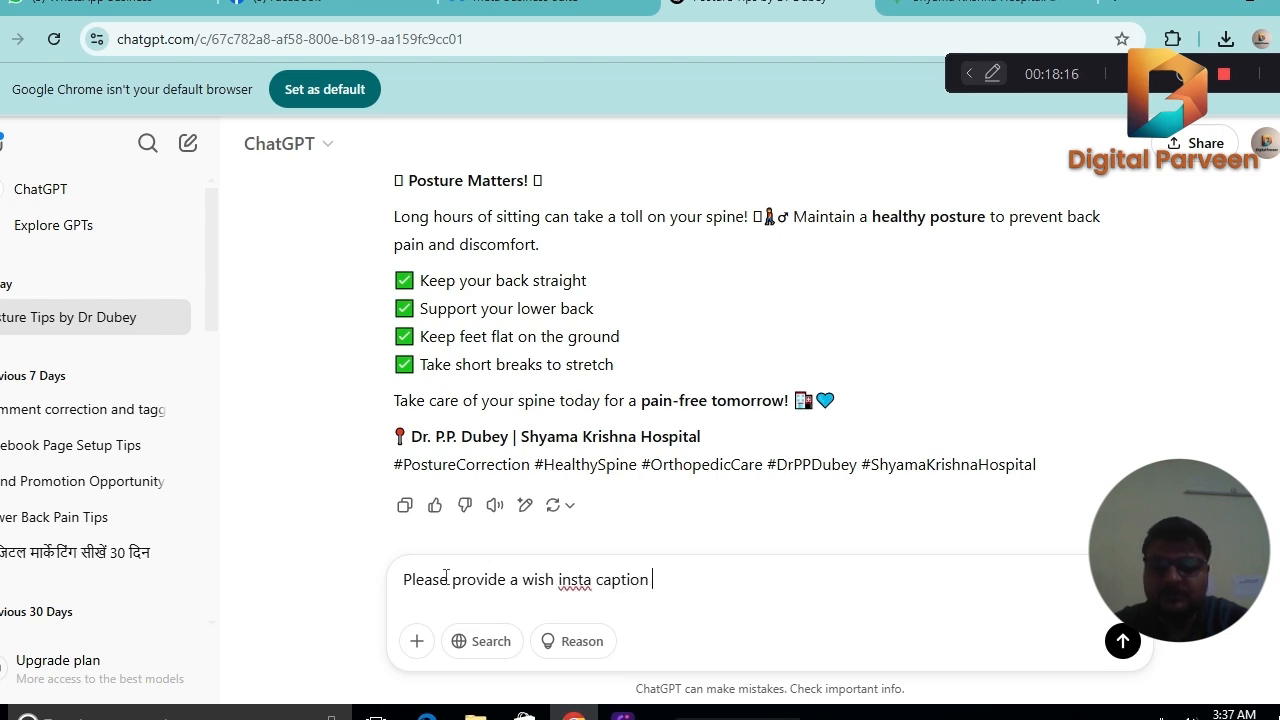
text( for)
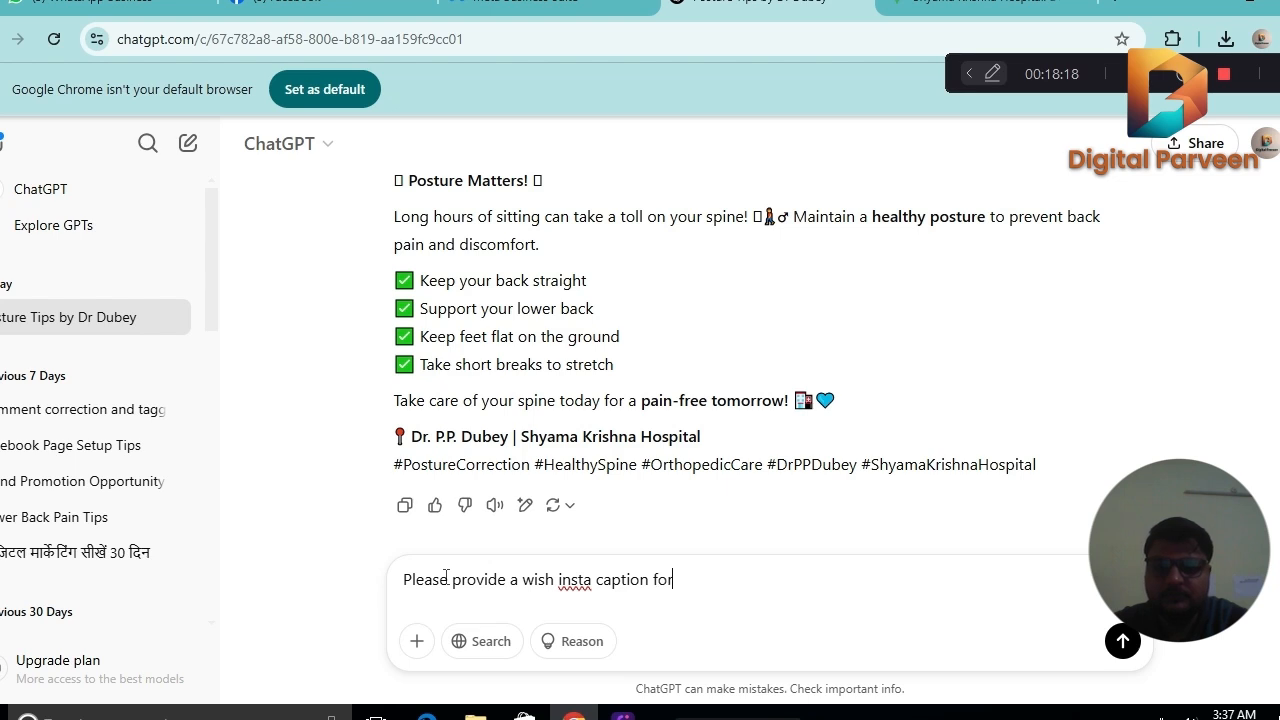
text( Rama)
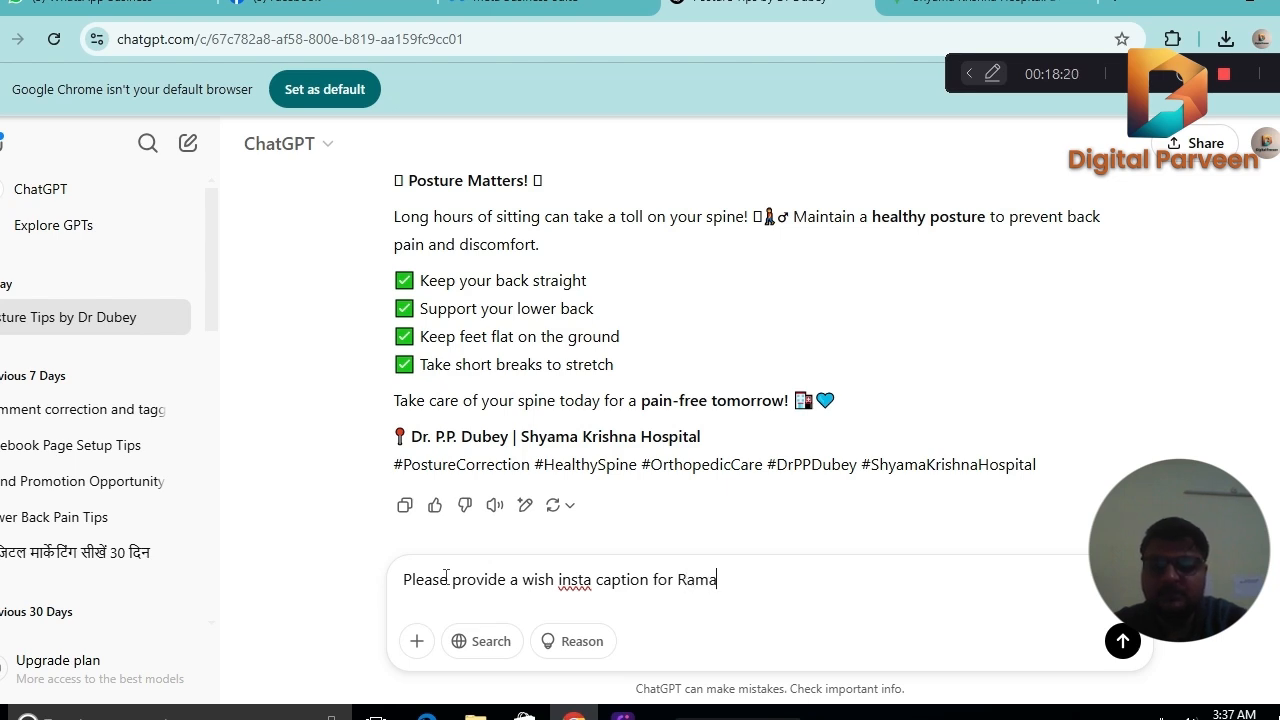
text(dan )
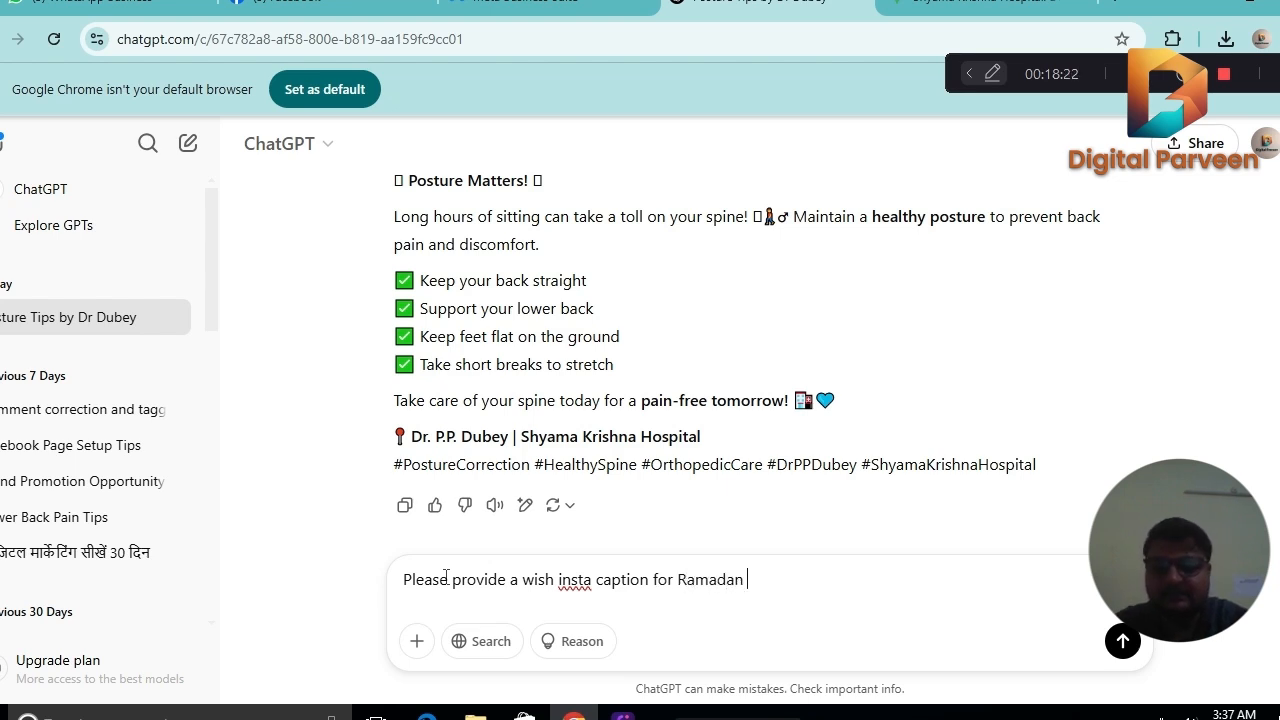
text(Mobarak)
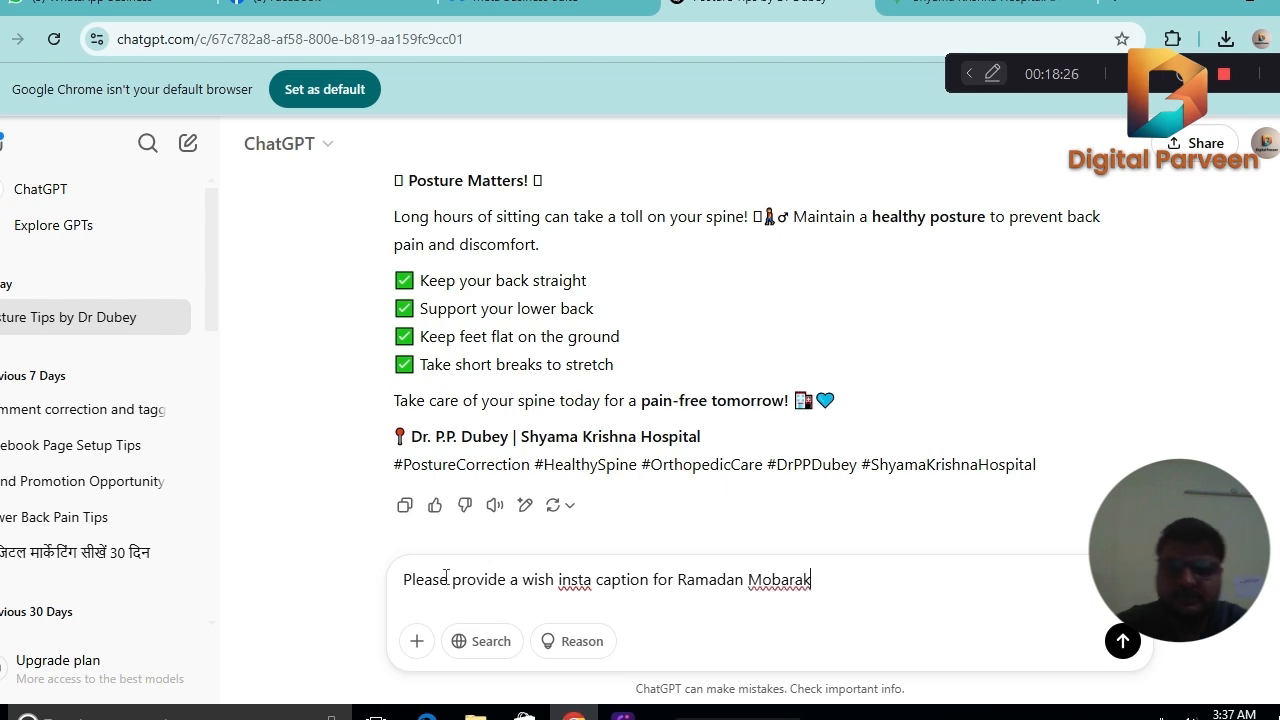
key(Return)
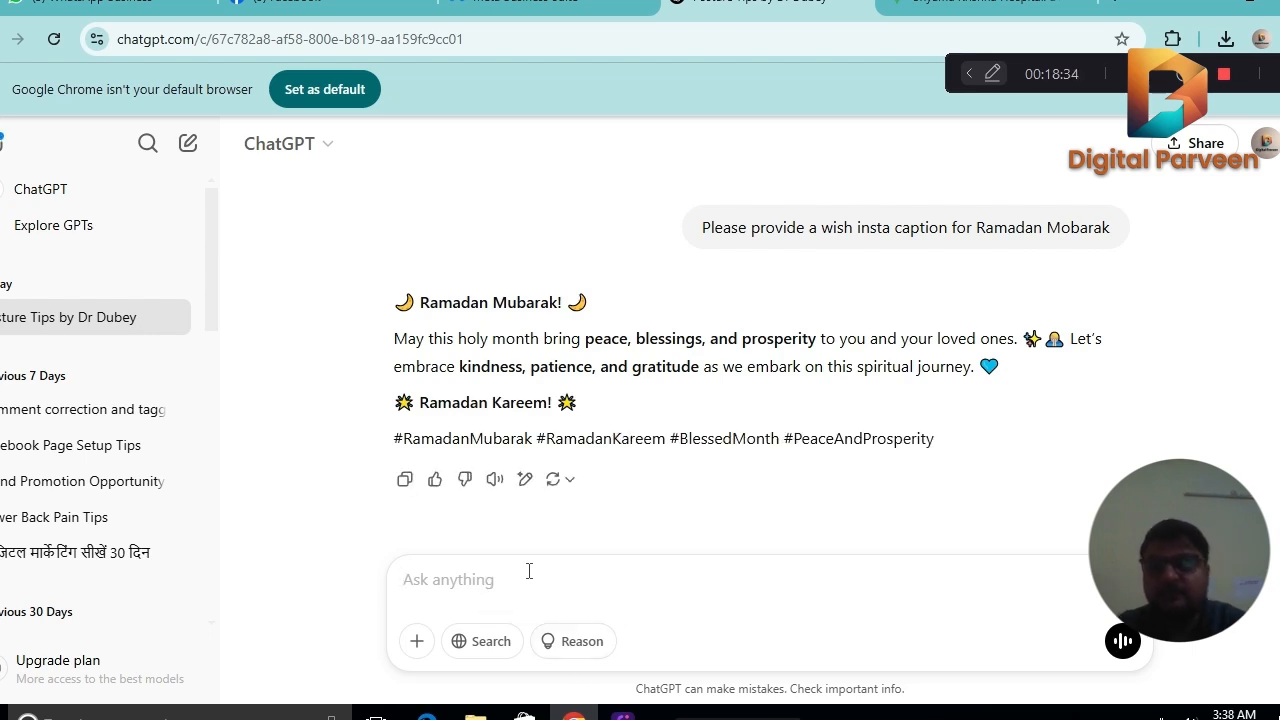
Ask ChatGPT to rewrite the Ramadan caption for the hospital's doctor, giving the doctor's name.
text(for)
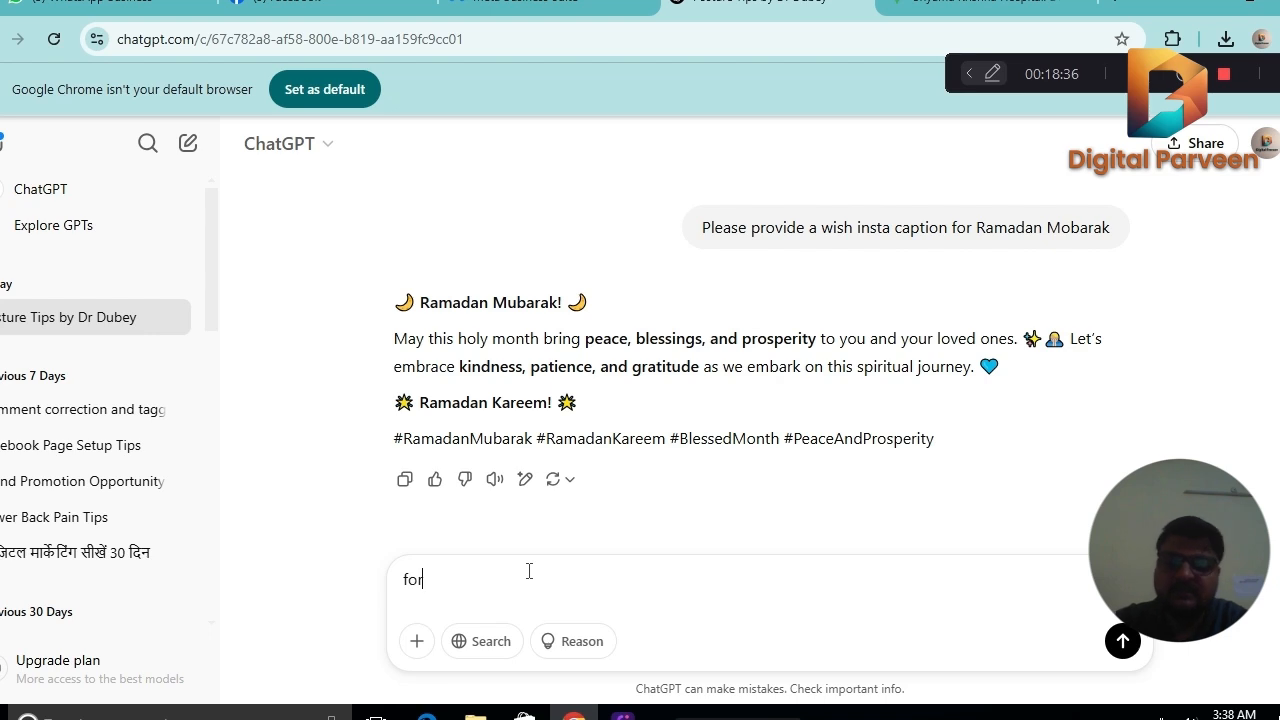
text( dr)
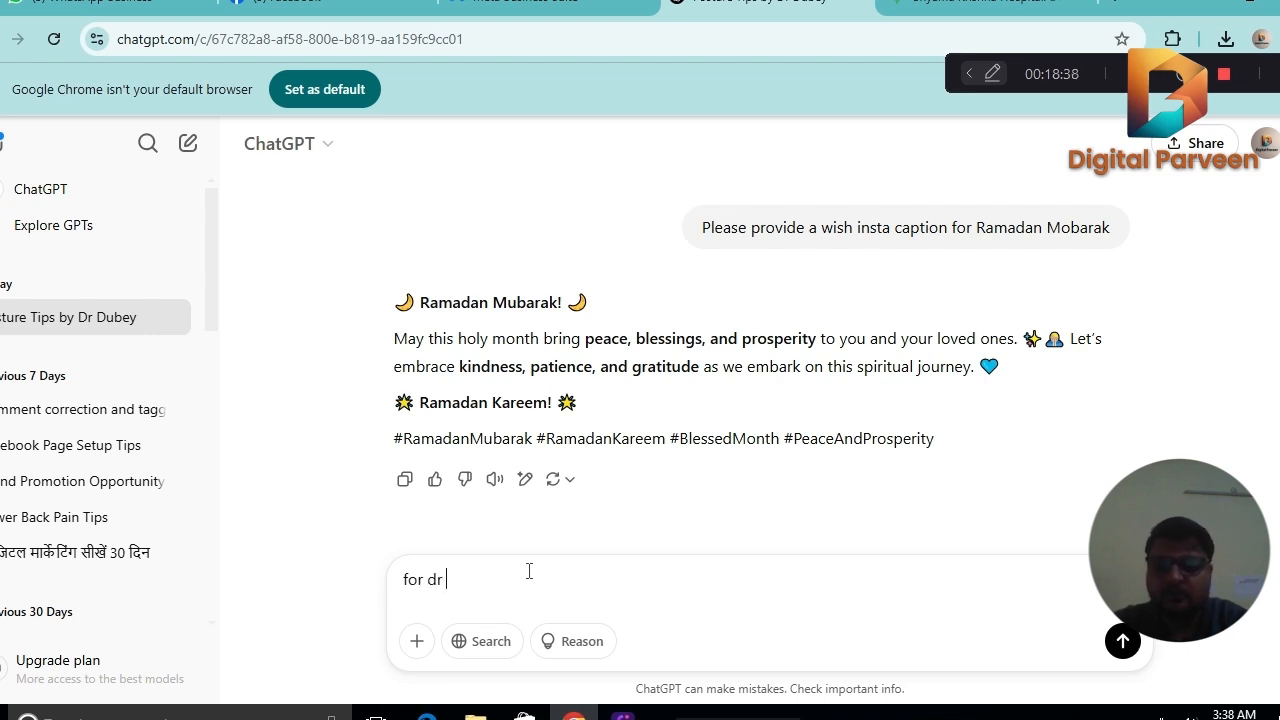
text( pp Dubey)
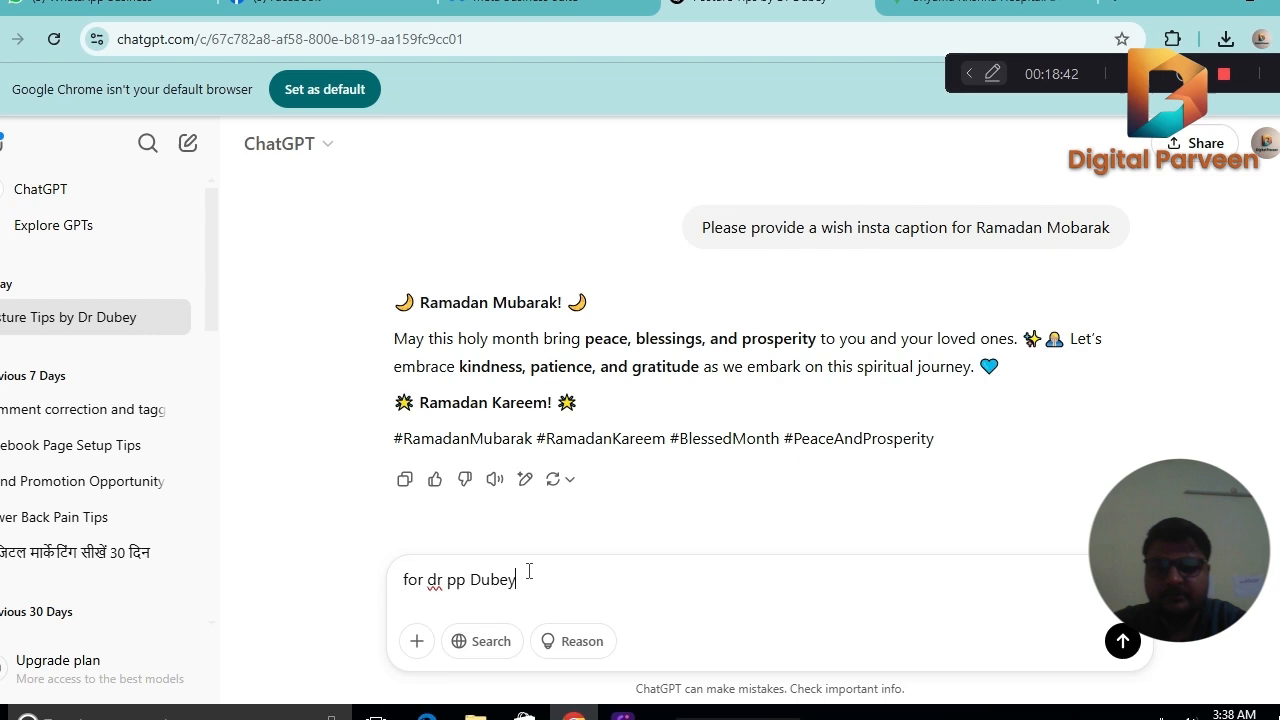
key(Return)
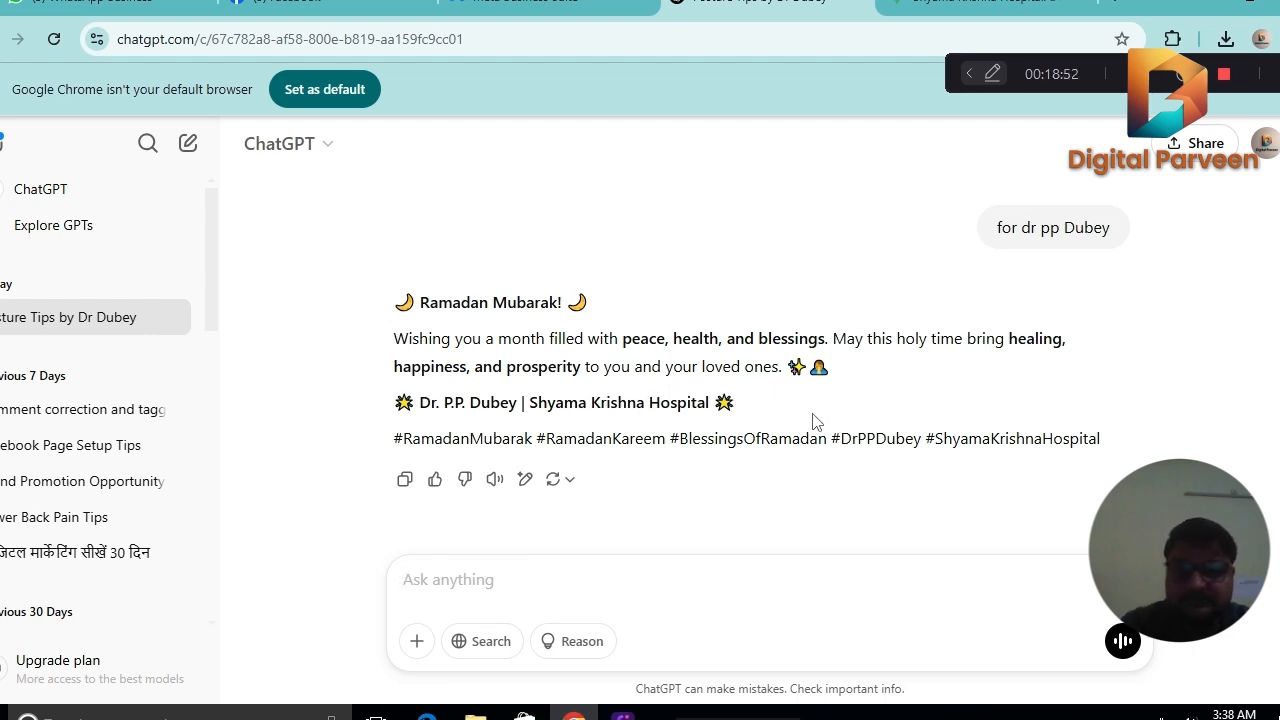
Copy the personalised Ramadan caption with its hashtags and paste it as the new post's text in Meta Business Suite.
drag(1106, 440, 392, 300)
right_click(457, 355)
click(490, 374)
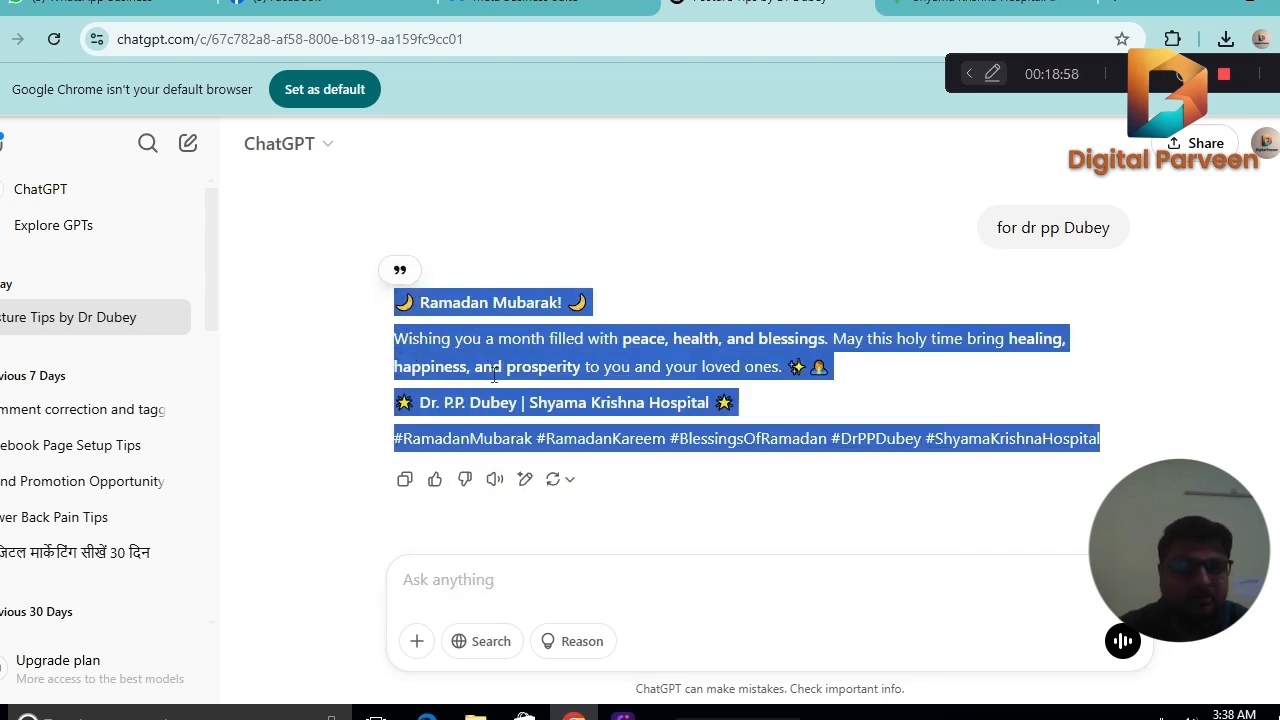
click(527, 4)
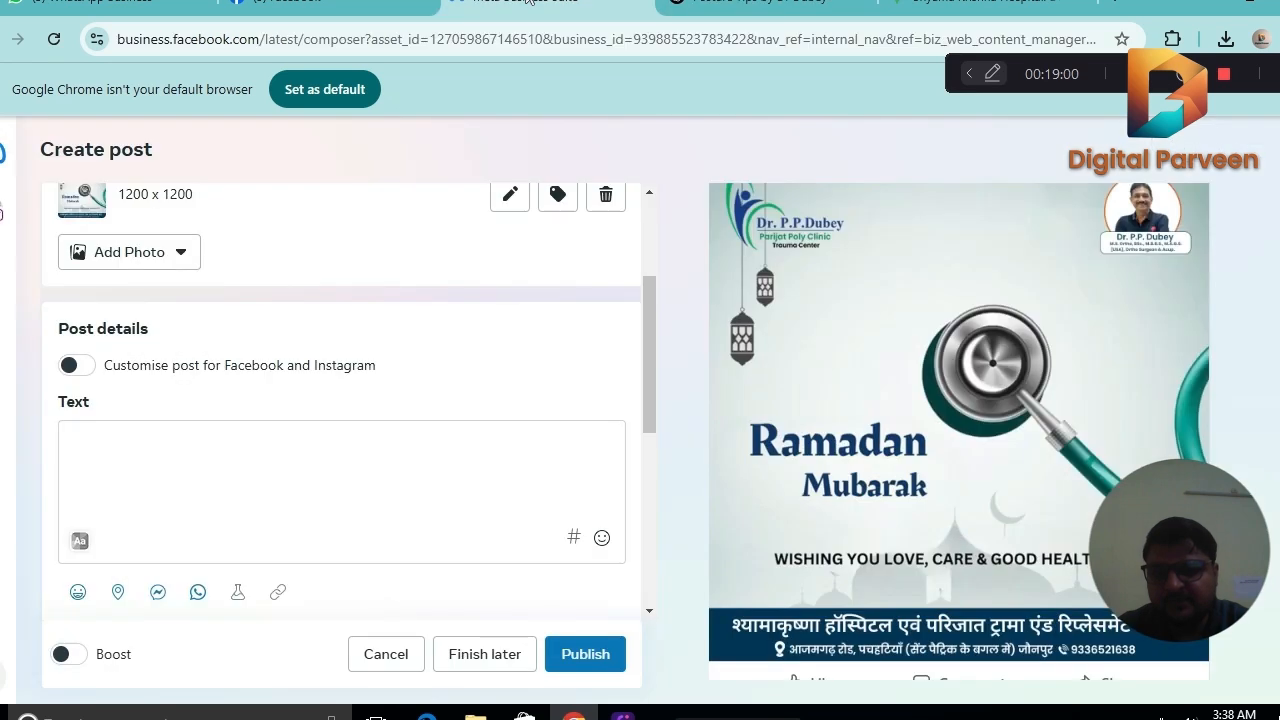
click(257, 437)
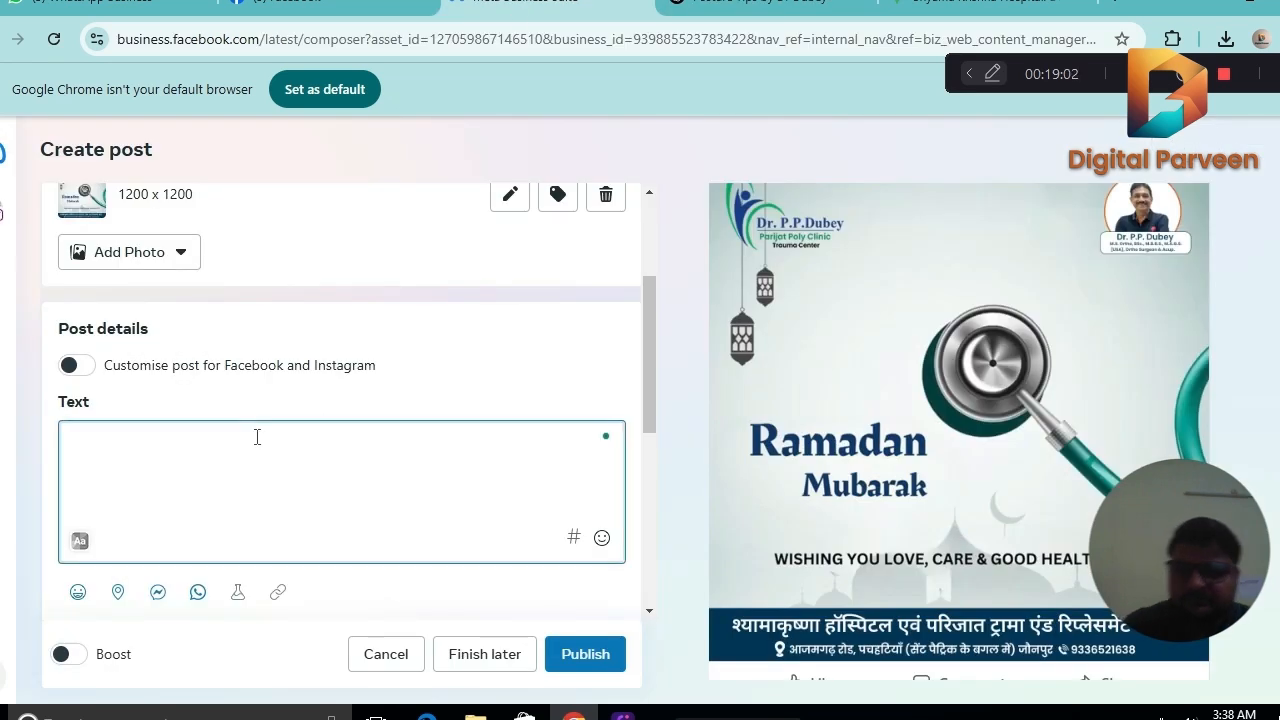
key(ctrl+v)
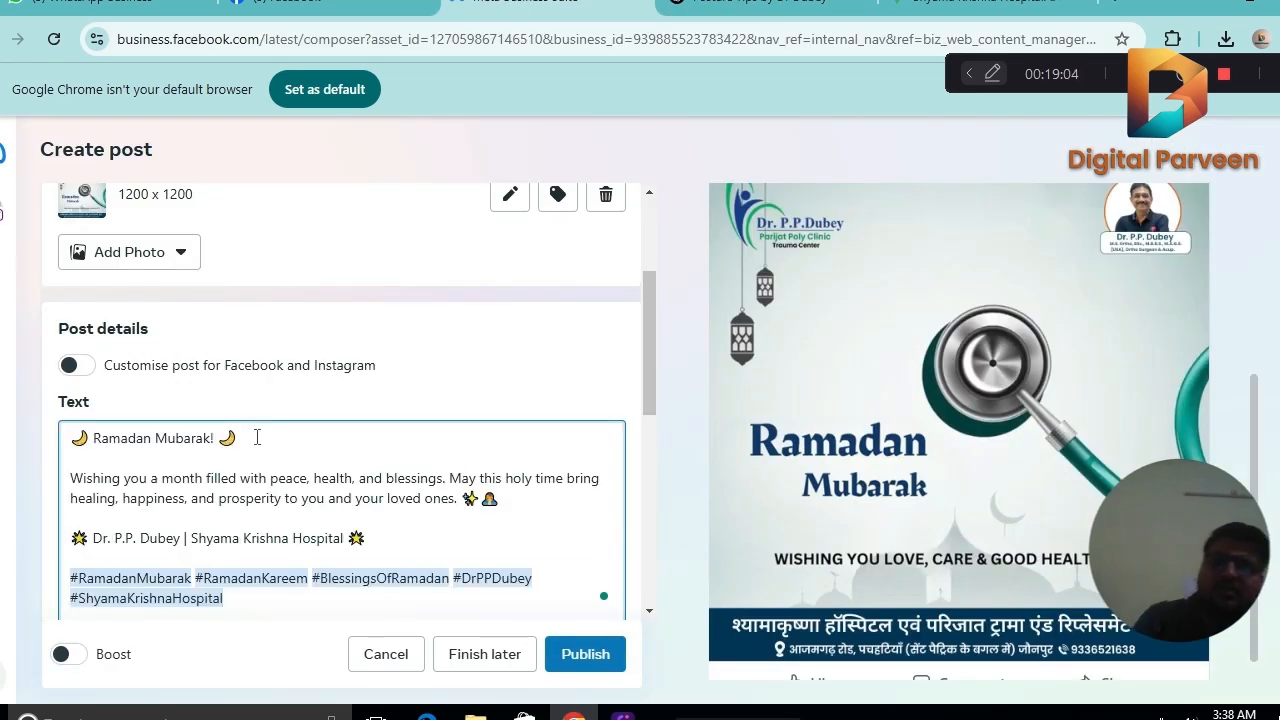
Copy the doctor's credentials, address and contact block from the Facebook page's earlier post and insert it between the caption's hospital line and hashtags.
click(386, 533)
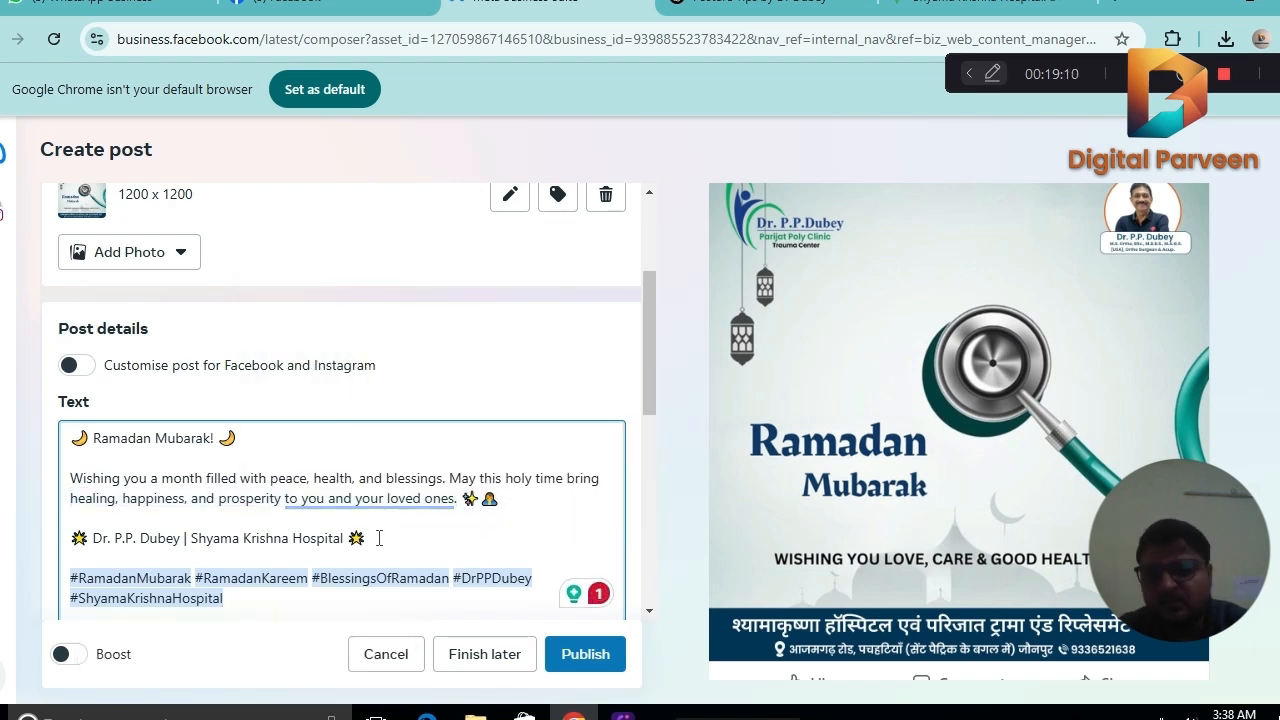
key(Return)
key(Return)
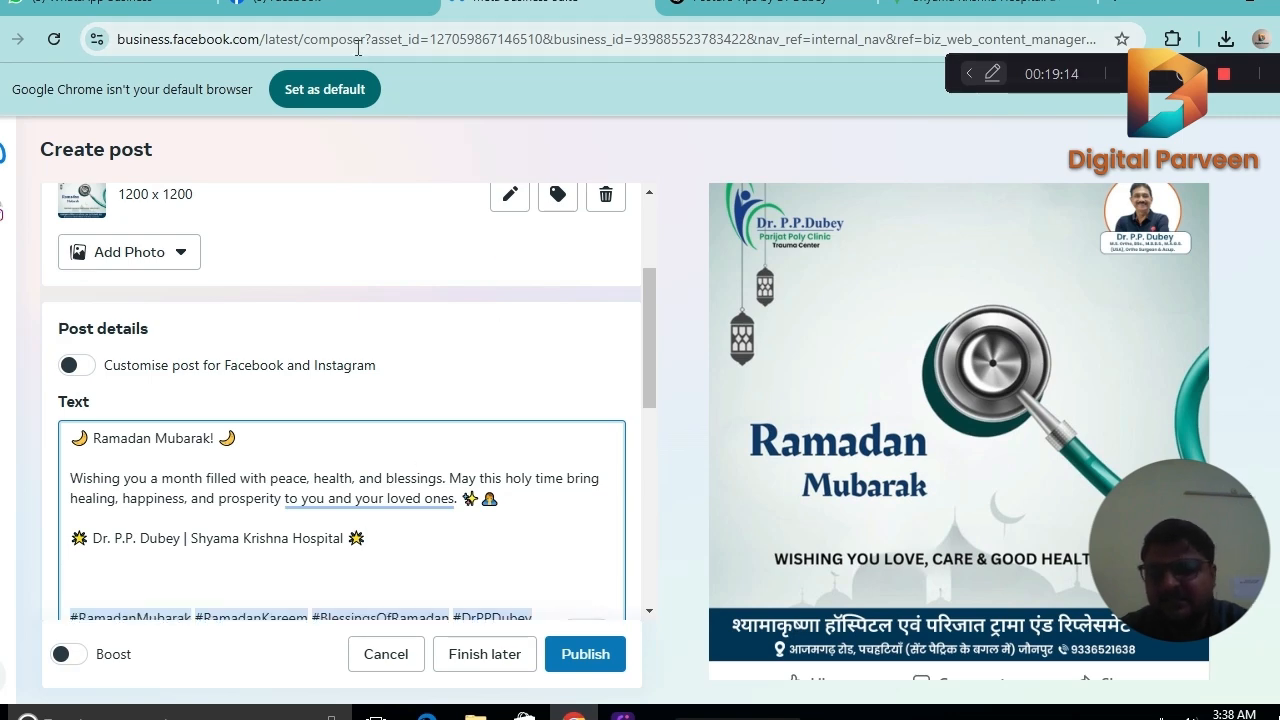
click(330, 6)
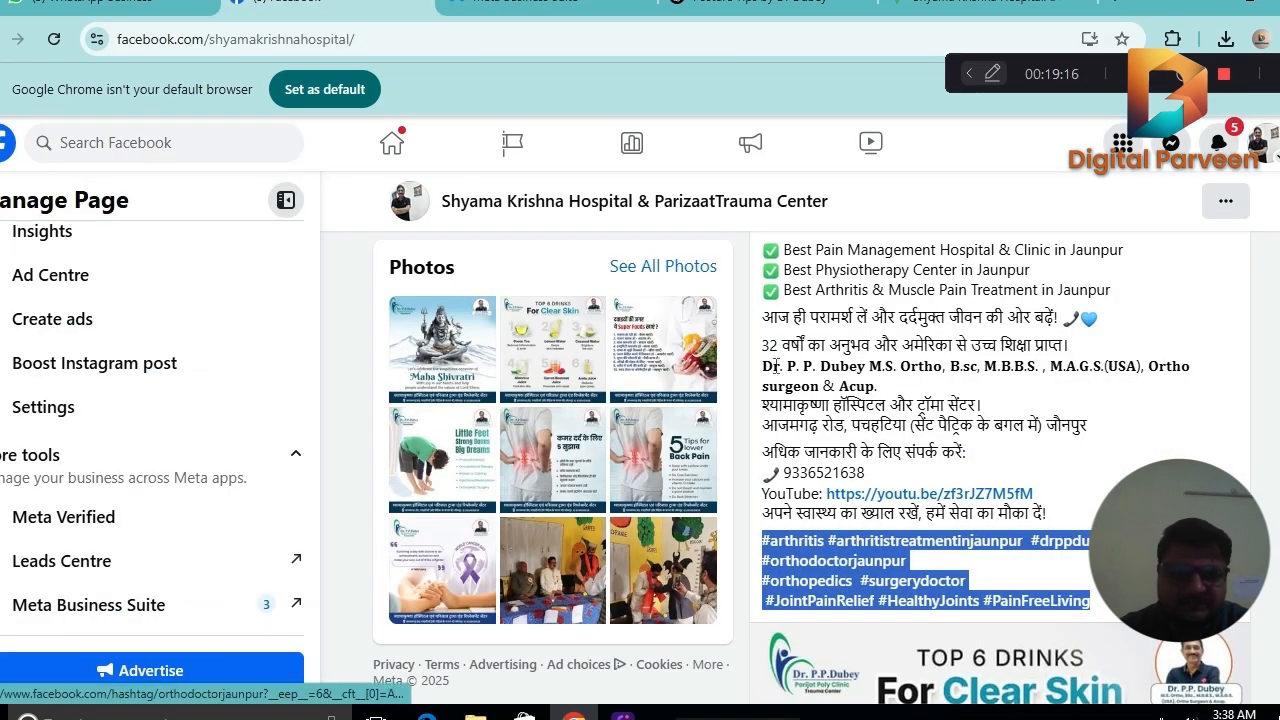
drag(763, 345, 1076, 516)
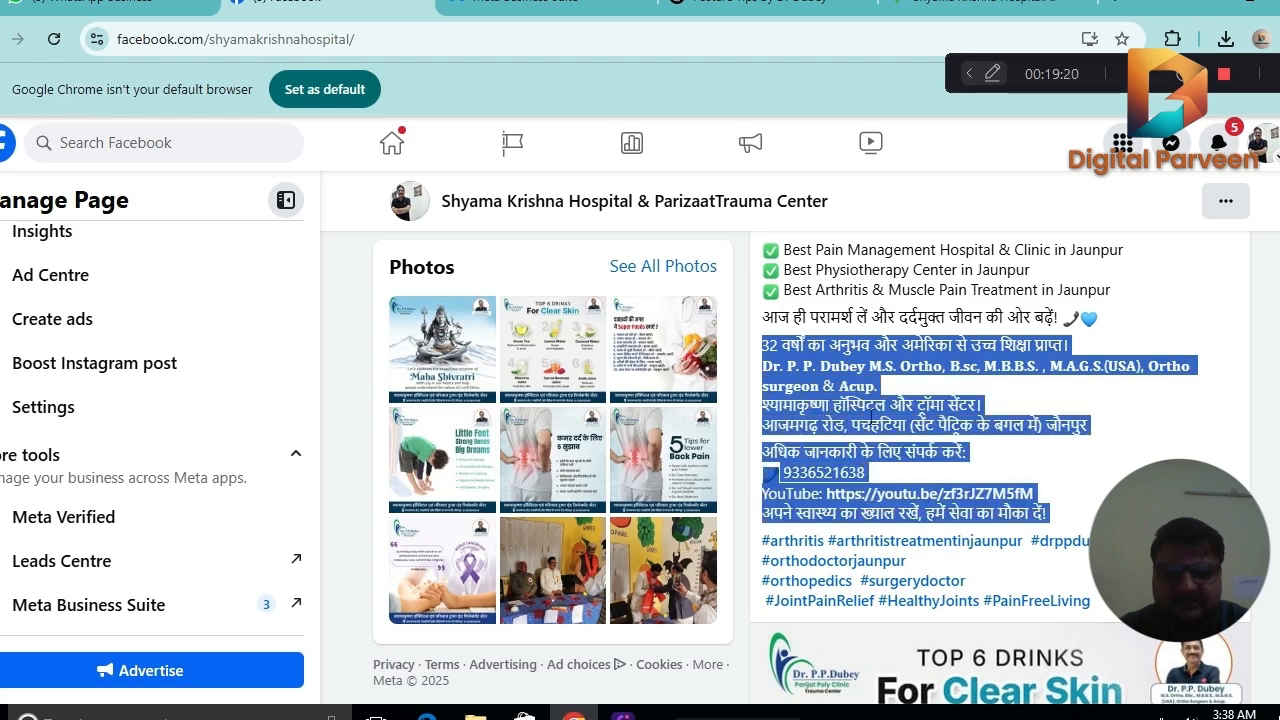
right_click(872, 416)
click(886, 437)
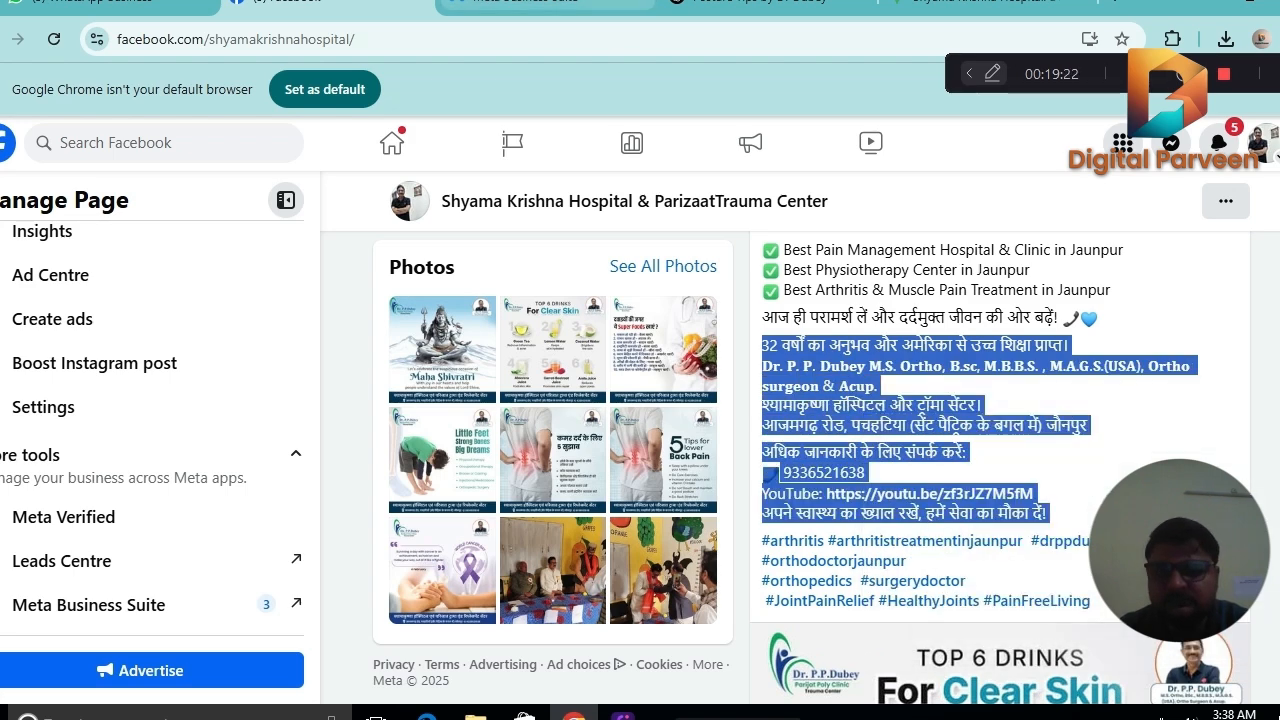
click(548, 4)
key(ctrl+v)
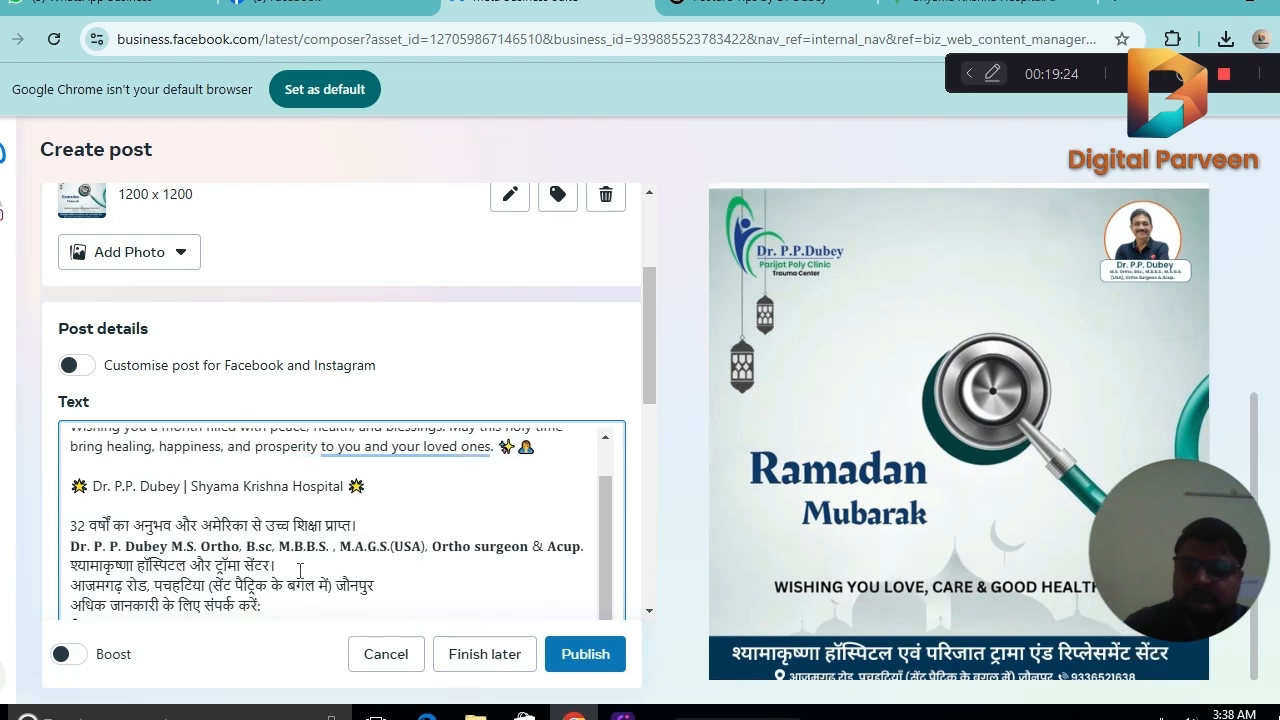
click(378, 528)
key(Return)
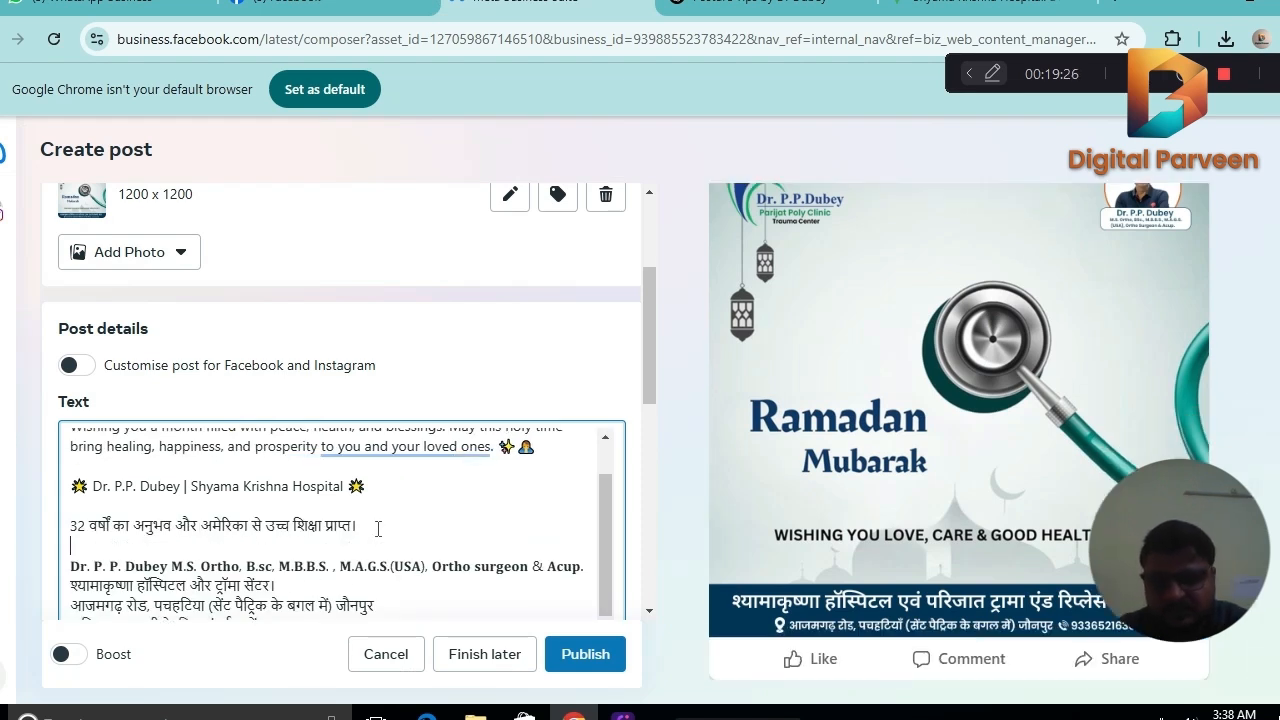
key(BackSpace)
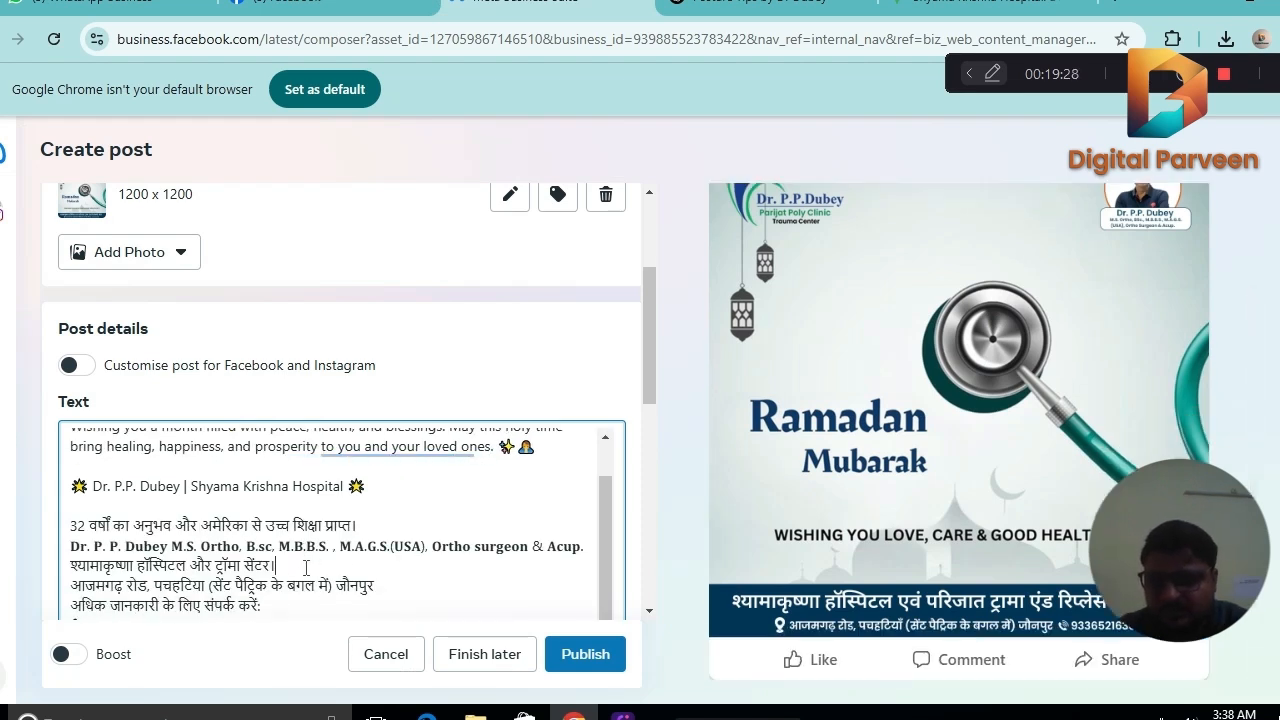
Insert a blank line after the Hindi hospital name and another after the phone number in the caption.
click(306, 567)
key(Return)
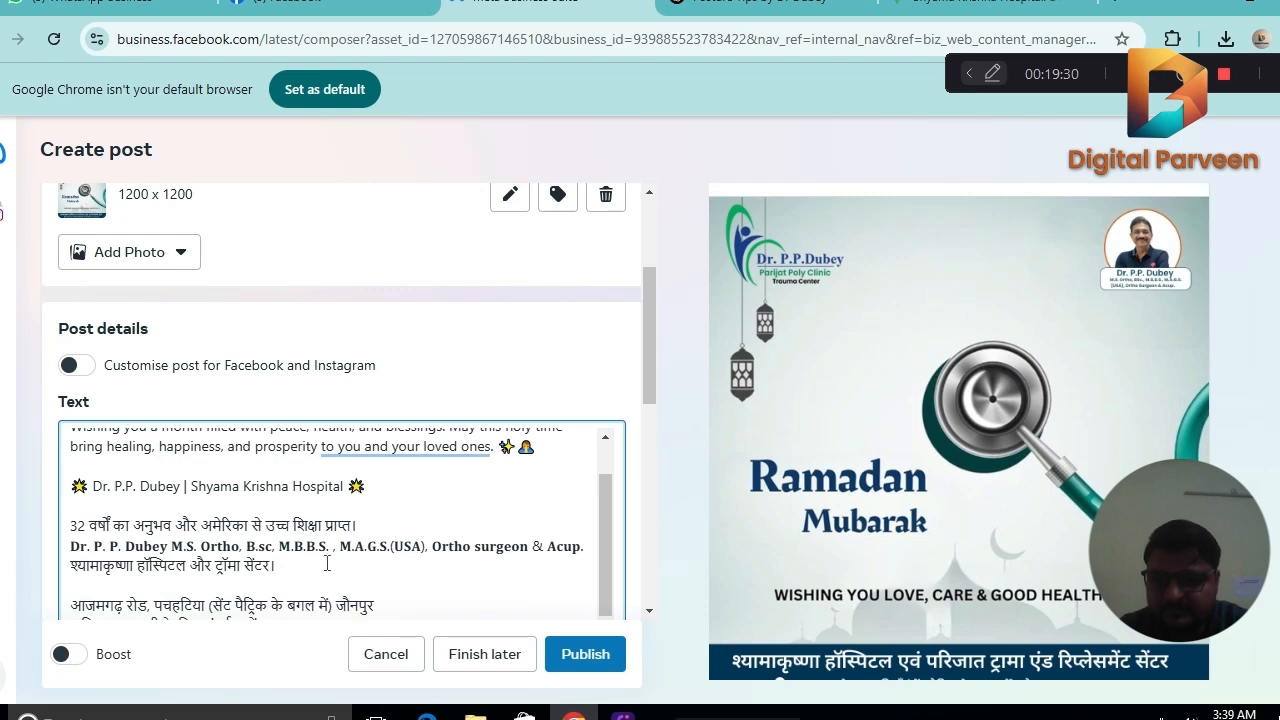
scroll(607, 533, down, 1)
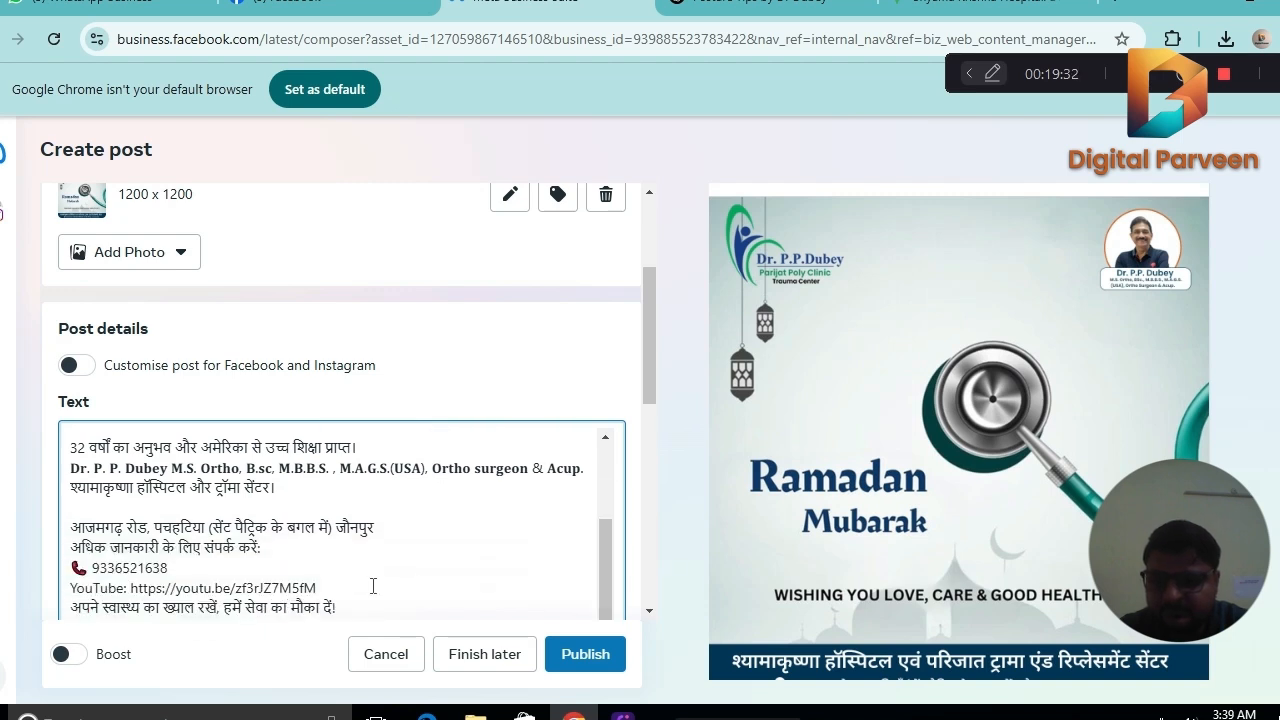
click(225, 572)
key(Return)
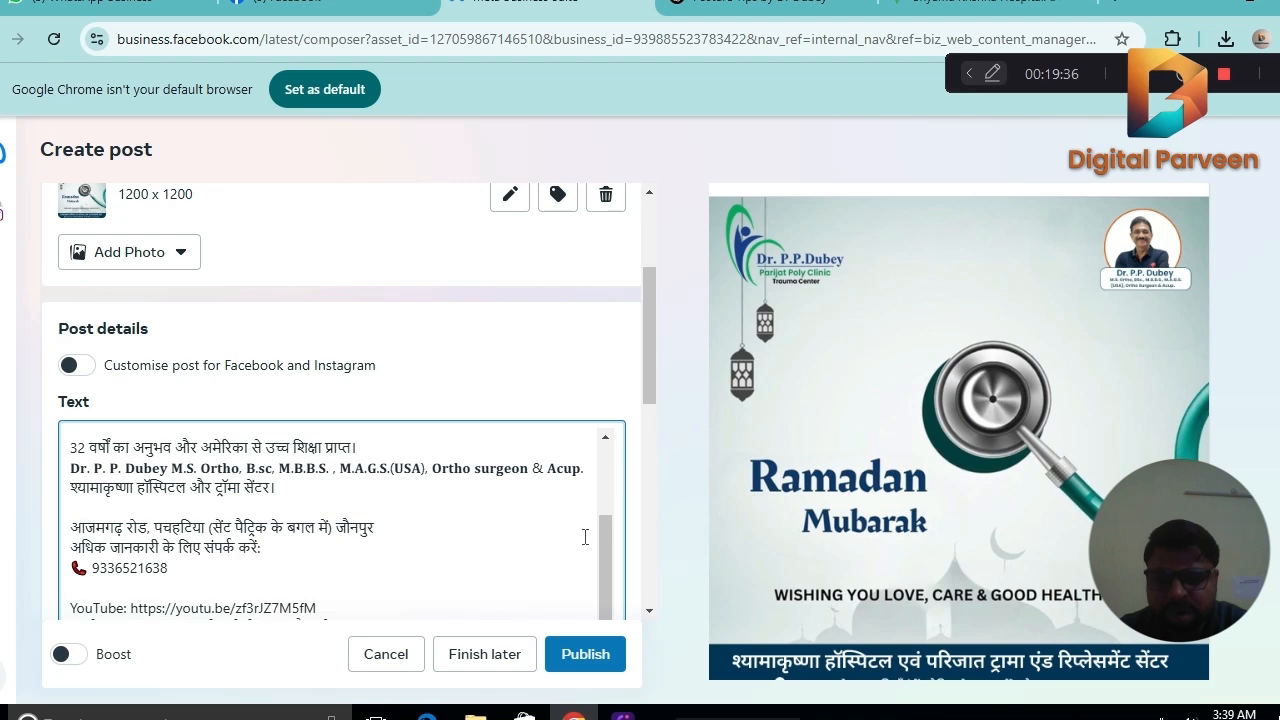
scroll(605, 600, down, 1)
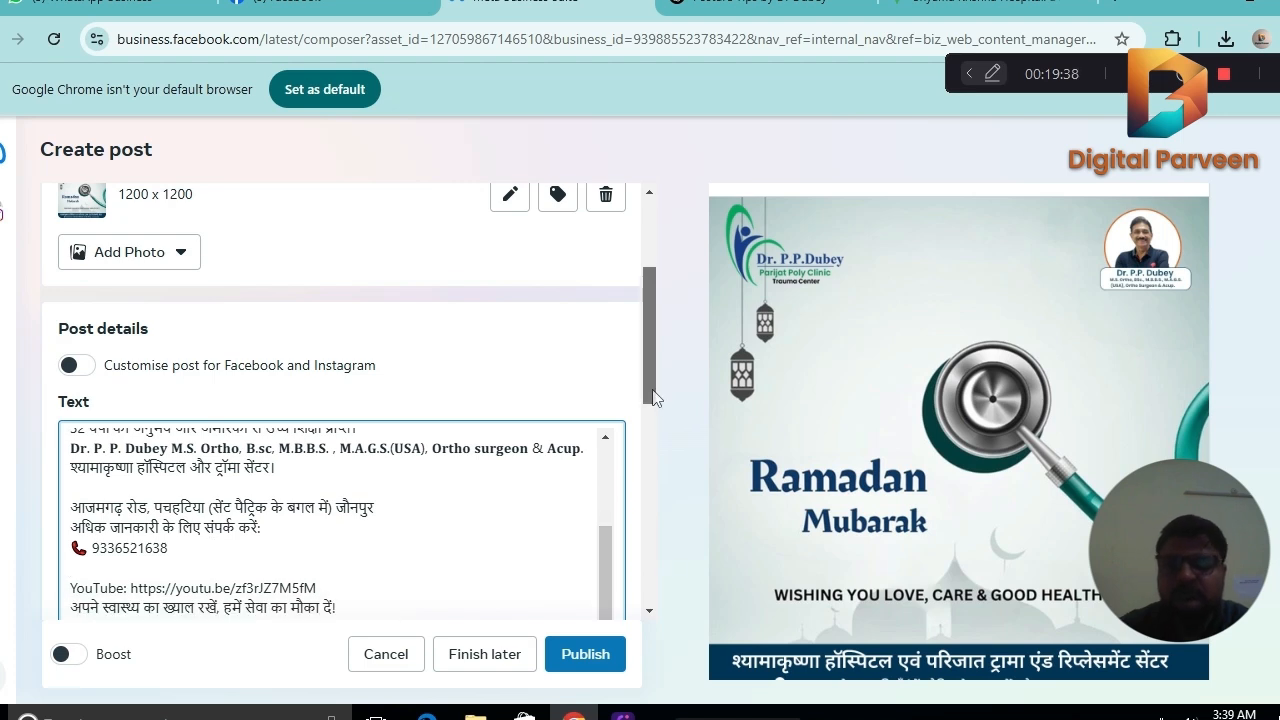
drag(652, 398, 652, 458)
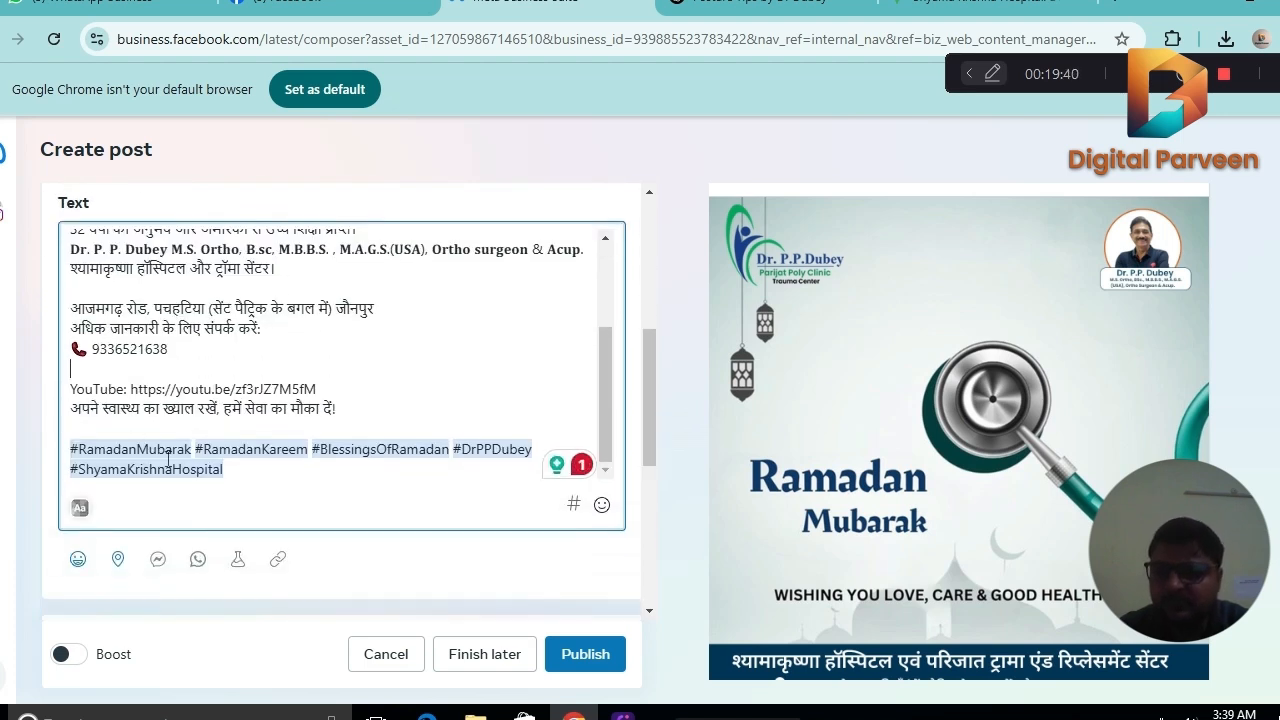
drag(649, 377, 656, 427)
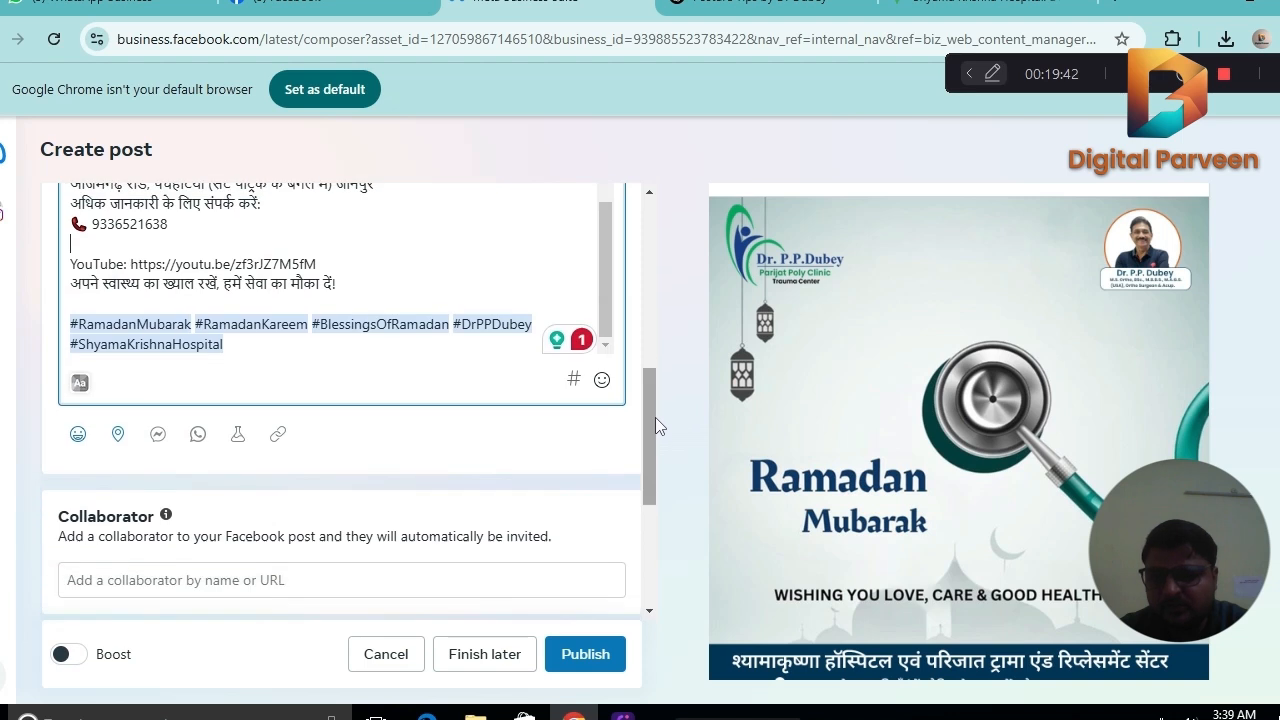
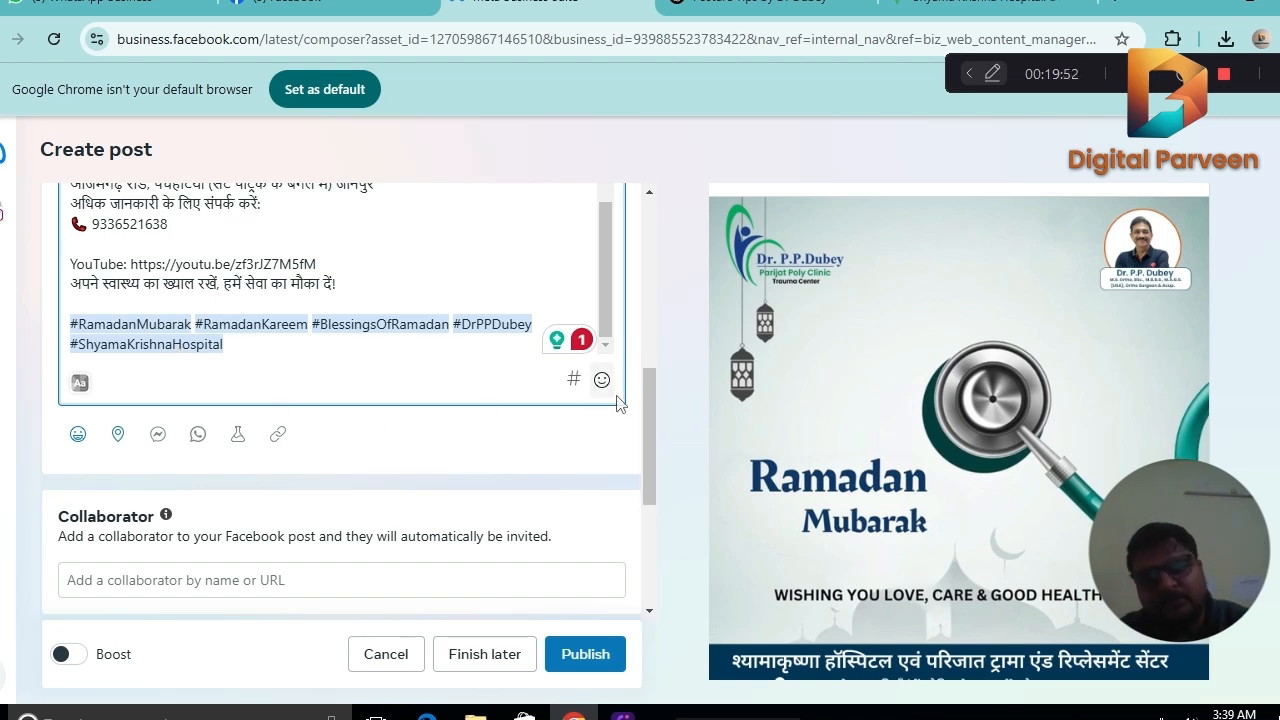
Publish the Ramadan greeting post to Facebook and Instagram and decline the offer to create an ad from it.
drag(651, 379, 624, 617)
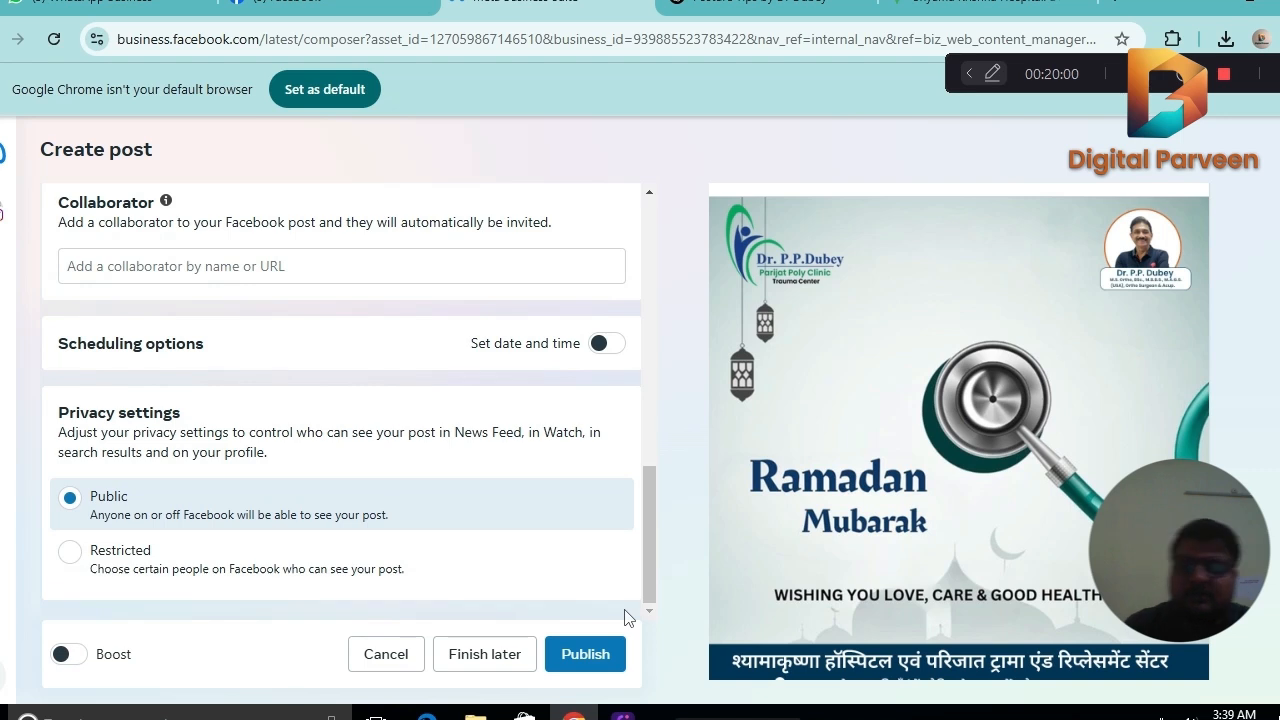
click(593, 658)
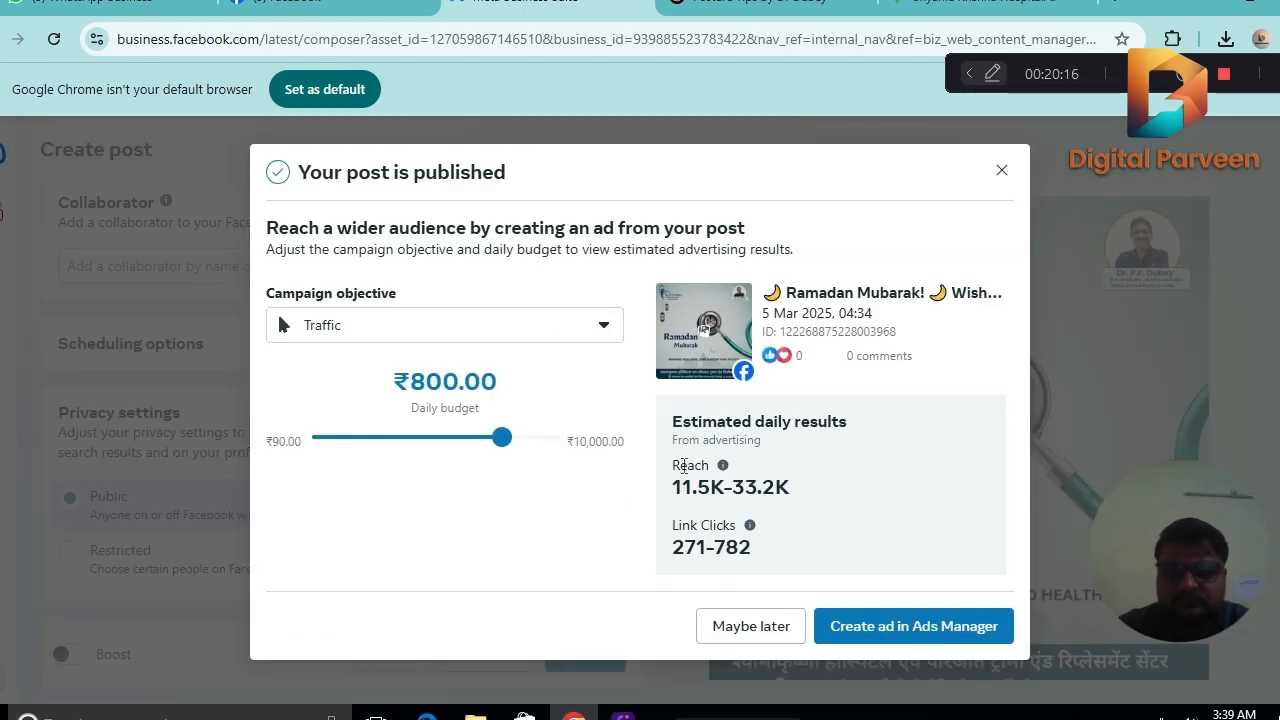
click(737, 625)
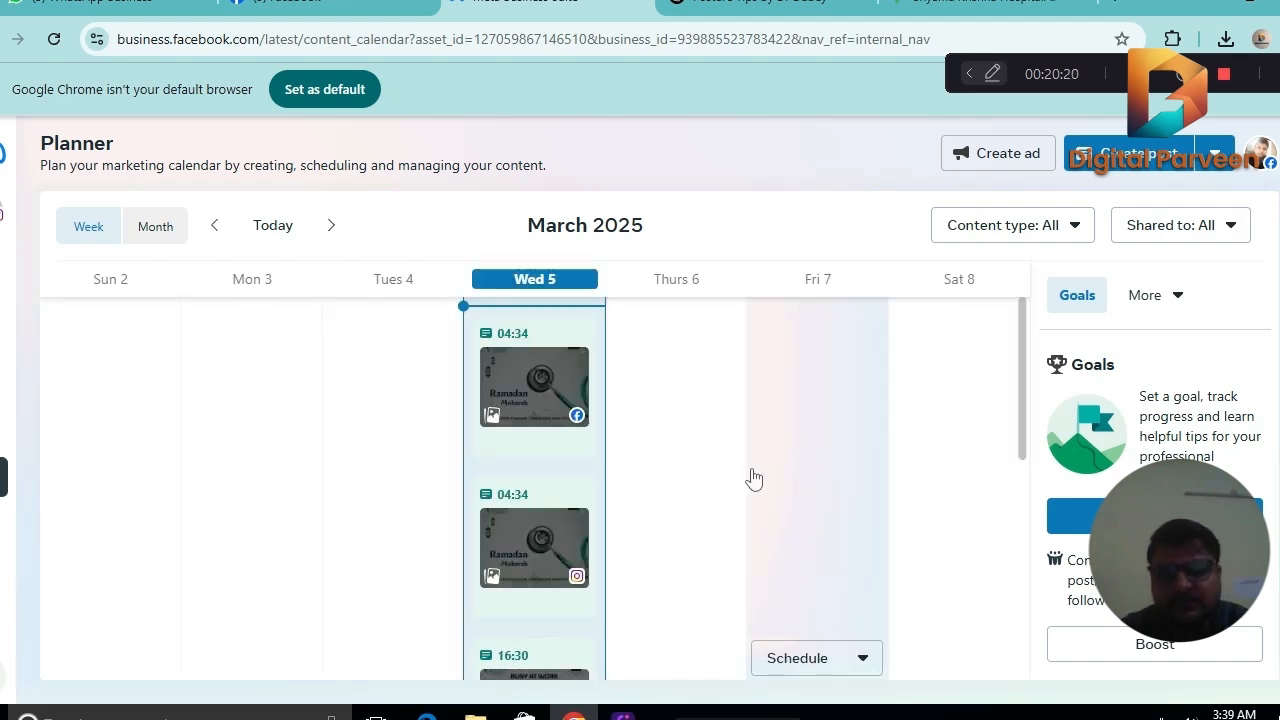
Check the published Ramadan post in the planner and on the hospital's Facebook page.
mouse_move(1021, 373)
mouse_down()
mouse_move(1018, 462)
mouse_move(1011, 374)
mouse_up()
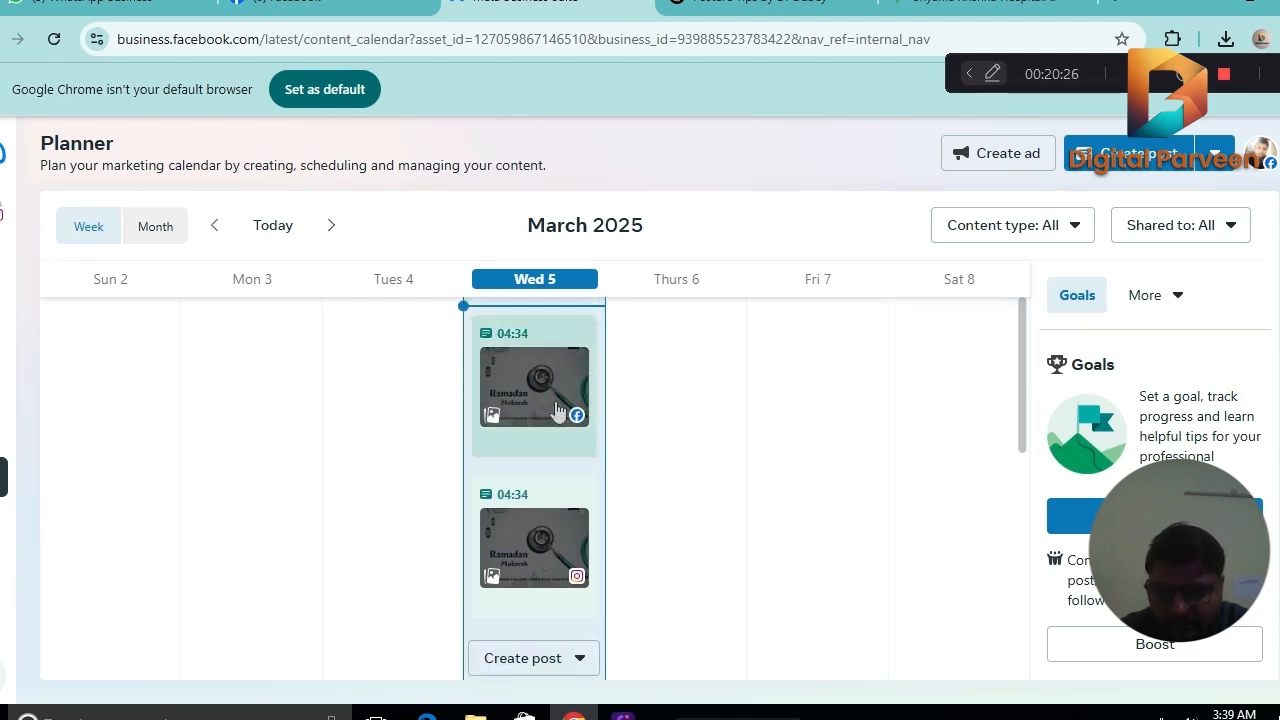
click(325, 5)
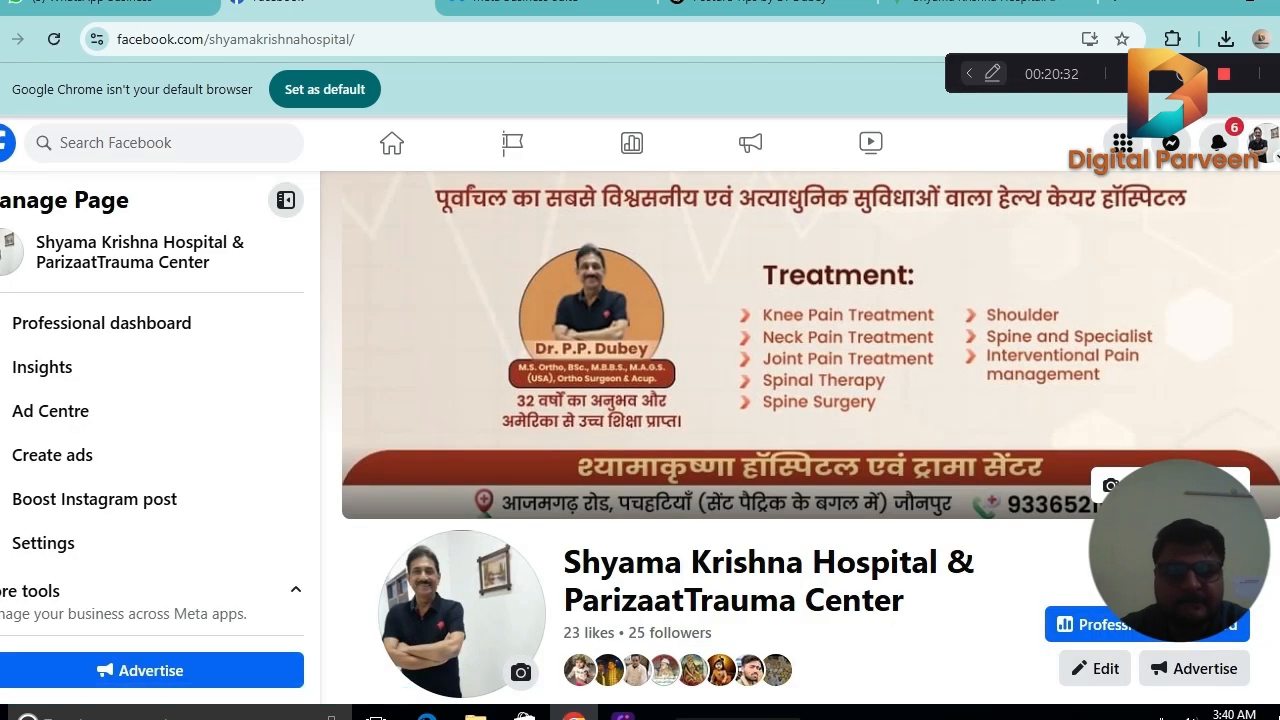
scroll(800, 437, down, 8)
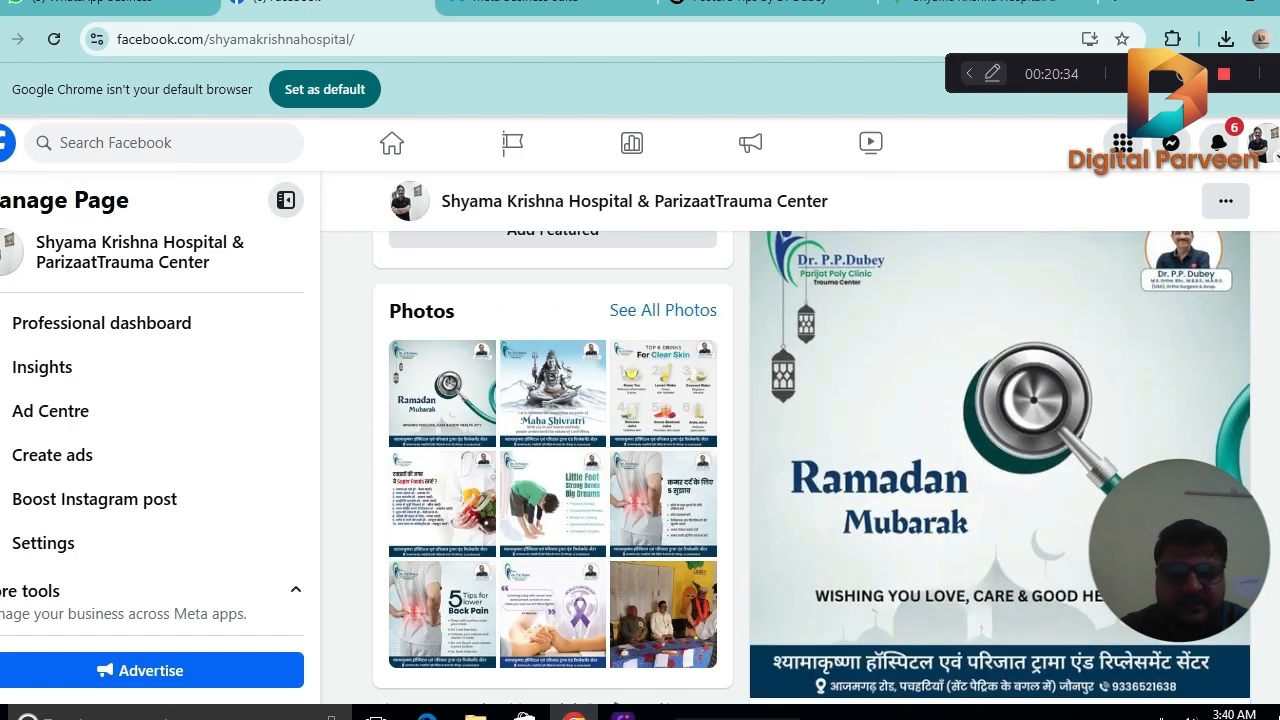
scroll(1000, 460, down, 5)
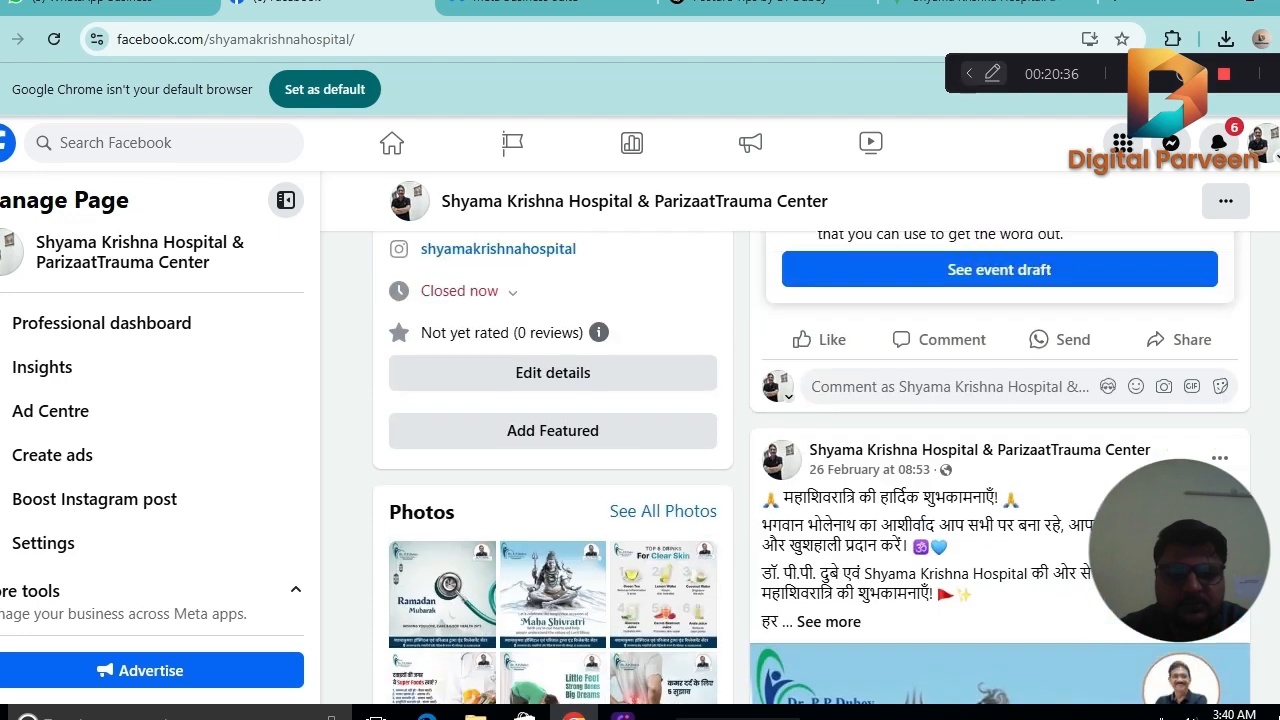
scroll(1000, 460, up, 6)
scroll(1000, 460, down, 1)
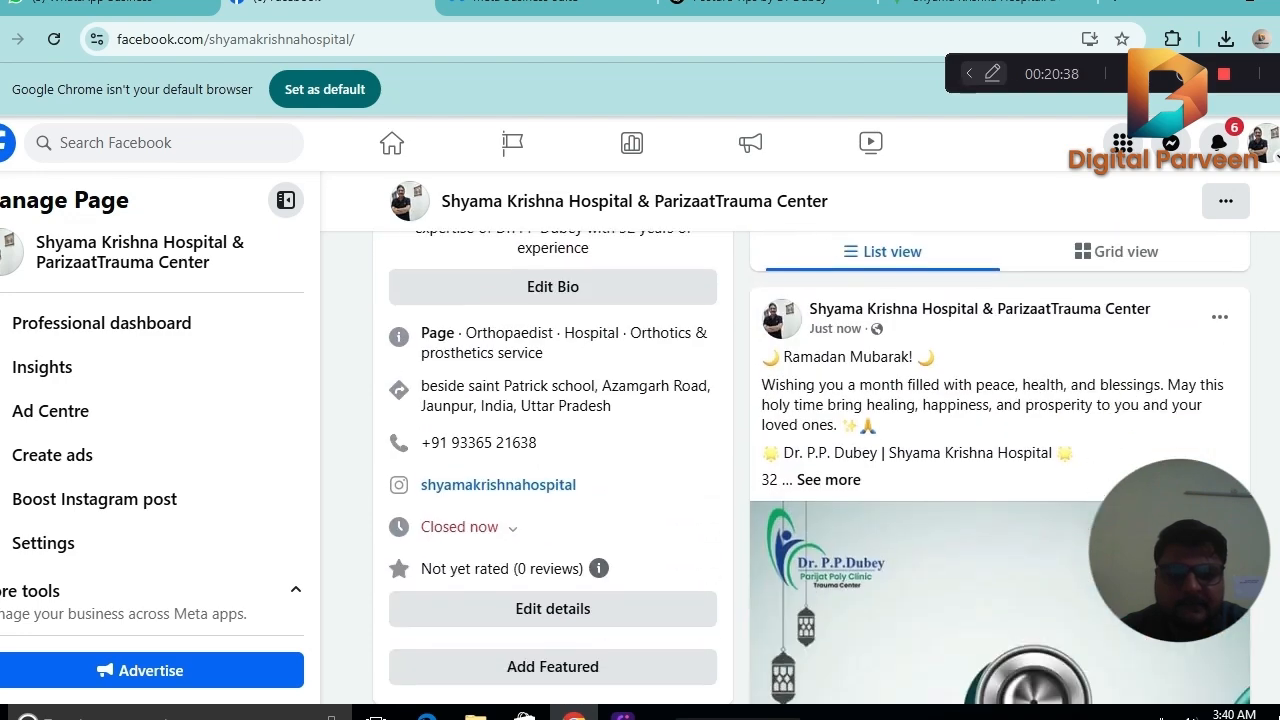
scroll(1000, 460, down, 3)
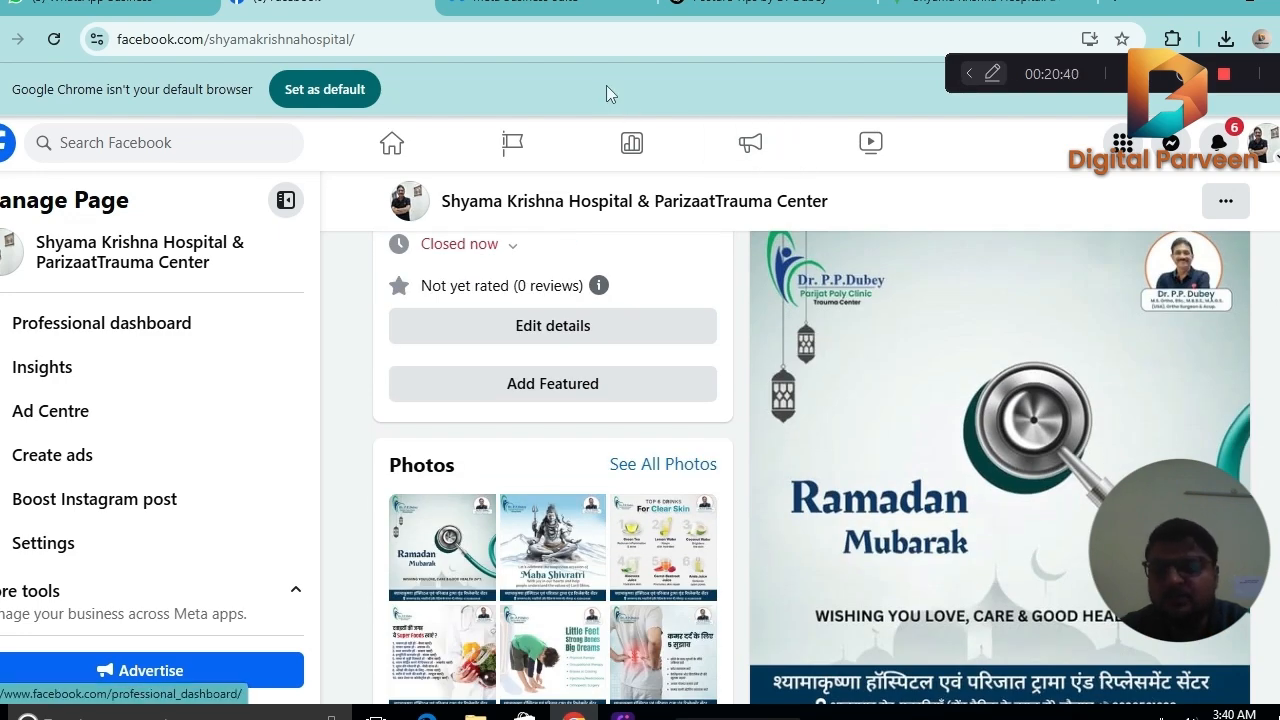
Switch back to Meta Business Suite and start a new post for Wednesday 5 March from the planner.
click(560, 5)
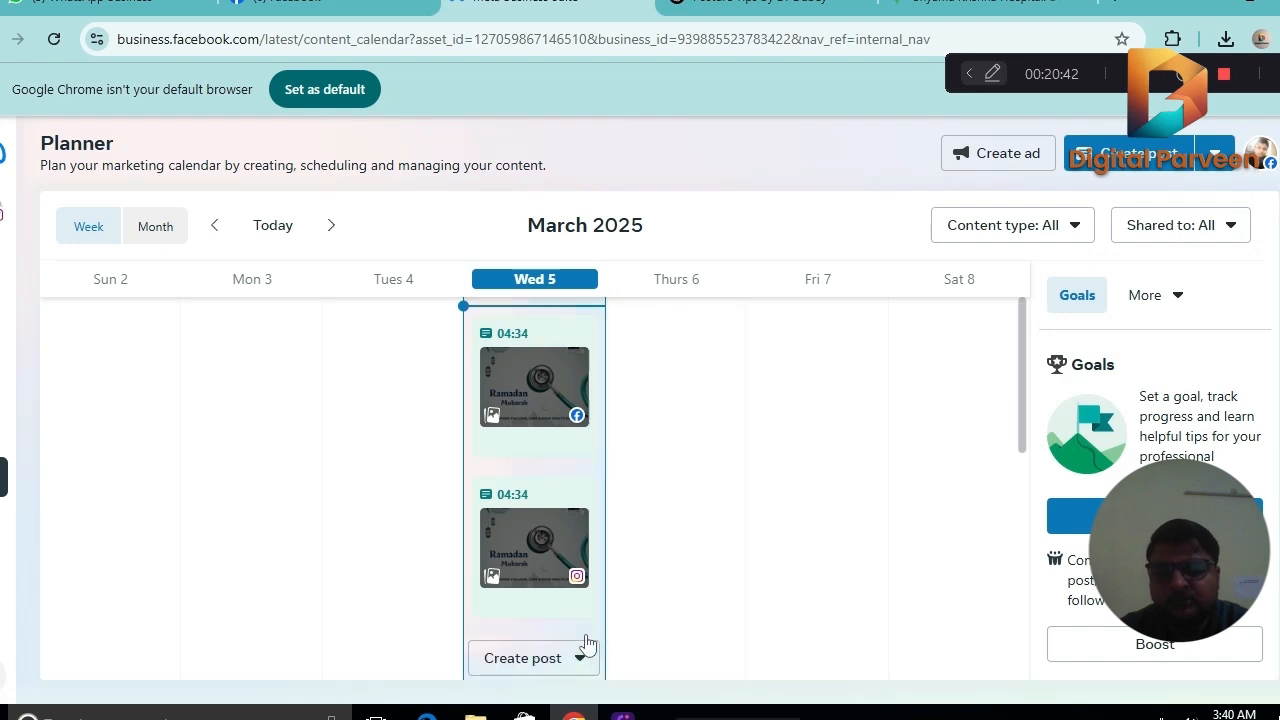
click(548, 667)
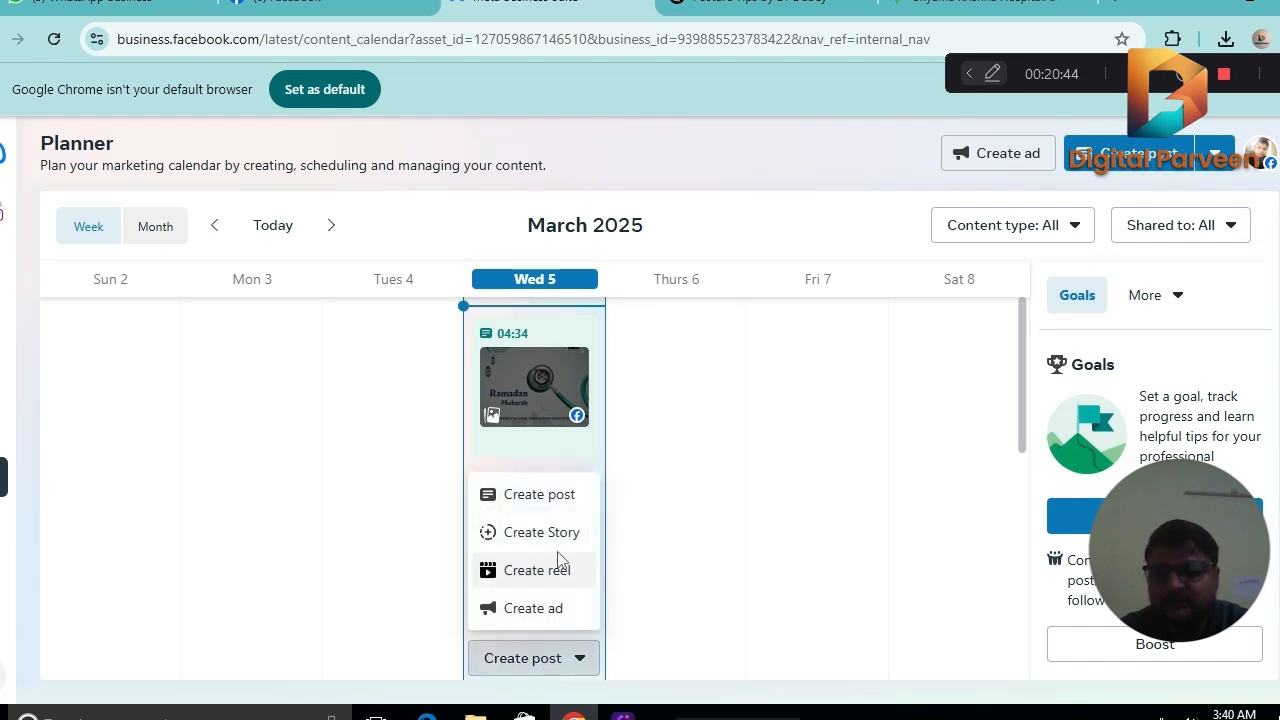
click(555, 497)
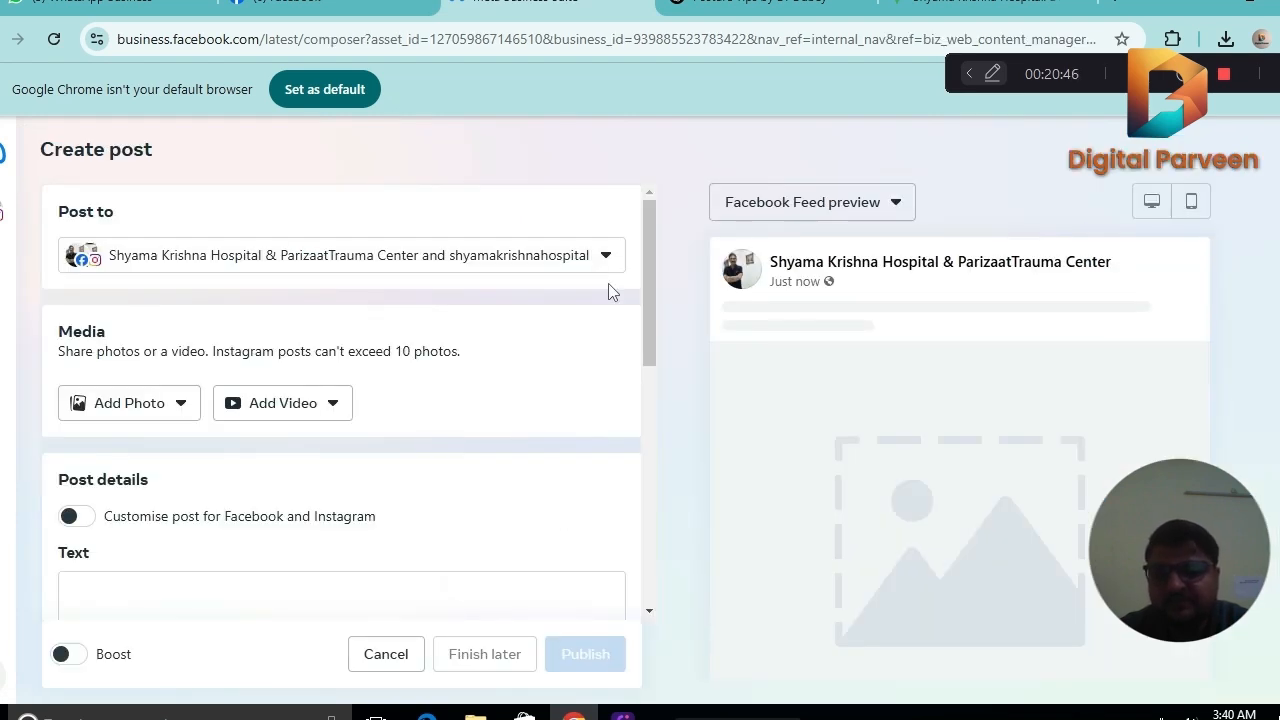
Upload the Slipped Disc symptoms image, WhatsApp Image 2025-03-04 at 06.43.07, from the Downloads folder as the post's photo.
click(97, 418)
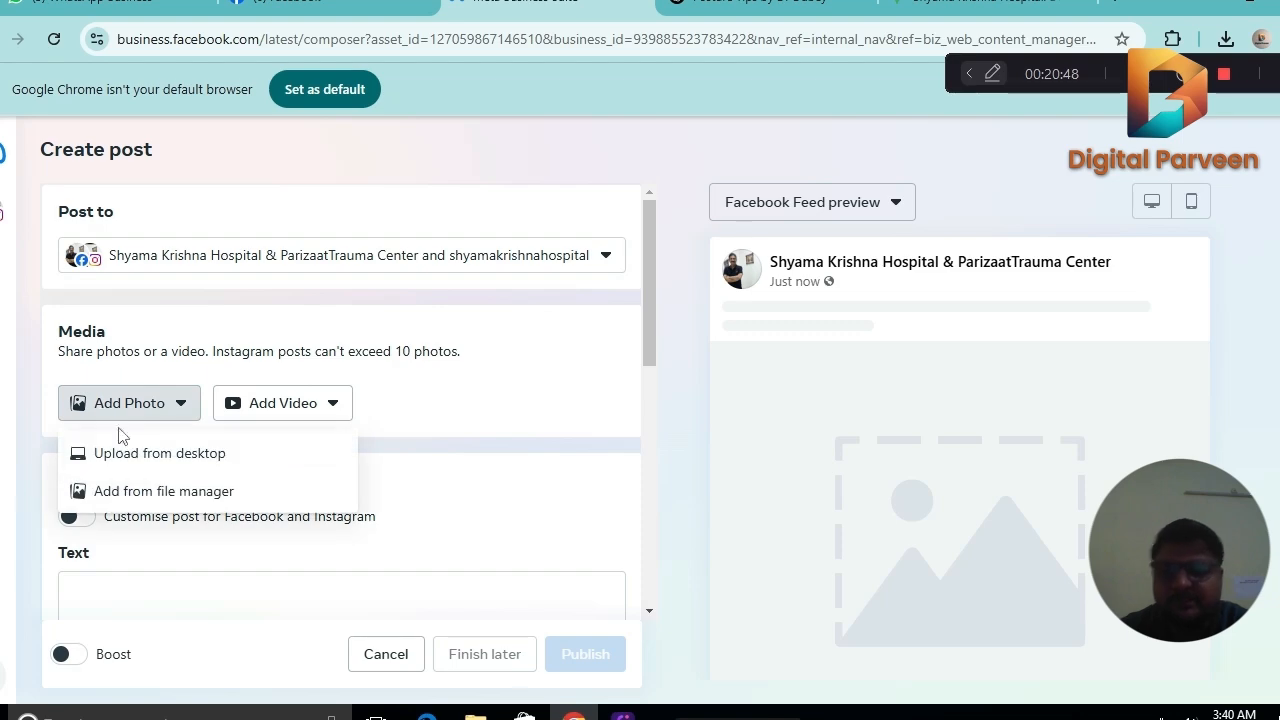
click(126, 451)
scroll(500, 294, down, 2)
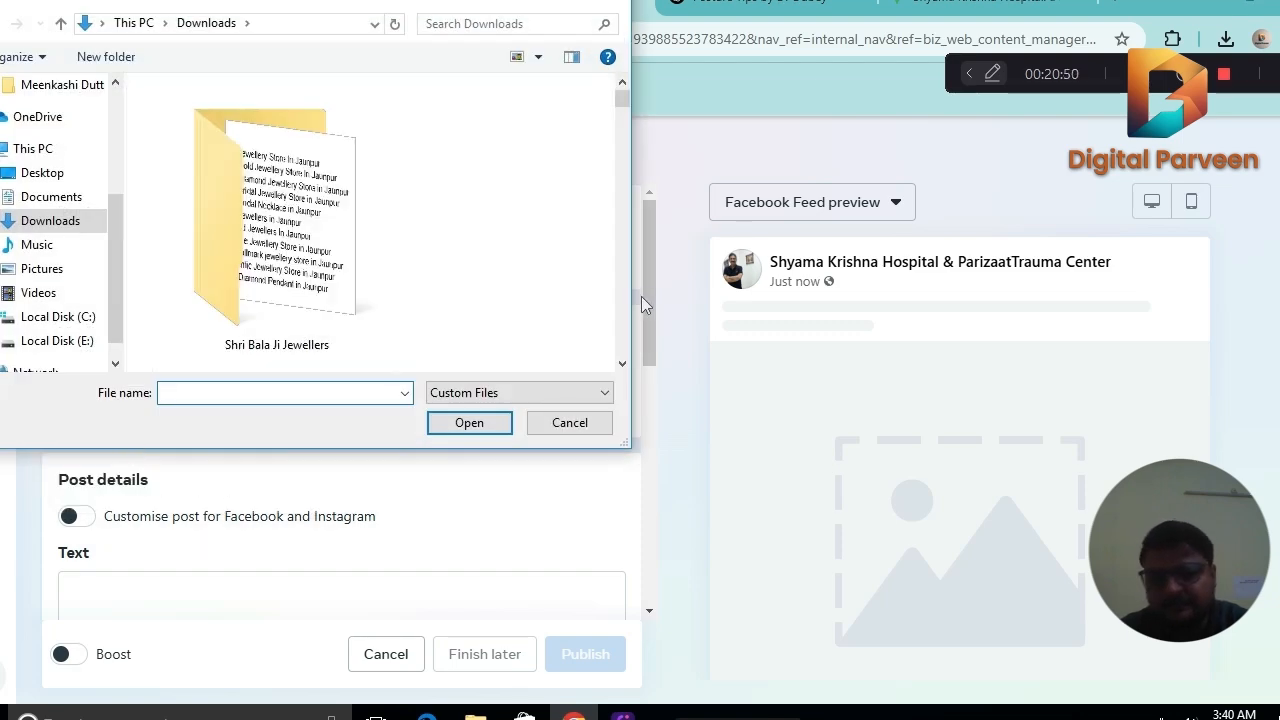
click(621, 366)
click(621, 366)
click(621, 366)
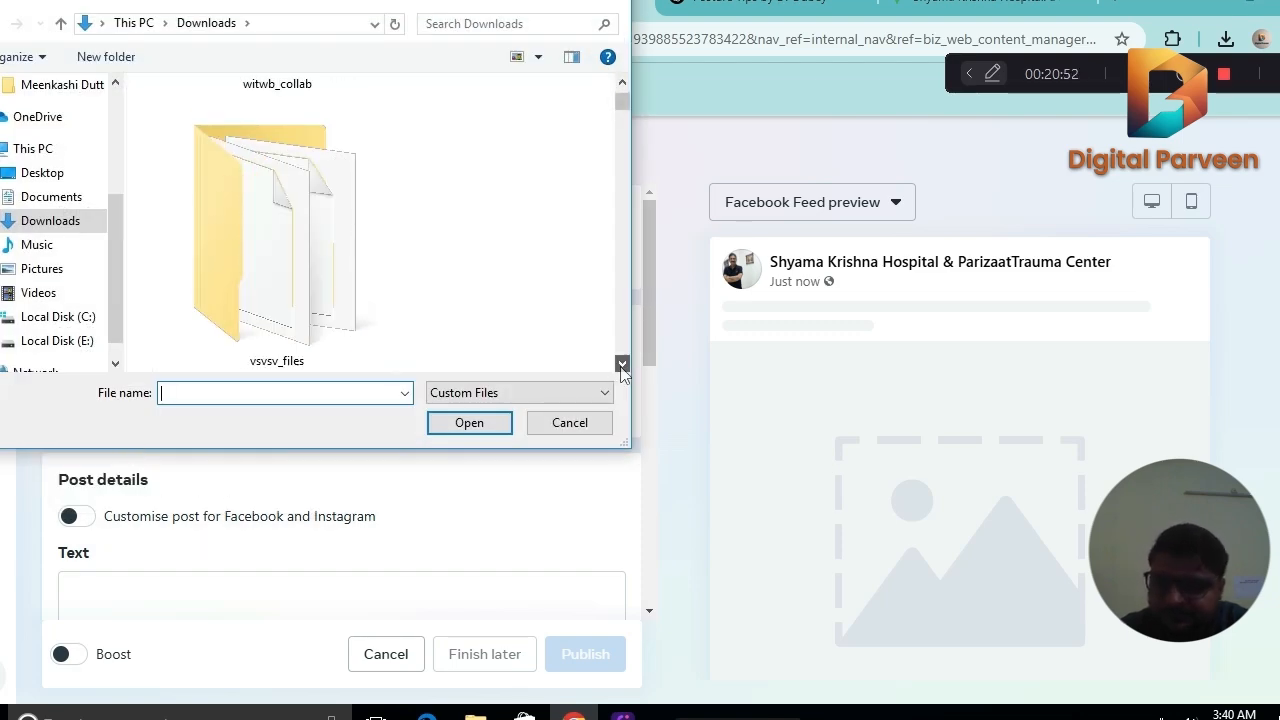
click(621, 366)
click(621, 366)
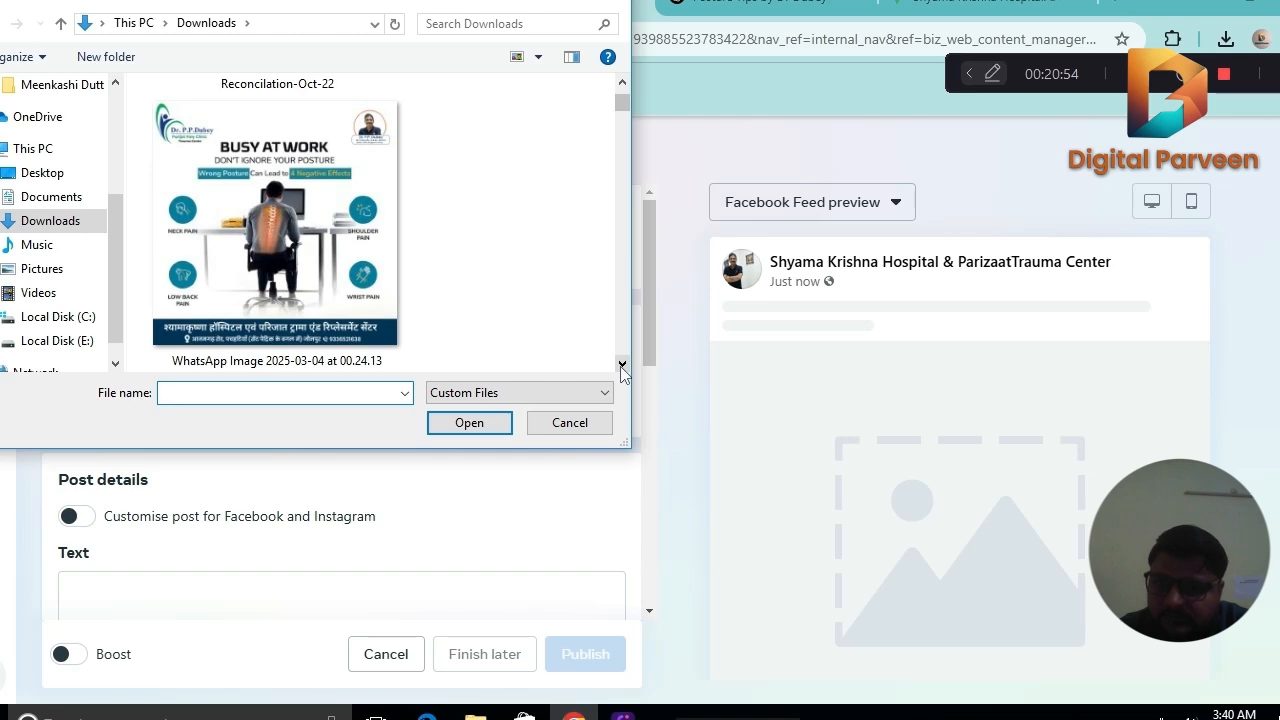
click(621, 366)
click(621, 366)
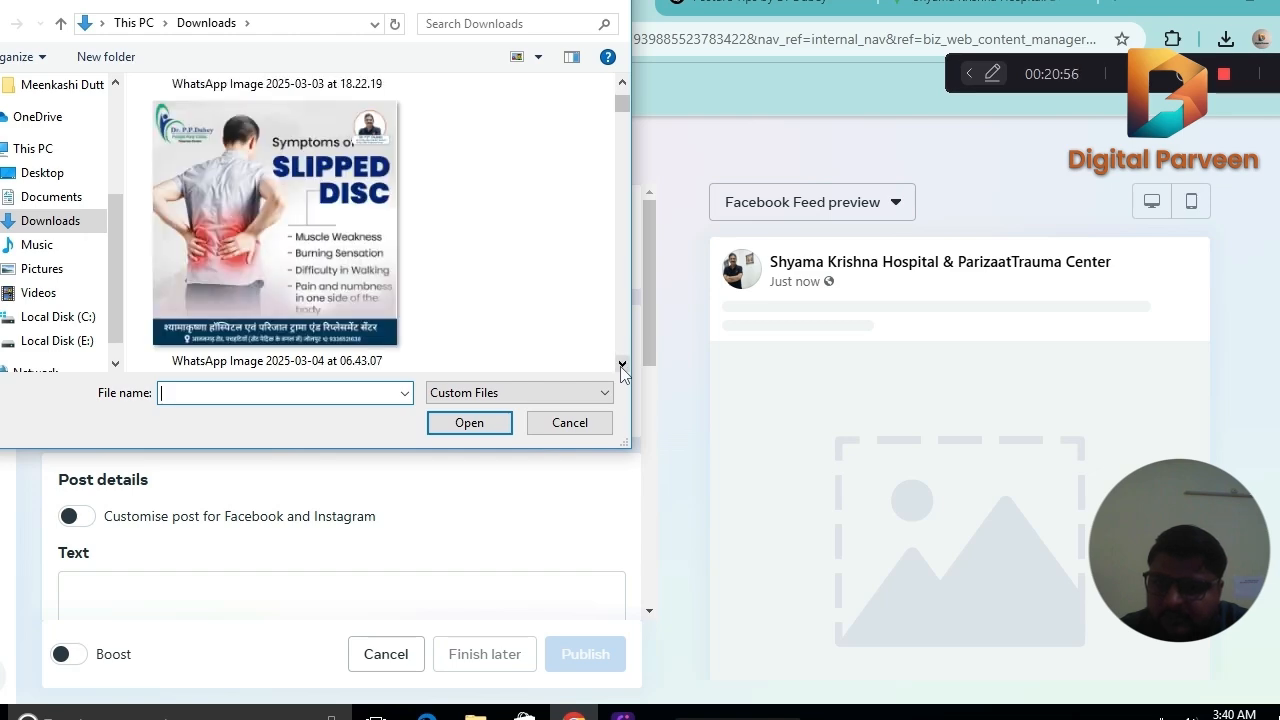
double_click(295, 204)
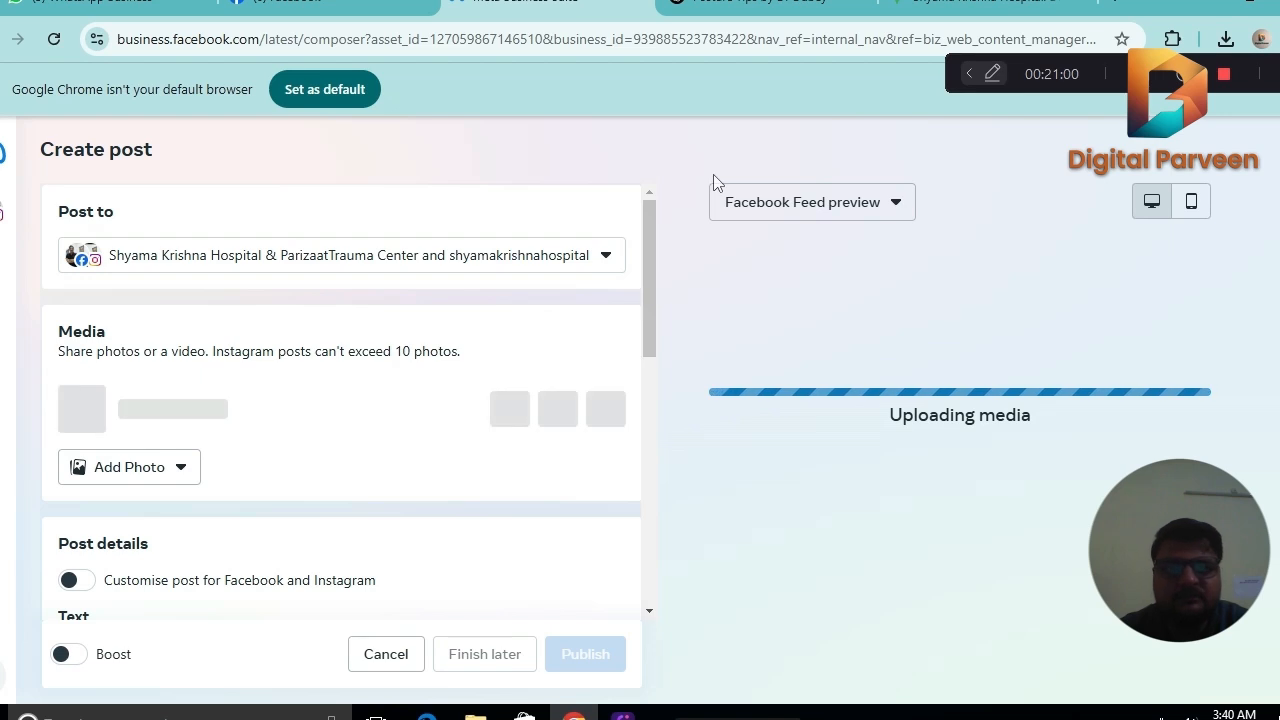
Switch to ChatGPT and ask for an Instagram caption on slip disc for the hospital's doctor, giving the doctor's name.
click(760, 6)
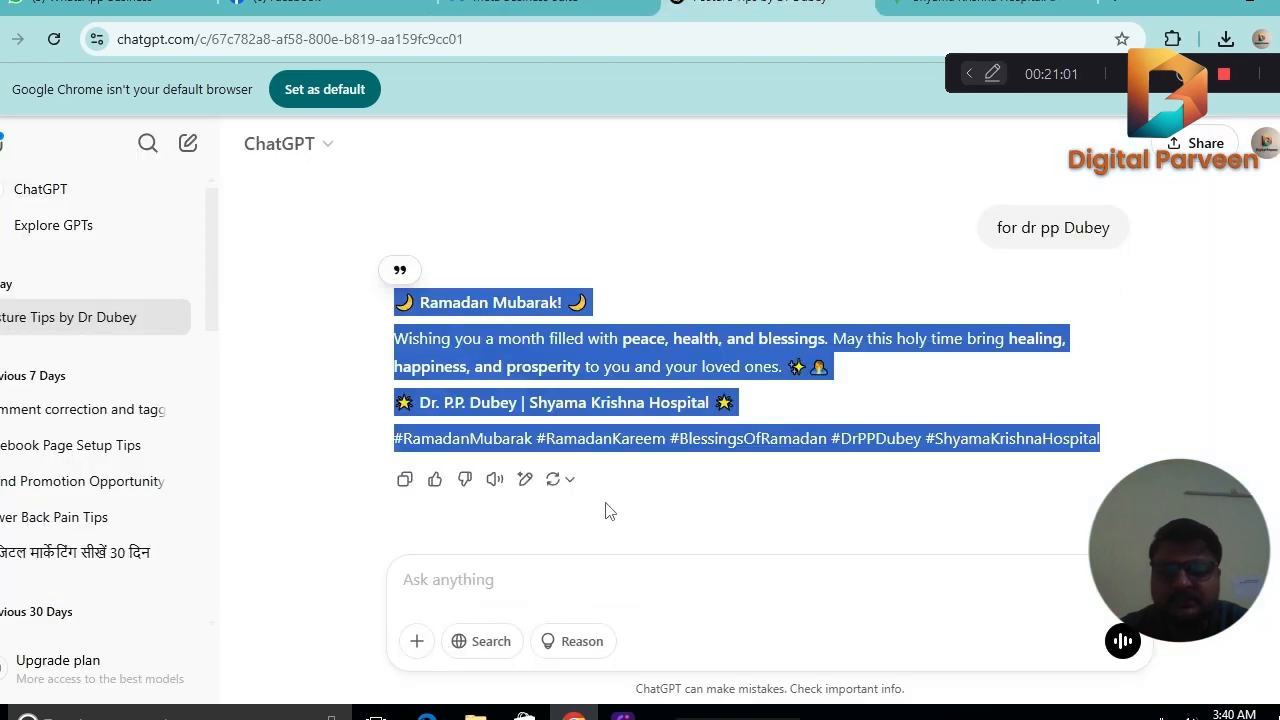
click(484, 590)
text(Pls )
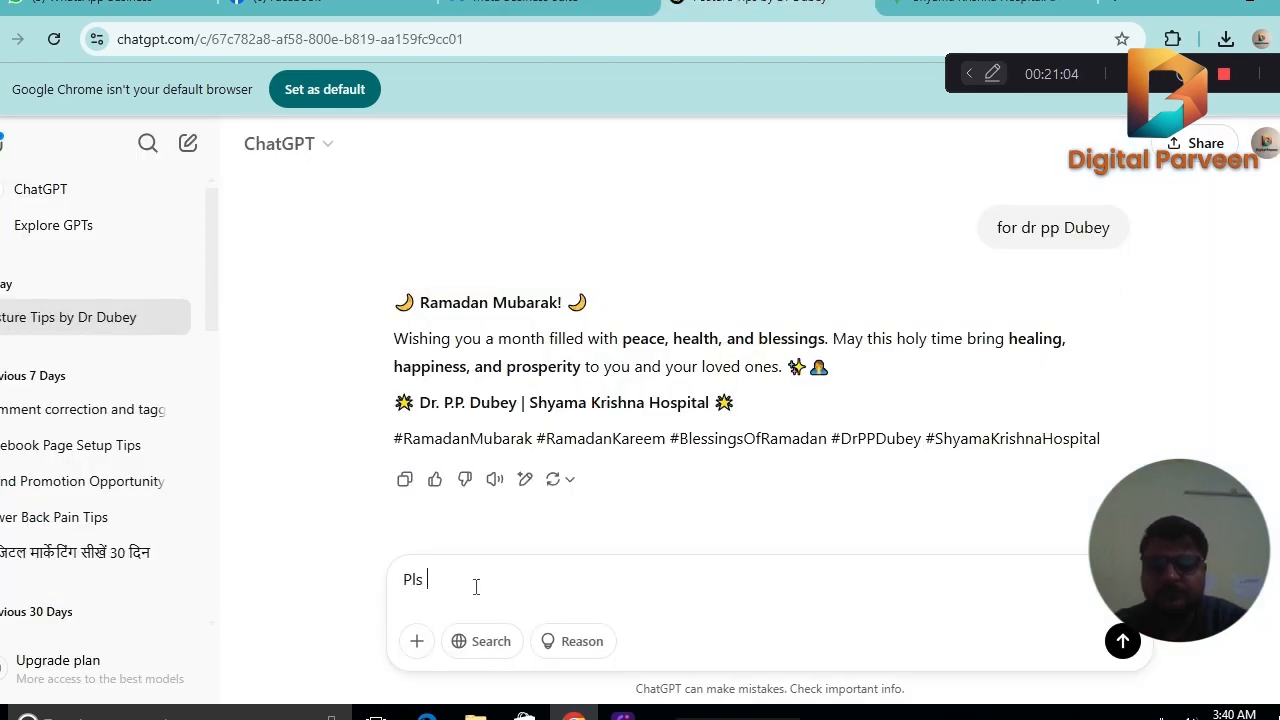
text(provi)
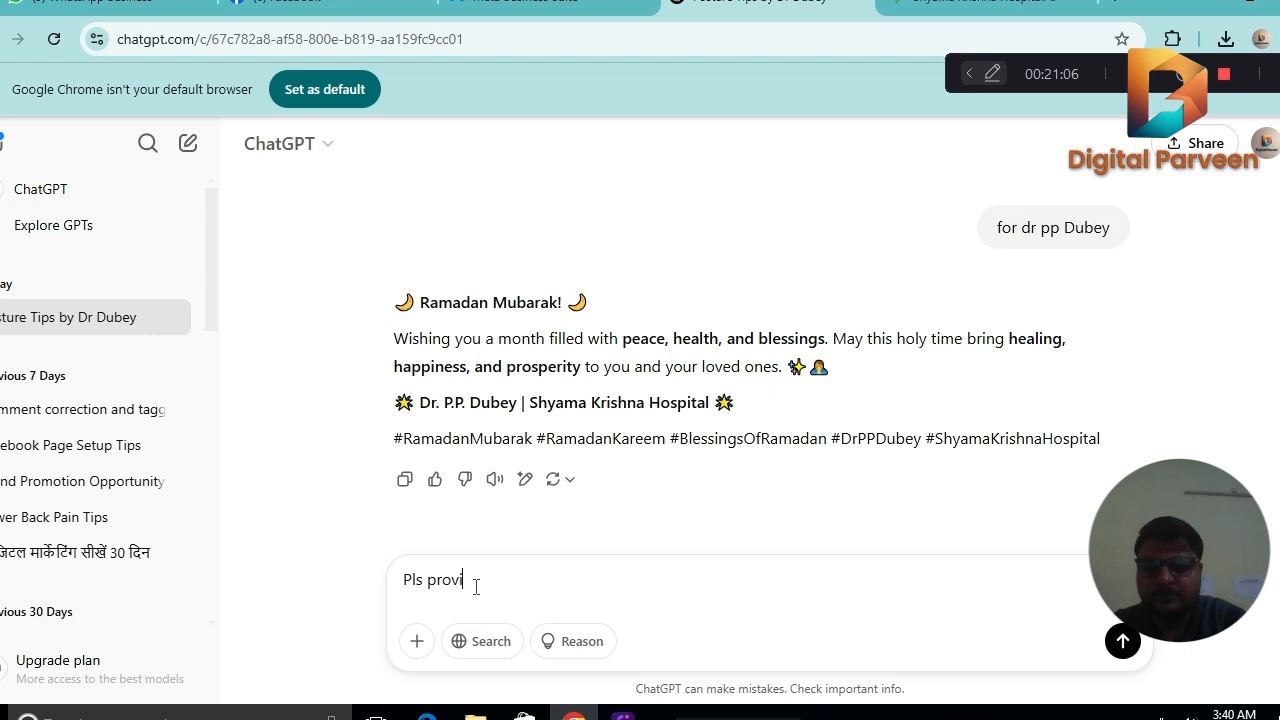
text(de an insta capo)
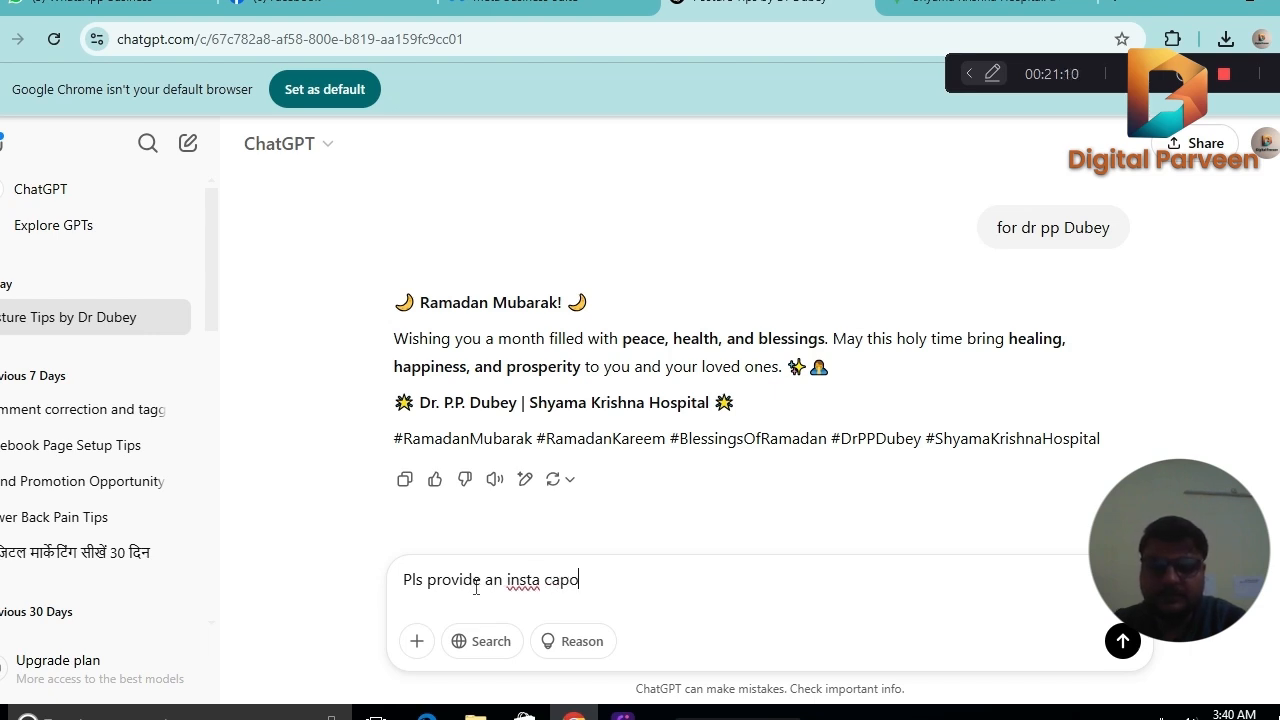
key(BackSpace)
text(ti)
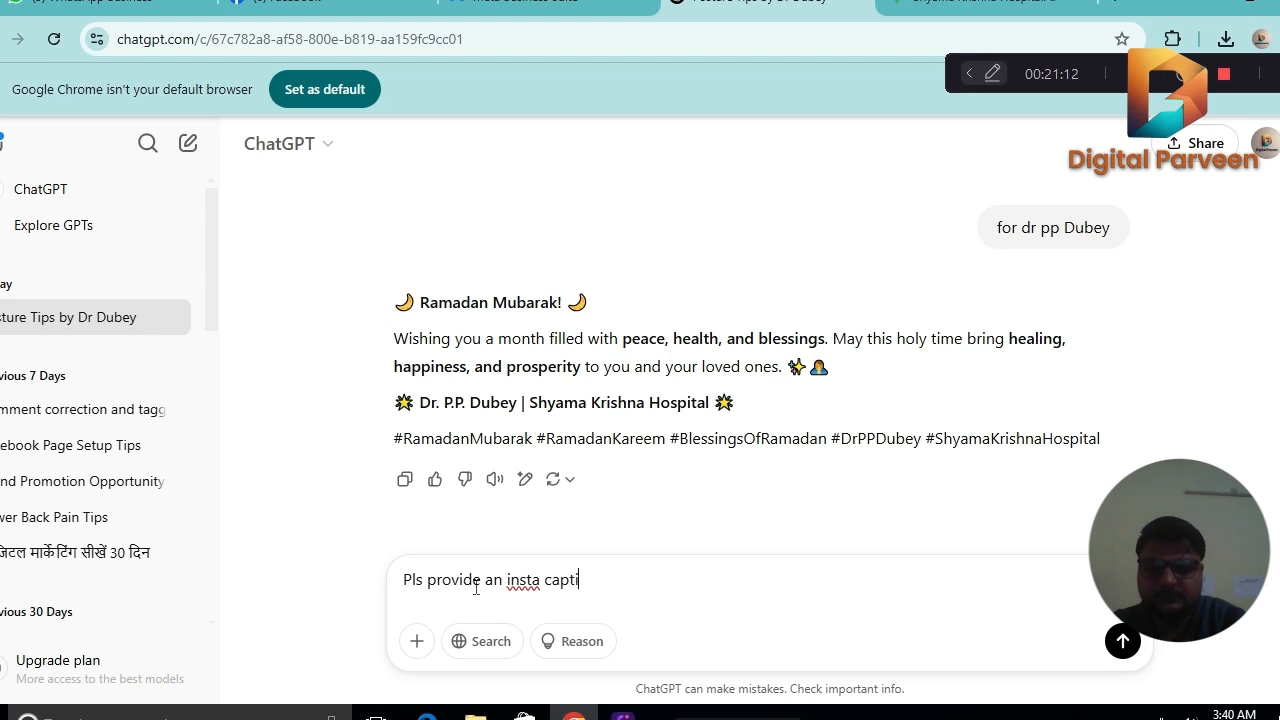
text(on on S)
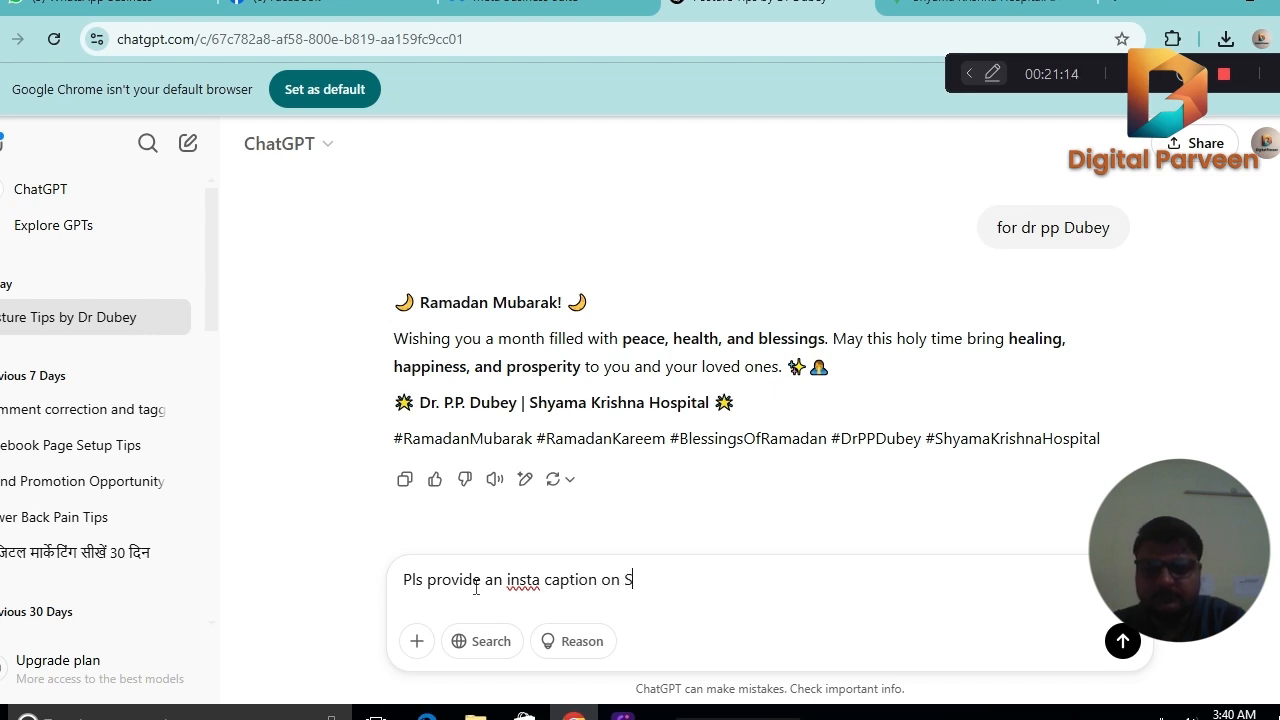
text(Lip Disk)
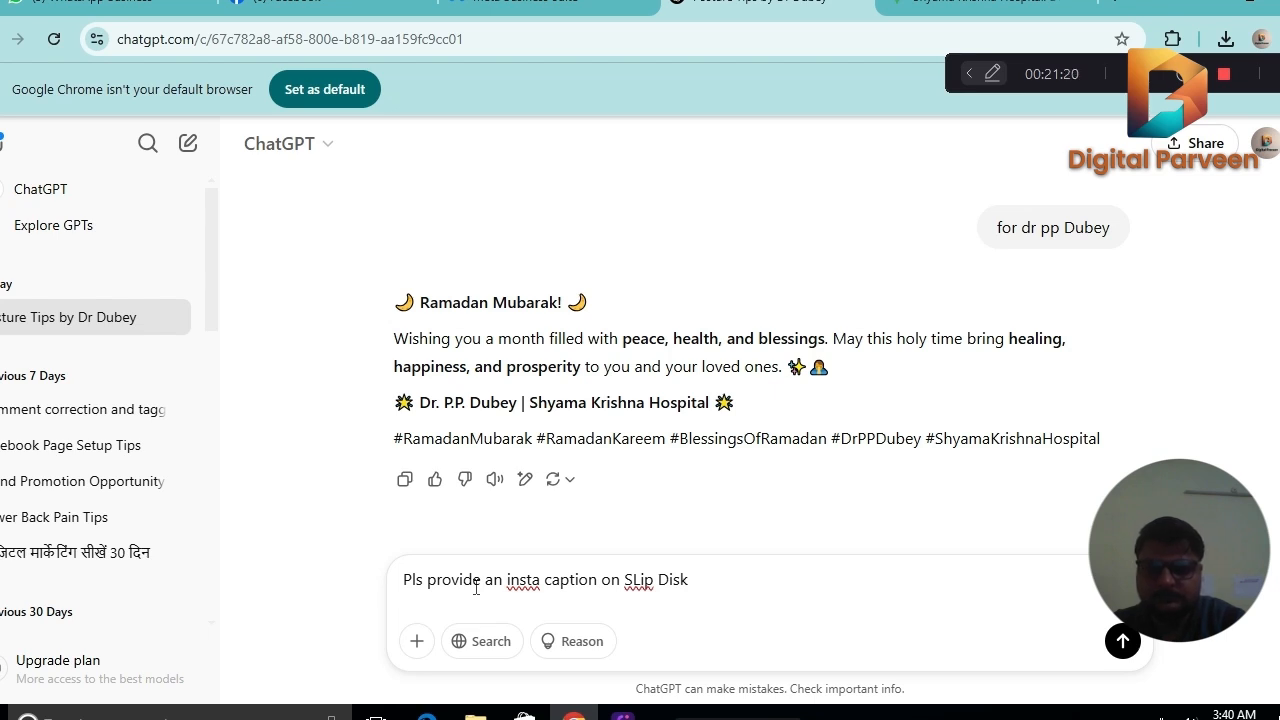
key(BackSpace)
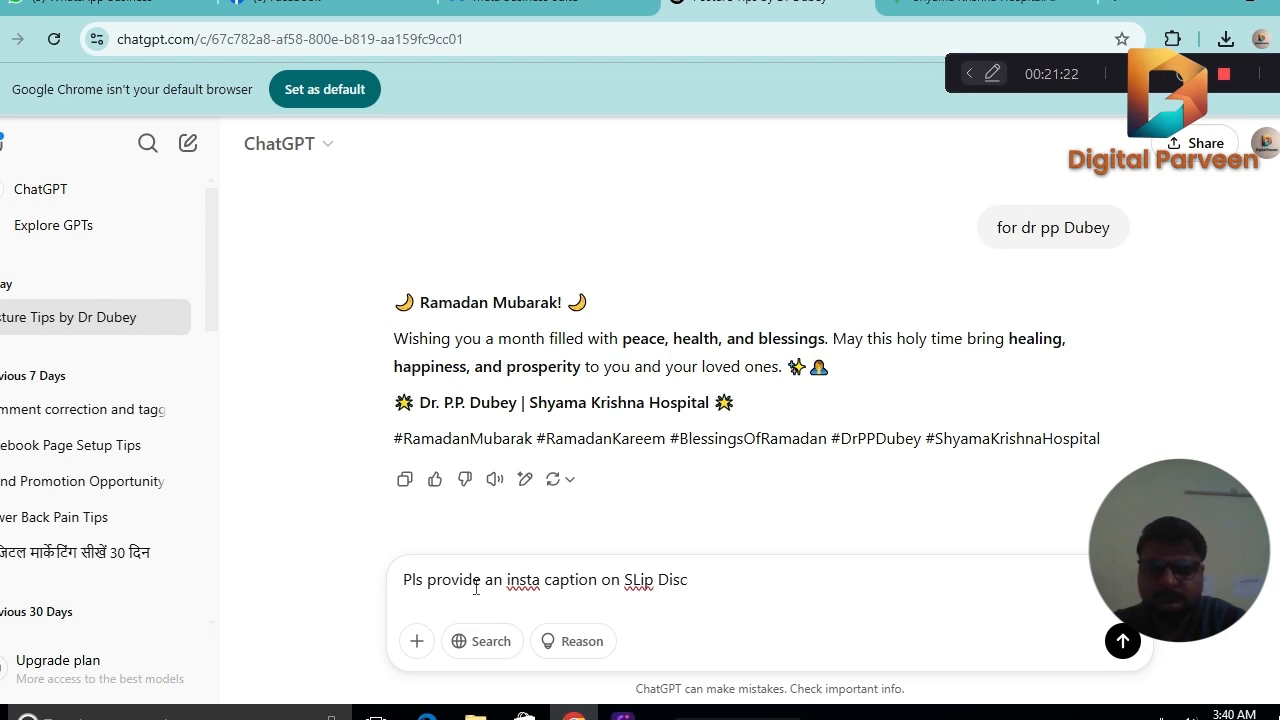
text(c for Dr)
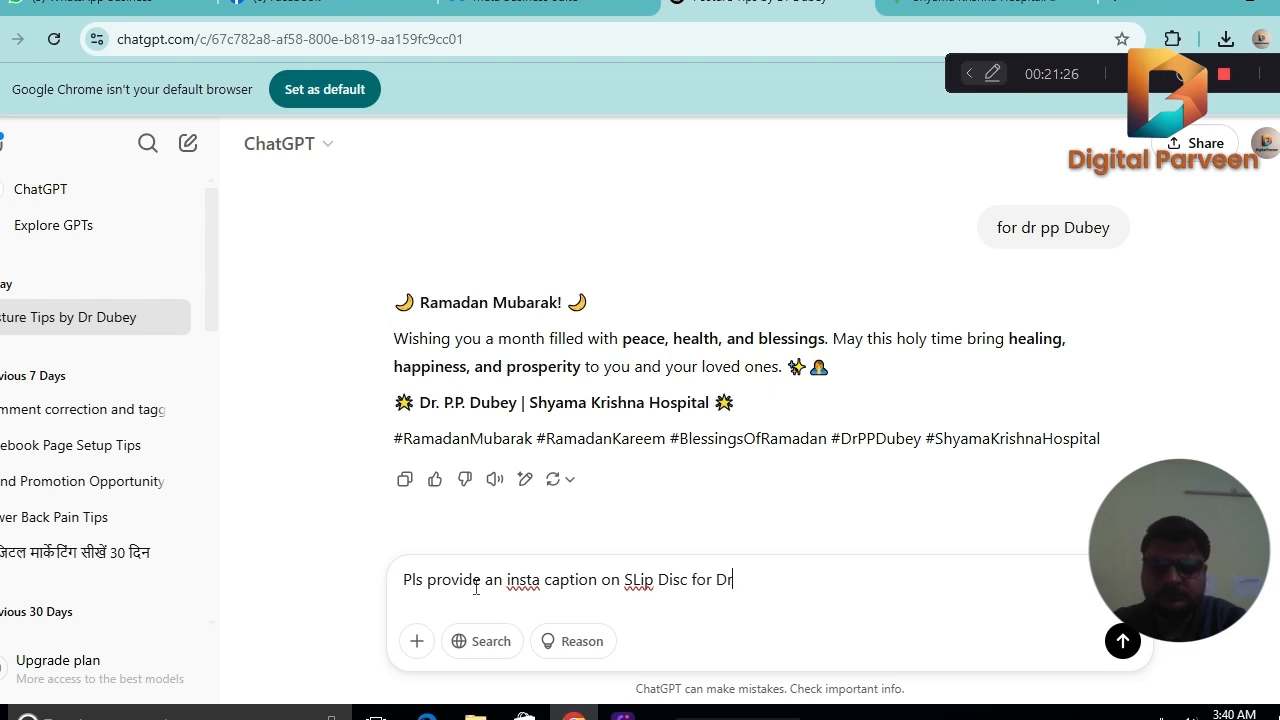
text( PP Du)
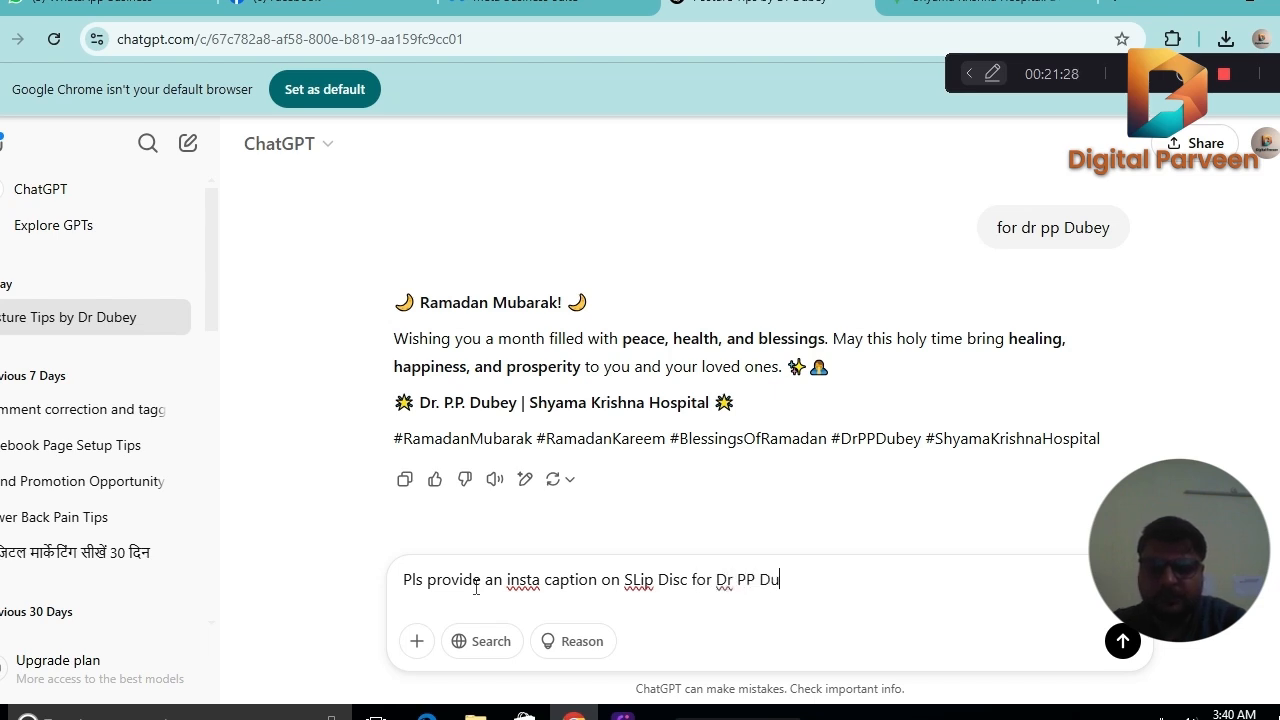
text(bey)
key(Return)
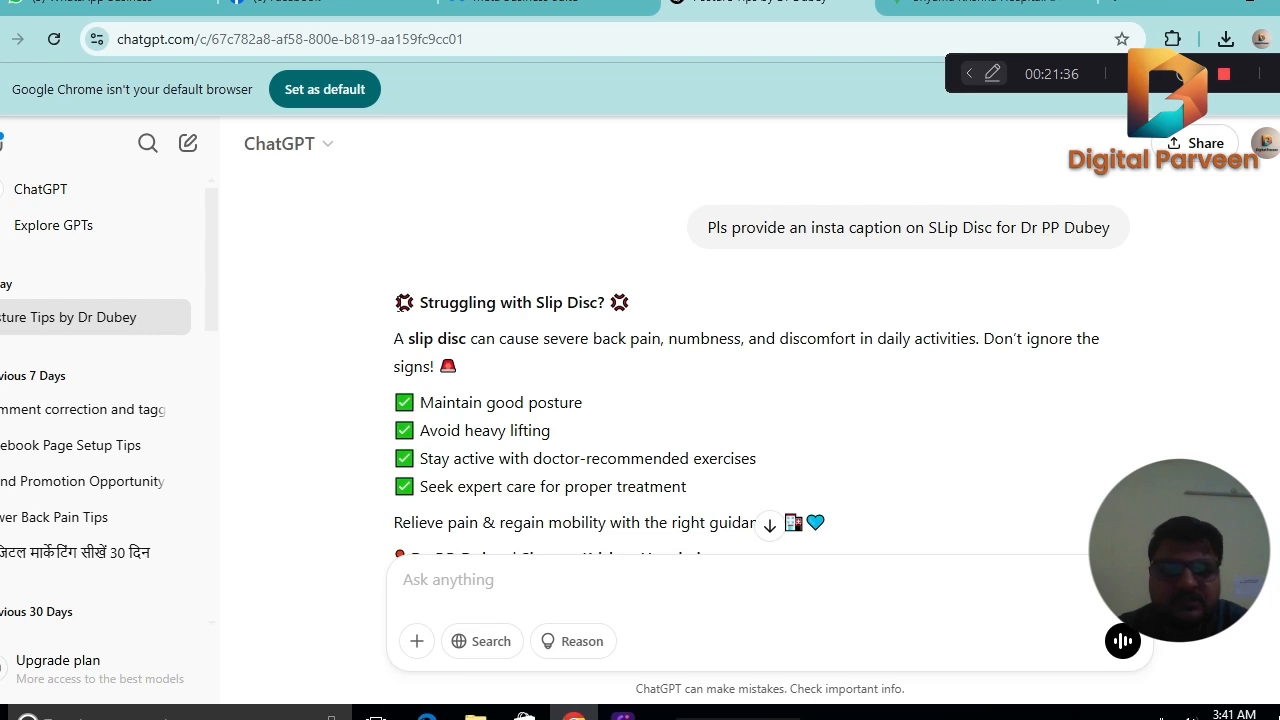
Copy the generated slip disc caption with its hashtags and paste it as the new post's text in Meta Business Suite.
drag(394, 300, 1082, 440)
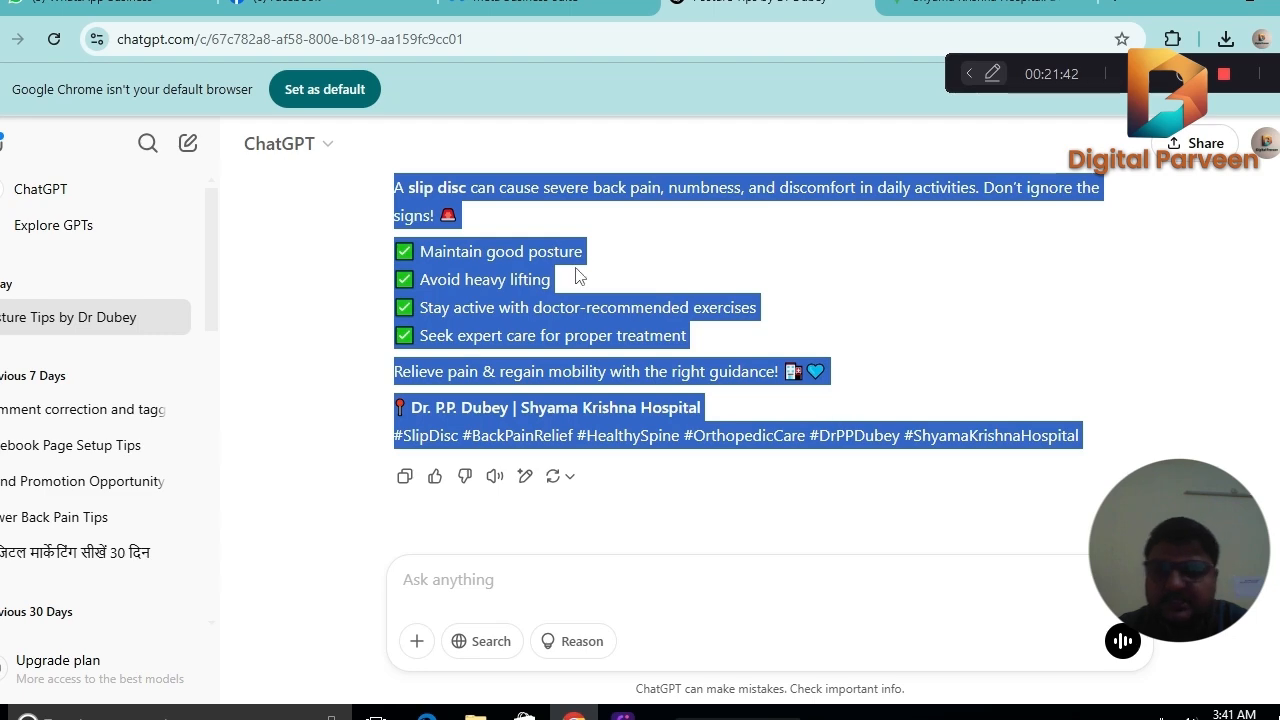
right_click(500, 257)
click(525, 272)
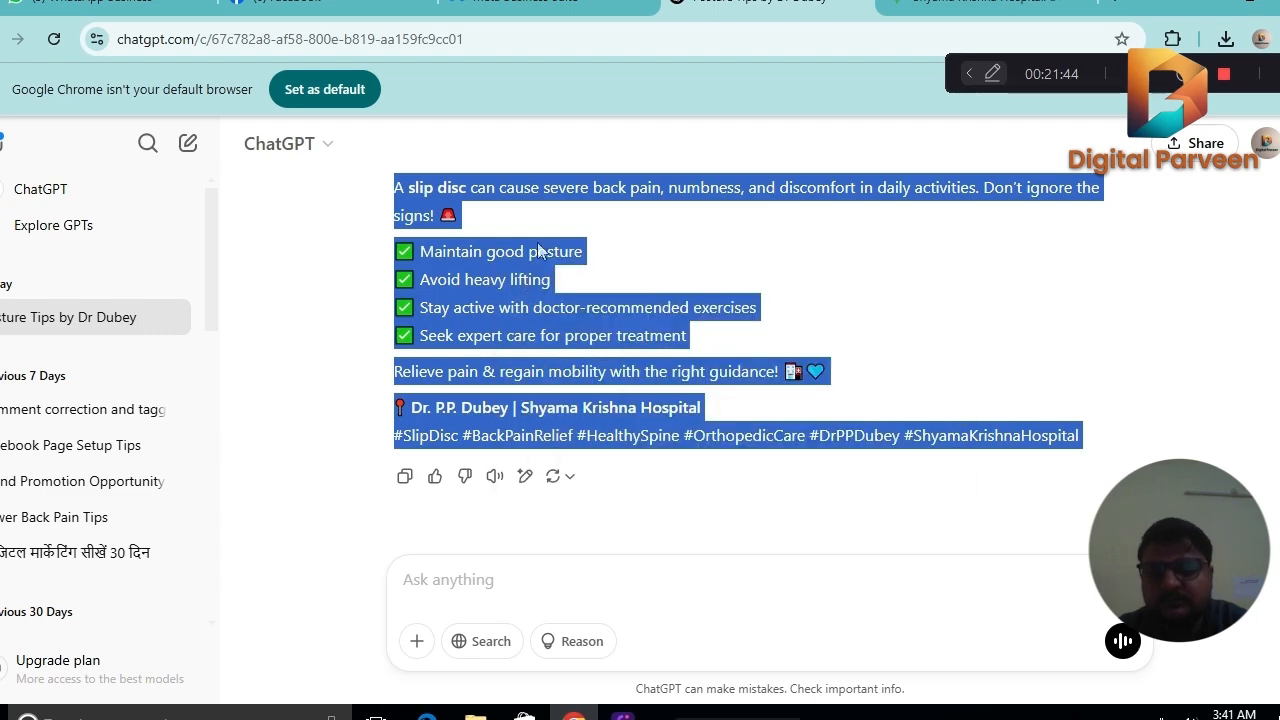
click(545, 8)
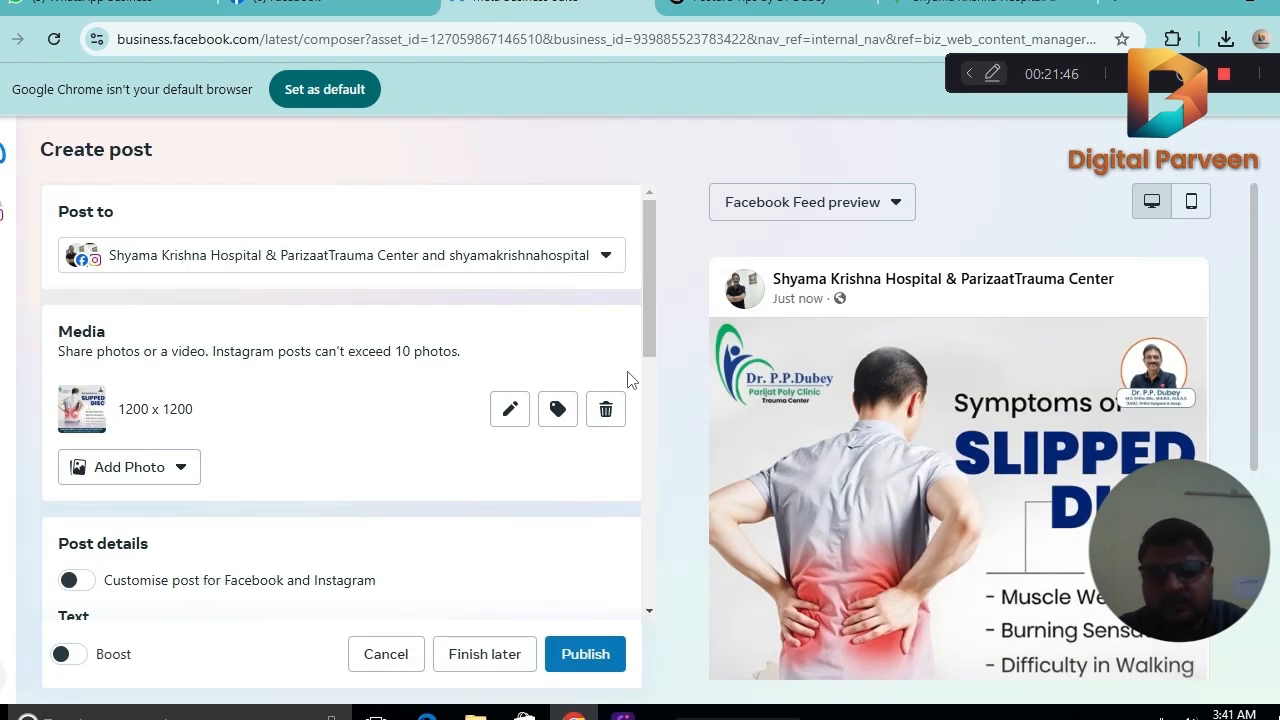
scroll(645, 312, down, 3)
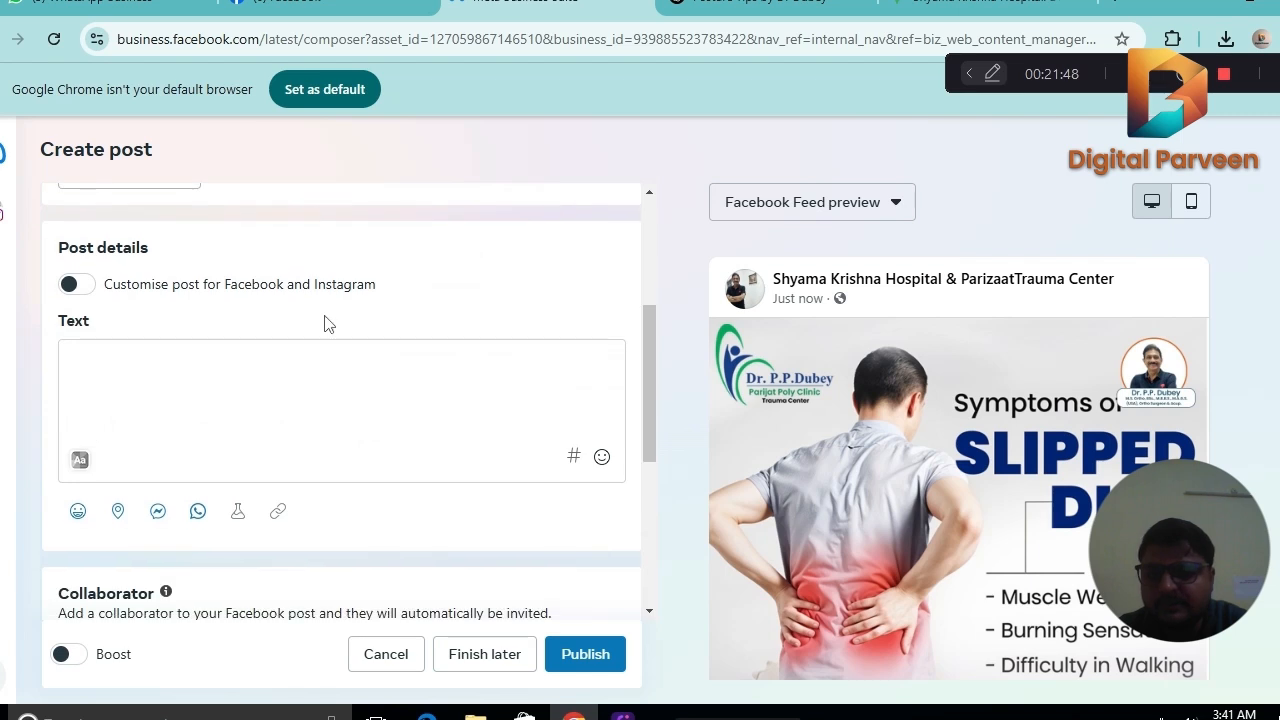
click(258, 360)
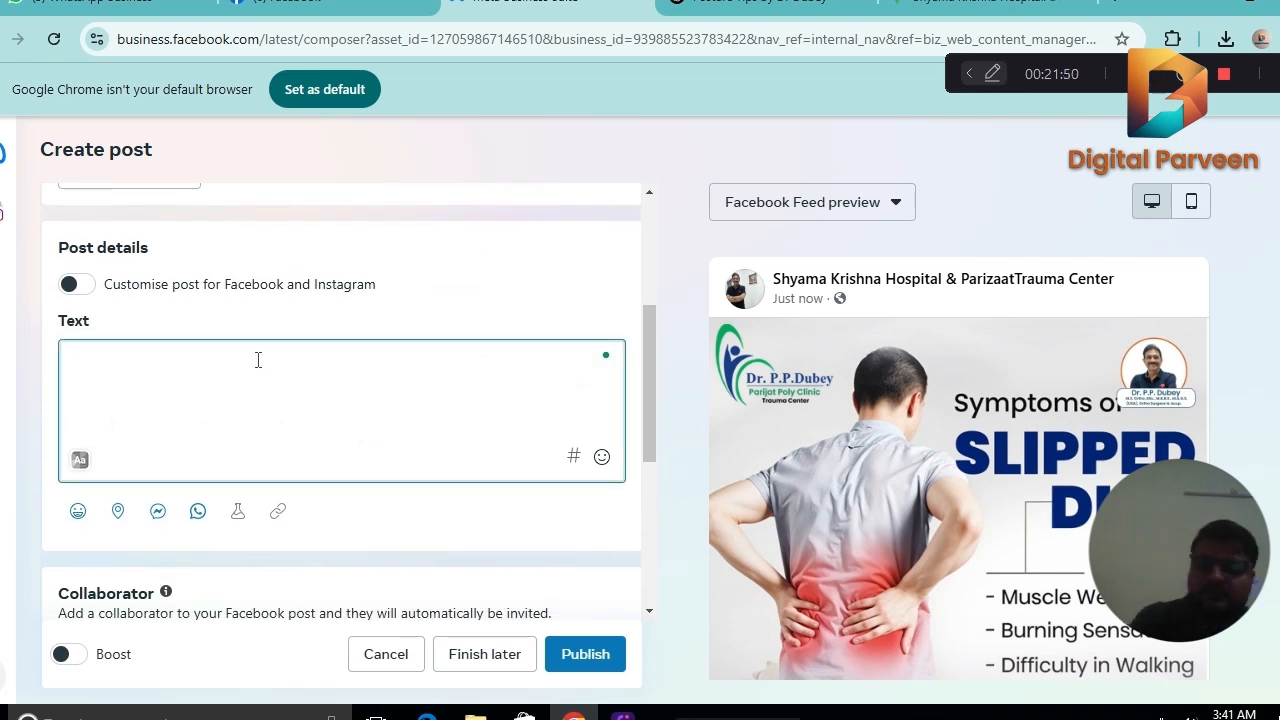
key(ctrl+v)
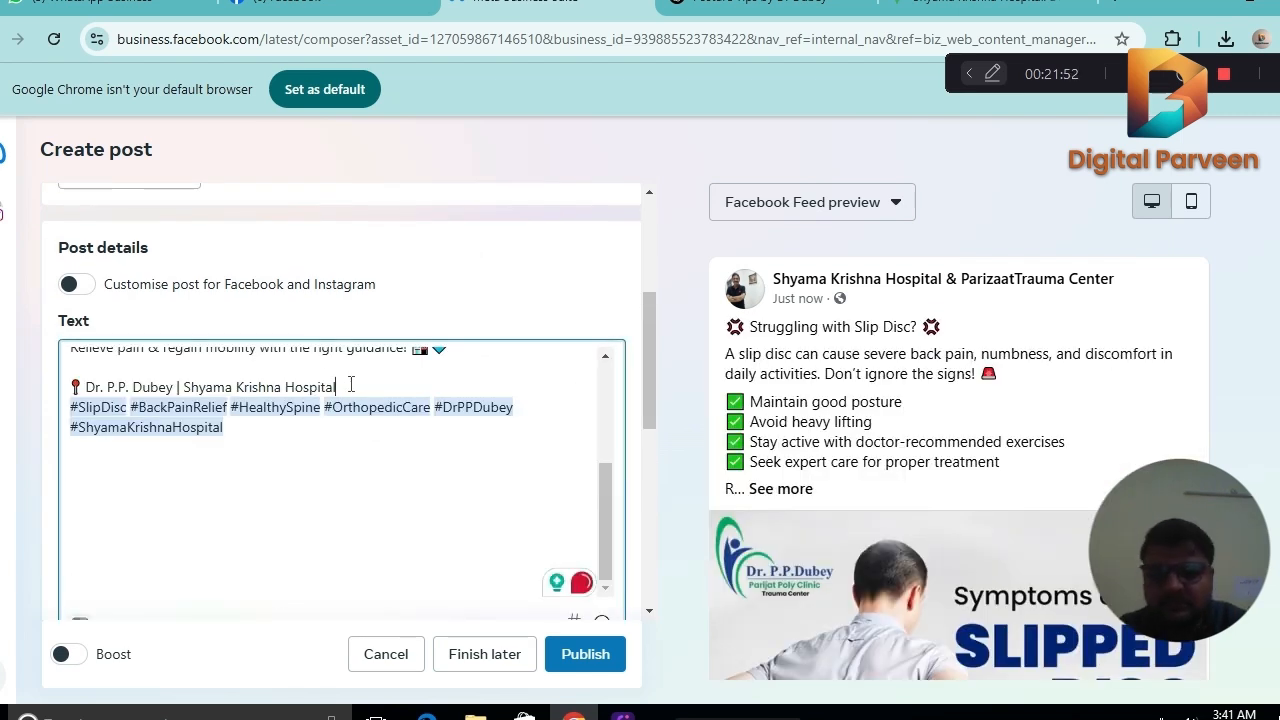
Insert two blank lines between the doctor and hospital line and the hashtags in the post text.
click(349, 386)
key(Return)
key(Return)
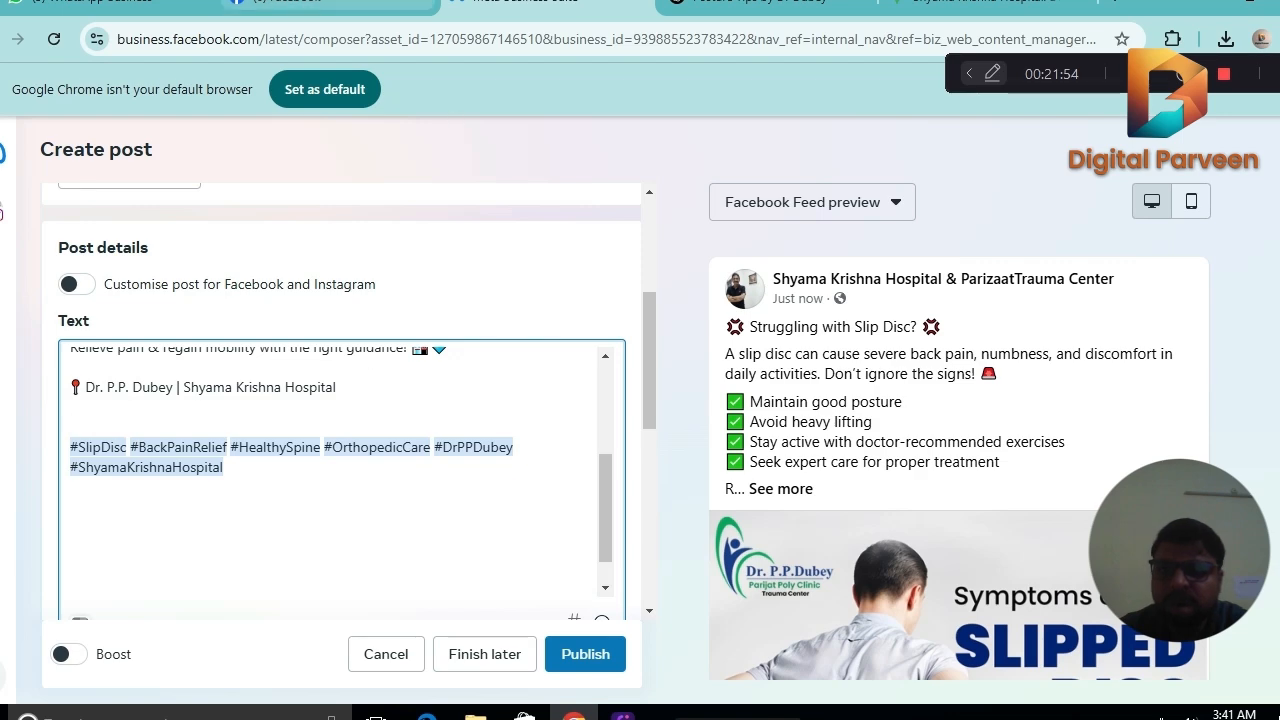
Copy the Hindi consultation and contact block with its hashtags from the Facebook page's 24 February post and paste it above the new post's hashtags.
click(330, 5)
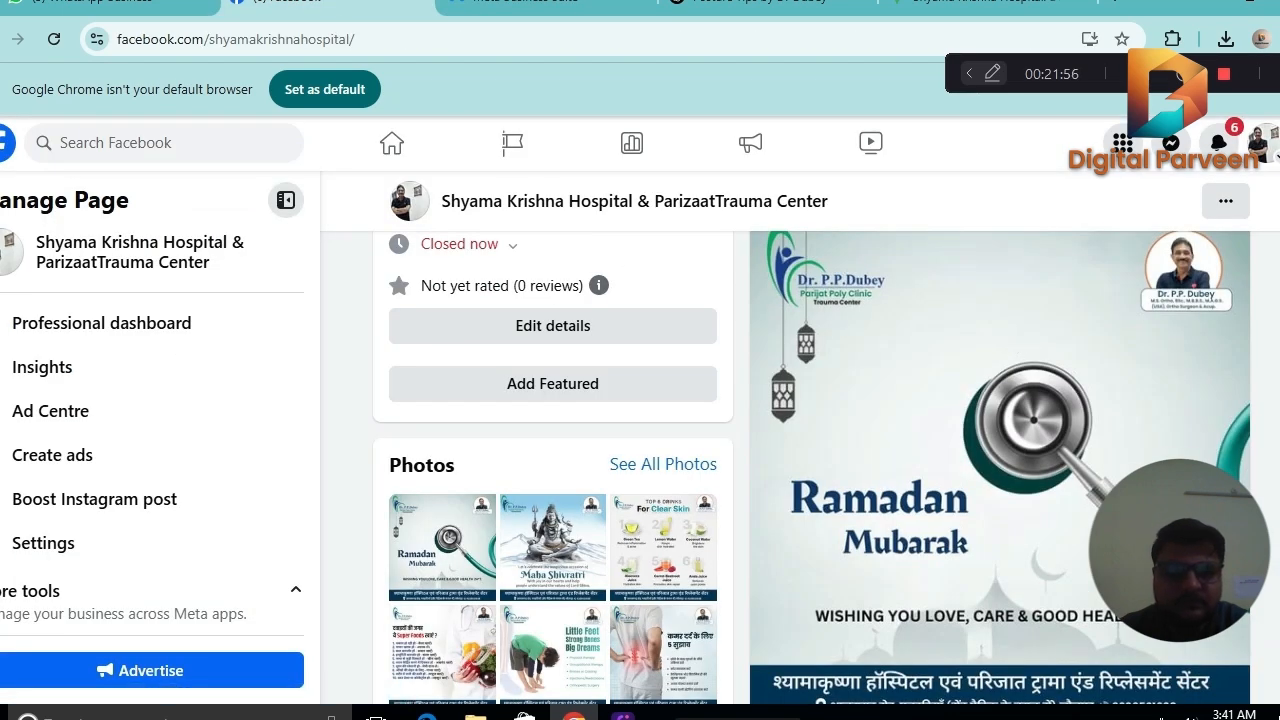
scroll(550, 500, down, 2)
scroll(1000, 470, down, 9)
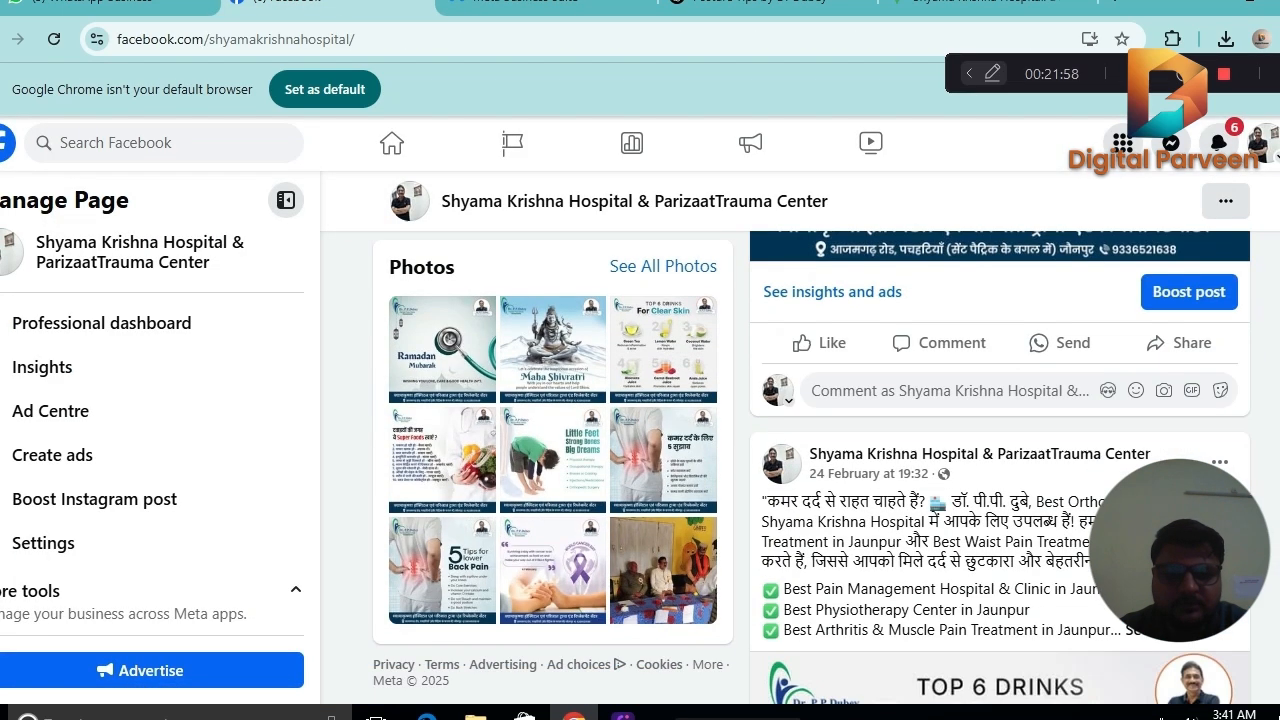
click(1152, 484)
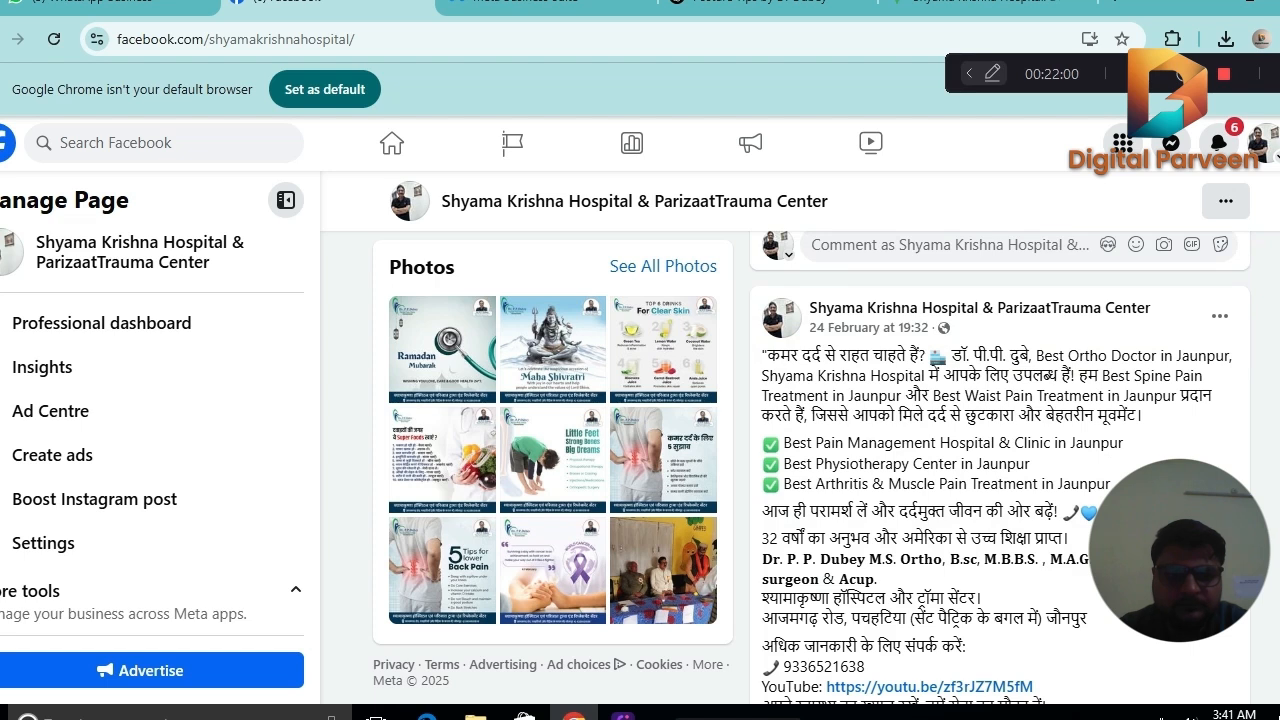
scroll(868, 389, down, 2)
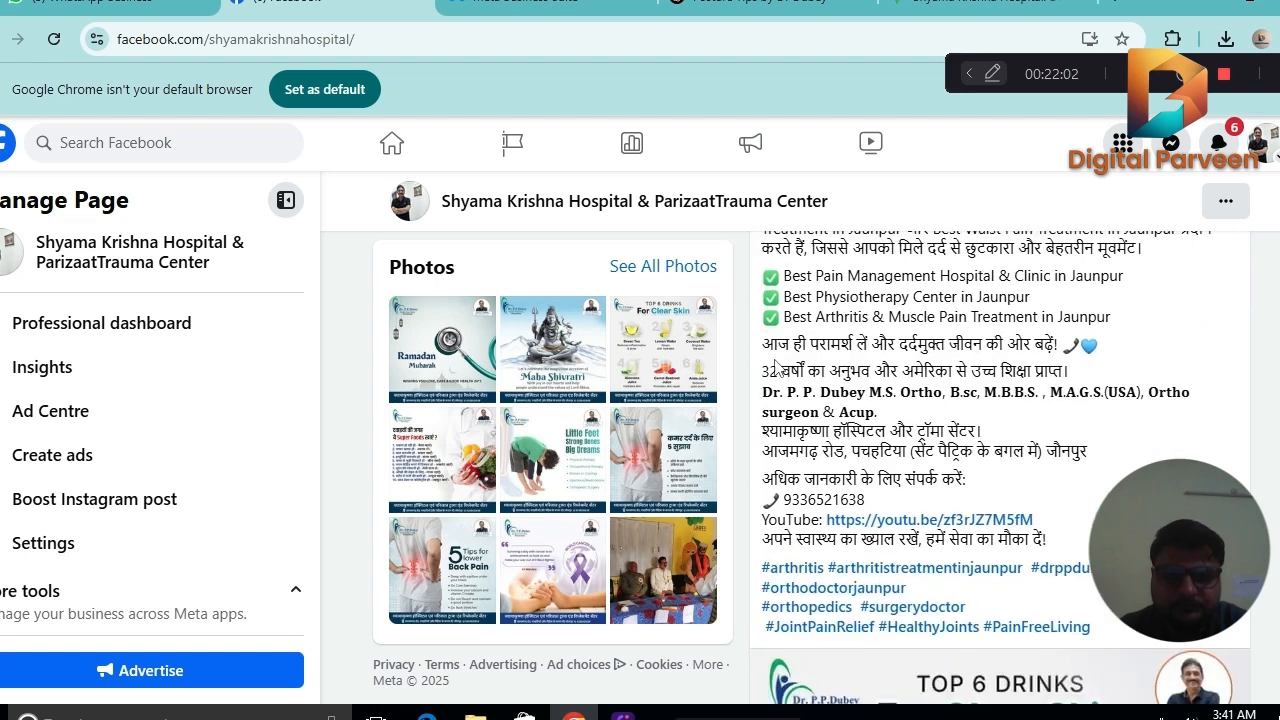
drag(764, 342, 1107, 607)
right_click(844, 424)
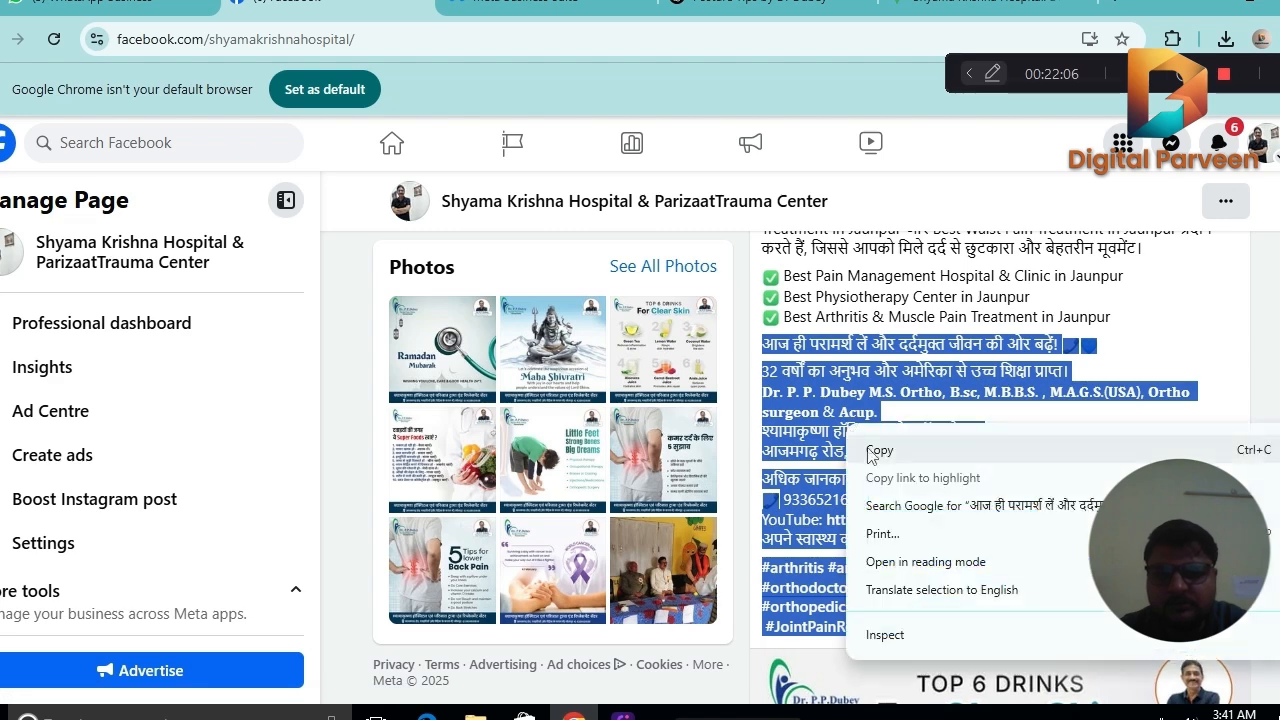
click(878, 447)
click(545, 4)
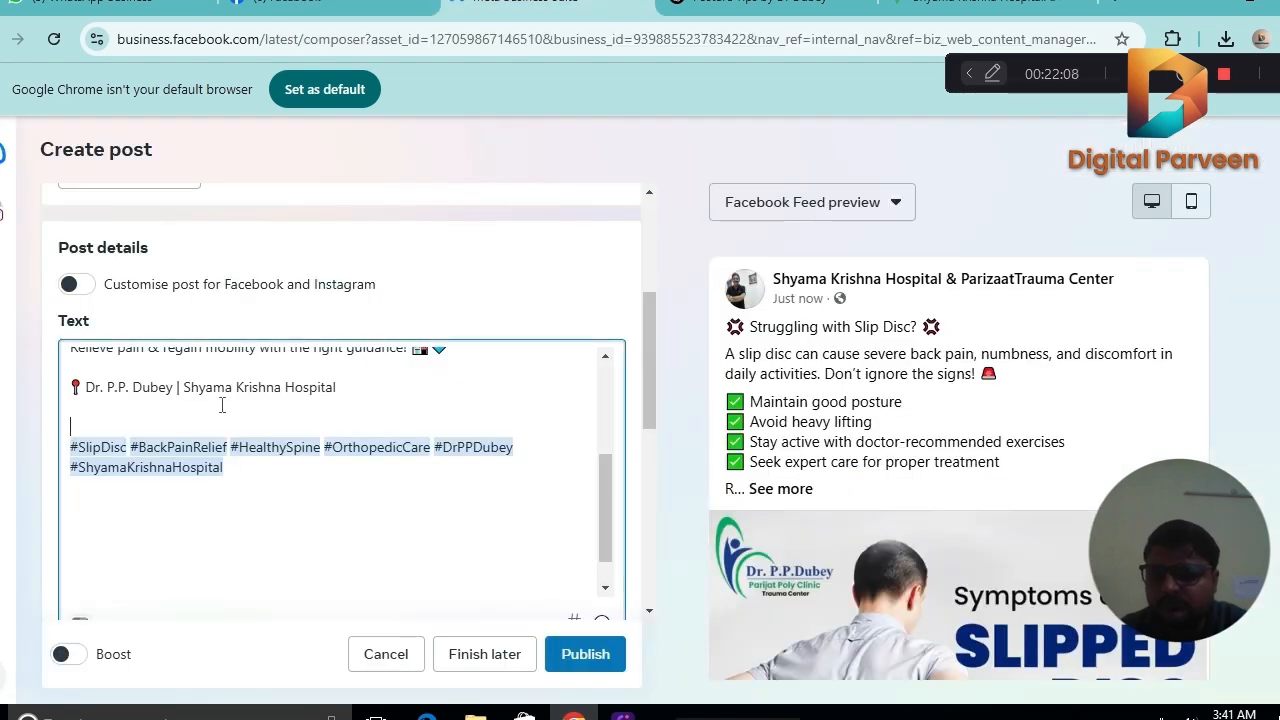
key(ctrl+v)
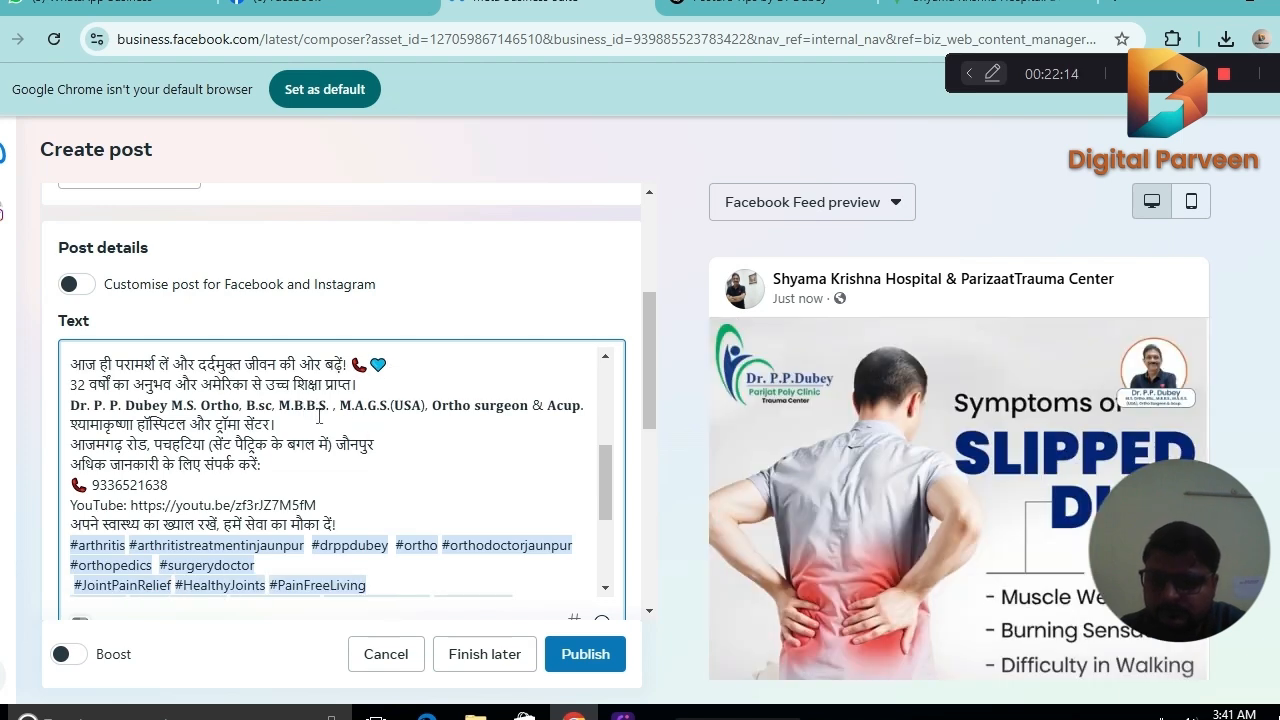
Separate the pasted block with blank lines after the qualifications, address, phone number, YouTube link and closing Hindi line.
click(589, 405)
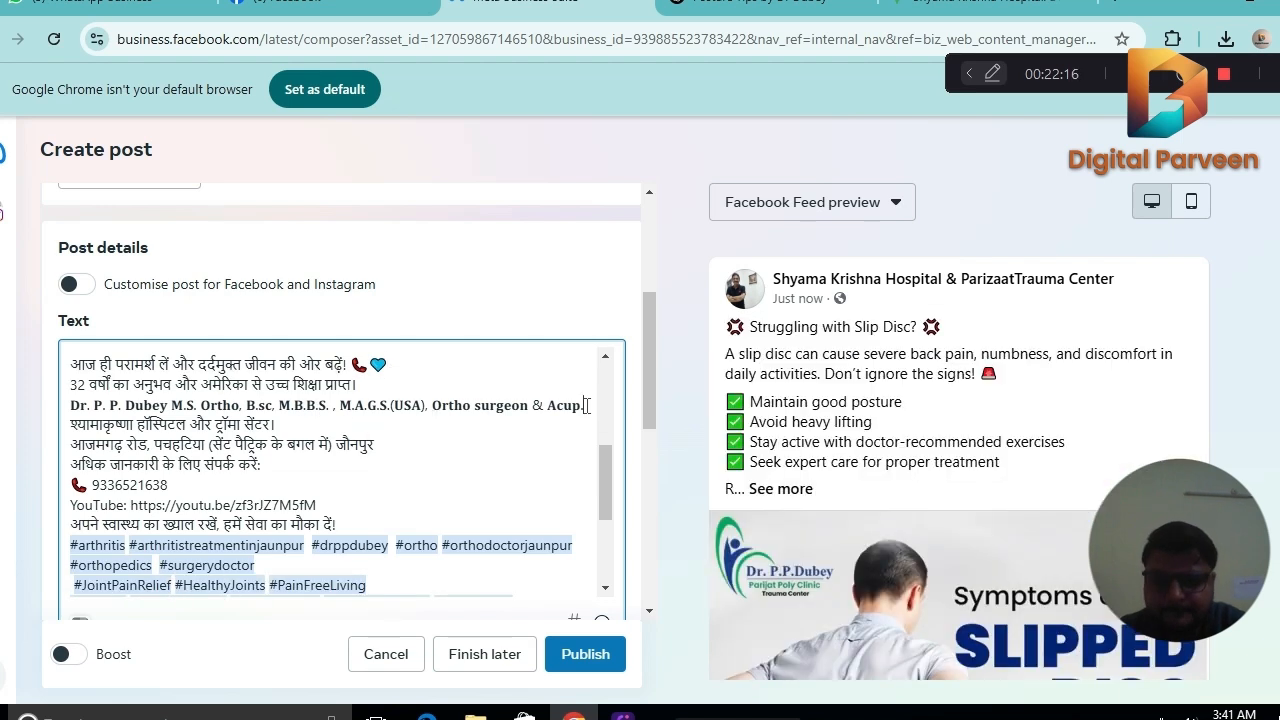
key(Return)
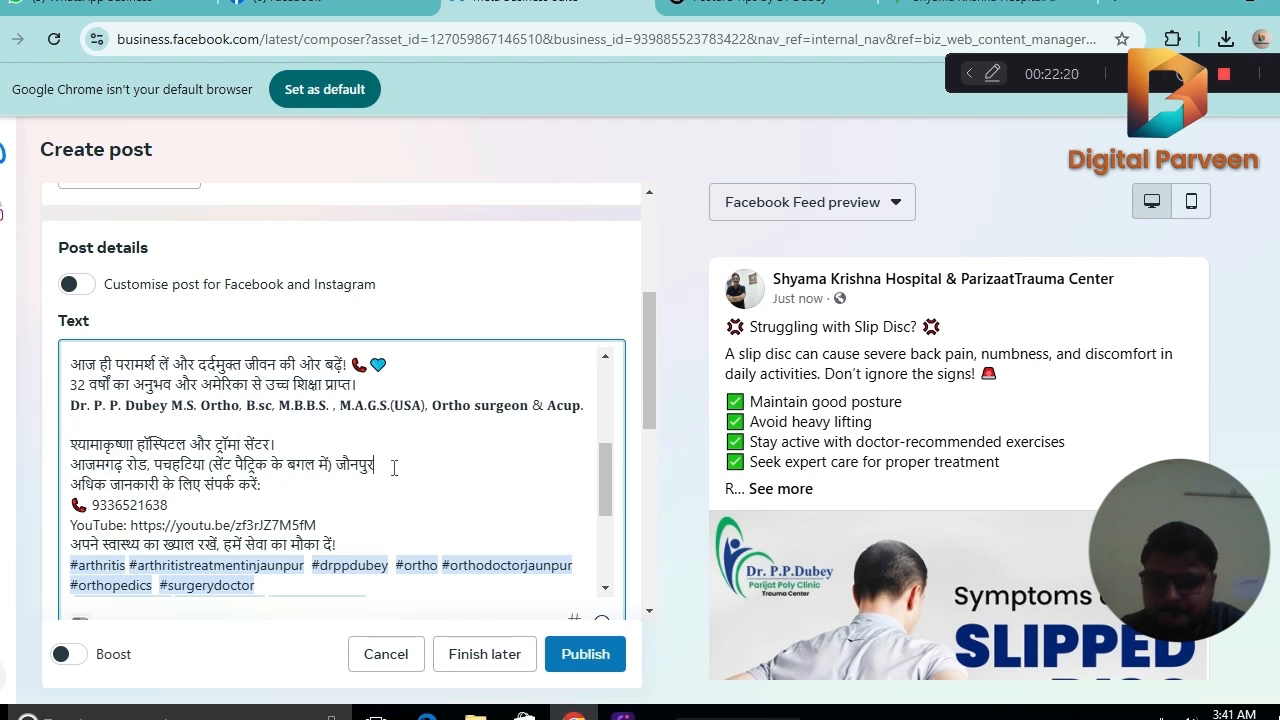
key(Return)
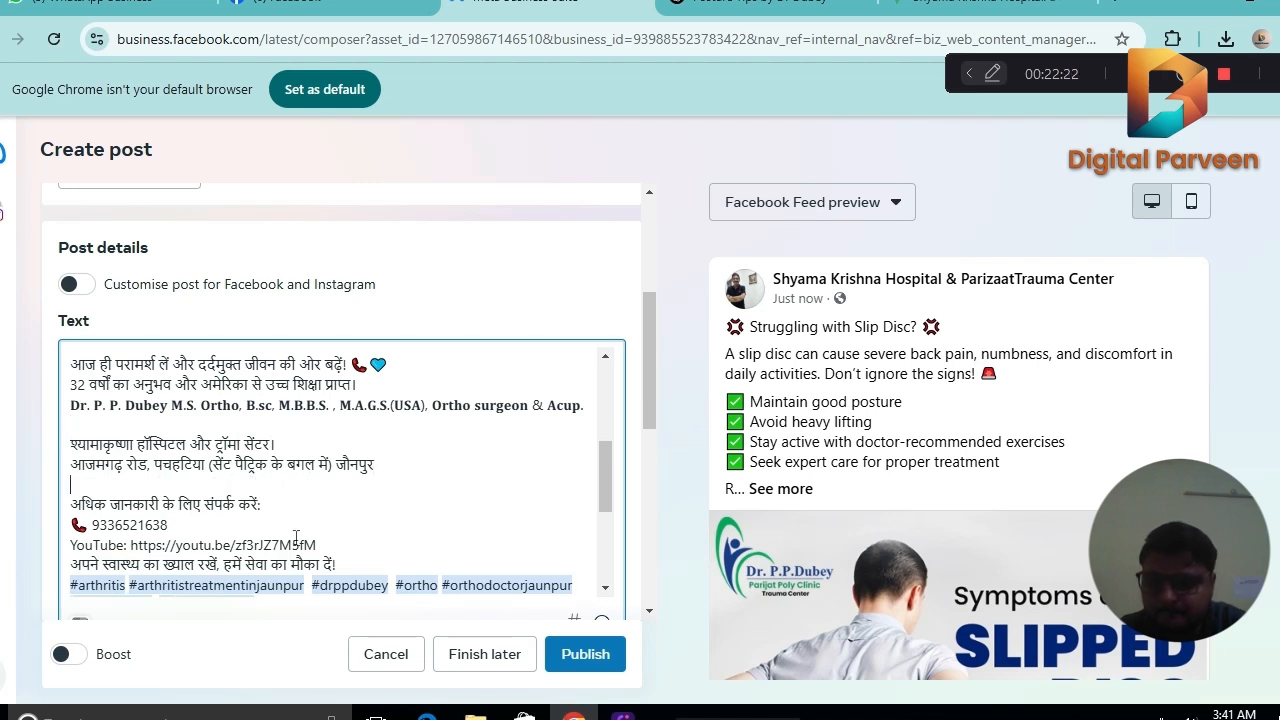
key(Return)
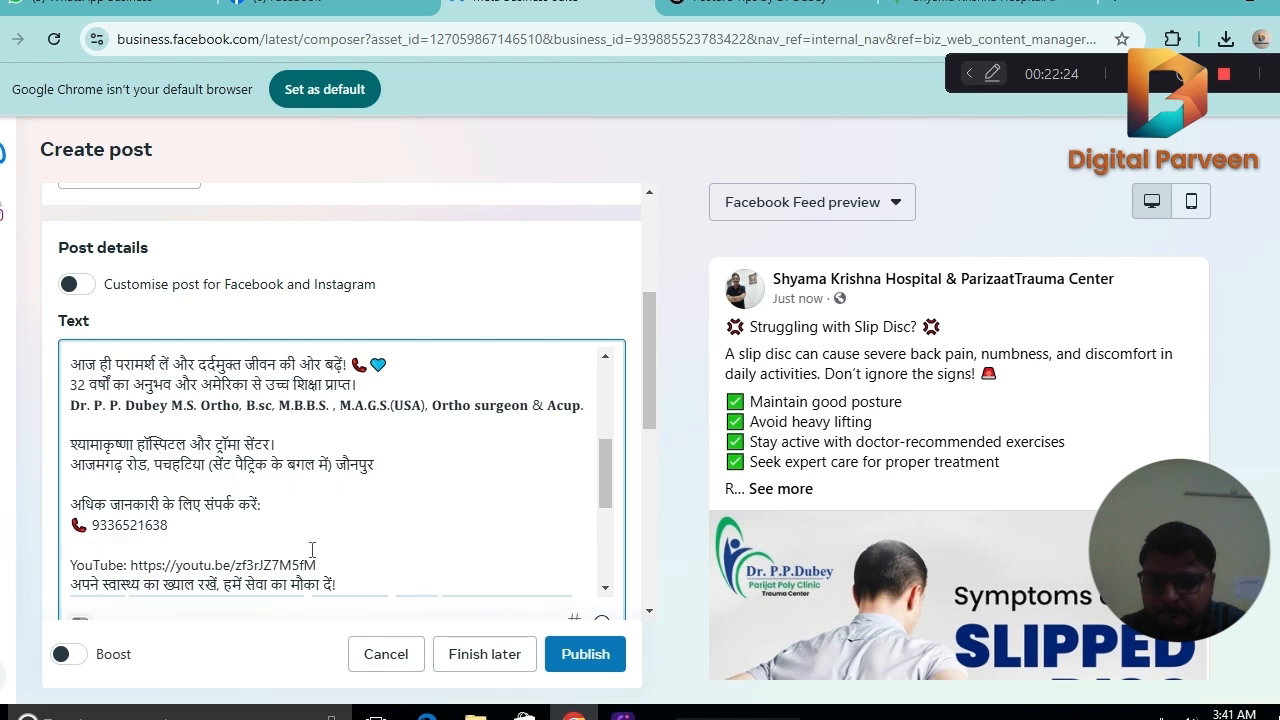
key(Return)
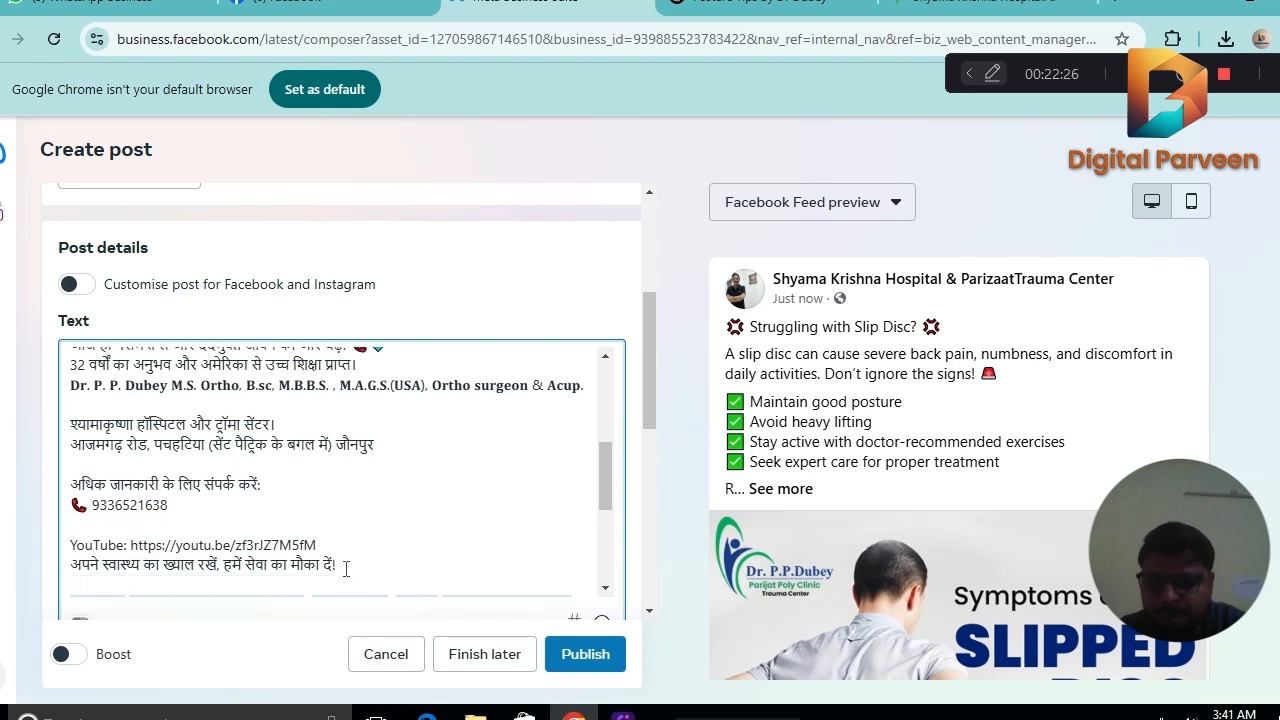
click(327, 543)
key(Return)
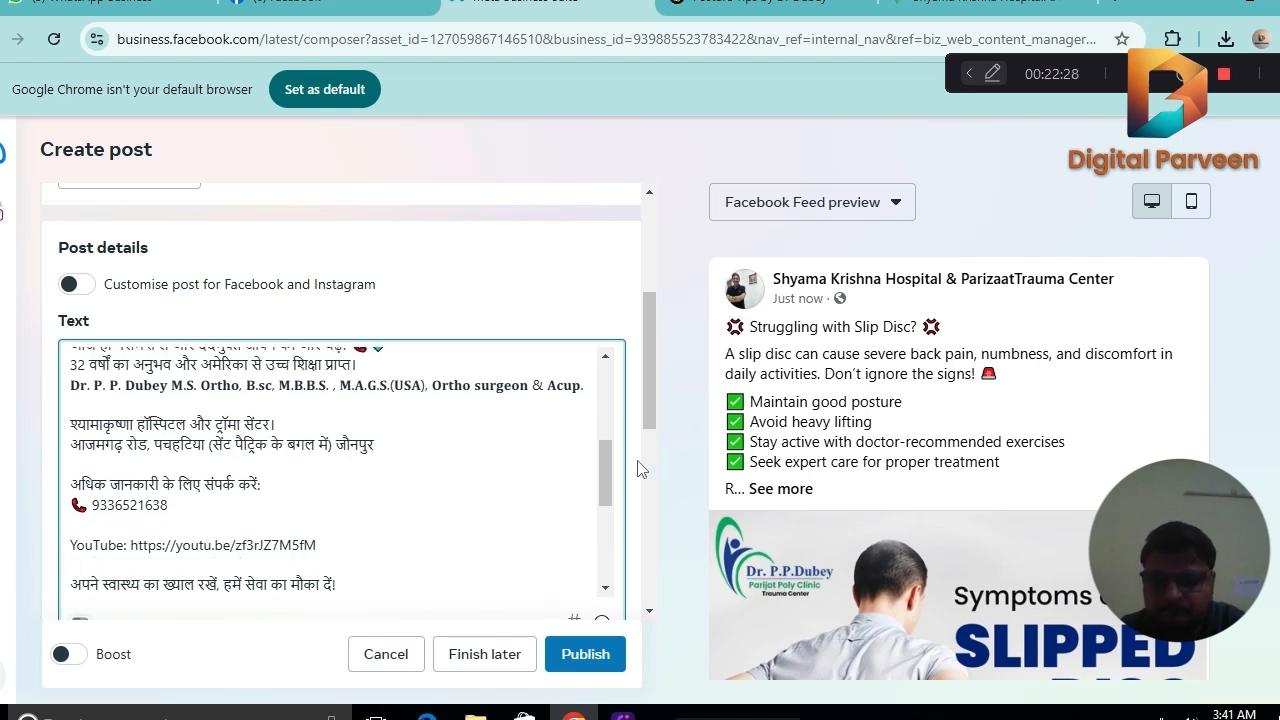
Add a column of single-dot lines between the closing Hindi line and the hashtags as a spacer.
drag(606, 463, 610, 508)
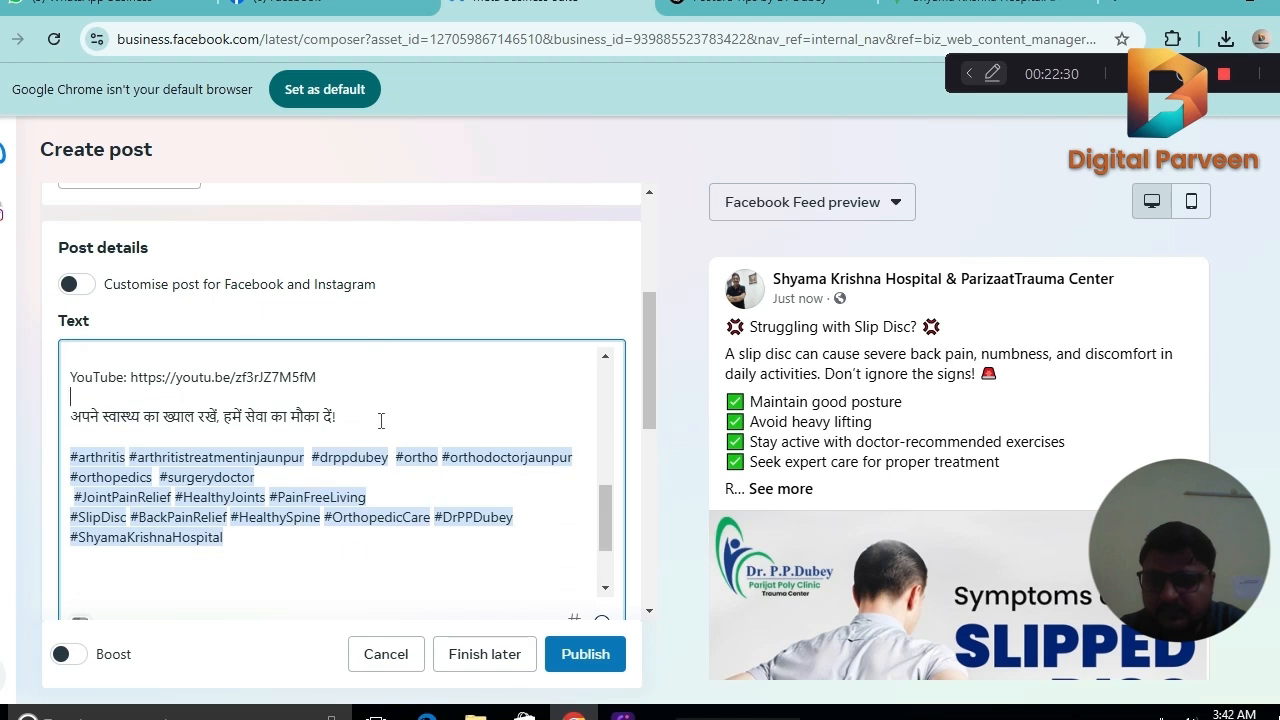
text(. .. . . . . . . .  )
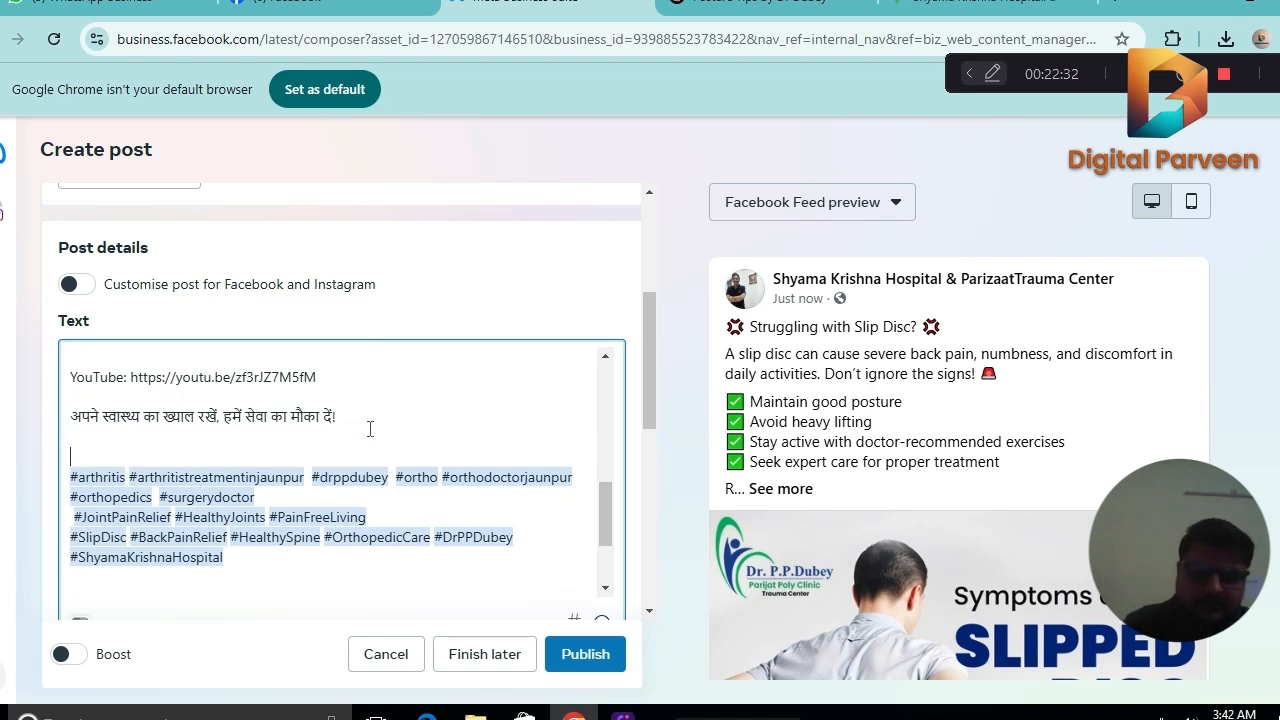
text(.)
key(Return)
text(.)
key(Return)
key(Return)
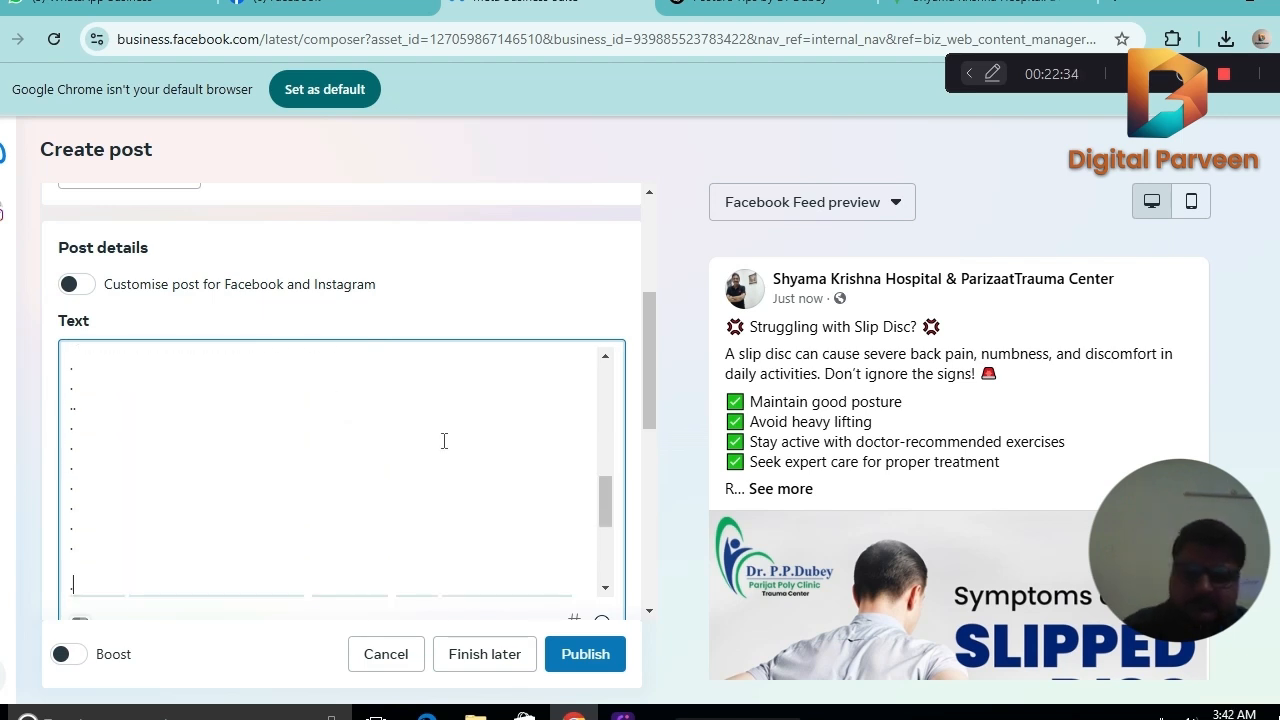
text(.)
Append the suggested hashtags #slipdisctreatment and #orthopedics after the last hashtag in the post text.
drag(601, 491, 605, 553)
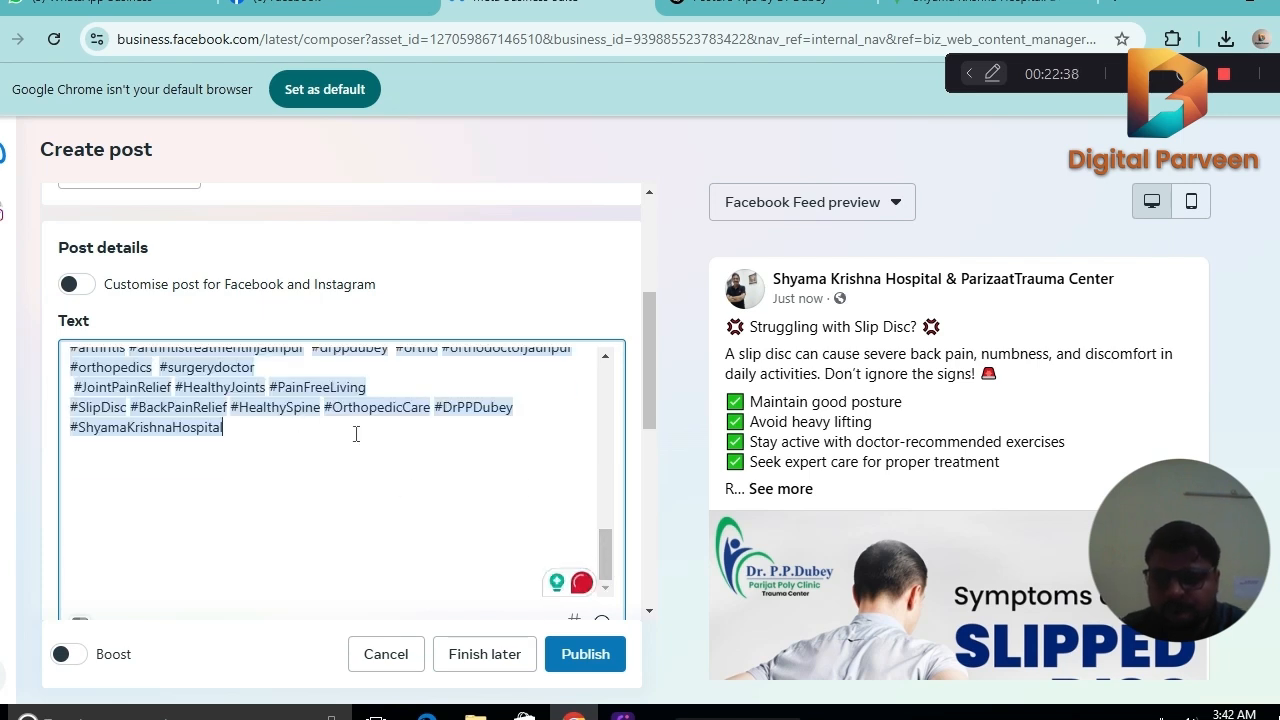
text(#s)
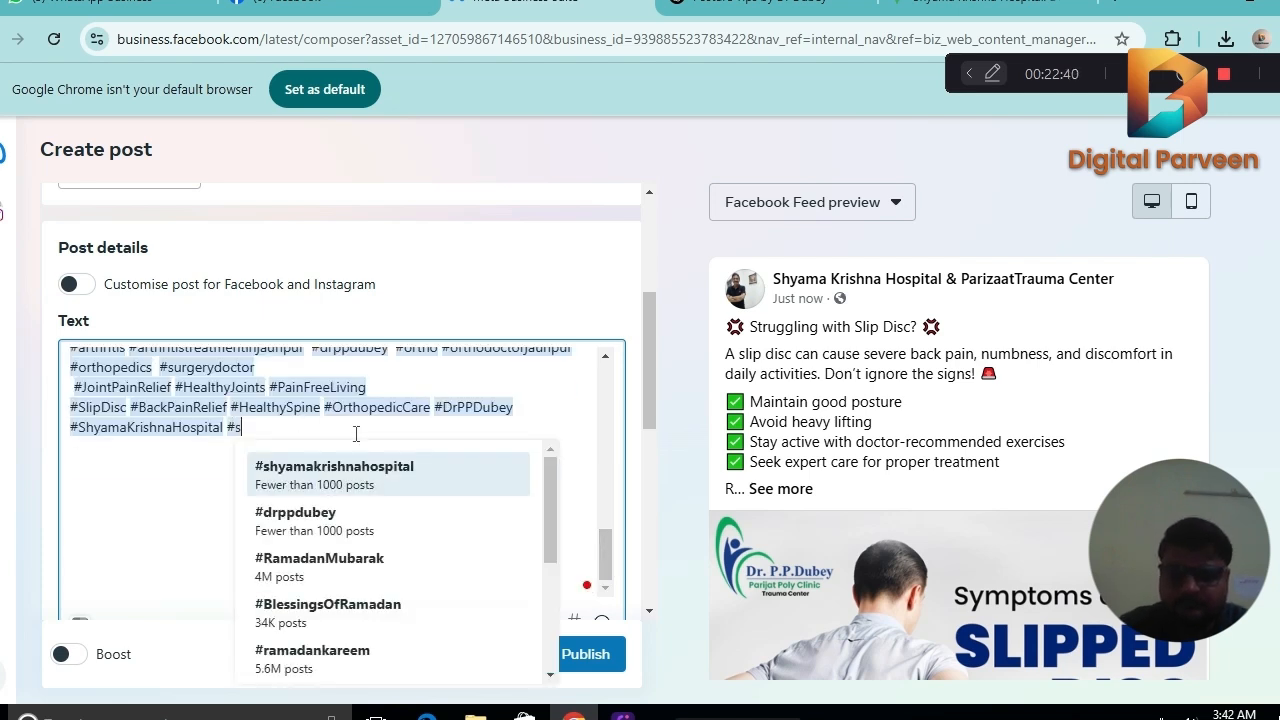
text(lip)
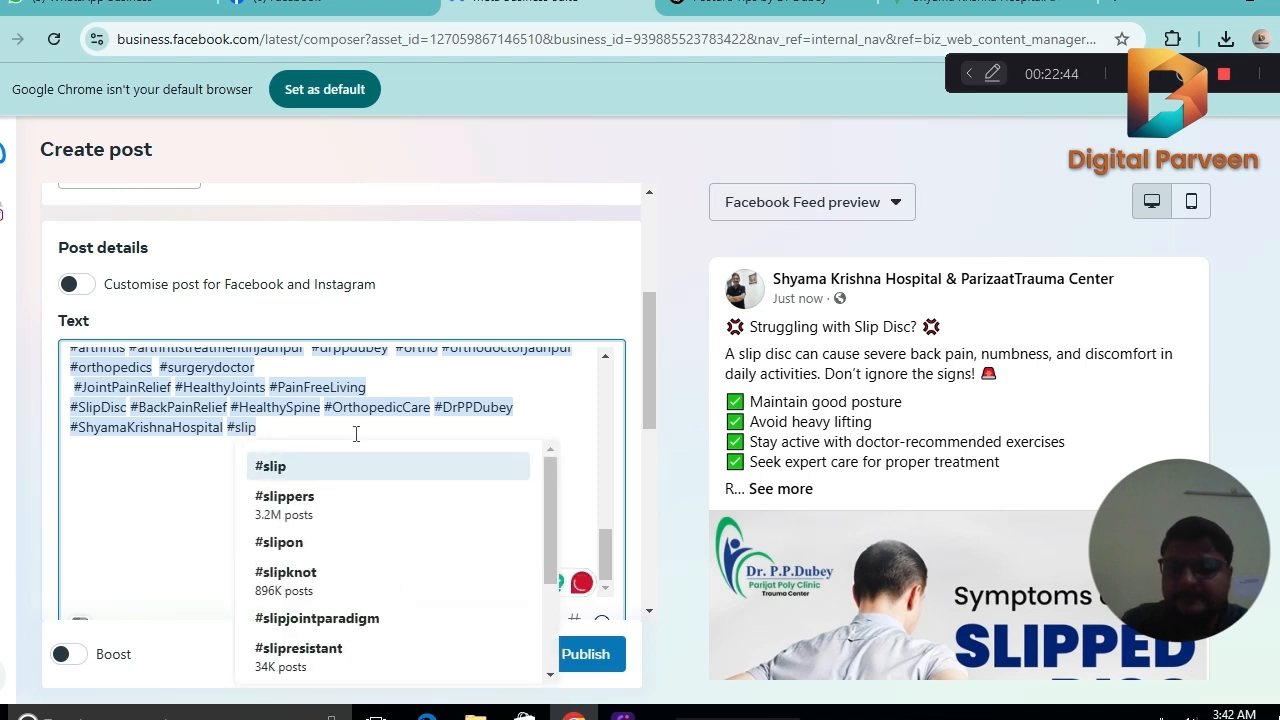
text(dis)
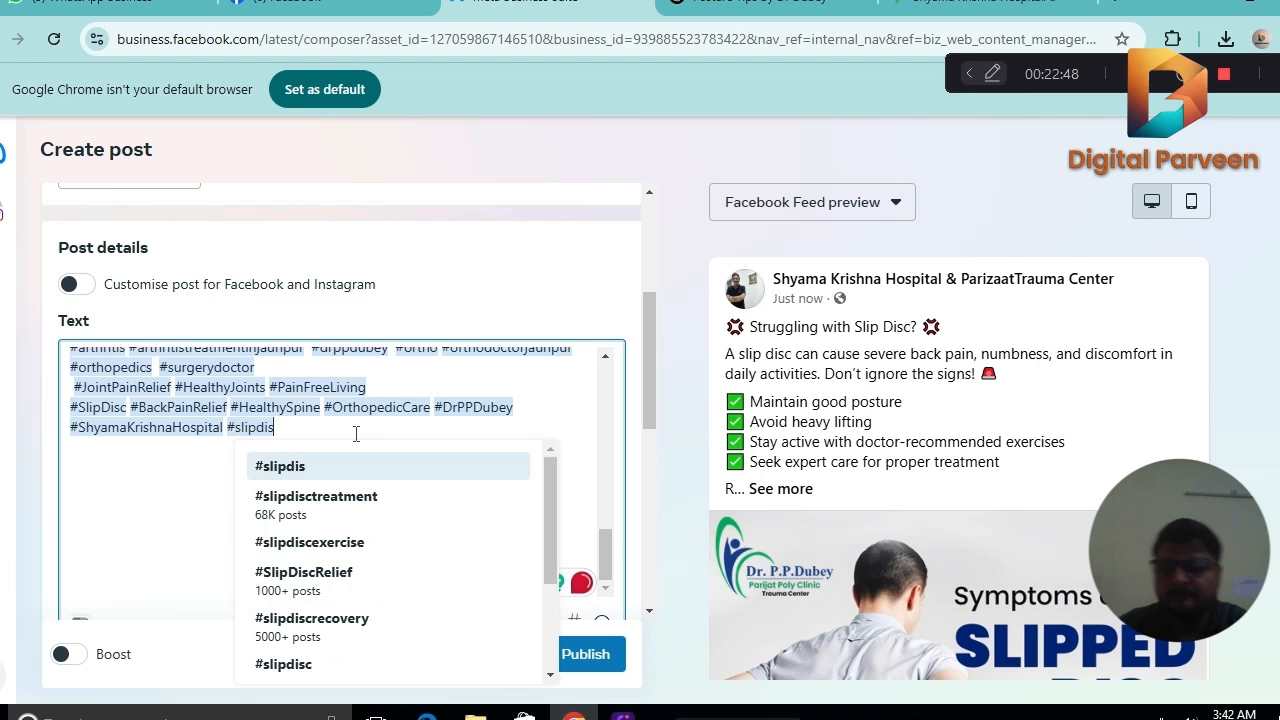
click(323, 507)
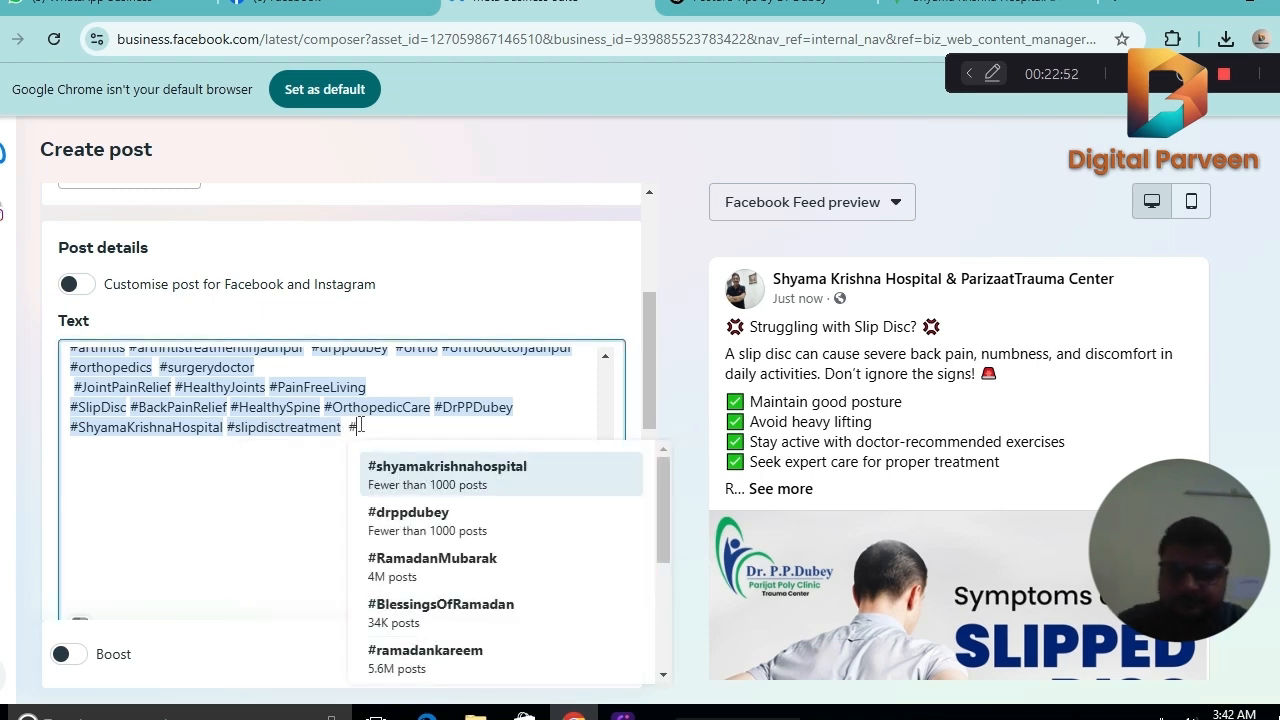
text(#orth)
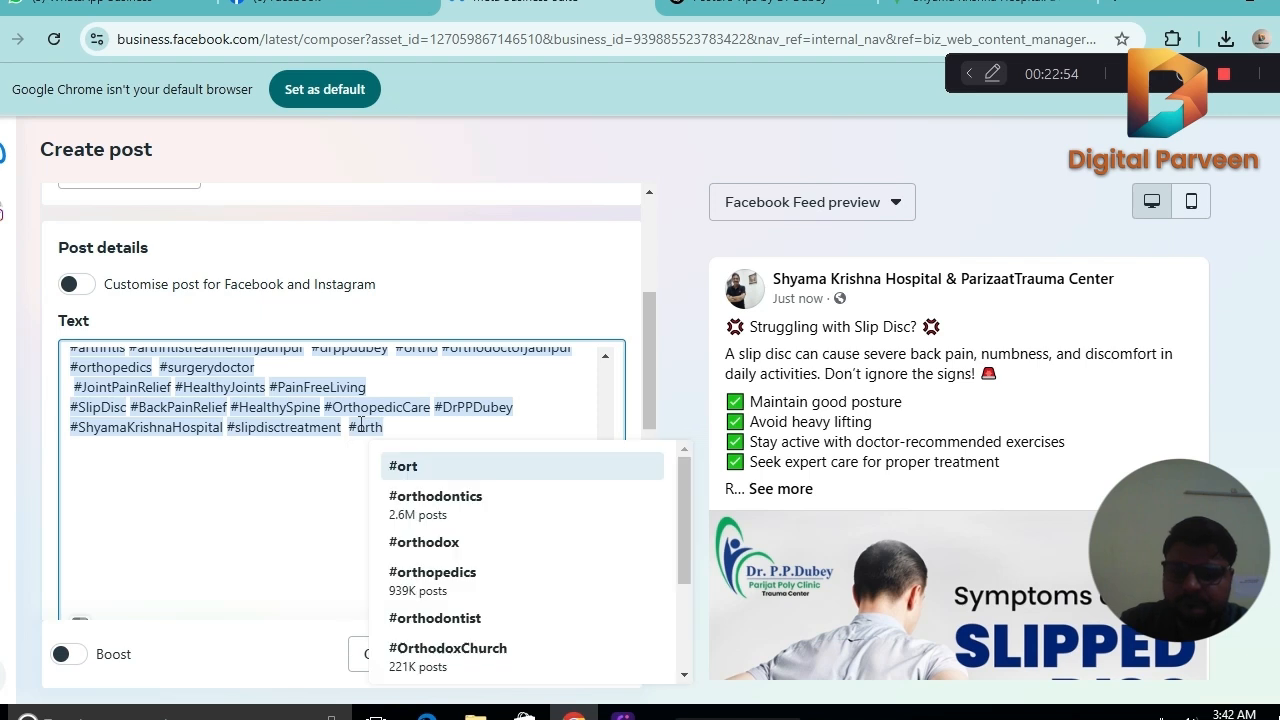
text(o)
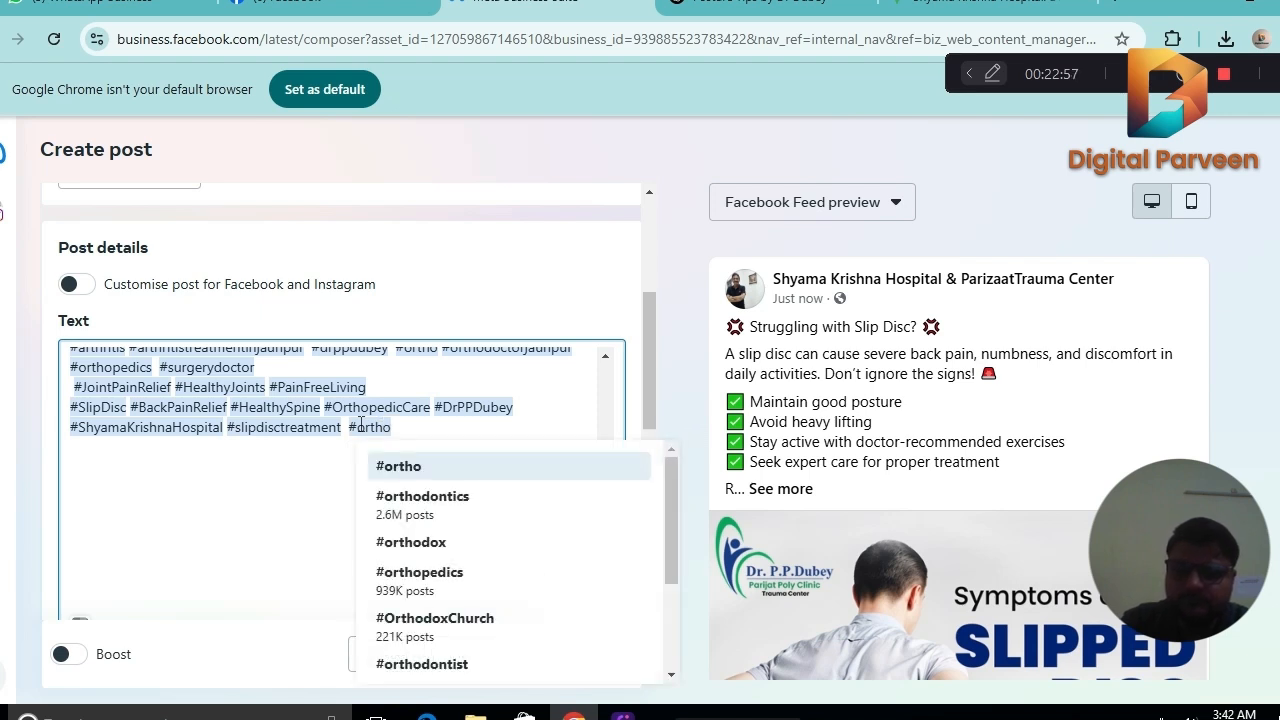
click(457, 578)
Start a bracketed keyword line just above the last dot before the hashtags with "[Slip Disc treatment in jaunpur".
scroll(606, 545, up, 3)
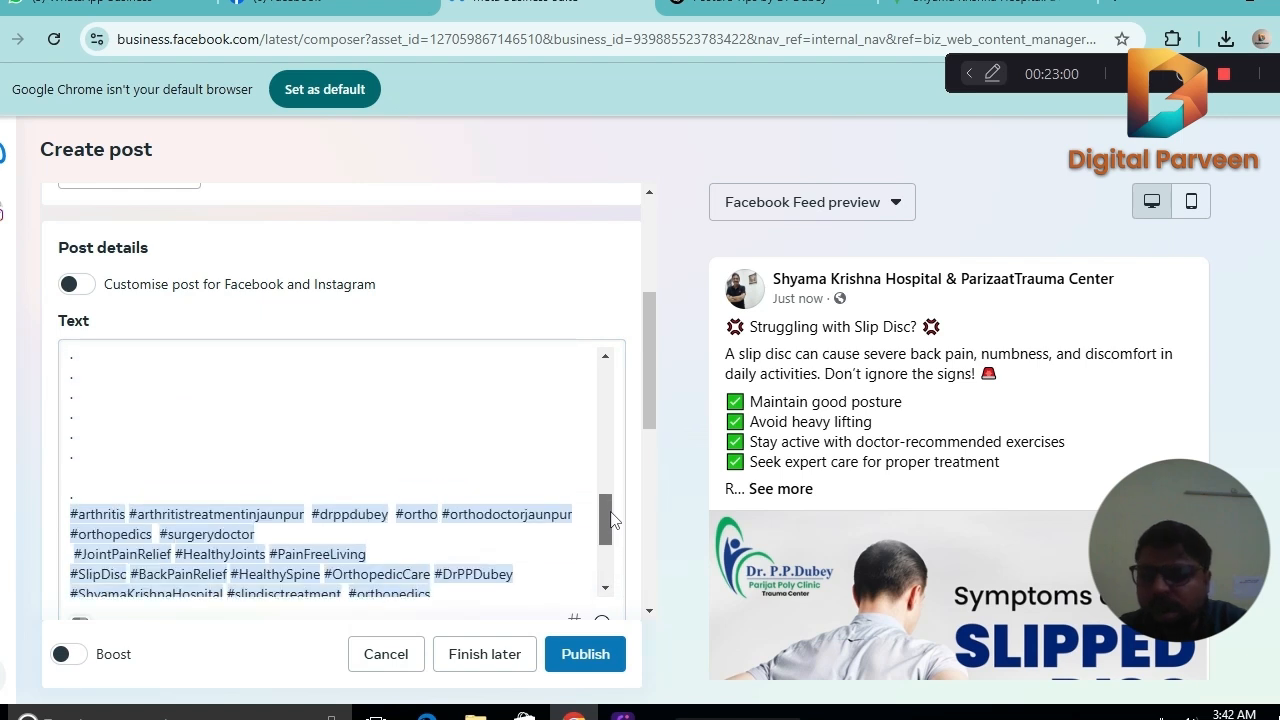
click(126, 522)
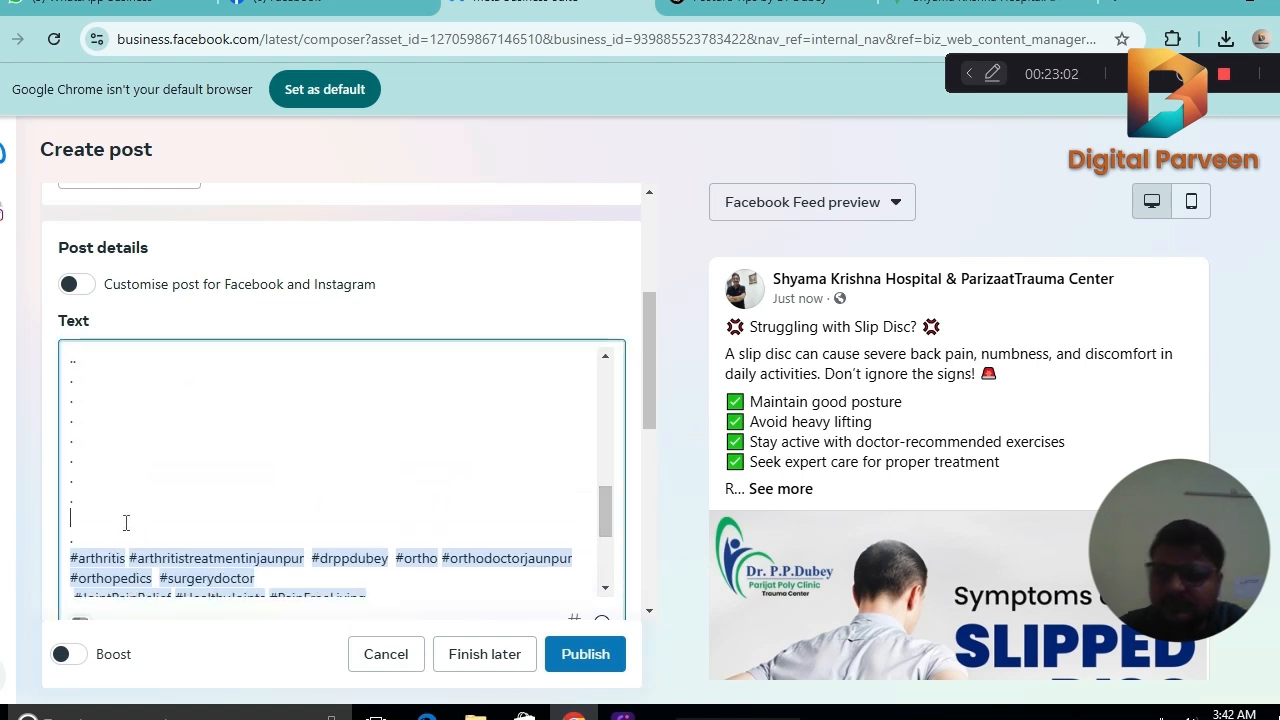
text(f)
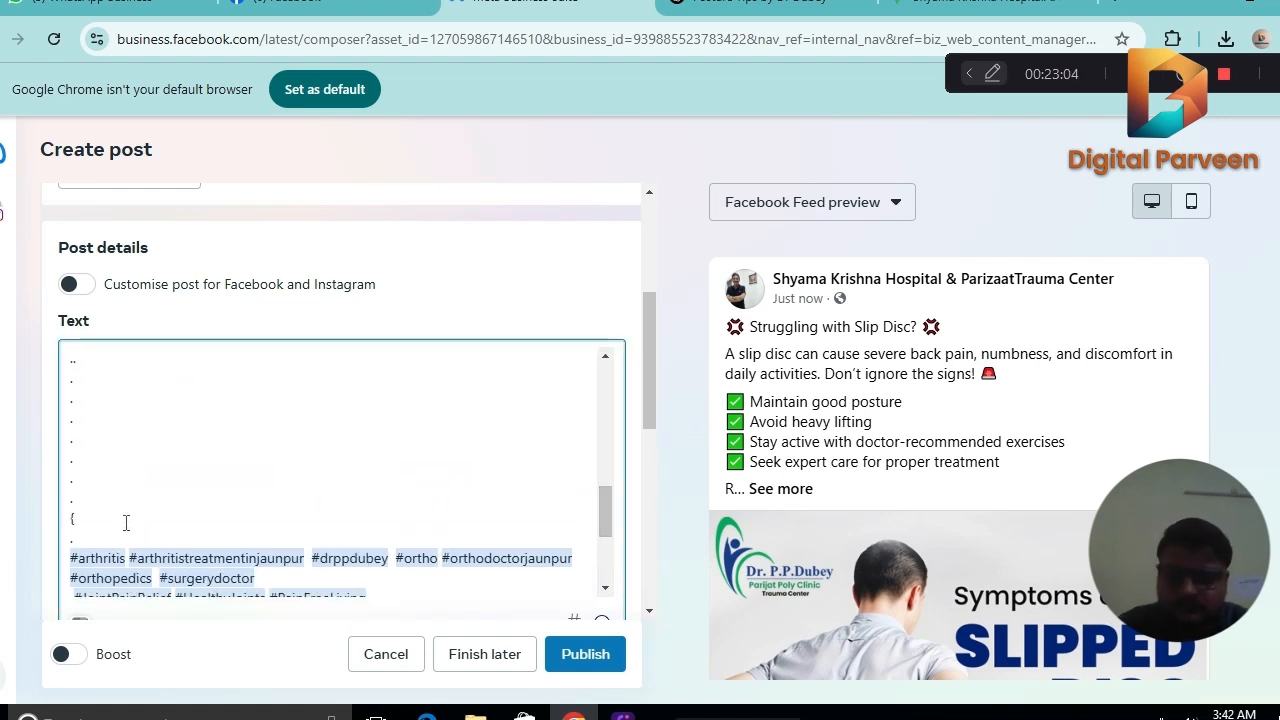
key(BackSpace)
text([)
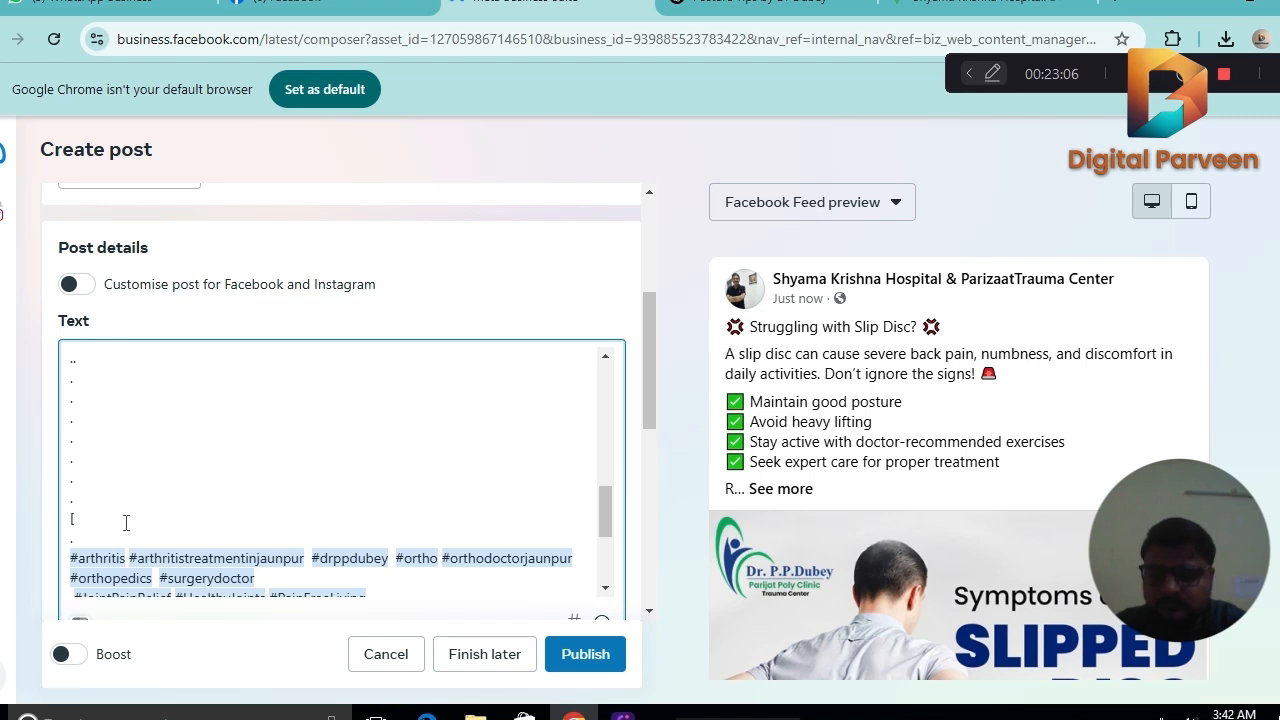
text(Slip)
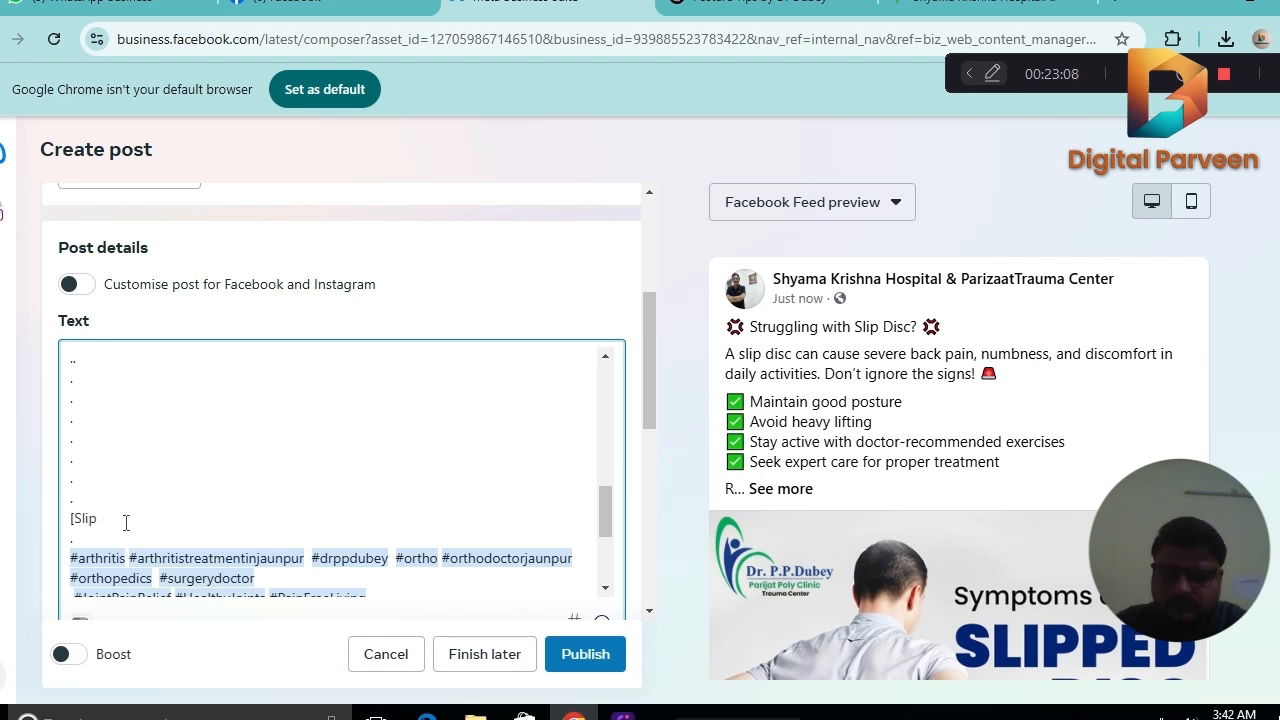
text( Disc)
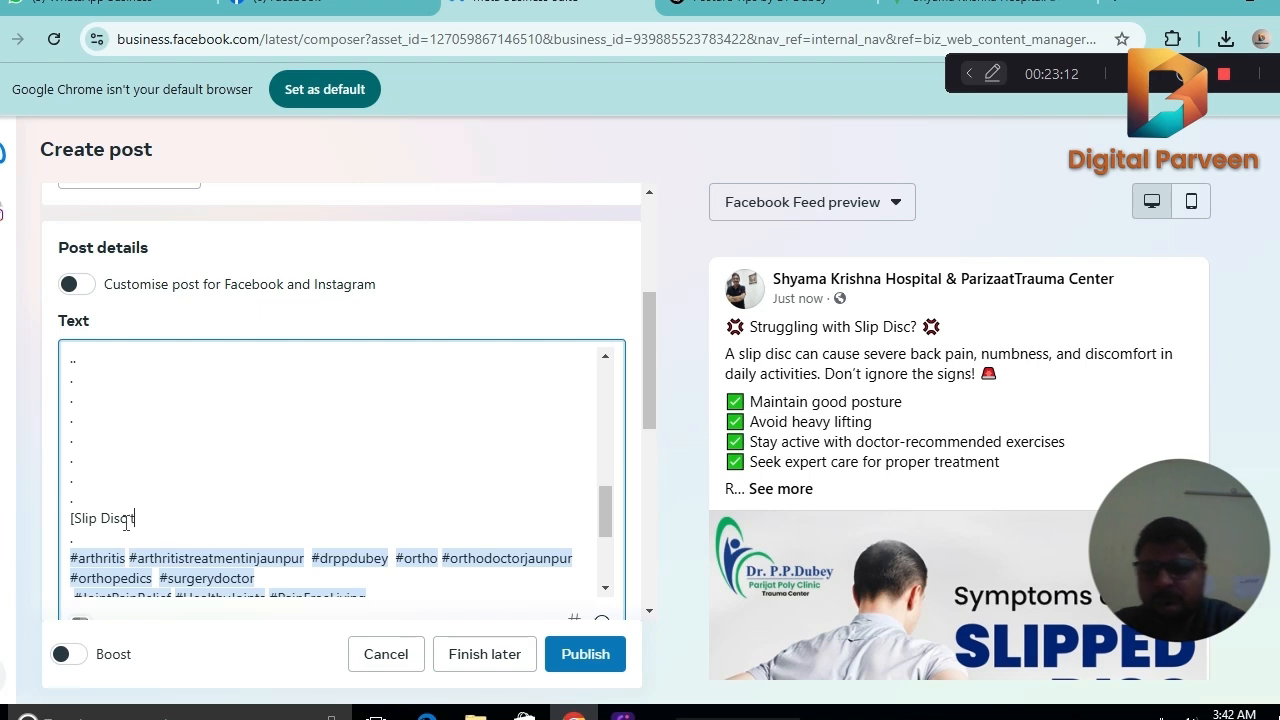
text( treatment )
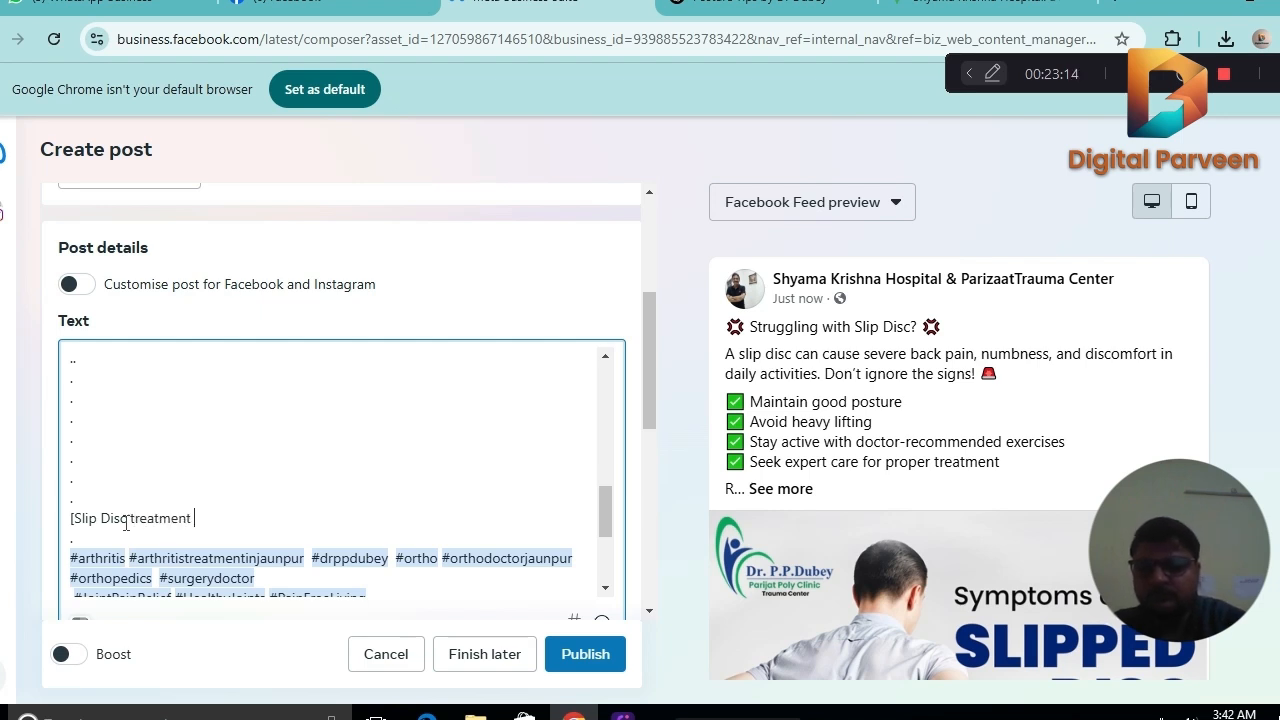
text(in jaunpur,)
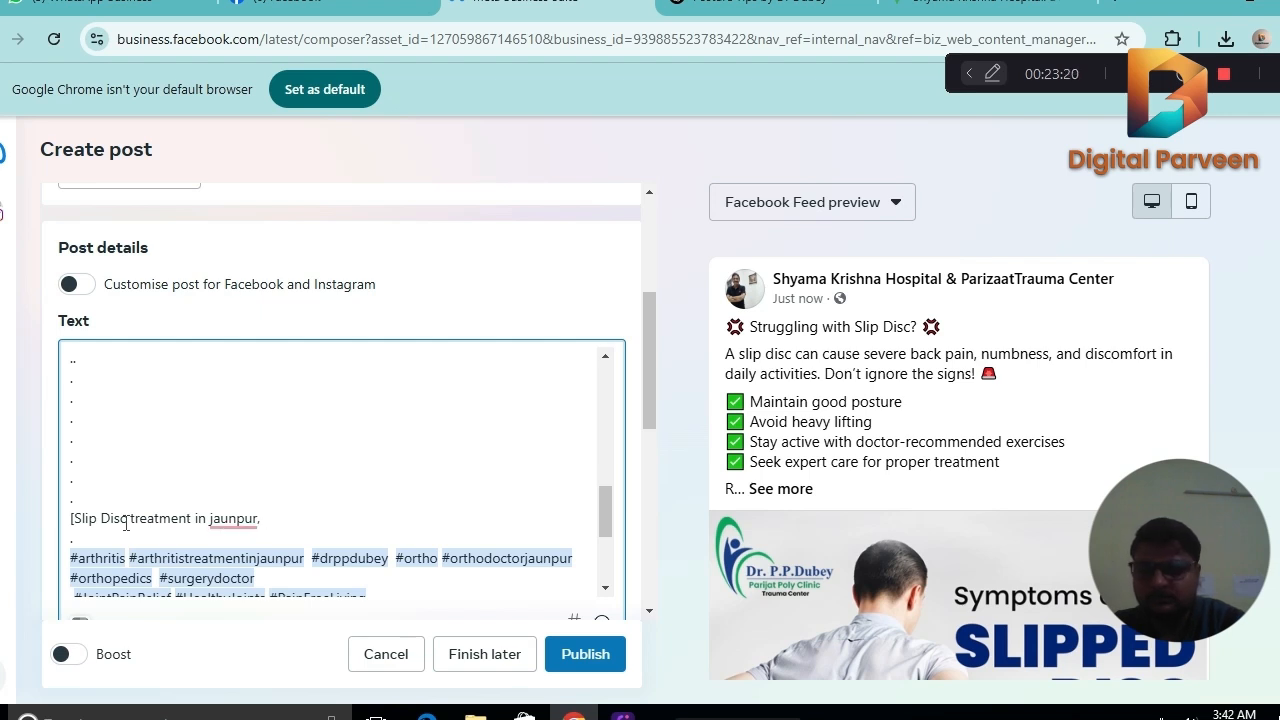
text( Postur)
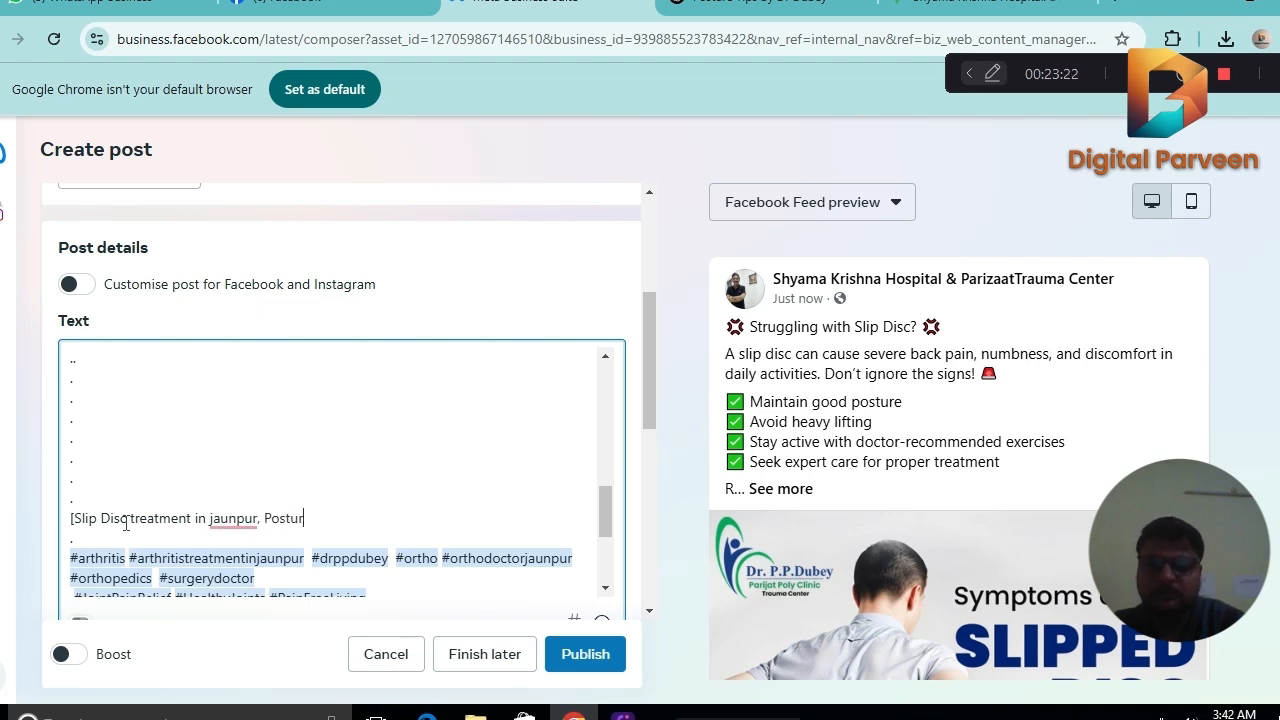
text(e correc)
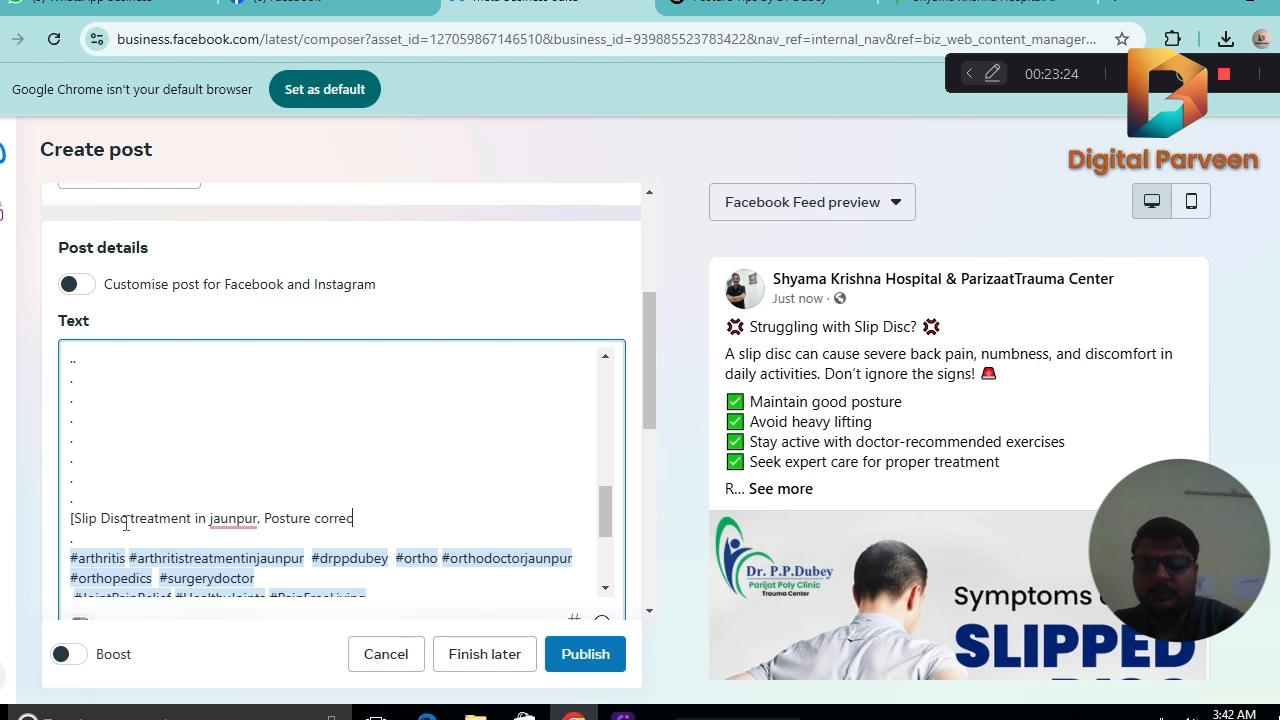
text(tion)
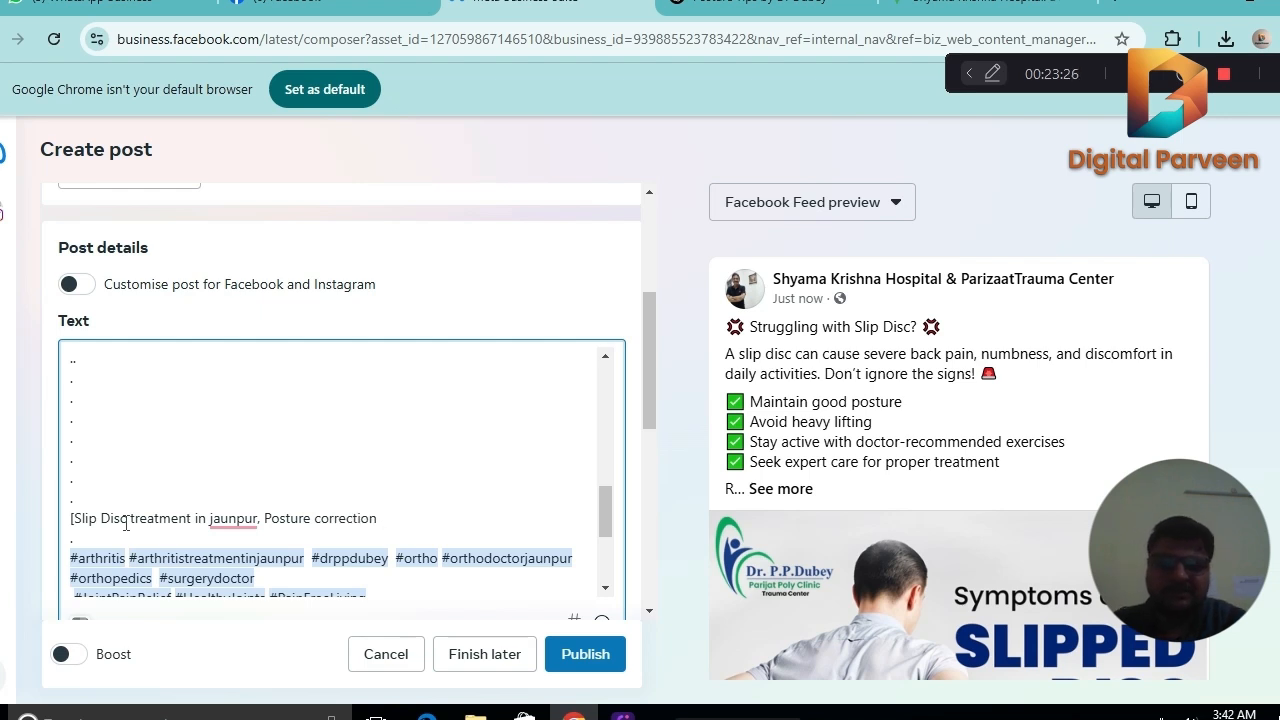
text( in )
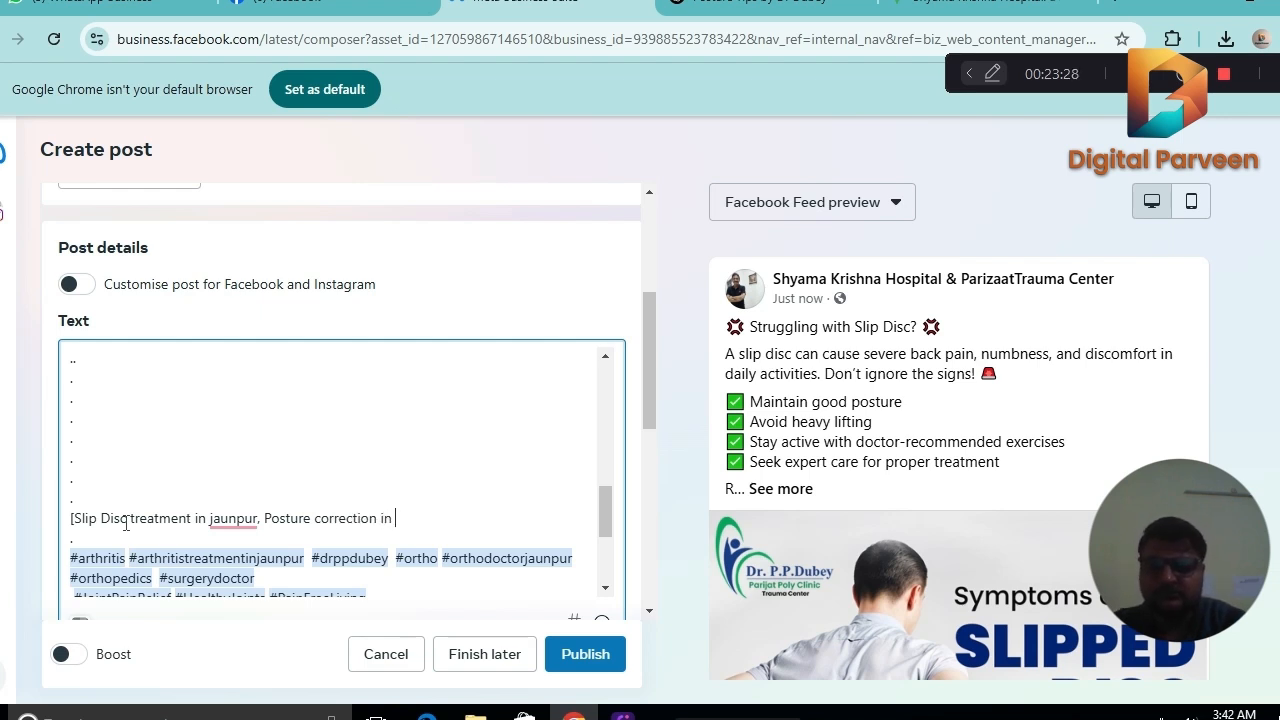
text(Jaunp)
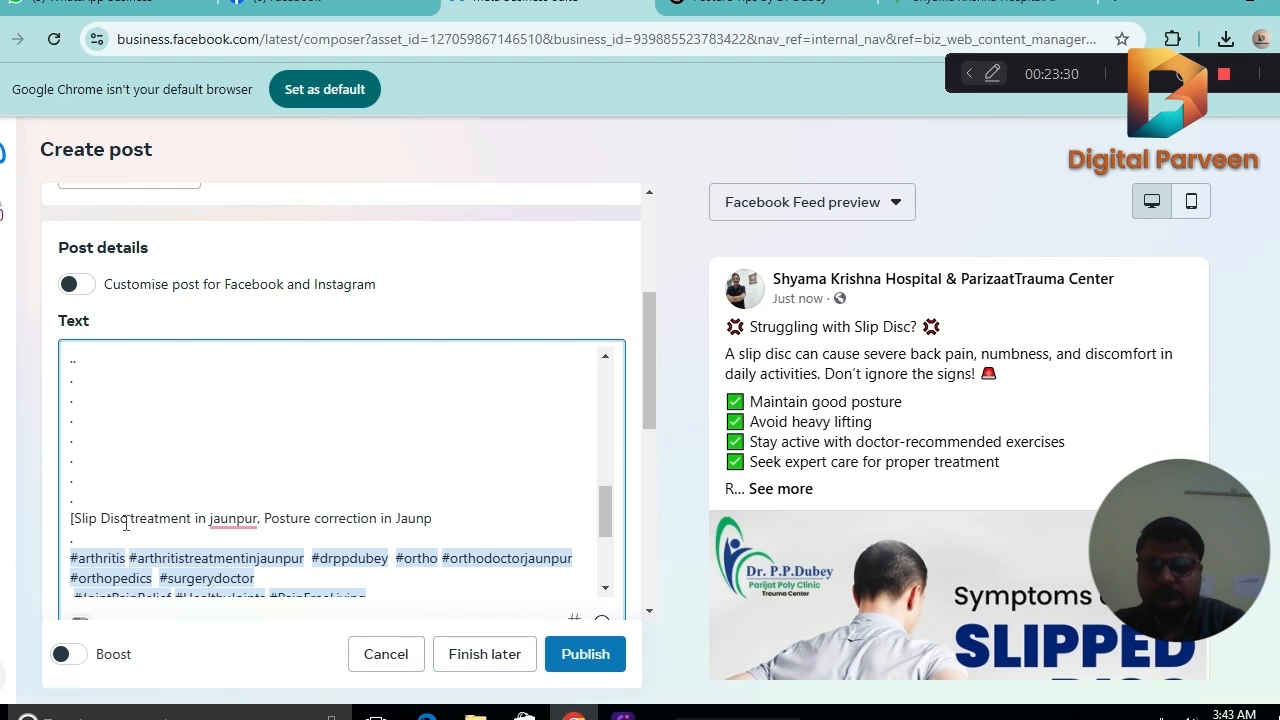
Add the keyword "Ortho Treatment in Jaunpur" after a comma and close the square bracket.
text(ur, Ortho Tre)
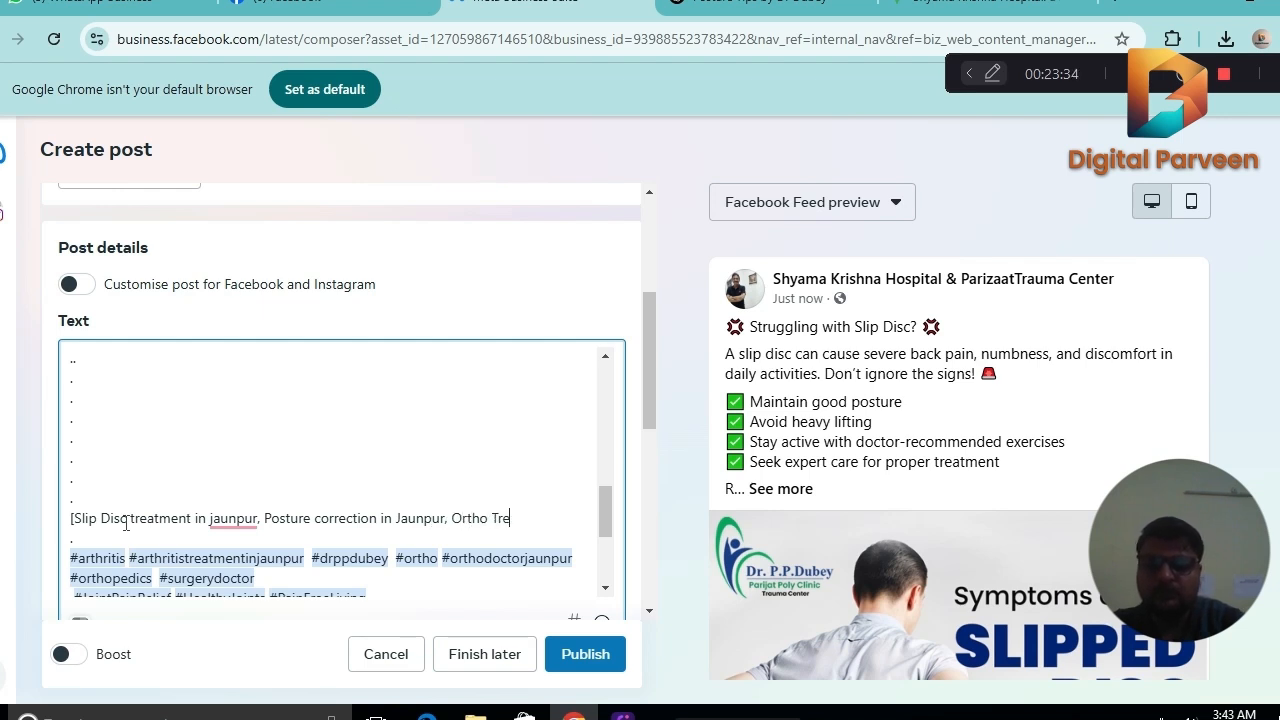
text(atment in)
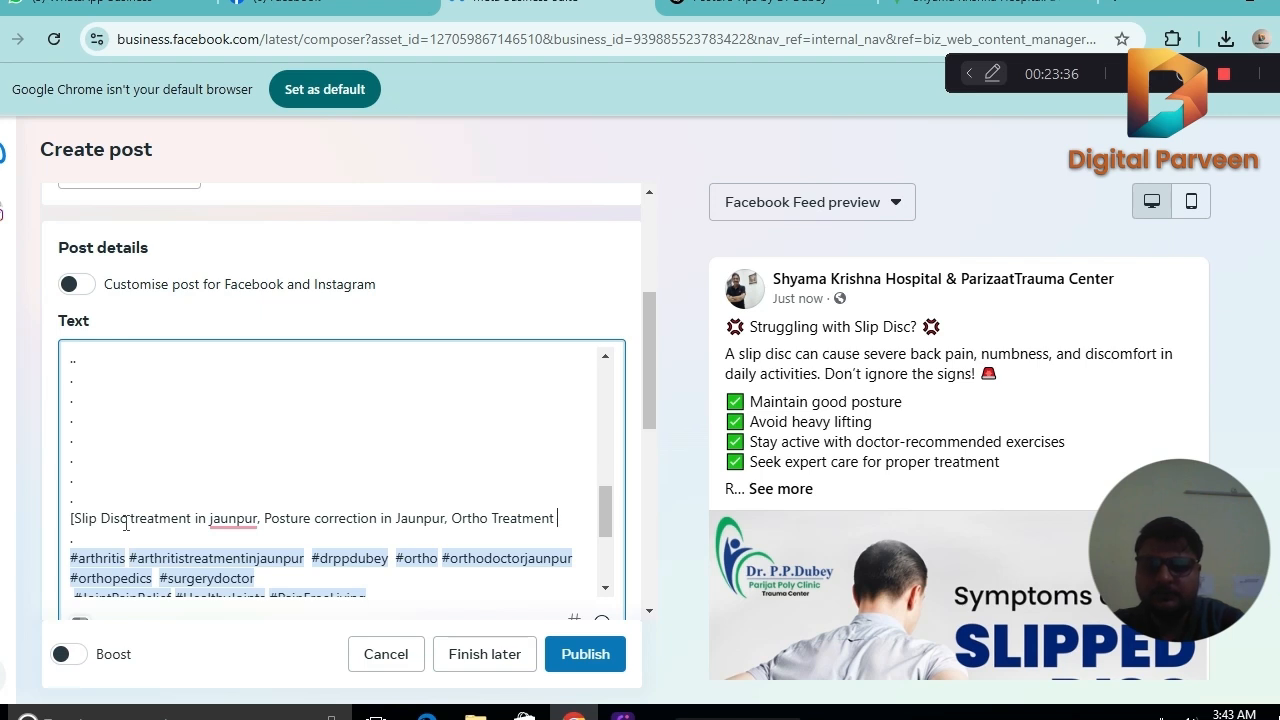
text( Jaun)
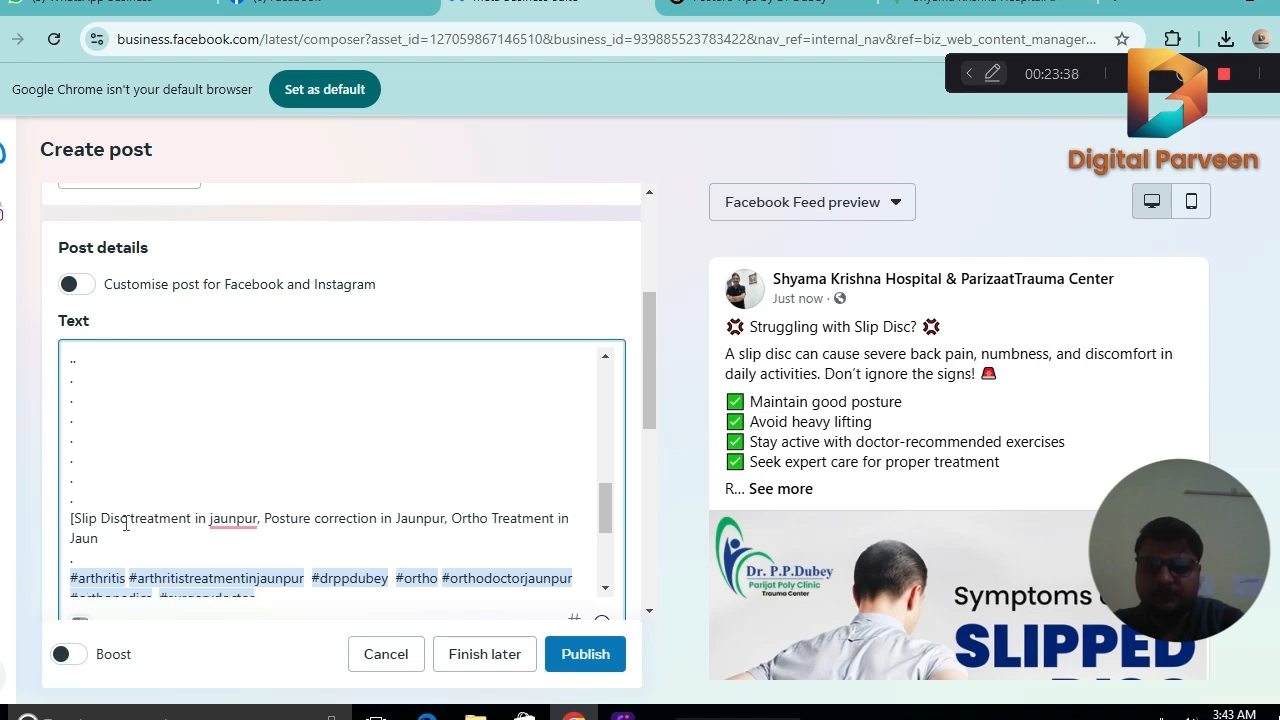
text(pur)
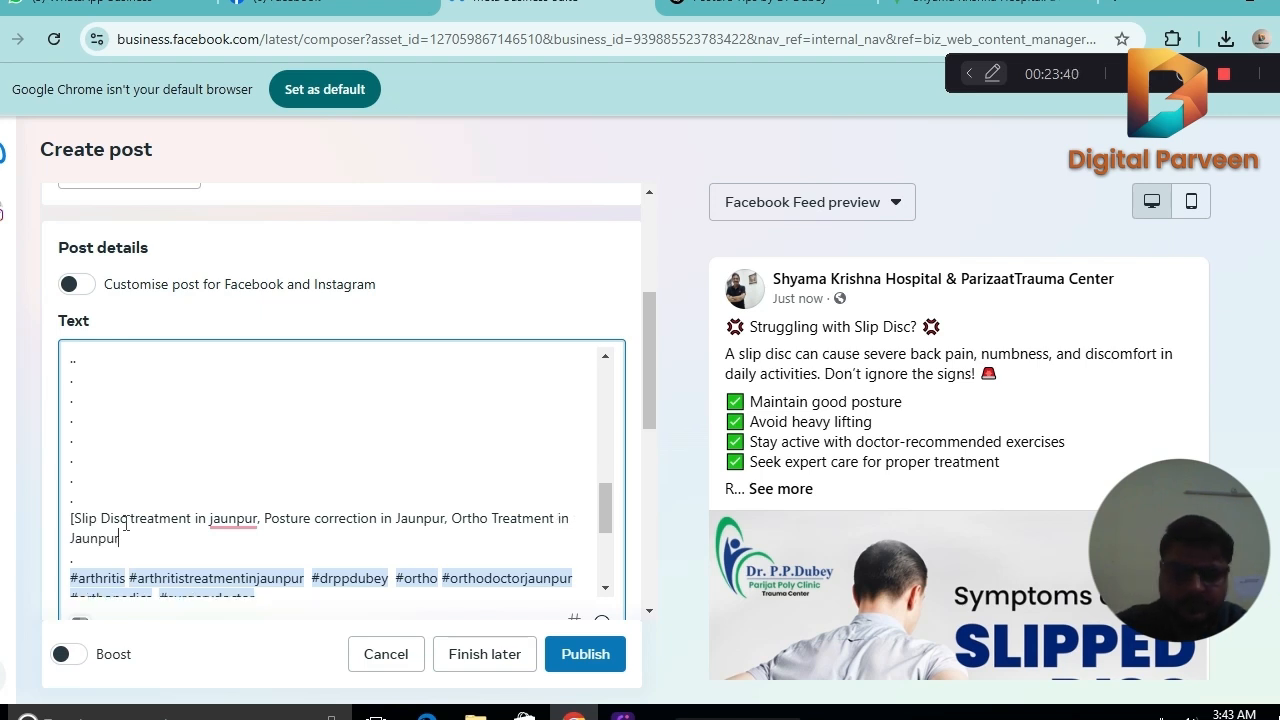
text(])
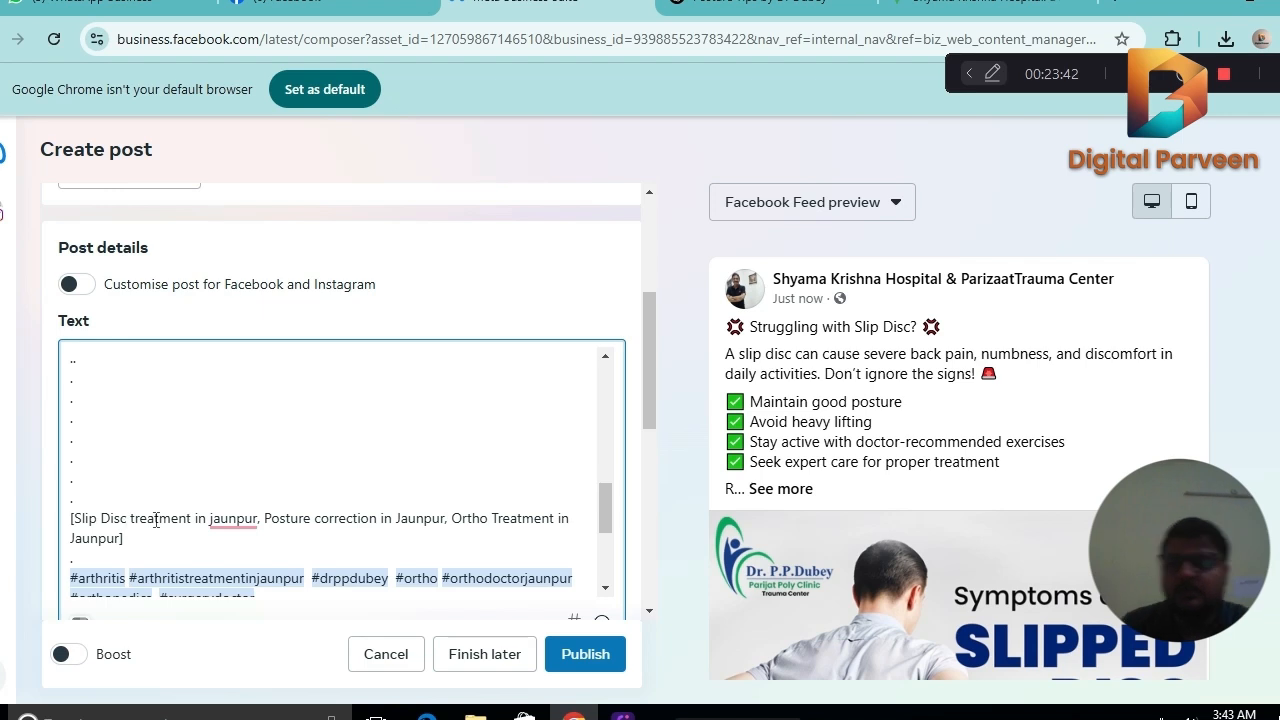
Copy the red pin emoji from the doctor and hospital line and paste it on its own line above the Hindi hospital address.
drag(606, 505, 597, 424)
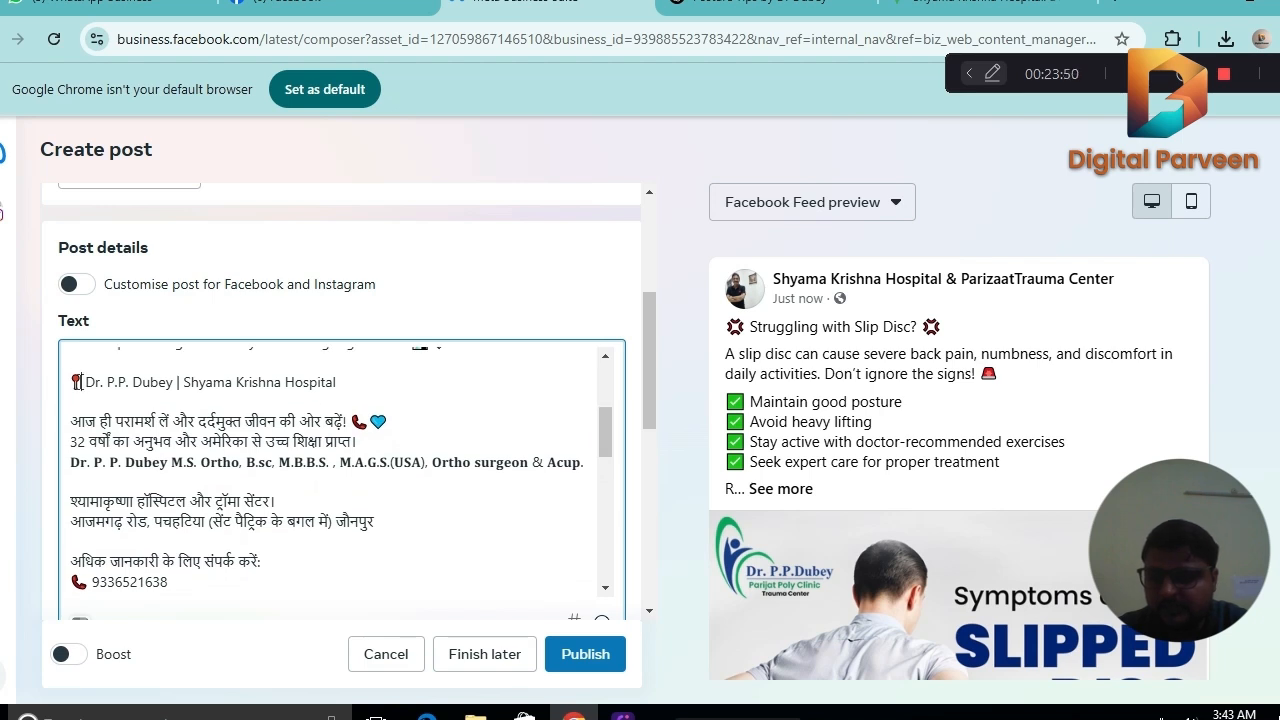
drag(77, 381, 71, 388)
key(ctrl+c)
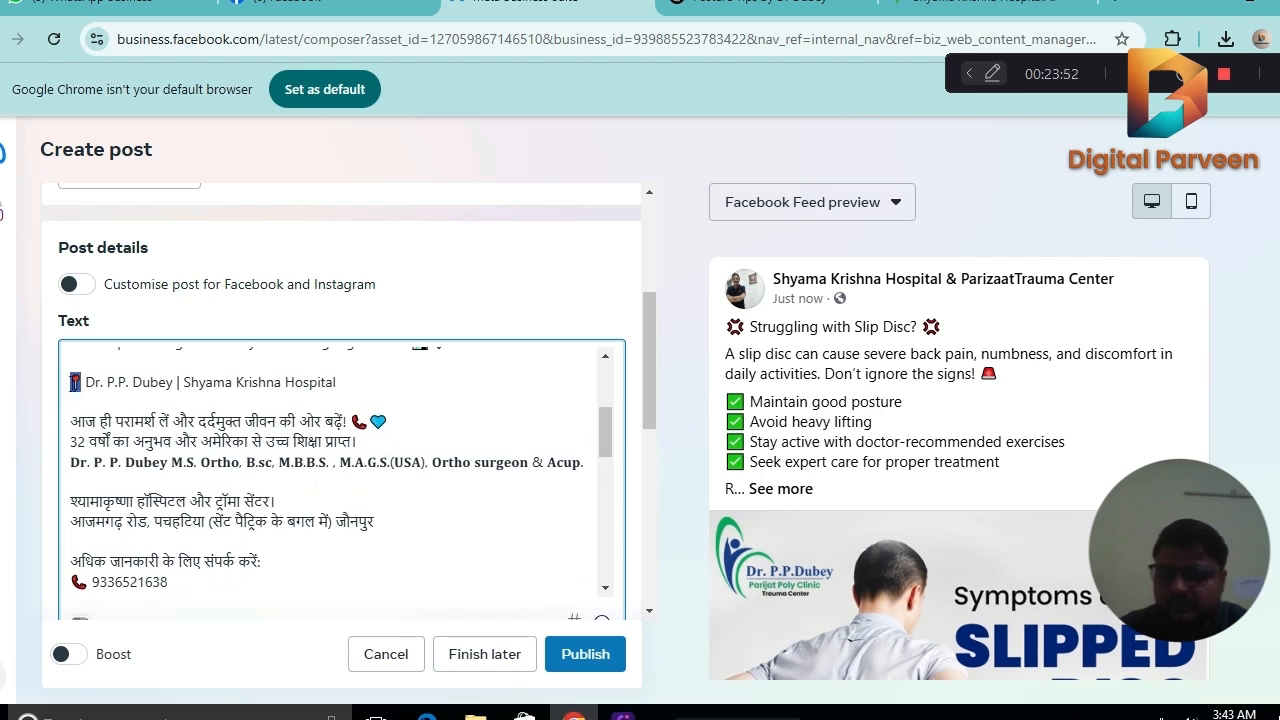
click(87, 390)
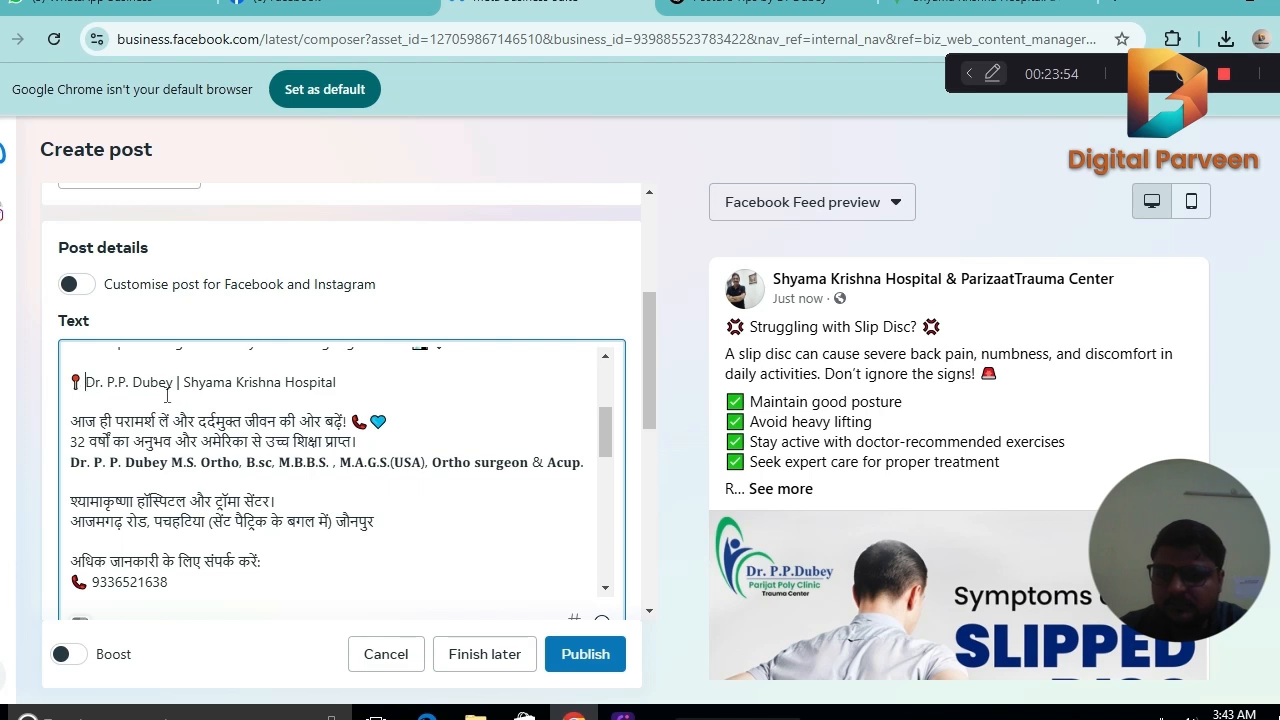
click(75, 484)
key(ctrl+v)
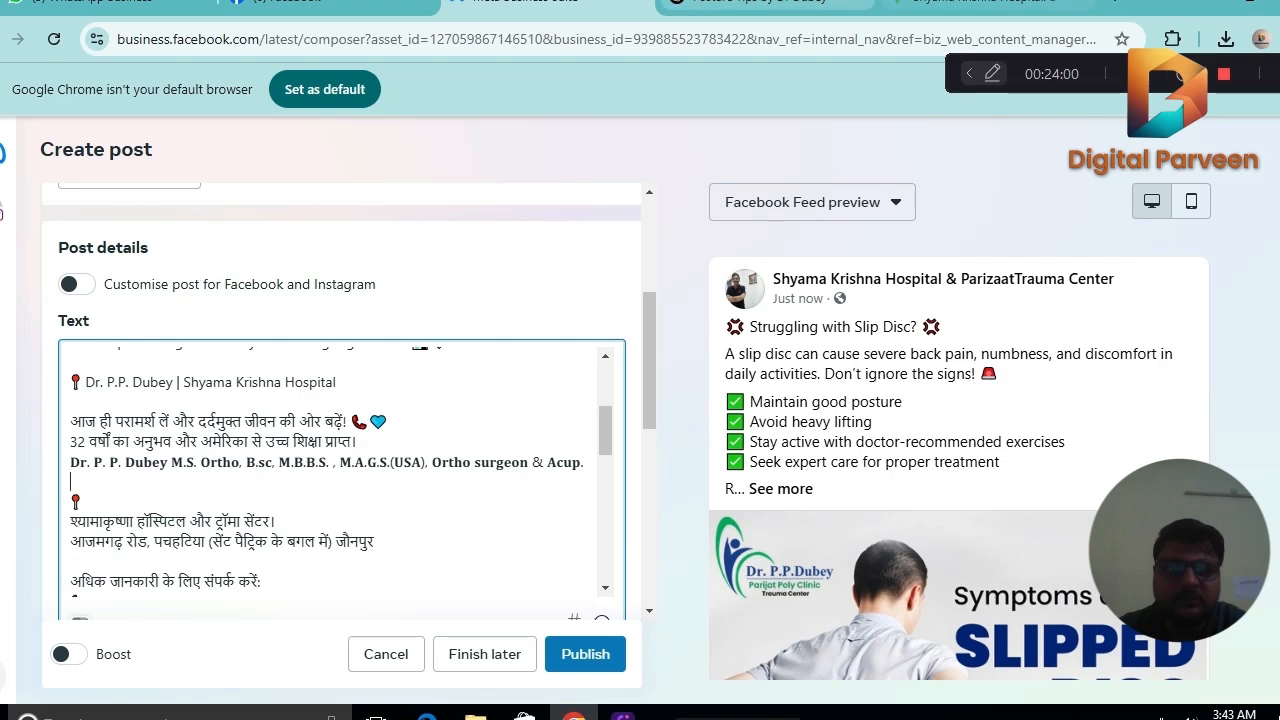
Copy the hospital's share link from its Google Maps listing and paste it after the new pin emoji, followed by a blank line.
click(985, 5)
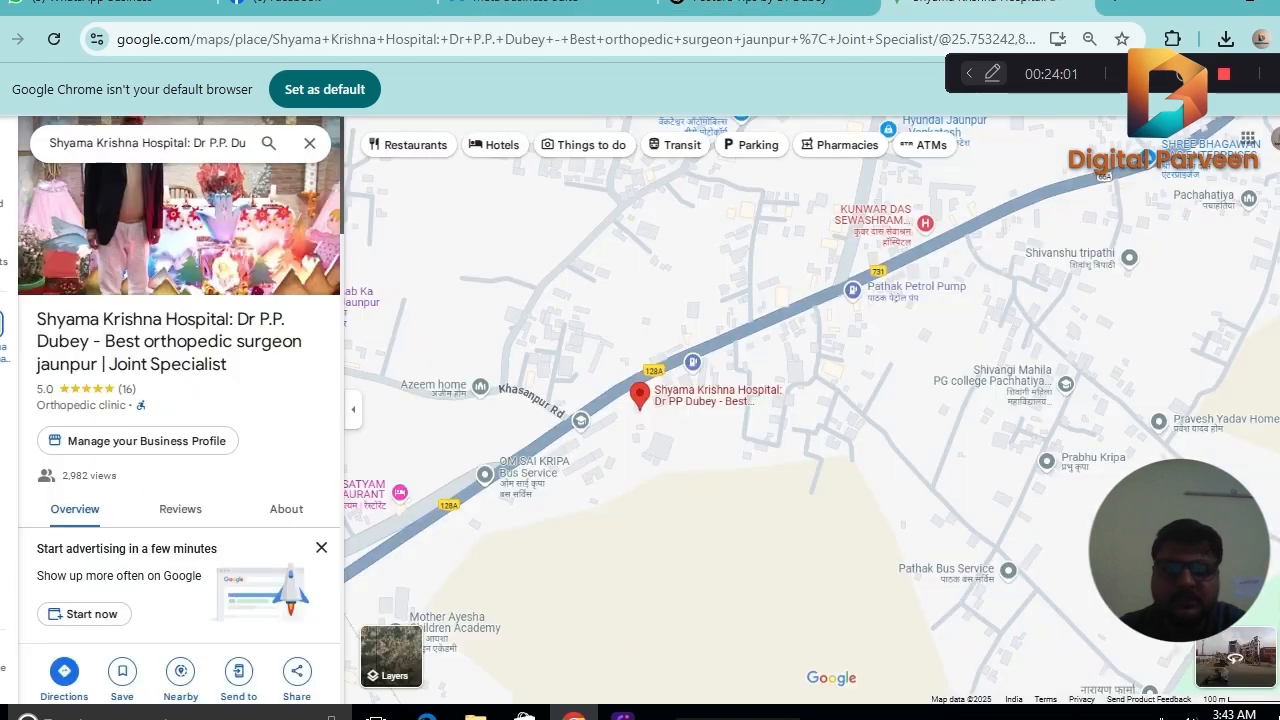
click(296, 678)
click(858, 436)
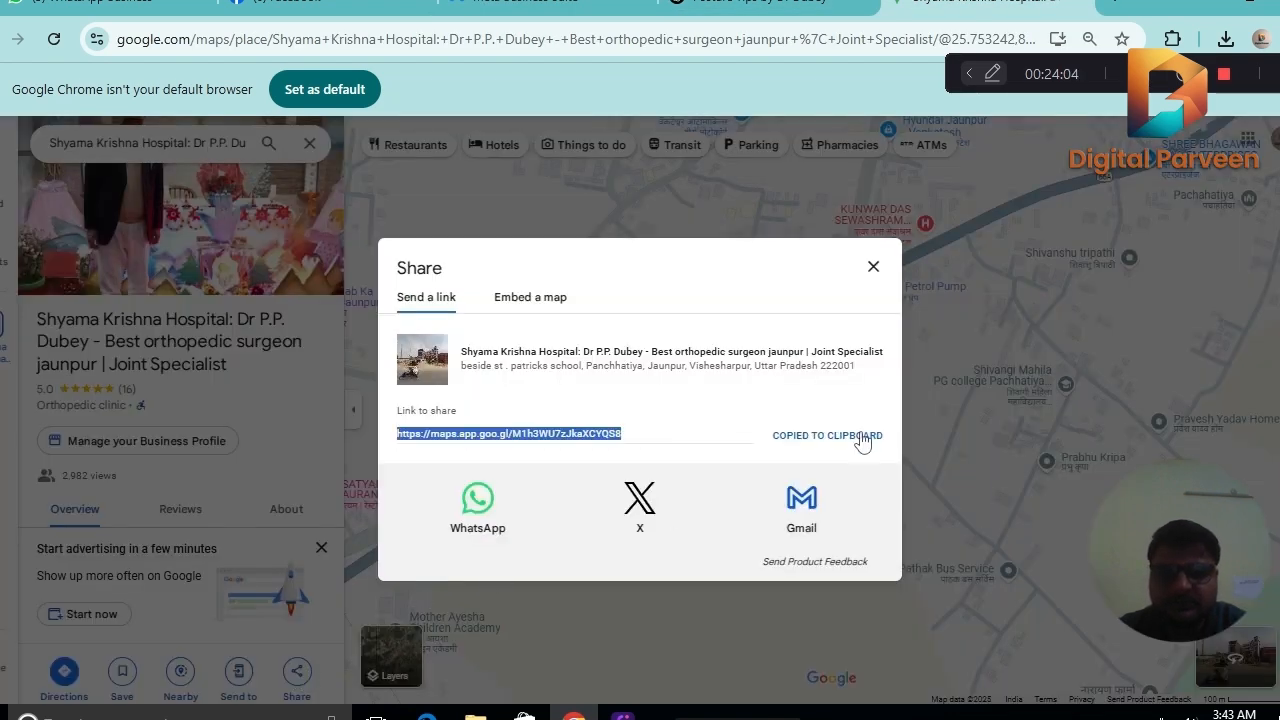
click(560, 6)
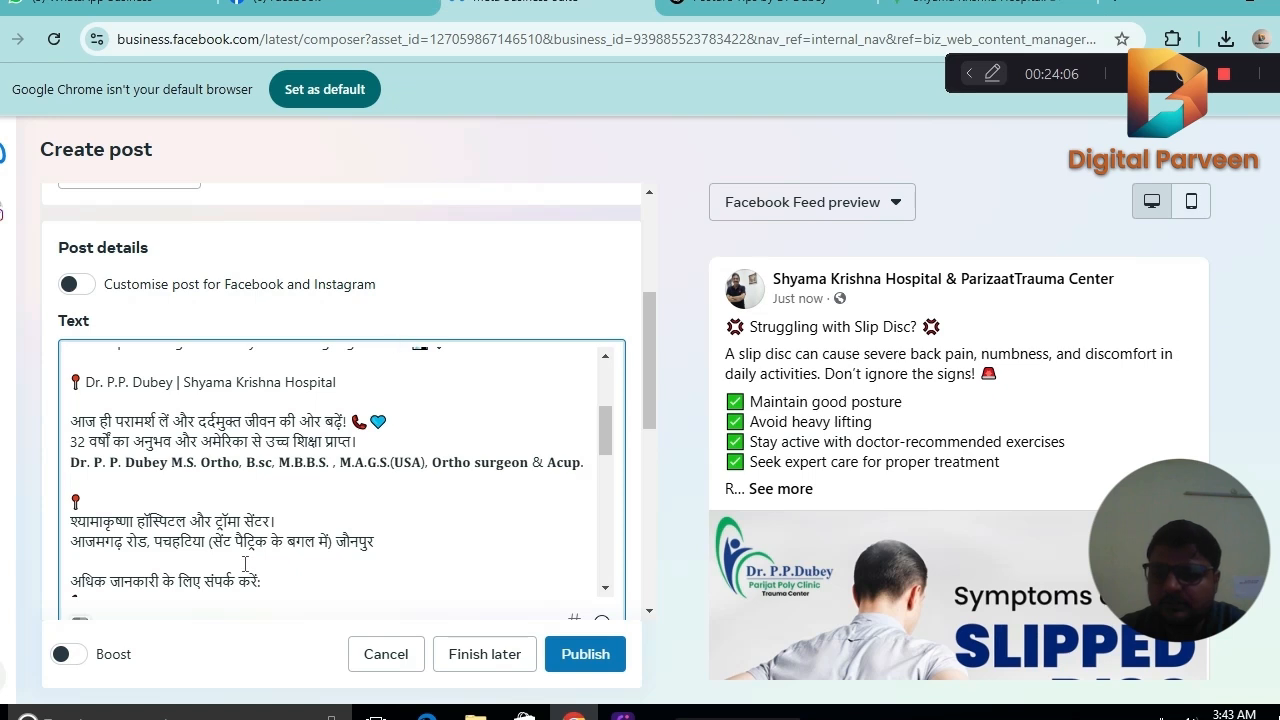
key(ctrl+v)
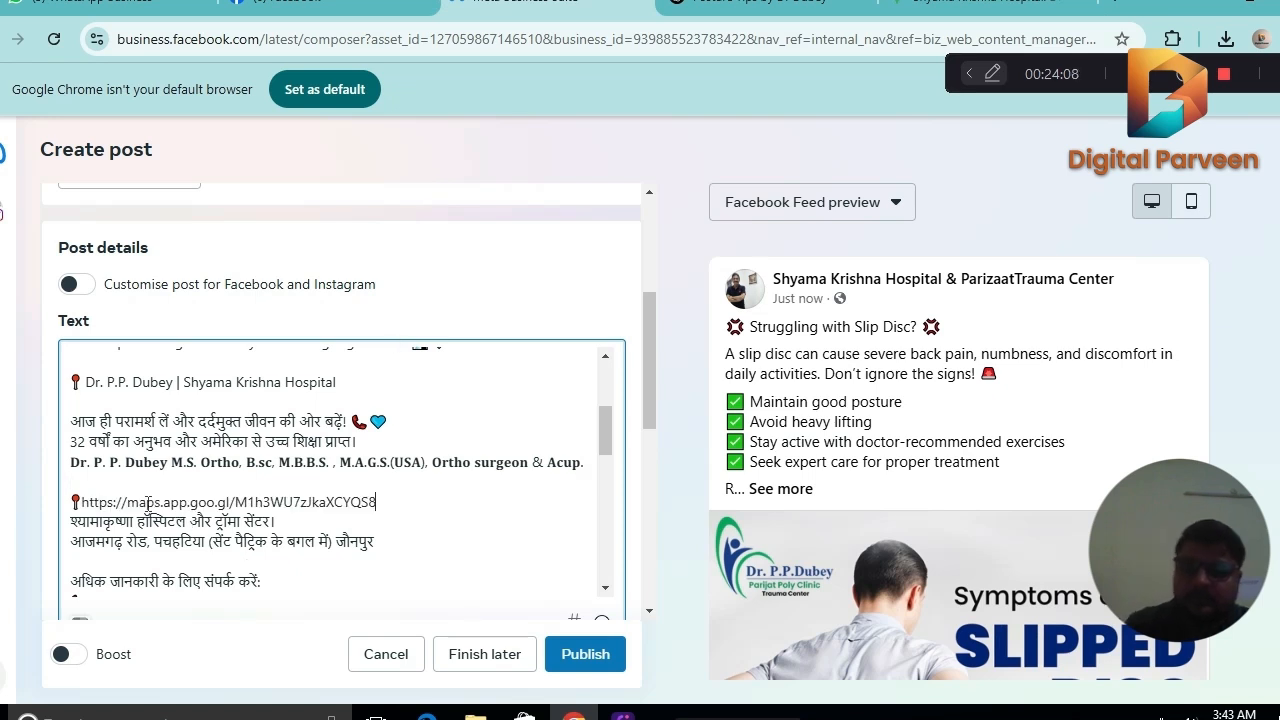
key(Return)
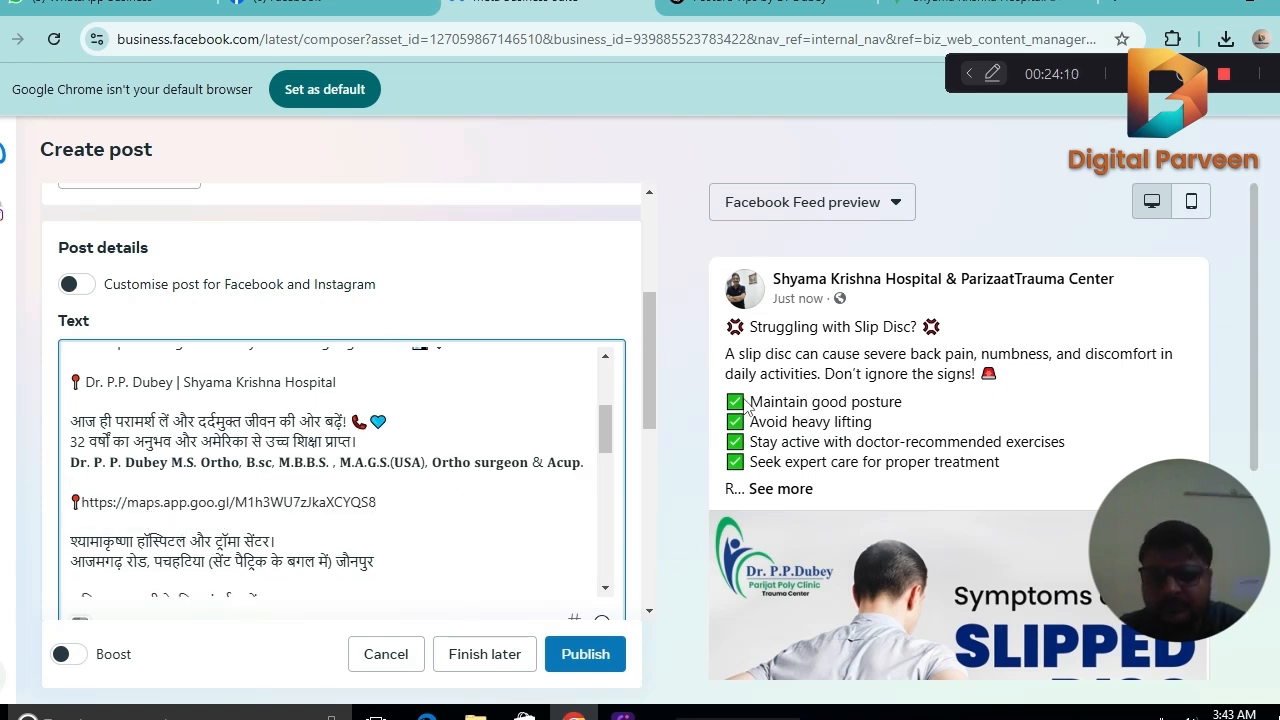
Turn on date and time scheduling and set both the Facebook and Instagram dates to 8 March 2025.
scroll(597, 424, down, 10)
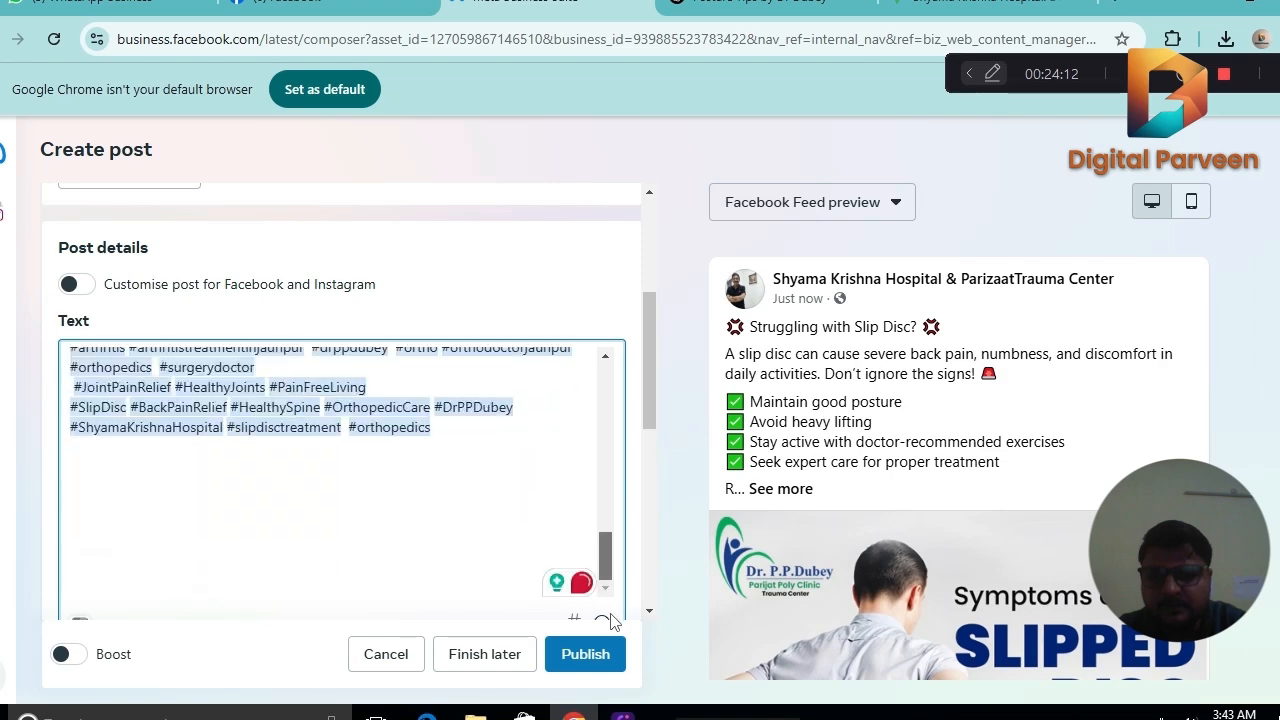
drag(656, 339, 647, 524)
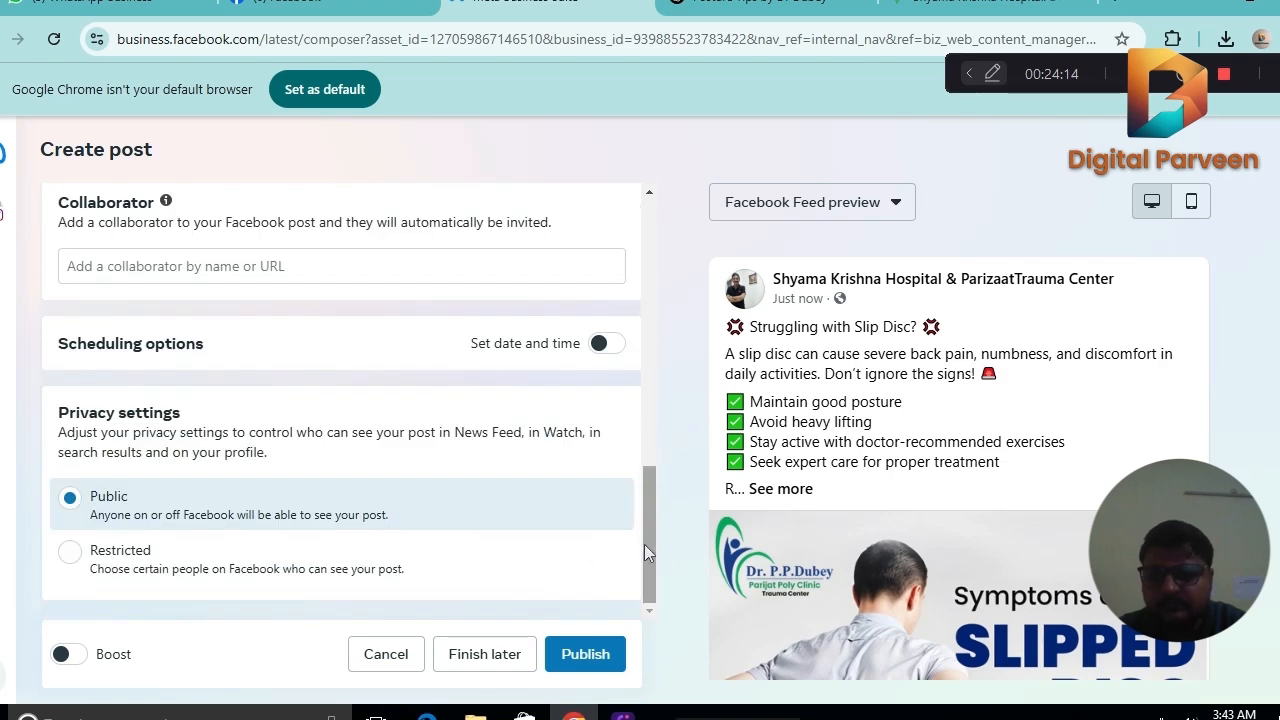
click(603, 343)
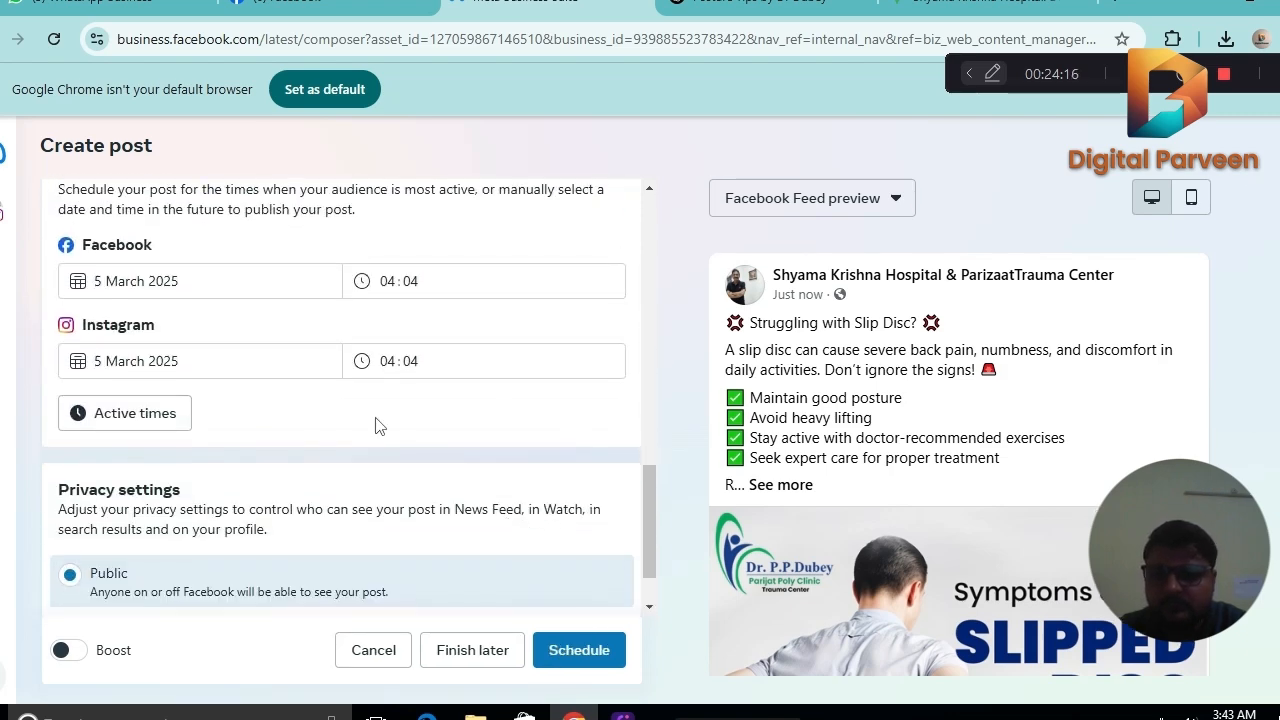
click(199, 283)
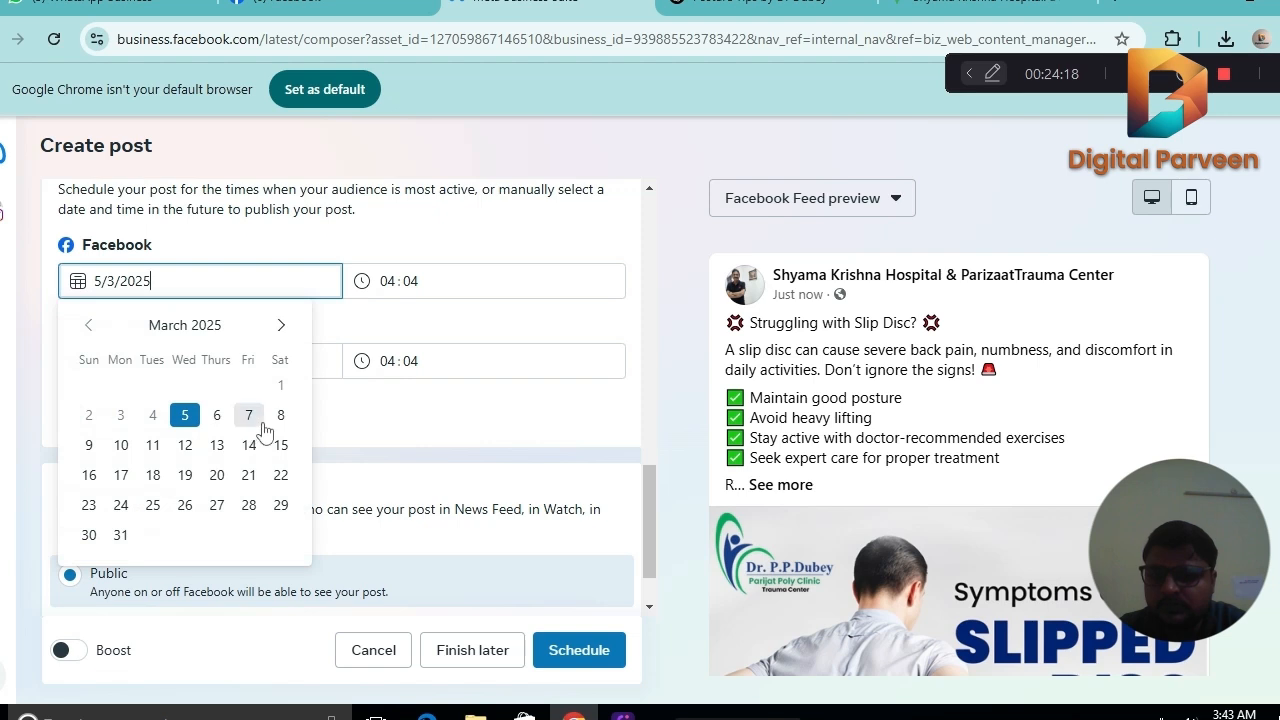
click(281, 415)
click(255, 360)
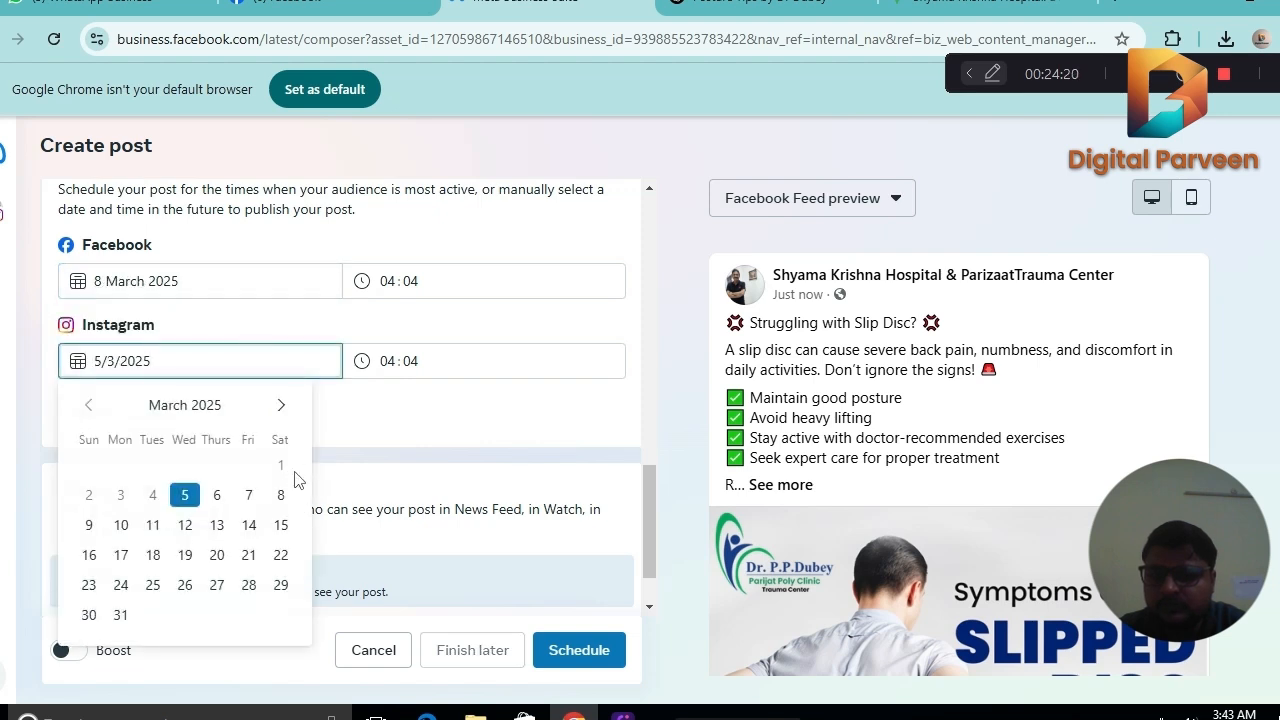
click(281, 497)
Set the hour of the scheduled time to 21 for both Facebook and Instagram.
click(389, 281)
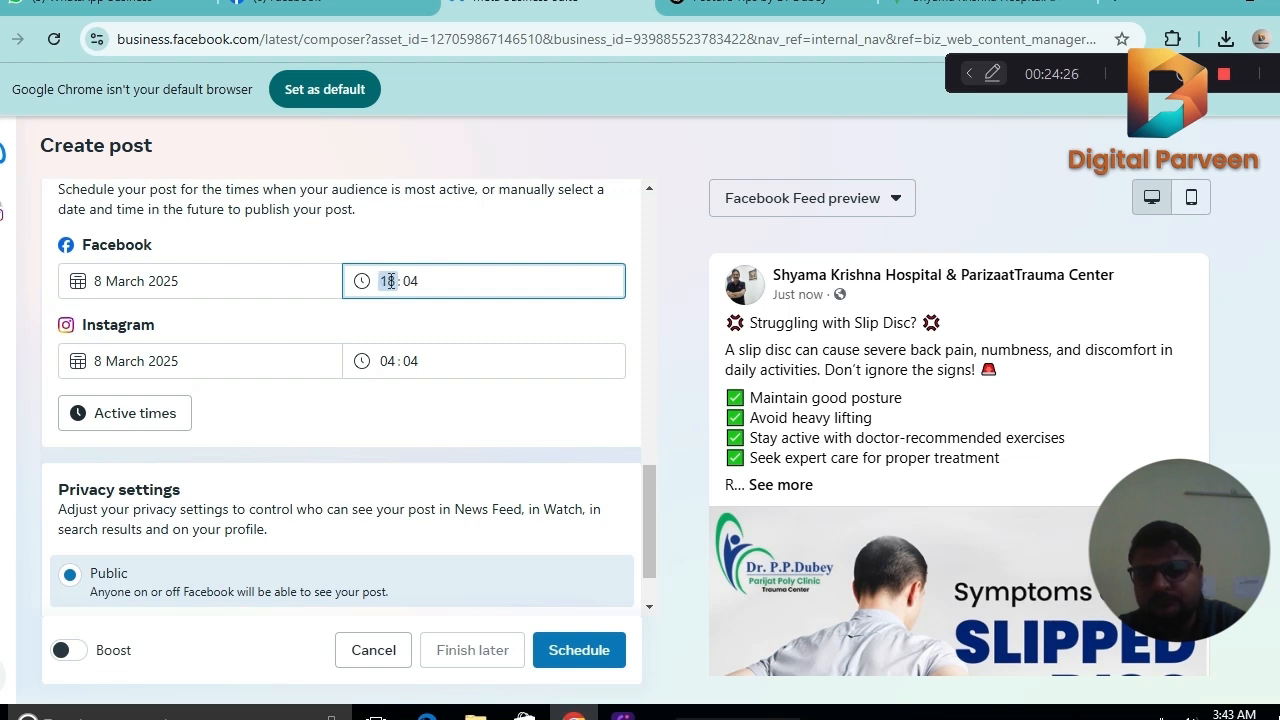
text(21)
click(390, 361)
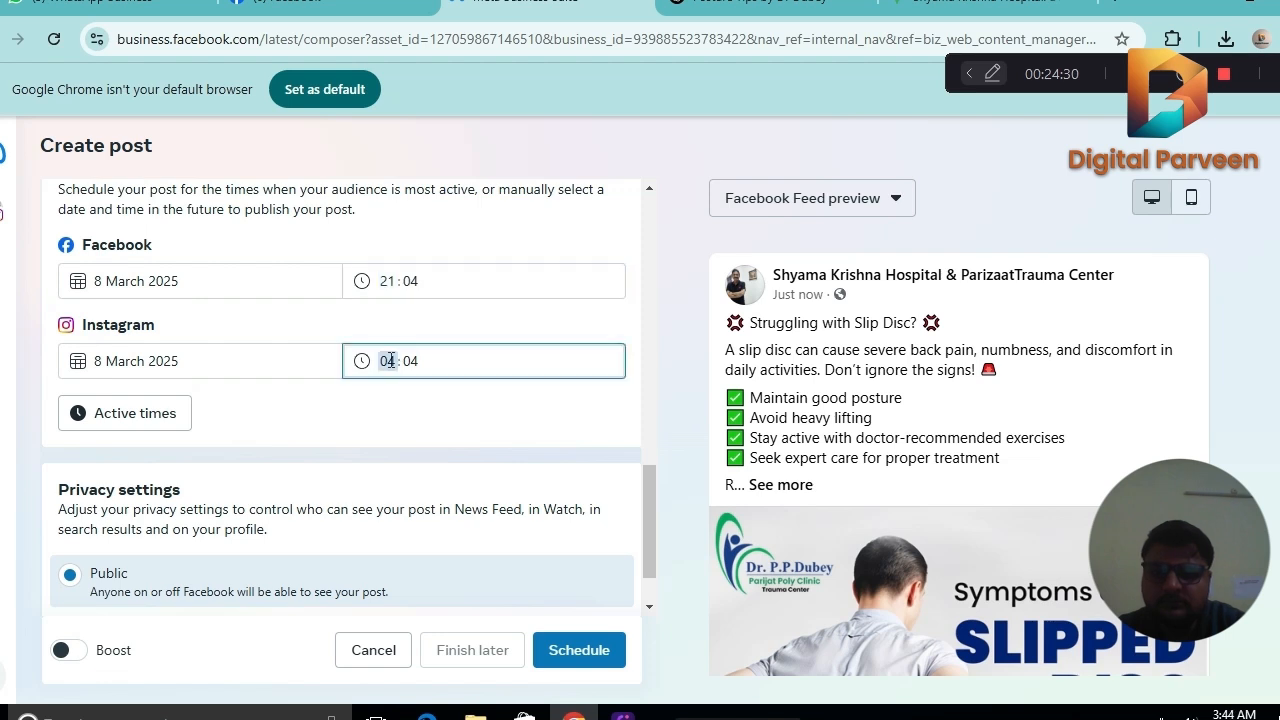
text(21)
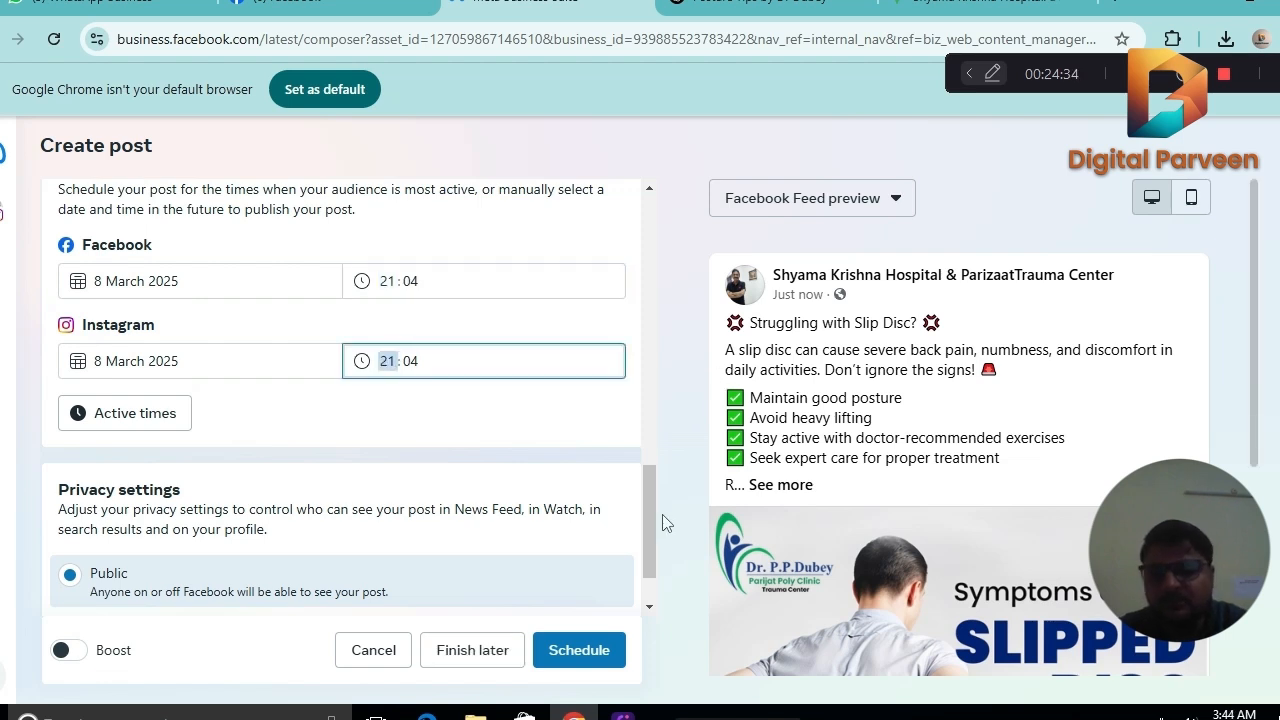
Review the slipped disc post's text and schedule settings, schedule the post, and decline the boost offer.
scroll(647, 567, down, 1)
drag(651, 562, 672, 316)
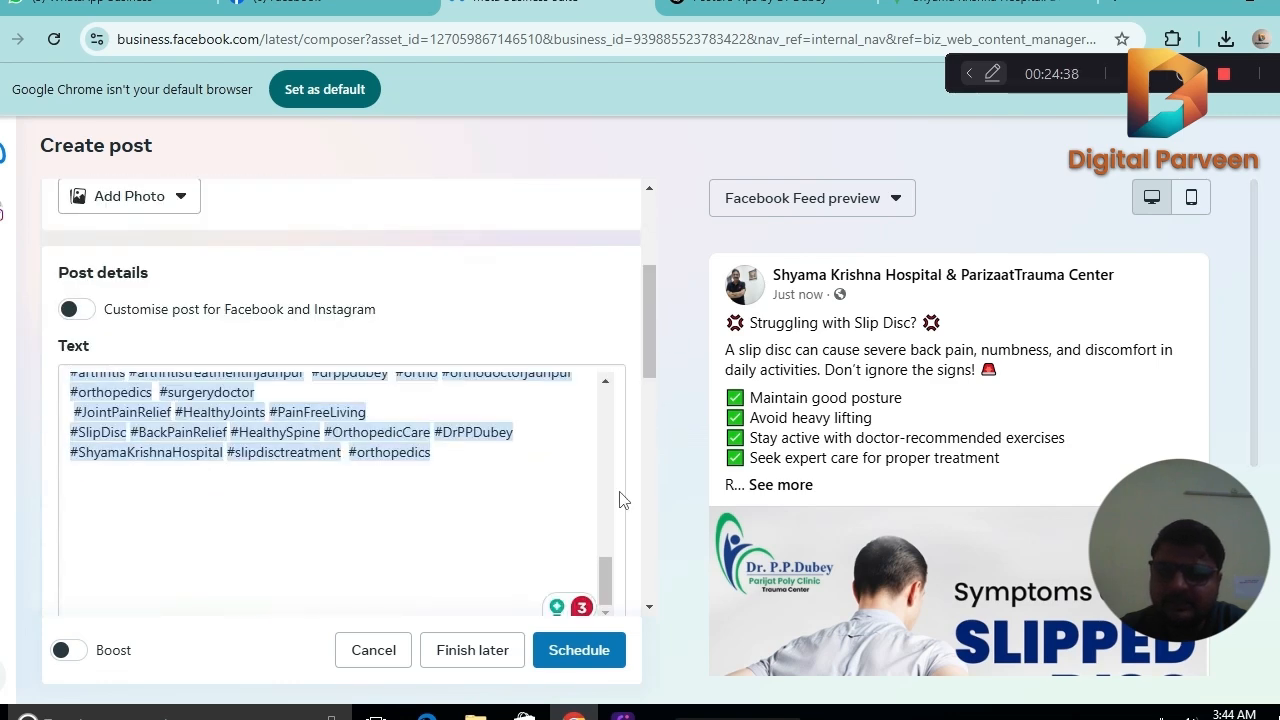
drag(606, 580, 603, 343)
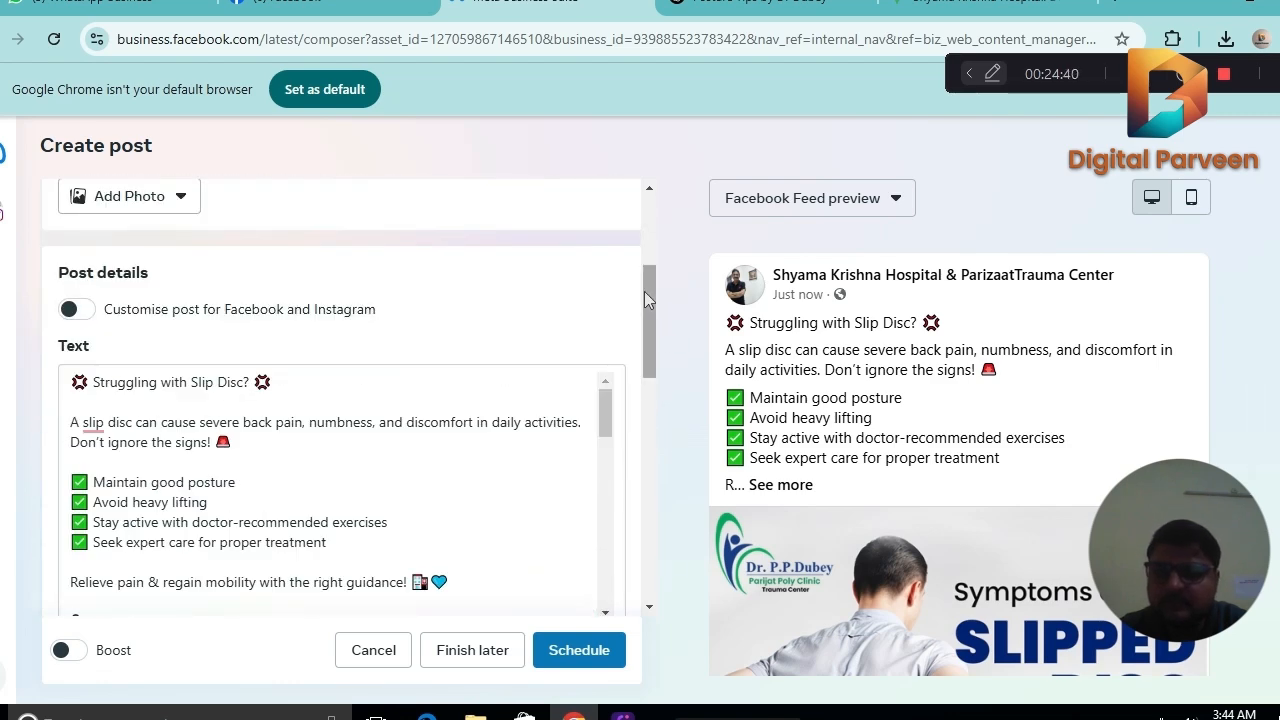
drag(644, 291, 678, 524)
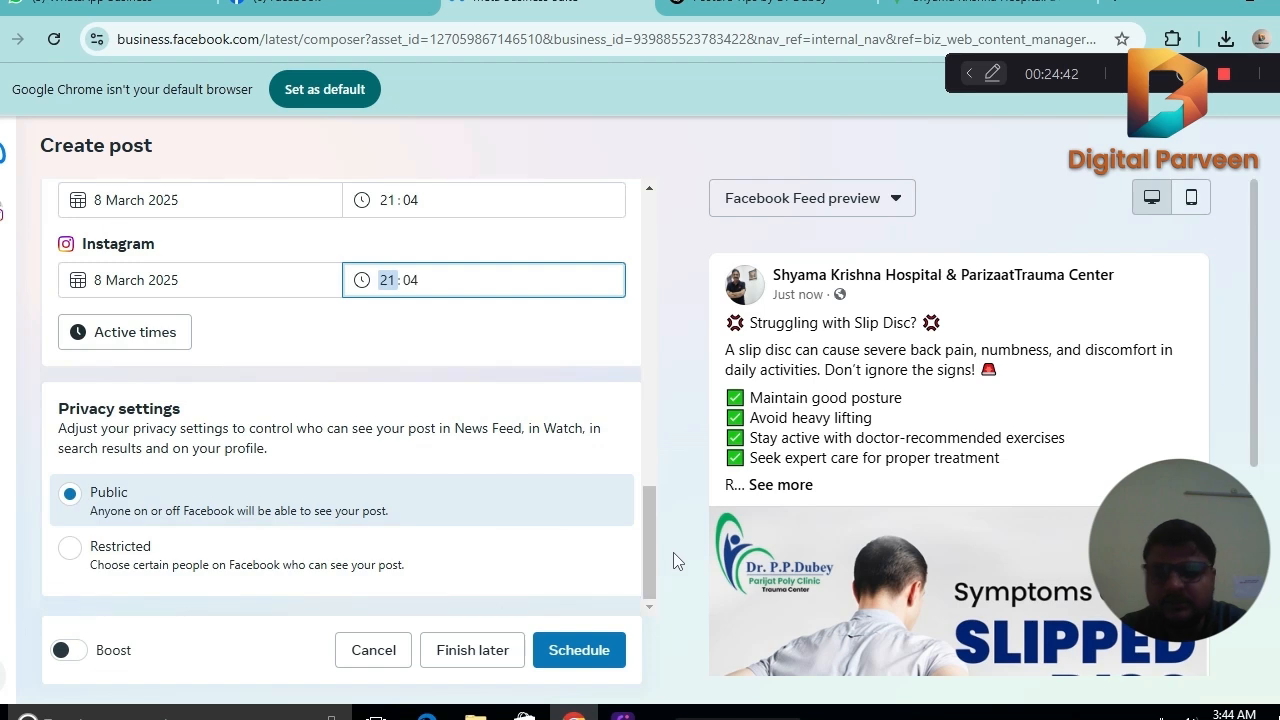
click(582, 647)
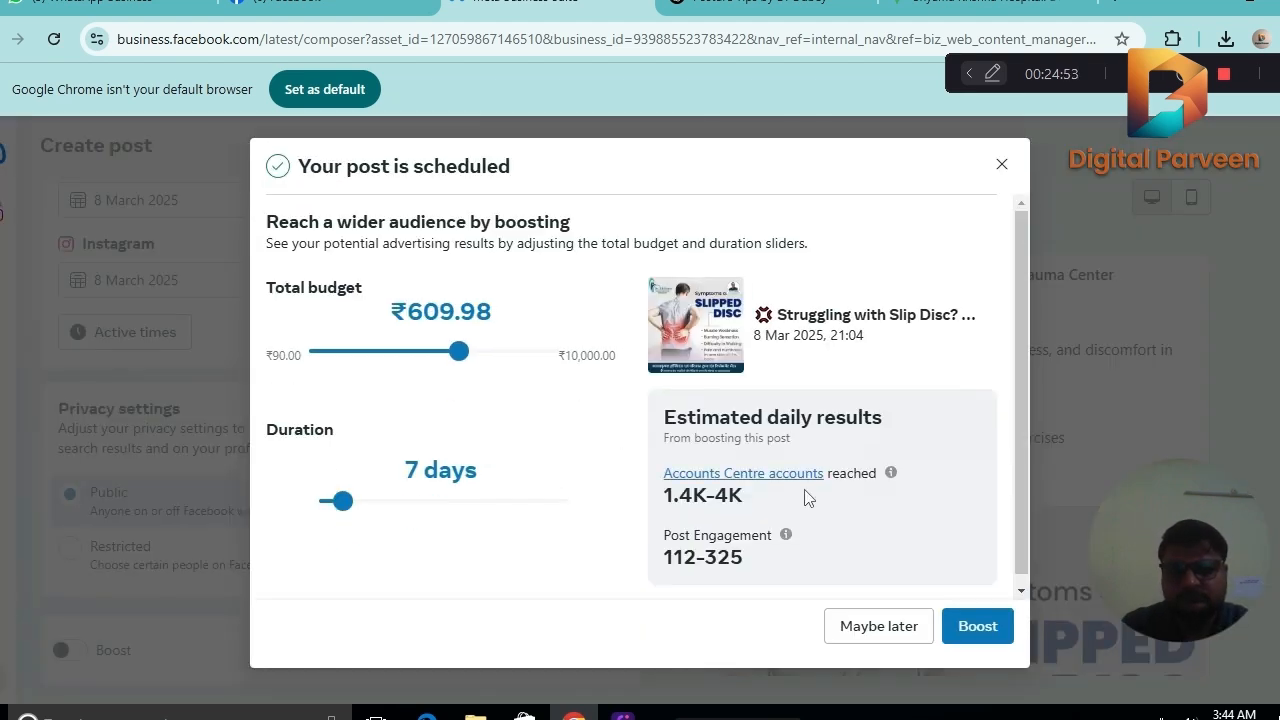
click(899, 630)
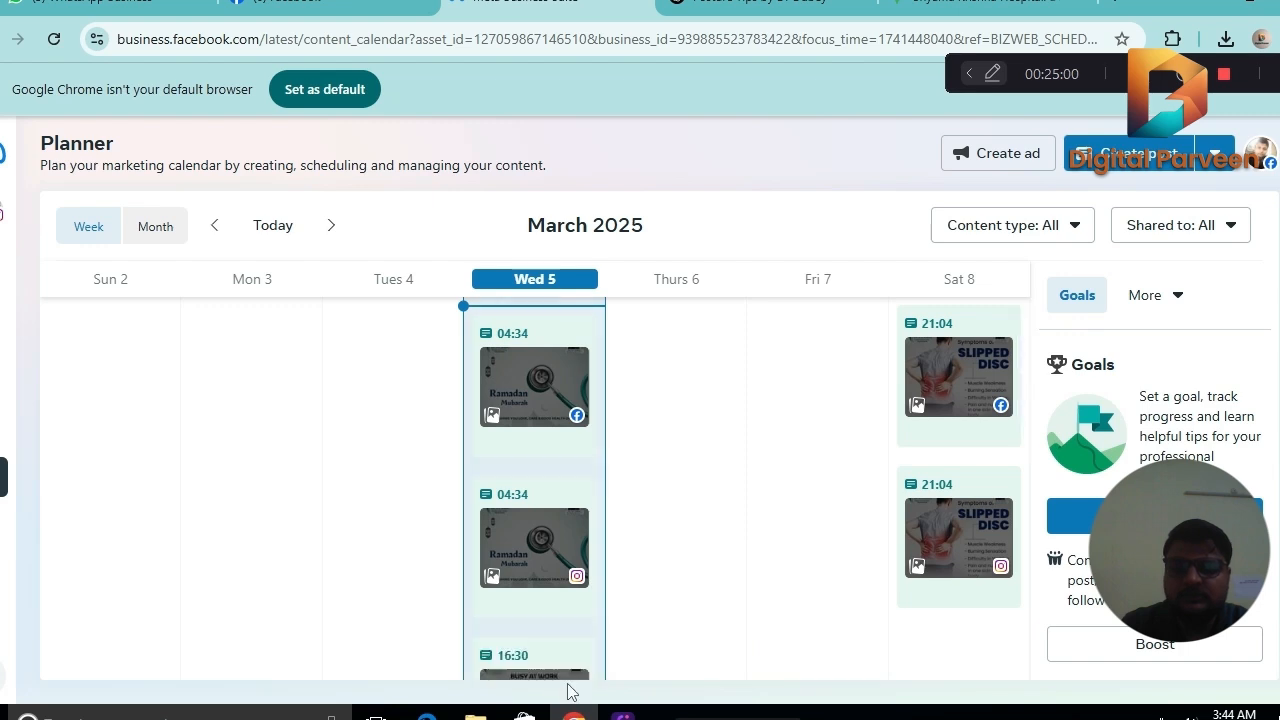
Create a new post from Wednesday 5 March in the planner and upload the Orthopedic Care image "WhatsApp Image 2025-03-04 at 22.18.51" from Downloads.
click(490, 662)
click(535, 500)
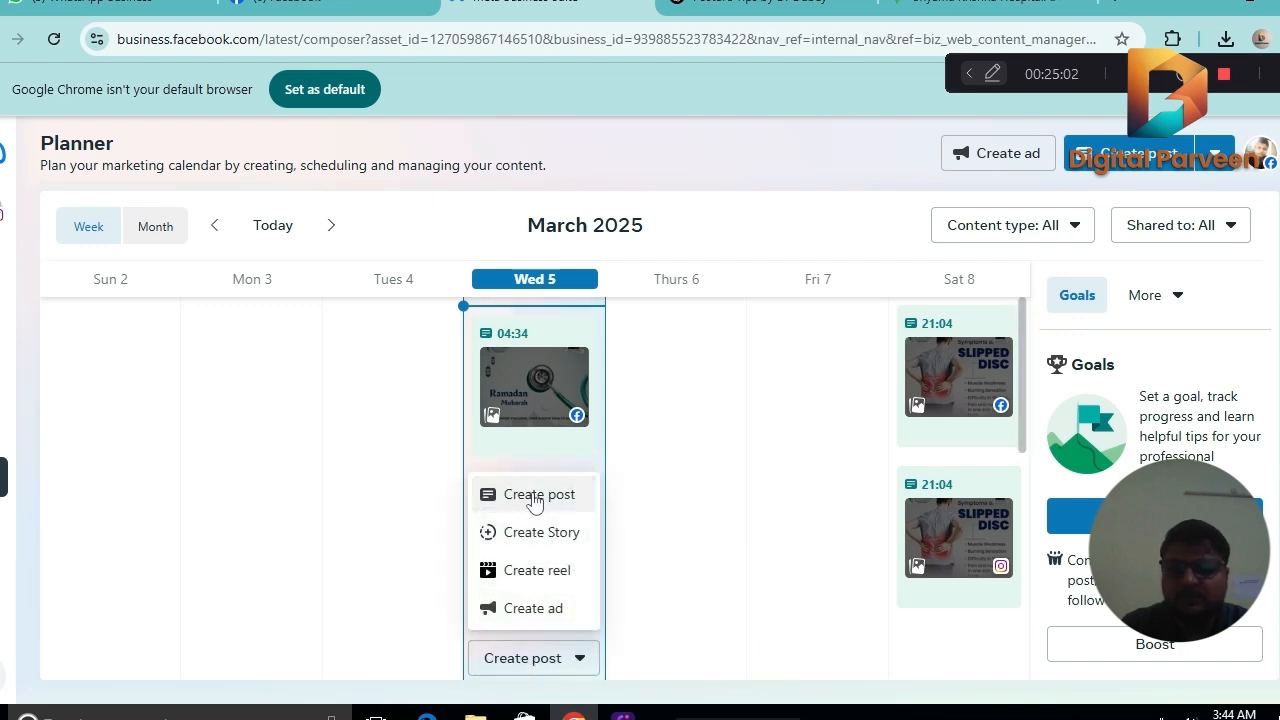
click(122, 400)
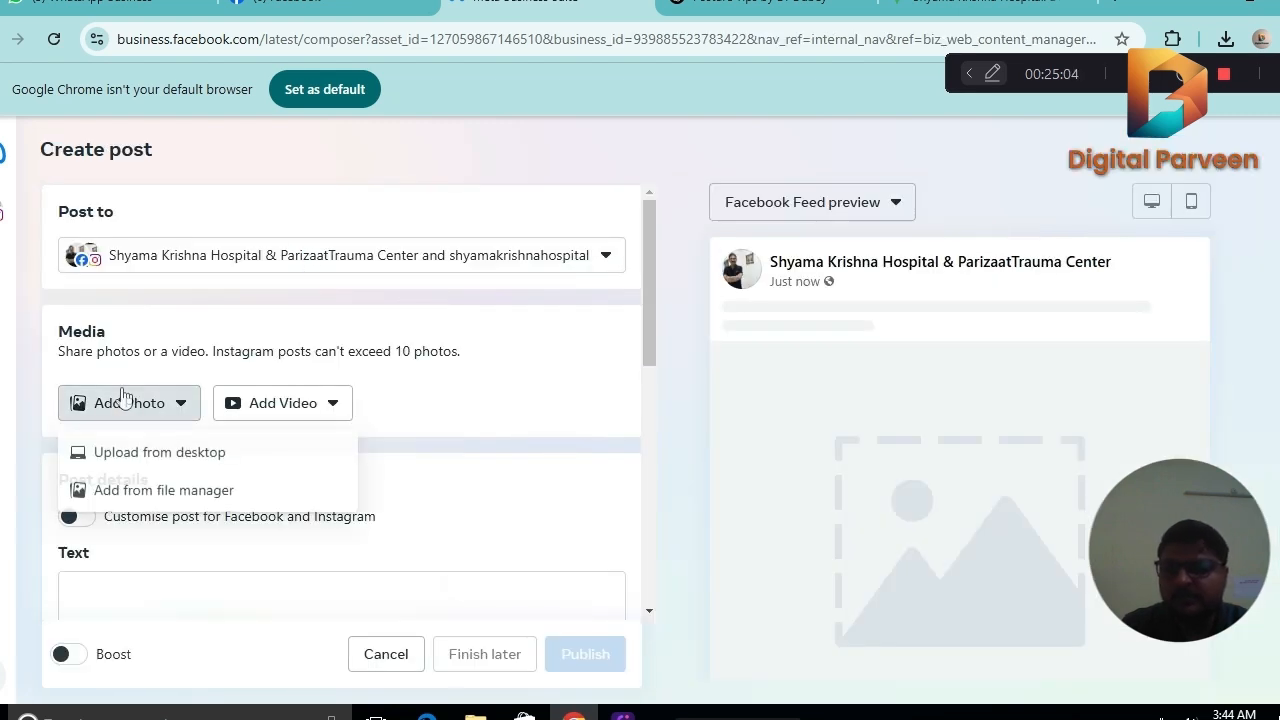
click(163, 451)
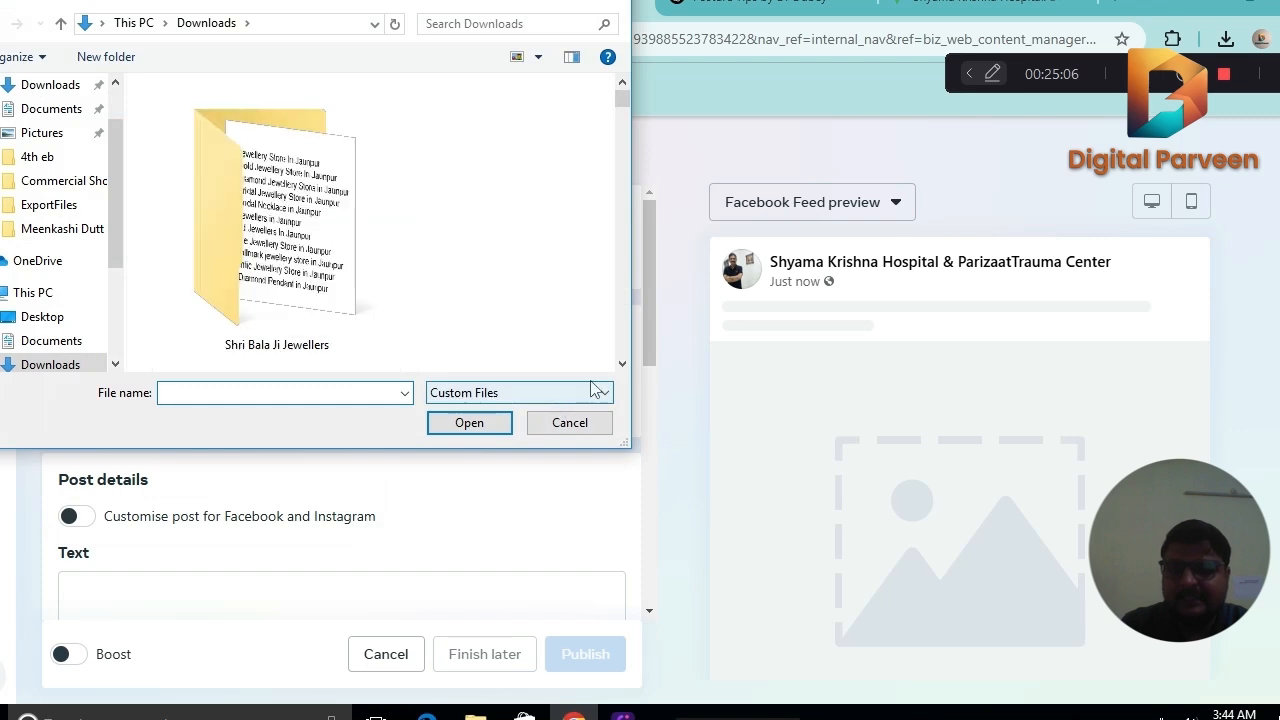
scroll(623, 367, down, 5)
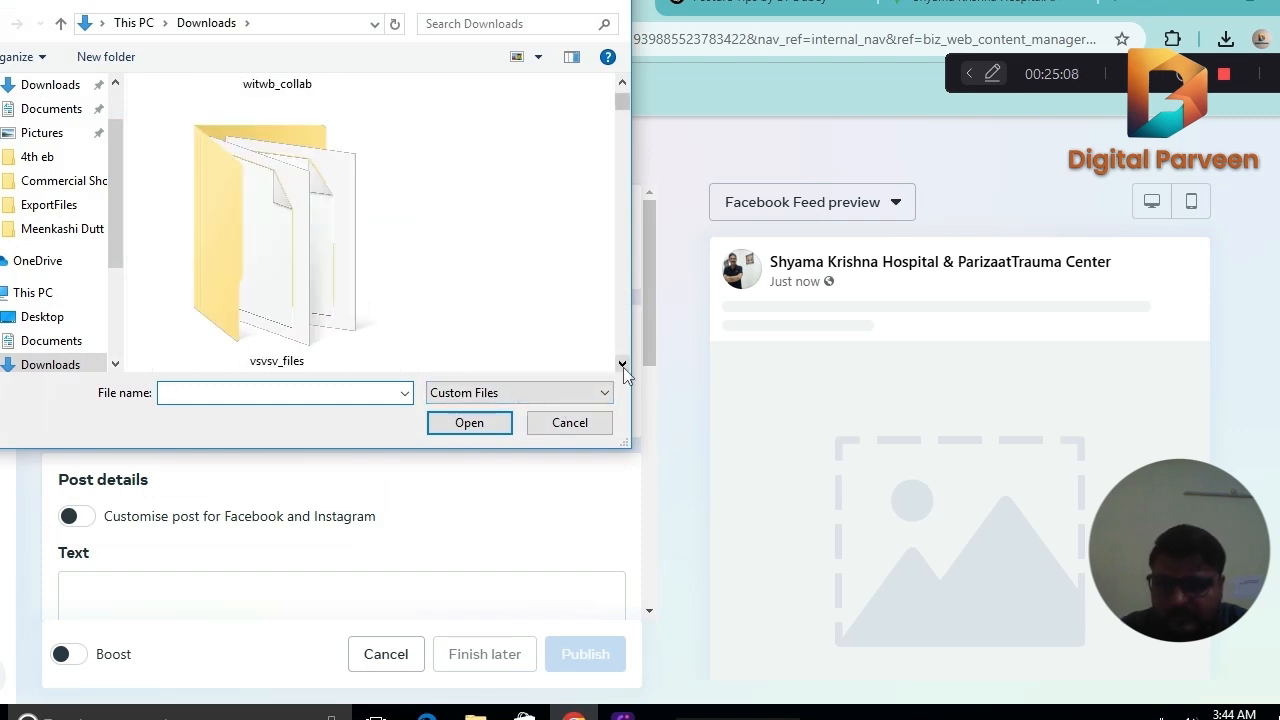
scroll(623, 367, down, 4)
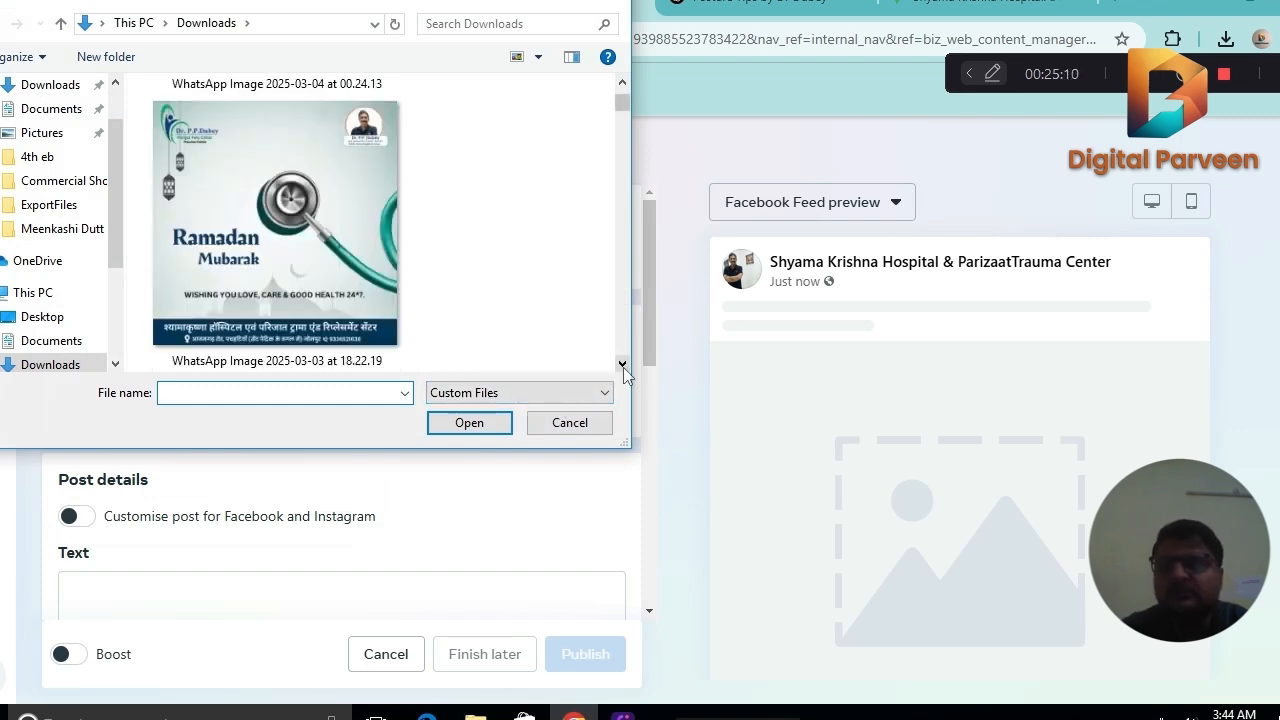
scroll(623, 367, down, 2)
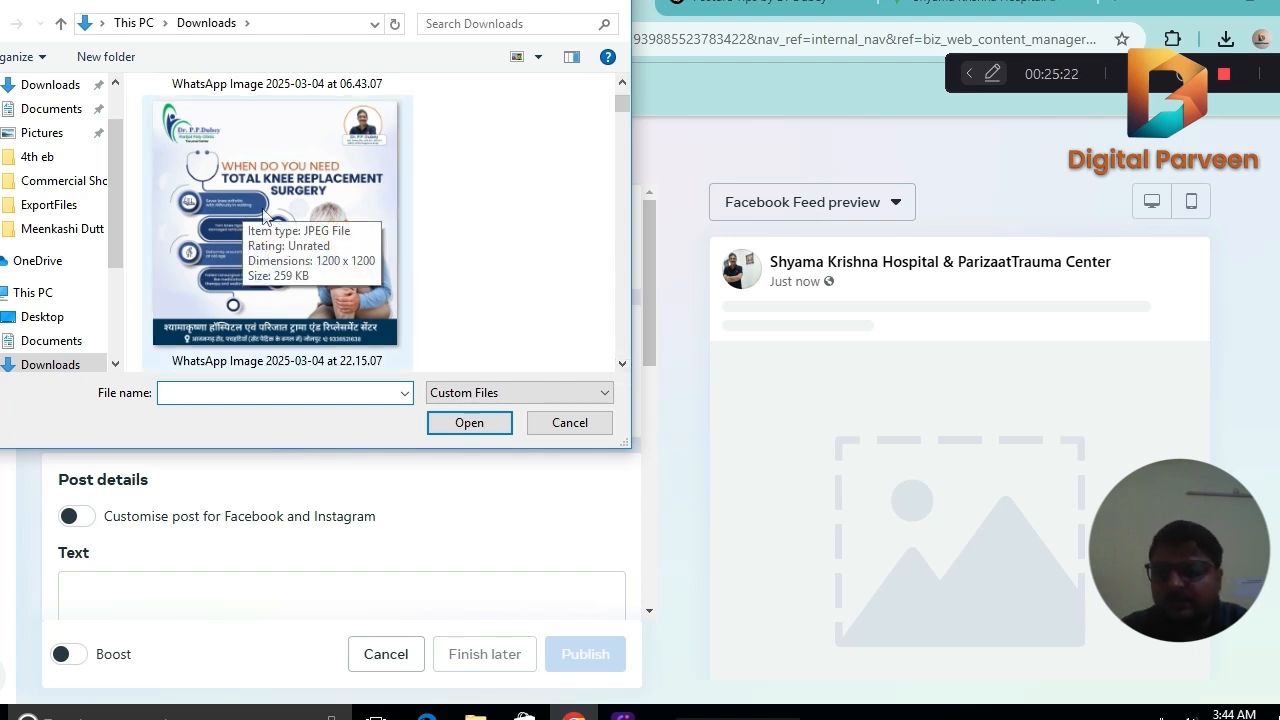
click(622, 365)
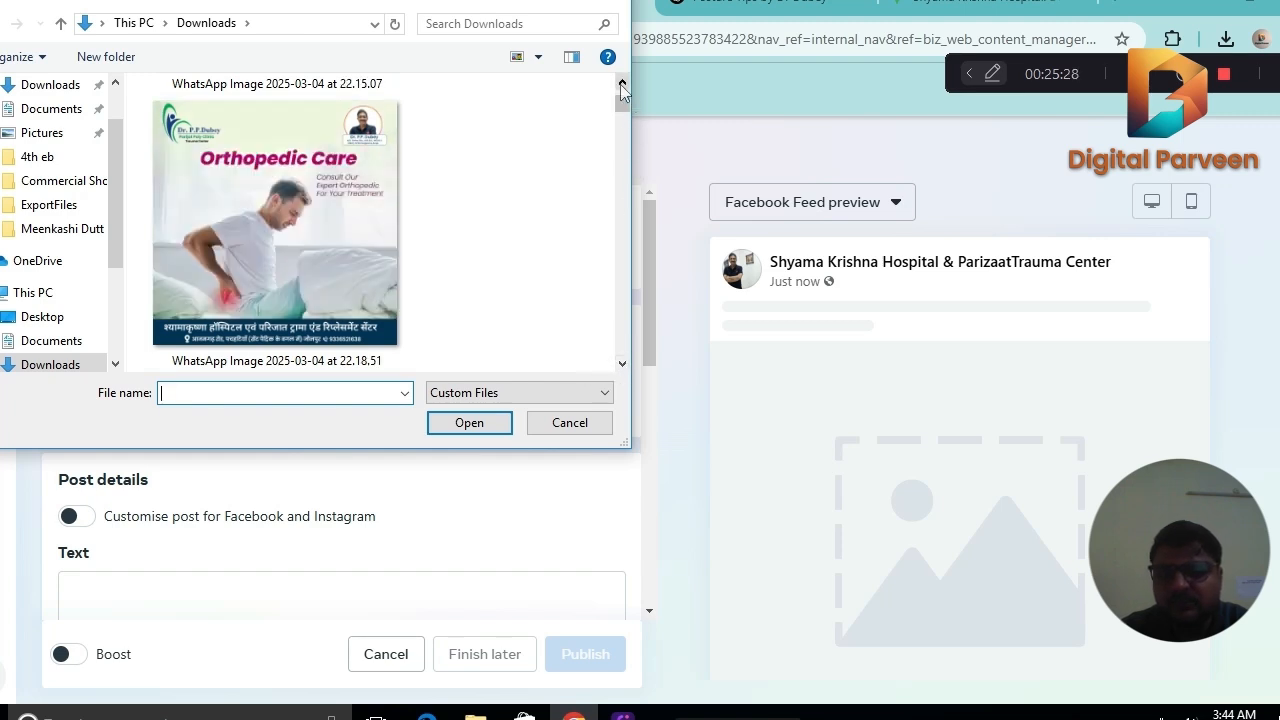
double_click(275, 222)
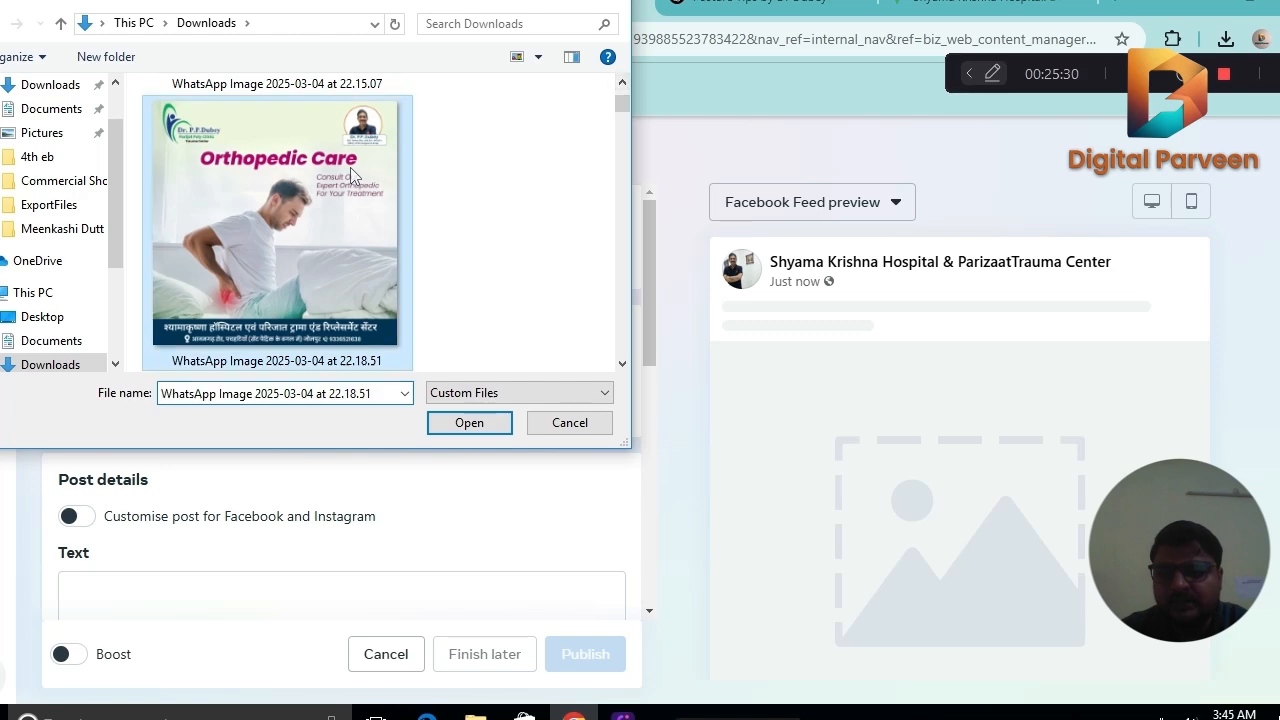
scroll(655, 290, down, 3)
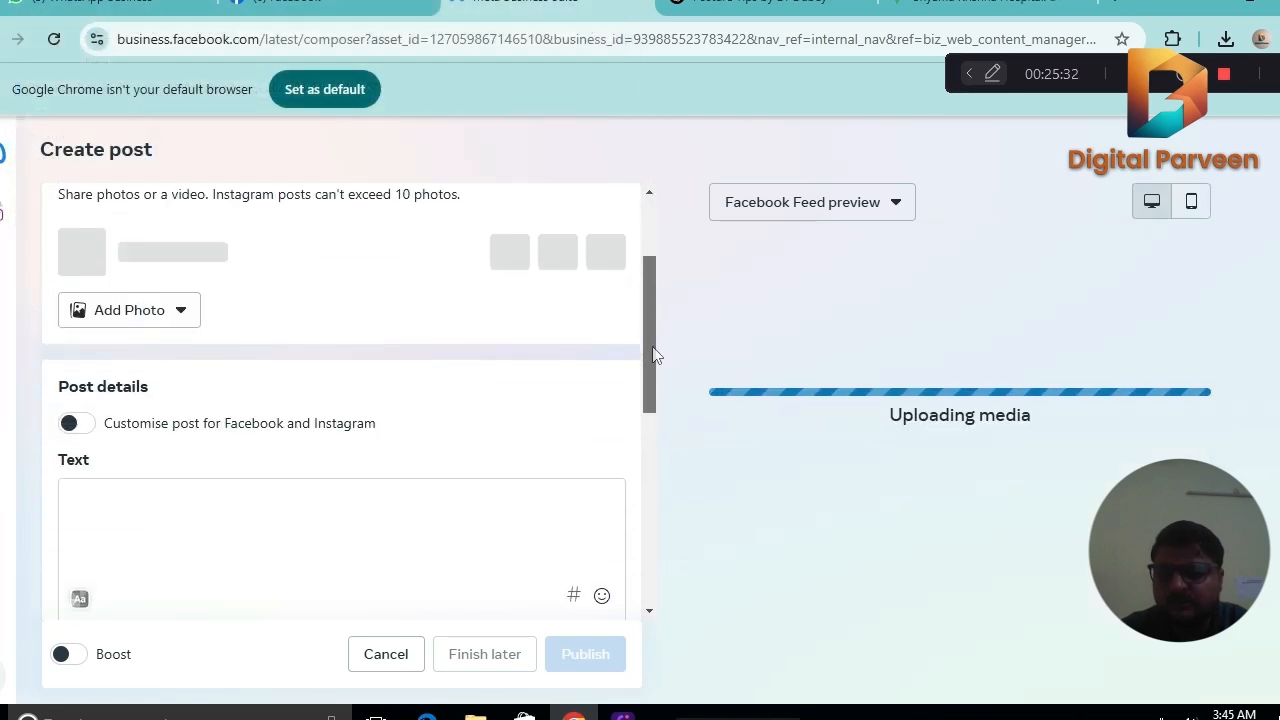
scroll(661, 319, up, 2)
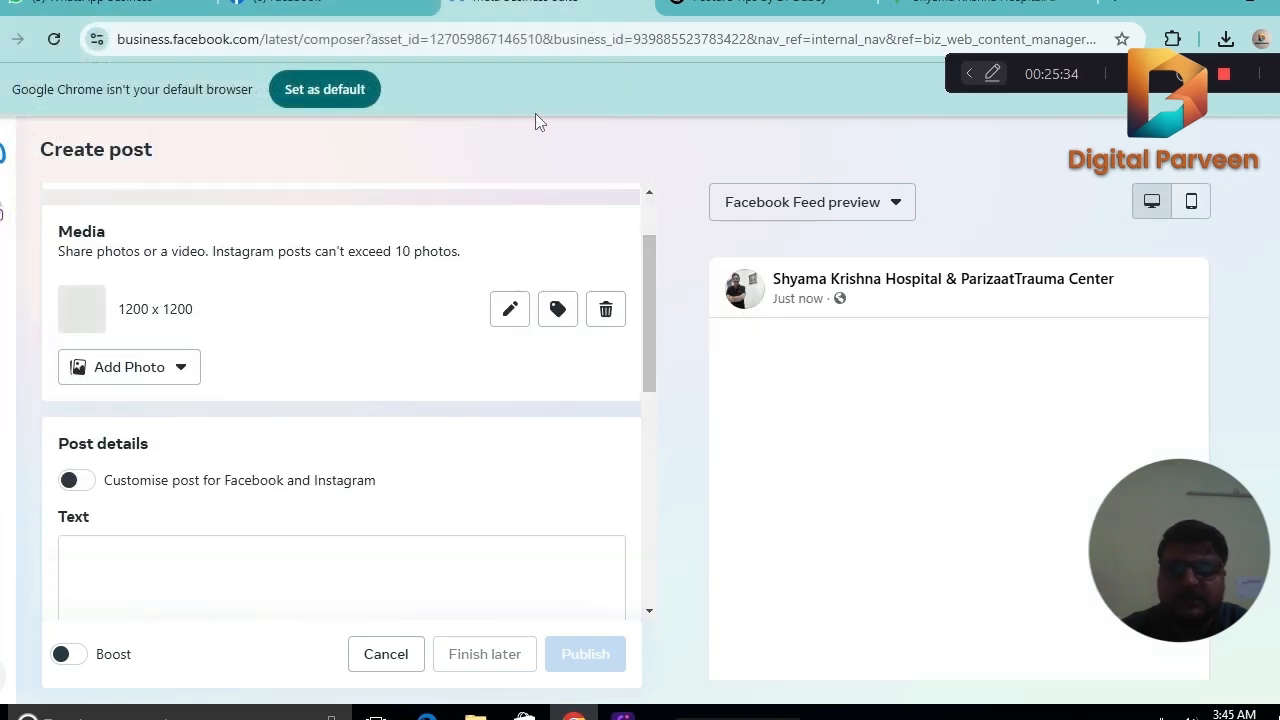
Switch to ChatGPT and submit the prompt "Pls provide an insta caption for Orthopedic care".
click(760, 4)
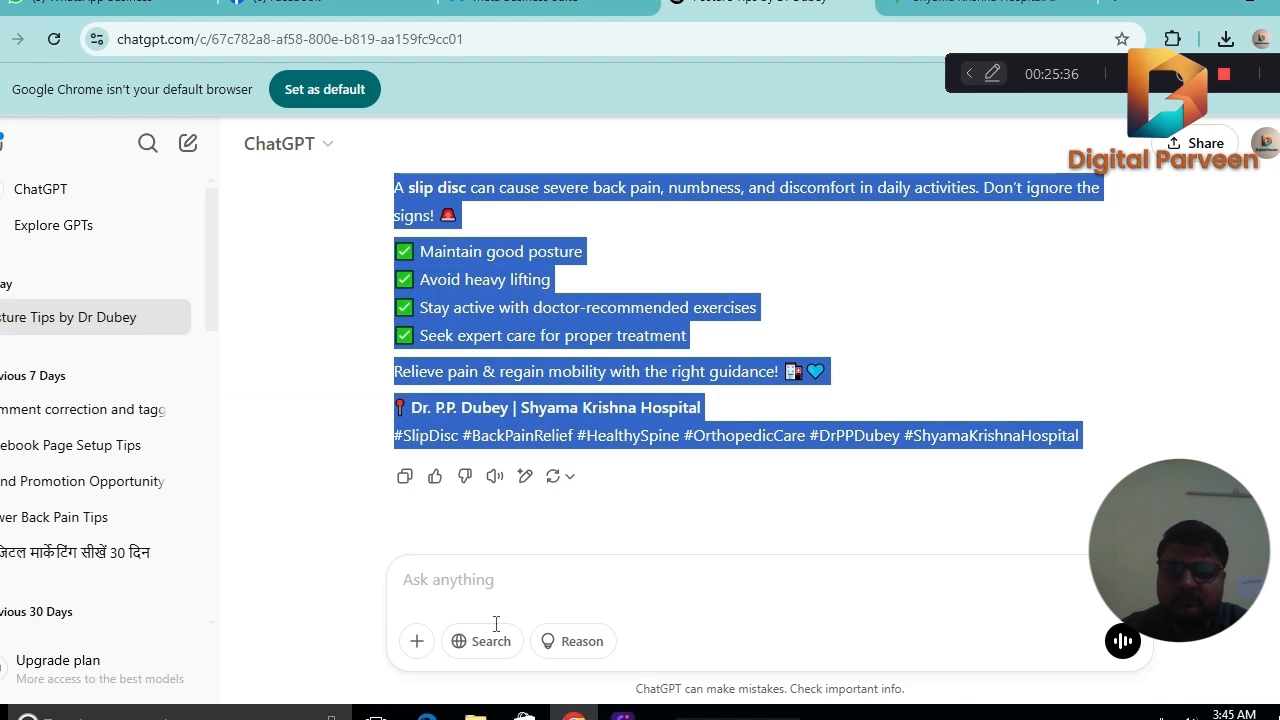
click(491, 579)
text(Pls)
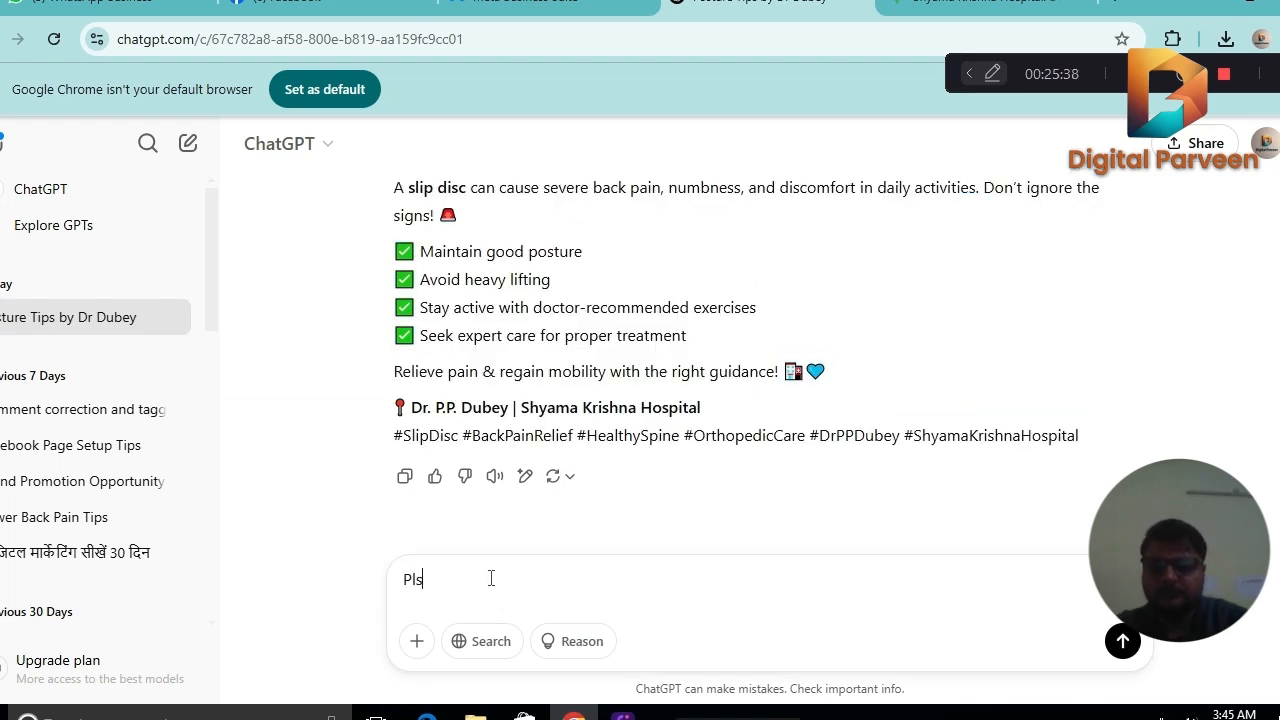
text( provi)
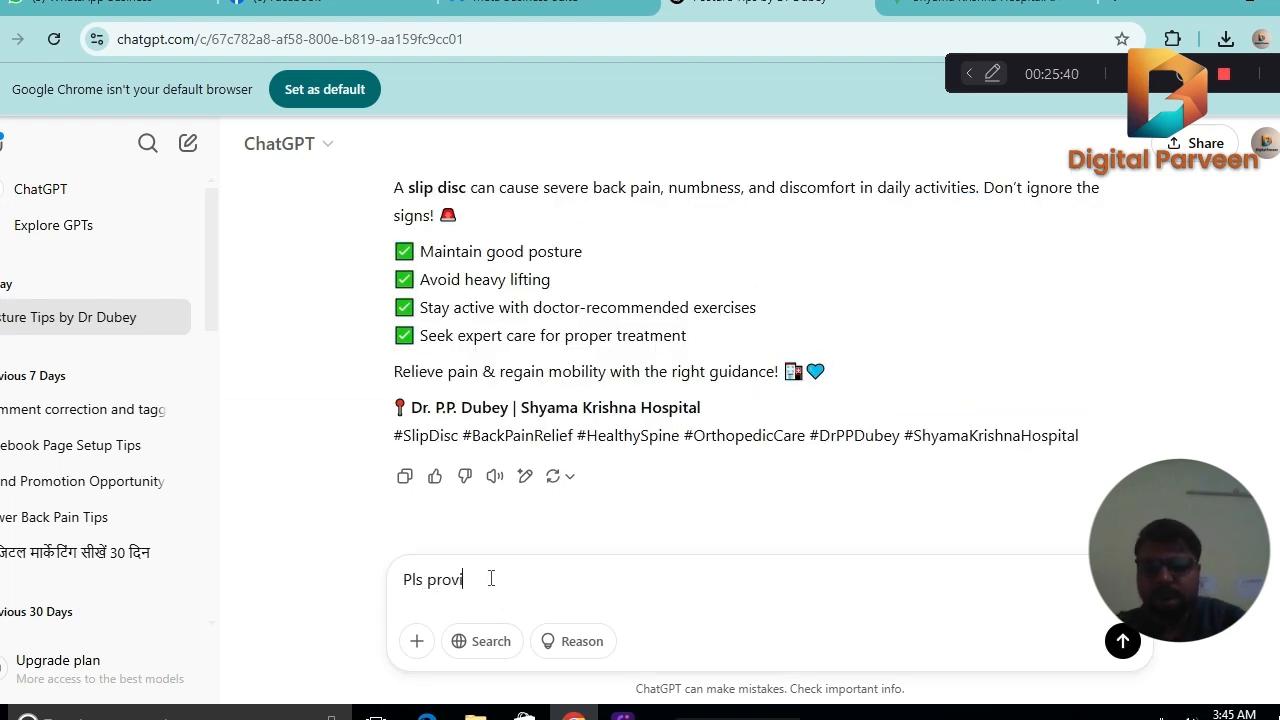
text(de an)
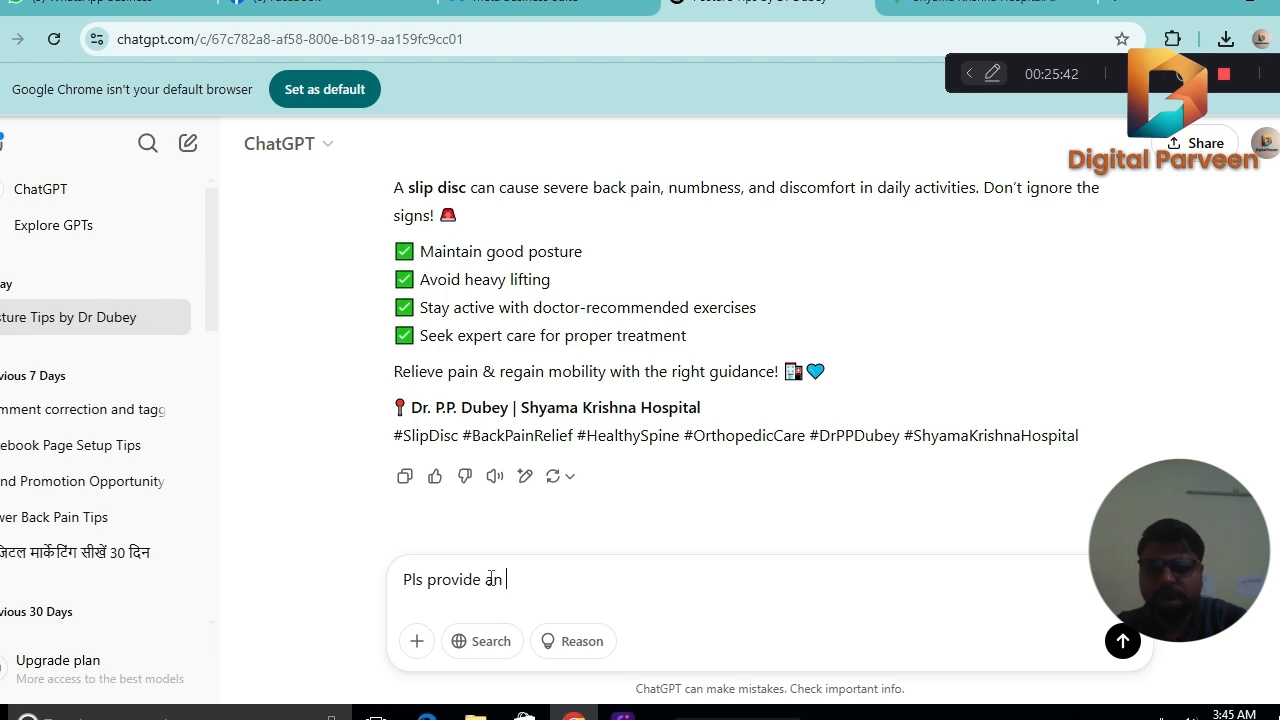
text( insta ca)
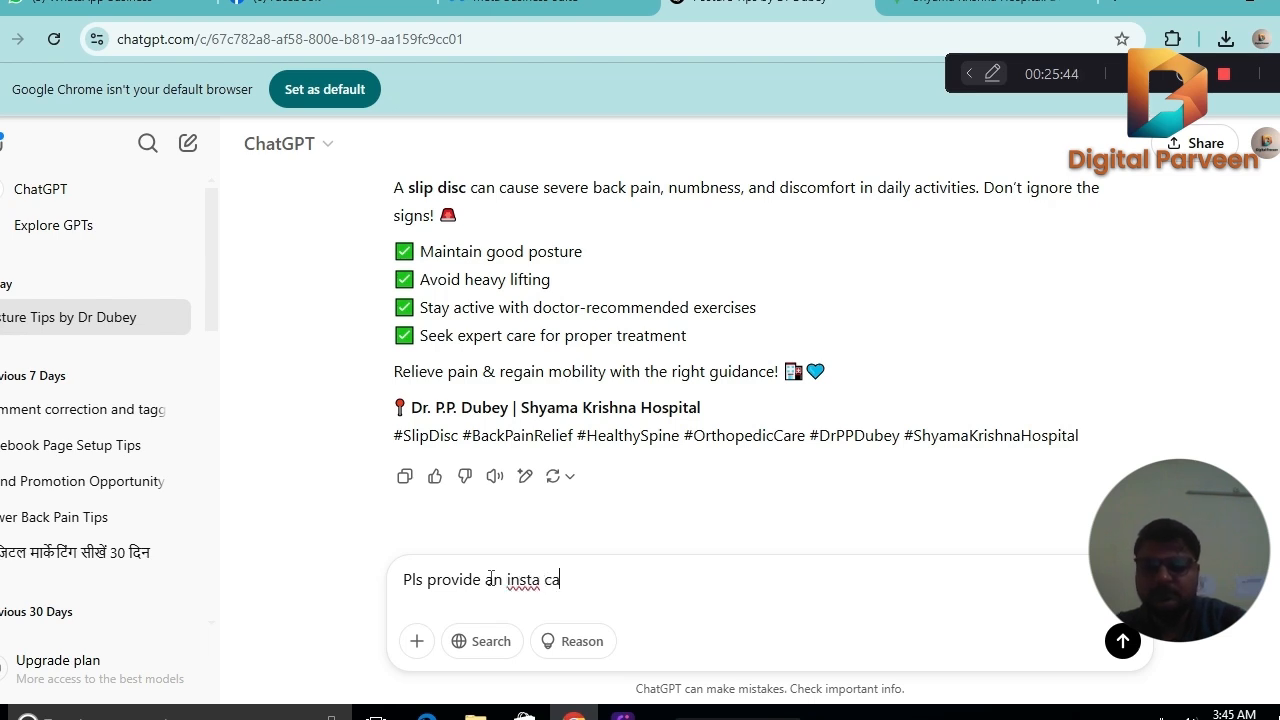
text(ption)
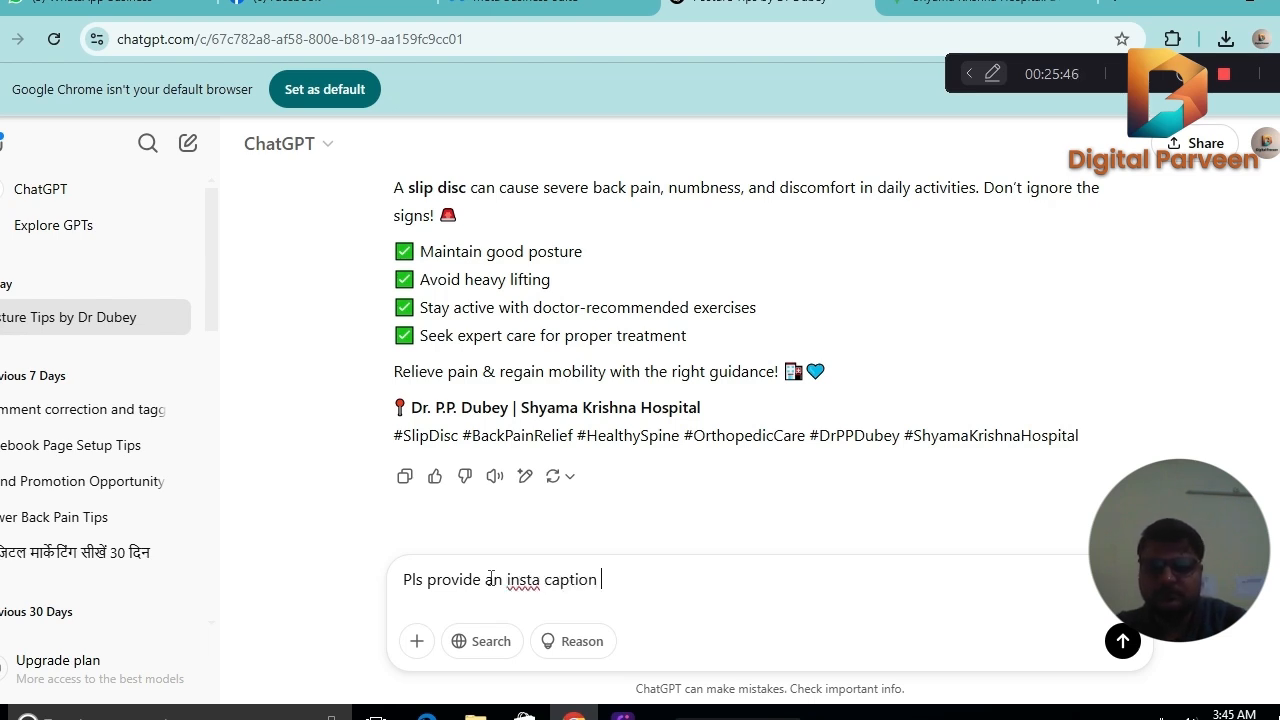
text( for Orthope)
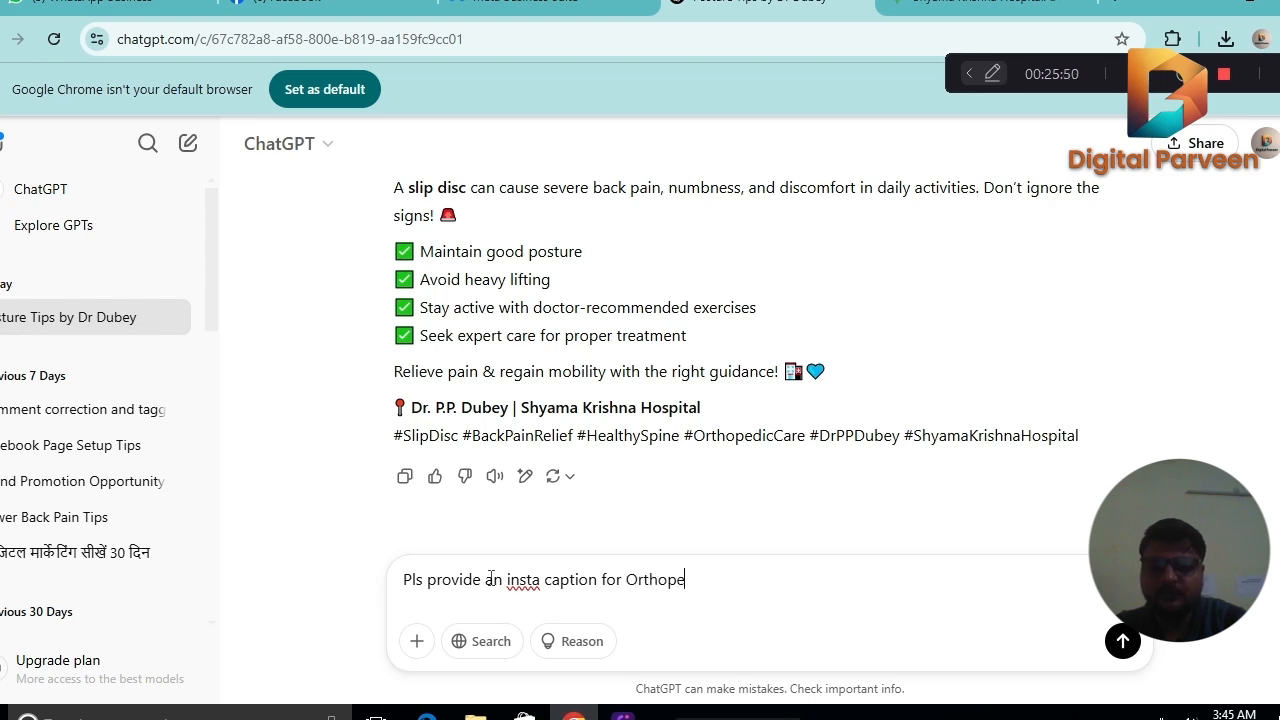
text(dic care)
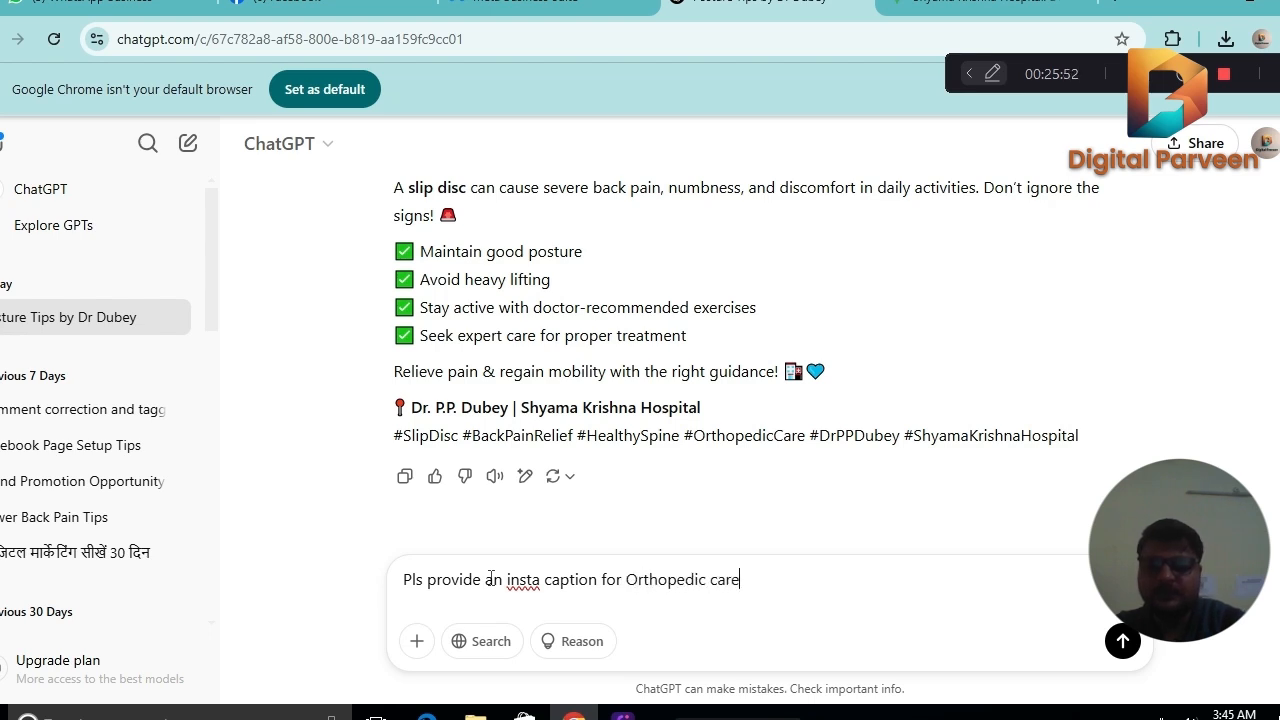
key(Return)
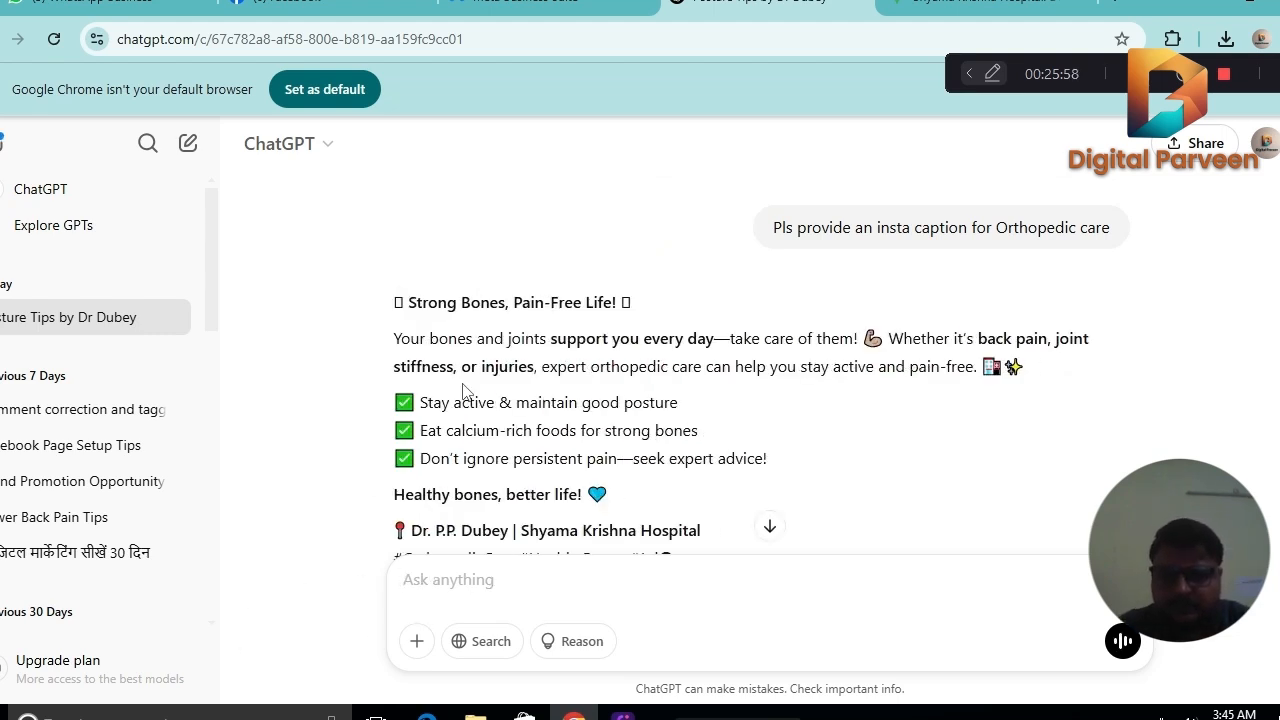
Copy the whole generated orthopedic care caption with its hashtags and paste it into the new post's text in Meta Business Suite.
drag(398, 310, 788, 517)
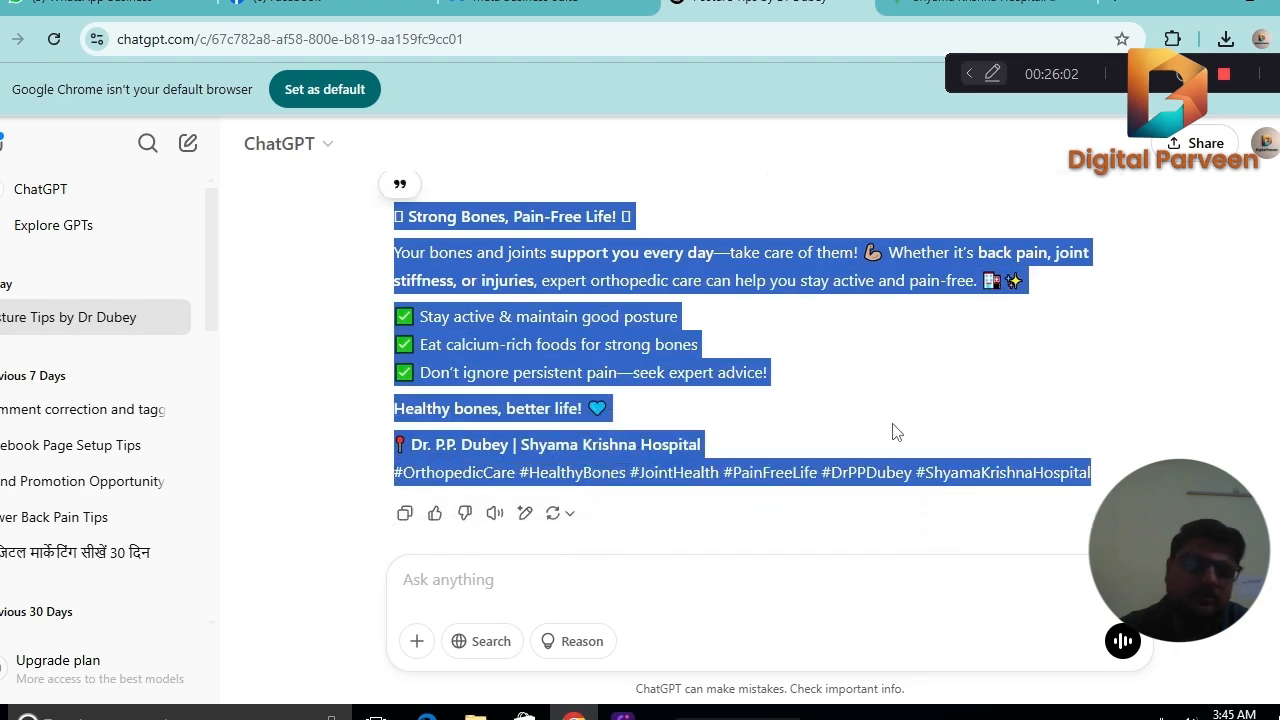
right_click(612, 350)
click(640, 372)
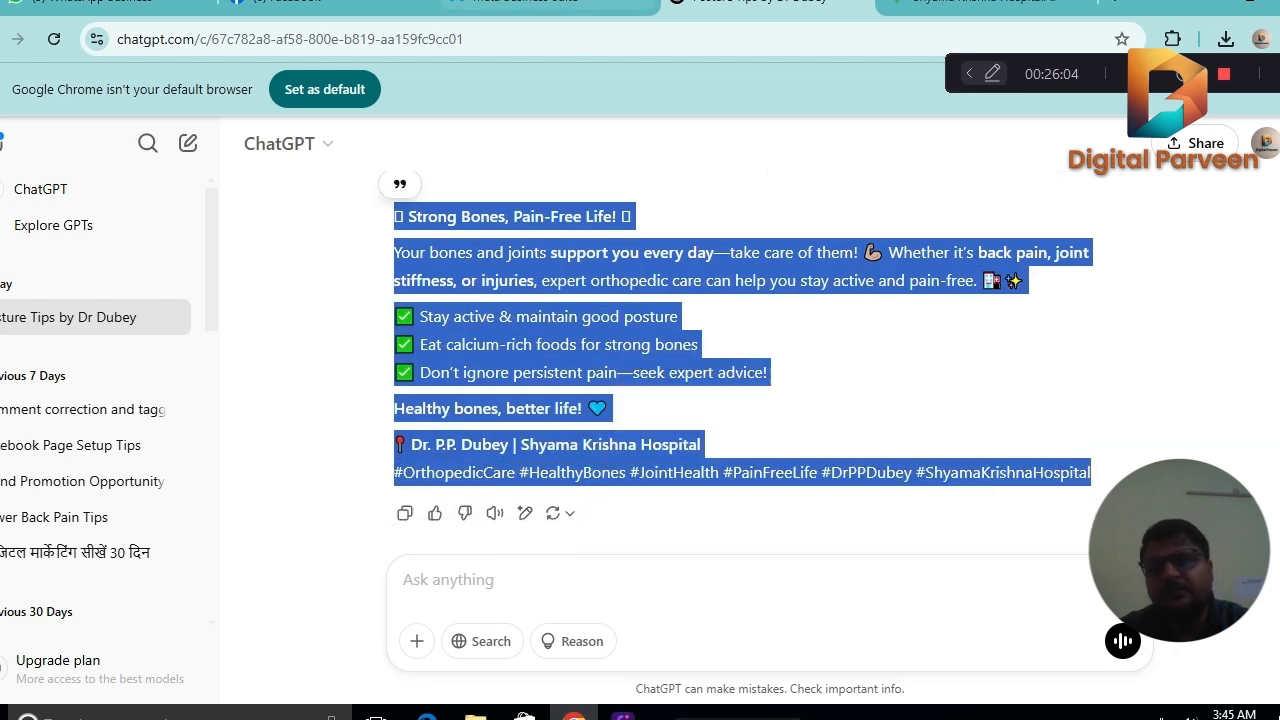
click(520, 5)
click(152, 550)
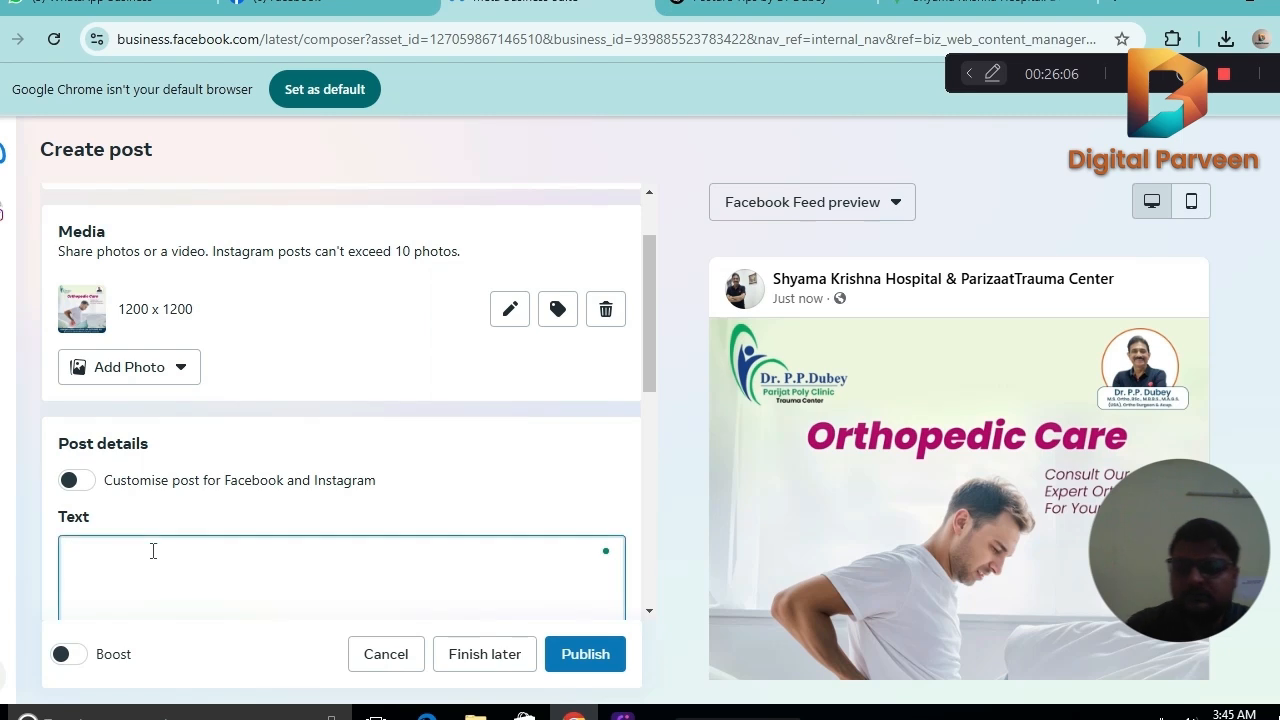
key(ctrl+v)
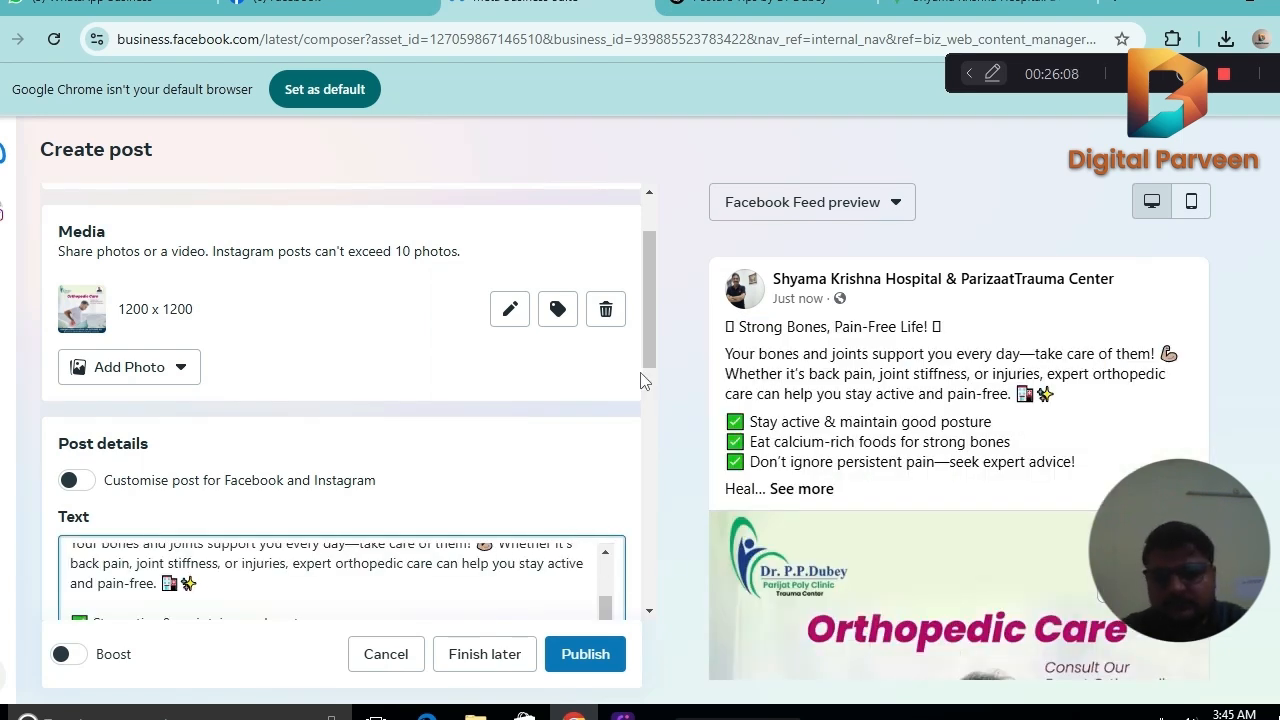
Add blank lines below the caption's doctor and hospital line and paste there the Hindi contact block and hashtags copied from the hospital's Facebook page.
scroll(648, 385, down, 3)
scroll(658, 392, down, 1)
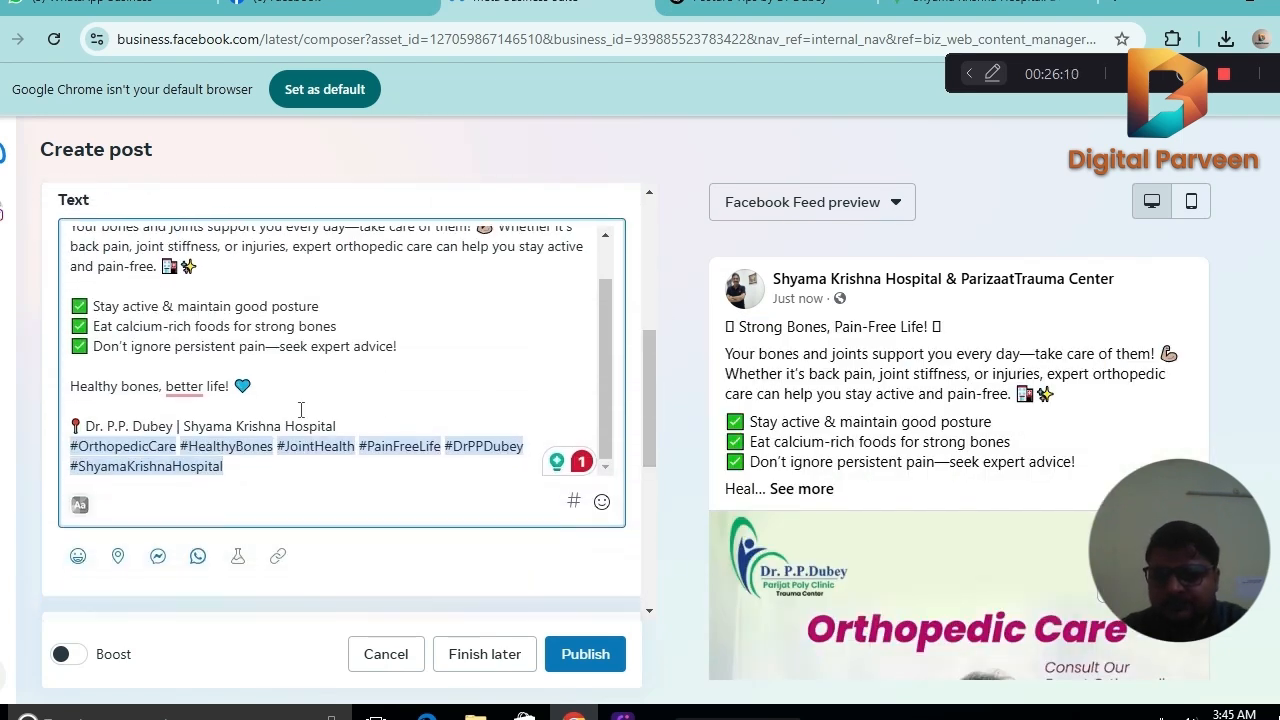
key(BackSpace)
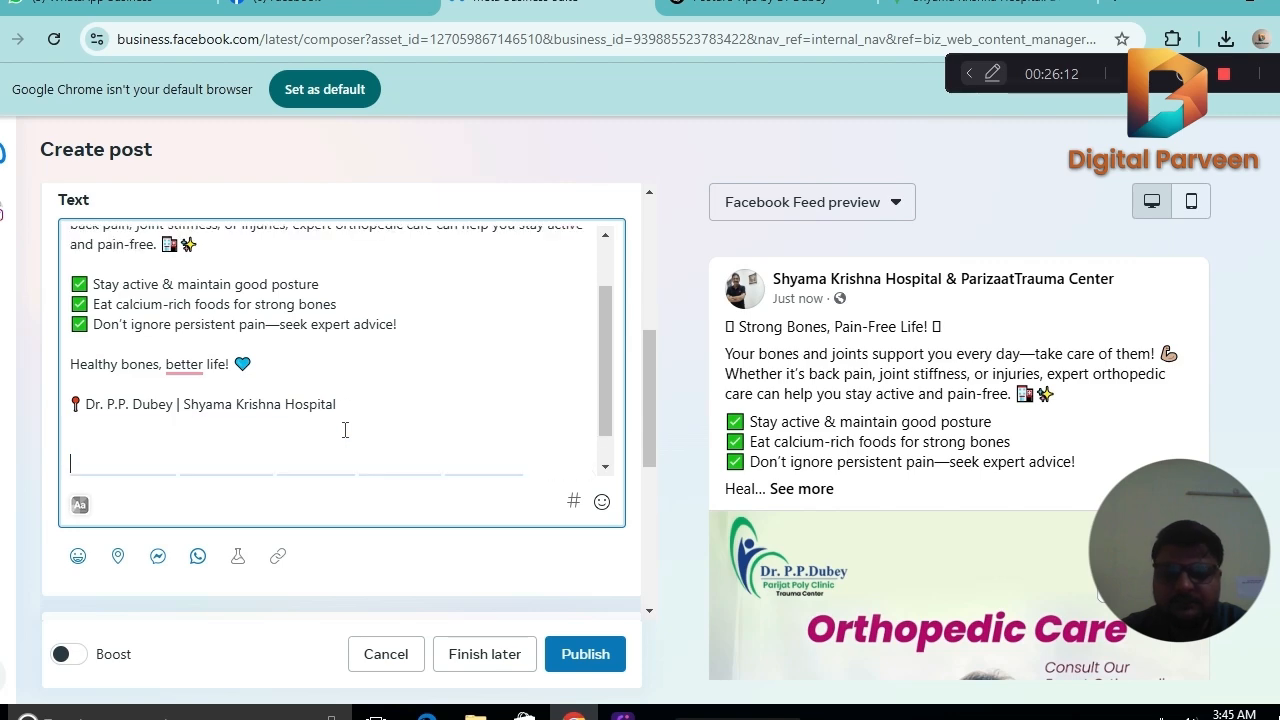
click(300, 5)
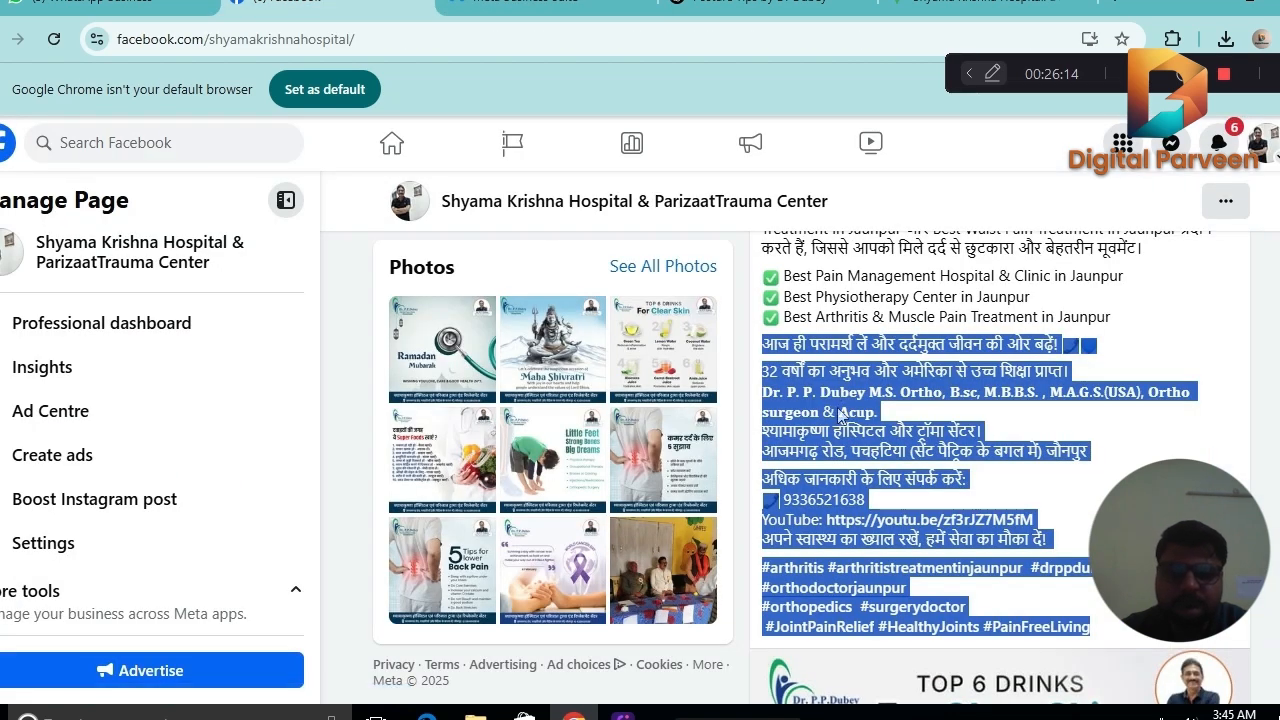
right_click(855, 432)
click(868, 434)
click(540, 5)
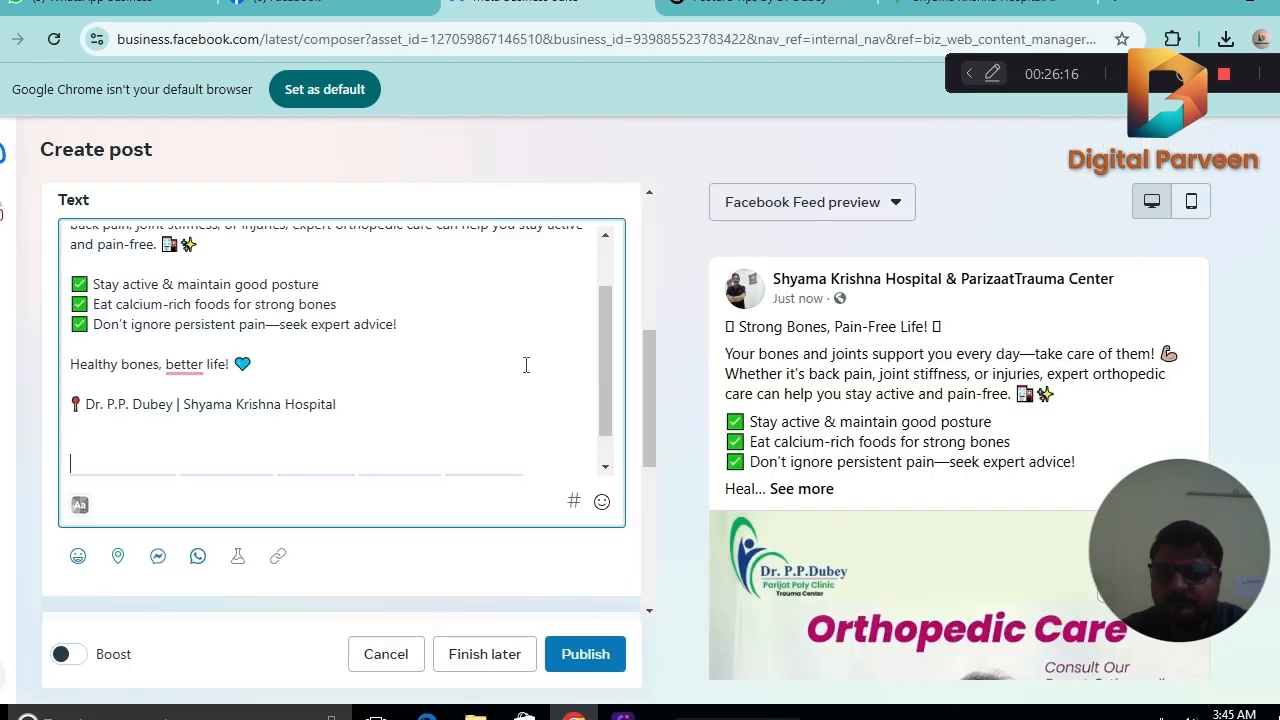
key(ctrl+v)
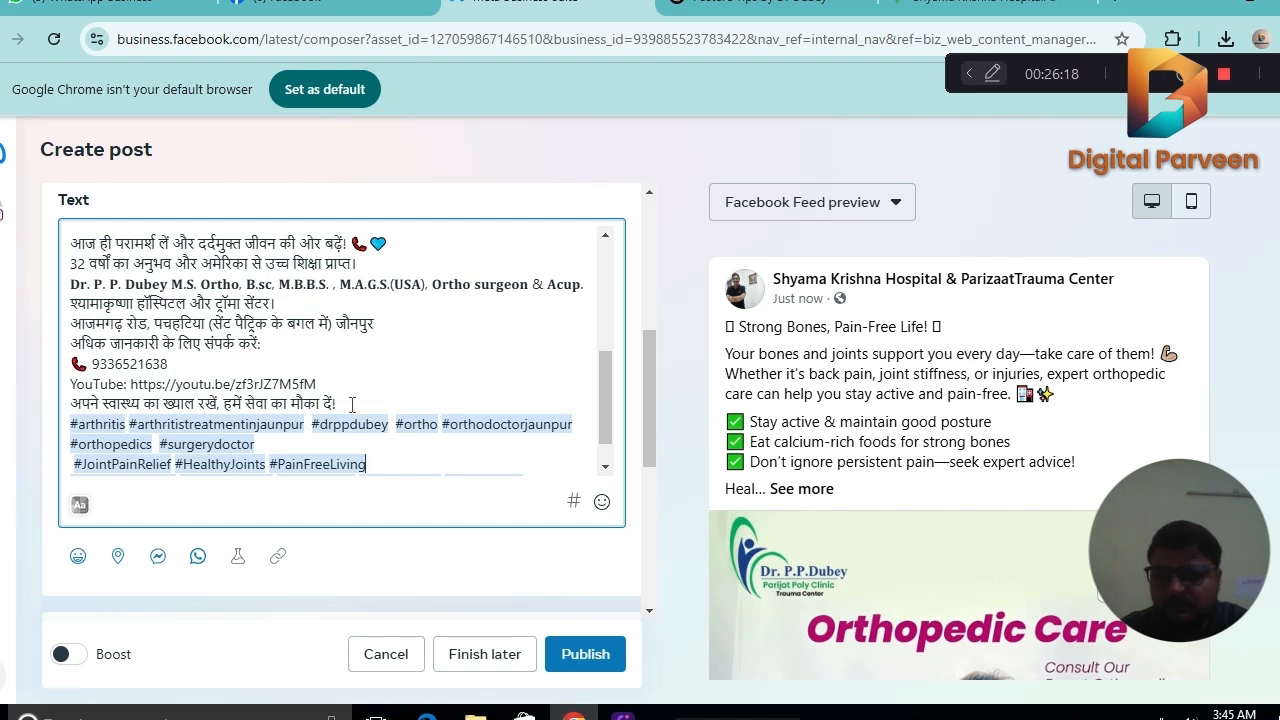
Insert two blank lines before the pasted hashtags and one blank line after the Hindi hospital address.
click(352, 404)
key(Return)
key(Return)
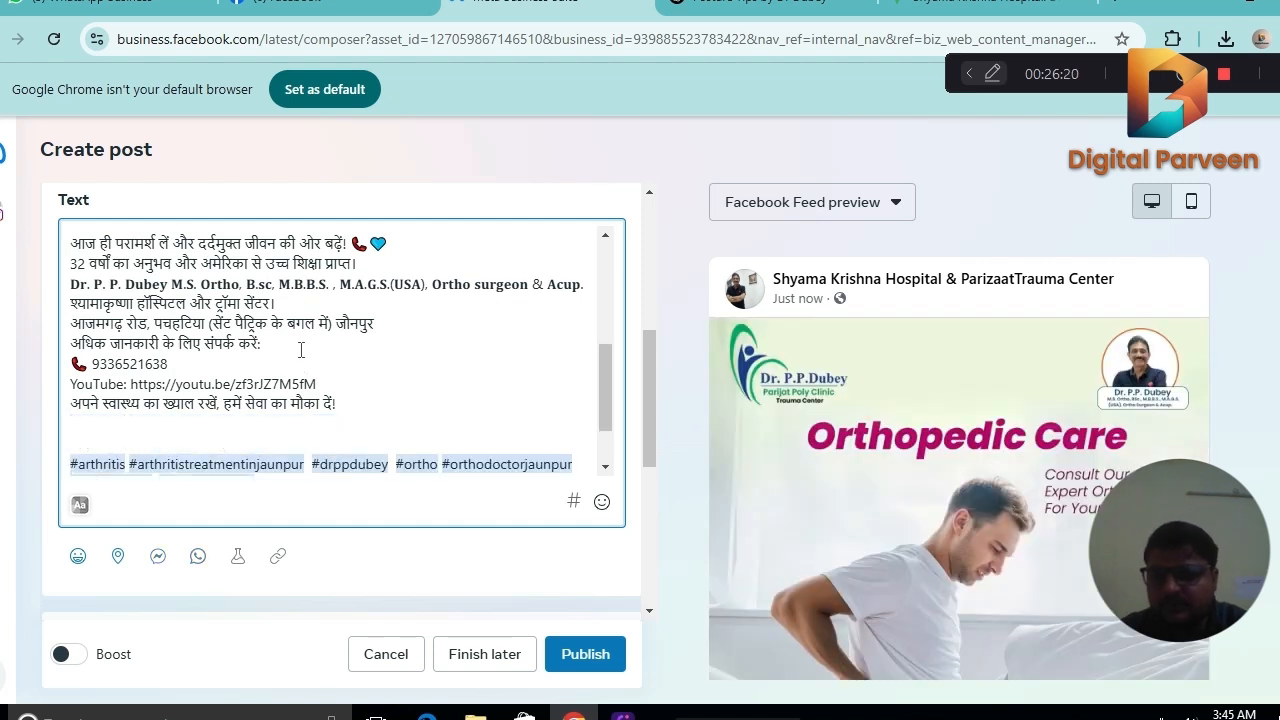
click(382, 322)
key(Return)
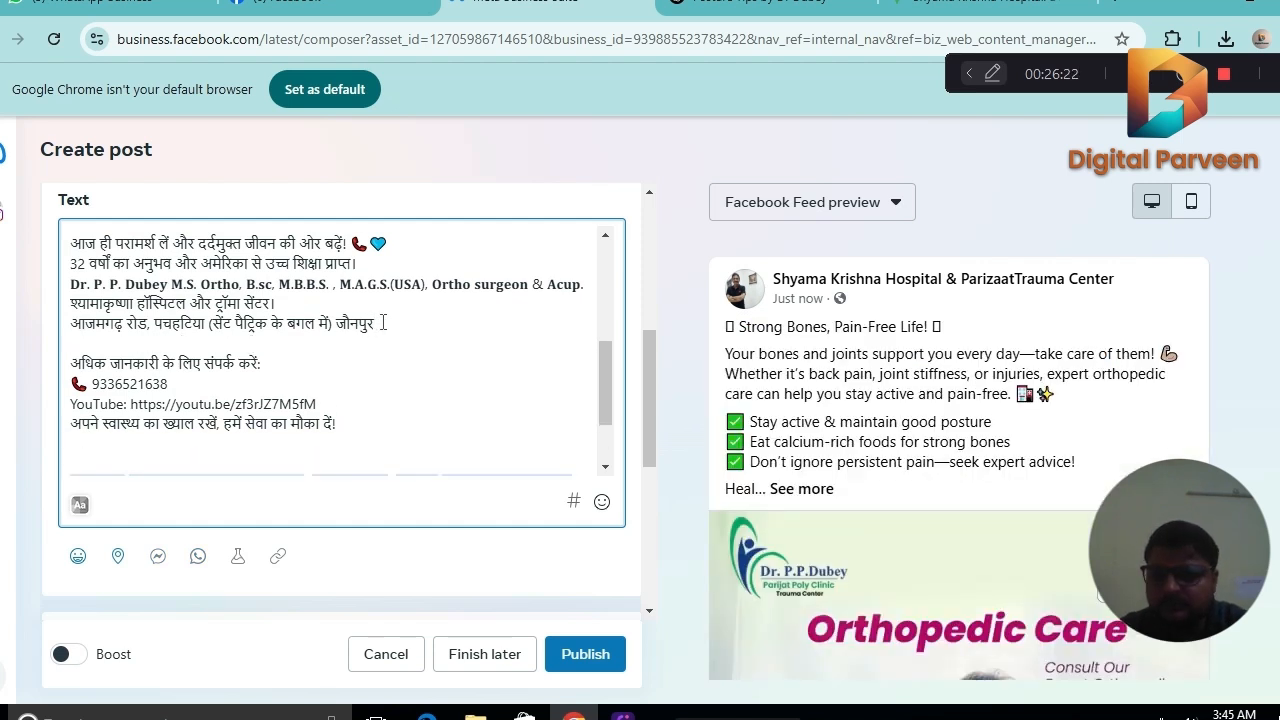
Insert blank lines below the Hindi line about 32 years of experience and add there the red pin emoji copied from the doctor and hospital line.
click(364, 265)
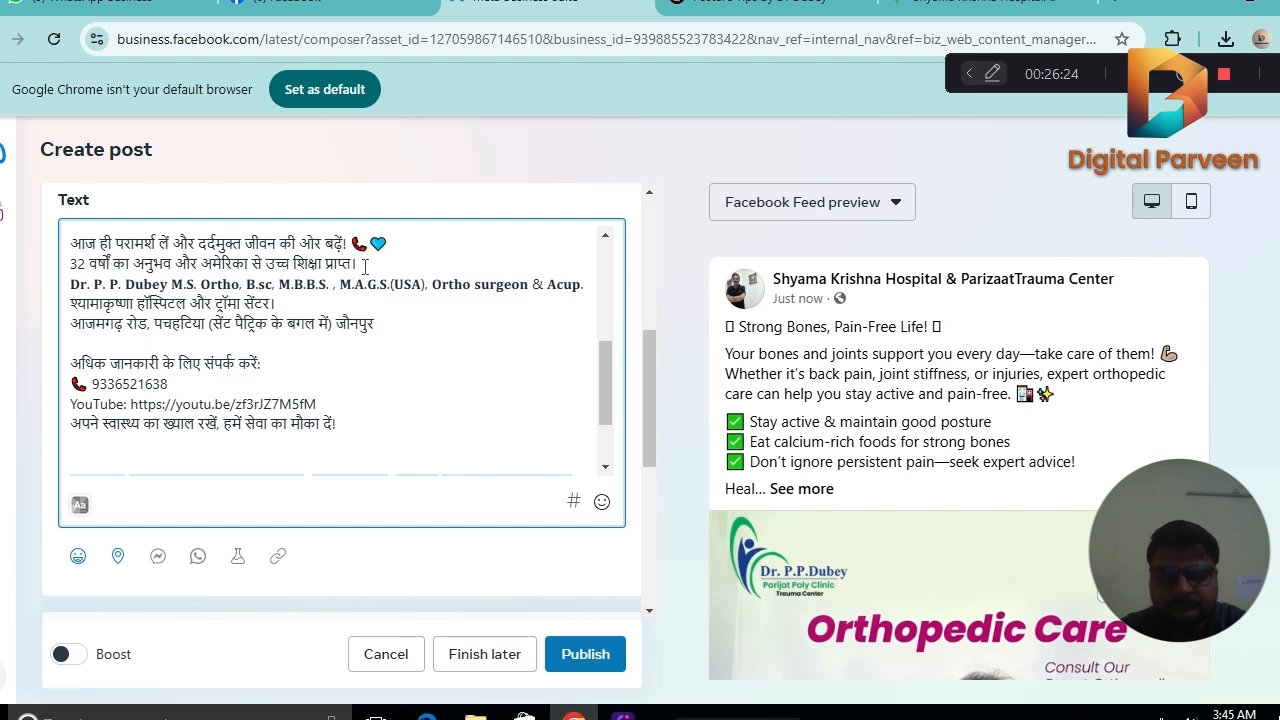
key(Return)
drag(609, 371, 608, 337)
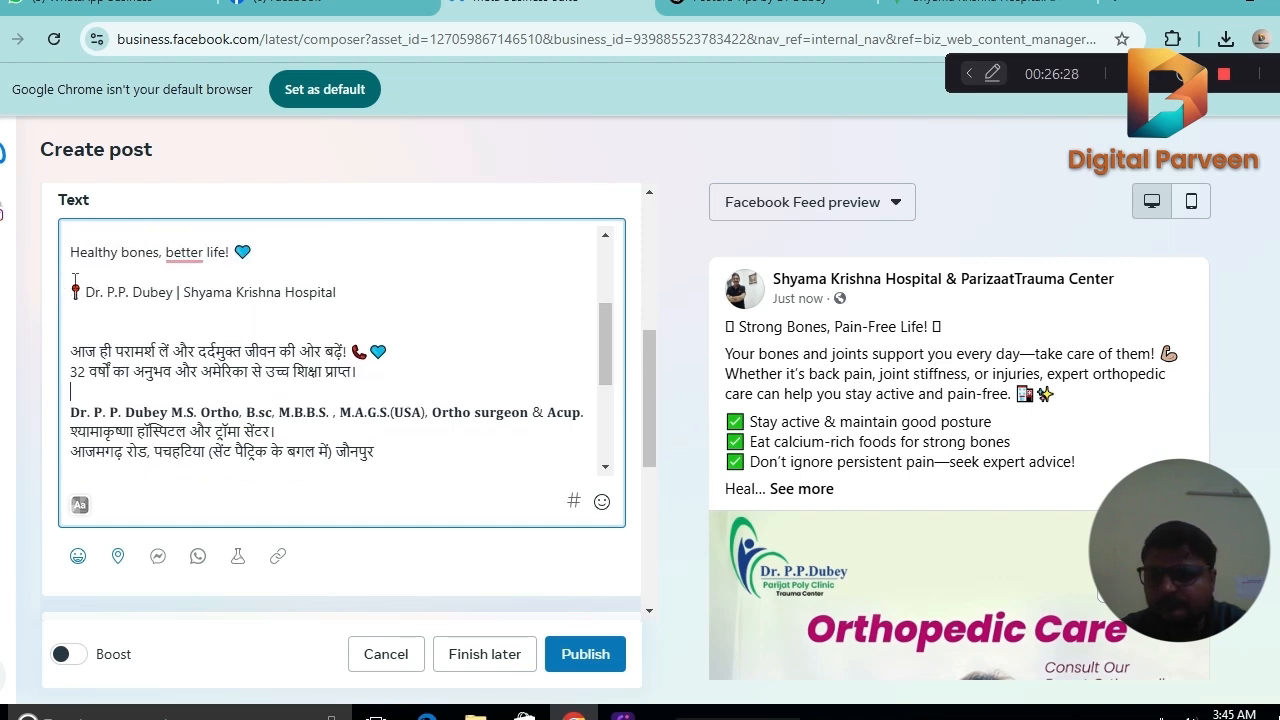
drag(82, 287, 68, 293)
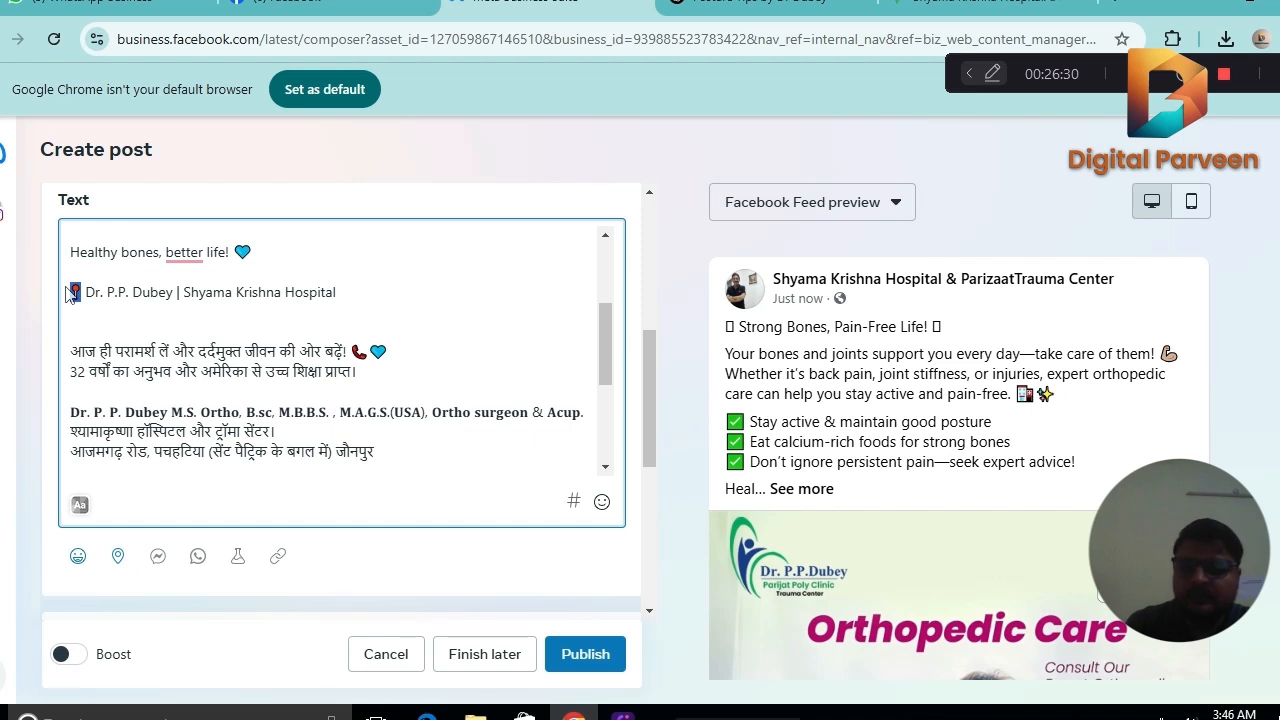
click(427, 440)
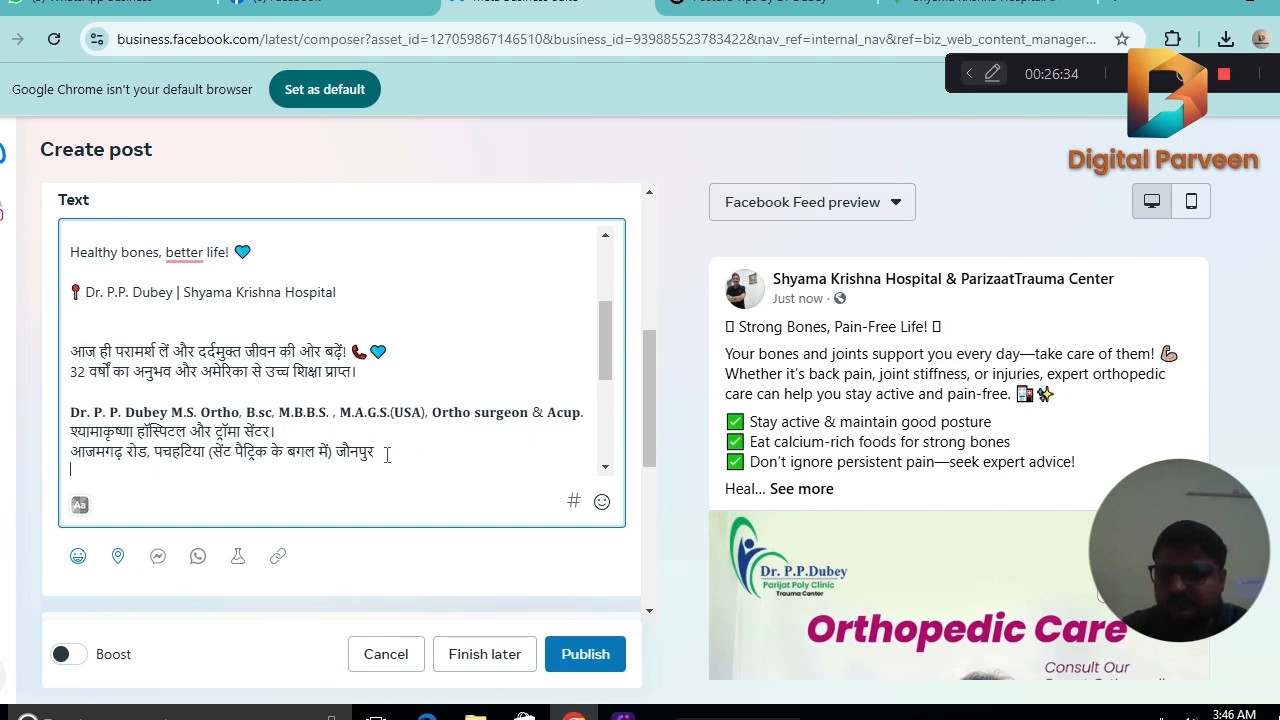
click(382, 383)
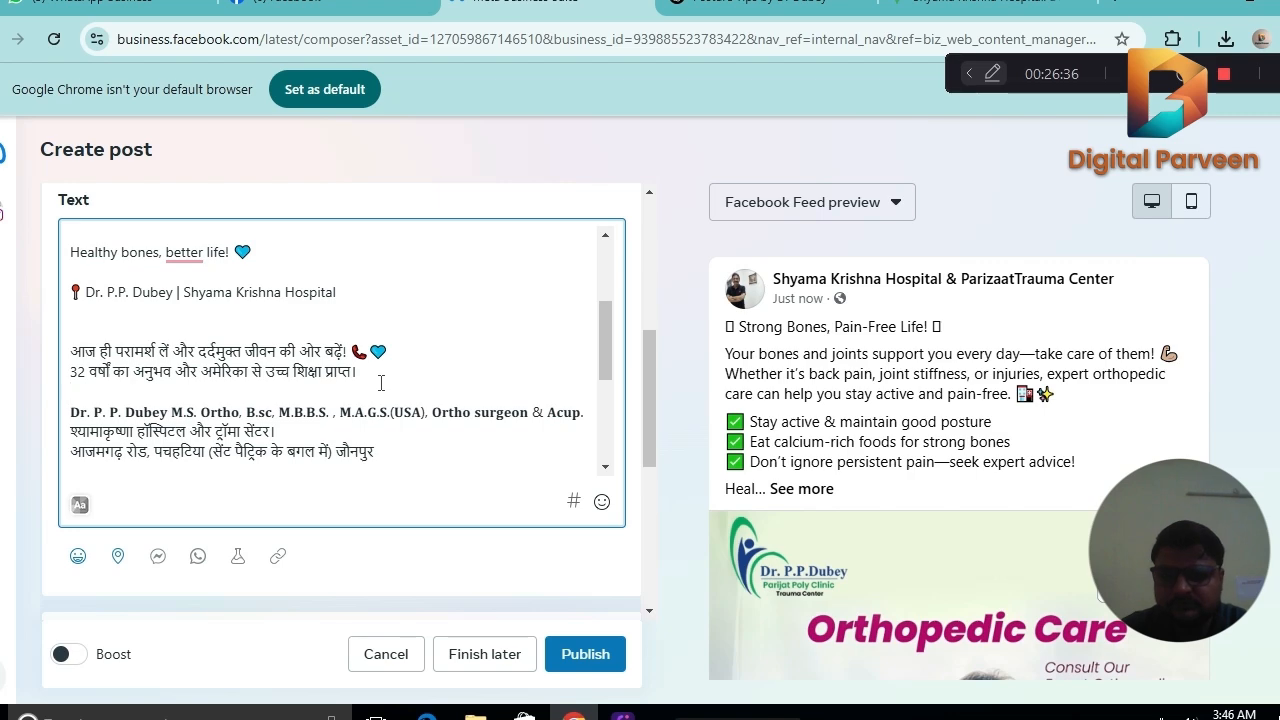
key(Return)
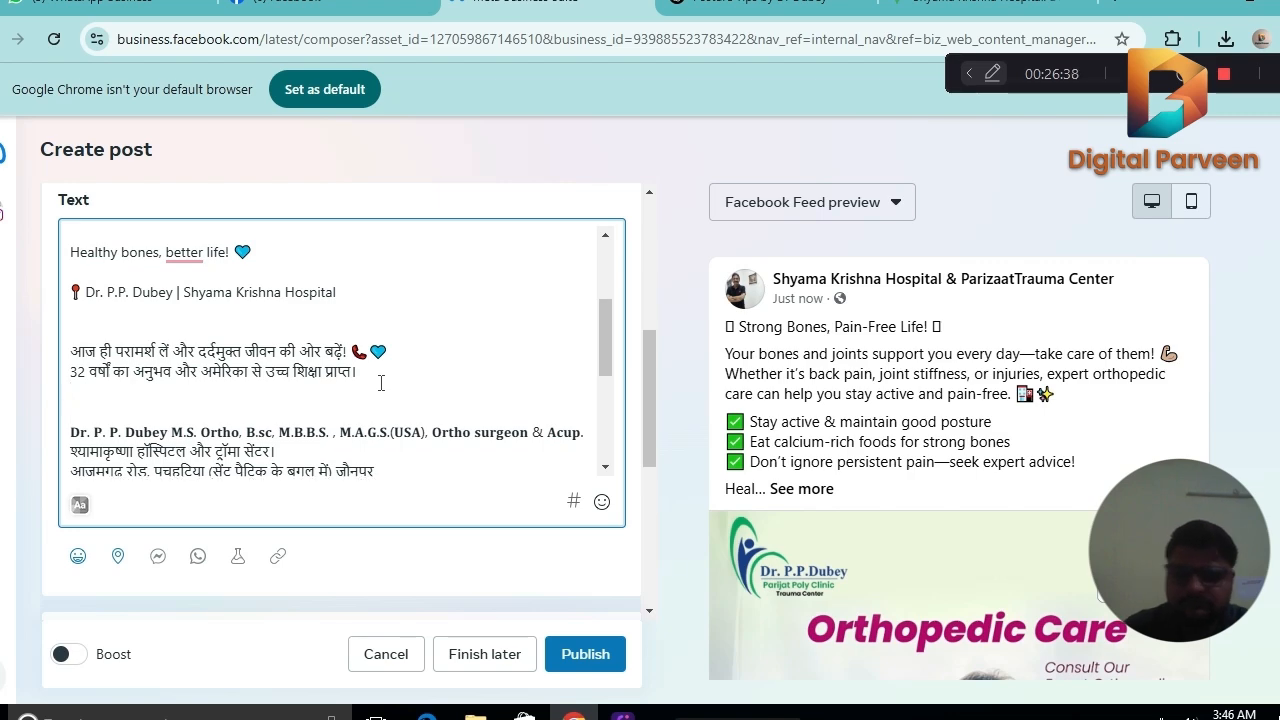
key(Return)
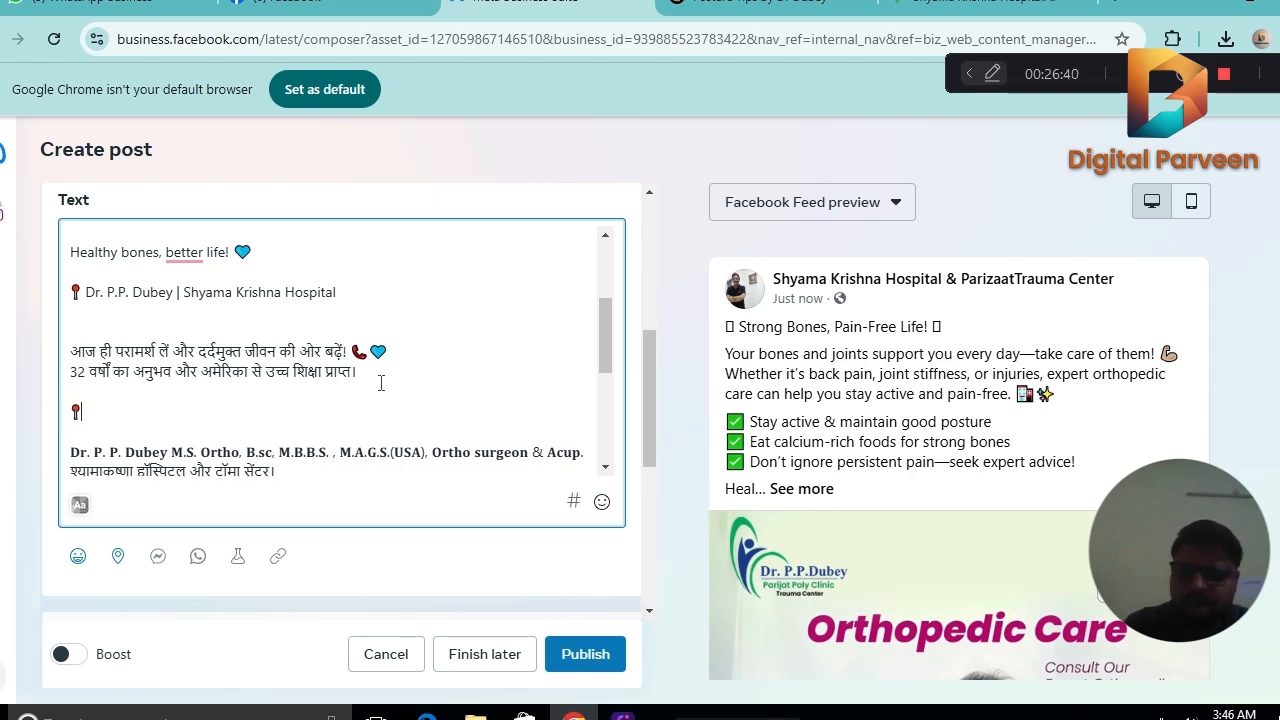
Copy the hospital's share link from Google Maps and paste it after the new pin emoji in the Meta Business Suite post.
click(990, 8)
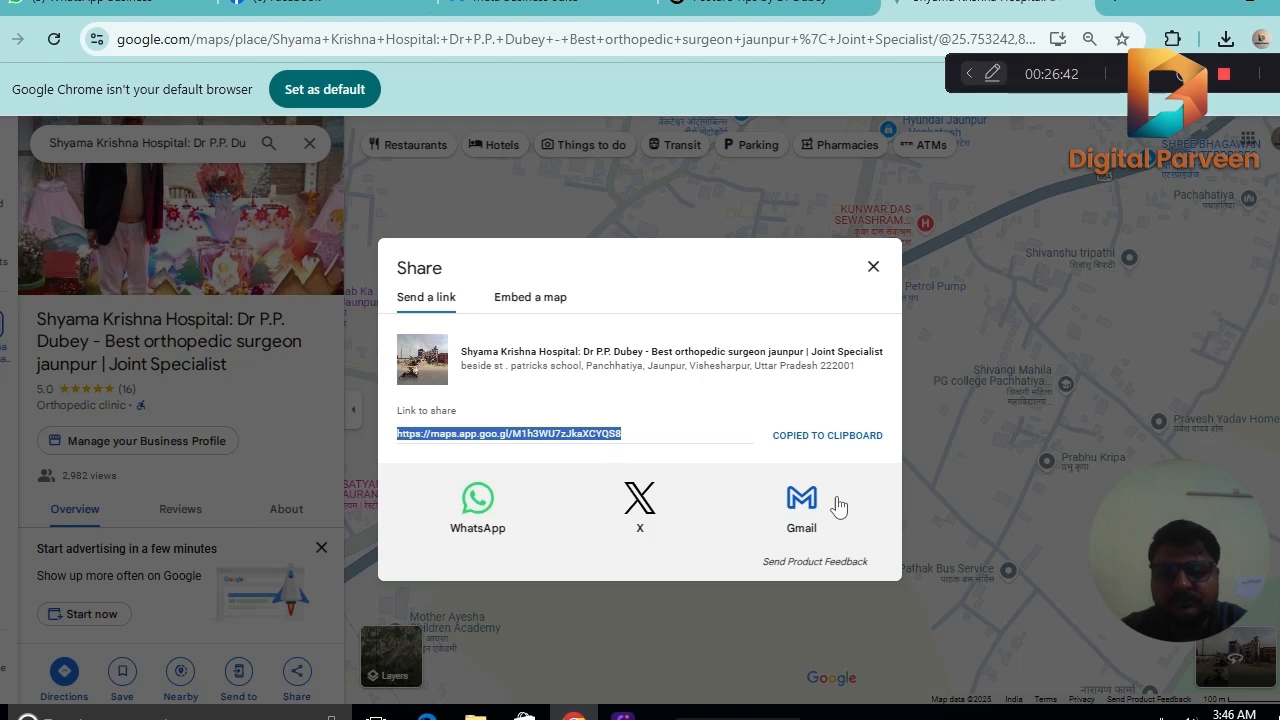
click(836, 444)
click(770, 8)
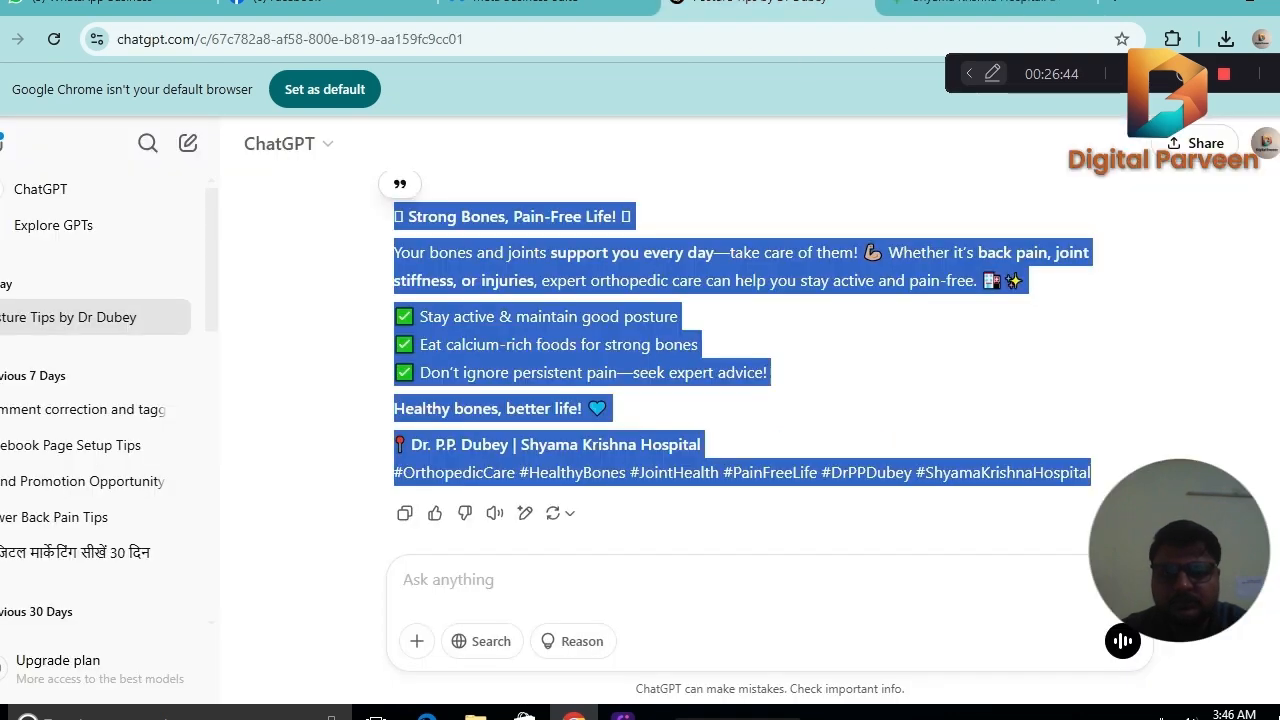
click(550, 8)
key(ctrl+v)
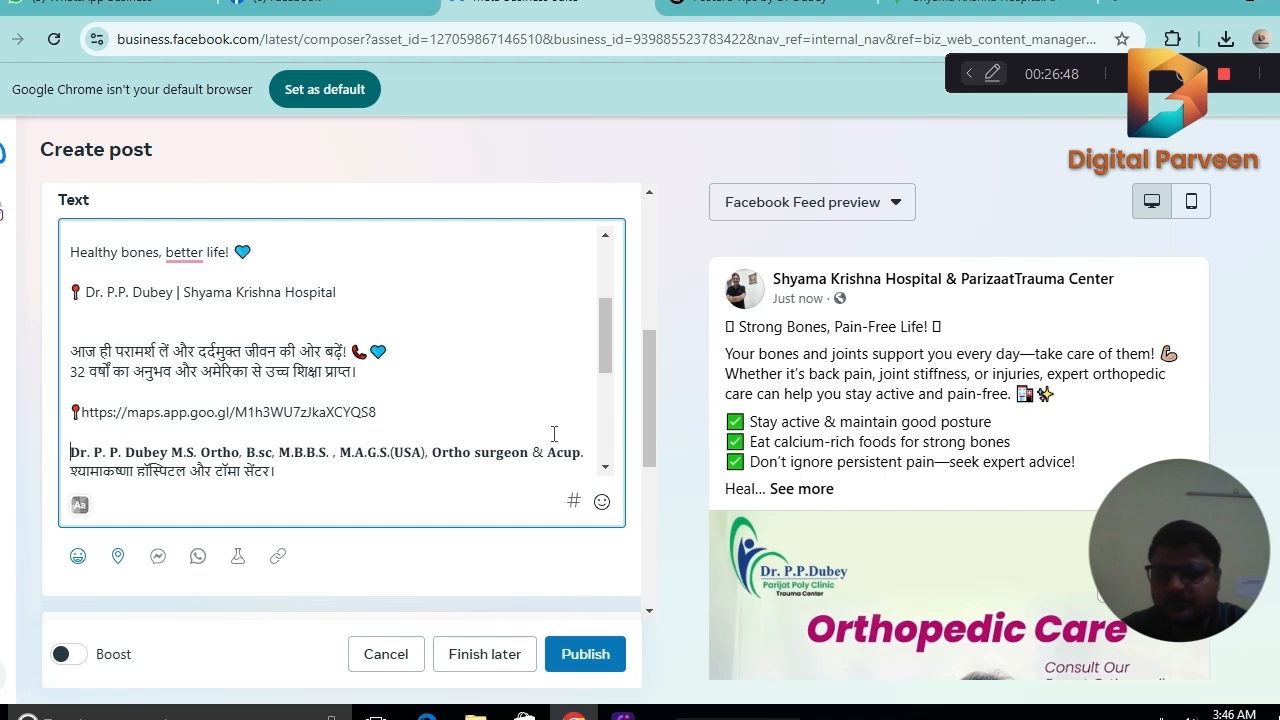
Add a column of single dots on separate lines between the Hindi closing line and the hashtags.
key(Down)
key(Down)
key(Down)
key(Down)
key(Down)
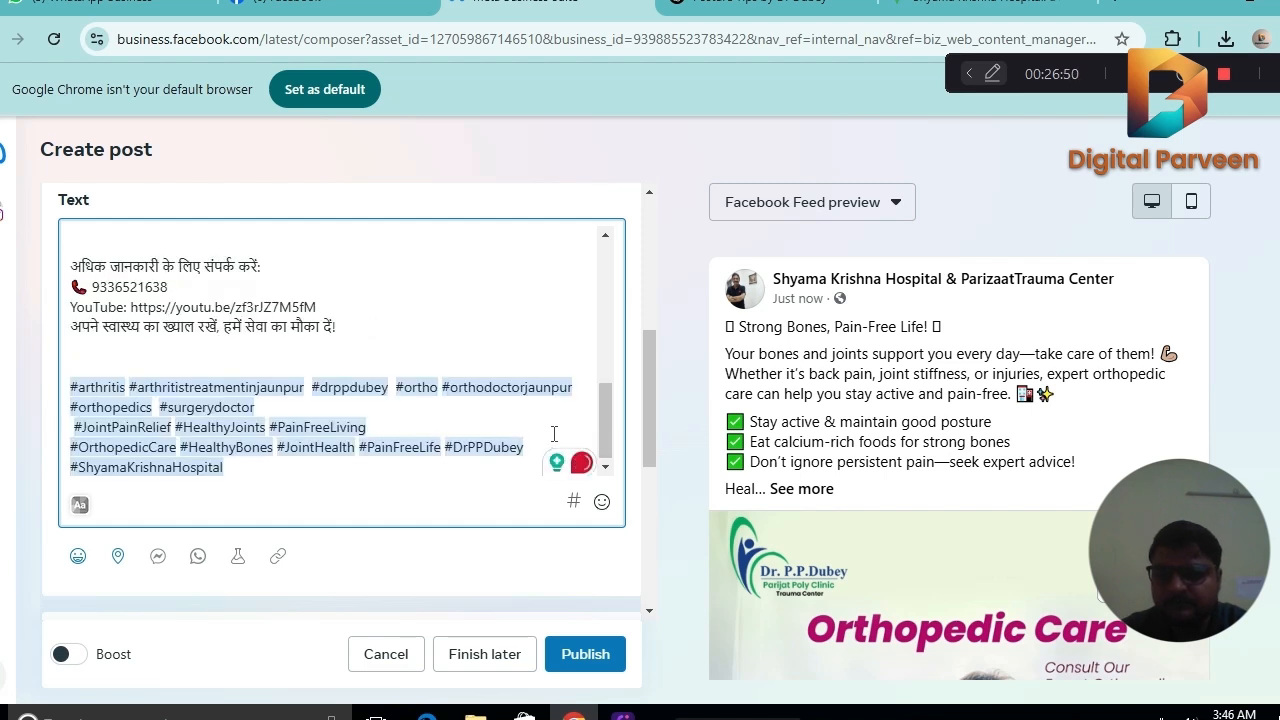
click(444, 345)
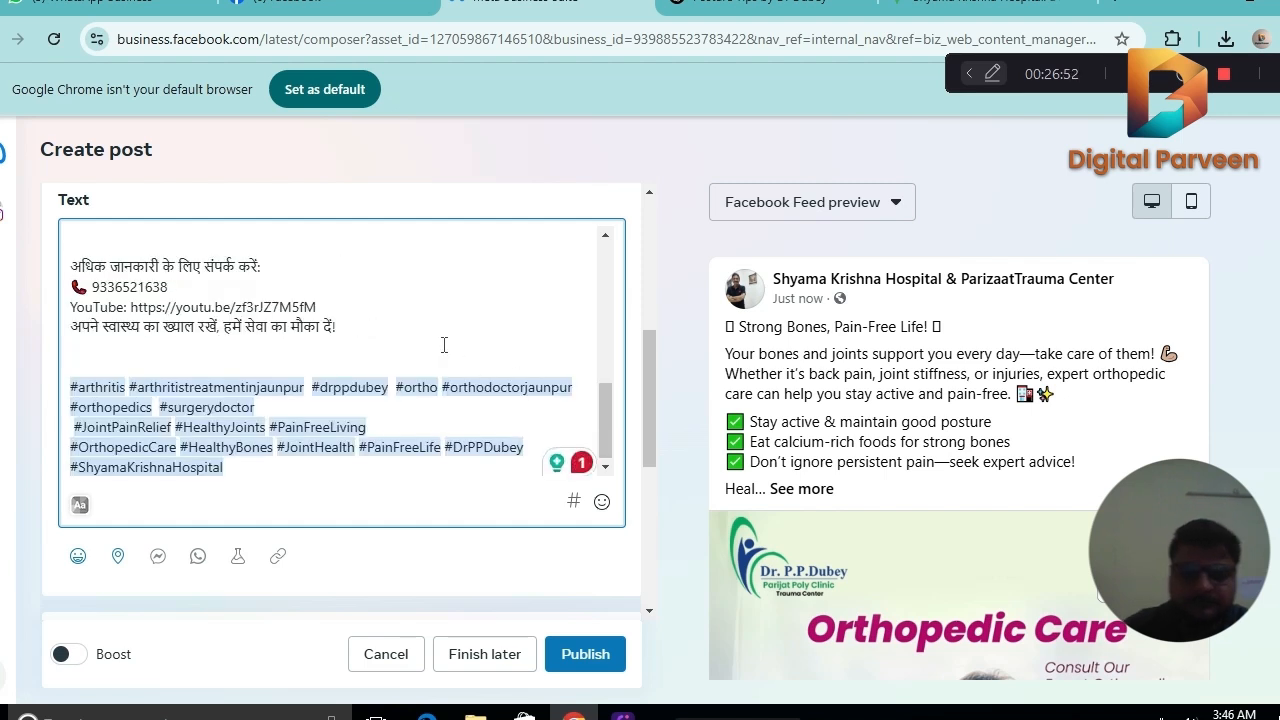
text(. . . . . . . . ..)
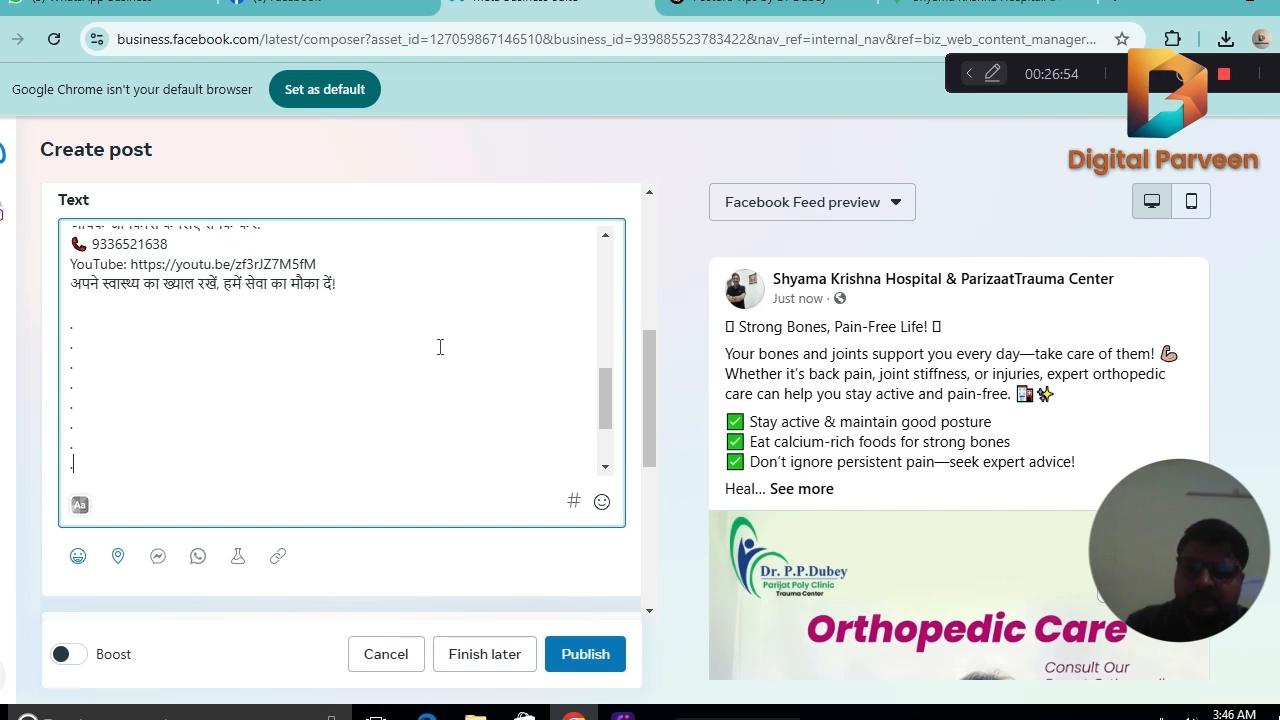
Start a bracketed keyword line between the dots and the hashtags with "[Orthopedic care in Jaunpur".
scroll(602, 380, down, 2)
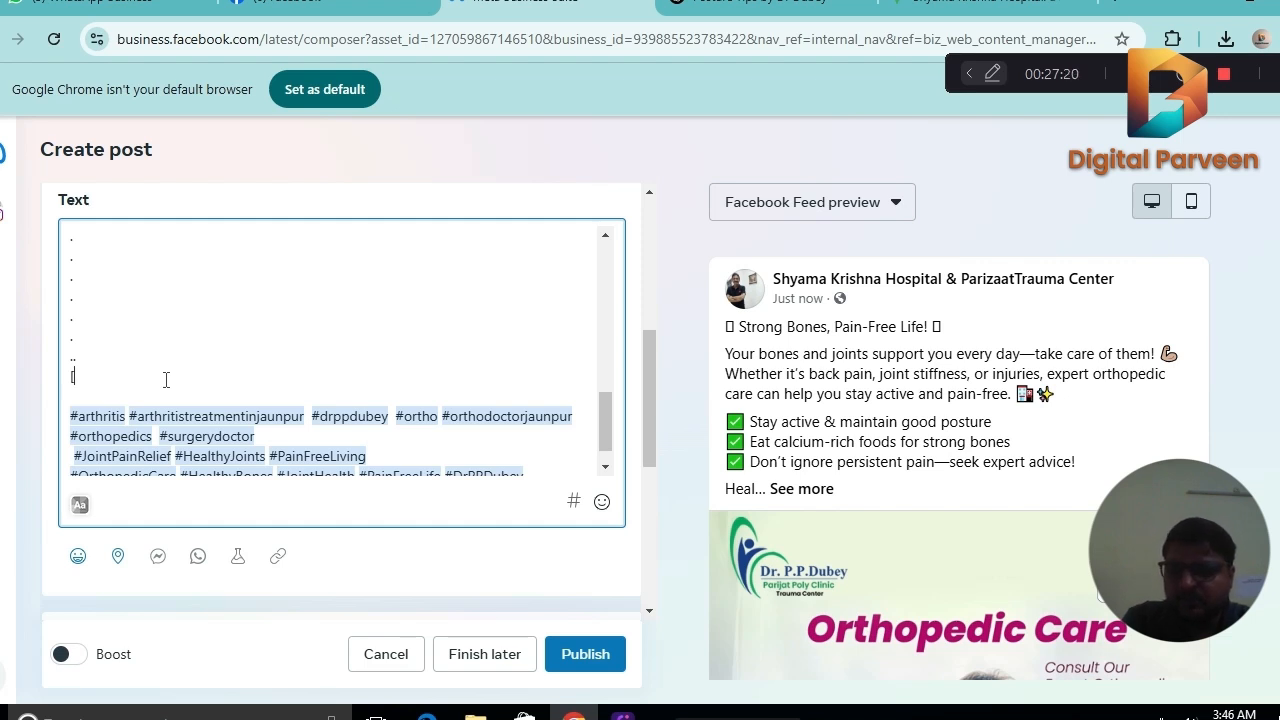
text(O)
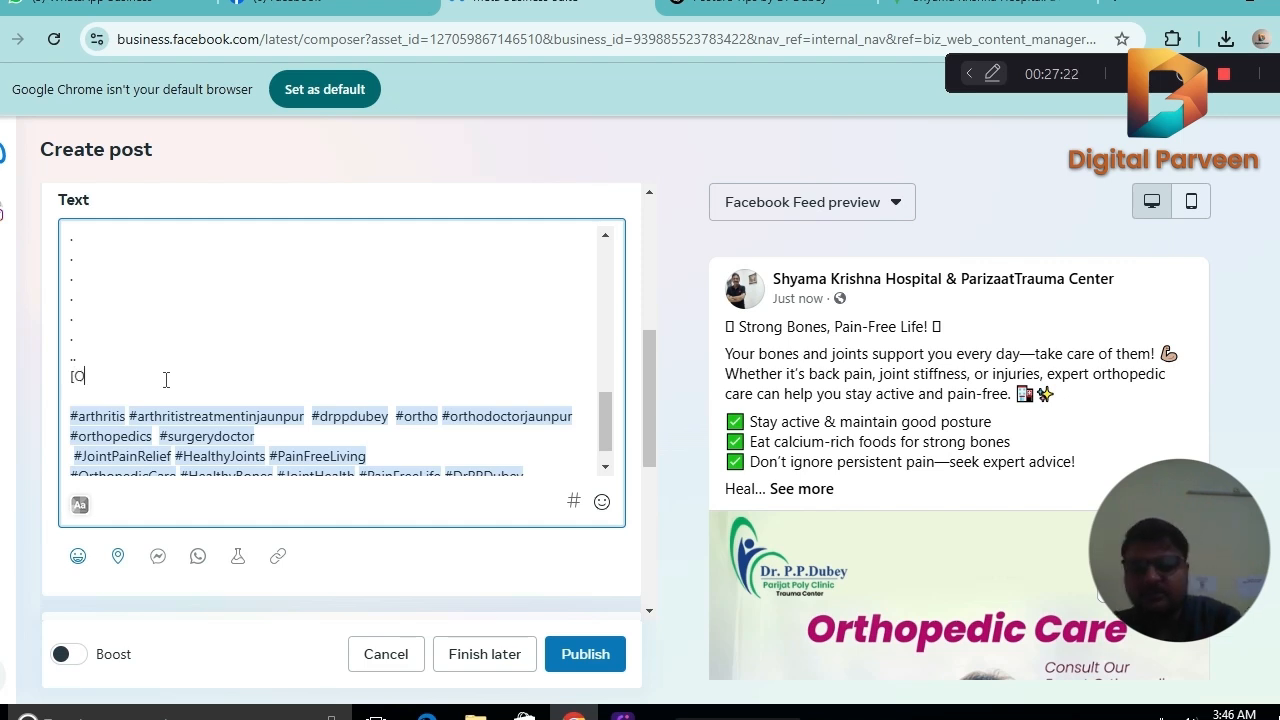
text(rthop)
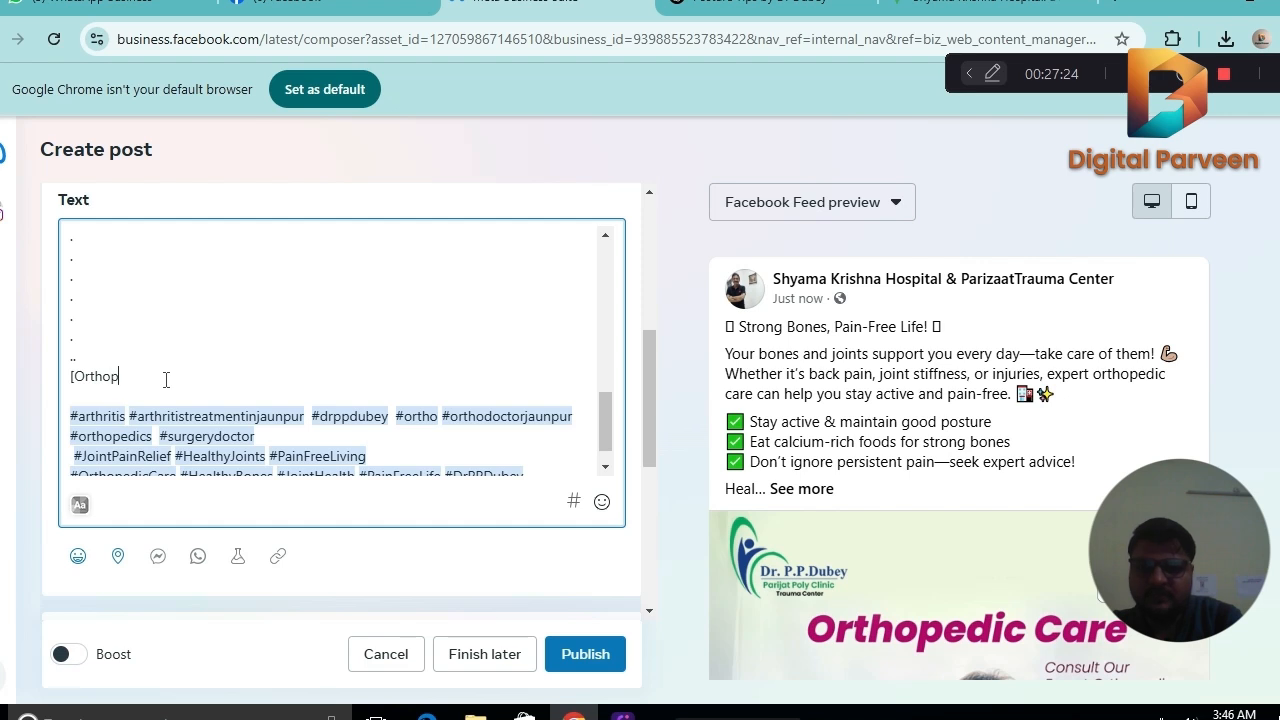
text(edic)
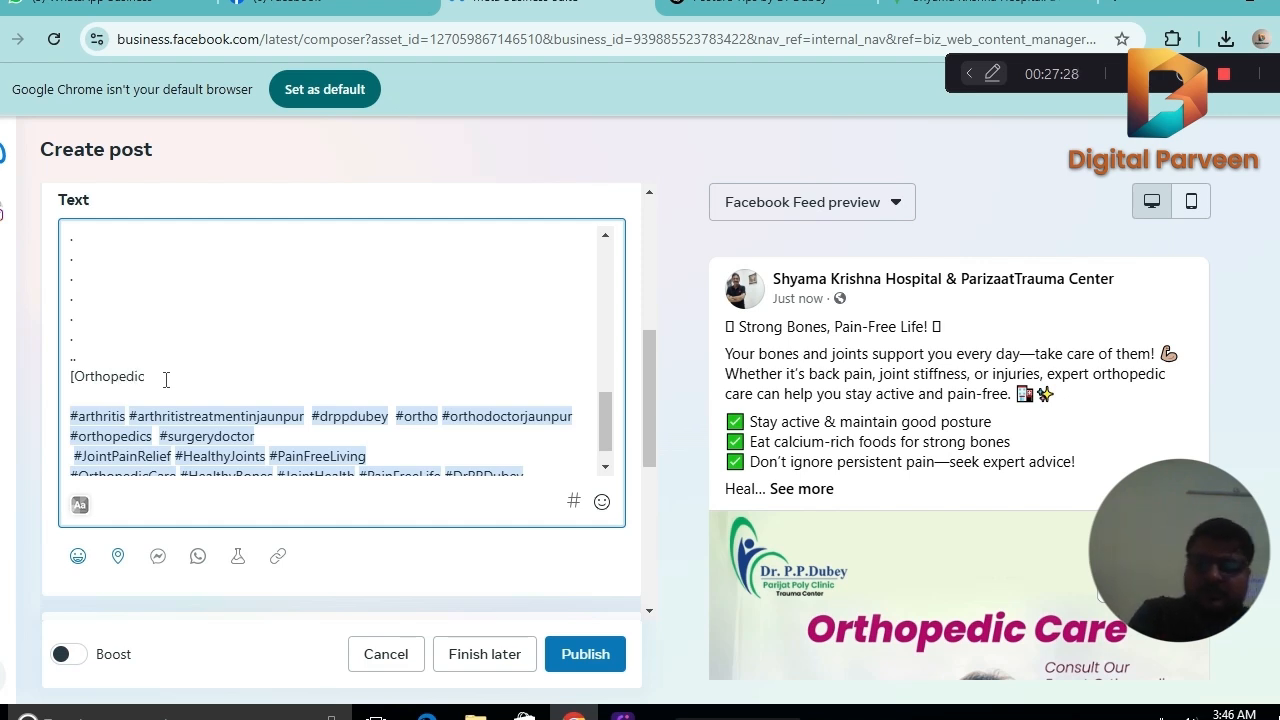
text( car)
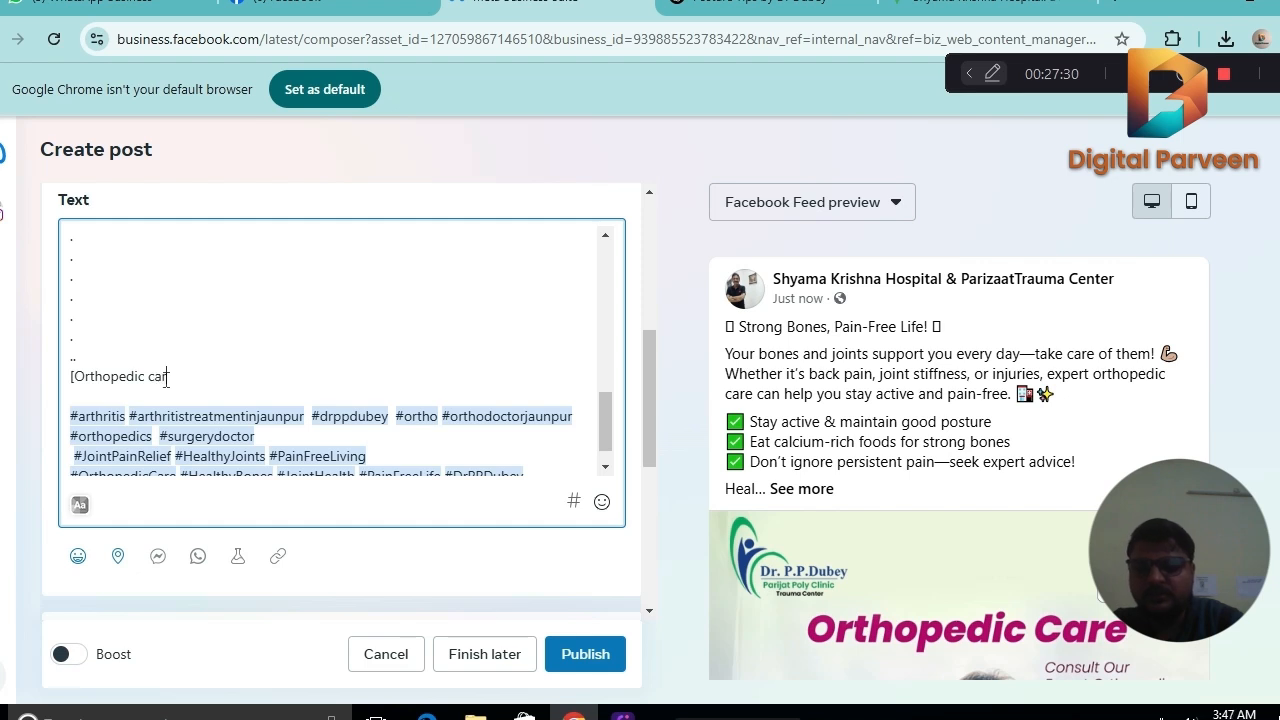
text(e in Jaunpur)
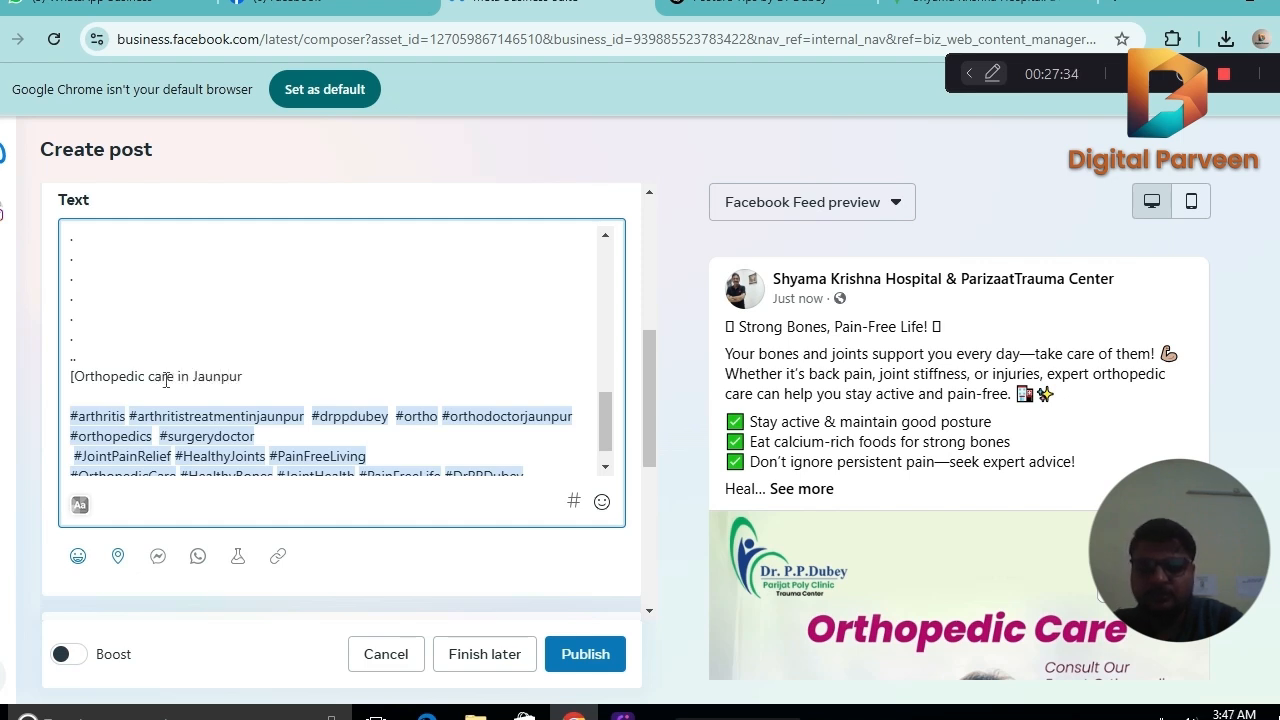
text(, Best)
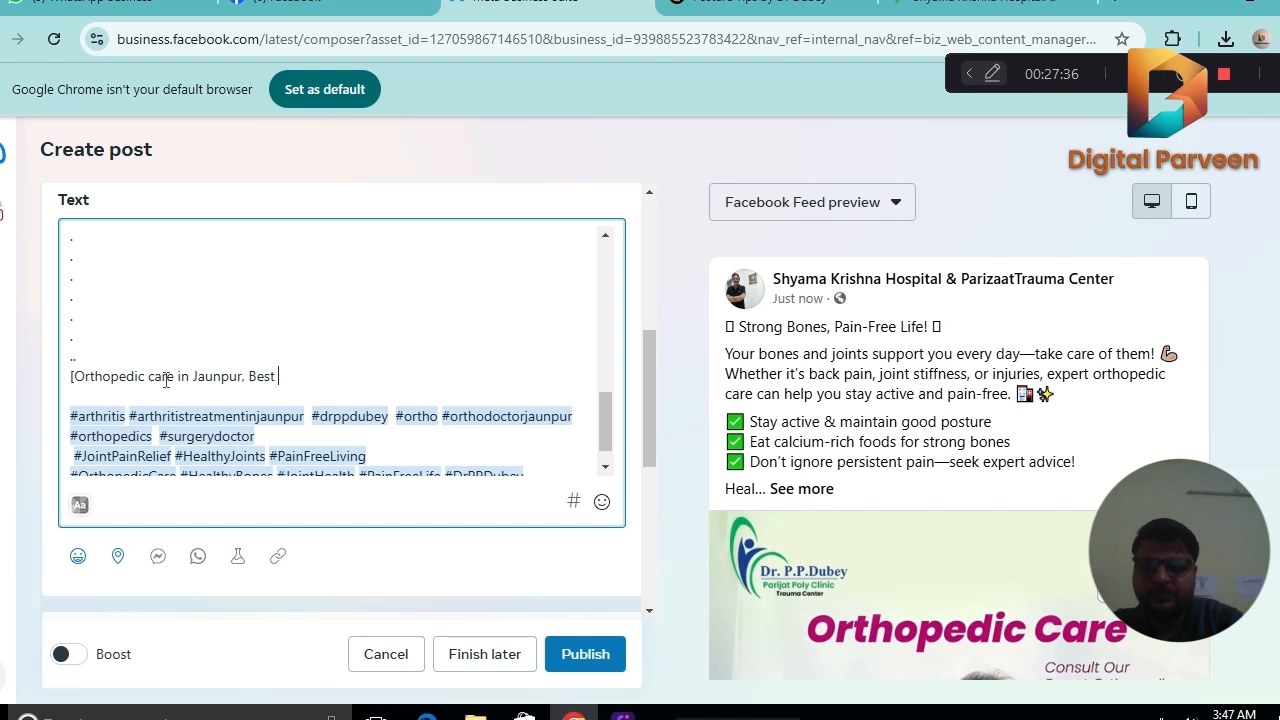
text( ortho hospital )
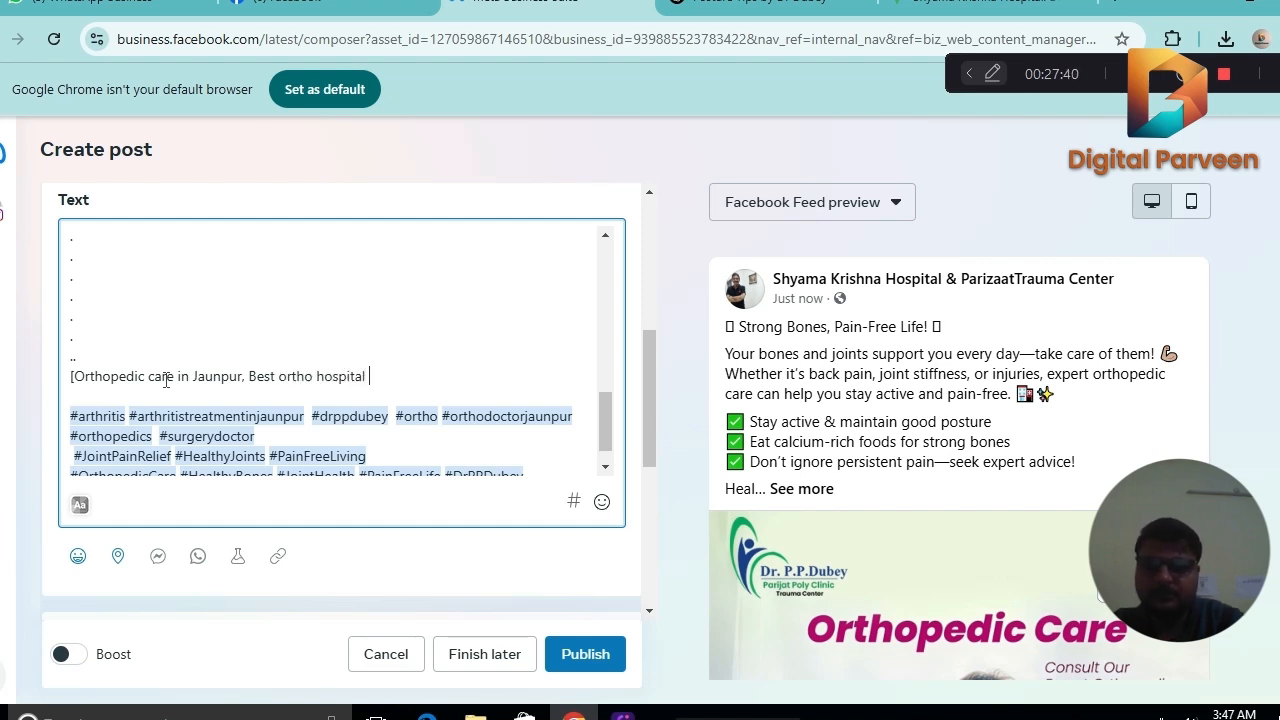
text(in jaunpur, )
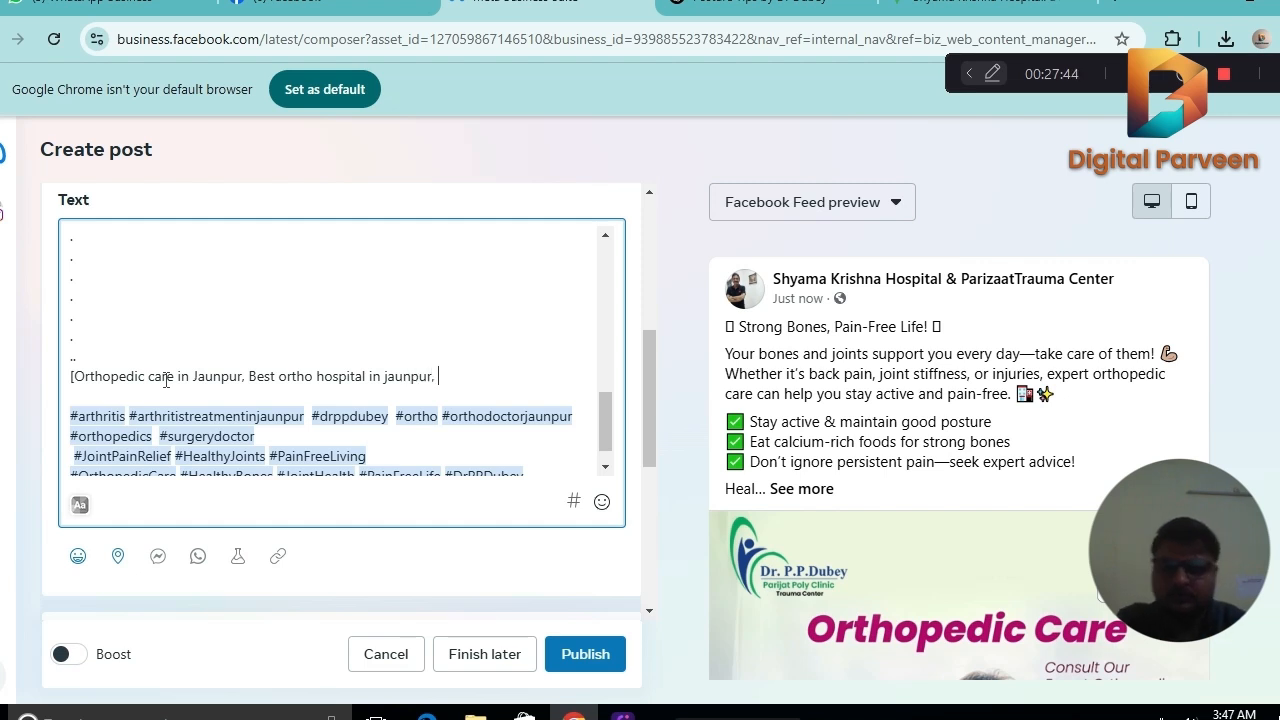
text(Best o)
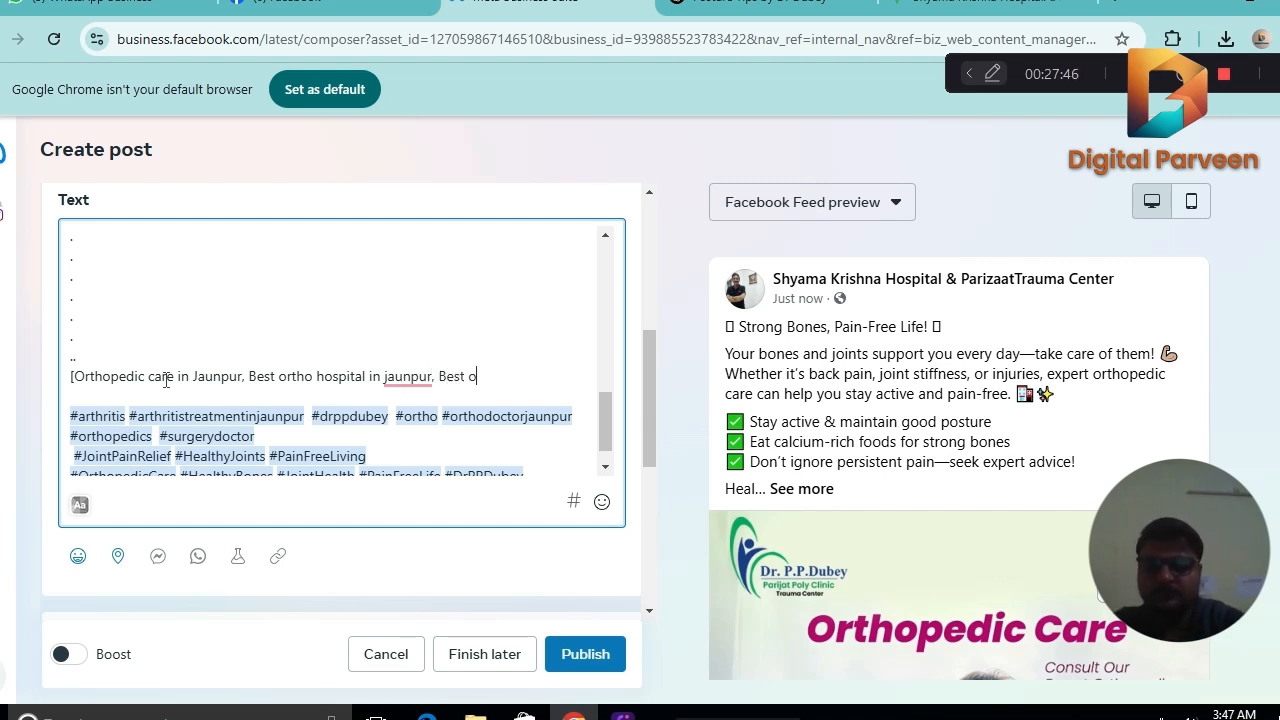
text(rtho treatment)
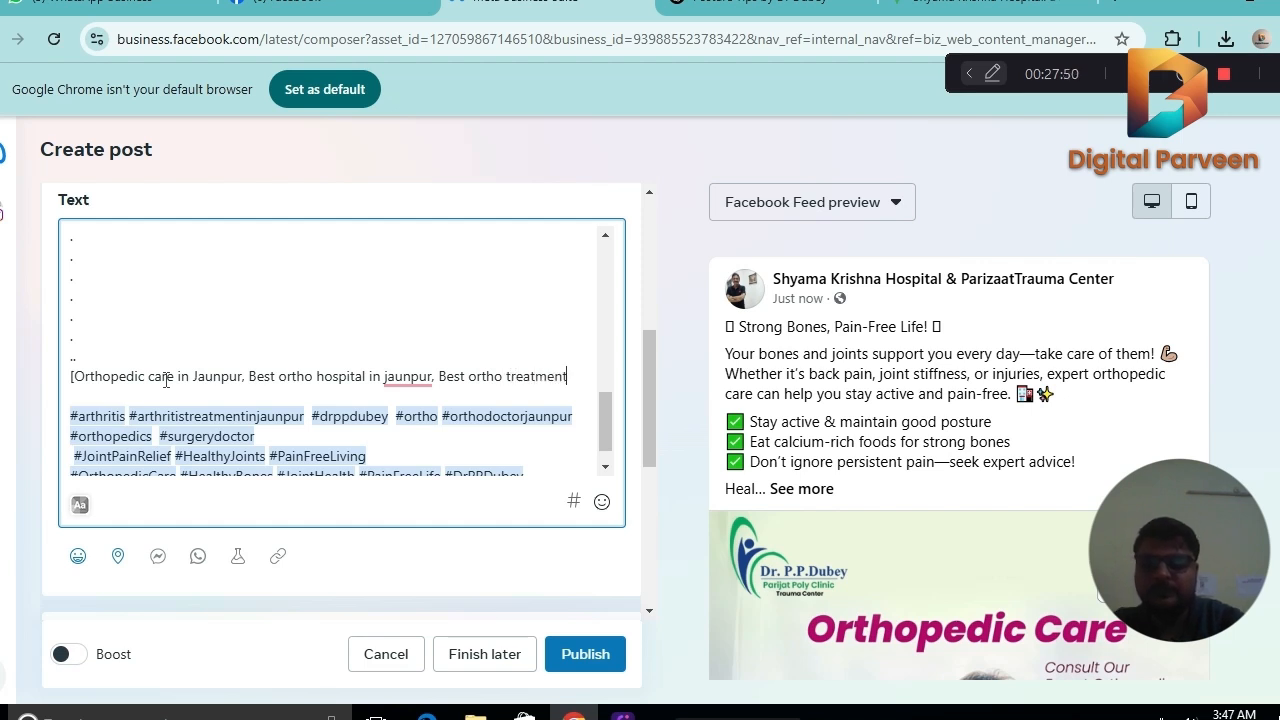
text( in jaunpu)
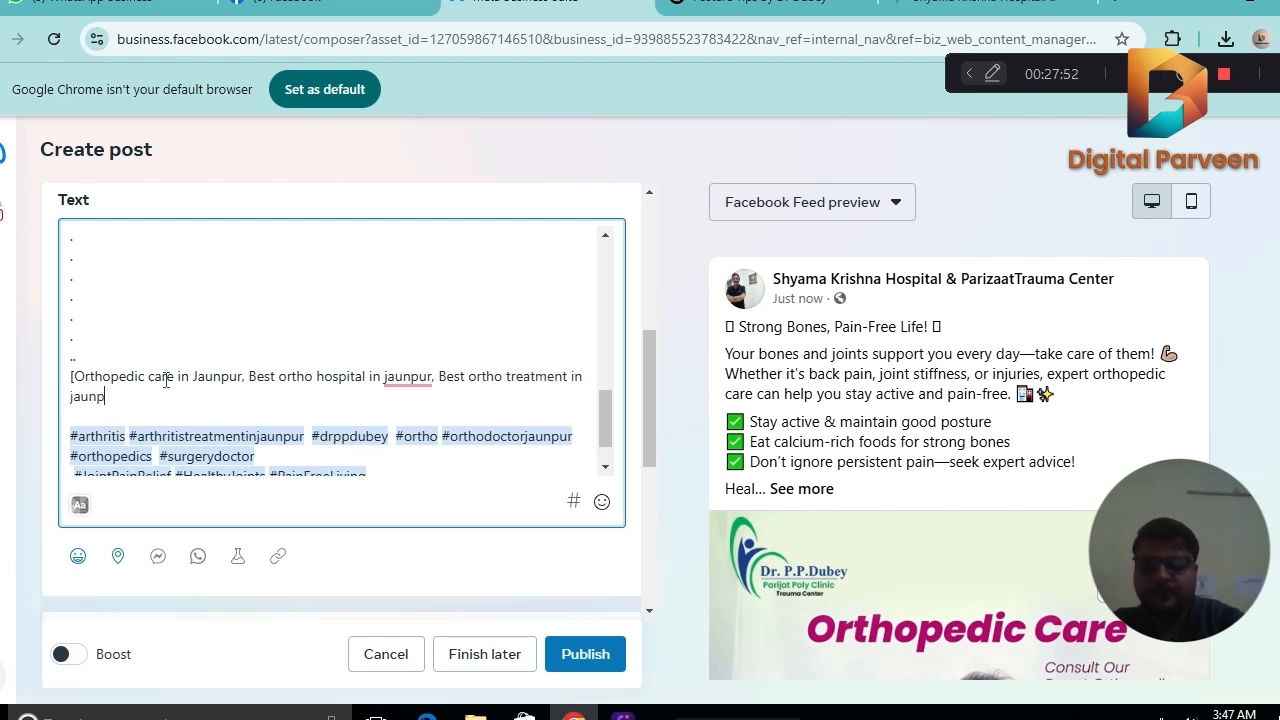
text(r)
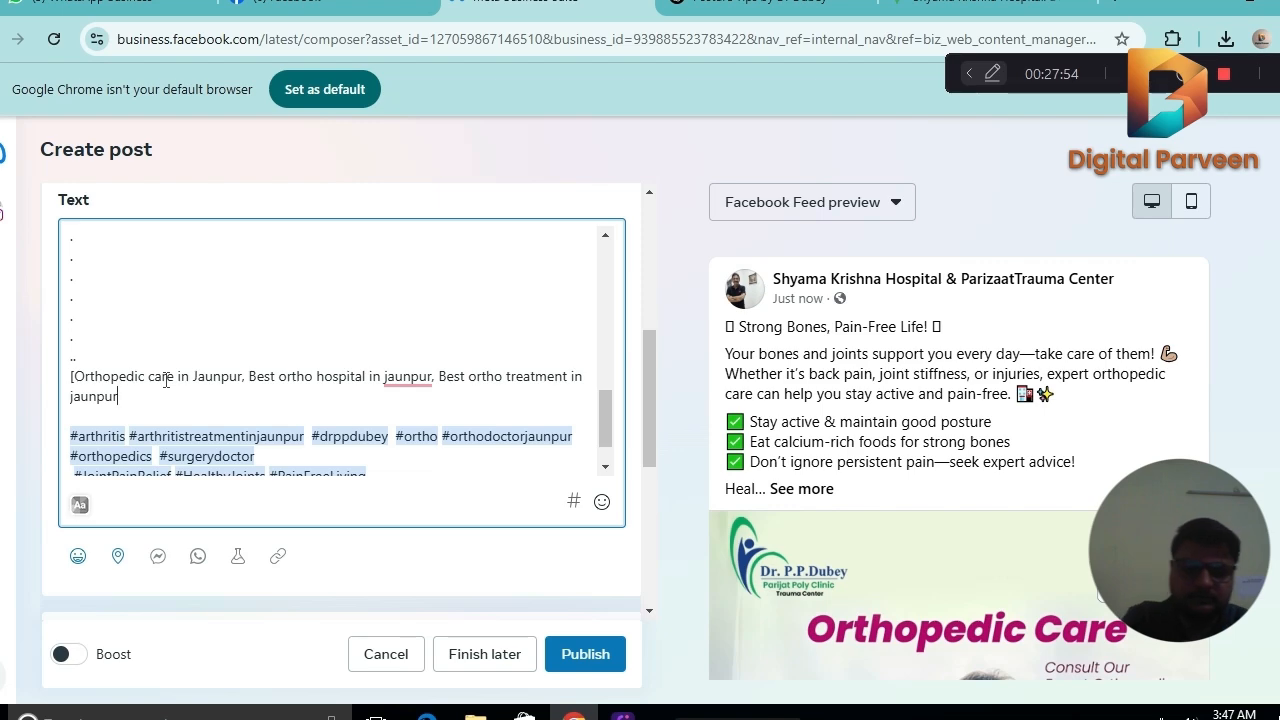
text(])
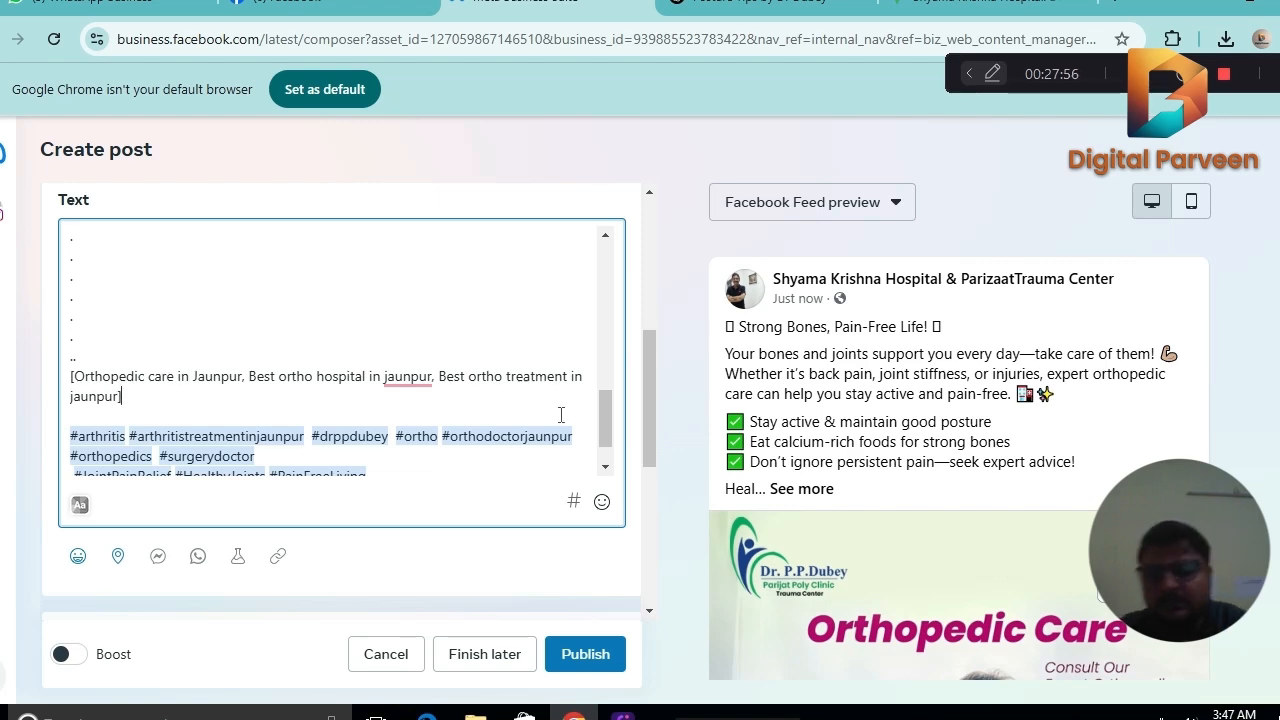
Turn on date and time scheduling for the post and set both the Facebook and Instagram dates to 9 March 2025.
drag(604, 414, 606, 263)
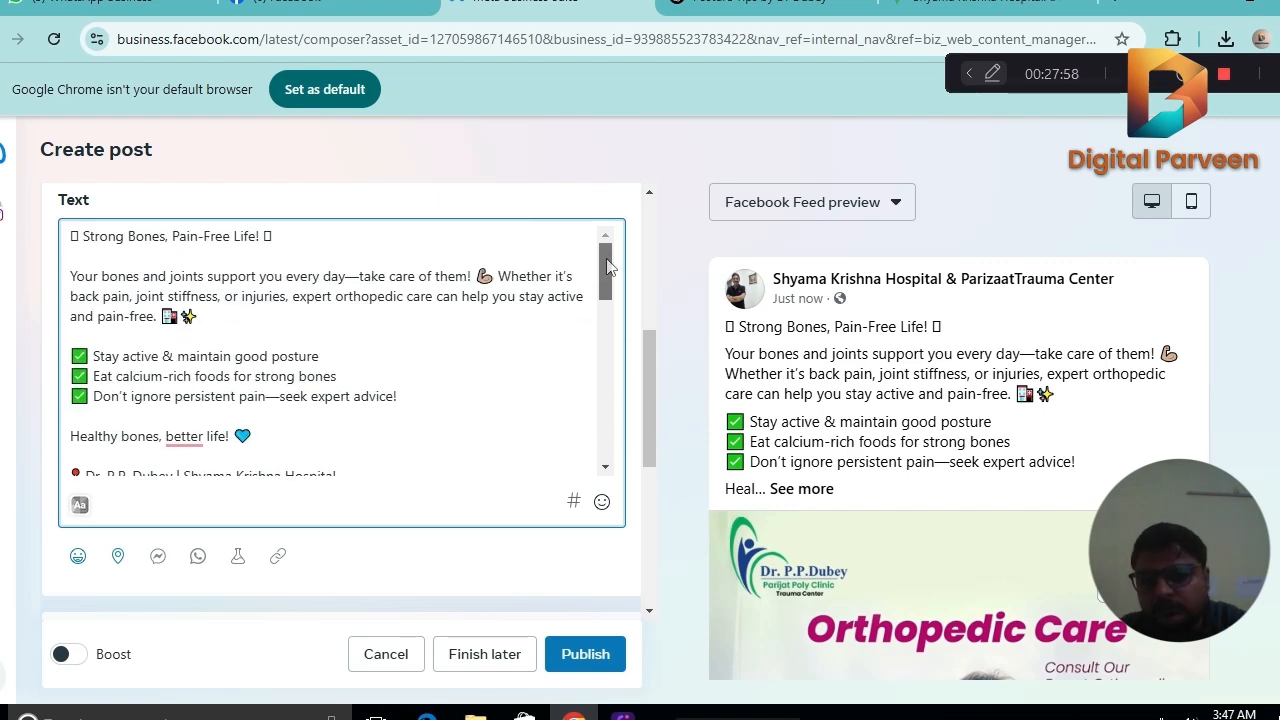
drag(650, 369, 657, 531)
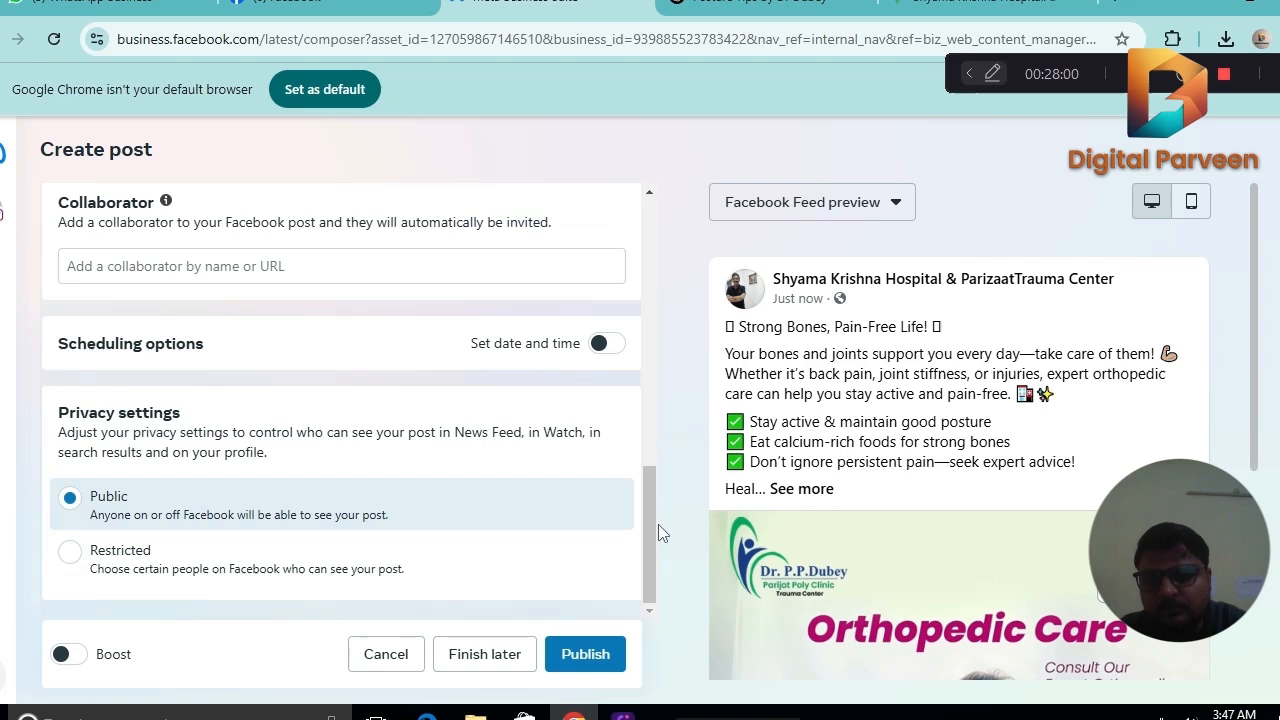
click(604, 346)
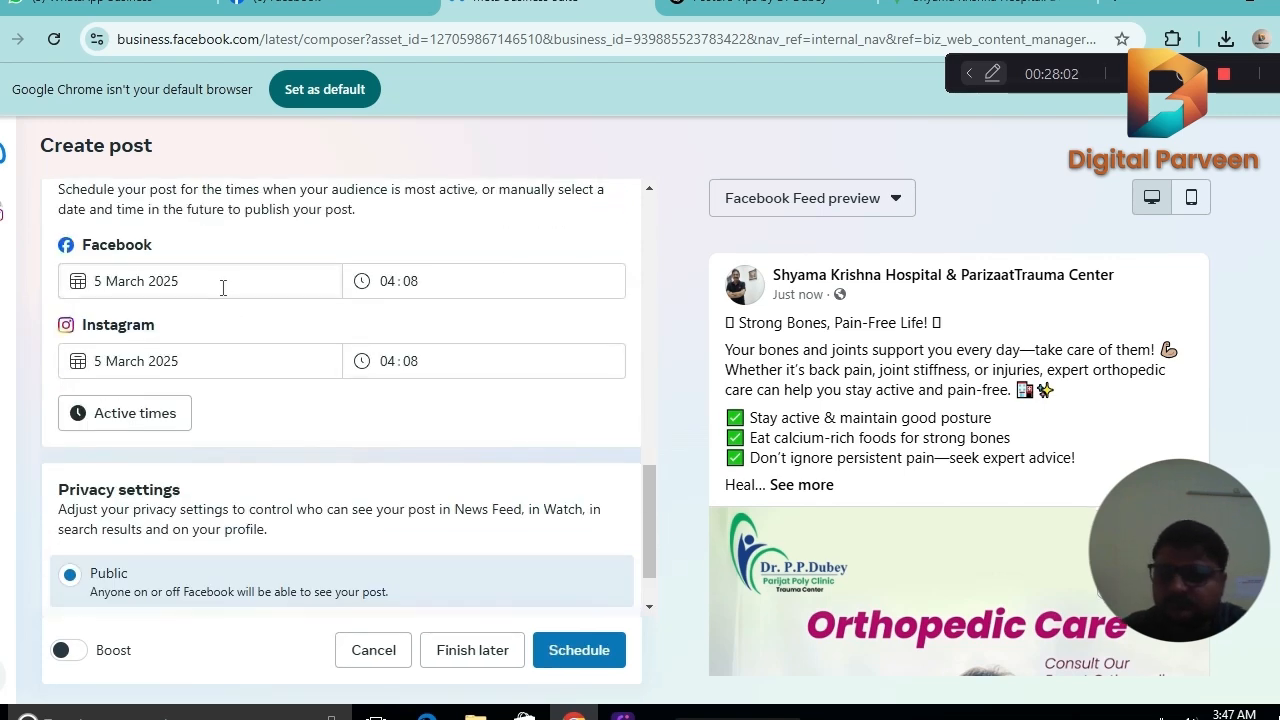
click(220, 283)
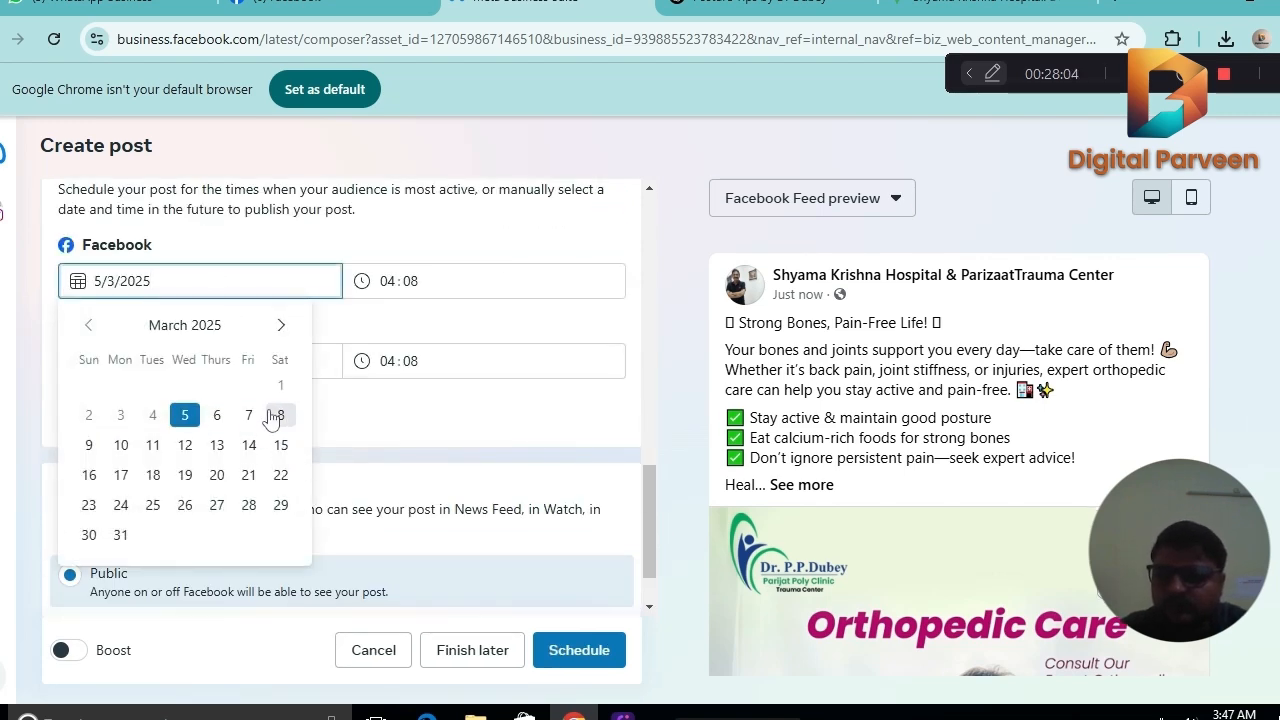
click(87, 446)
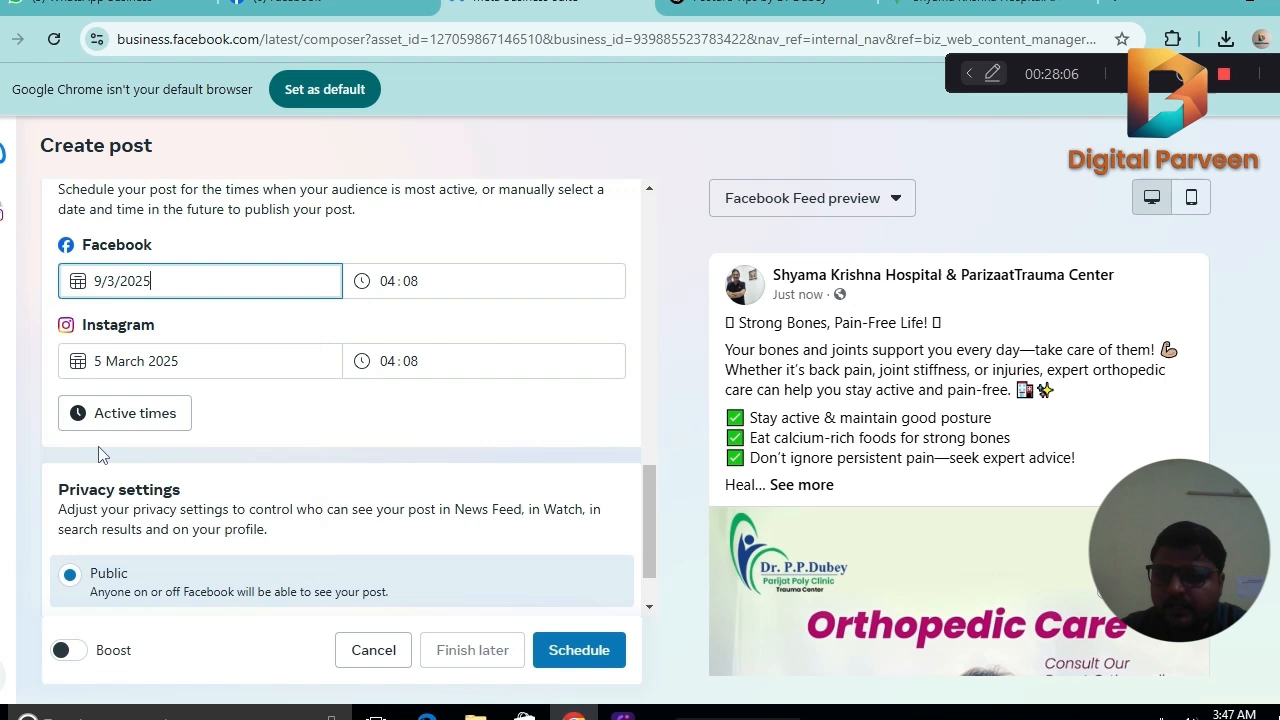
click(240, 356)
click(88, 522)
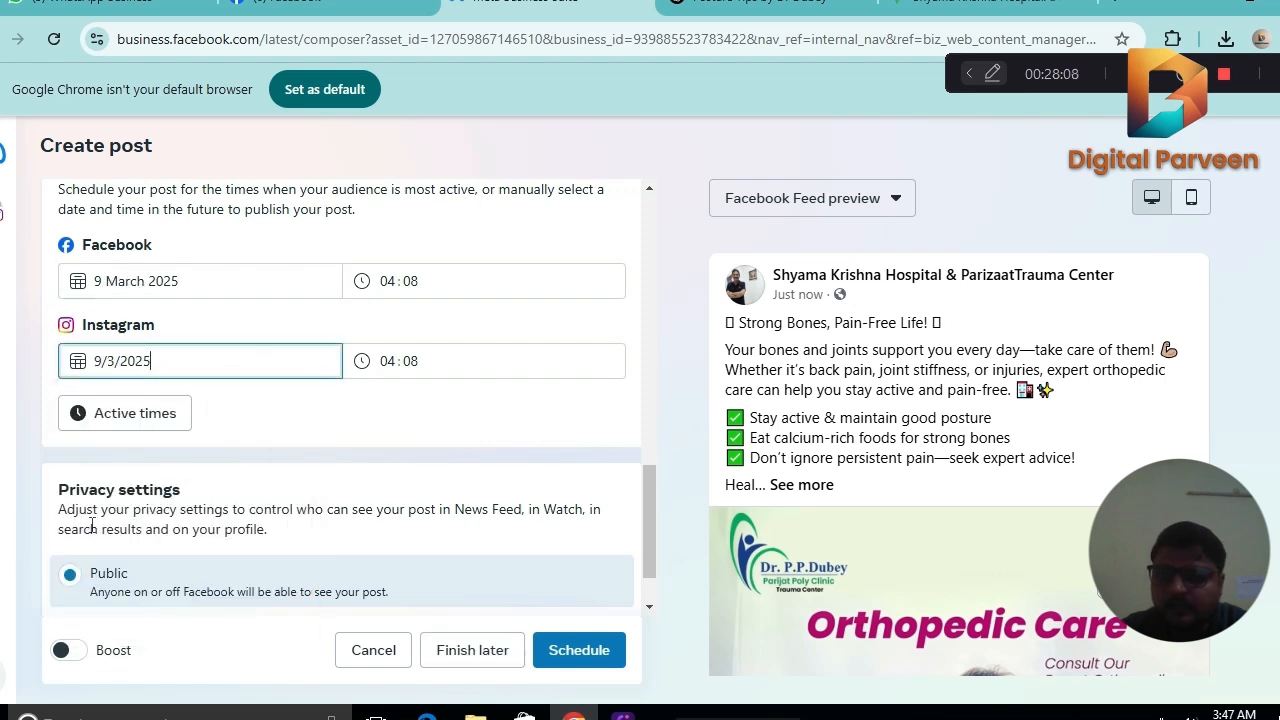
Set both the Facebook and Instagram times to 08:08 and schedule the Orthopedic Care post.
click(390, 279)
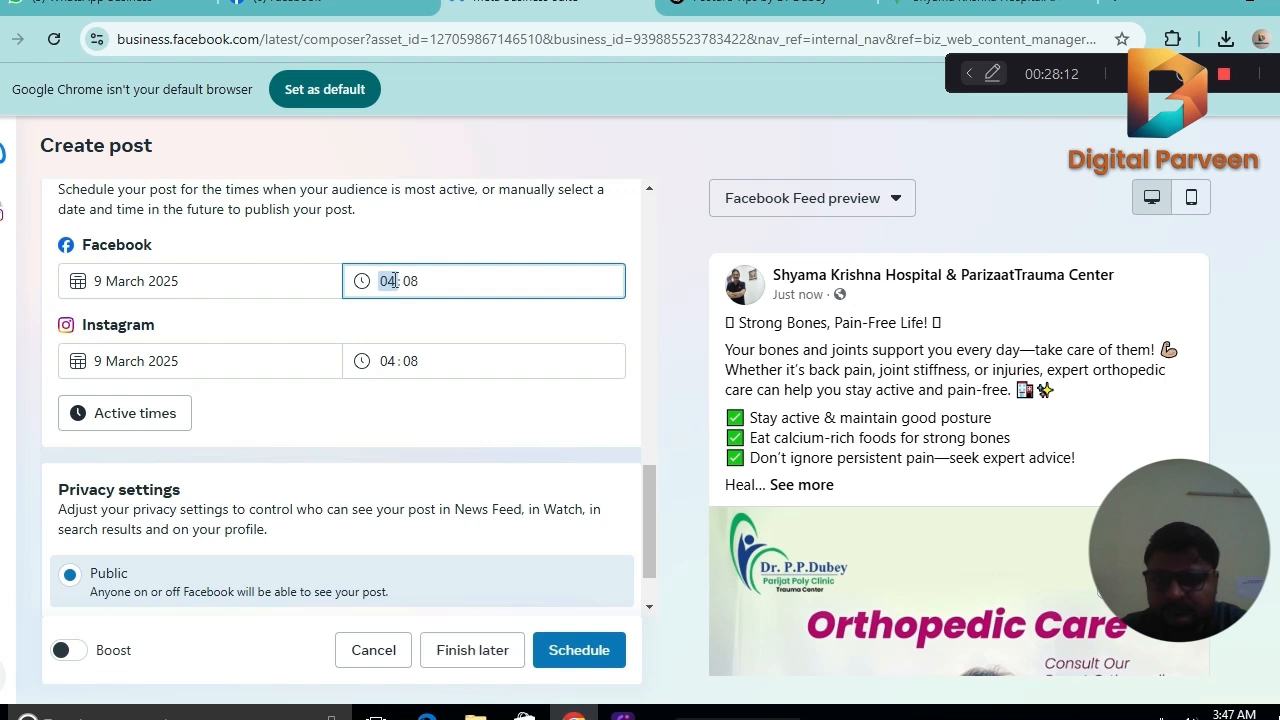
text(7)
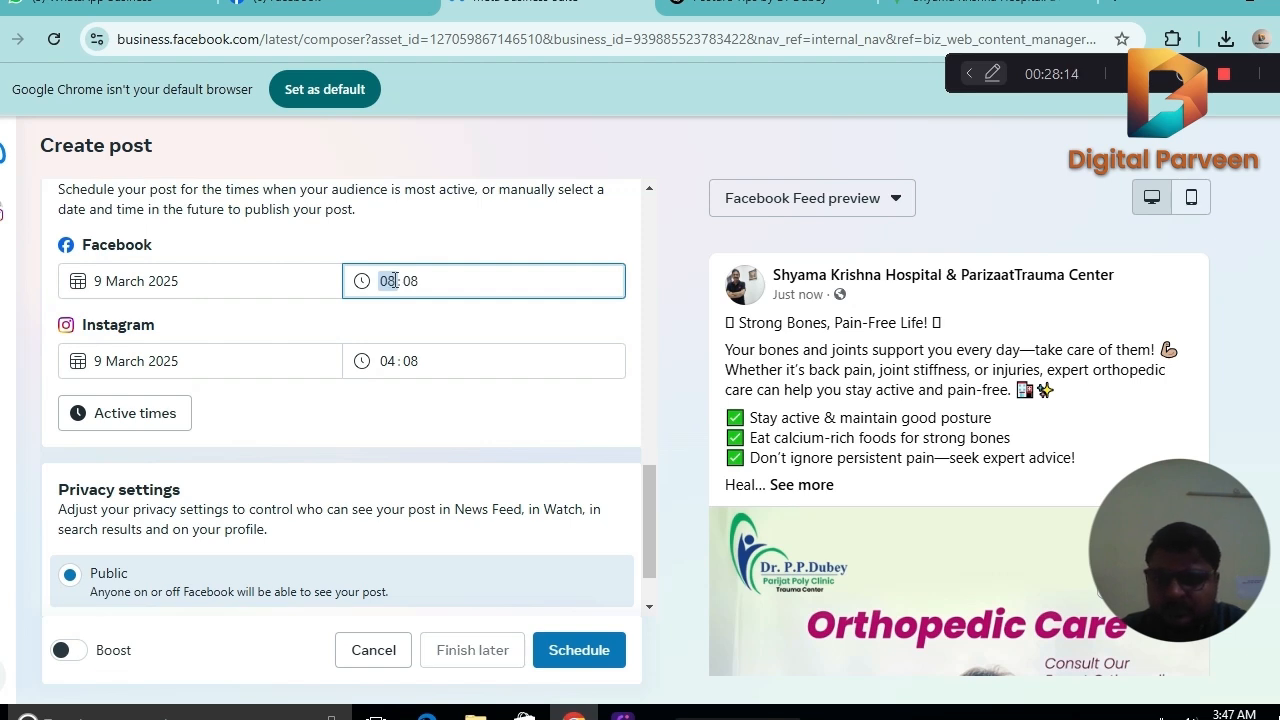
click(395, 360)
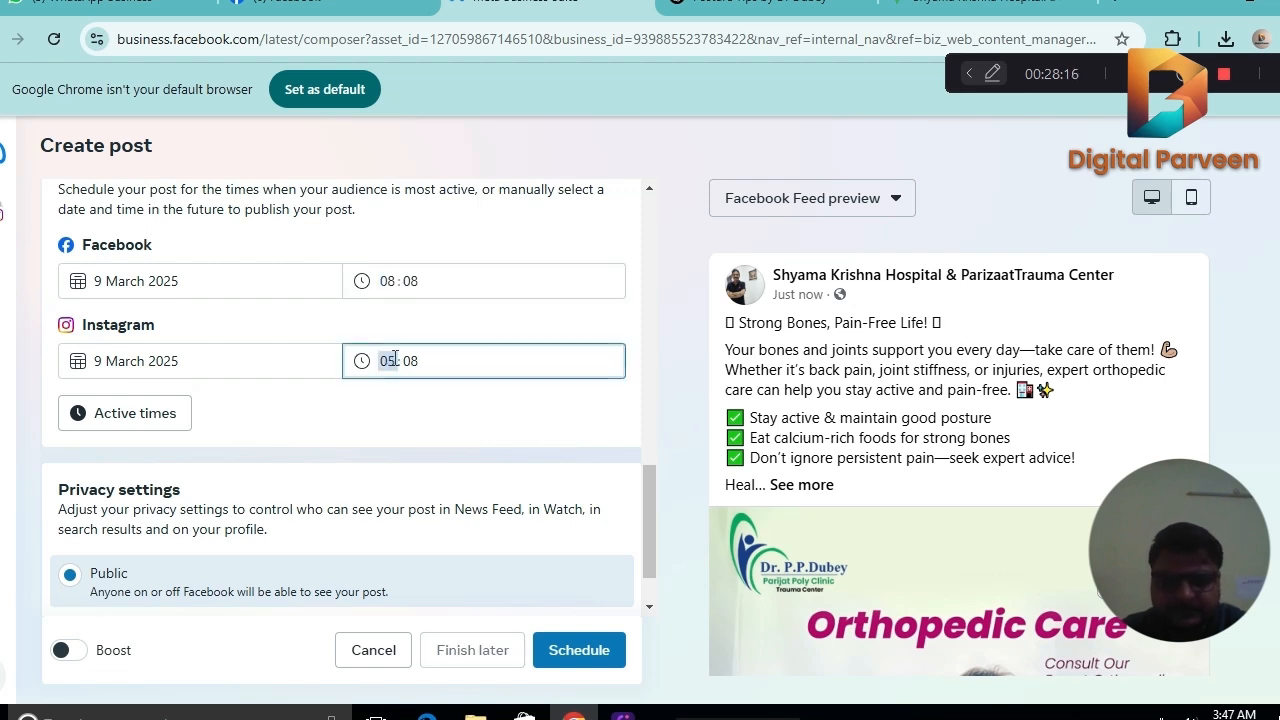
text(8)
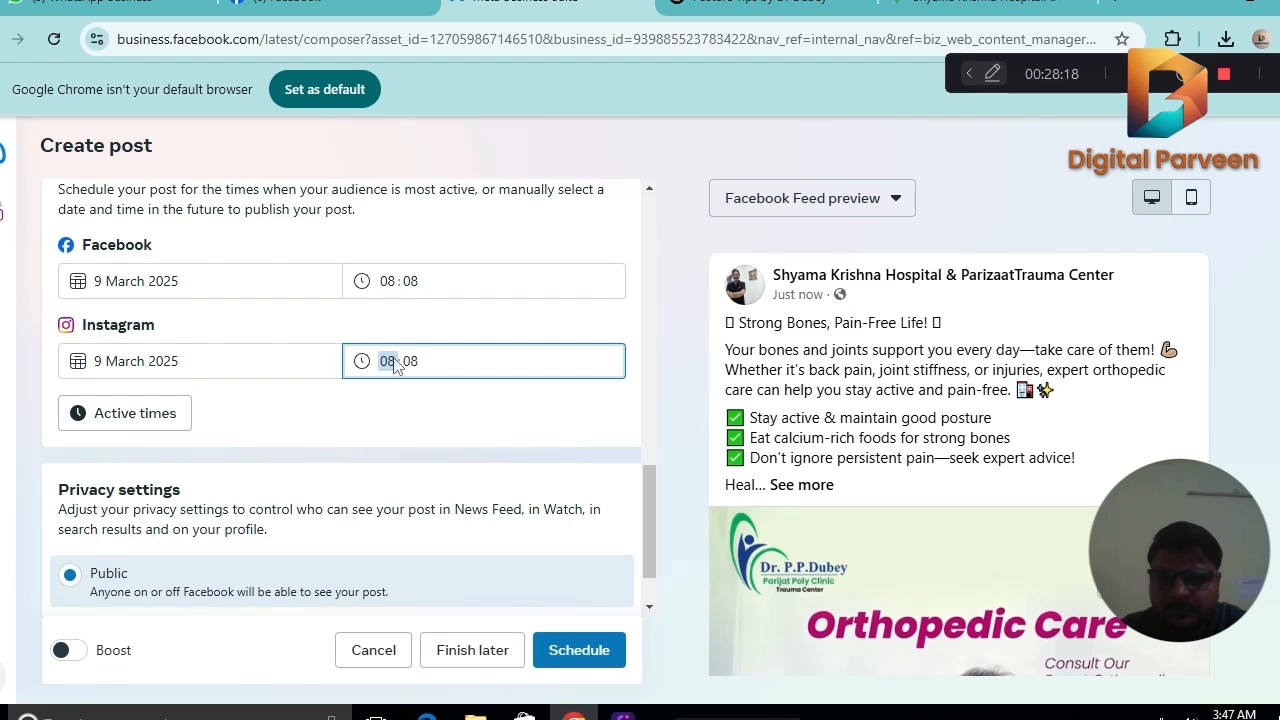
scroll(660, 483, down, 1)
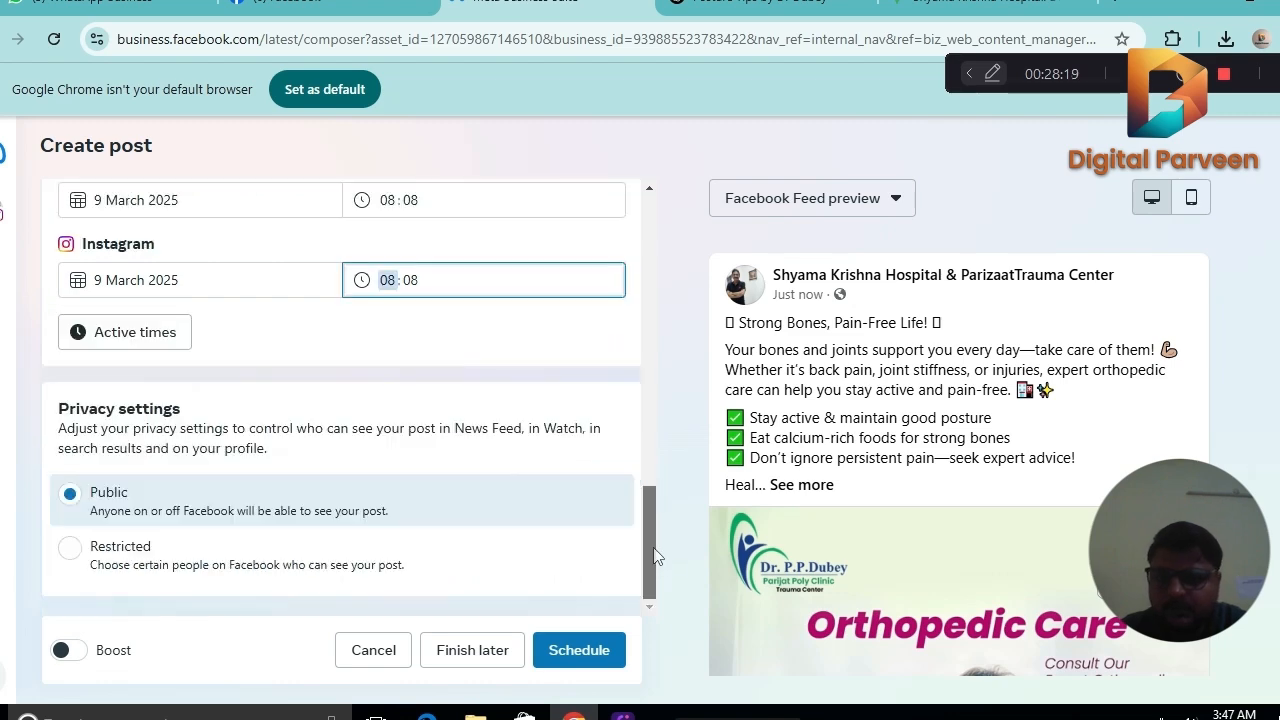
click(613, 664)
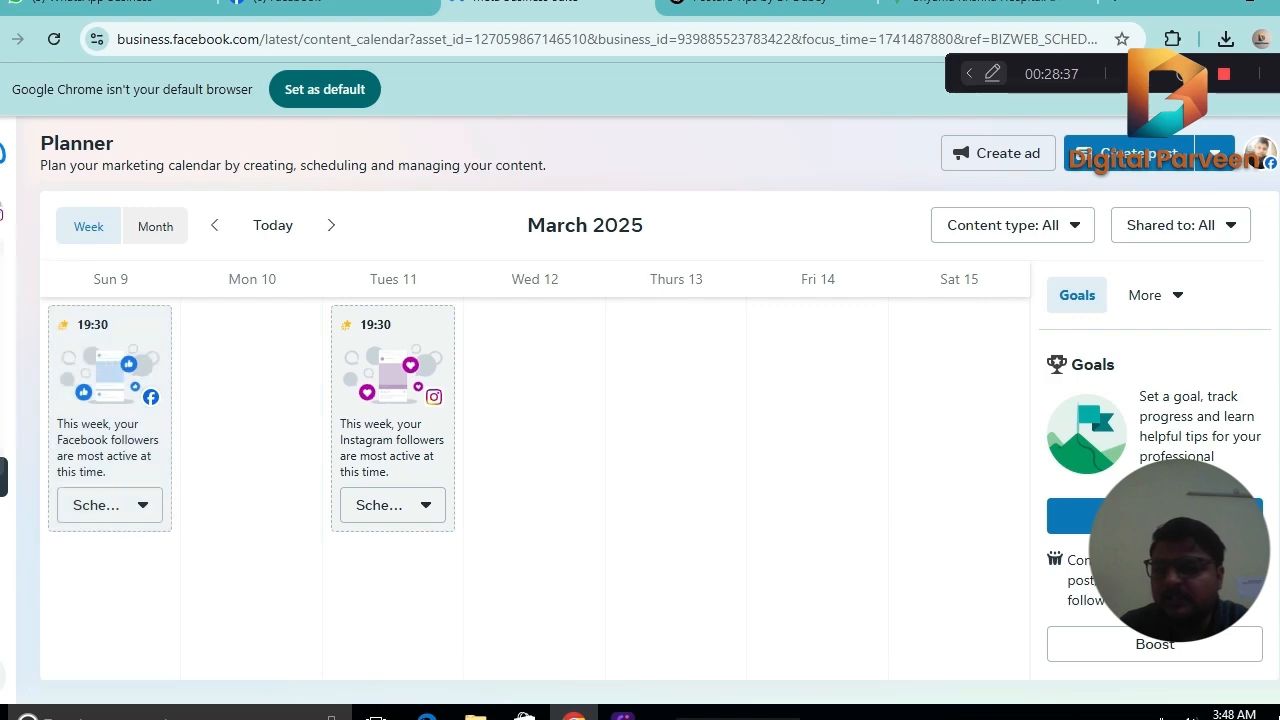
Check the home page's planner for the scheduled posts in the week starting 9 March 2025.
mouse_move(8, 257)
click(69, 284)
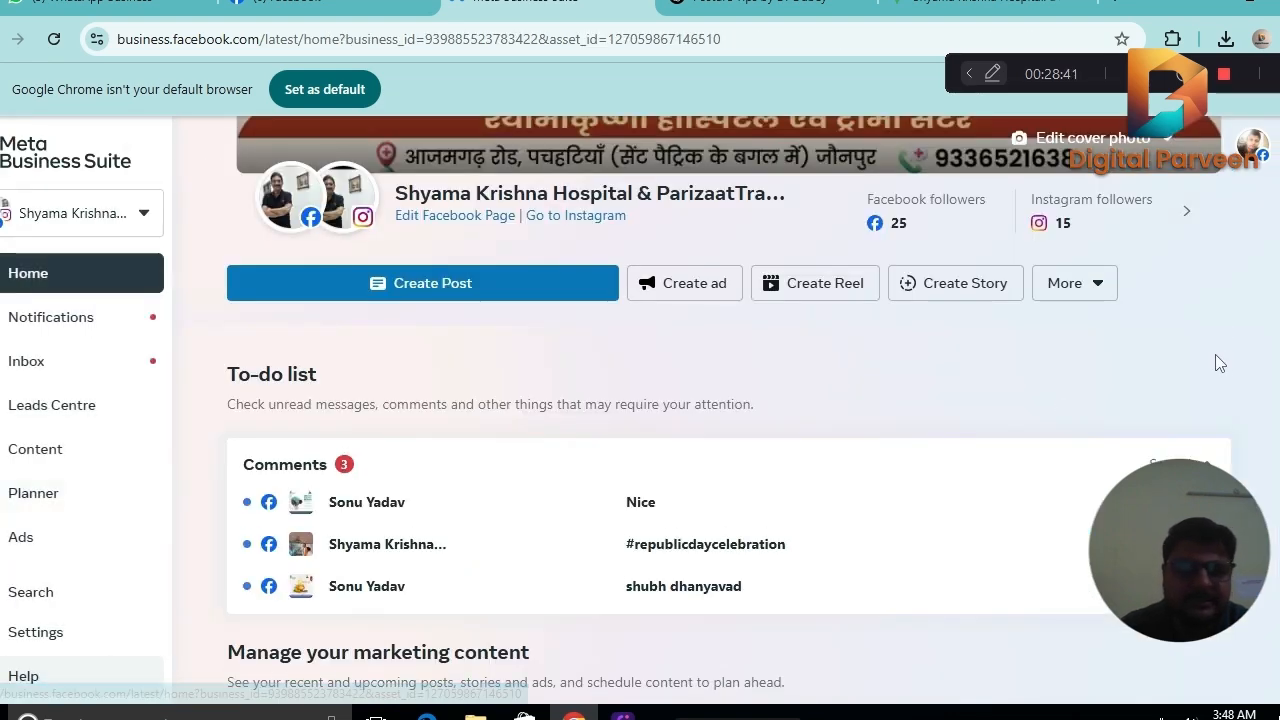
scroll(1220, 363, down, 7)
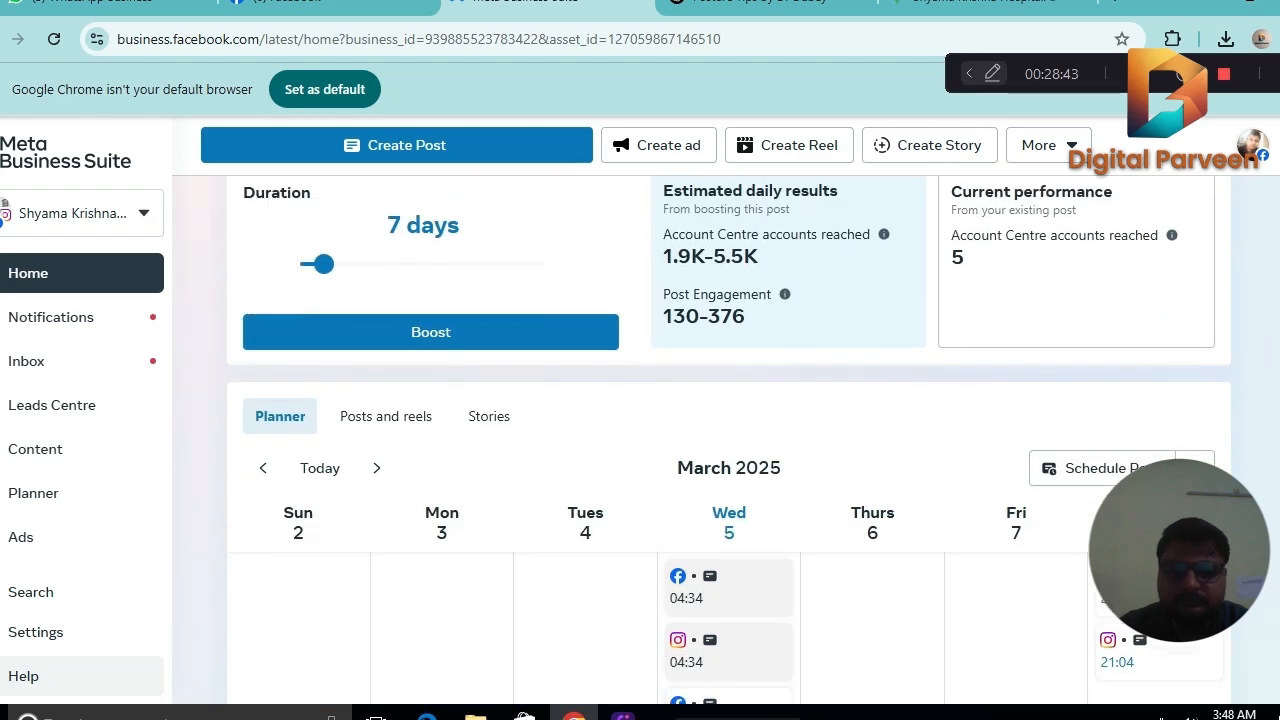
scroll(1110, 470, down, 2)
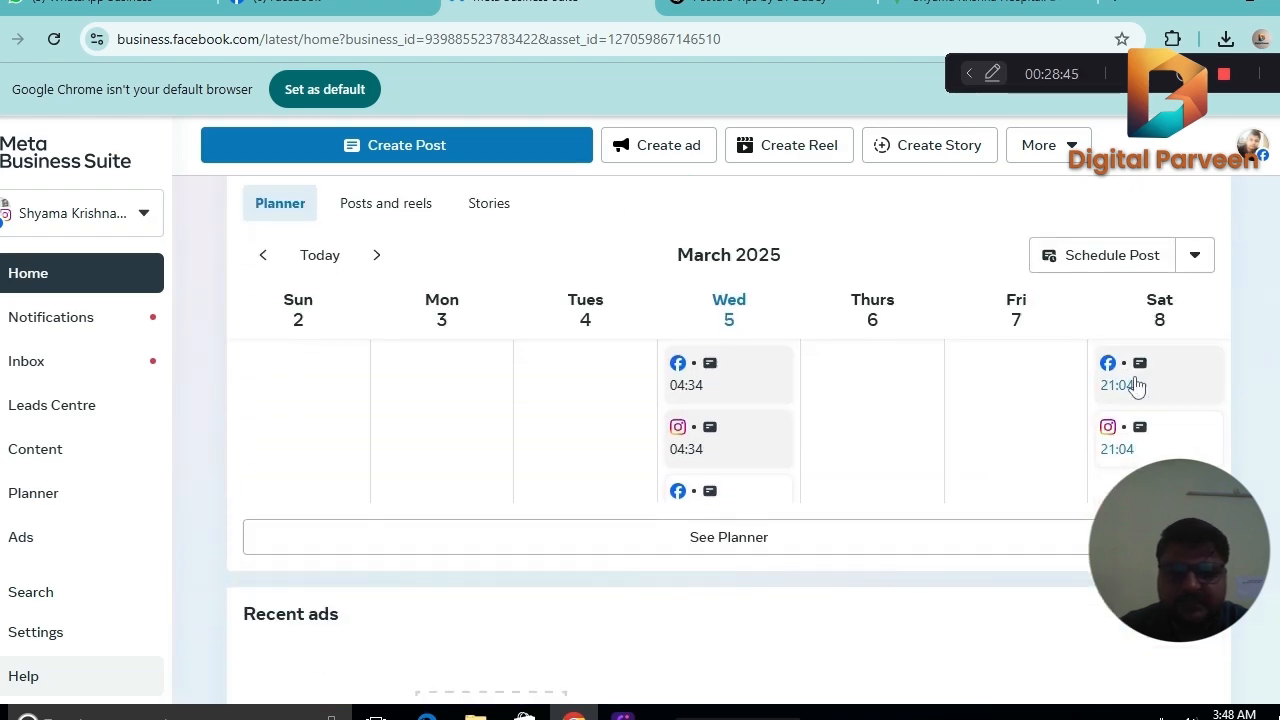
click(379, 260)
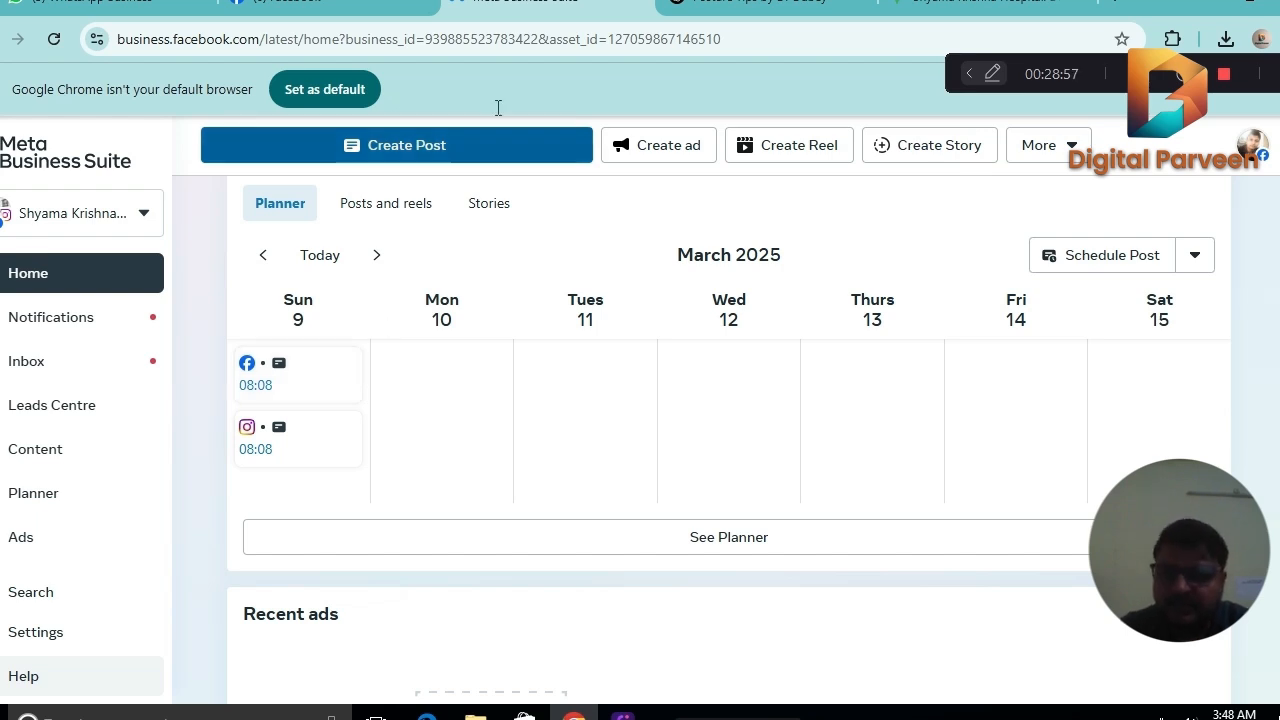
Start a scheduled post for Thursday 6 March from the full Planner and dismiss the active-times dialog.
click(33, 496)
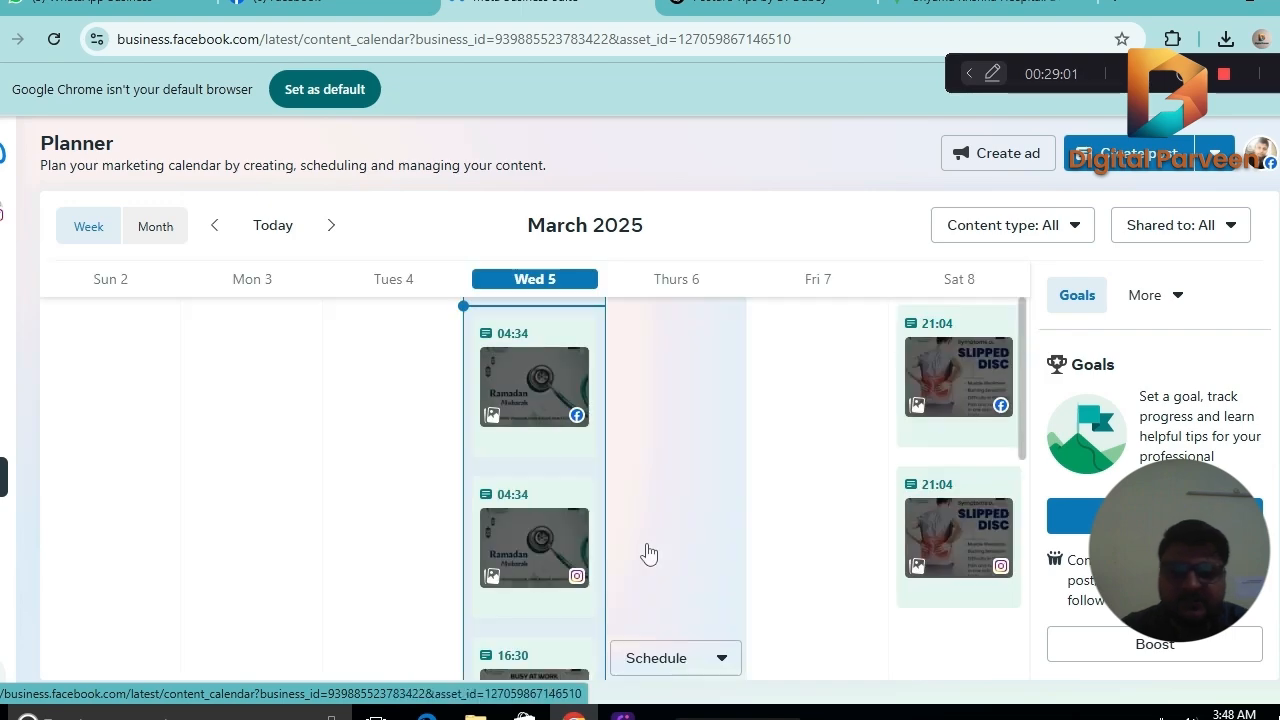
click(688, 660)
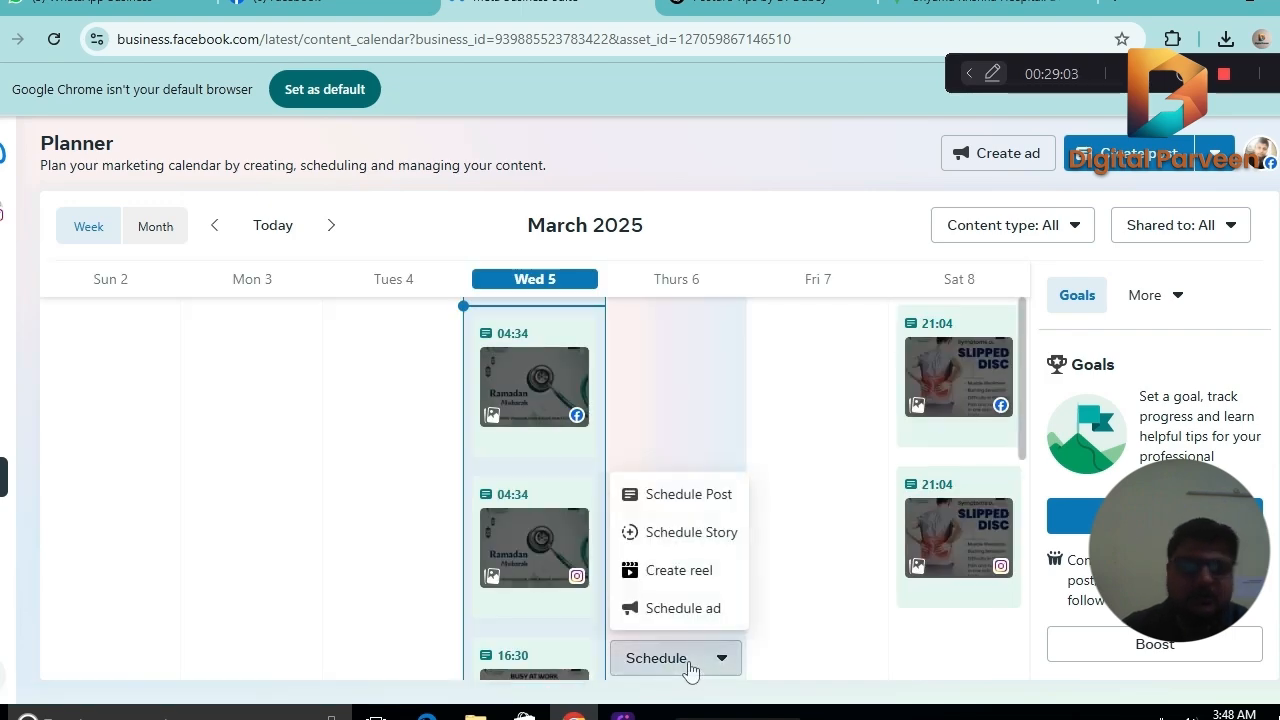
click(700, 494)
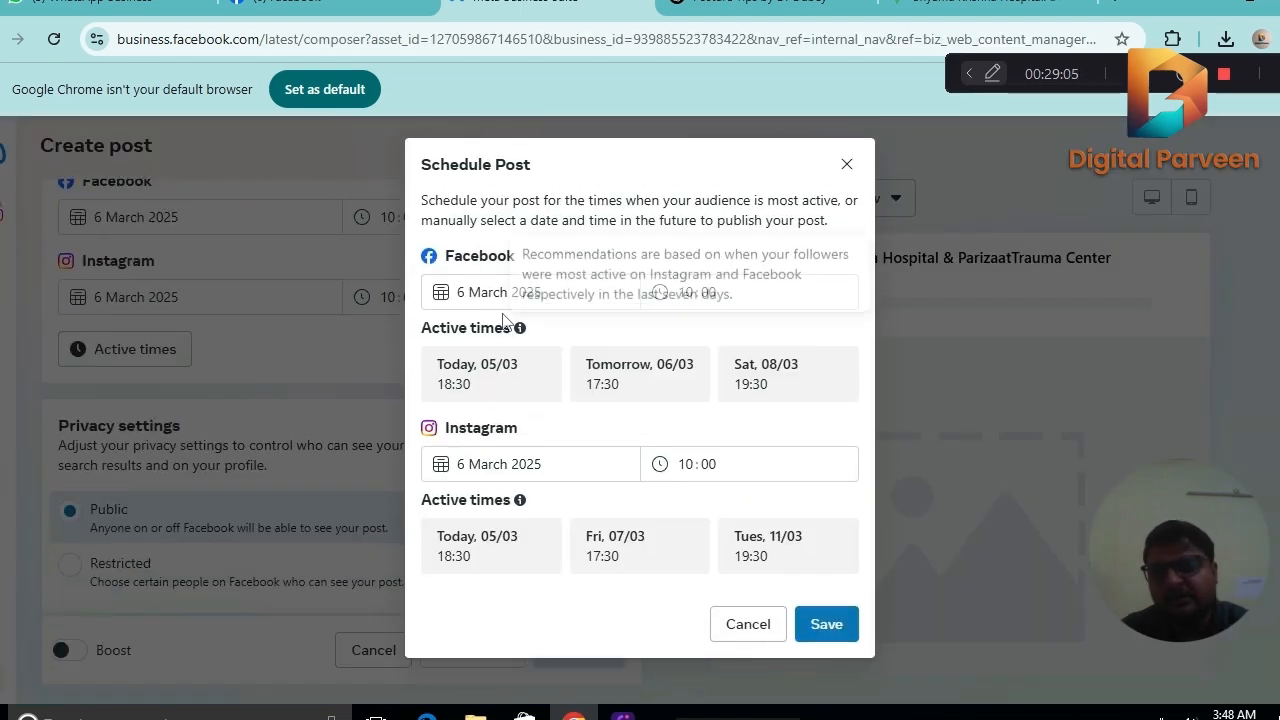
click(845, 164)
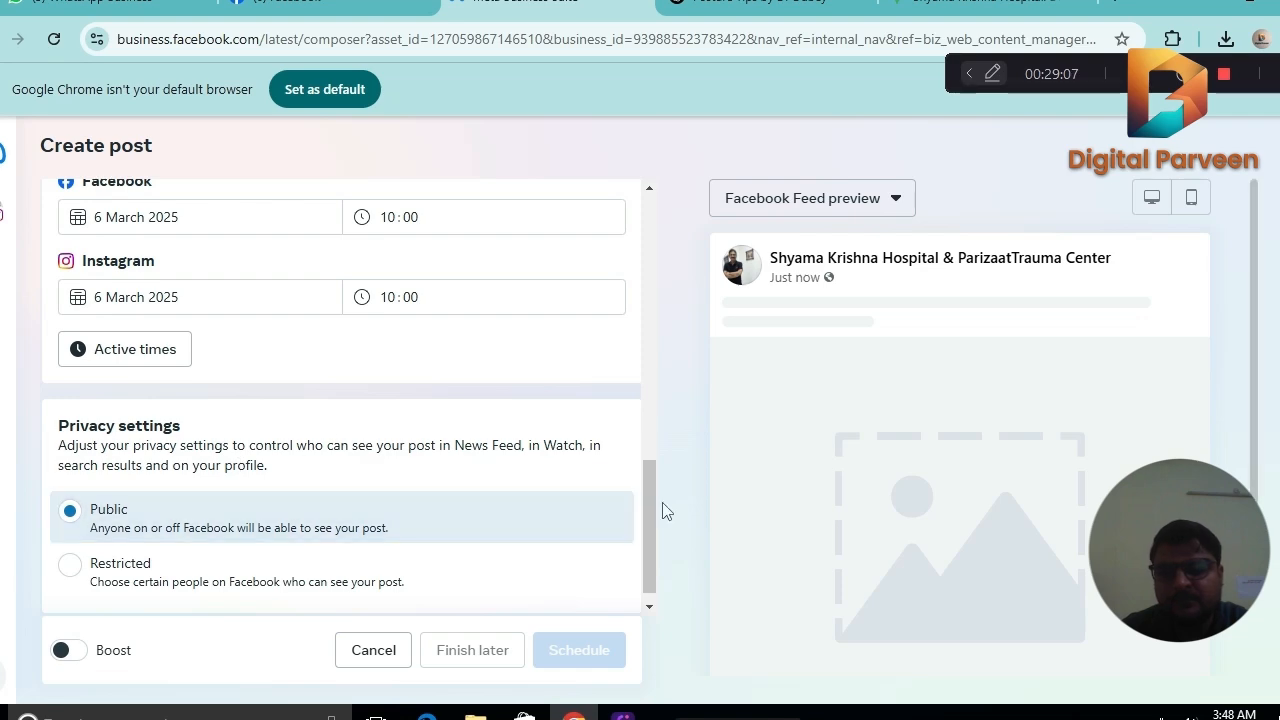
Add the total knee replacement surgery picture "WhatsApp Image 2025-03-04 at 22.15.07" from the Downloads folder to the post.
drag(652, 510, 654, 279)
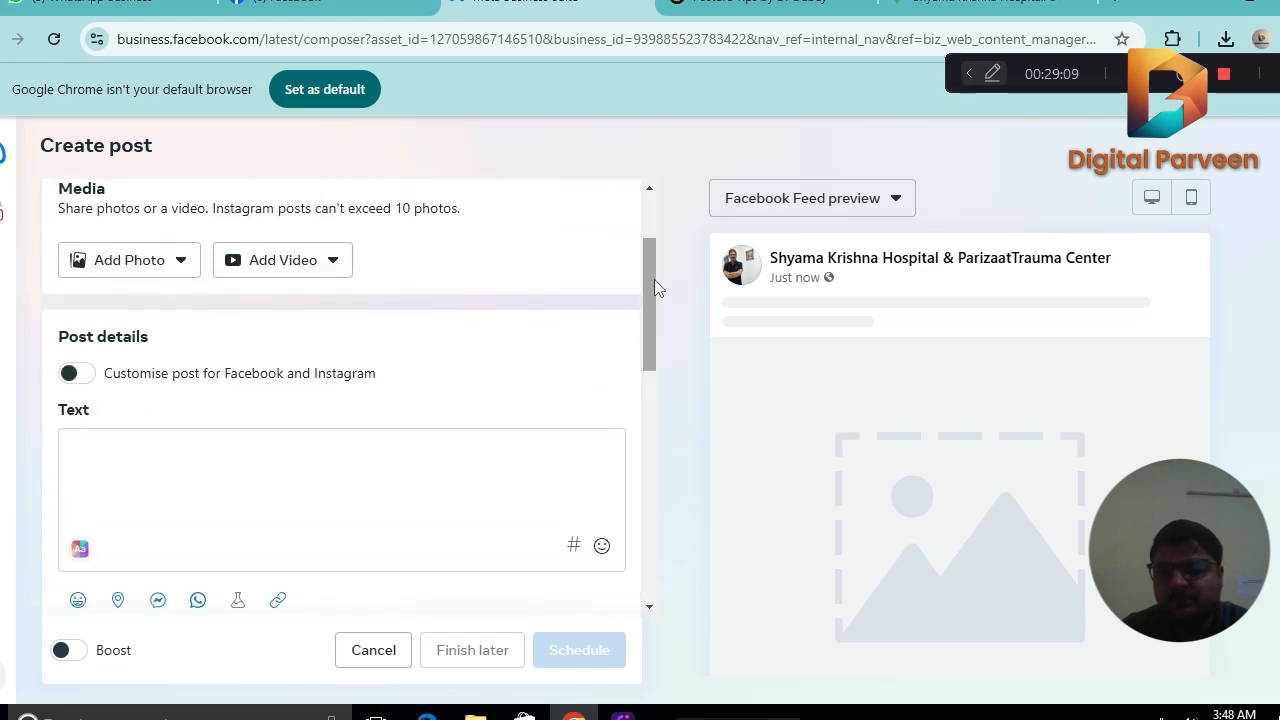
click(158, 268)
click(180, 306)
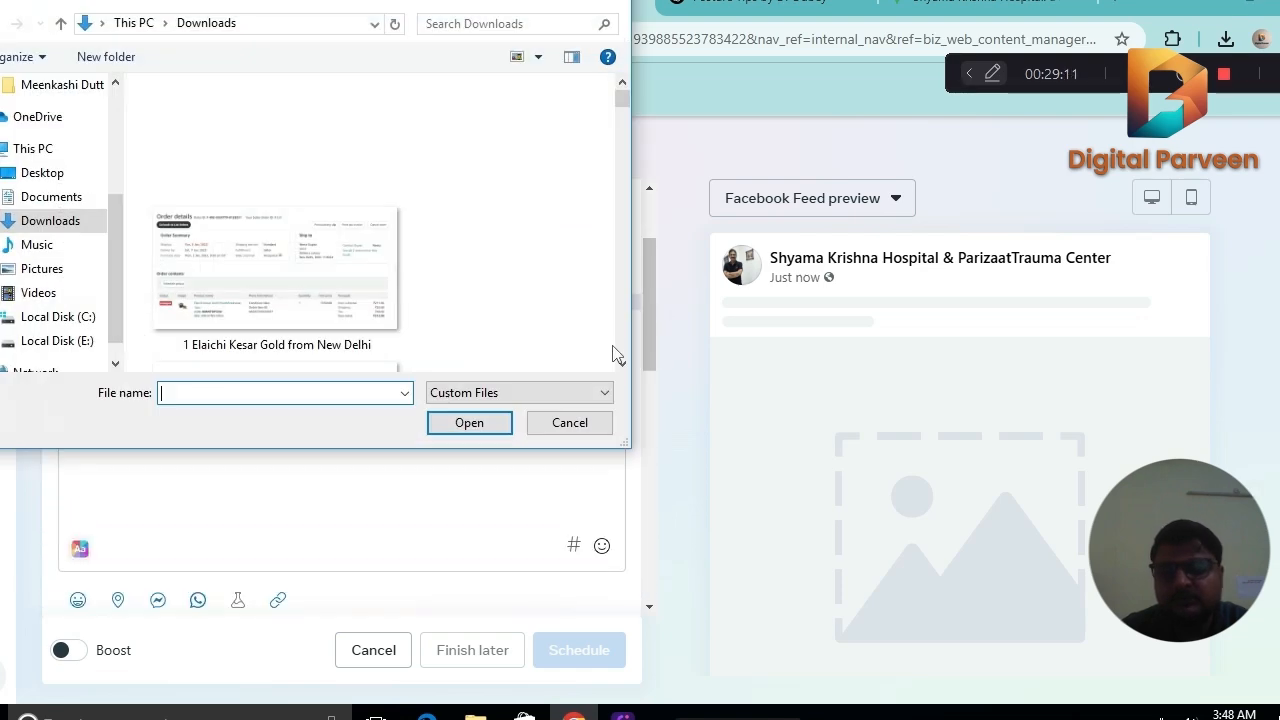
scroll(620, 364, down, 15)
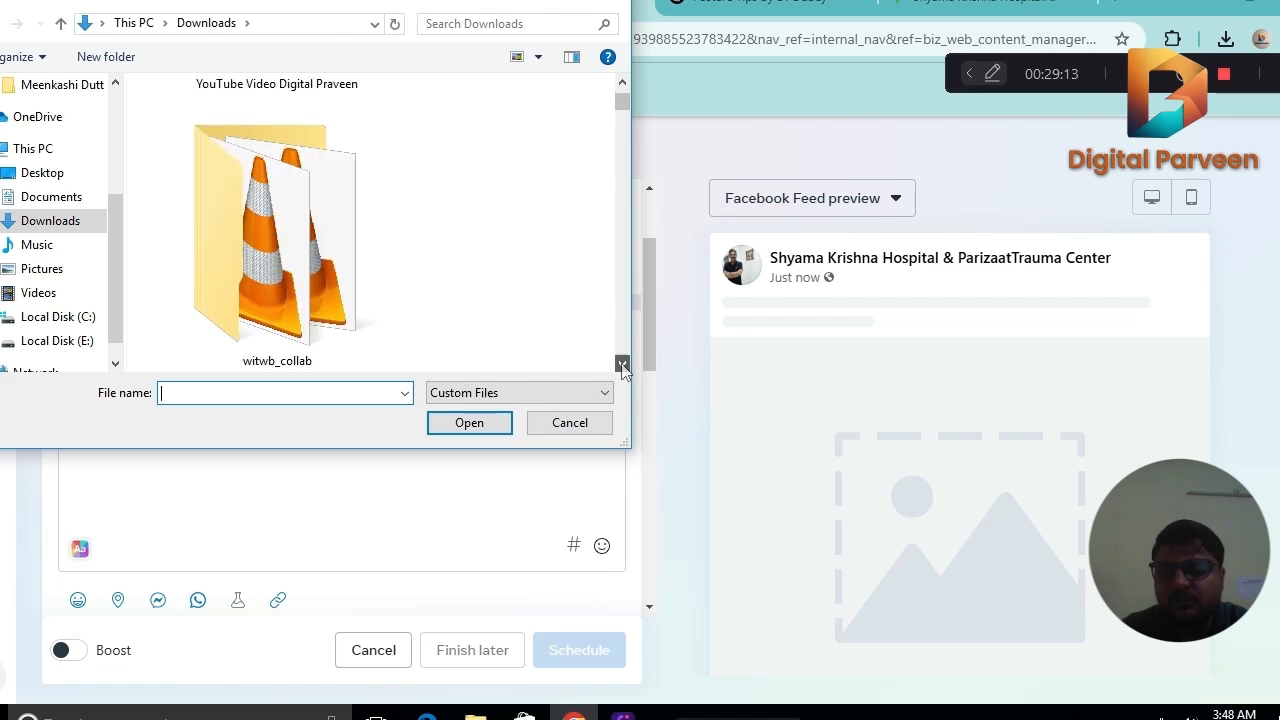
scroll(622, 367, down, 6)
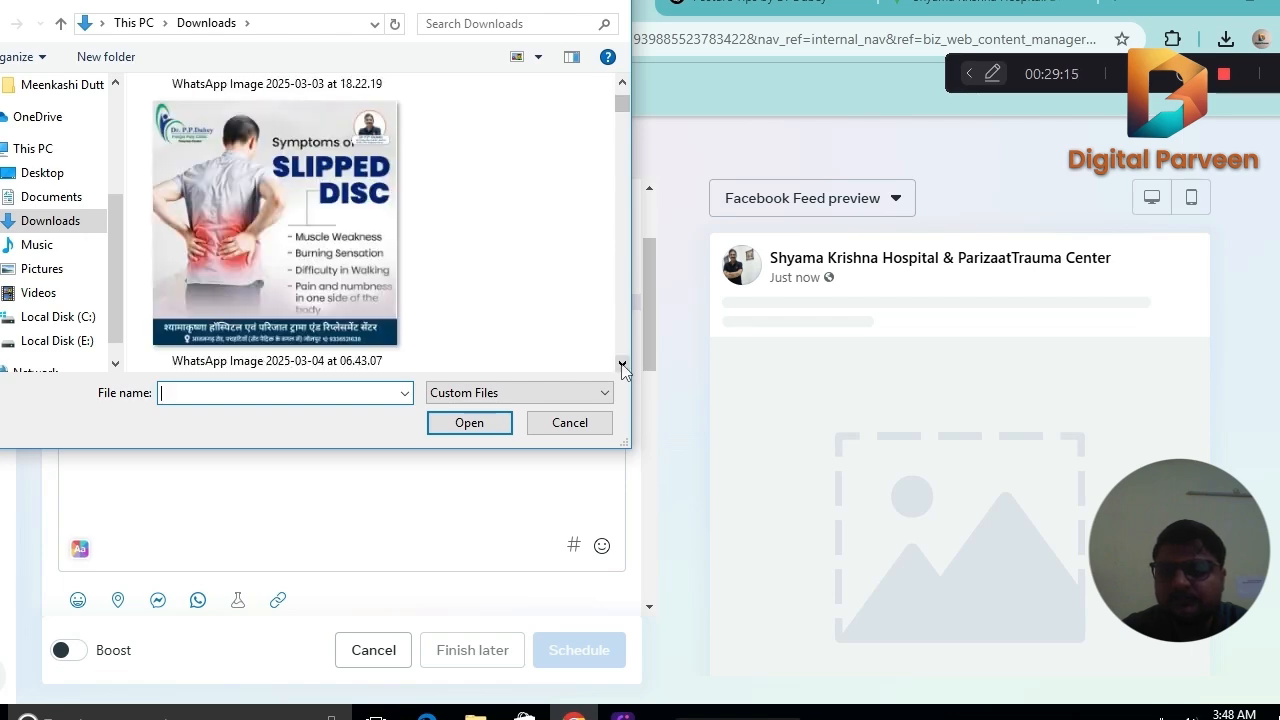
scroll(622, 368, down, 2)
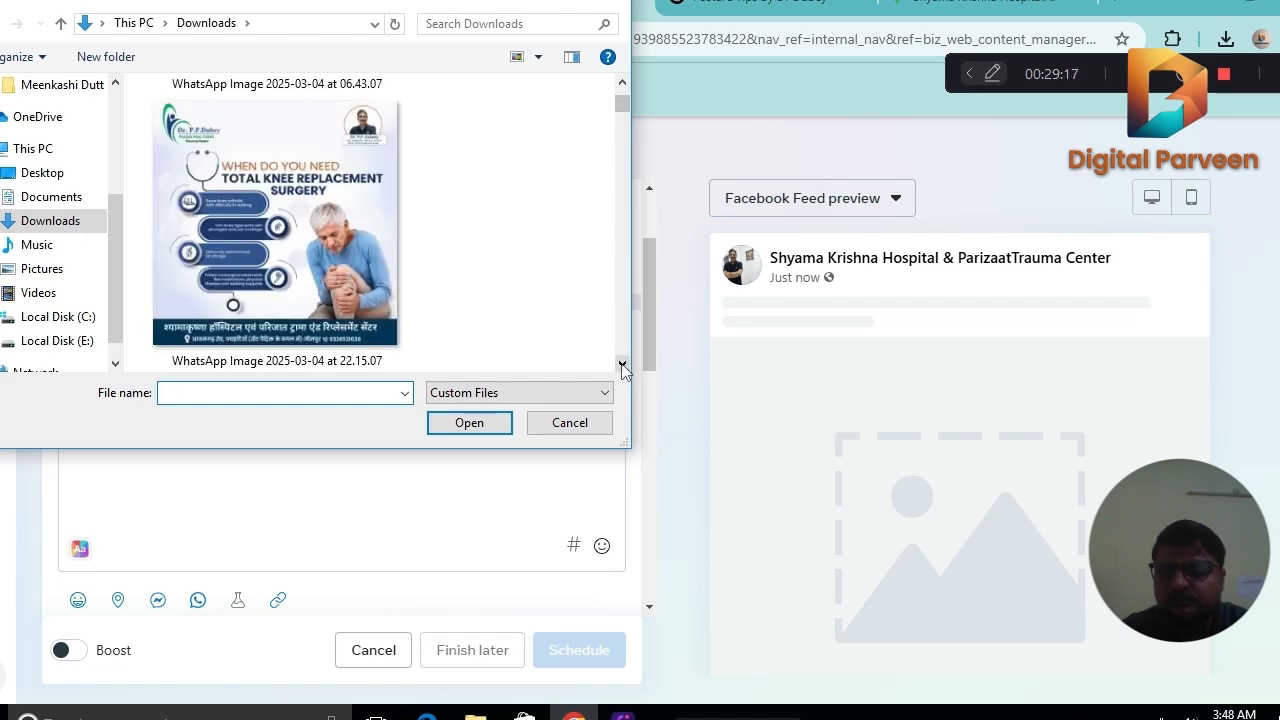
double_click(315, 244)
drag(640, 249, 651, 327)
Switch to ChatGPT and send the prompt "pls provide caption on Knee Replacement".
click(745, 3)
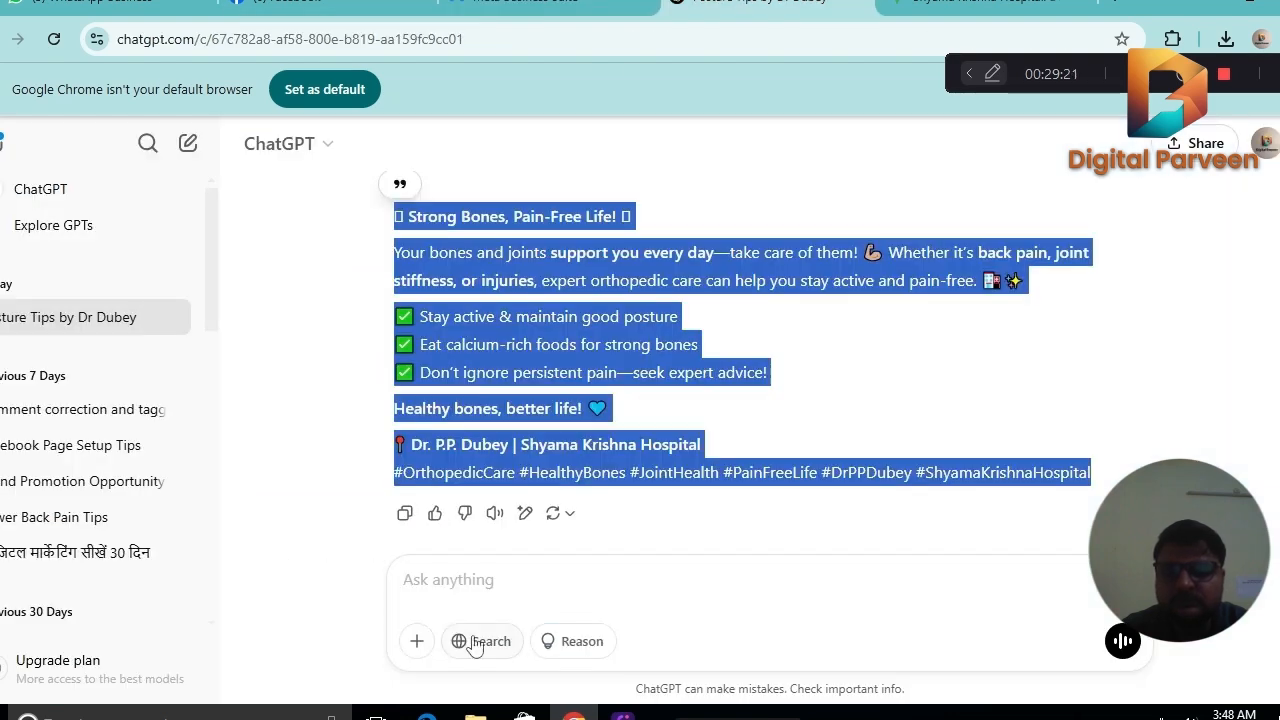
click(475, 575)
text(pls )
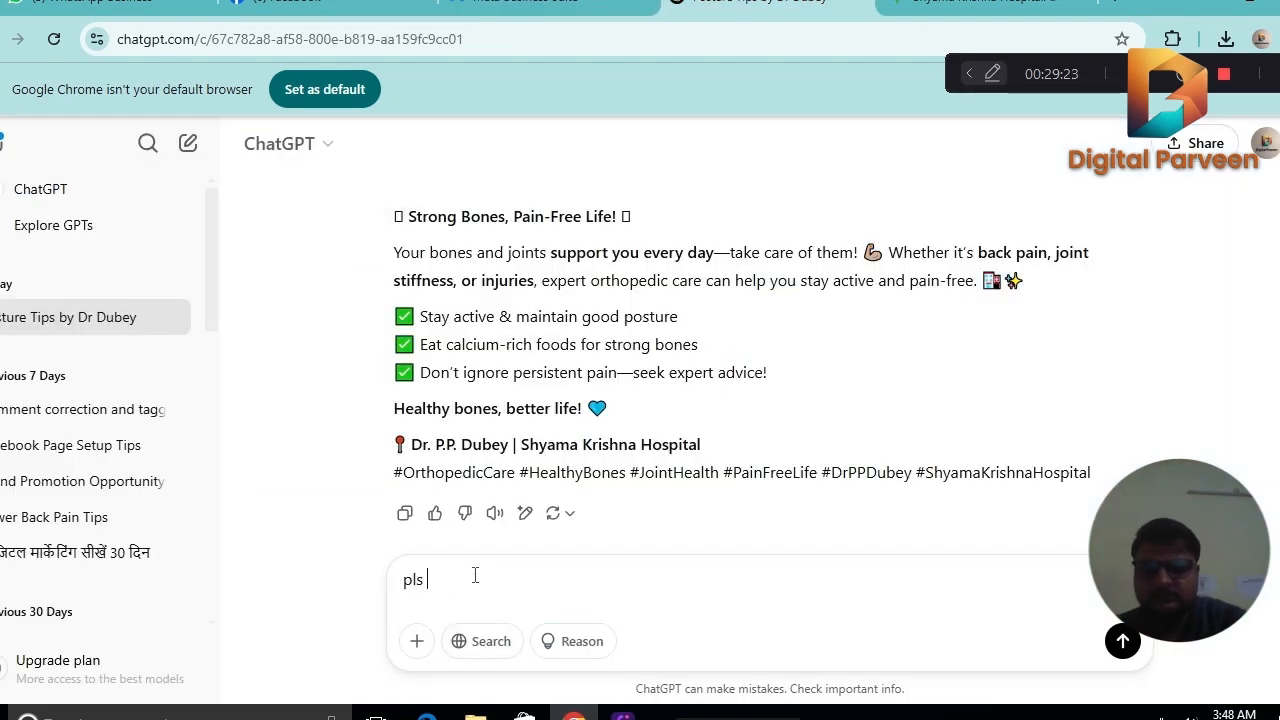
text(provide captio)
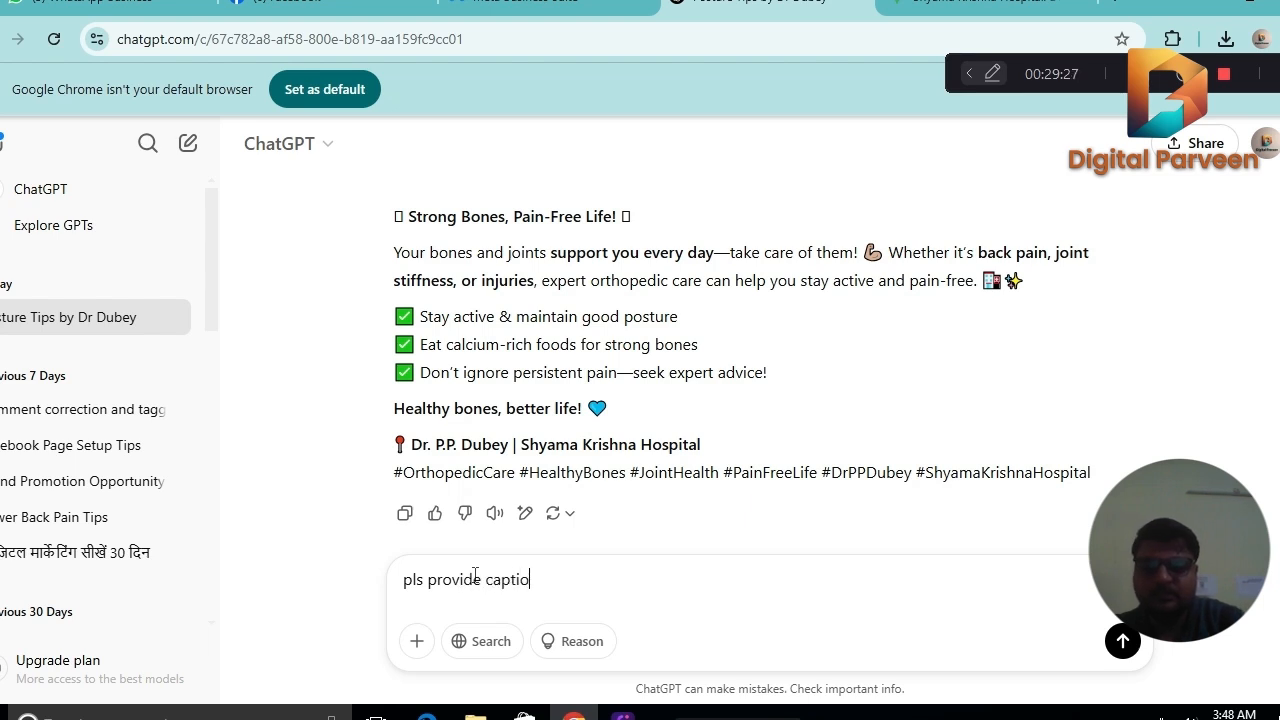
text(n on)
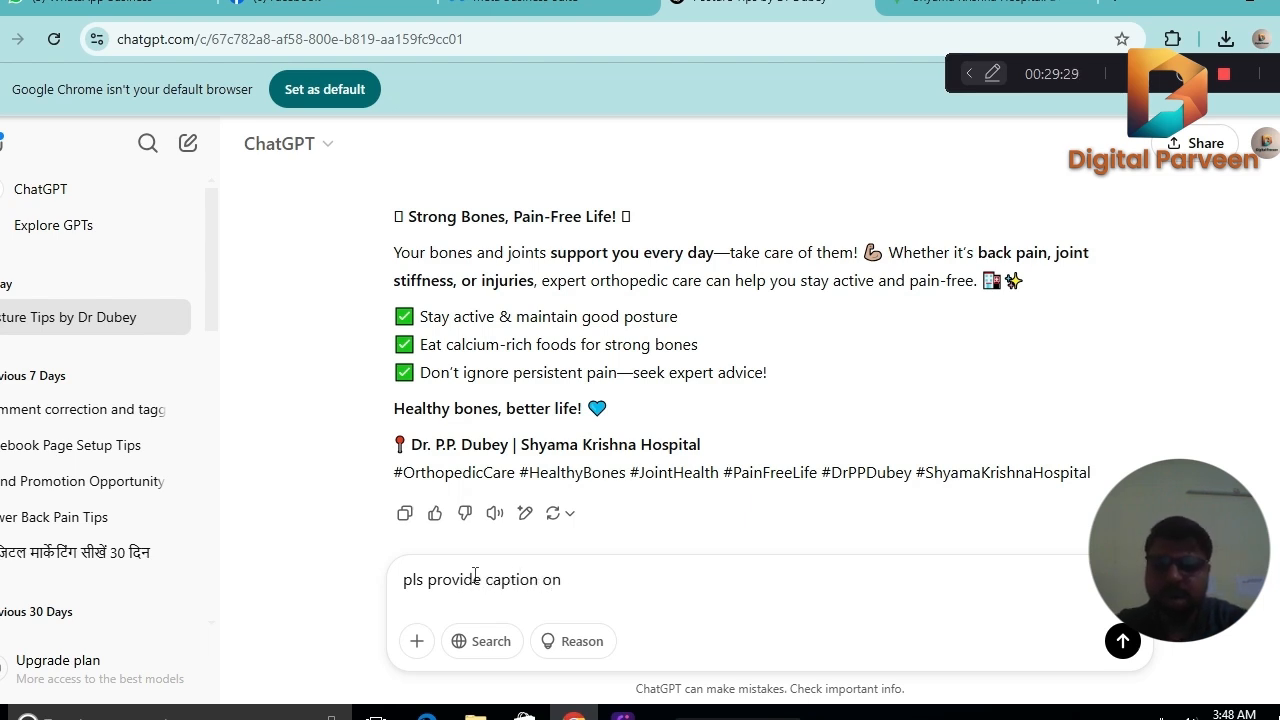
text( Knee Re)
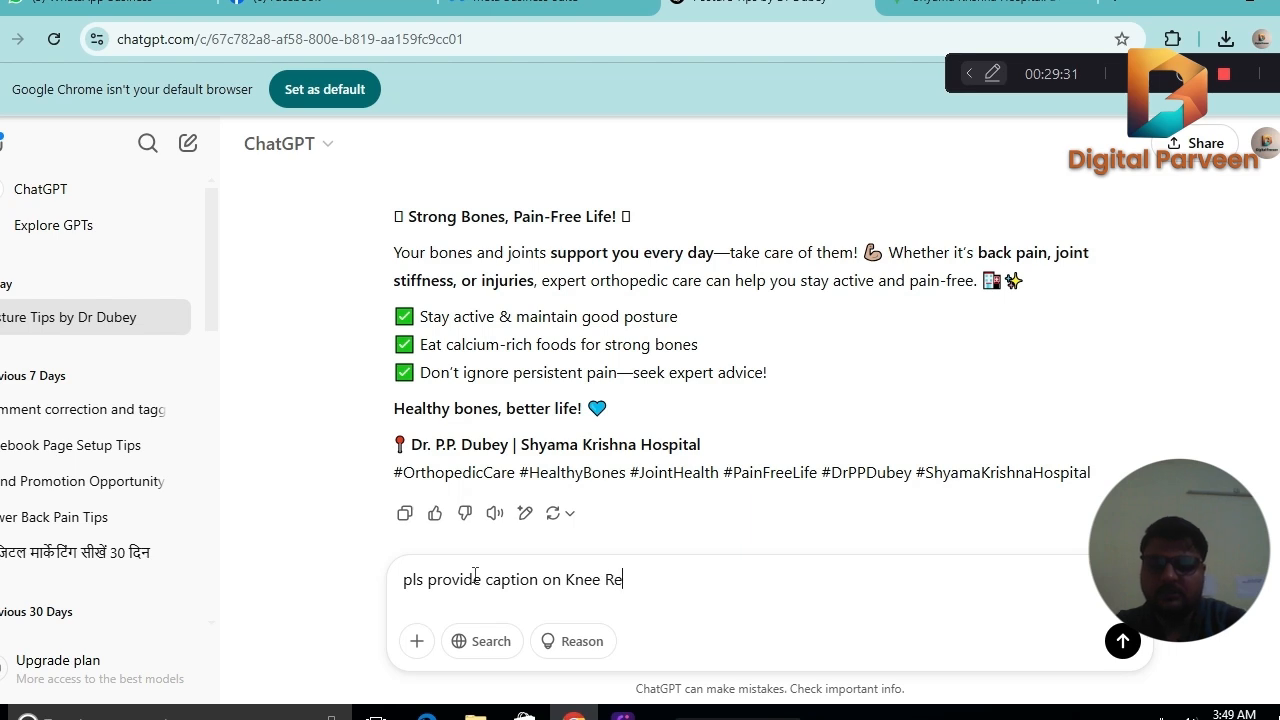
text(pkace)
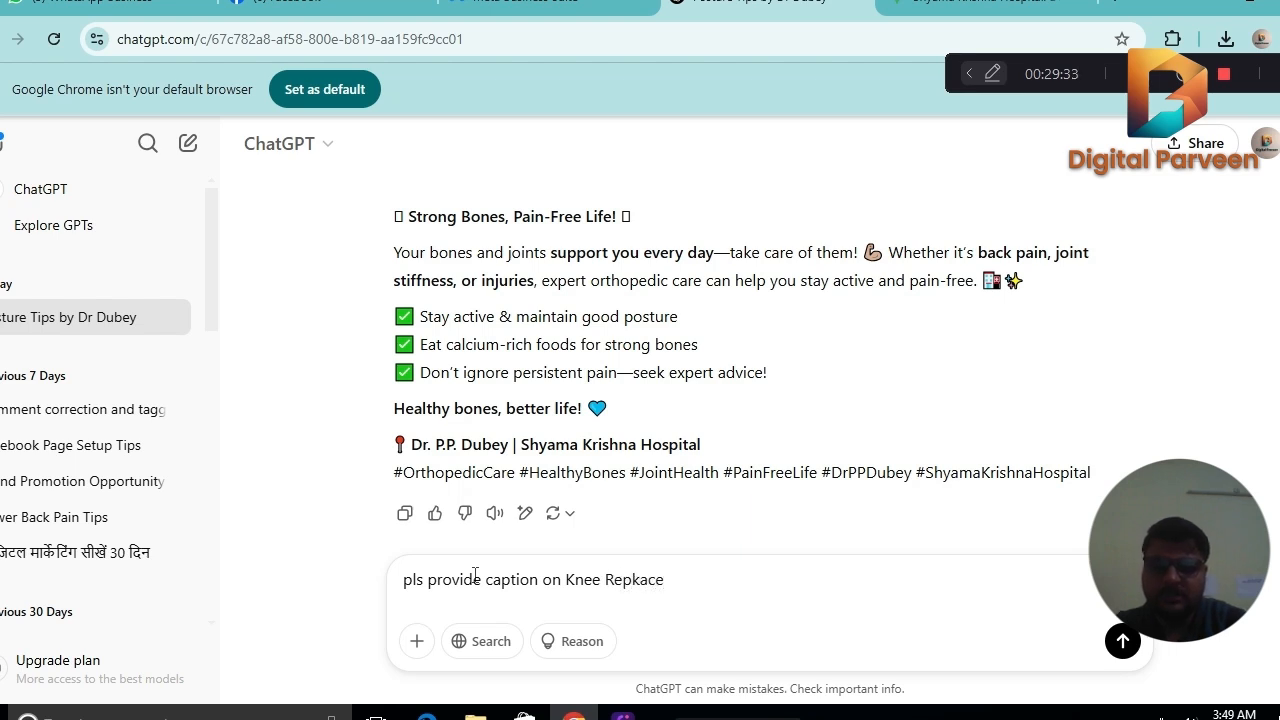
key(BackSpace)
key(BackSpace)
key(BackSpace)
key(BackSpace)
text(la)
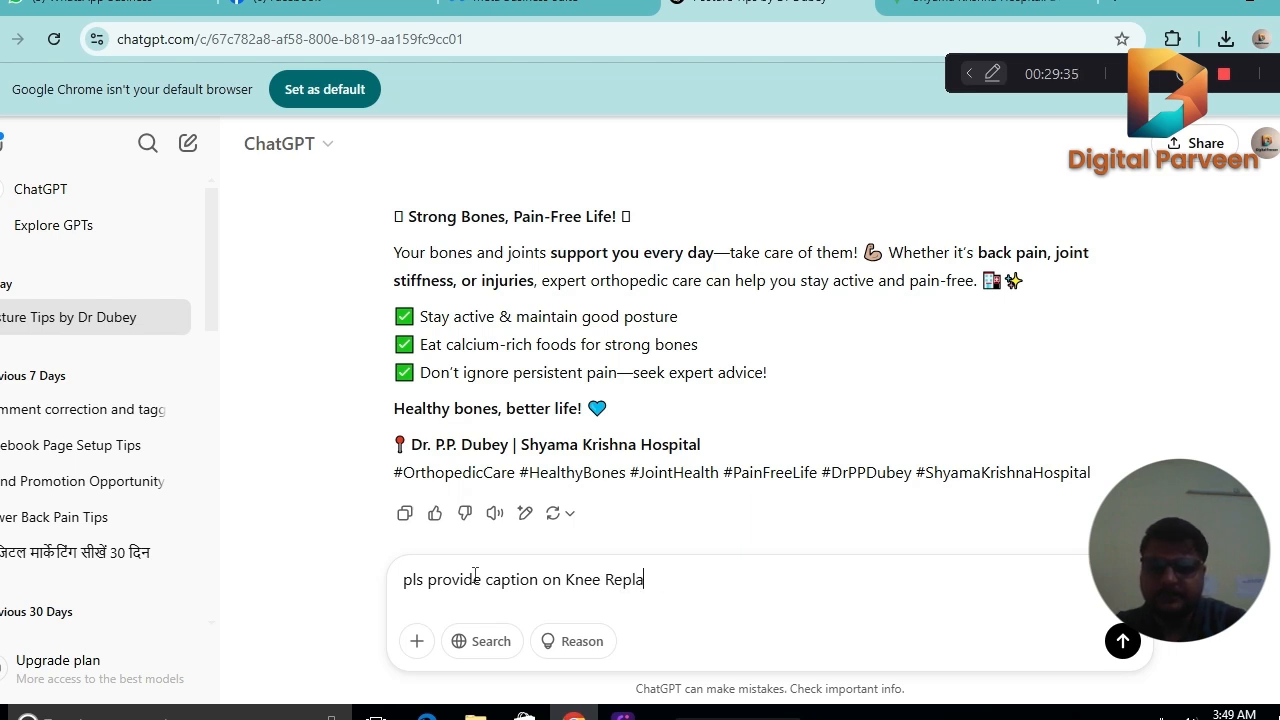
text(cement)
key(Return)
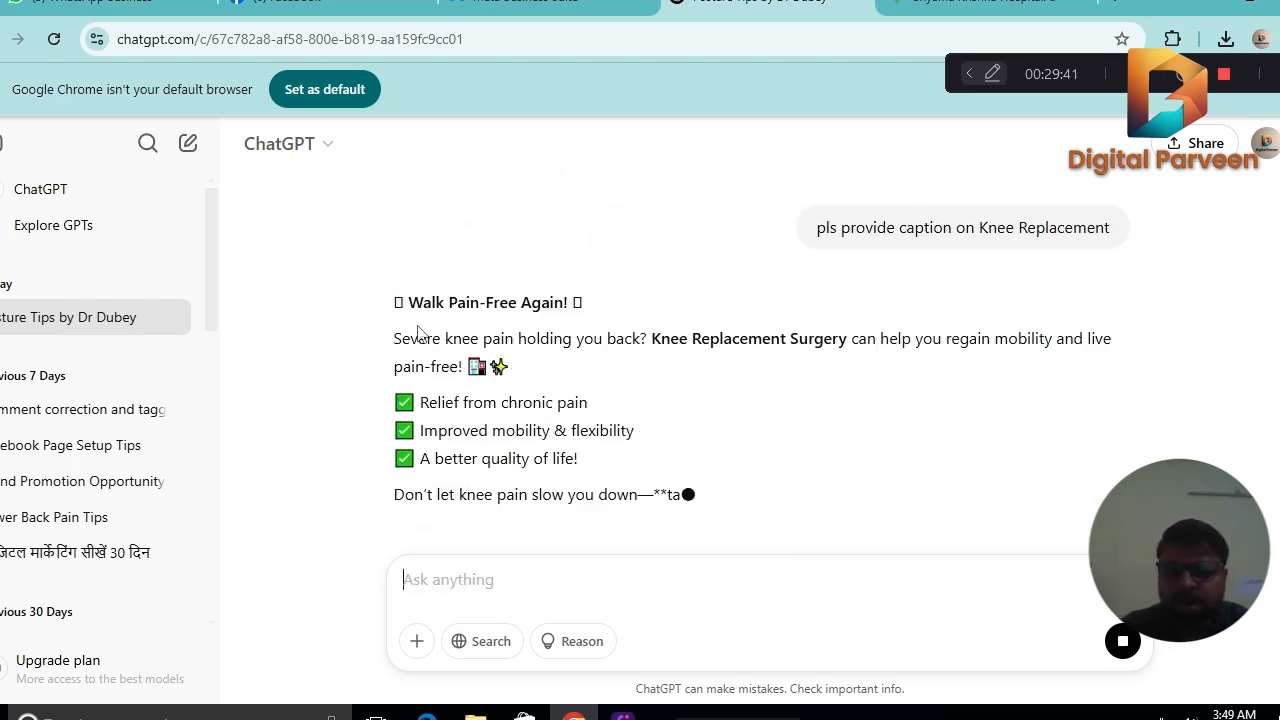
Copy the whole generated knee replacement caption with its hashtags and paste it into the post text in Meta Business Suite.
drag(394, 298, 716, 540)
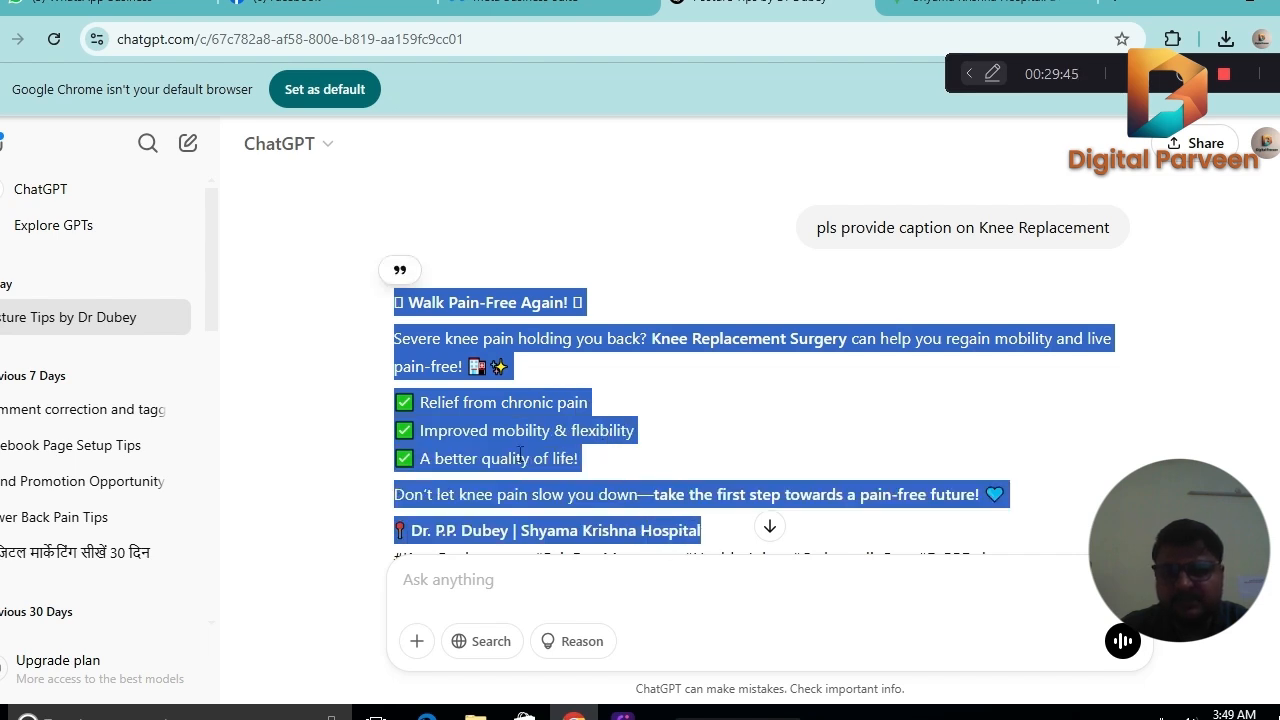
click(445, 362)
drag(397, 310, 600, 434)
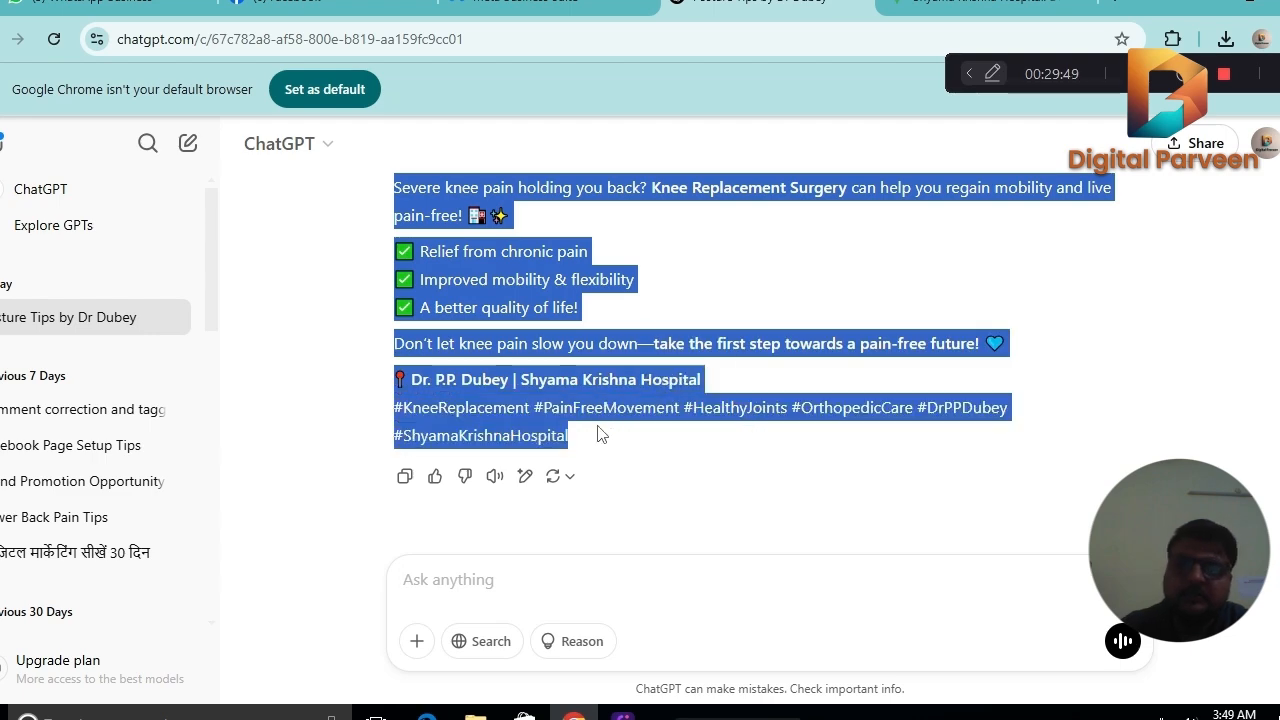
right_click(546, 418)
click(574, 436)
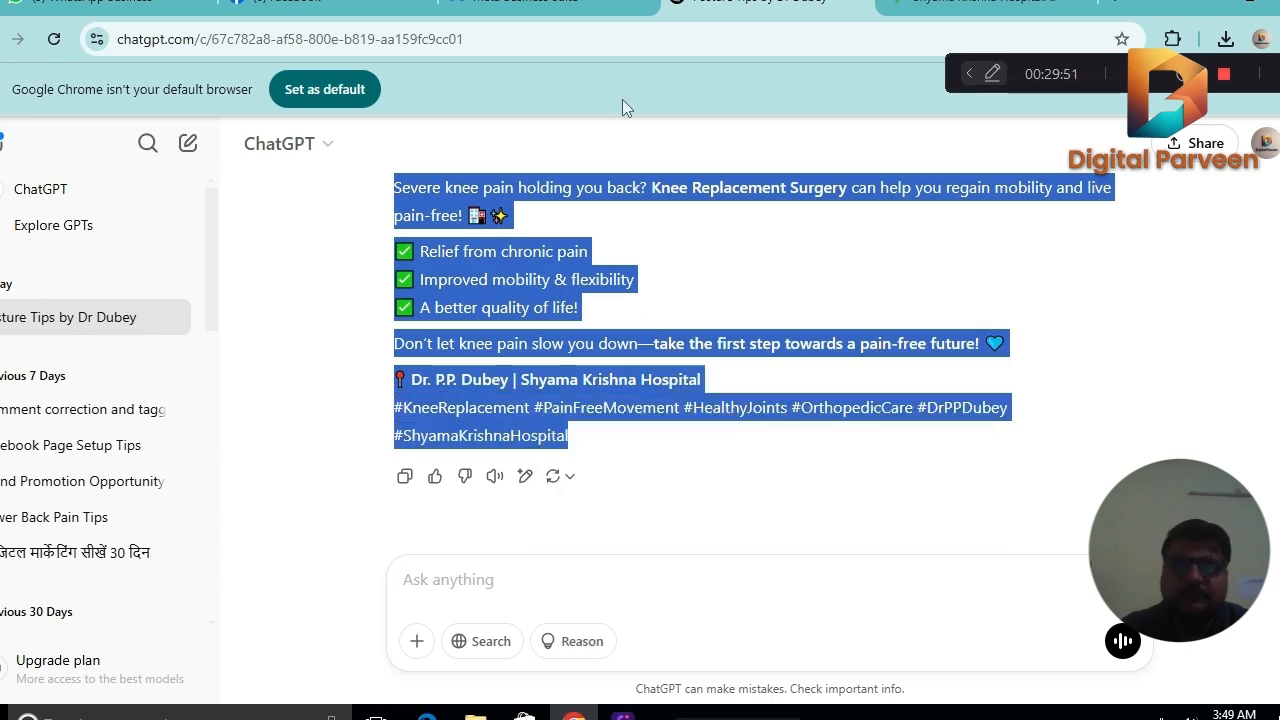
click(550, 3)
click(311, 310)
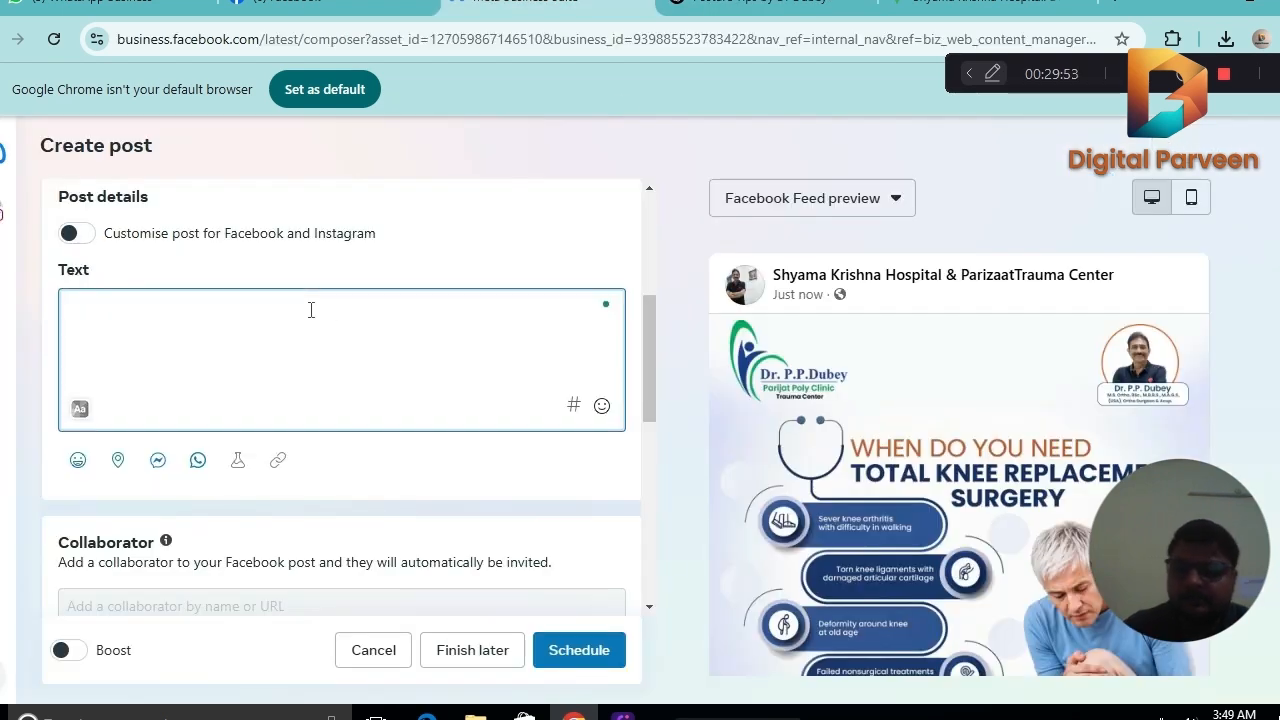
key(ctrl+v)
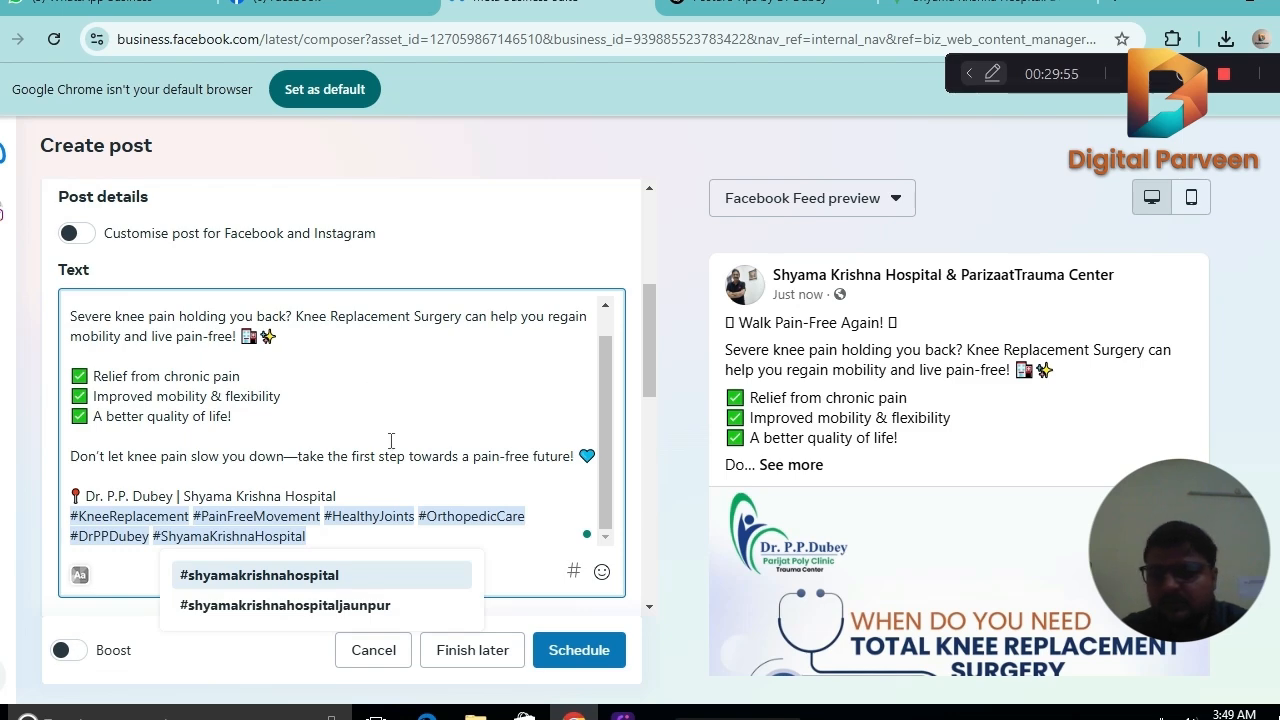
Insert three line breaks between the doctor and hospital line and the hashtags in the caption.
click(369, 493)
key(Return)
key(Return)
key(Return)
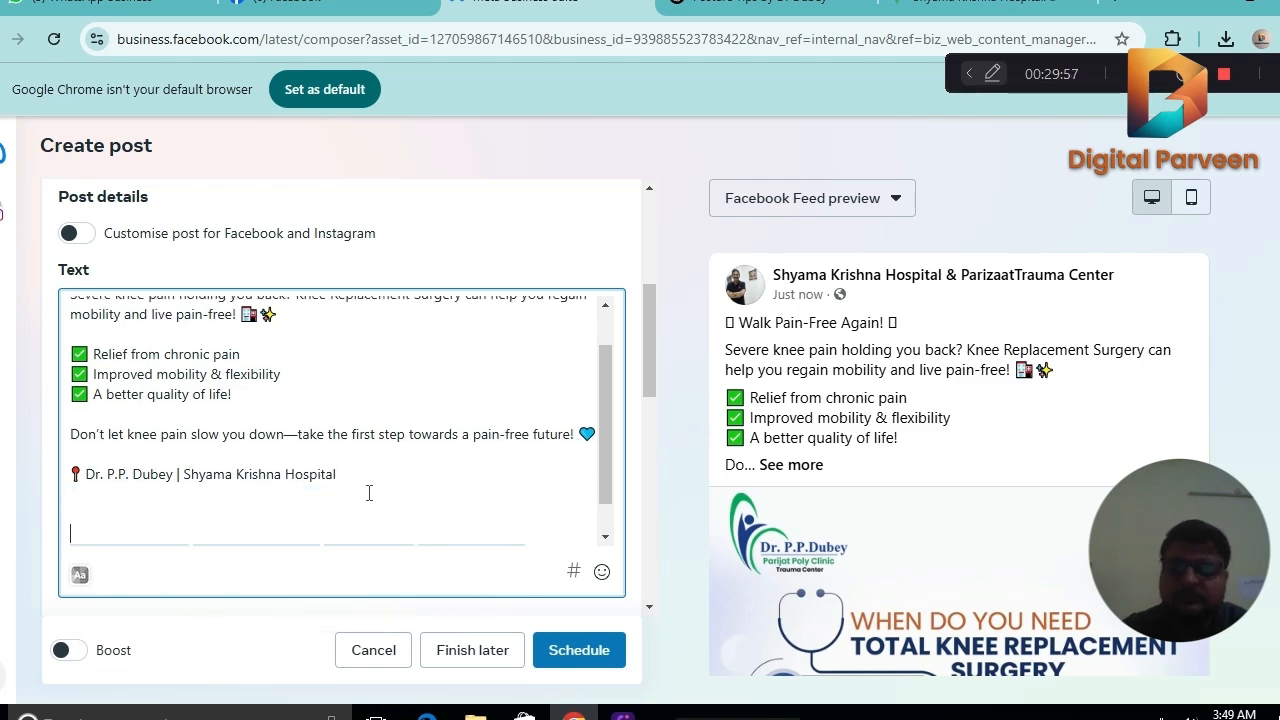
Copy the selected Hindi contact text with its hashtags from the hospital's Facebook page and paste it above the existing hashtags in the Meta Business Suite caption.
click(330, 3)
right_click(829, 396)
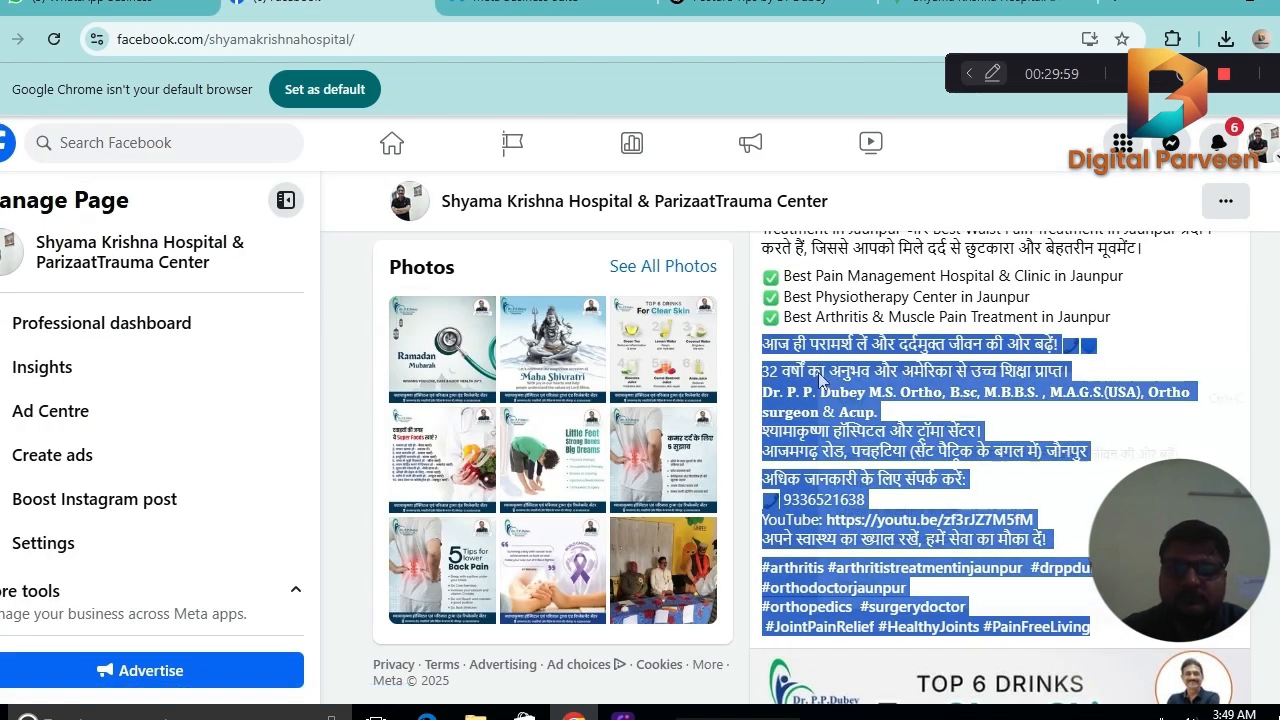
click(829, 396)
click(545, 5)
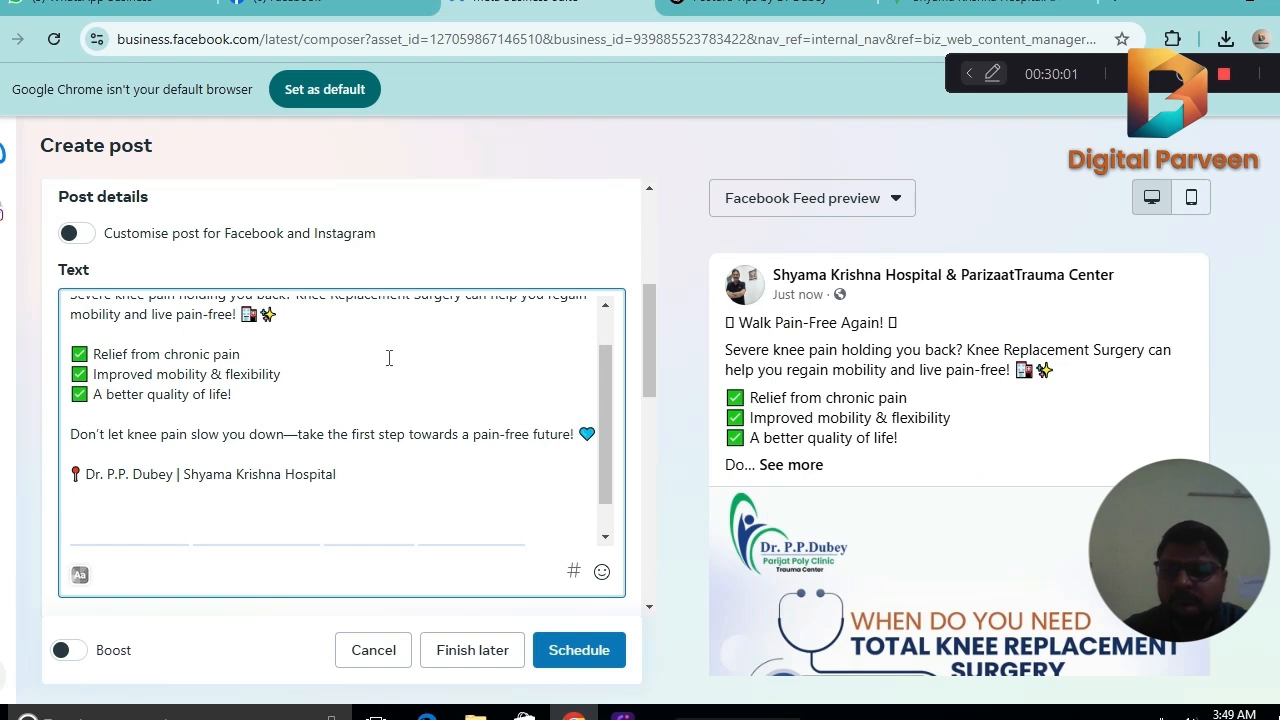
key(ctrl+v)
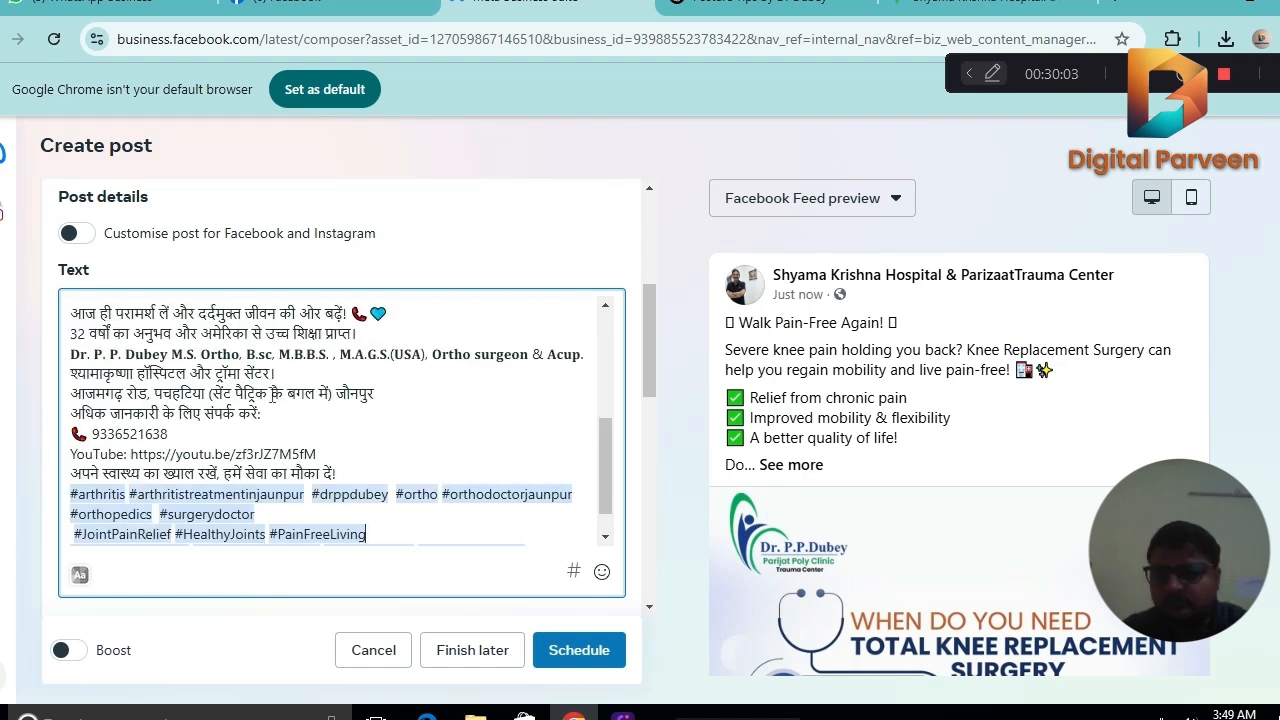
click(398, 394)
key(Return)
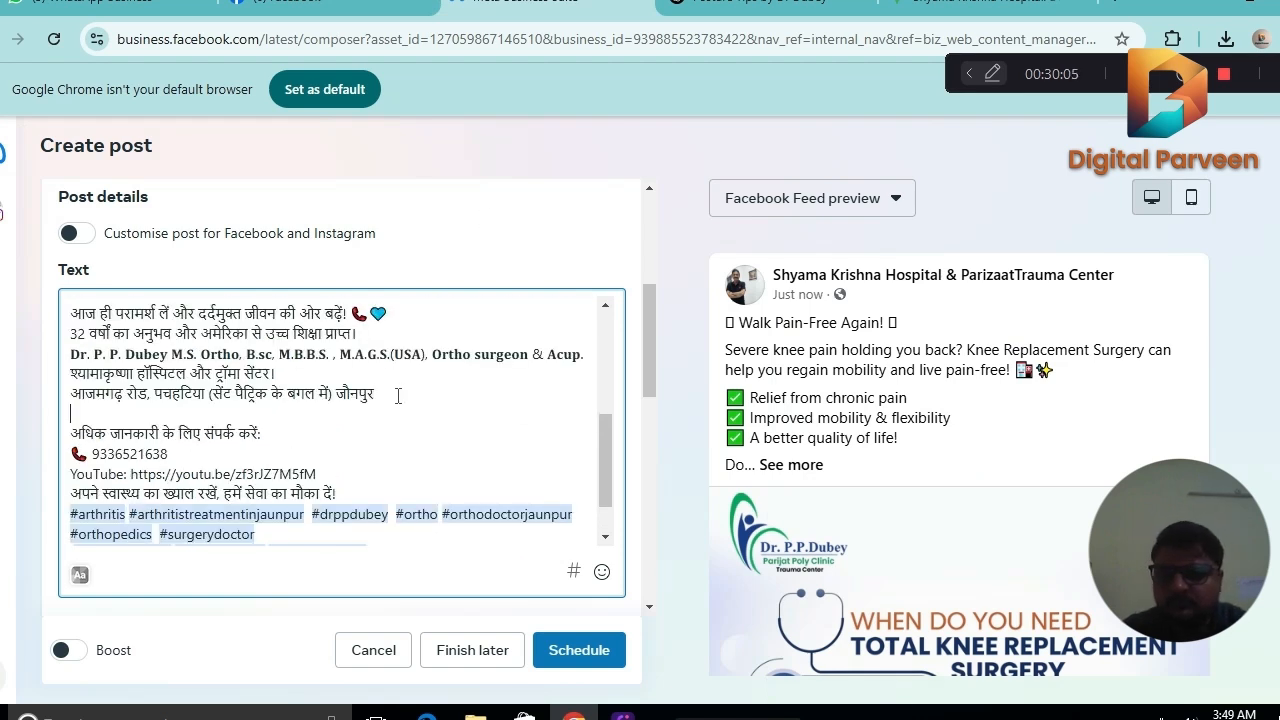
key(BackSpace)
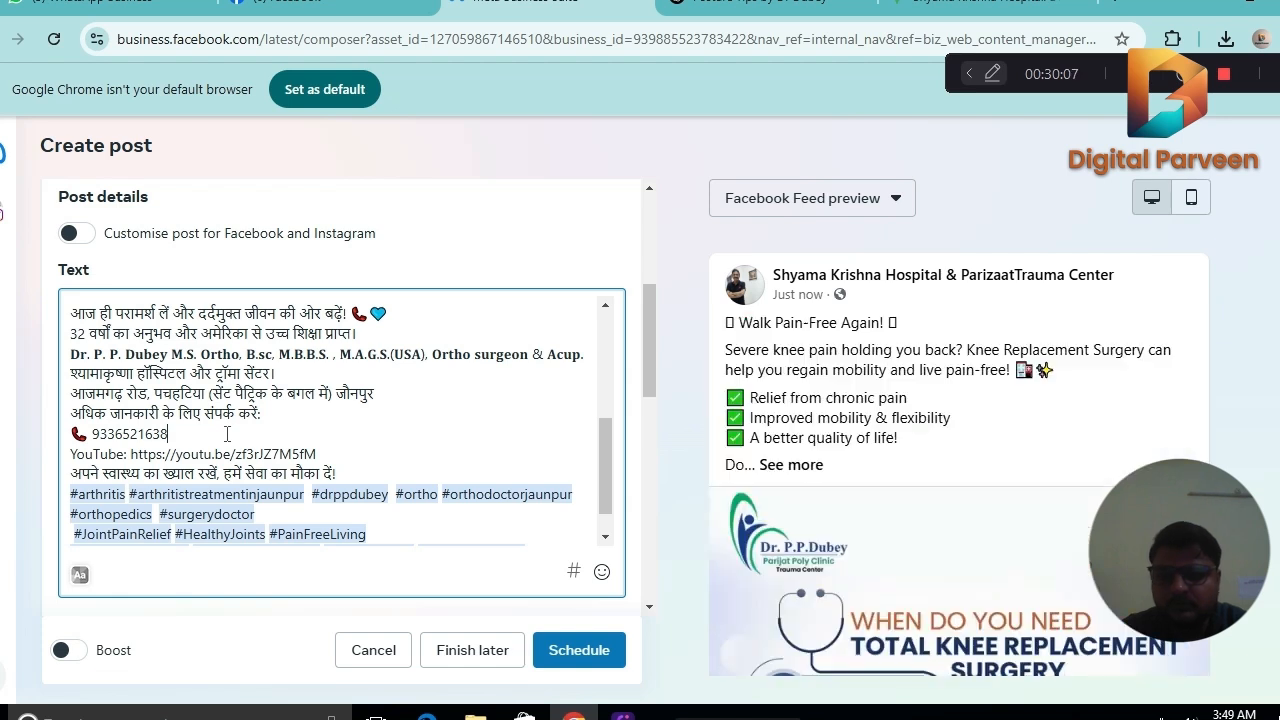
Insert blank lines after the phone number, the Hindi closing line, the 32 years' experience line, the Hindi consultation line and the doctor's credentials.
click(227, 434)
key(Return)
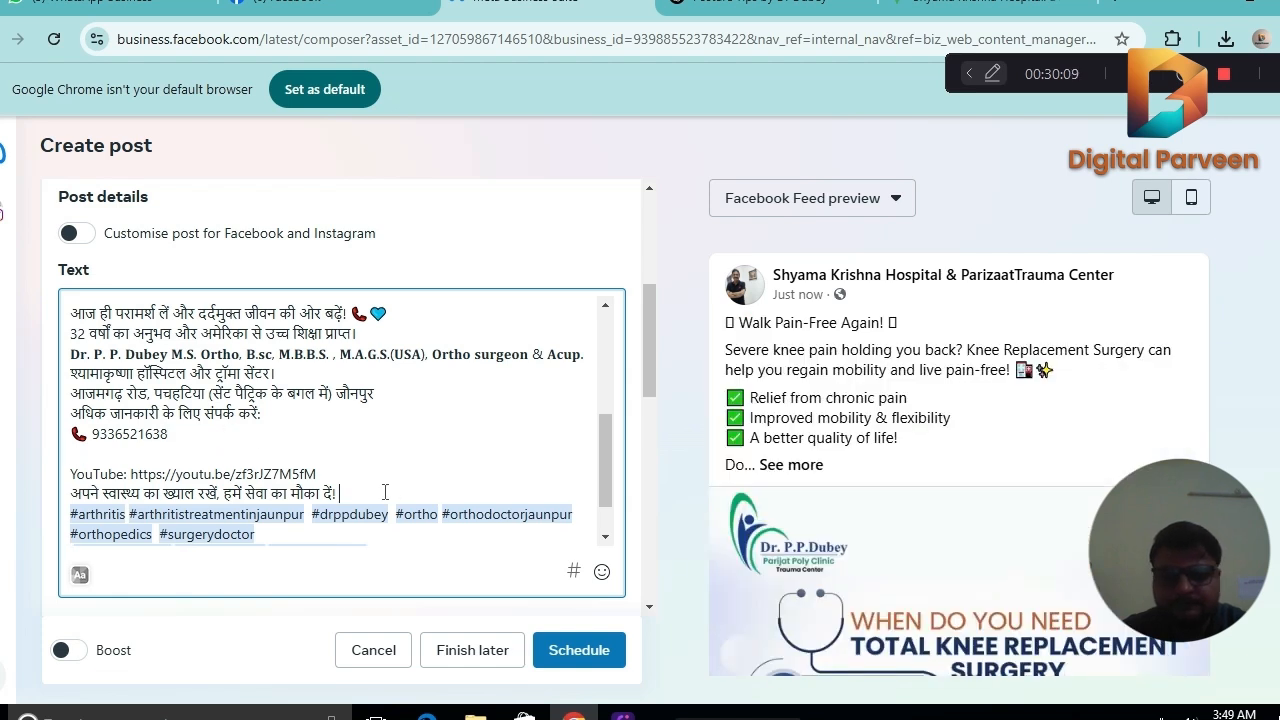
key(Return)
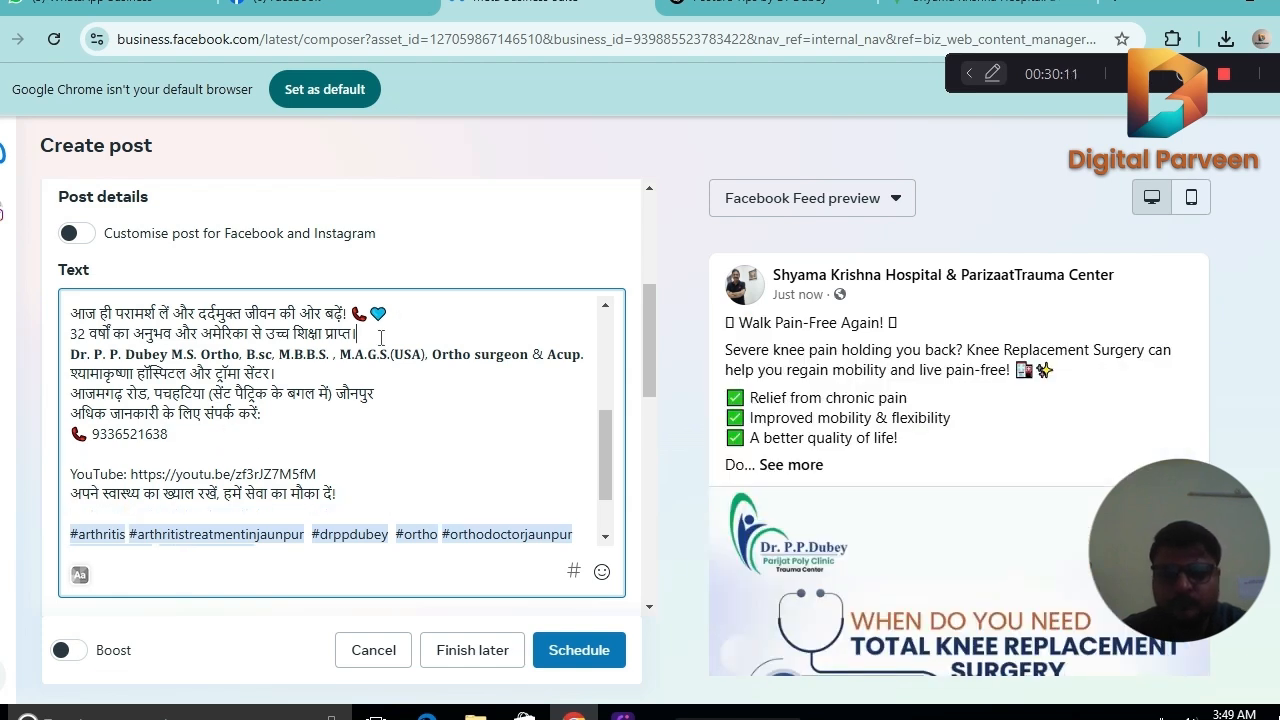
key(Return)
key(Return)
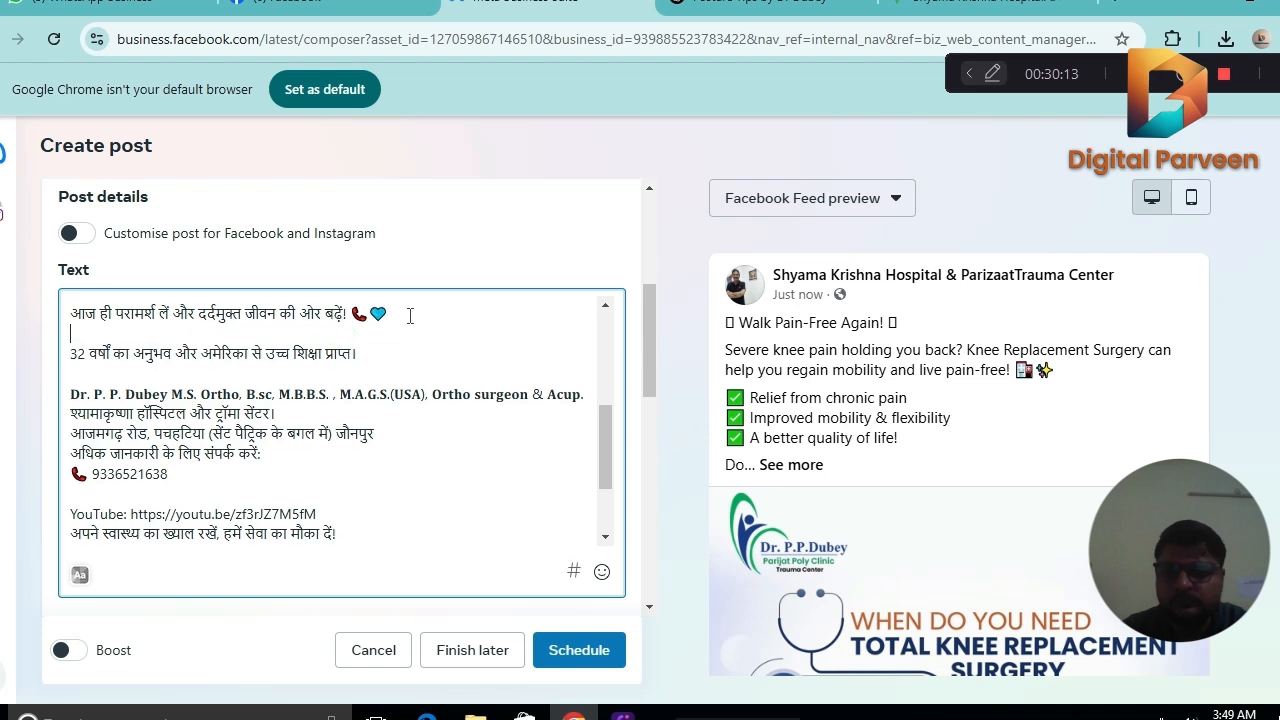
click(588, 395)
key(Return)
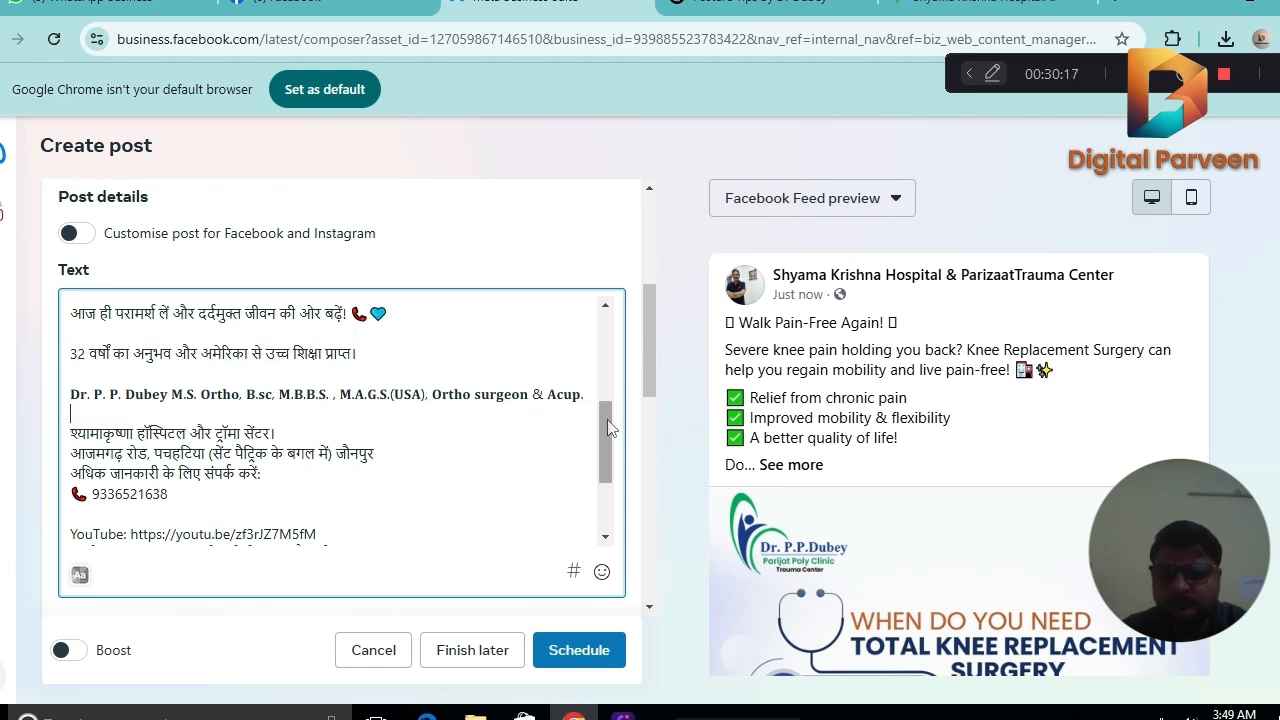
Copy the pin emoji from the doctor and hospital line and paste it on the empty line directly below.
scroll(607, 395, up, 1)
scroll(607, 395, up, 1)
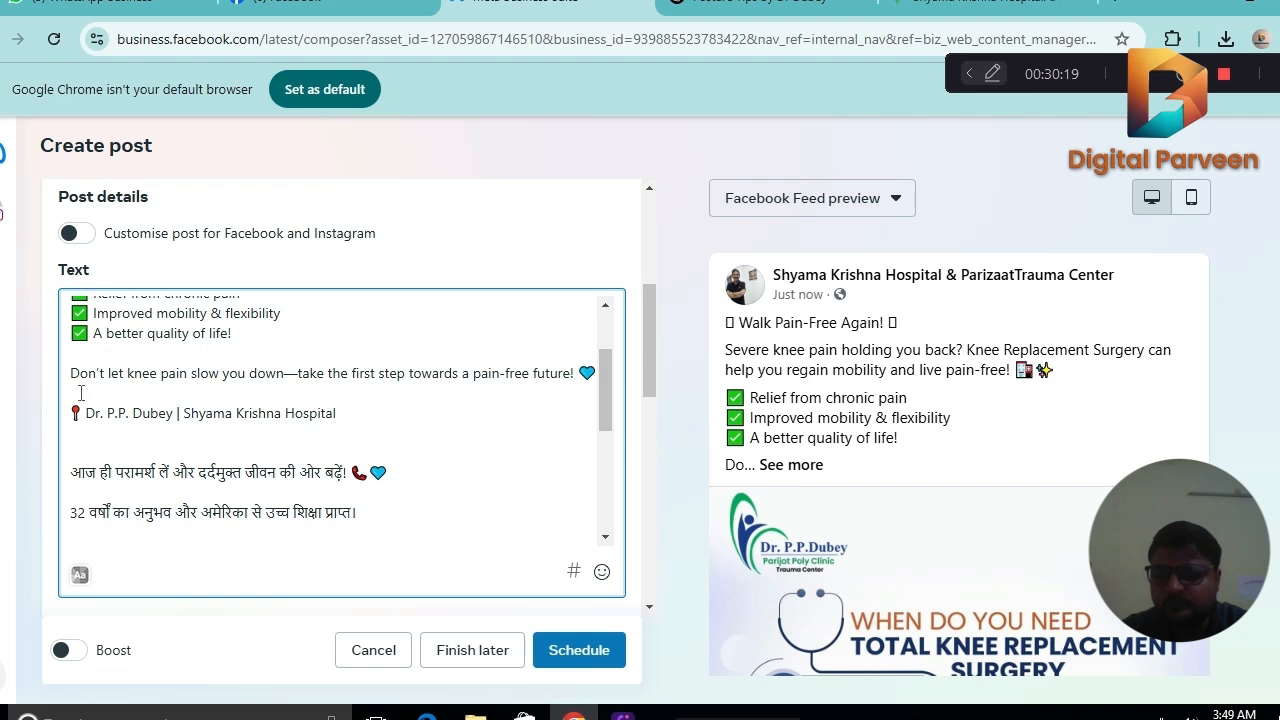
drag(84, 410, 71, 412)
key(ctrl+v)
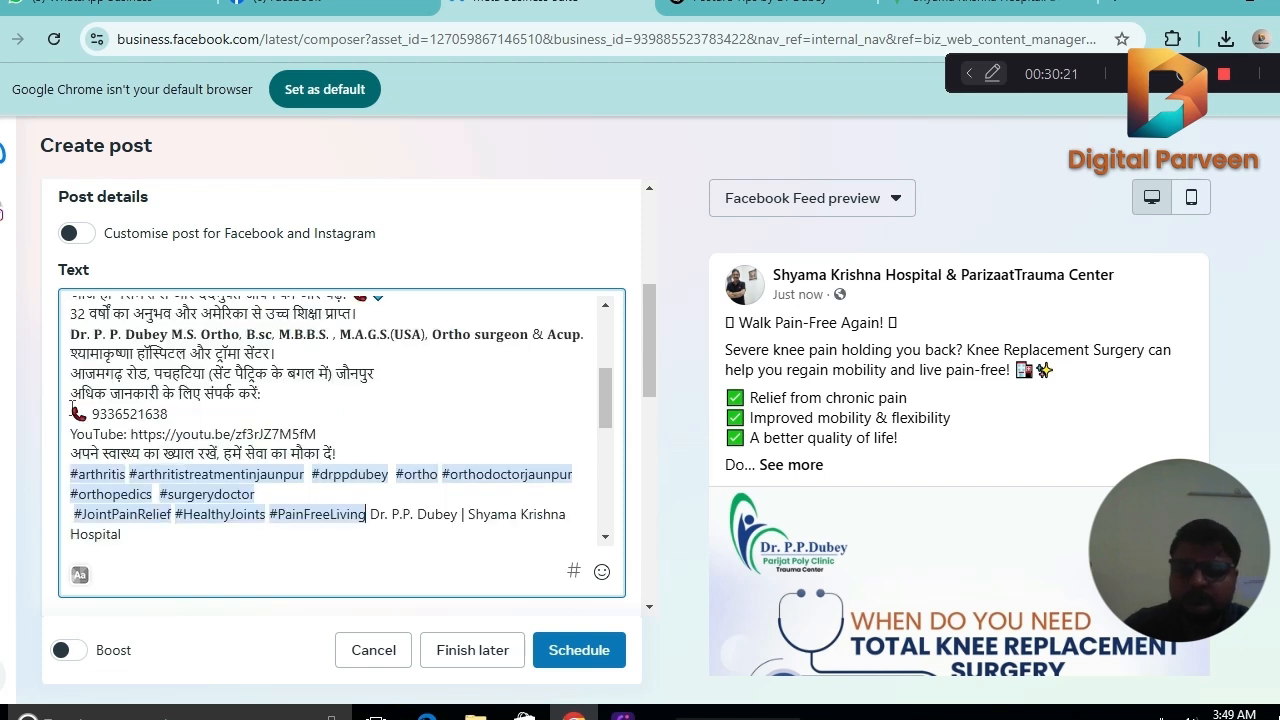
key(ctrl+z)
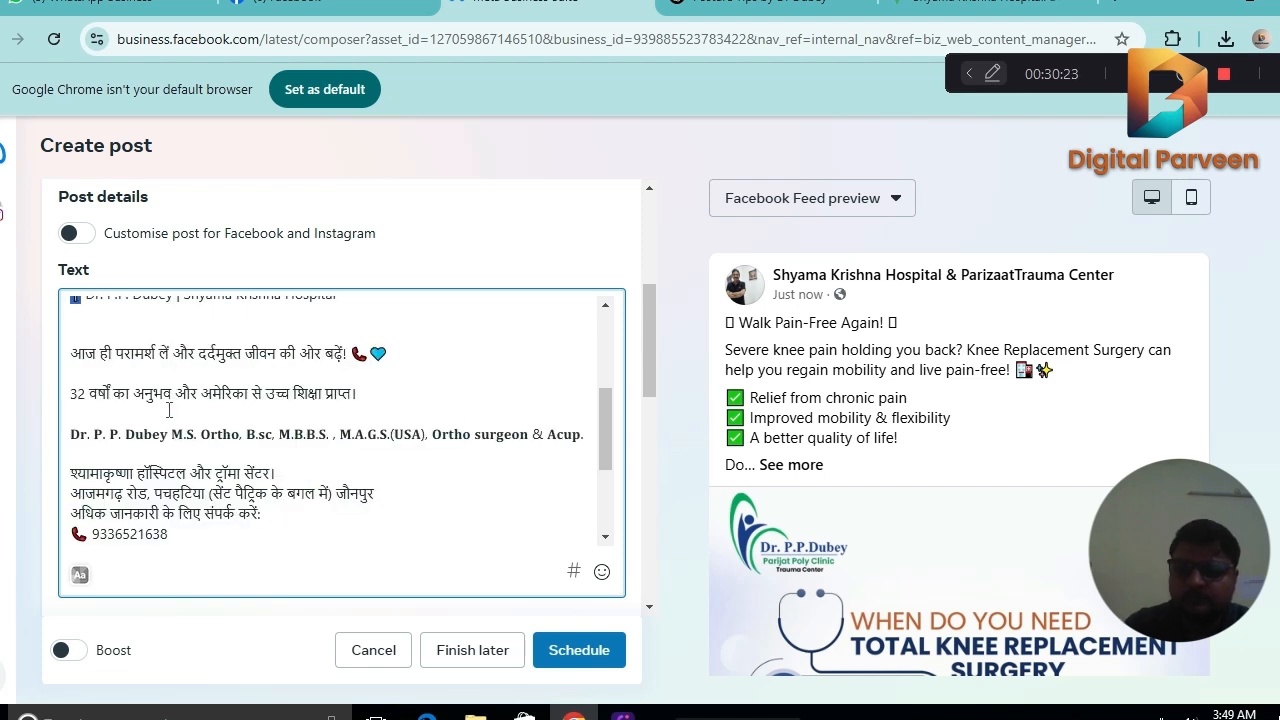
scroll(613, 428, up, 1)
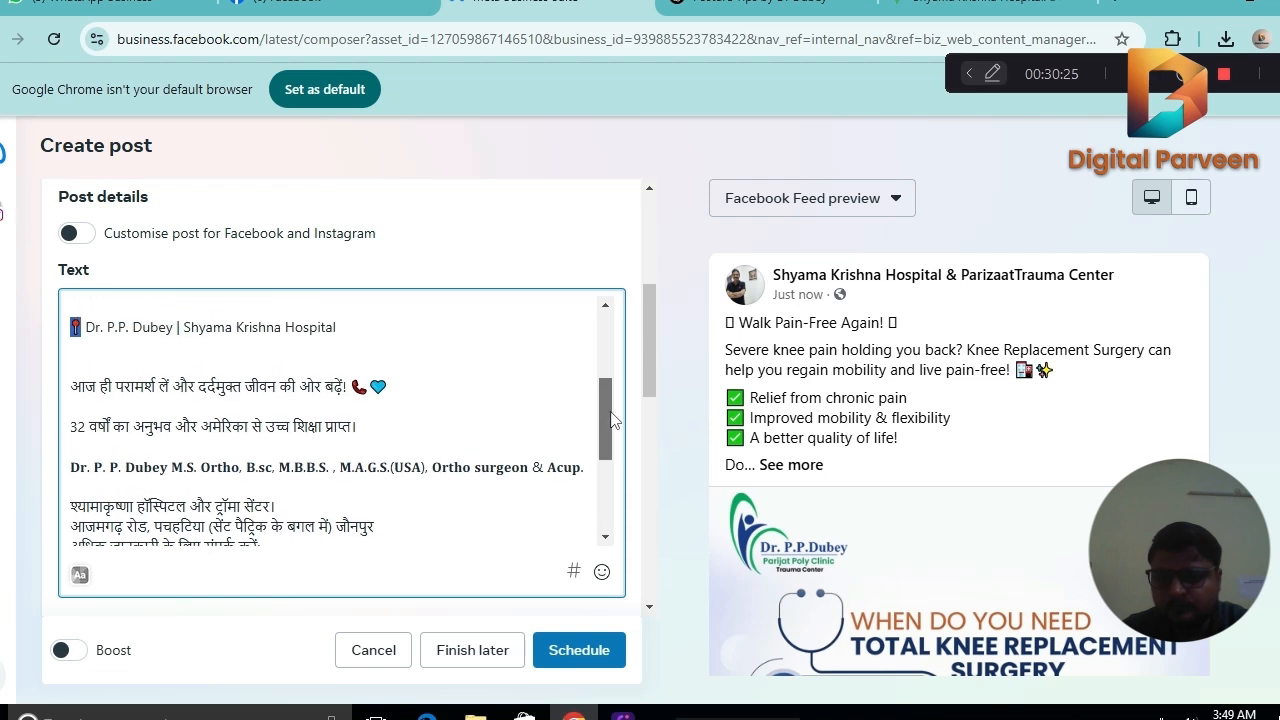
click(76, 348)
key(ctrl+v)
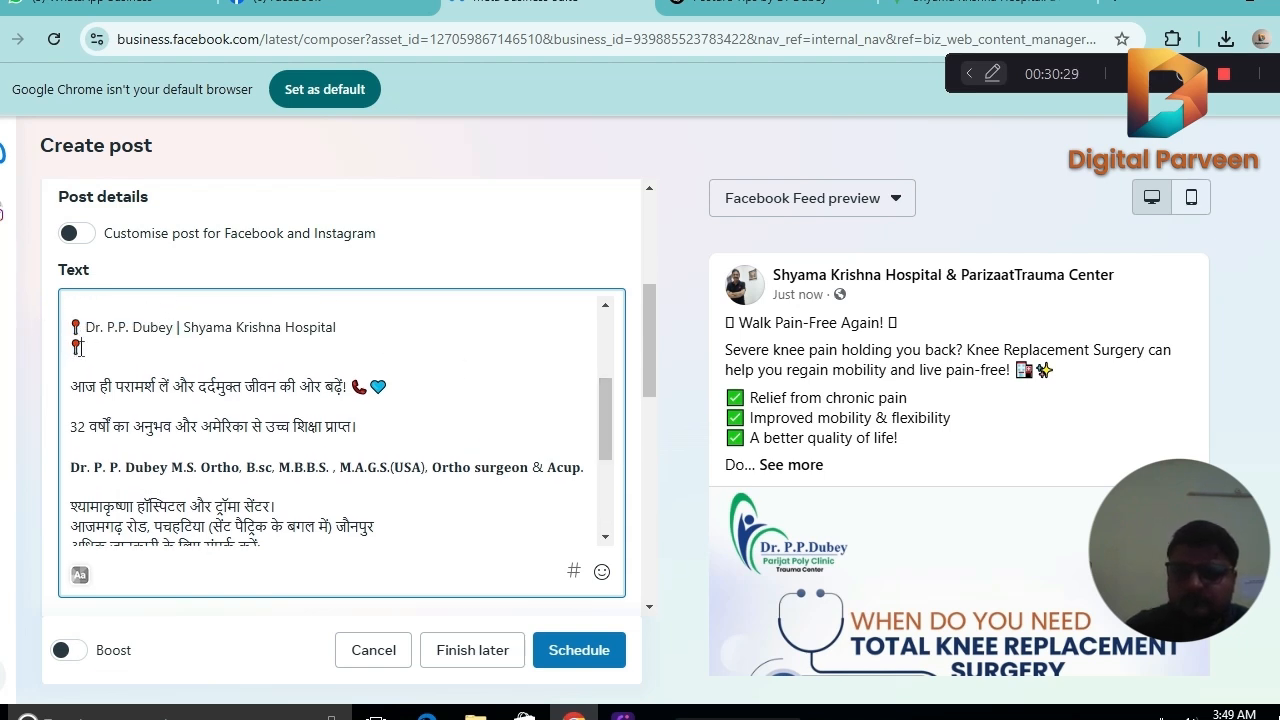
Switch to Google Maps, copy the hospital's share link and paste it after the second pin emoji in the caption.
click(985, 5)
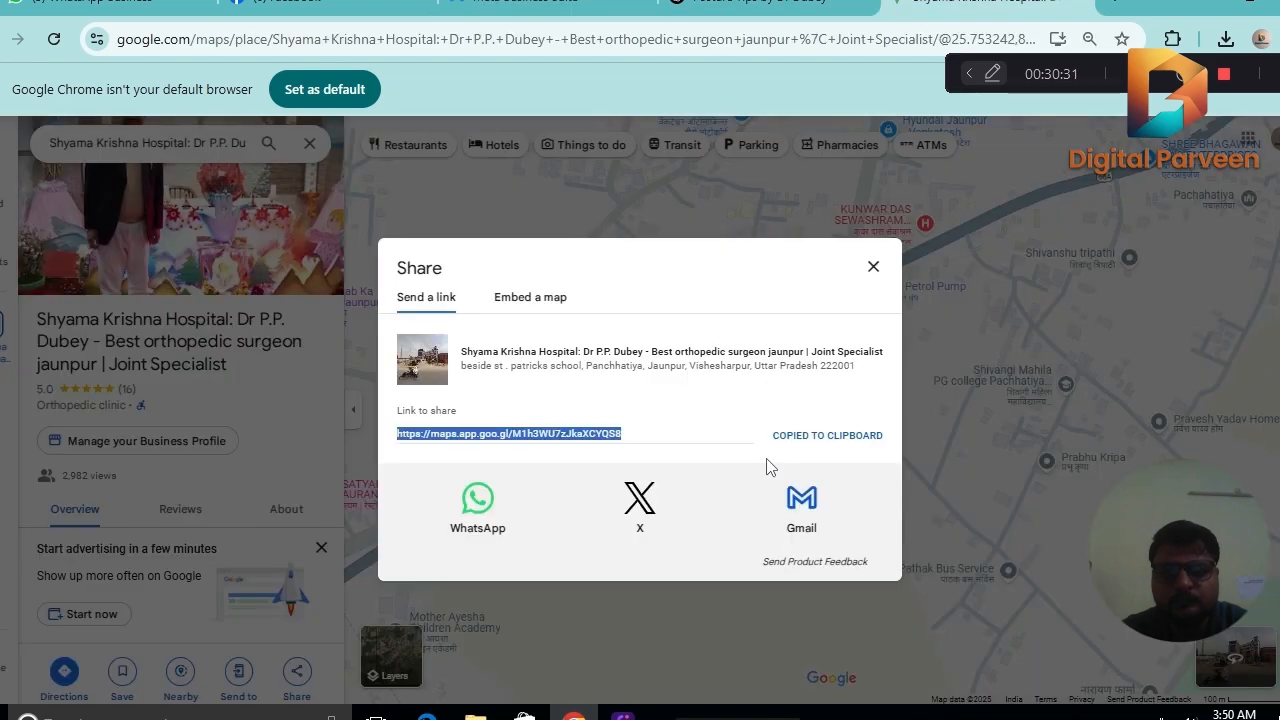
click(818, 435)
click(597, 8)
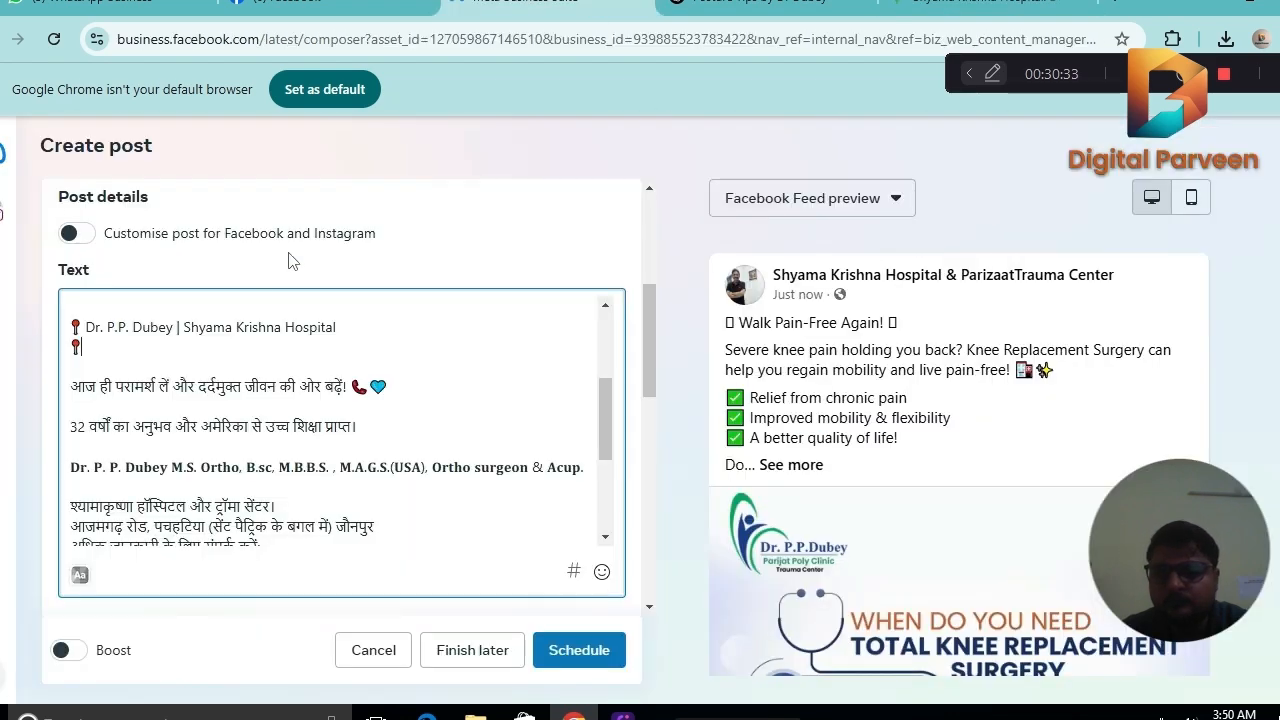
key(ctrl+v)
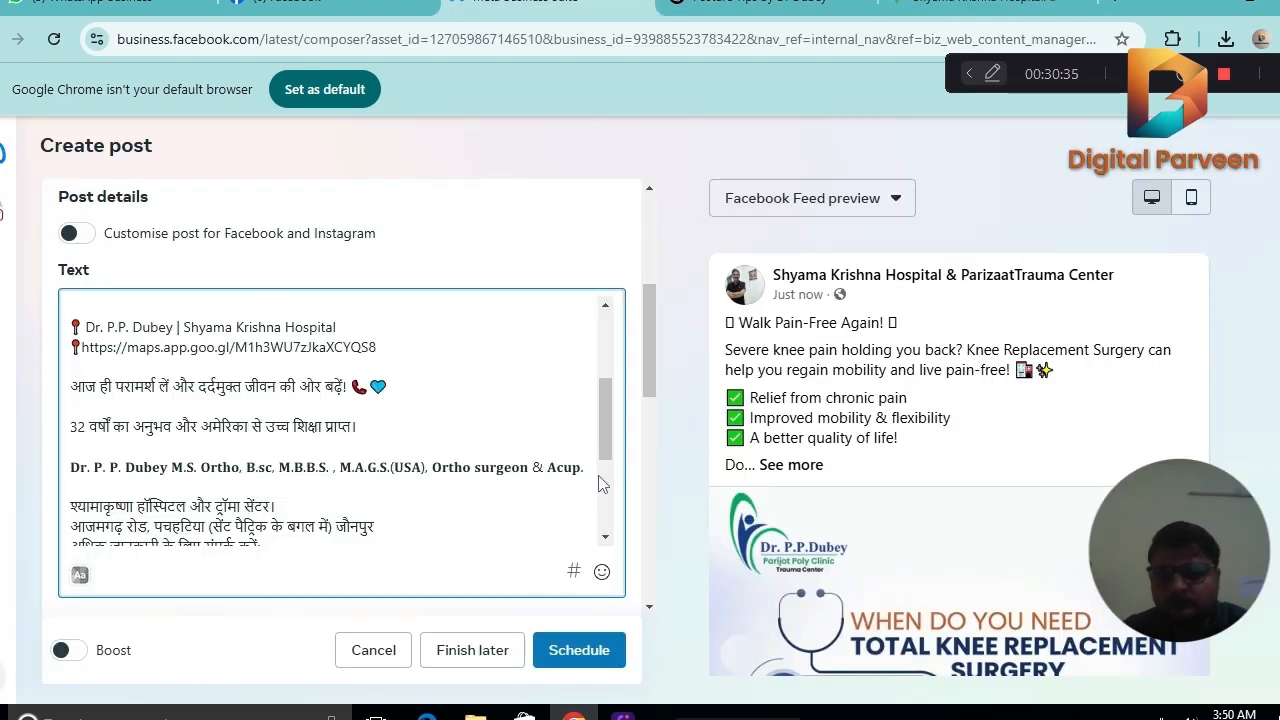
Insert several blank lines between the Hindi closing line and the hashtags at the end of the caption.
drag(604, 418, 600, 477)
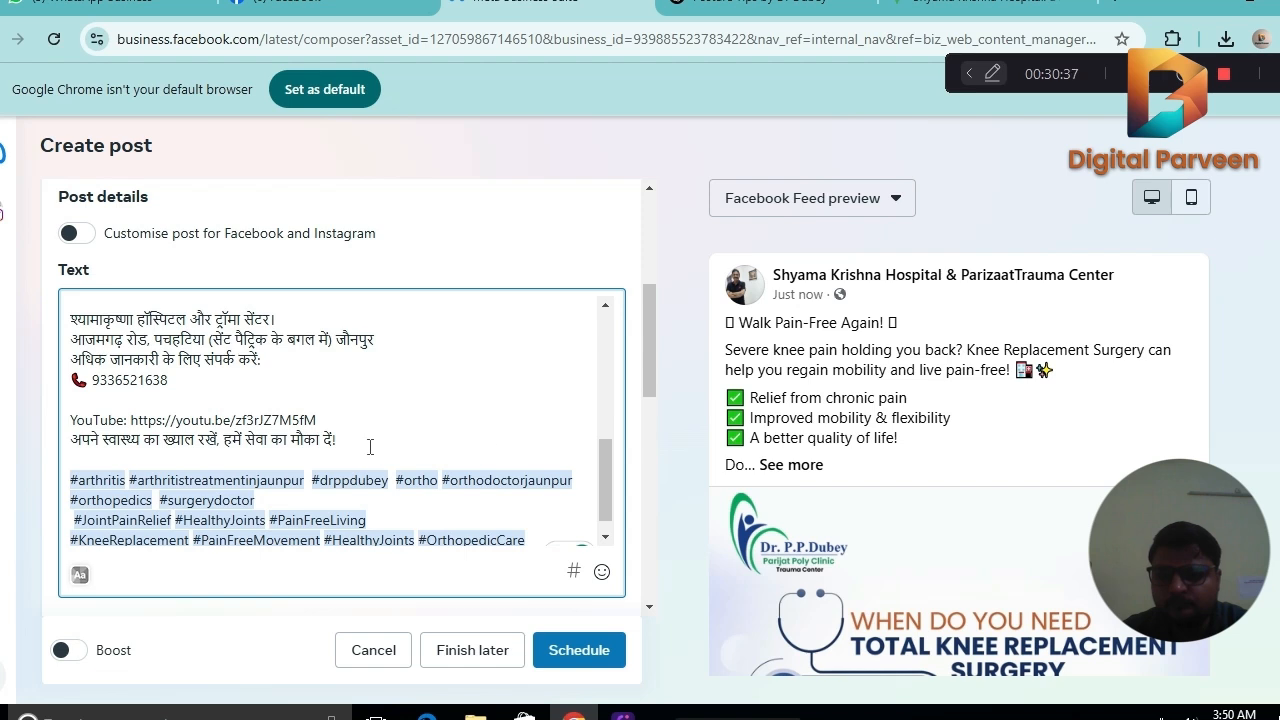
key(Return)
key(Return)
key(Return)
key(Return)
key(Return)
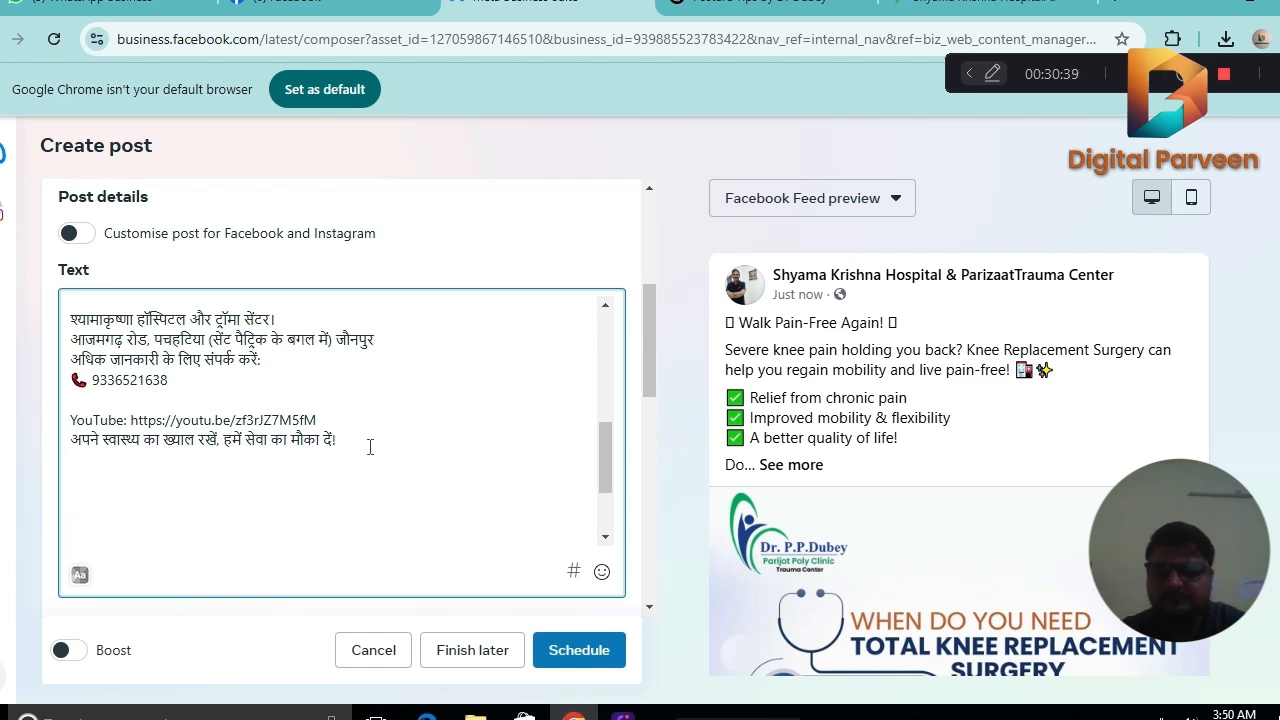
key(Return)
key(Return)
key(Return)
key(Return)
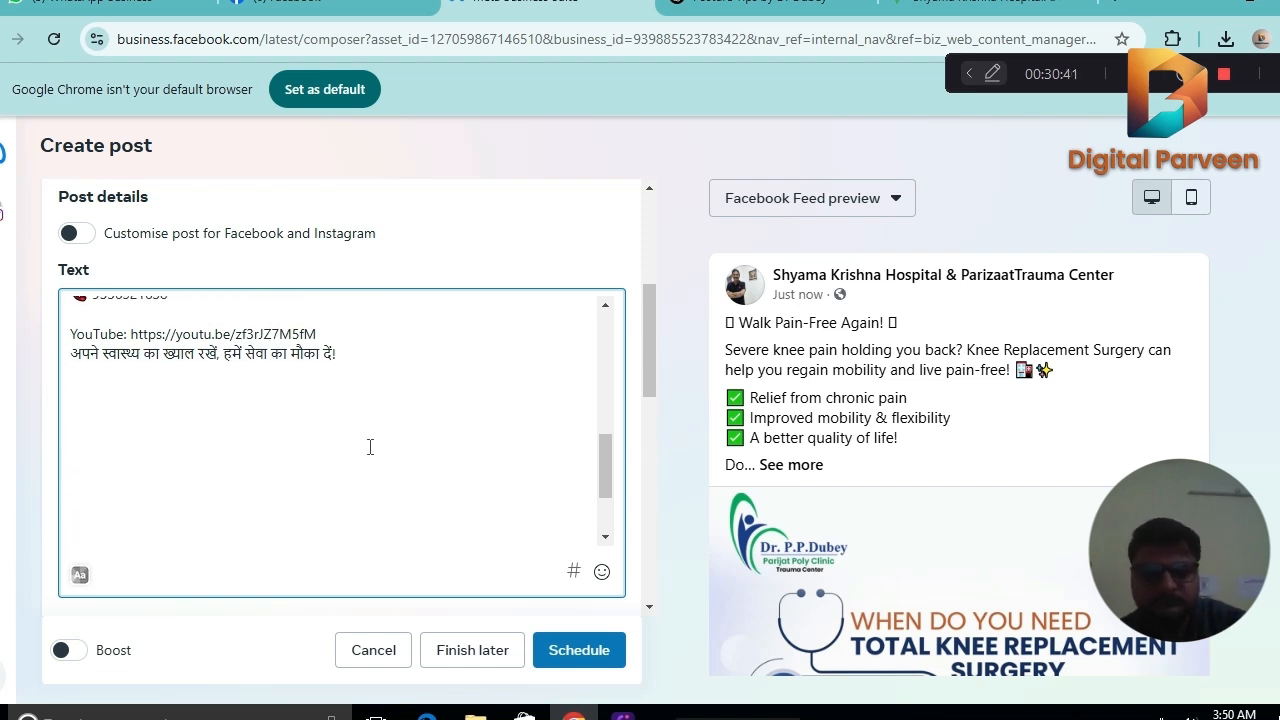
Begin a bracketed keyword list below the blank lines of the caption with "[Best knee replacement in Jaunpur".
text([Bes)
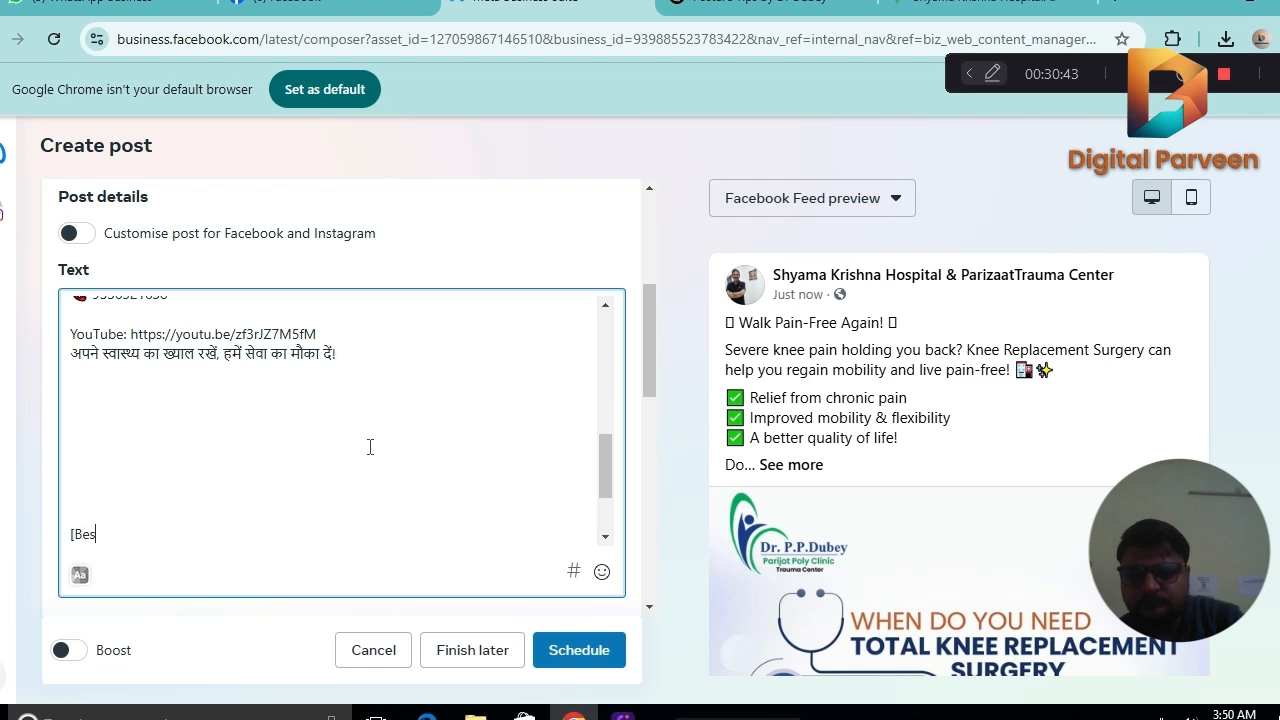
text(t knee)
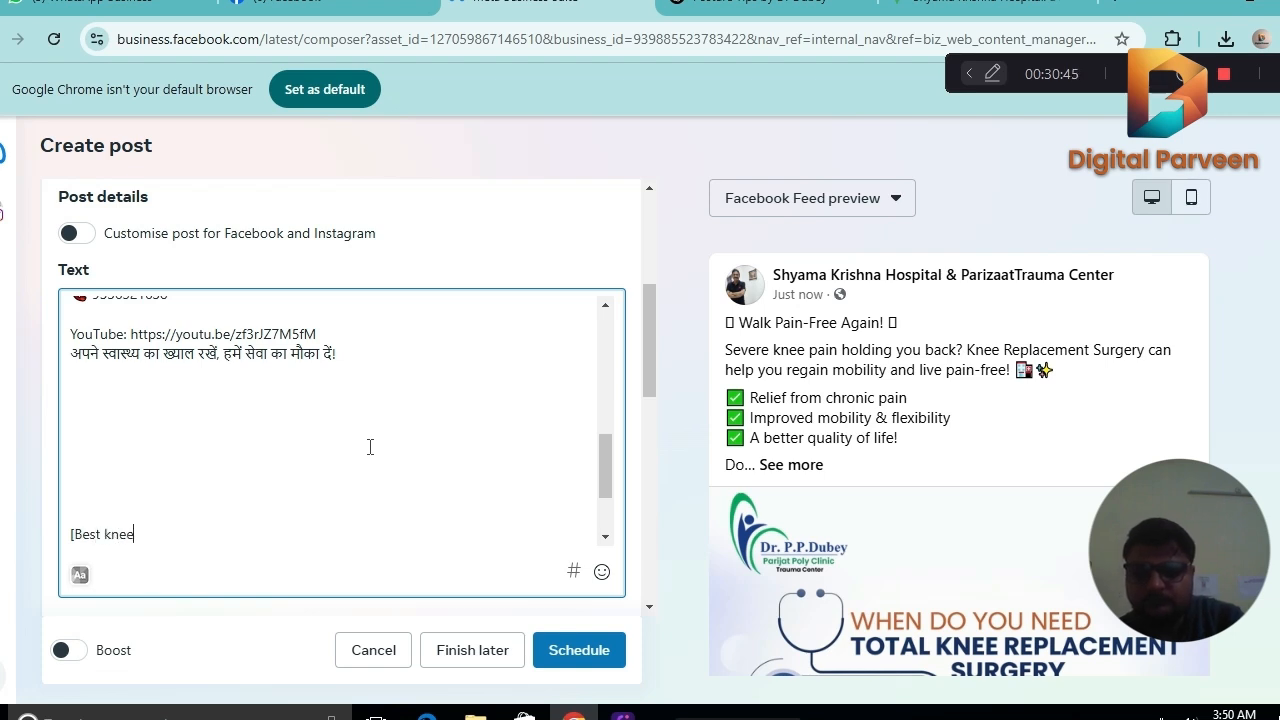
text( rep)
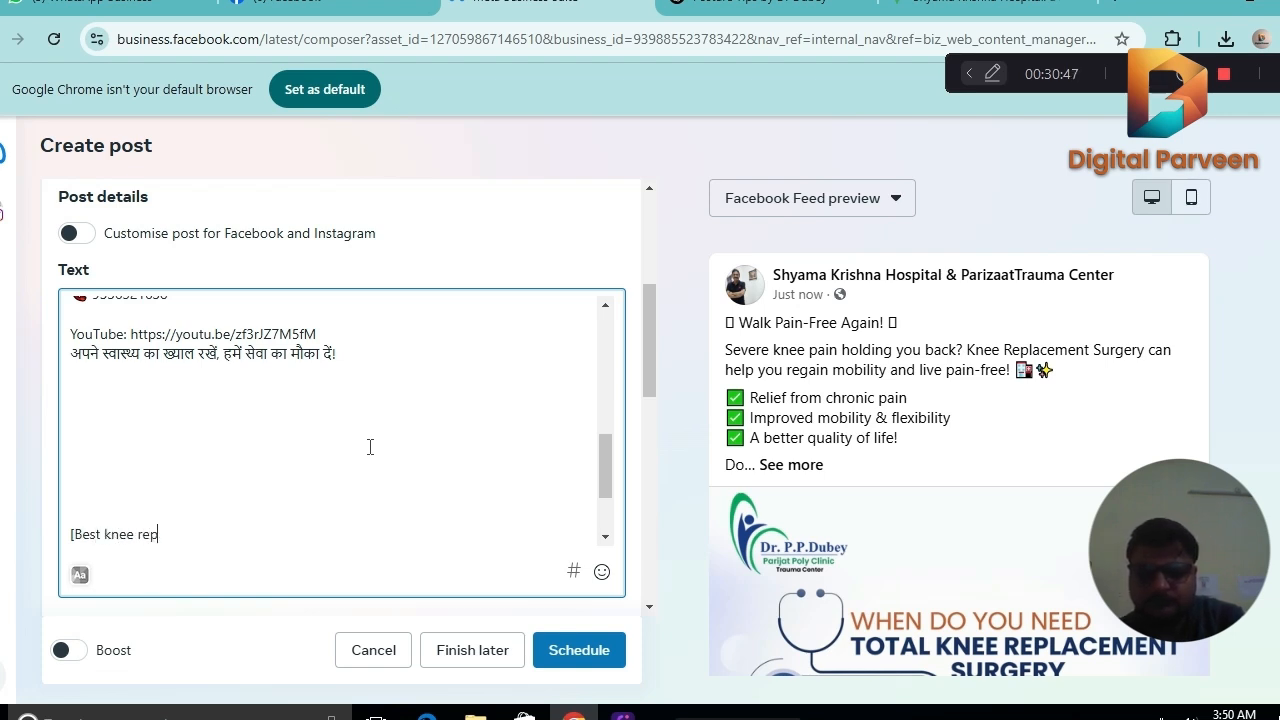
text(lacemen)
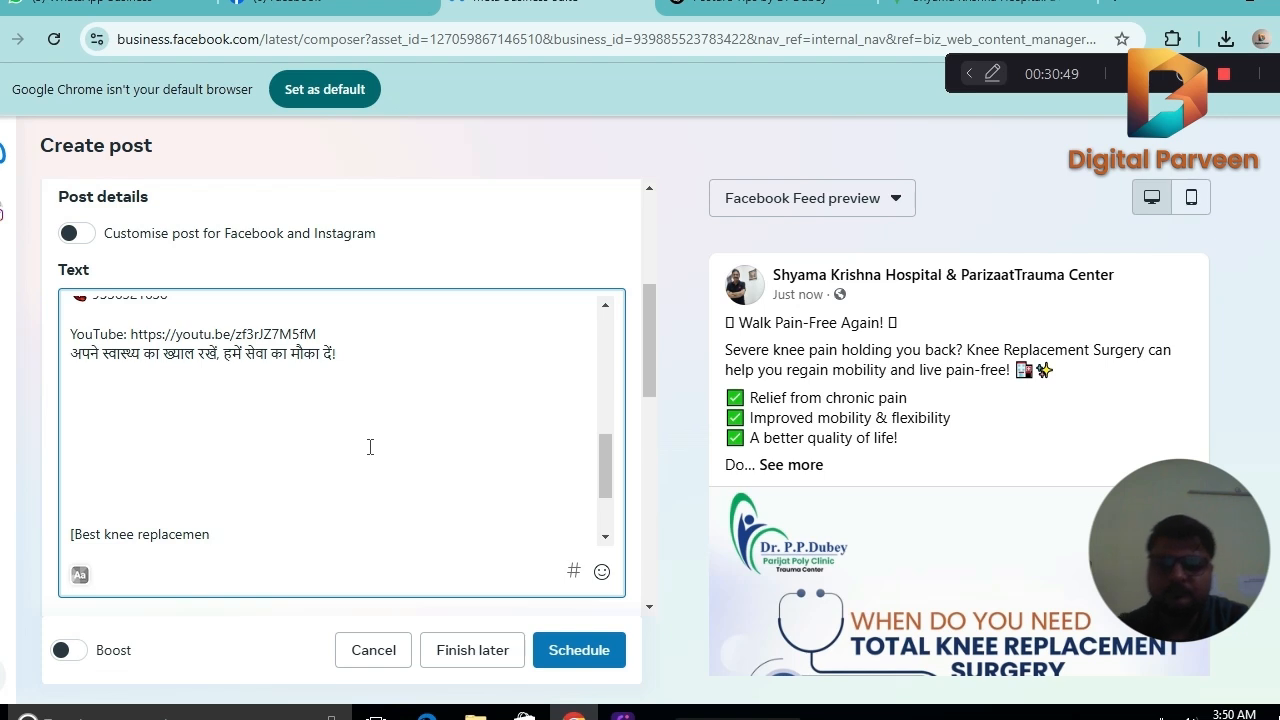
text(t )
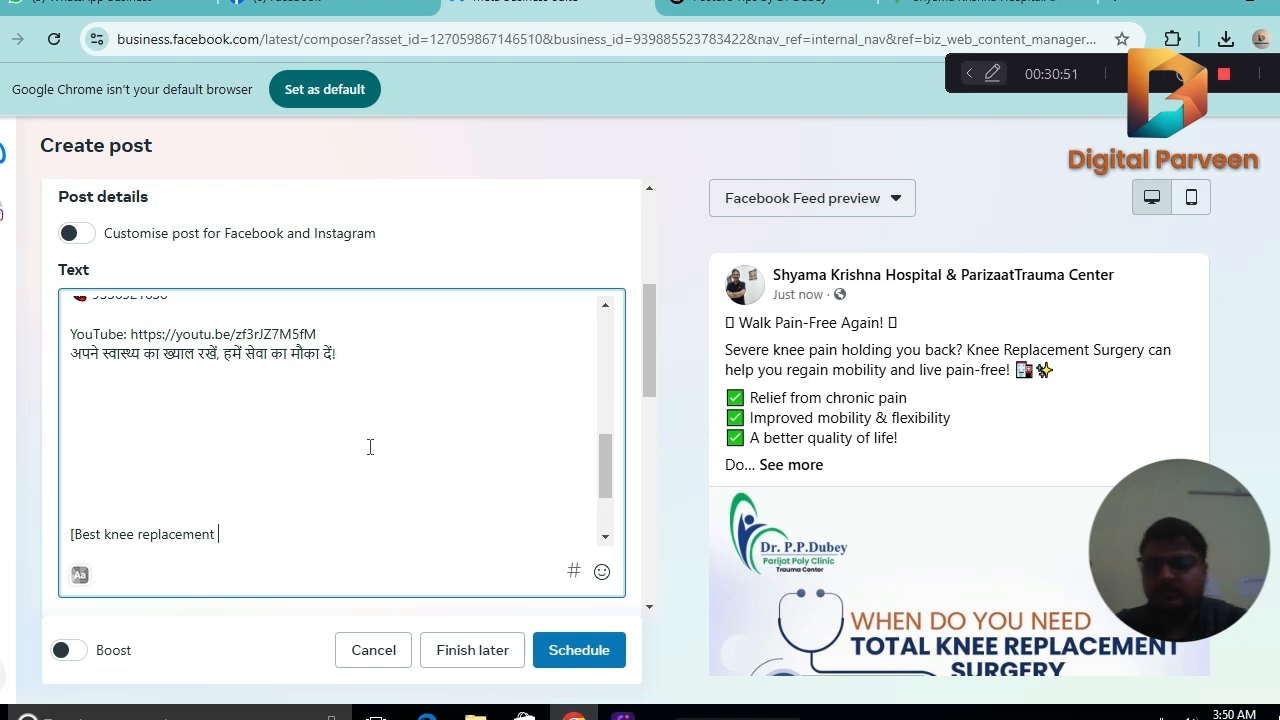
text(in J)
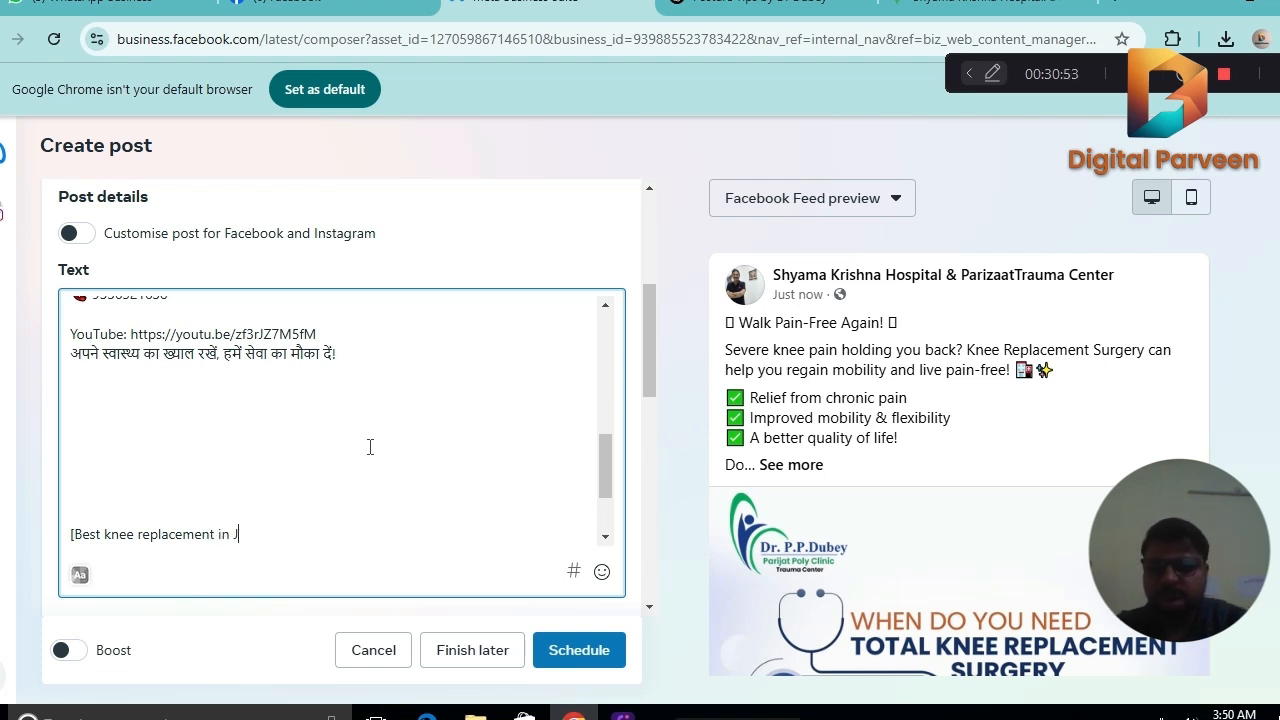
text(aunpur)
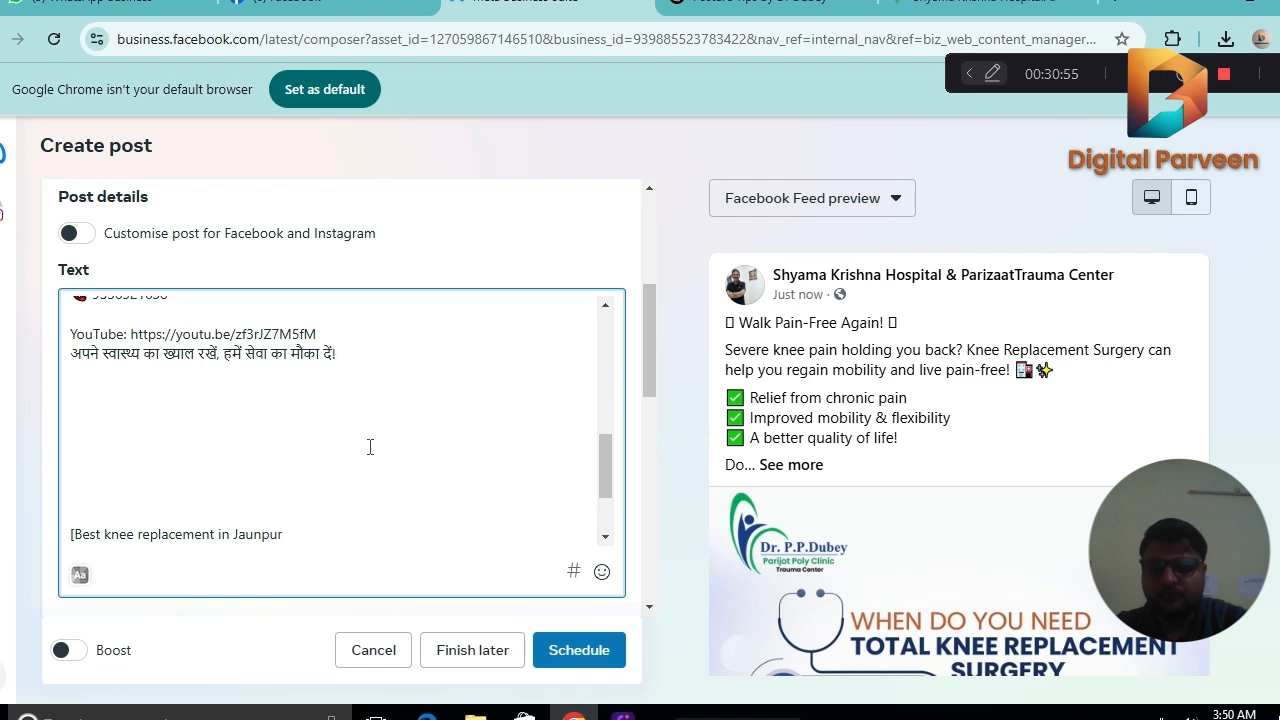
text(, Knee r)
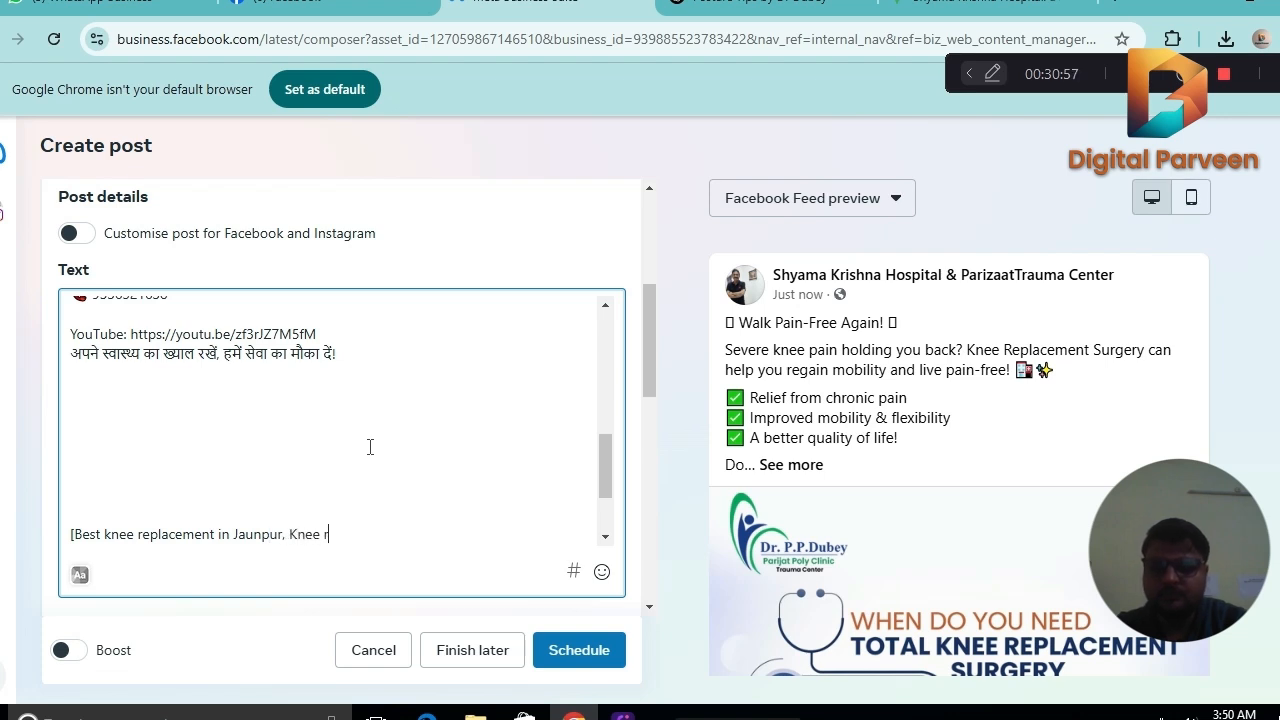
text(eplaceme)
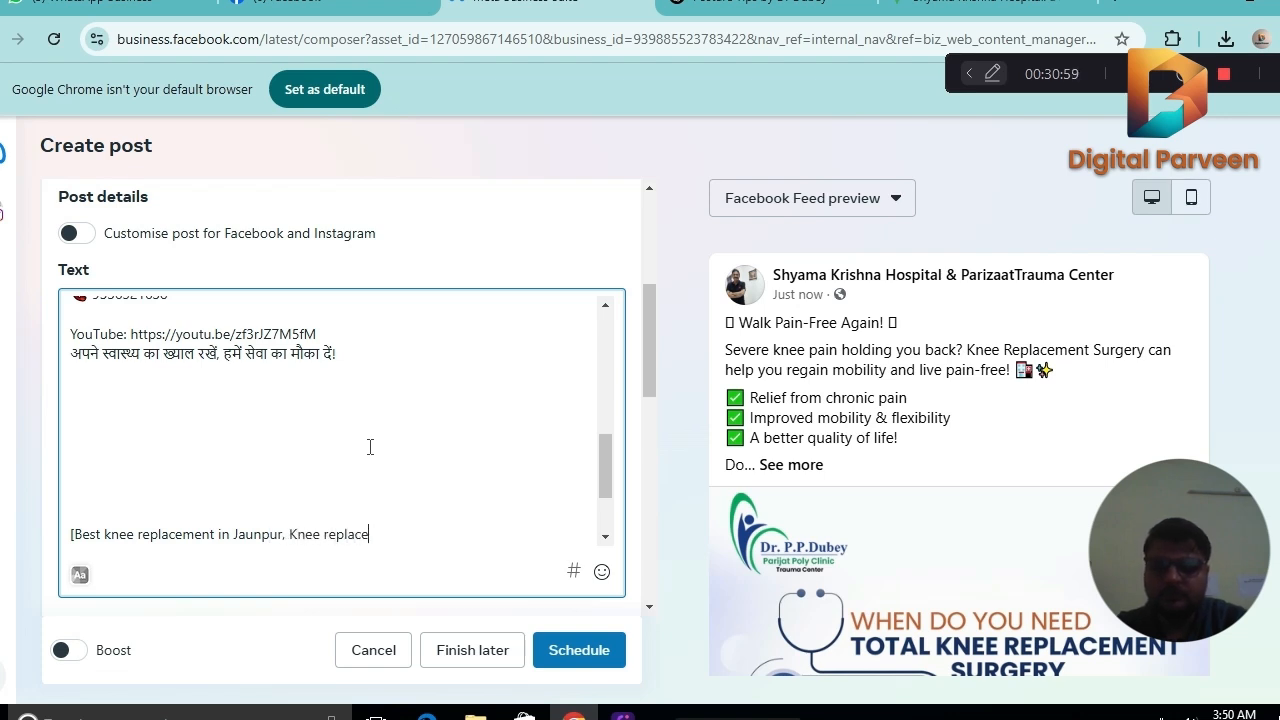
text(nt sur)
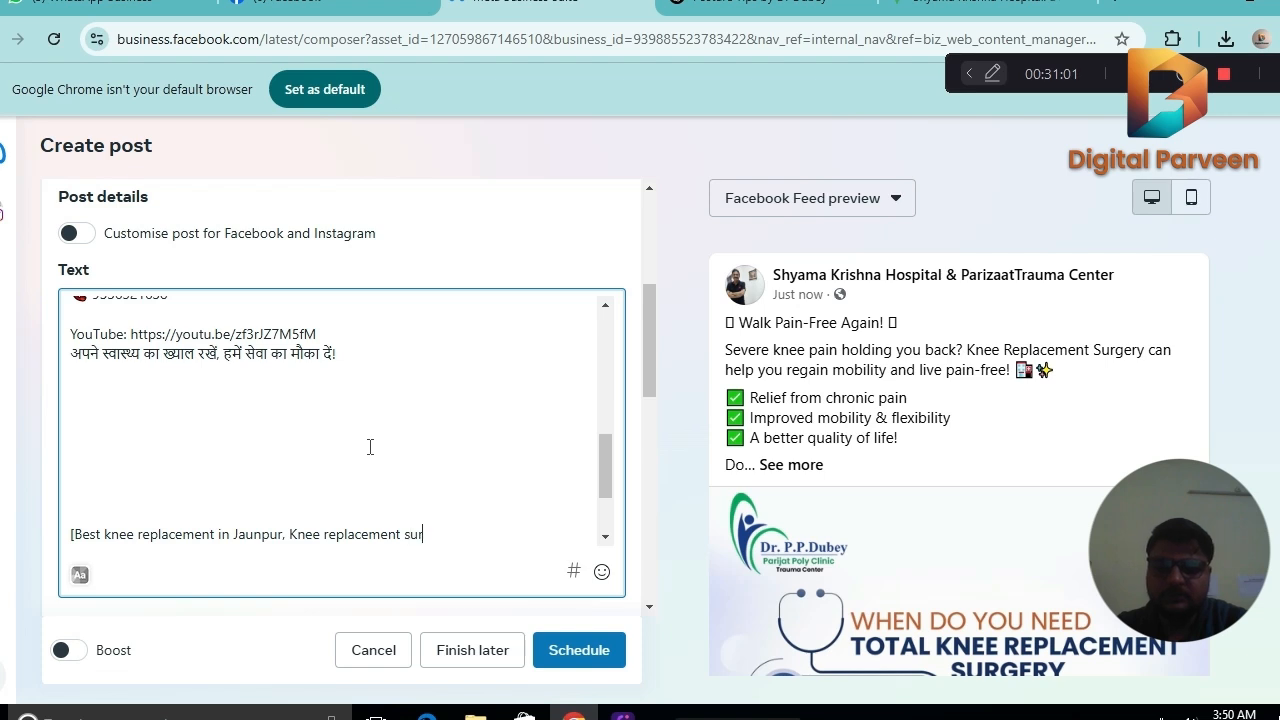
text(gery in )
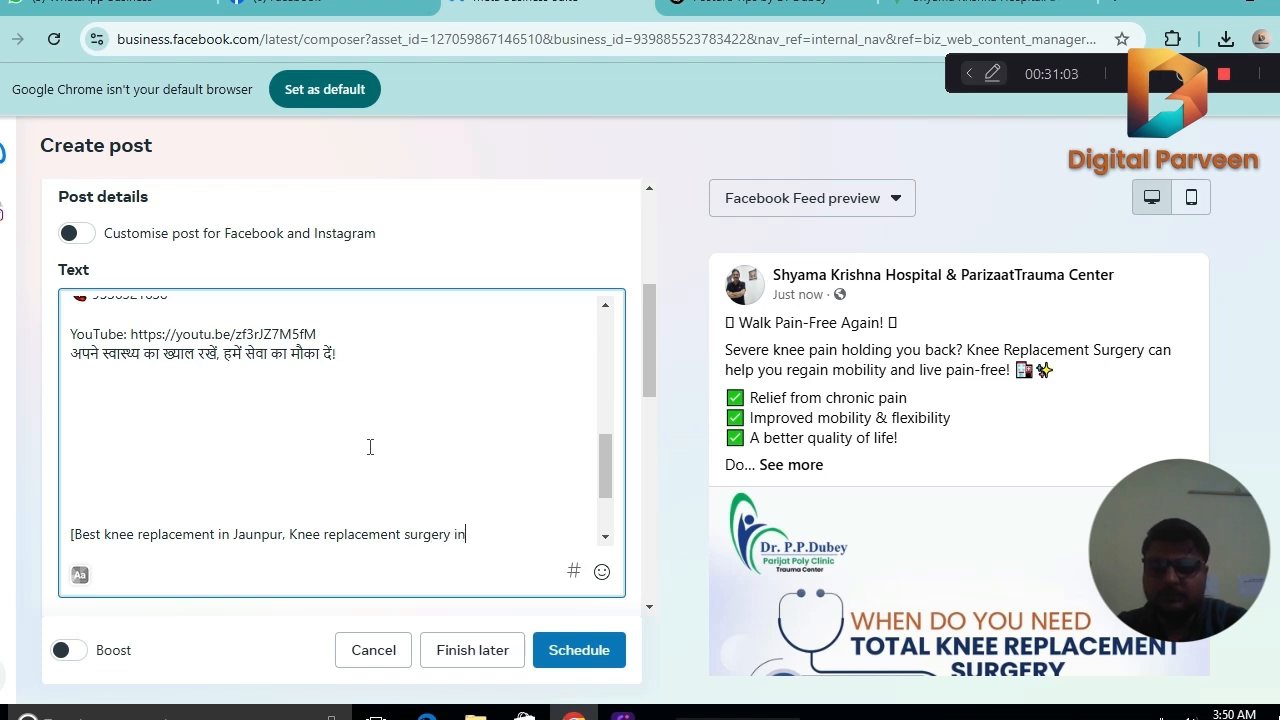
text(Jaunpur, Knee rep)
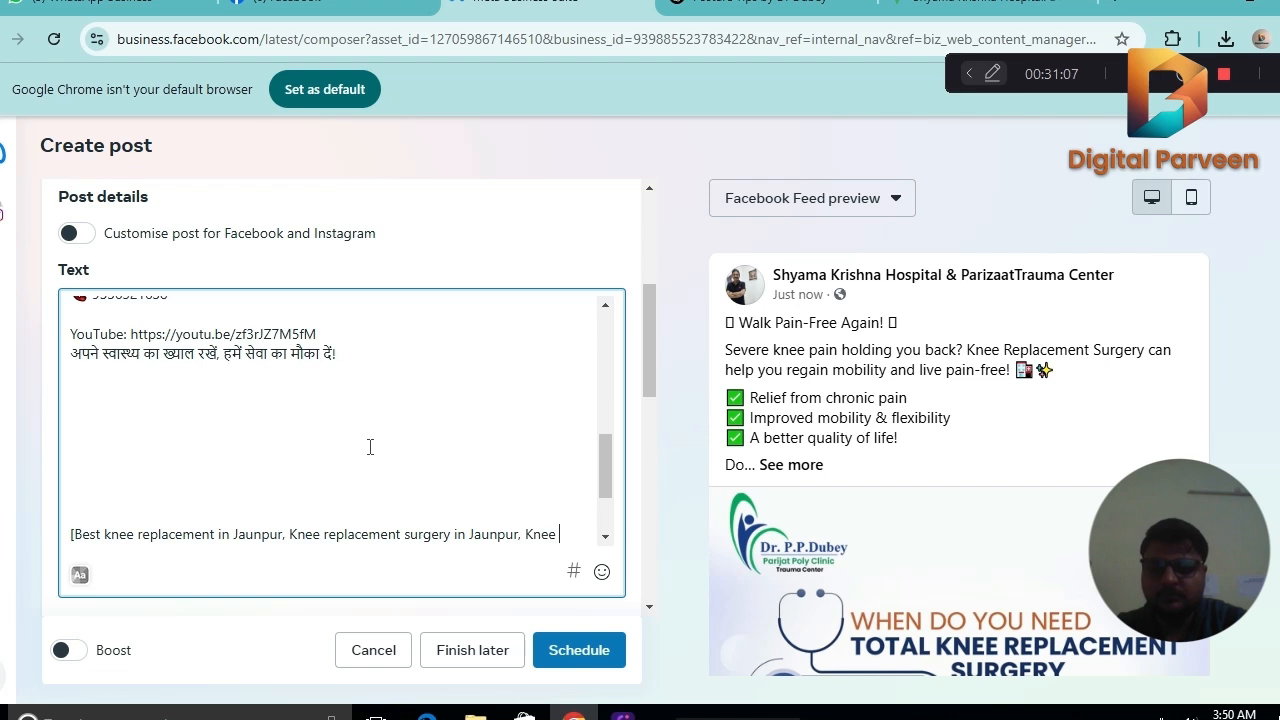
text(lacement )
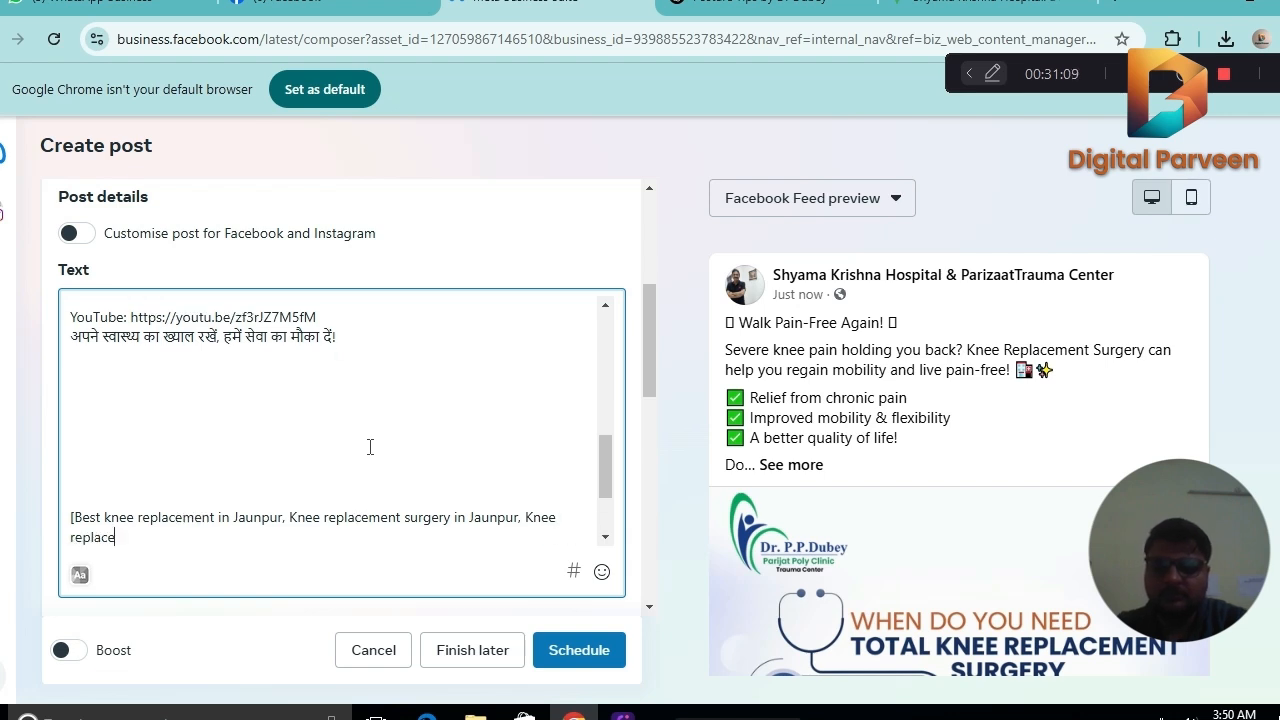
text(trea)
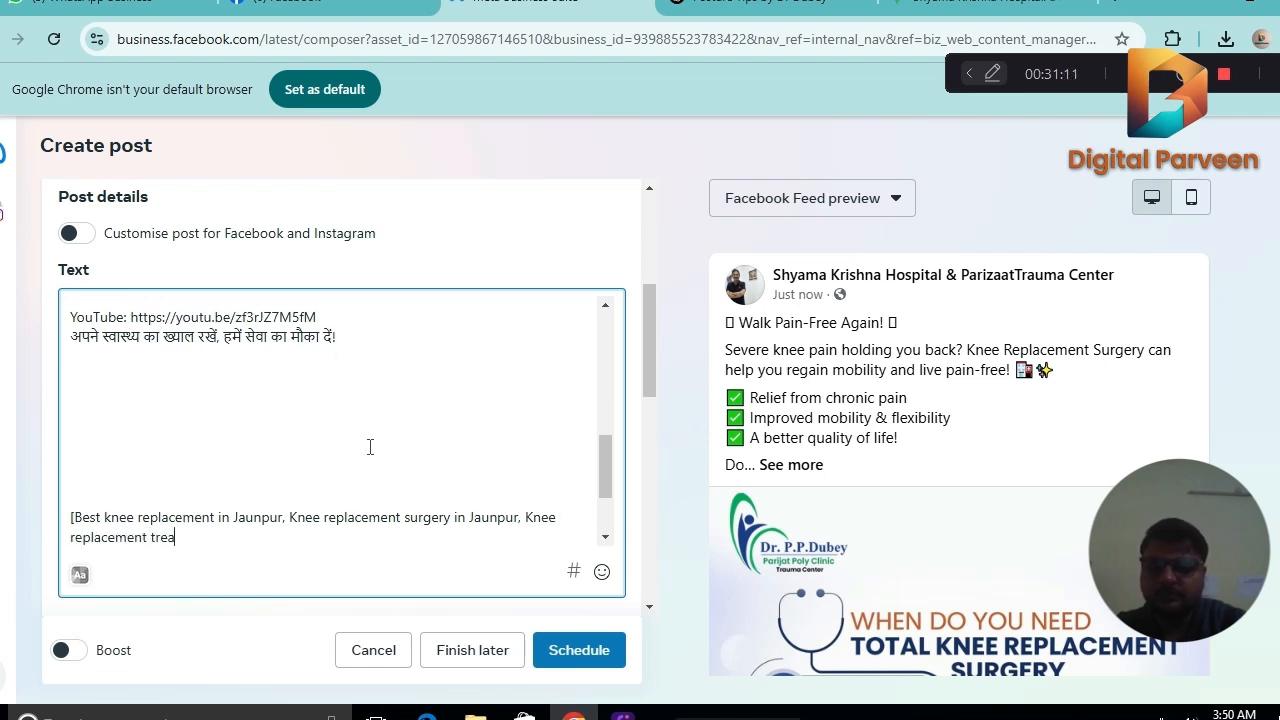
text(tment in jaunpur)
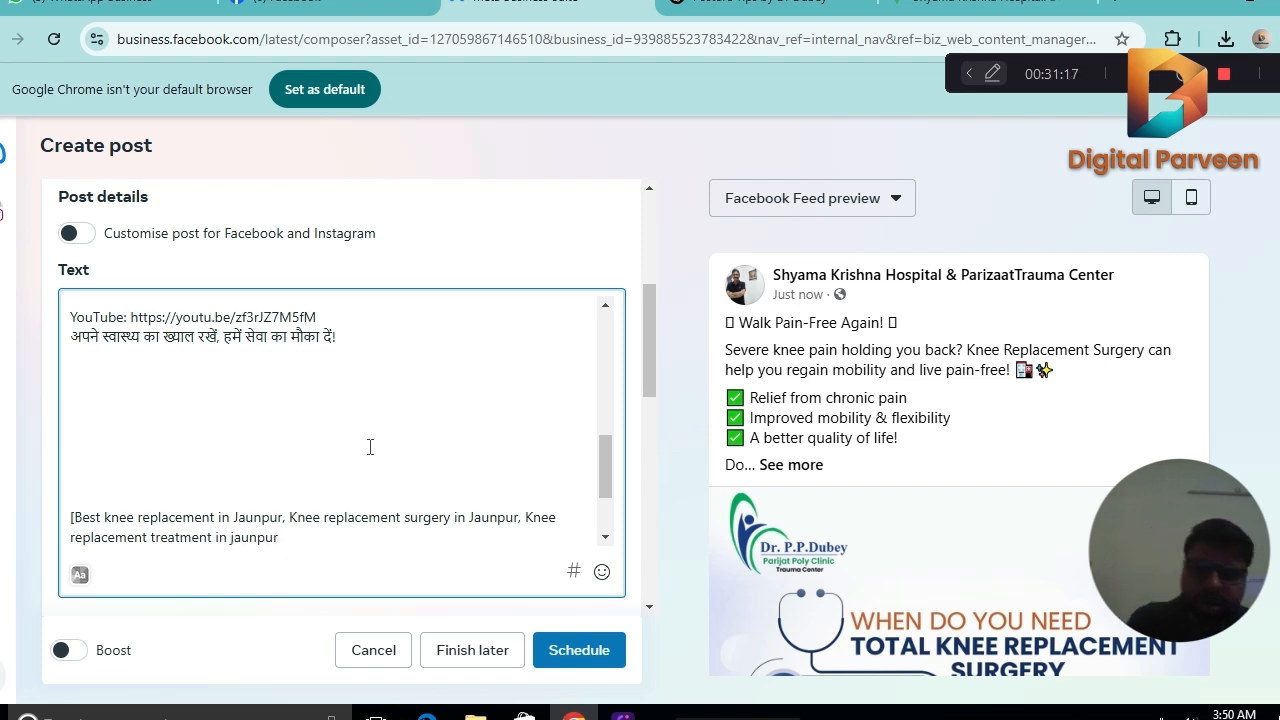
text(])
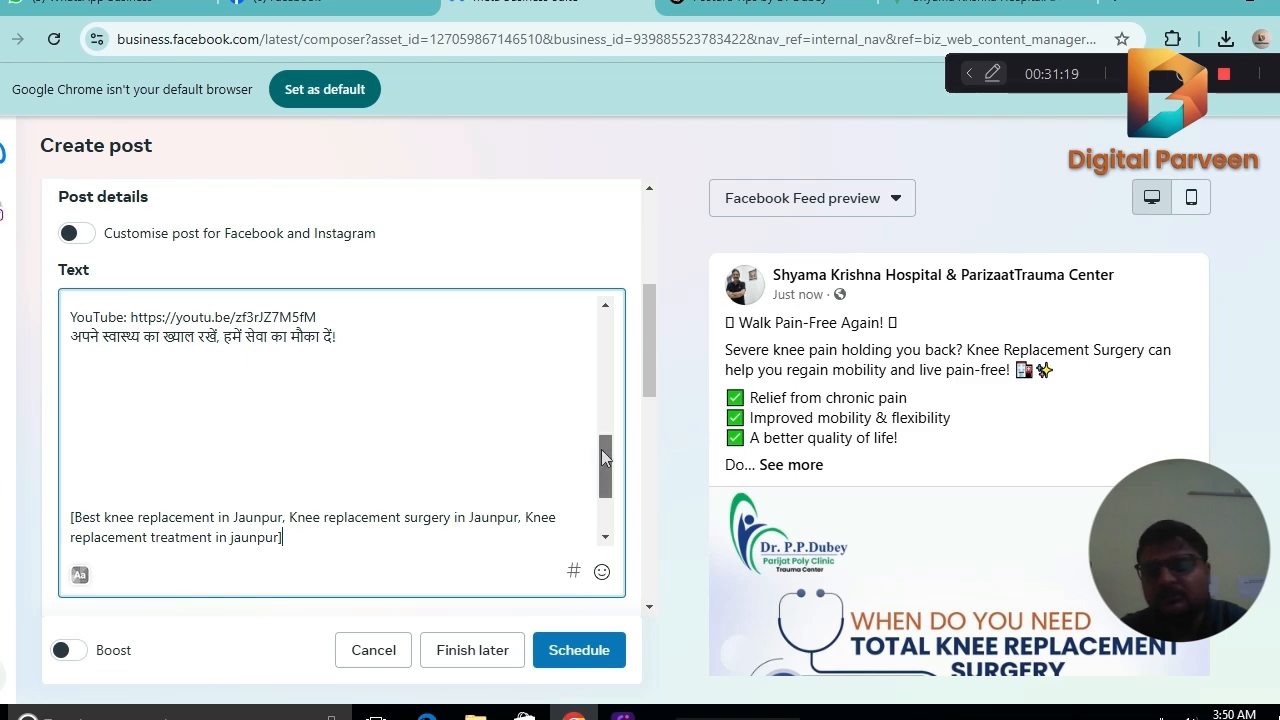
Add the keyword phrase "Knee replacement treatment in jaunpur" after a comma and end the list with a closing bracket.
text(#arthritis #arthritistreatmentinjaunpur  #drppdubey  #ortho #orthodoctorjaunpur #orthopedics  #surgerydoctor  #JointPainRelief #HealthyJoints #PainFreeLiving #KneeReplacement #PainFreeMovement #HealthyJoints #OrthopedicCare #DrPPDubey #ShyamaKrishnaHospital)
Set the scheduled date to 9 March 2025 for both Facebook and Instagram.
drag(654, 318, 654, 485)
click(234, 343)
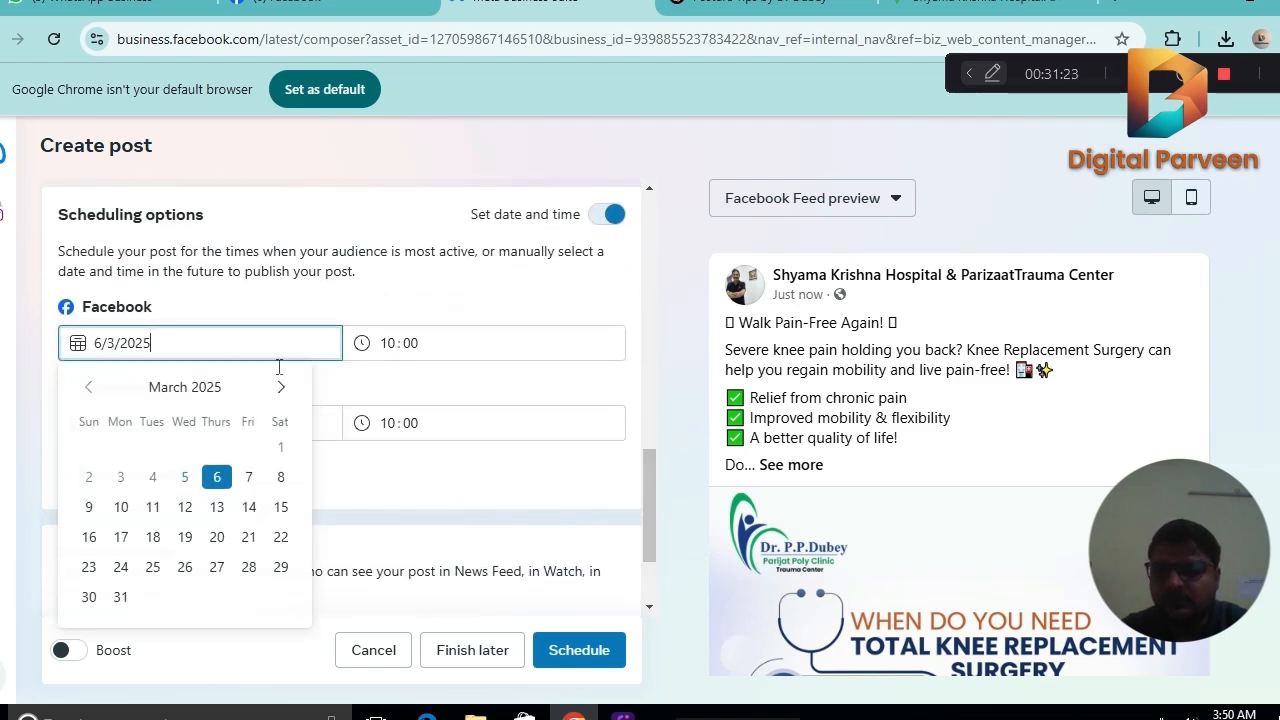
click(89, 508)
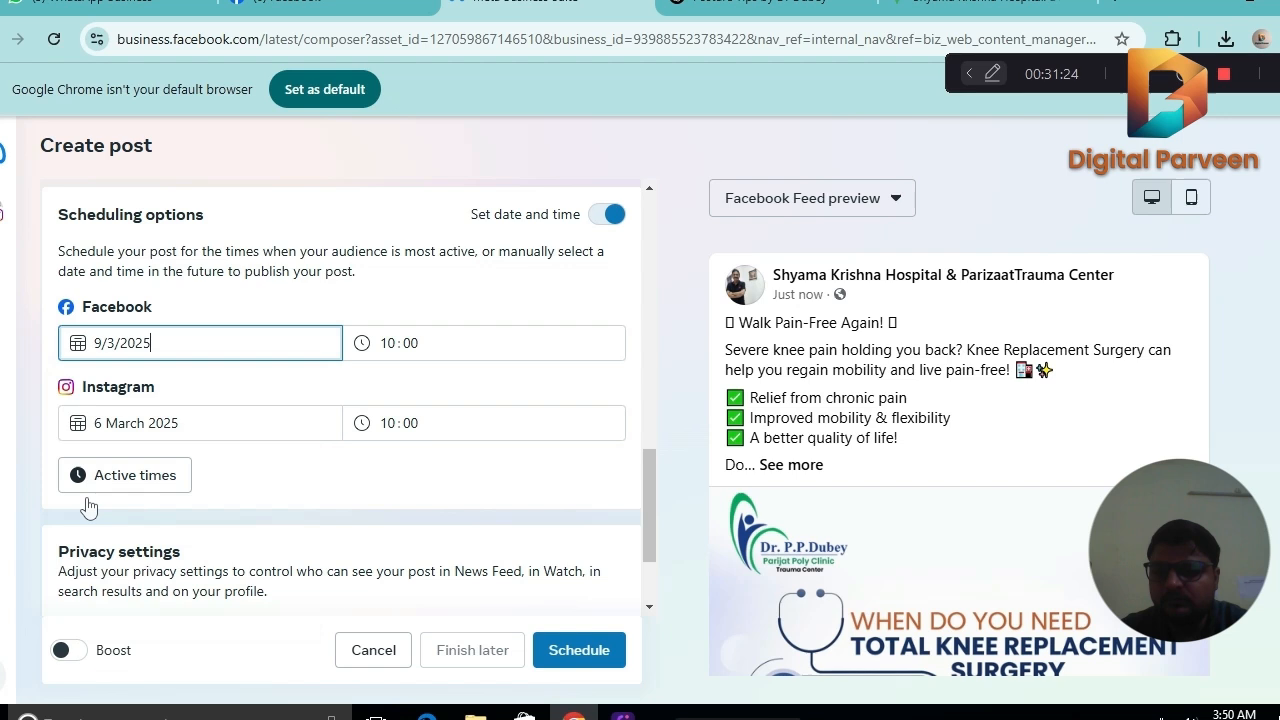
click(190, 424)
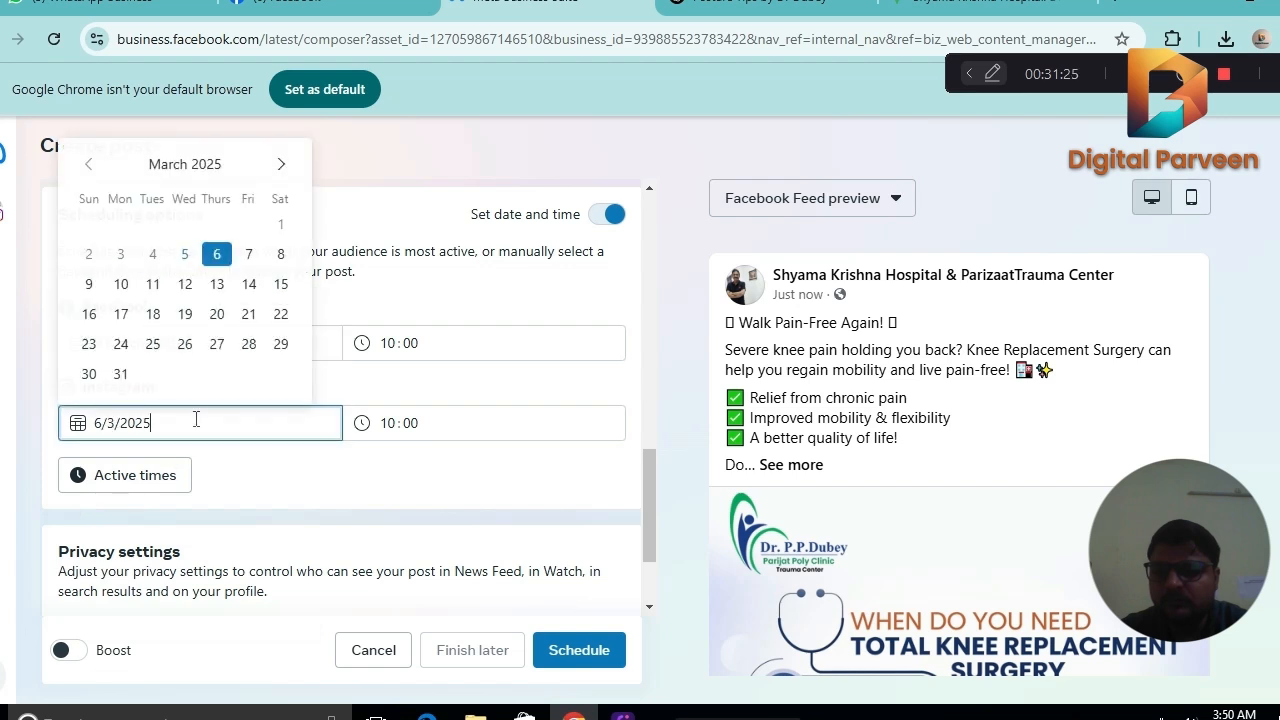
click(89, 284)
Set the Facebook publishing time to 20:00.
click(383, 345)
key(Down)
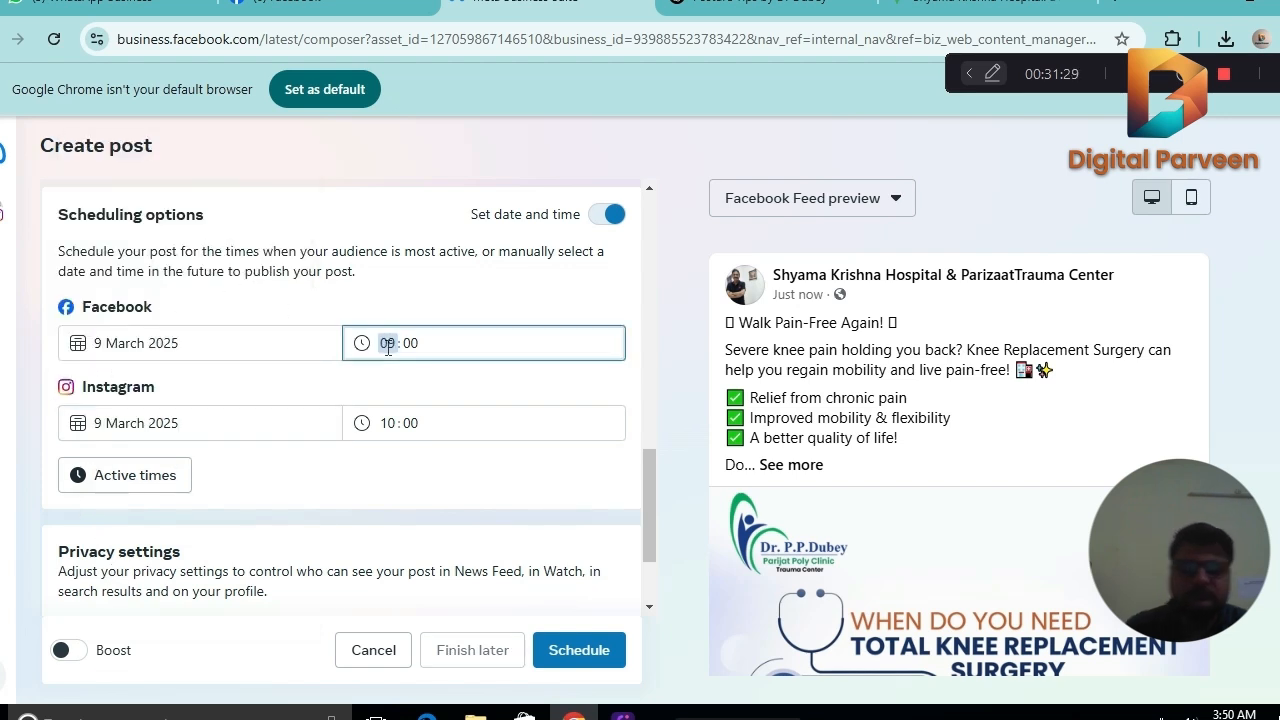
key(Up)
key(Up)
key(Up)
key(Up)
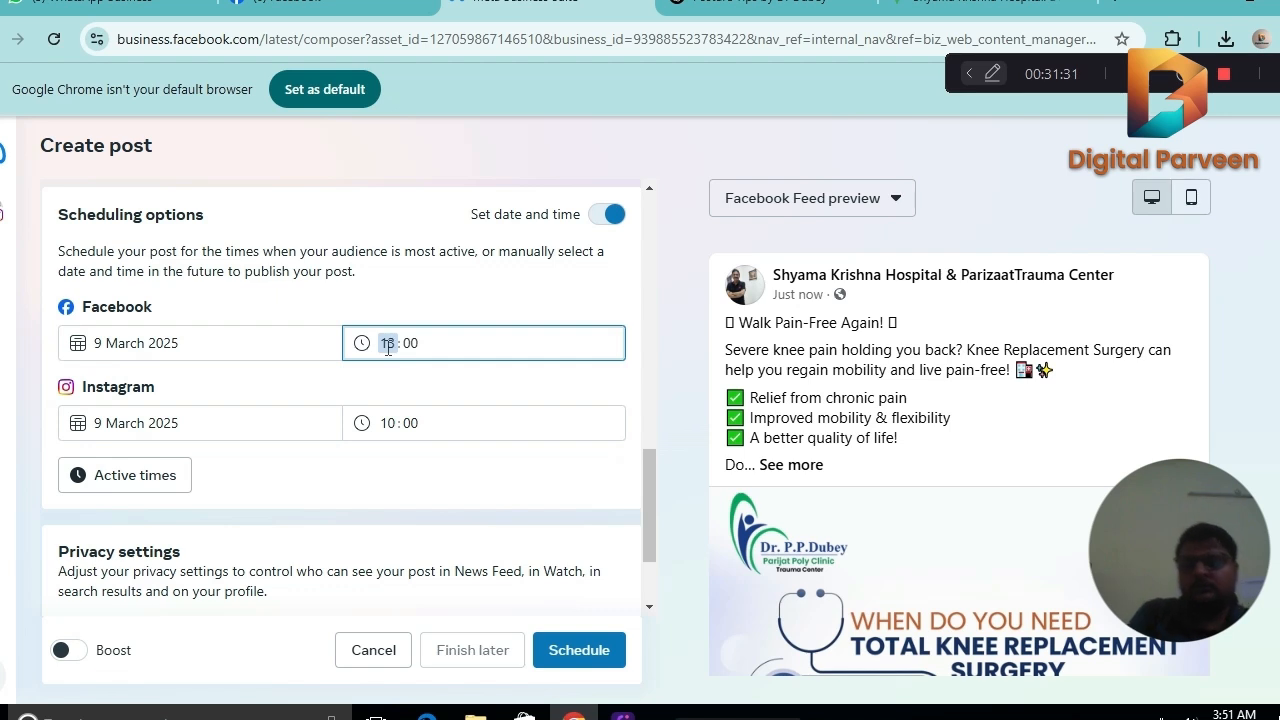
key(Up)
key(Up)
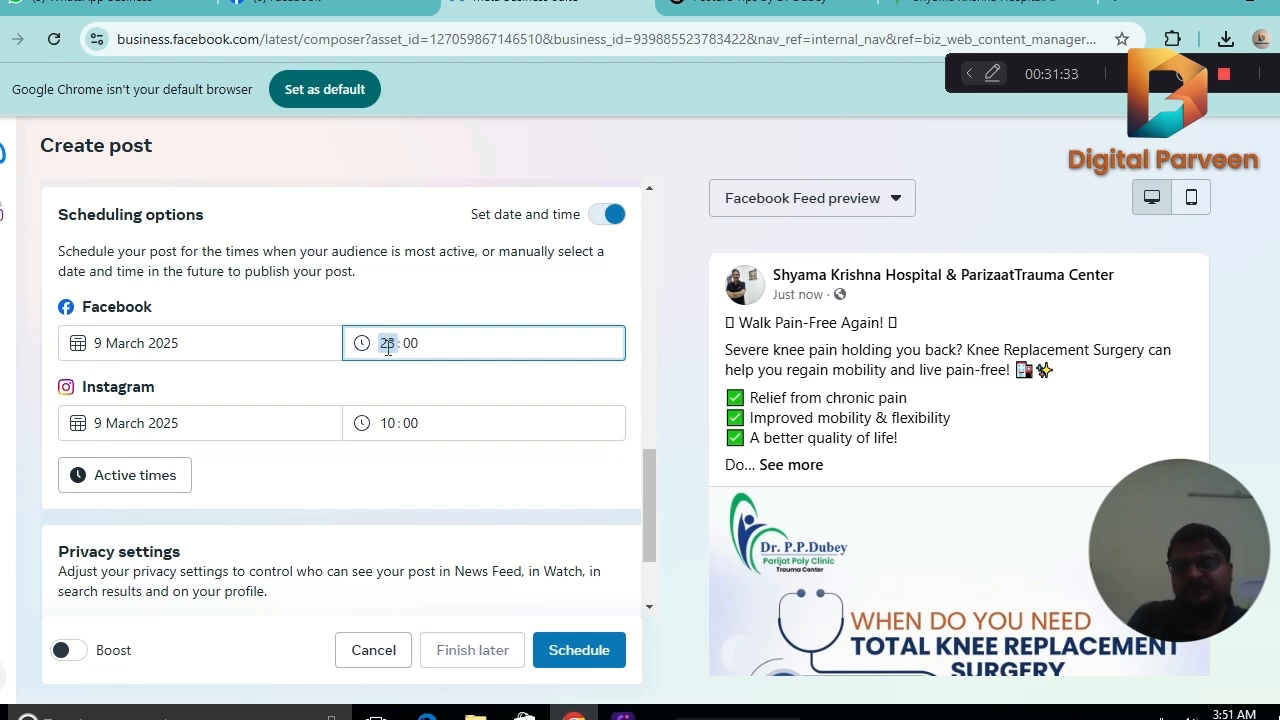
key(Down)
key(Down)
key(Down)
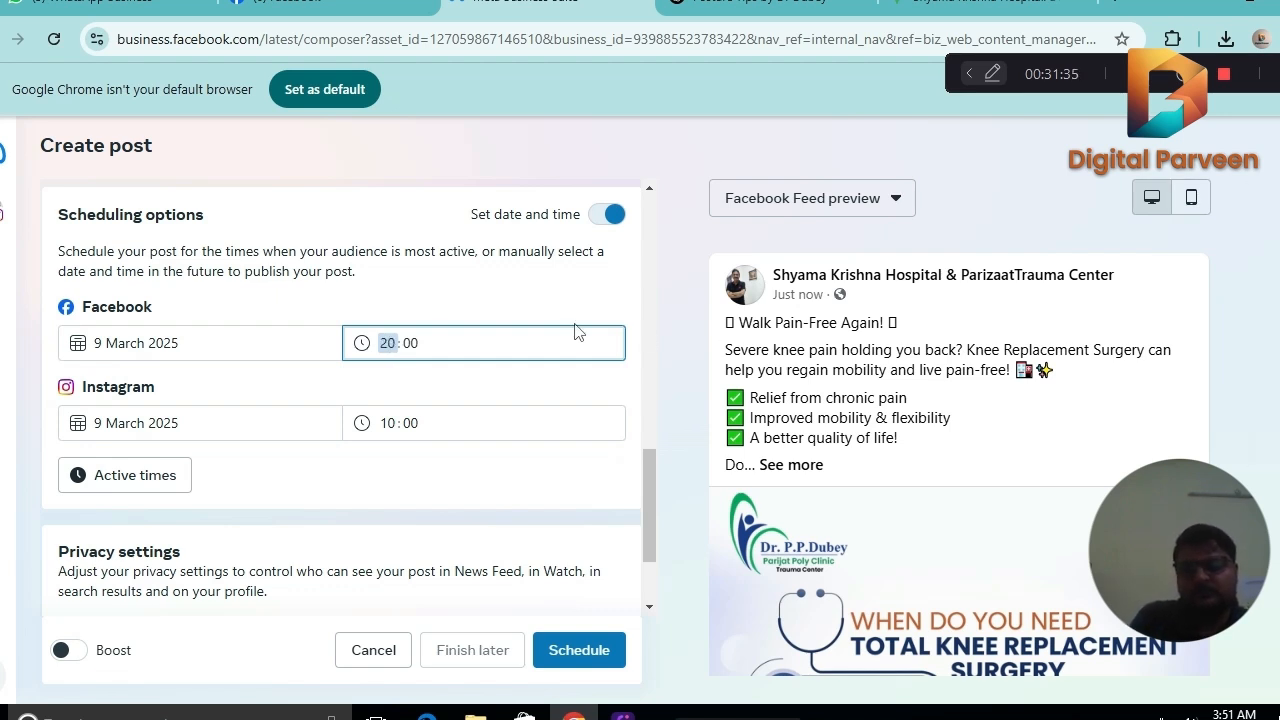
Set the Instagram publishing time to 20:00.
click(389, 422)
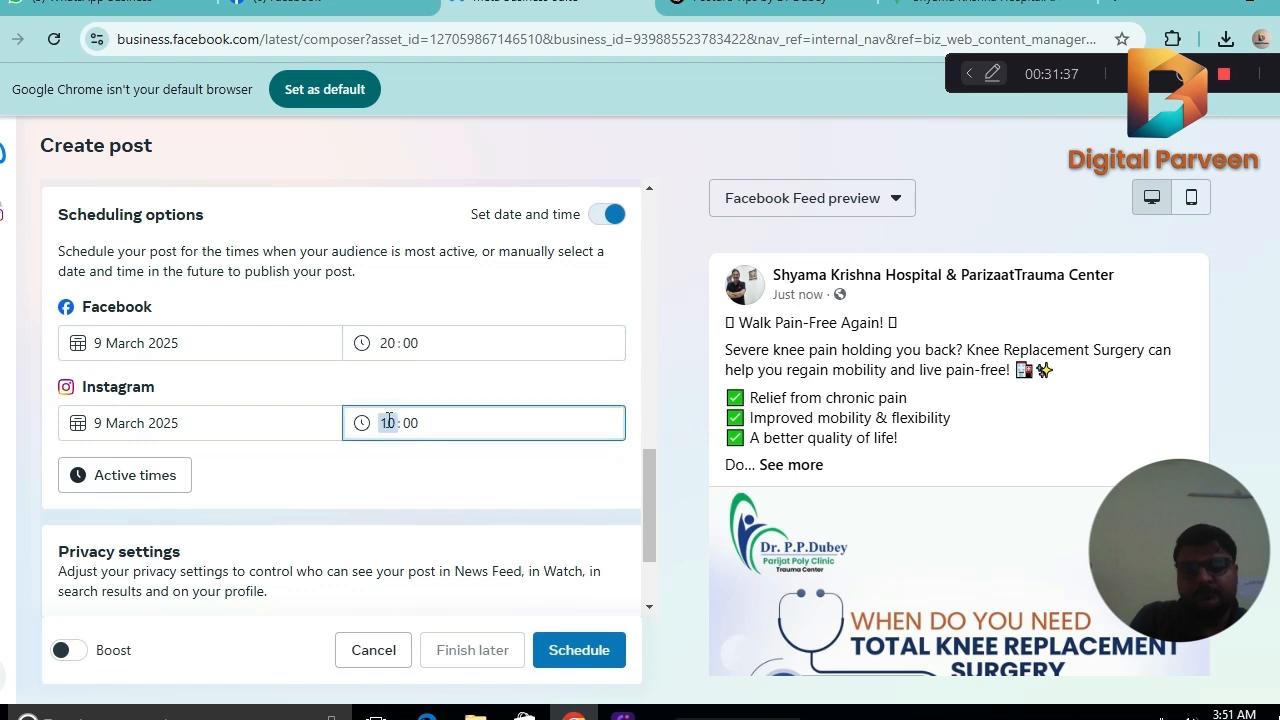
key(Down)
key(Up)
key(Up)
key(Up)
key(Up)
key(Up)
key(Up)
key(Up)
key(Up)
key(Up)
key(Up)
key(Up)
key(Up)
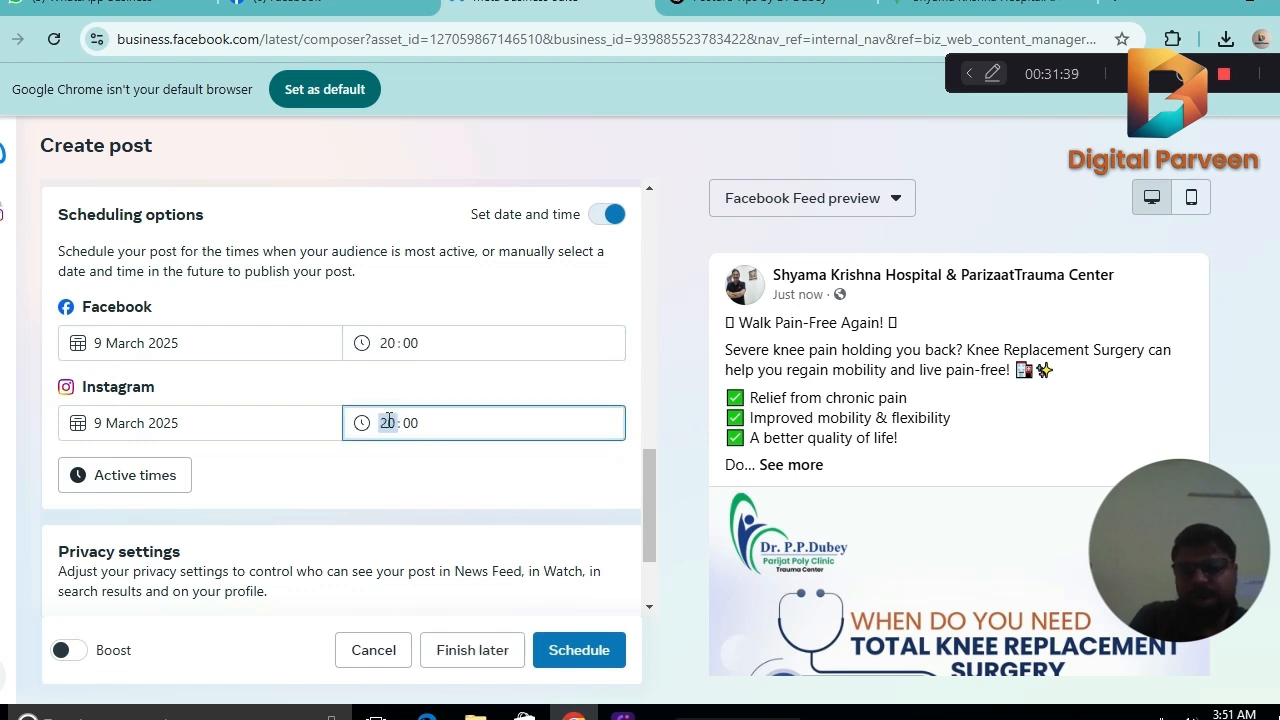
key(Down)
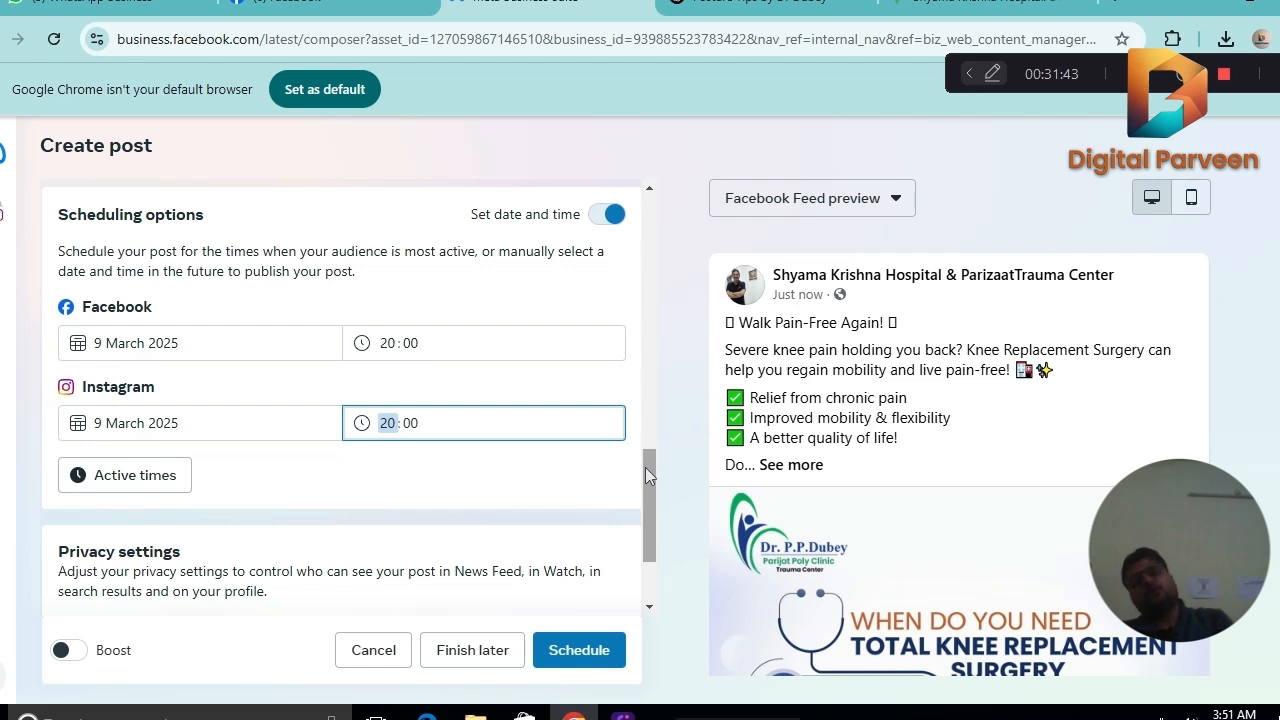
Schedule the post with its current settings, decline the boost offer and view the 9 March entries in the Planner.
drag(645, 467, 646, 560)
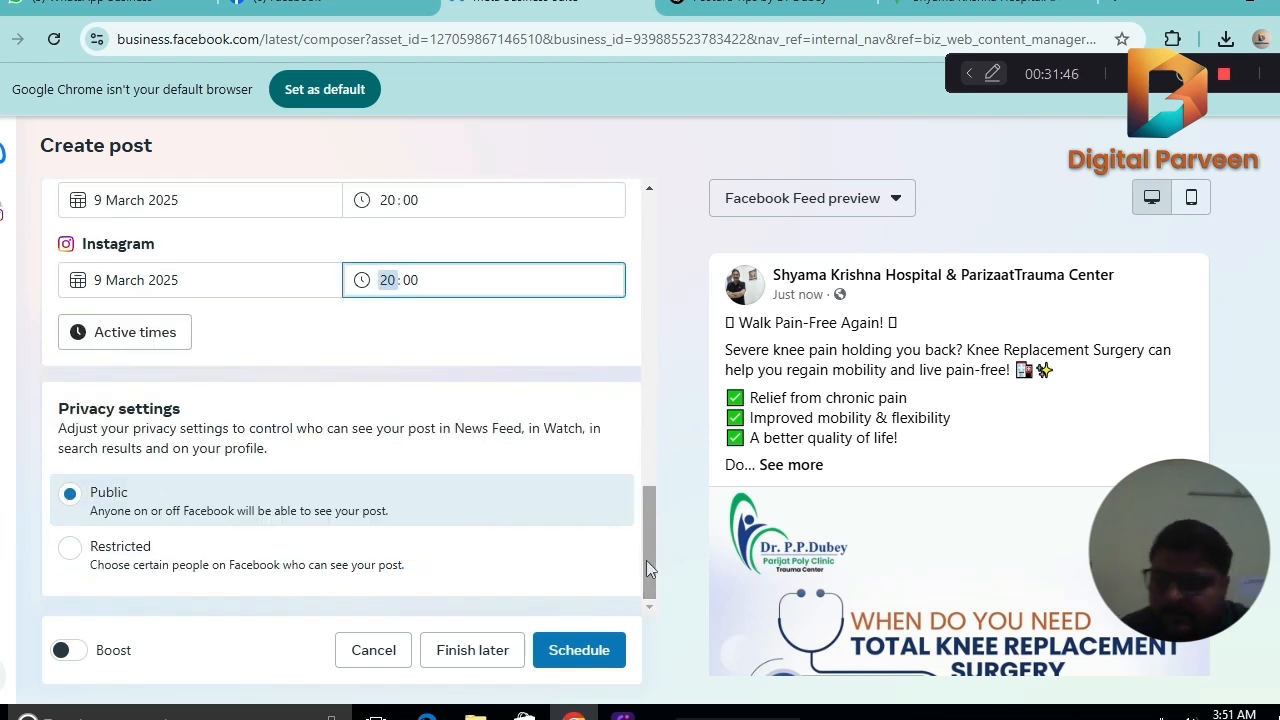
click(584, 649)
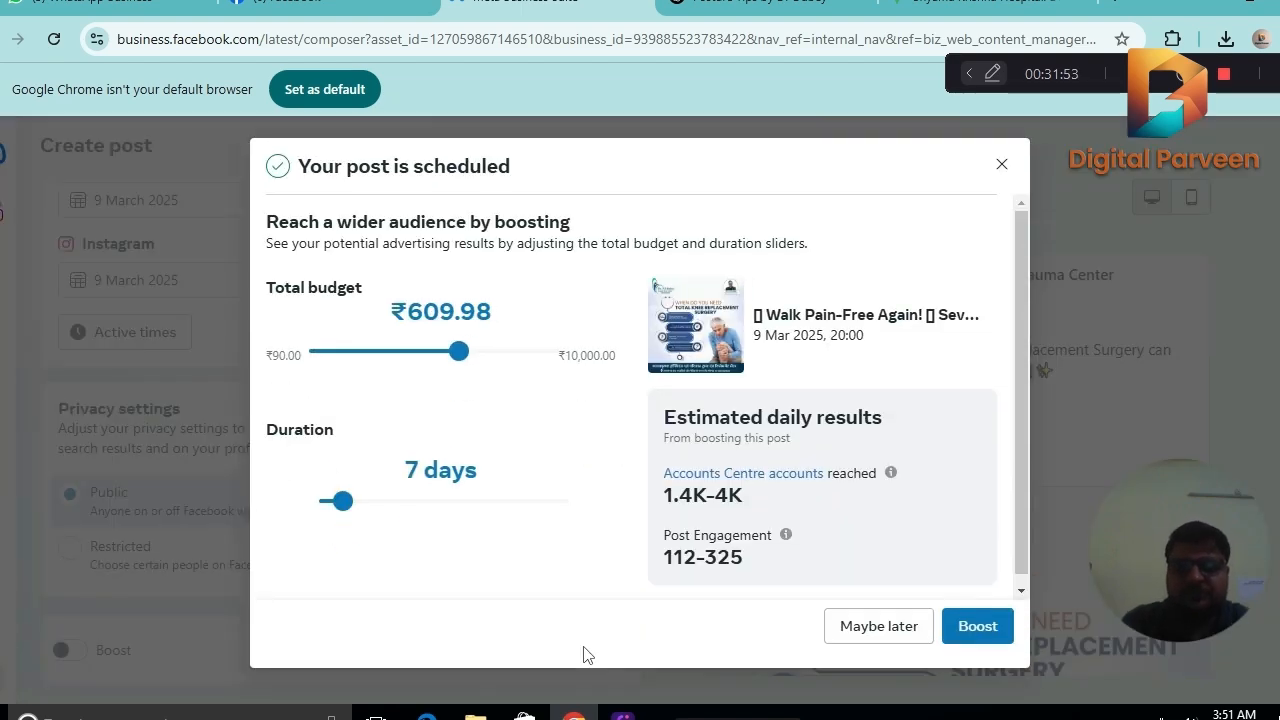
click(846, 624)
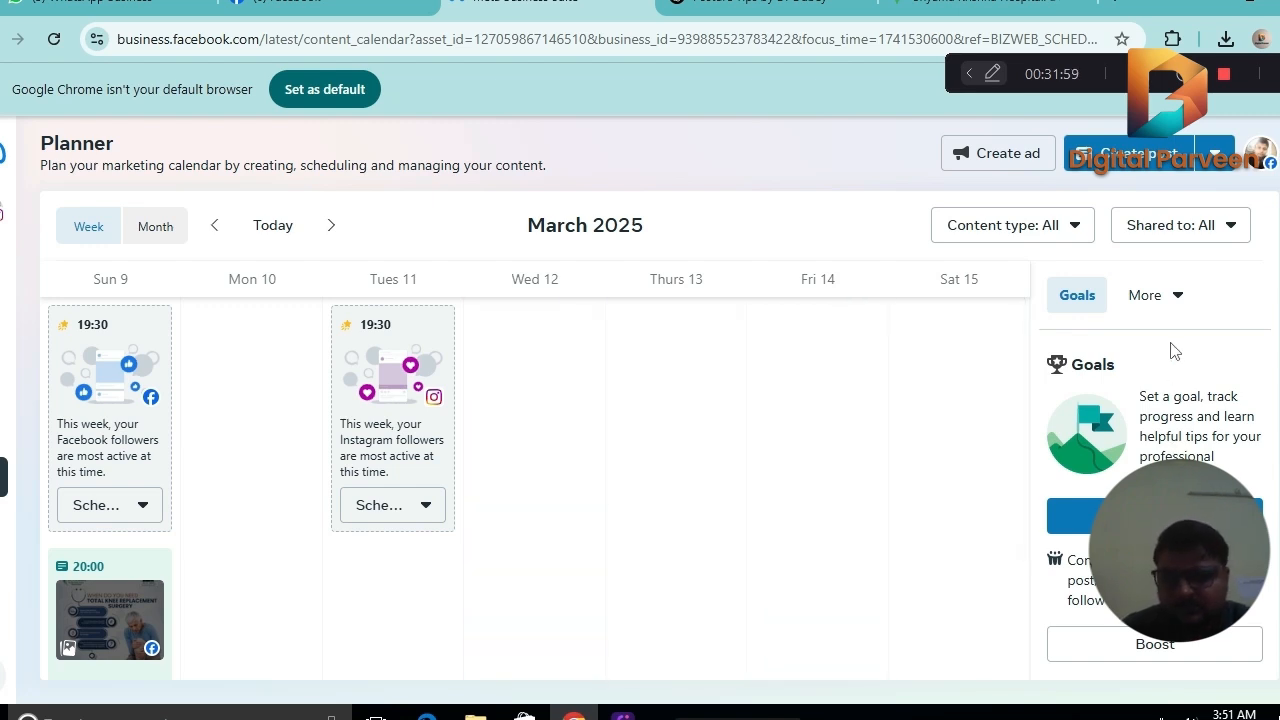
drag(1026, 352, 1030, 480)
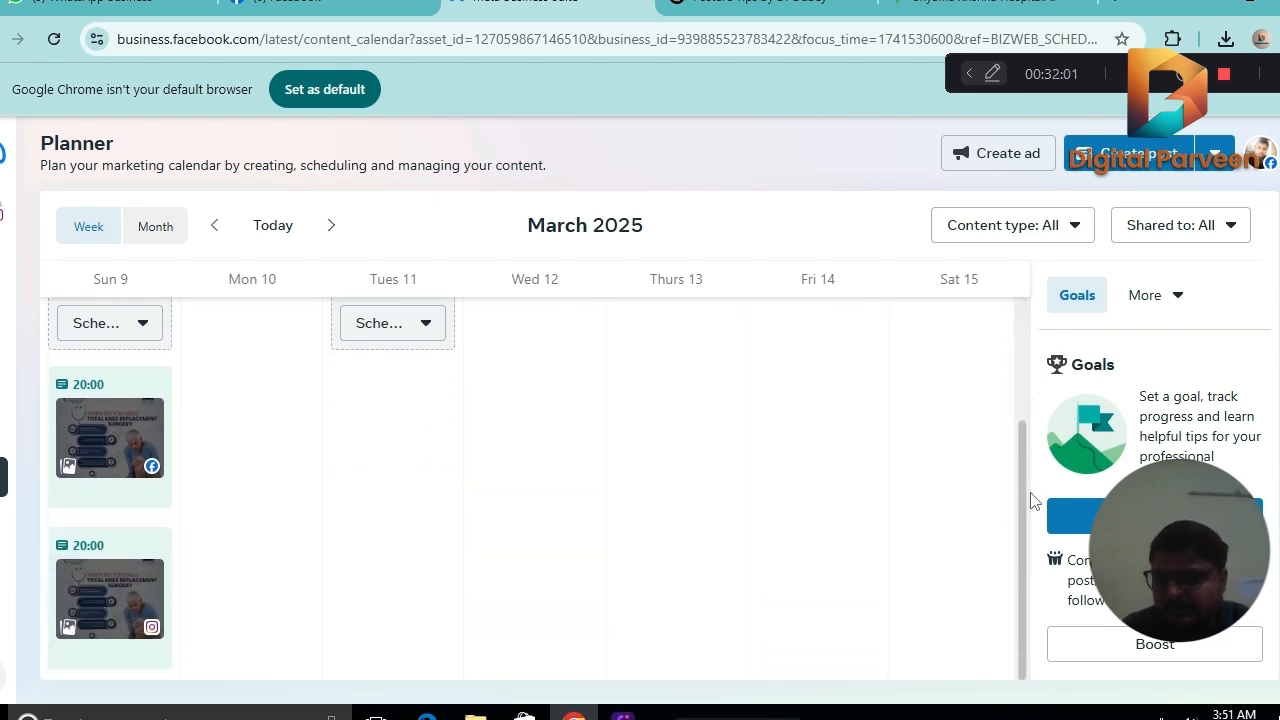